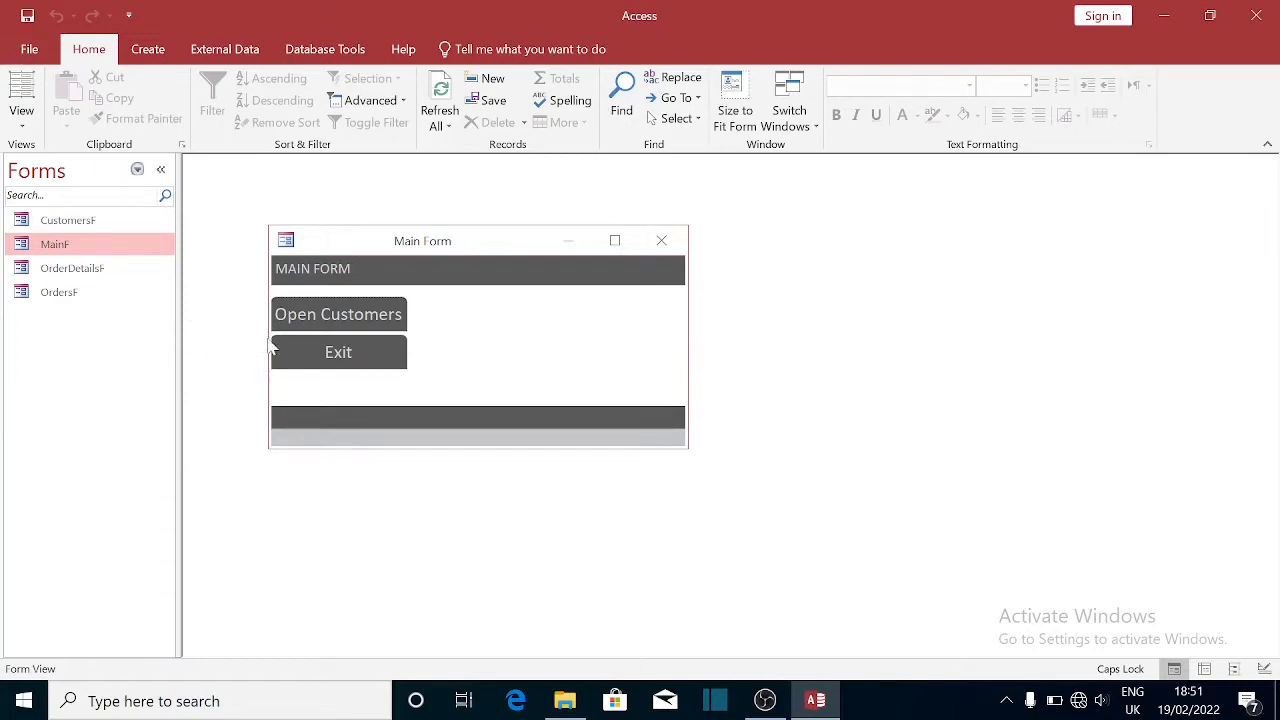
- From the Main Form open the Customers form, then open customer 1's Orders form
{"action": "left_click", "coordinate": [361, 316]}
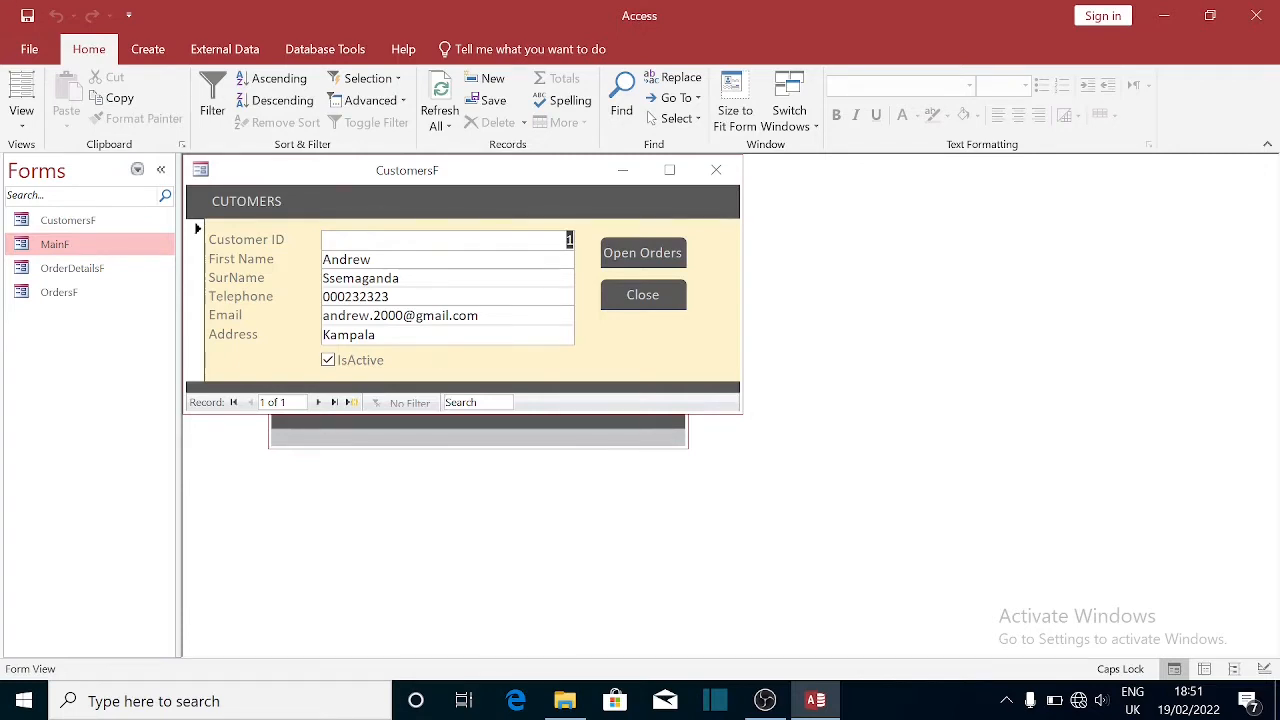
{"action": "left_click", "coordinate": [636, 258]}
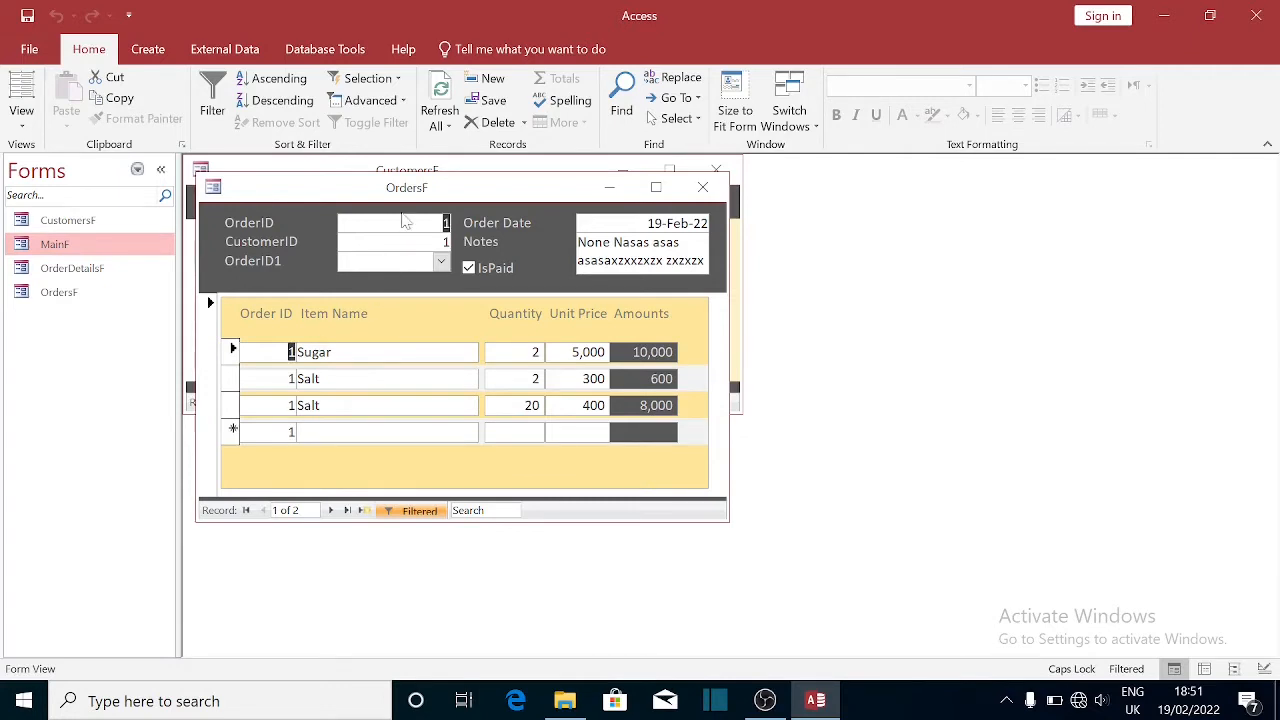
- Step through order 1's OrderID, lookup, CustomerID and Order Date fields
{"action": "left_click", "coordinate": [444, 224]}
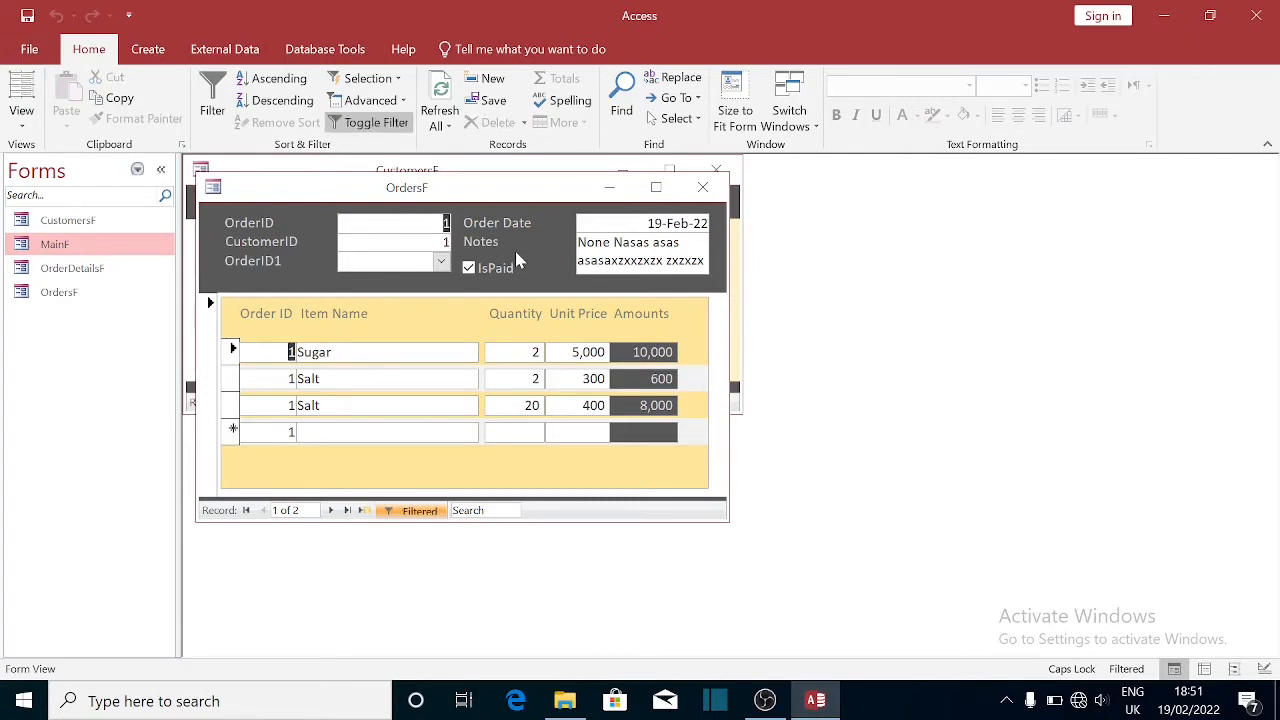
{"action": "left_click", "coordinate": [364, 262]}
{"action": "double_click", "coordinate": [445, 242]}
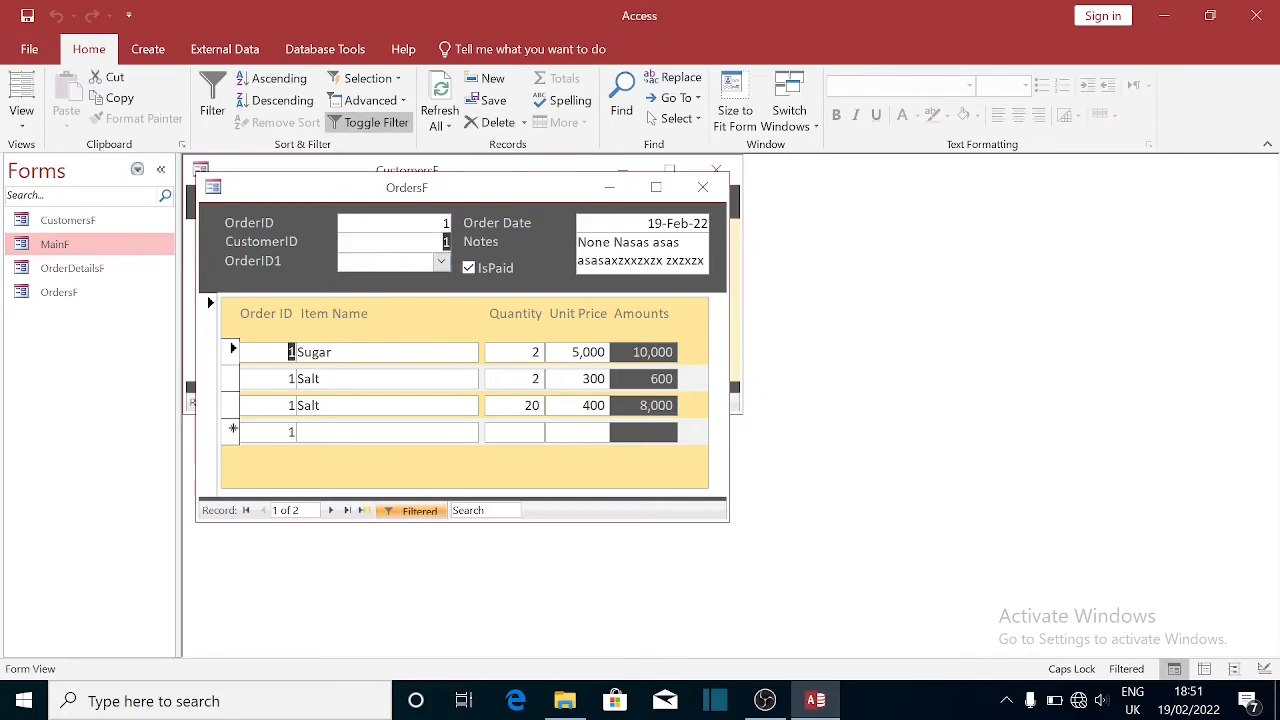
{"action": "left_click", "coordinate": [447, 352]}
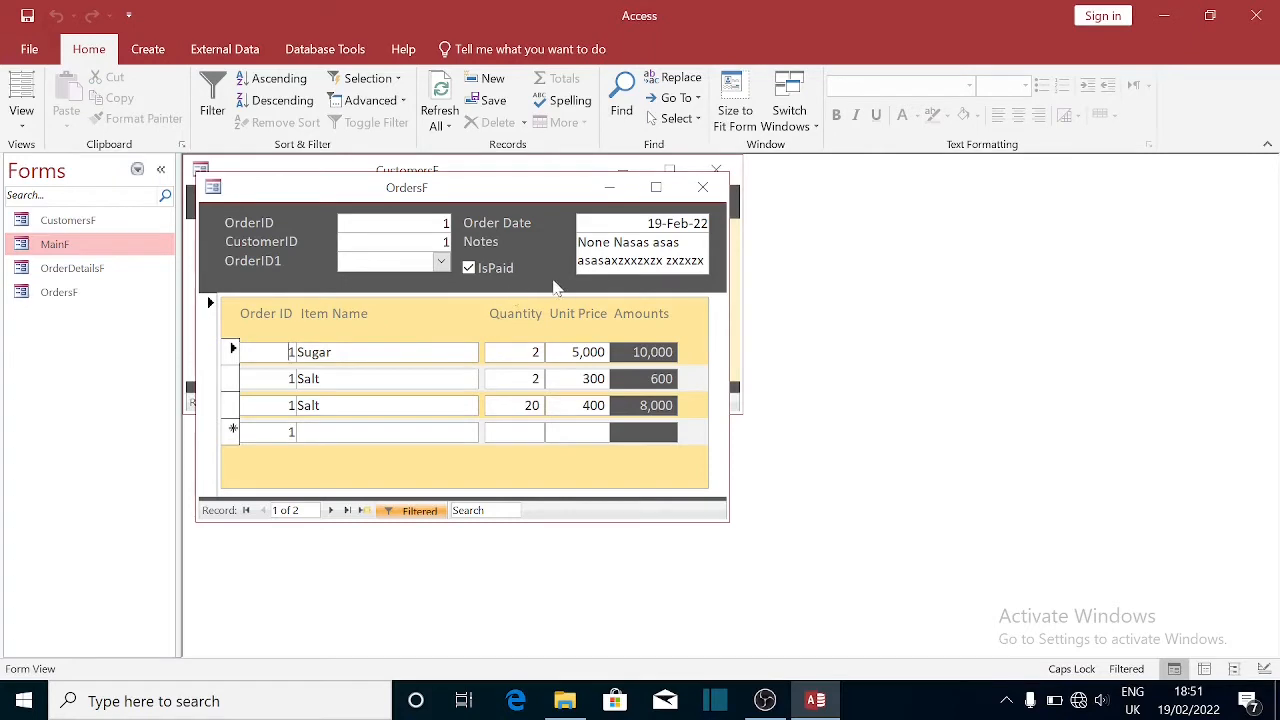
{"action": "left_click", "coordinate": [646, 223]}
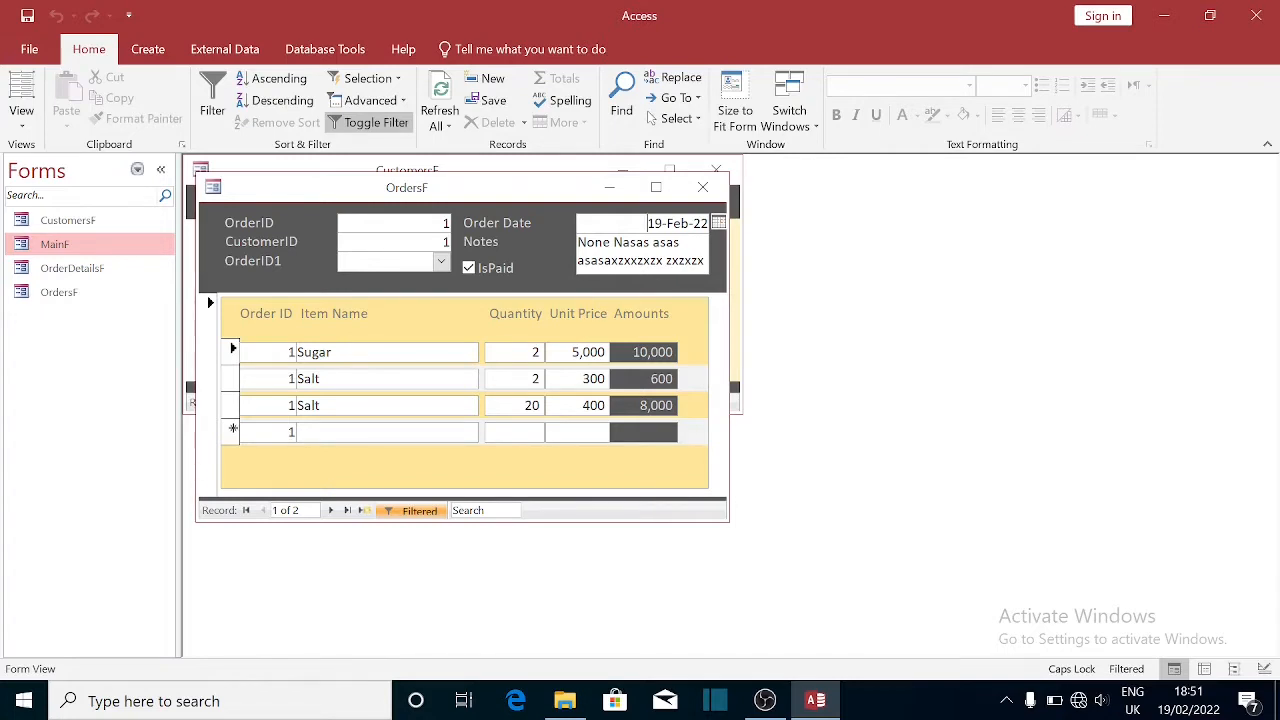
- Check the Sugar and Salt lines' item names, quantities, unit price and the 10,000 amount
{"action": "left_click", "coordinate": [338, 354]}
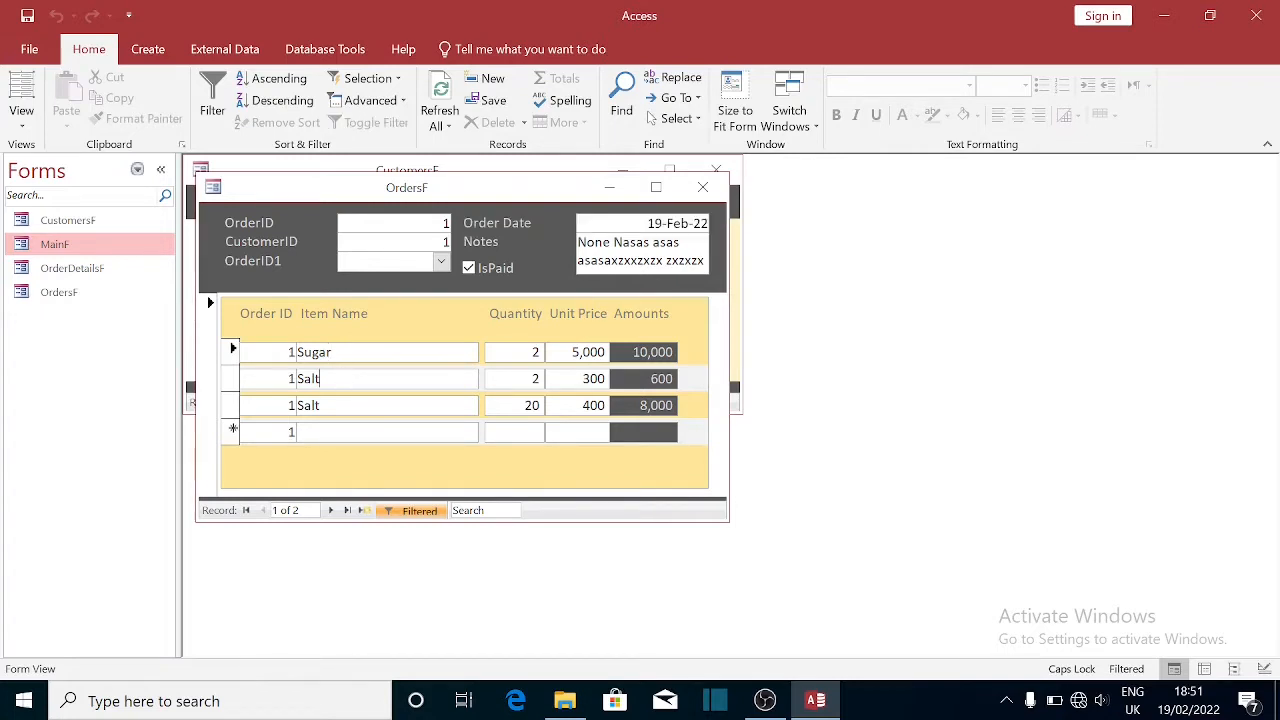
{"action": "left_click", "coordinate": [345, 379]}
{"action": "left_click", "coordinate": [532, 353]}
{"action": "left_click", "coordinate": [532, 379]}
{"action": "left_click", "coordinate": [533, 352]}
{"action": "left_click", "coordinate": [573, 352]}
{"action": "left_click_drag", "start_coordinate": [631, 352], "coordinate": [675, 352]}
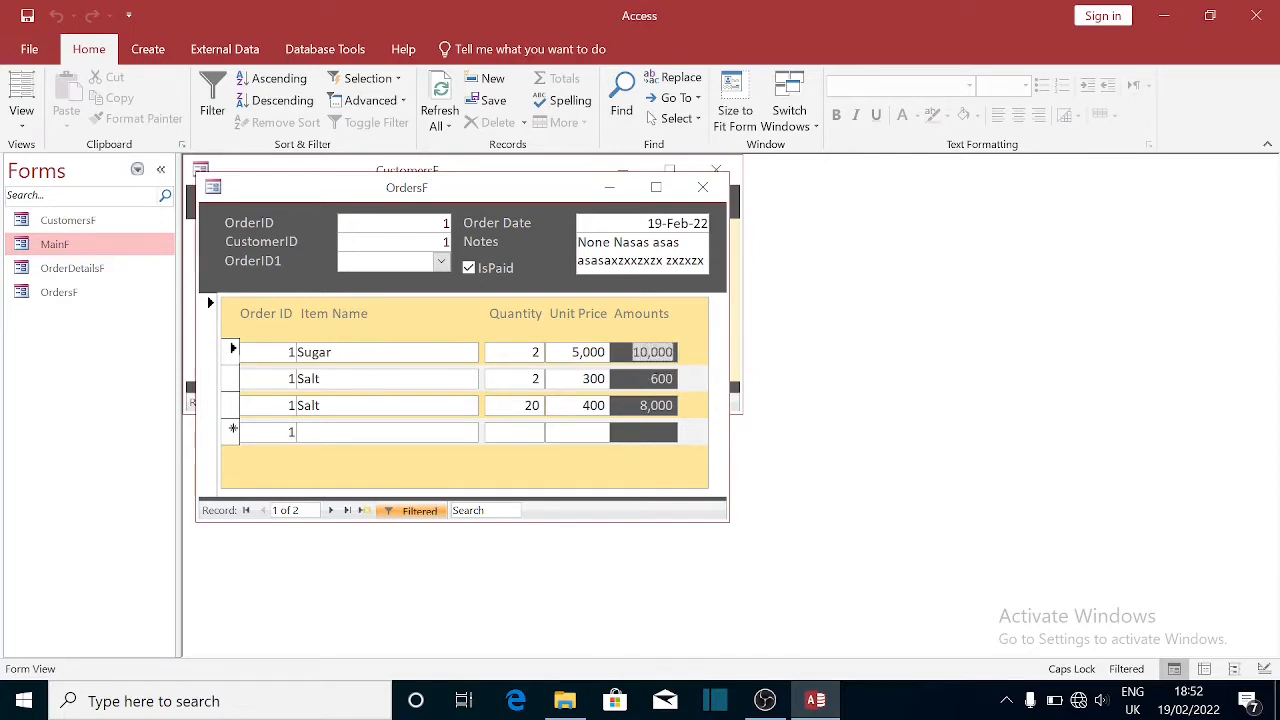
{"action": "left_click", "coordinate": [532, 352]}
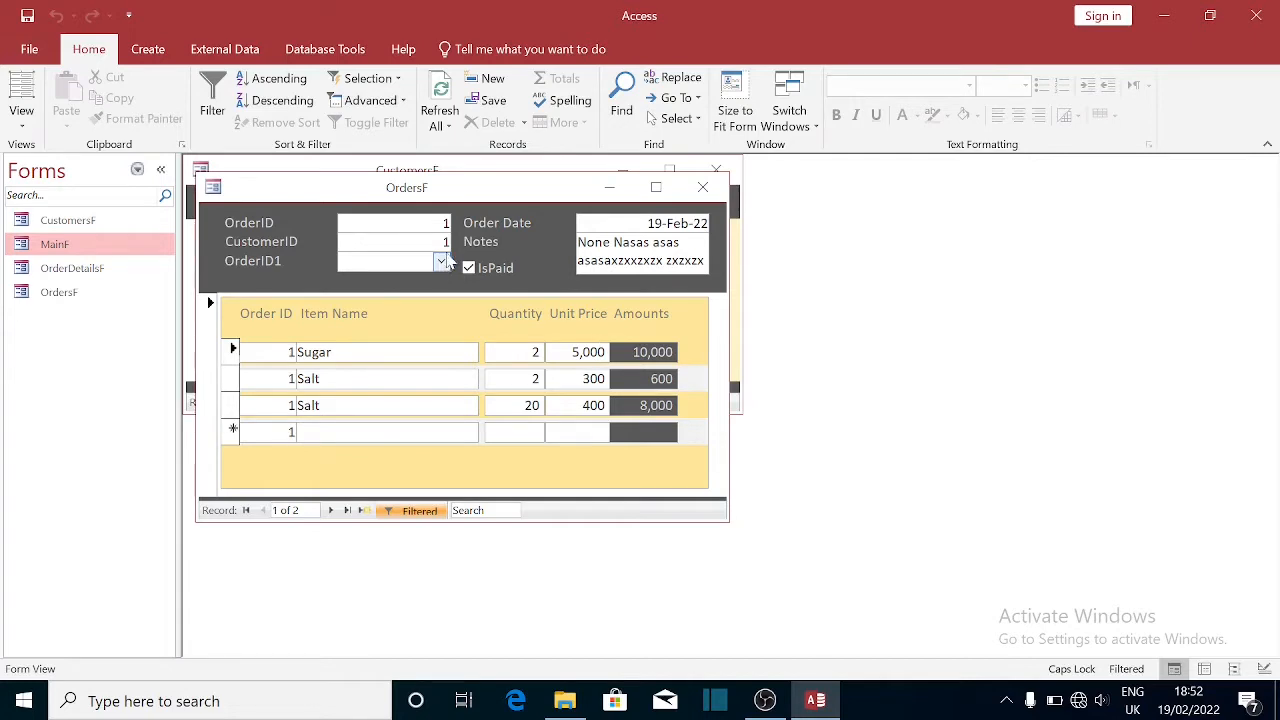
- Switch the form to order 2 using the OrderID lookup and check its Soda line
{"action": "left_click", "coordinate": [440, 262]}
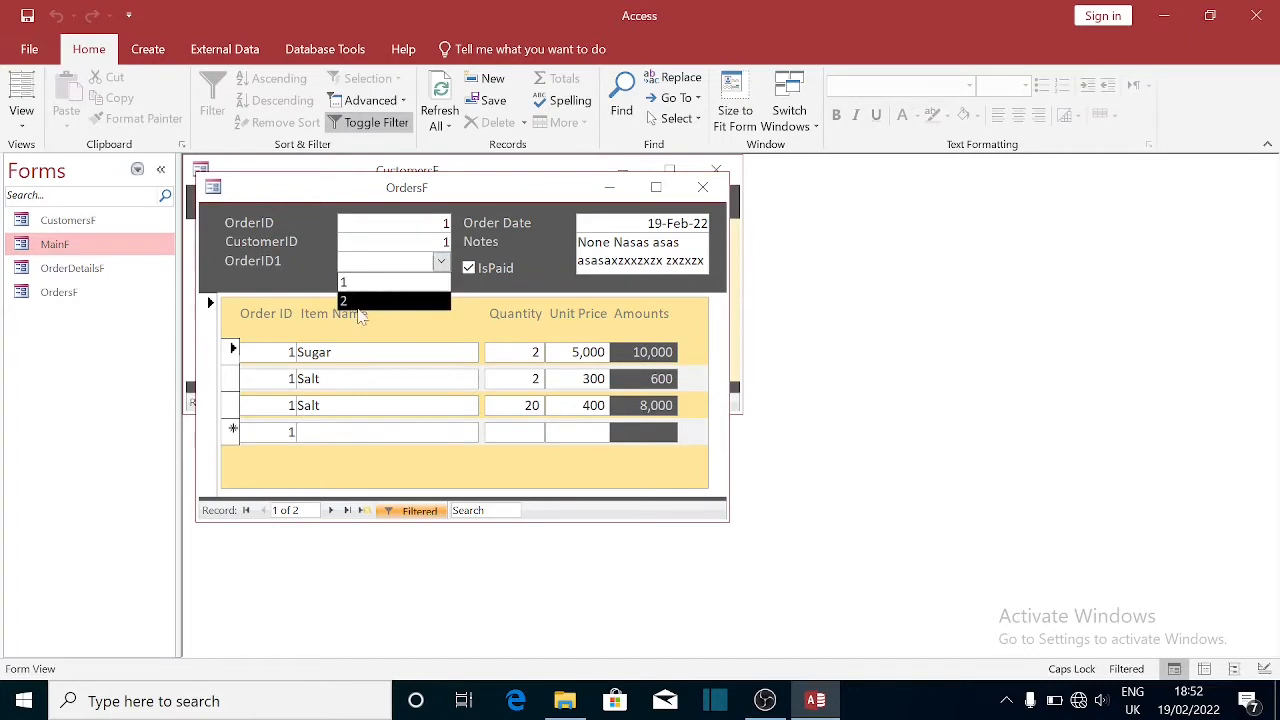
{"action": "left_click", "coordinate": [359, 308]}
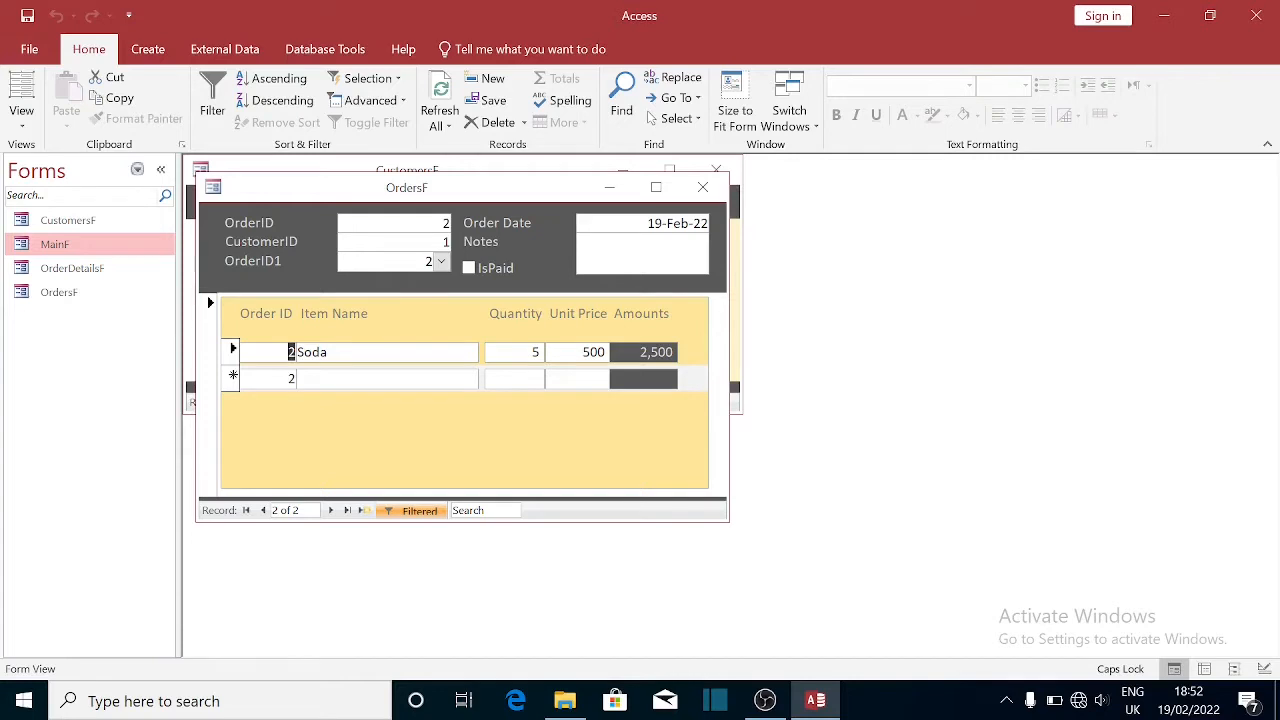
{"action": "left_click", "coordinate": [583, 352]}
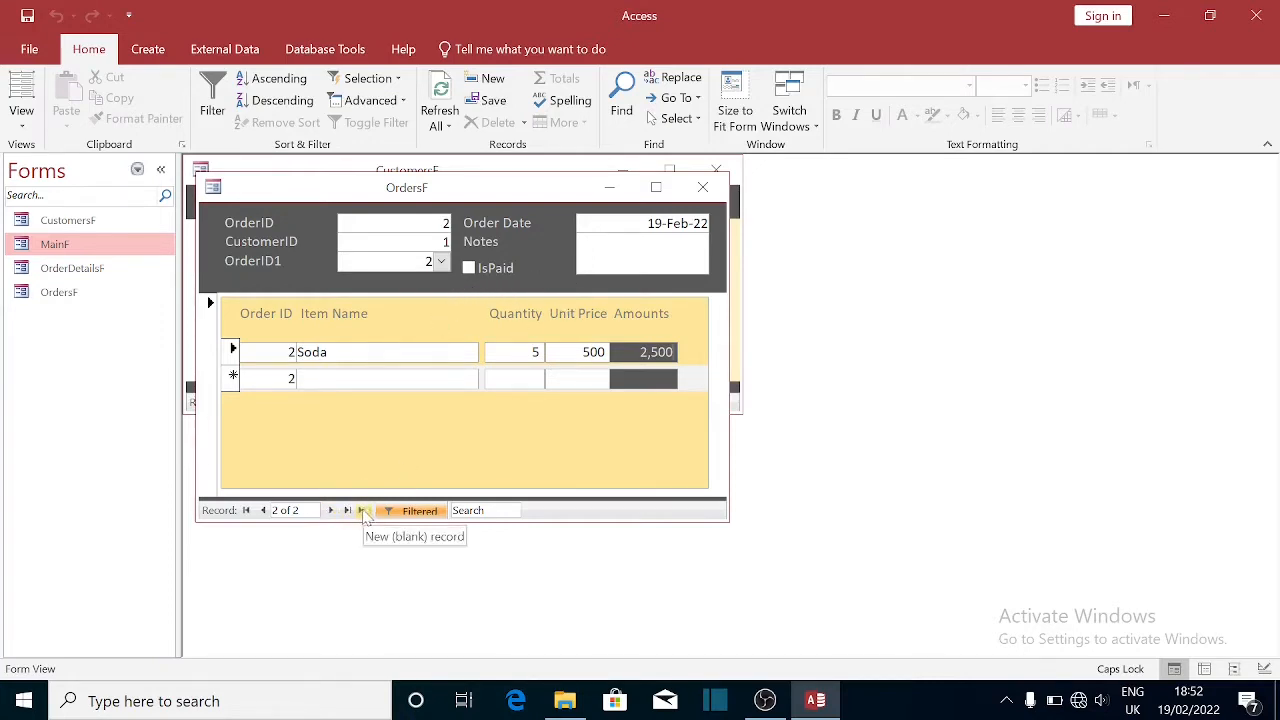
- Create a new order record with CustomerID 1 and move into its first item line
{"action": "left_click", "coordinate": [362, 510]}
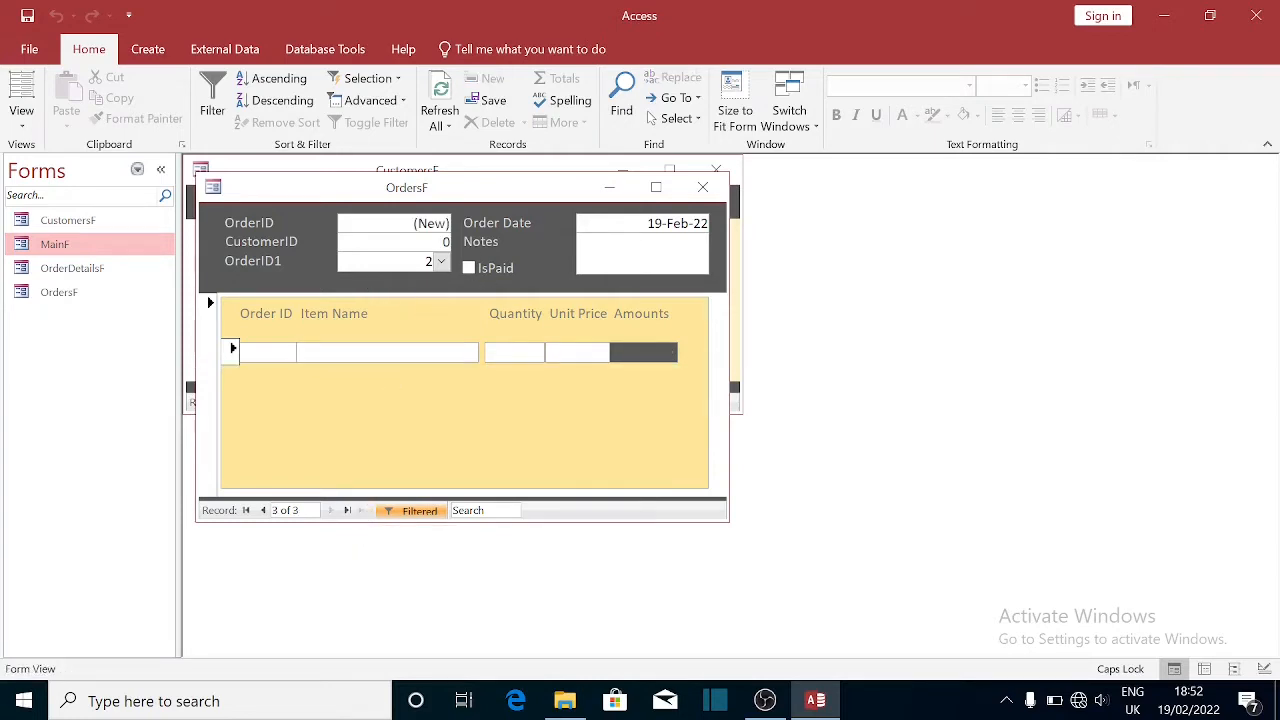
{"action": "left_click_drag", "start_coordinate": [438, 243], "coordinate": [455, 244]}
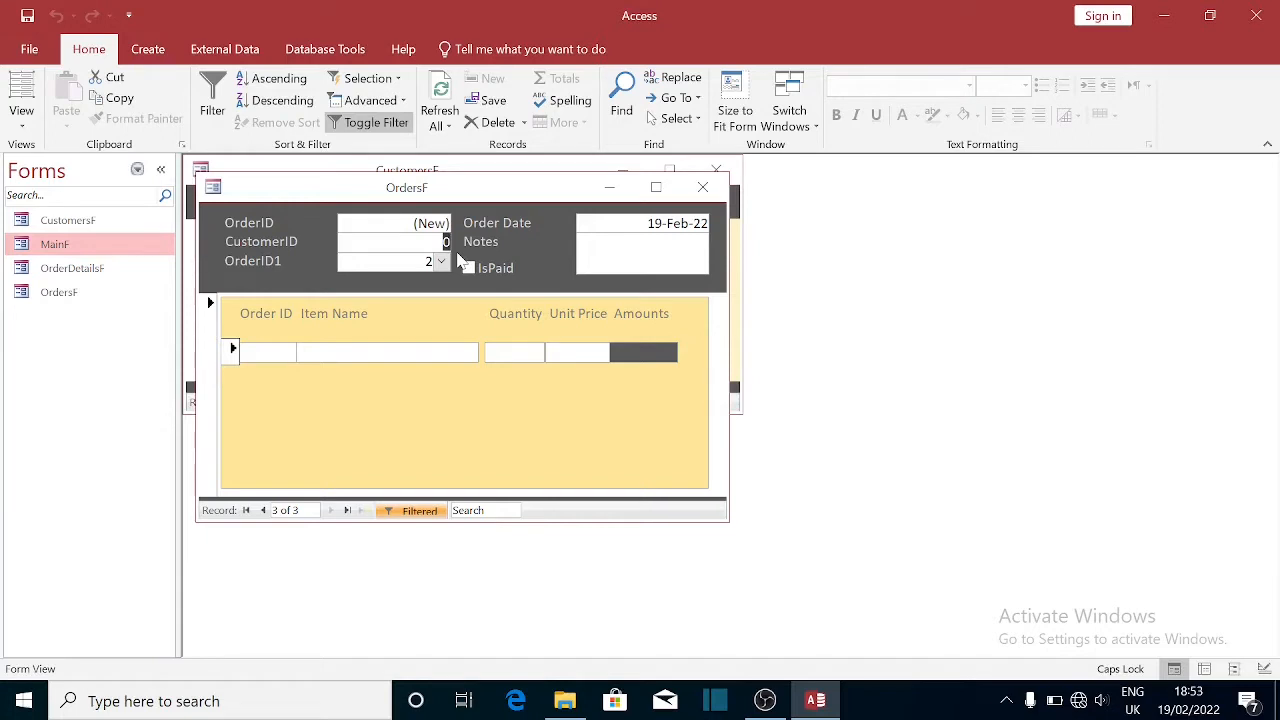
{"action": "type", "text": "1"}
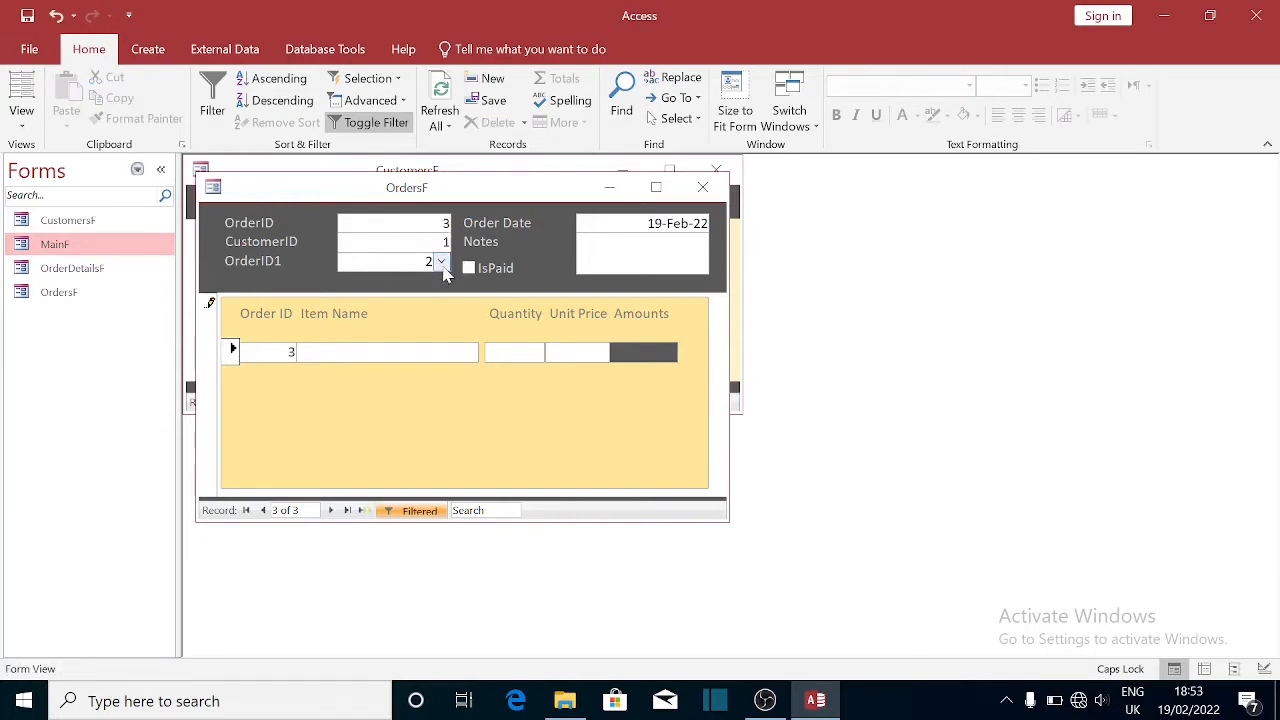
{"action": "left_click", "coordinate": [441, 264]}
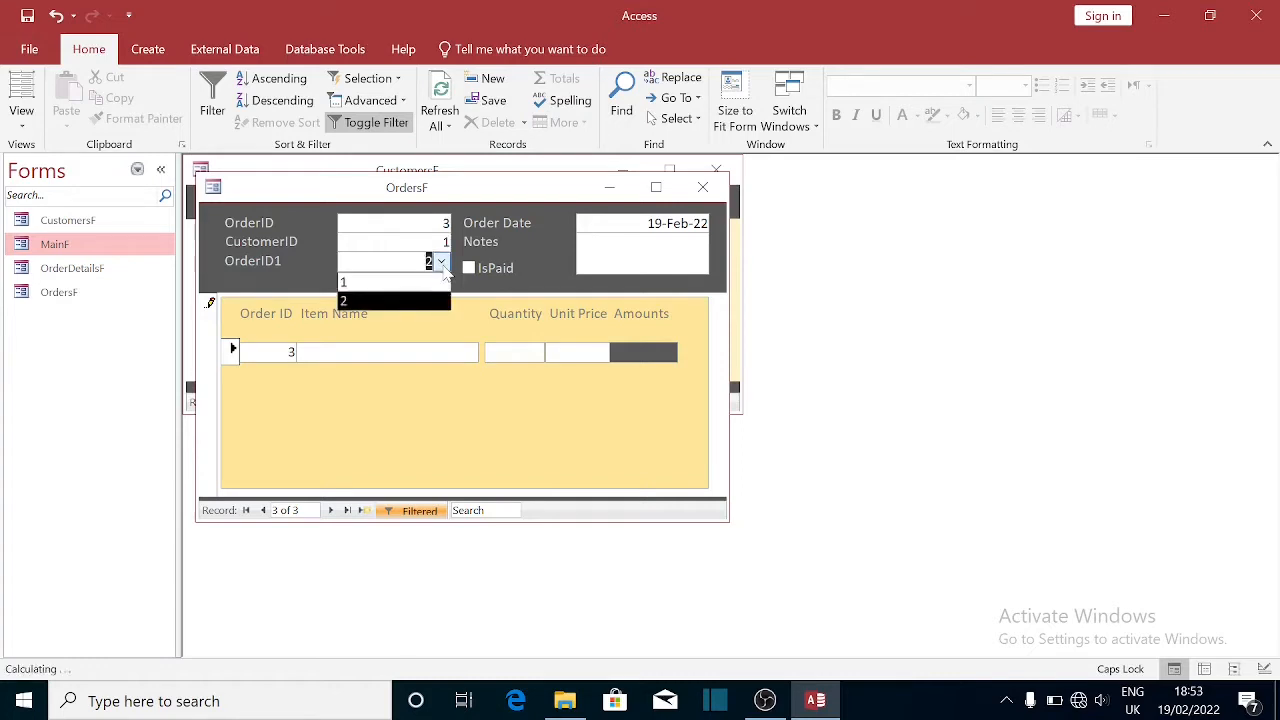
{"action": "left_click", "coordinate": [441, 263]}
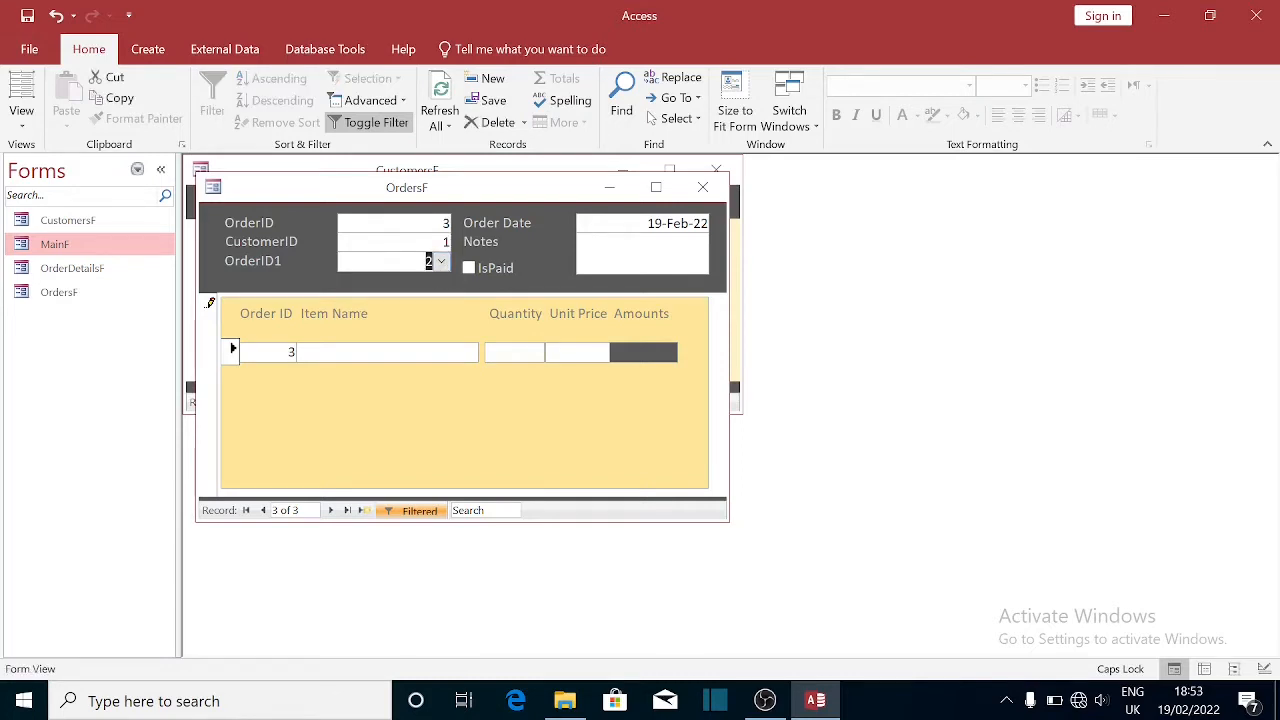
{"action": "left_click", "coordinate": [427, 262]}
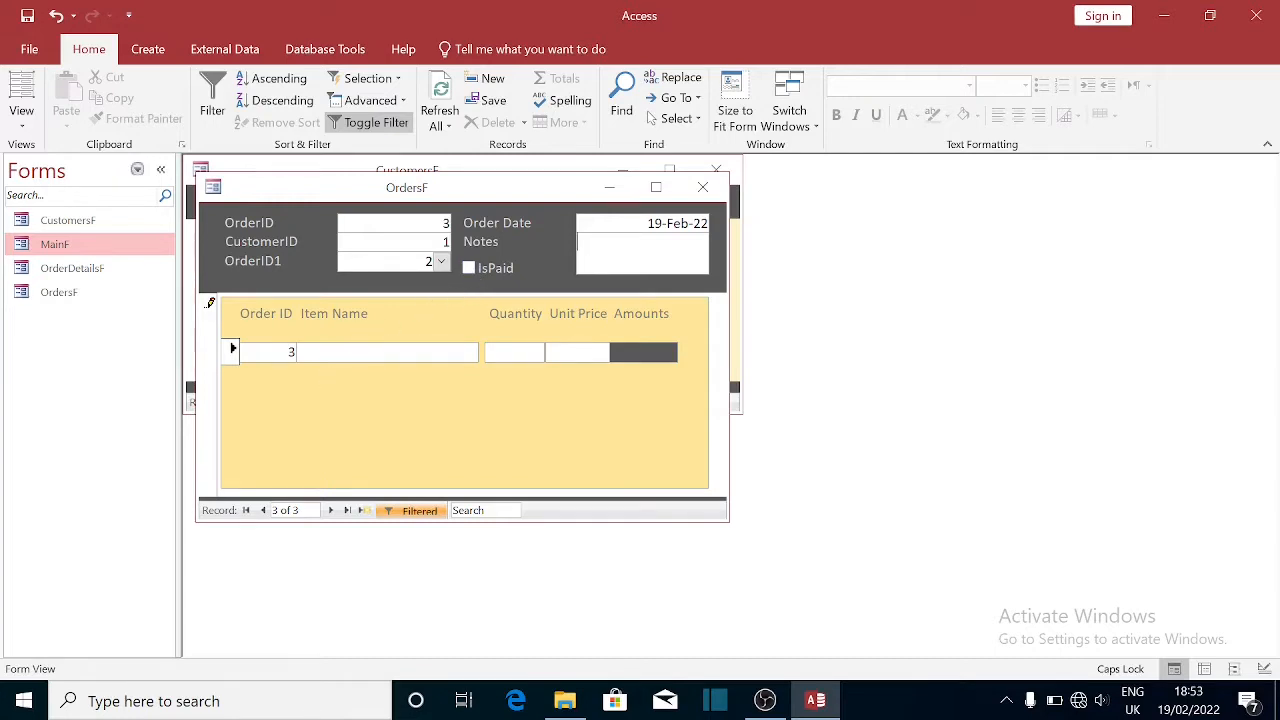
{"action": "left_click", "coordinate": [309, 352]}
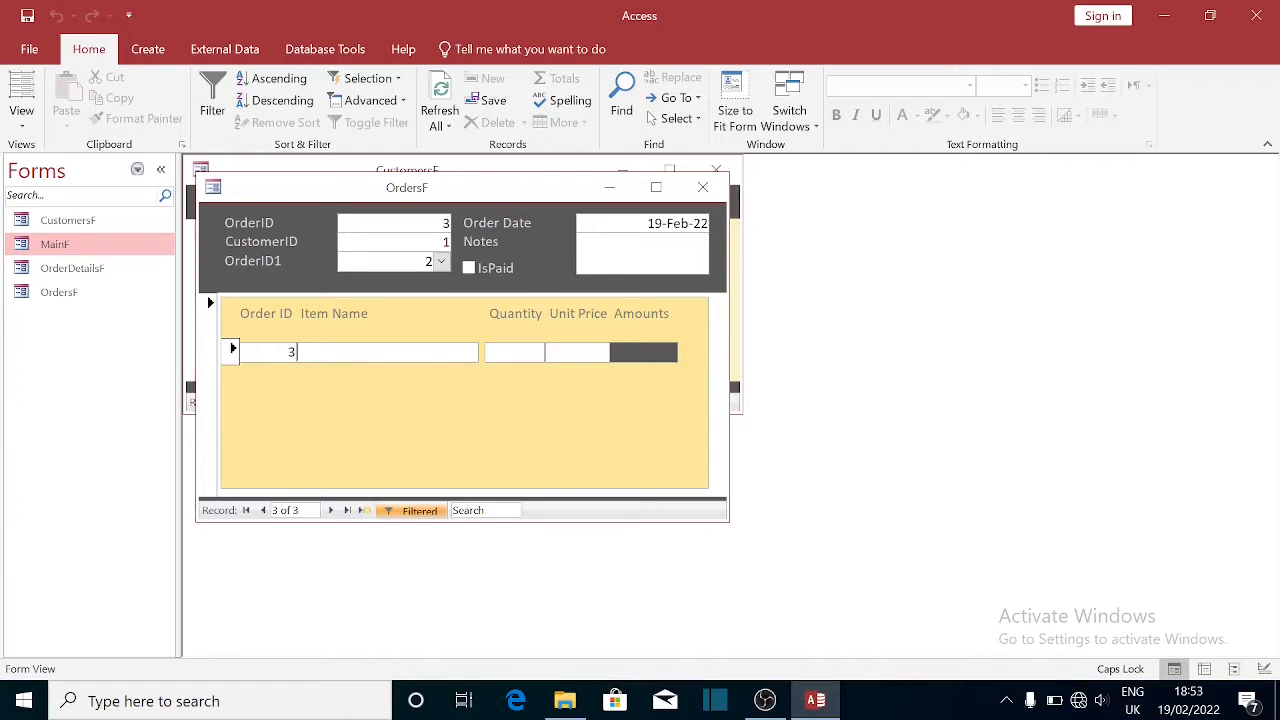
- Enter an Apples line with quantity 20 at unit price 2 and save it
{"action": "type", "text": "Apples"}
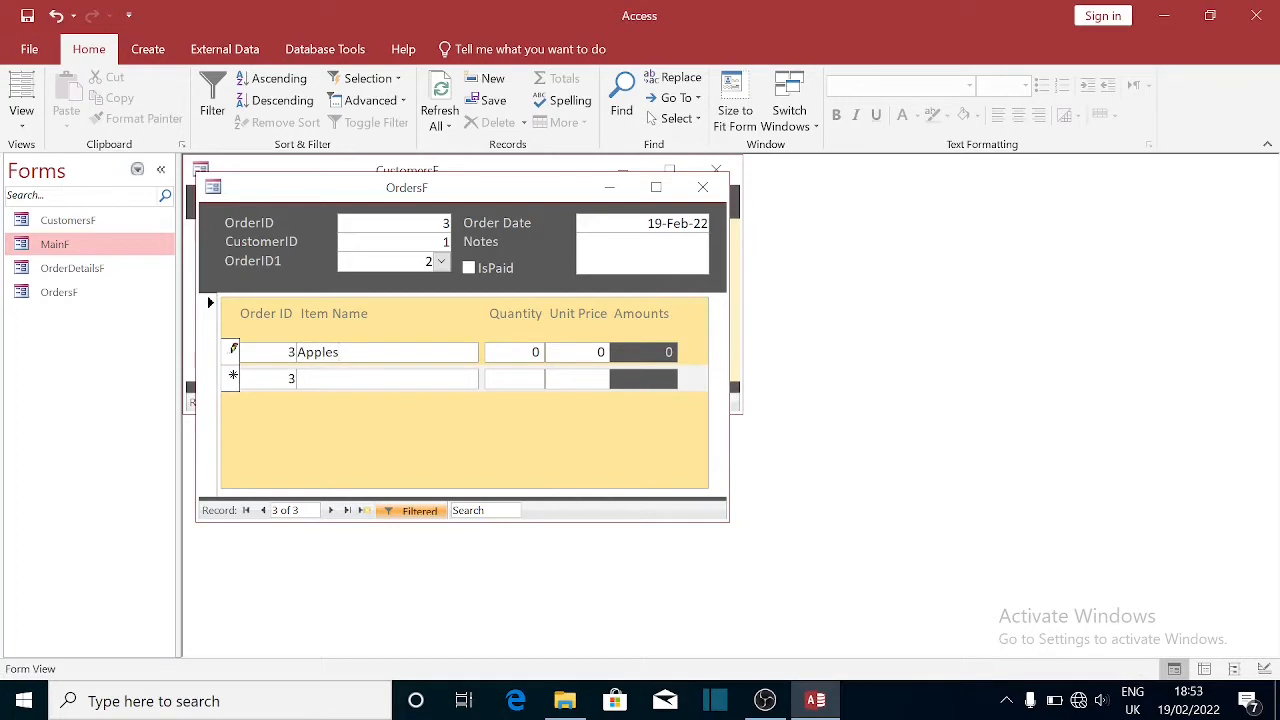
{"action": "key", "text": "Tab"}
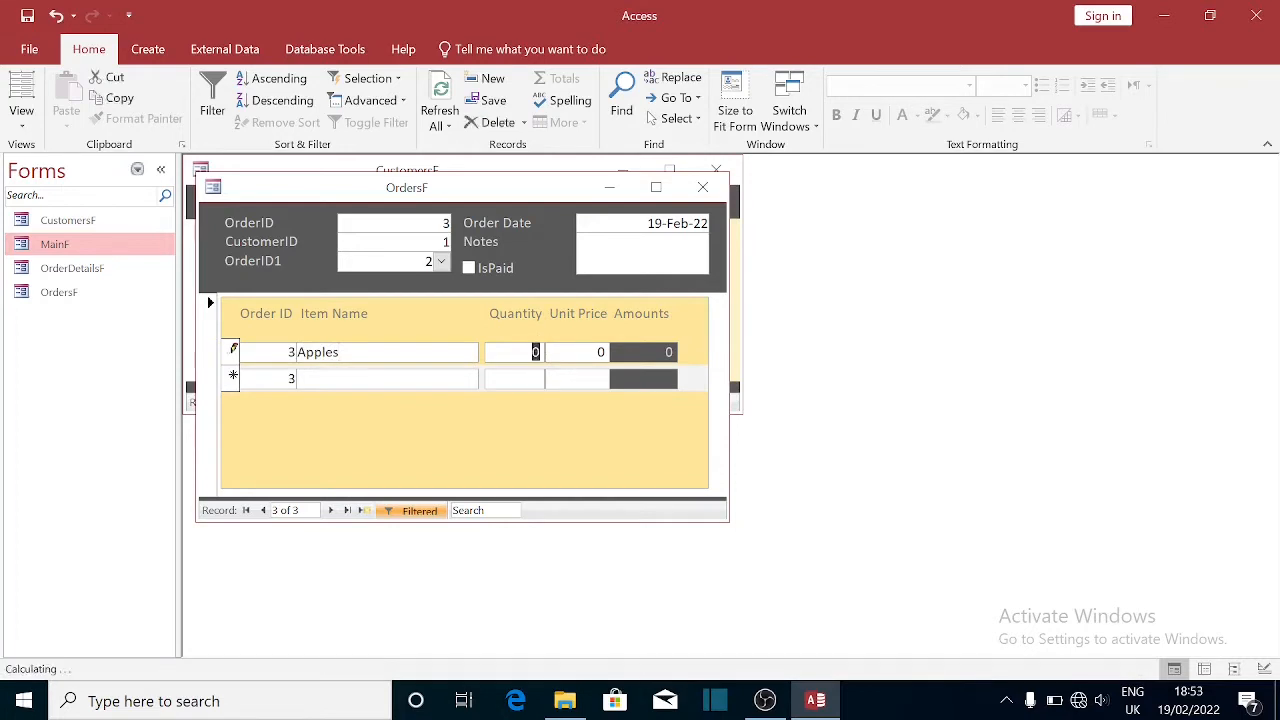
{"action": "type", "text": "20"}
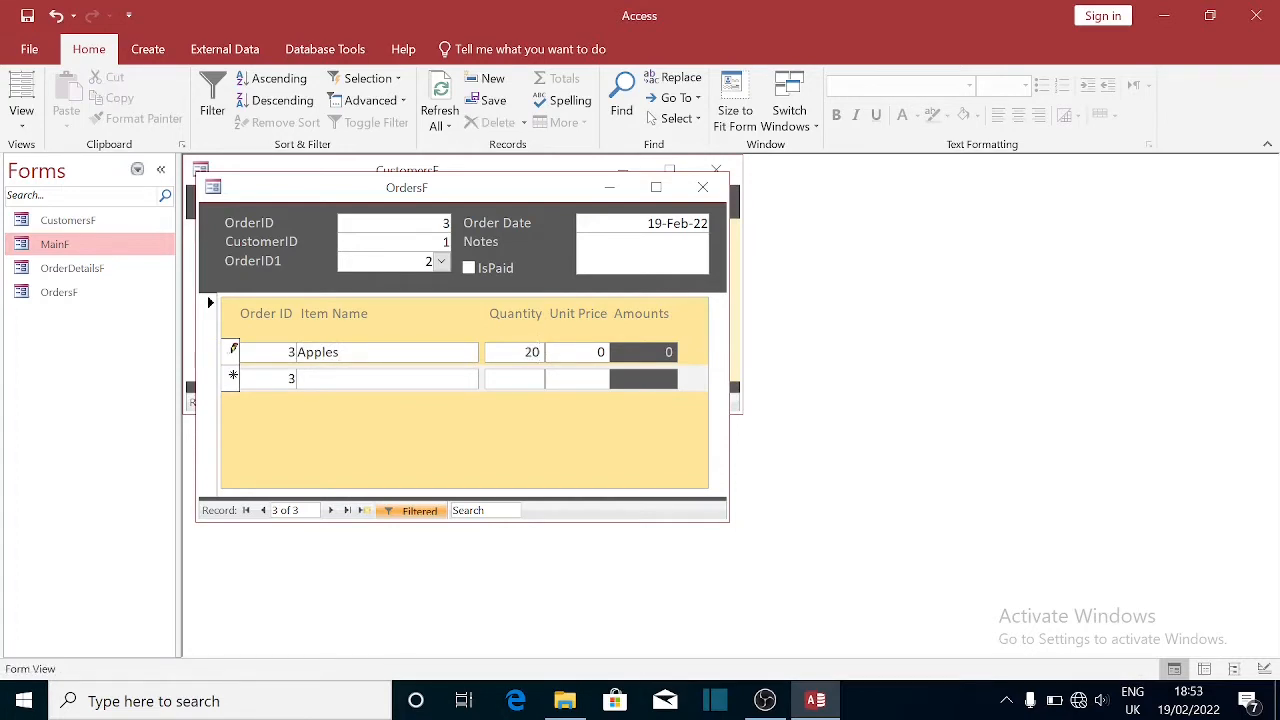
{"action": "key", "text": "Tab"}
{"action": "type", "text": "2"}
{"action": "left_click", "coordinate": [665, 353]}
{"action": "left_click", "coordinate": [388, 379]}
- Check the Order ID shortcut options, dismiss them, and move to the empty item row
{"action": "left_click", "coordinate": [289, 352]}
{"action": "right_click", "coordinate": [282, 352]}
{"action": "left_click", "coordinate": [251, 434]}
{"action": "right_click", "coordinate": [251, 434]}
{"action": "key", "text": "Escape"}
{"action": "left_click", "coordinate": [295, 376]}
- Add an Oranges line with quantity 30 at unit price 3
{"action": "type", "text": "Oranges"}
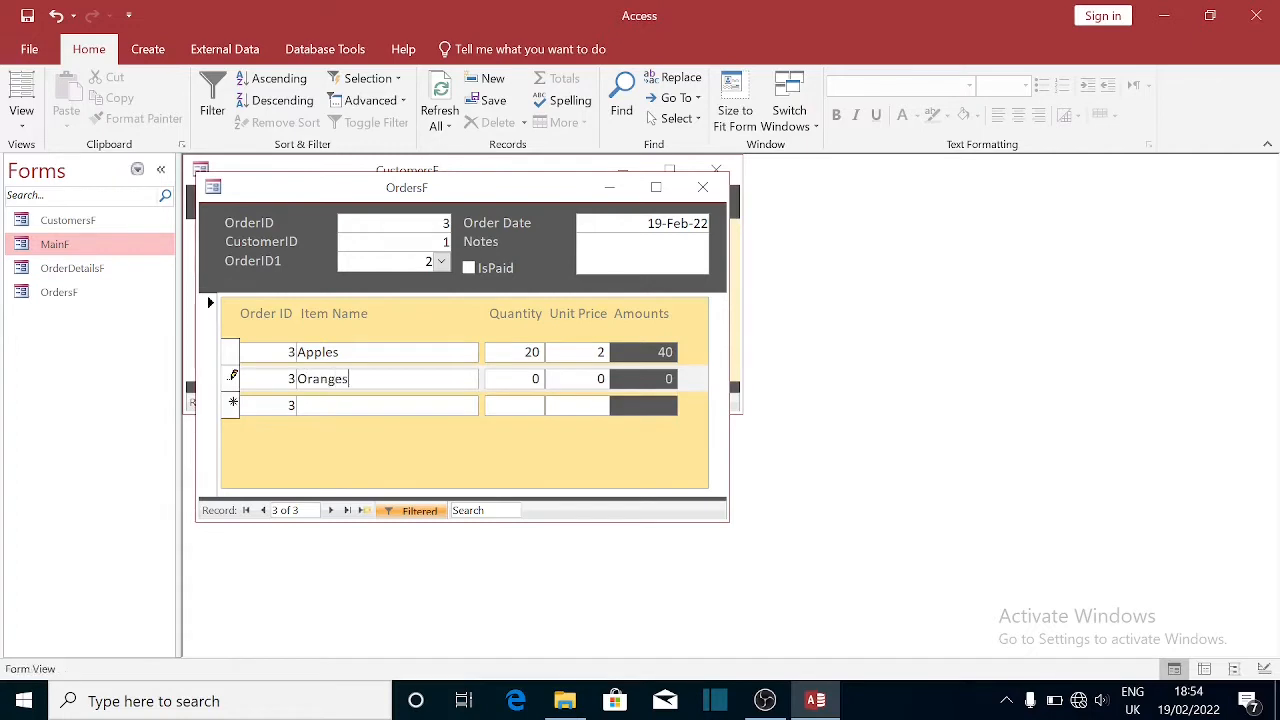
{"action": "key", "text": "Tab"}
{"action": "type", "text": "30"}
{"action": "key", "text": "Tab"}
{"action": "type", "text": "3"}
{"action": "key", "text": "Tab"}
{"action": "key", "text": "Tab"}
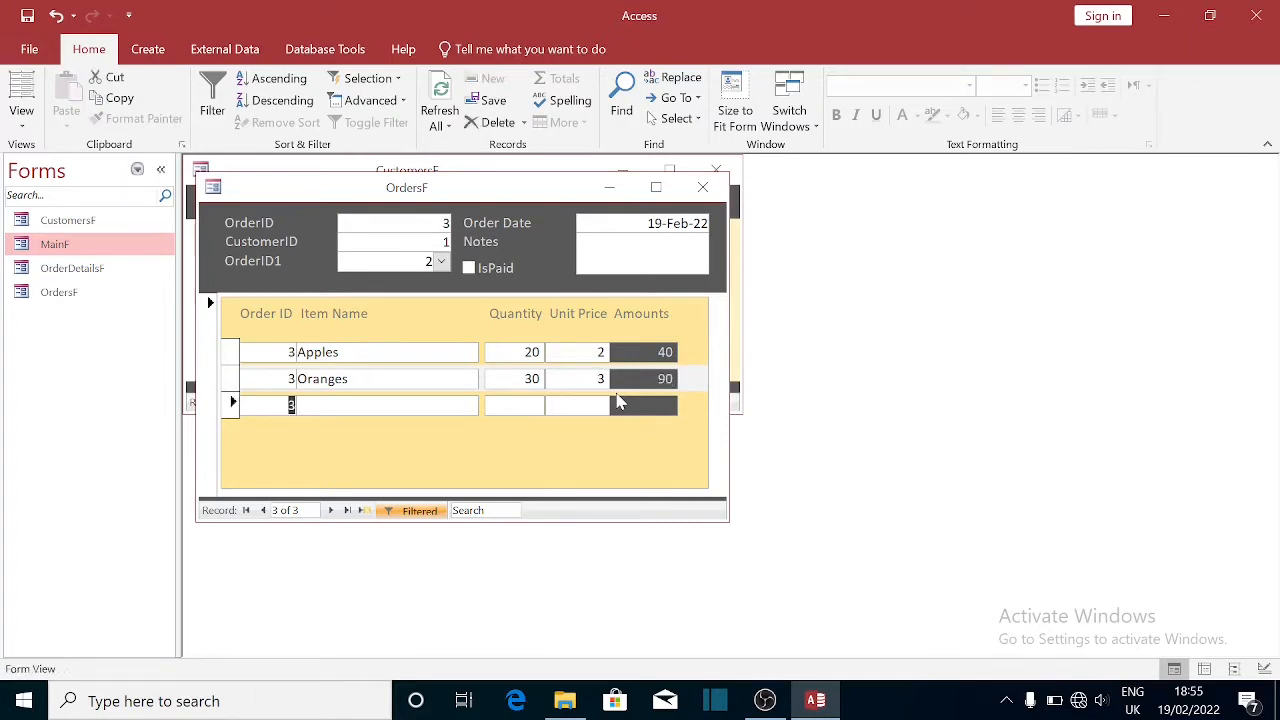
- Add an Onions line with quantity 2 at unit price 20
{"action": "key", "text": "Tab"}
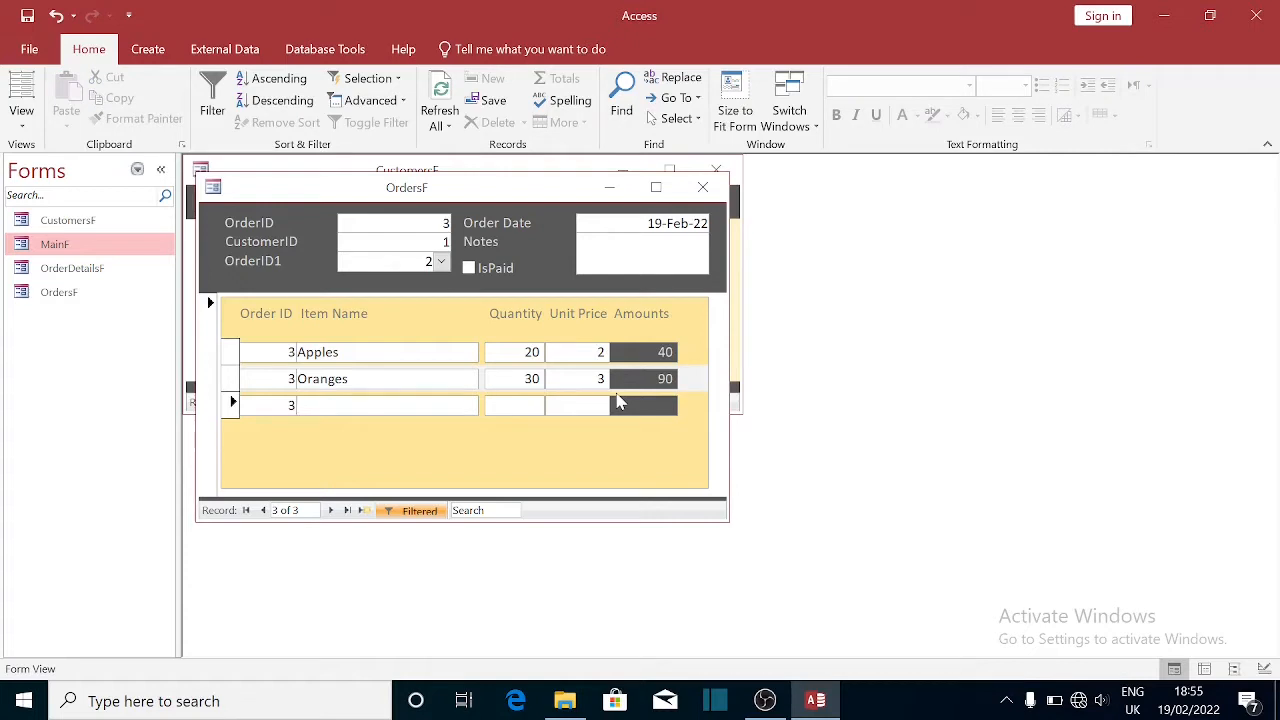
{"action": "type", "text": "Onions"}
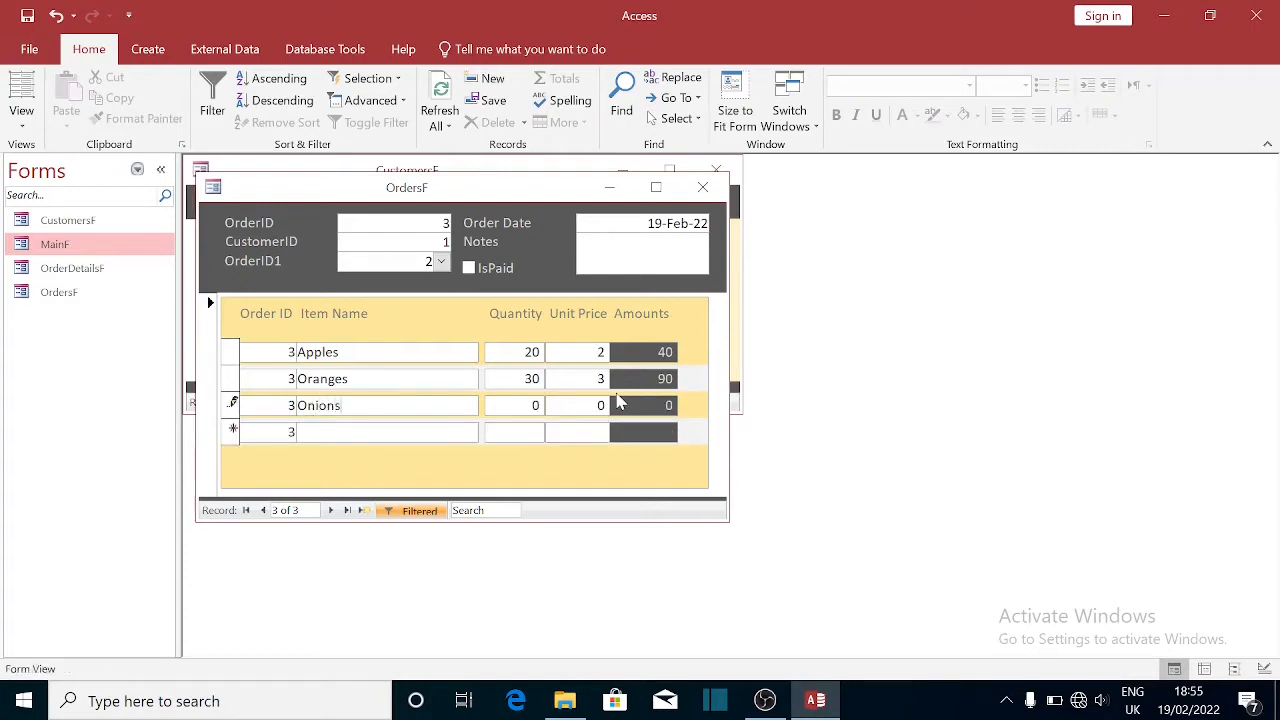
{"action": "key", "text": "Tab"}
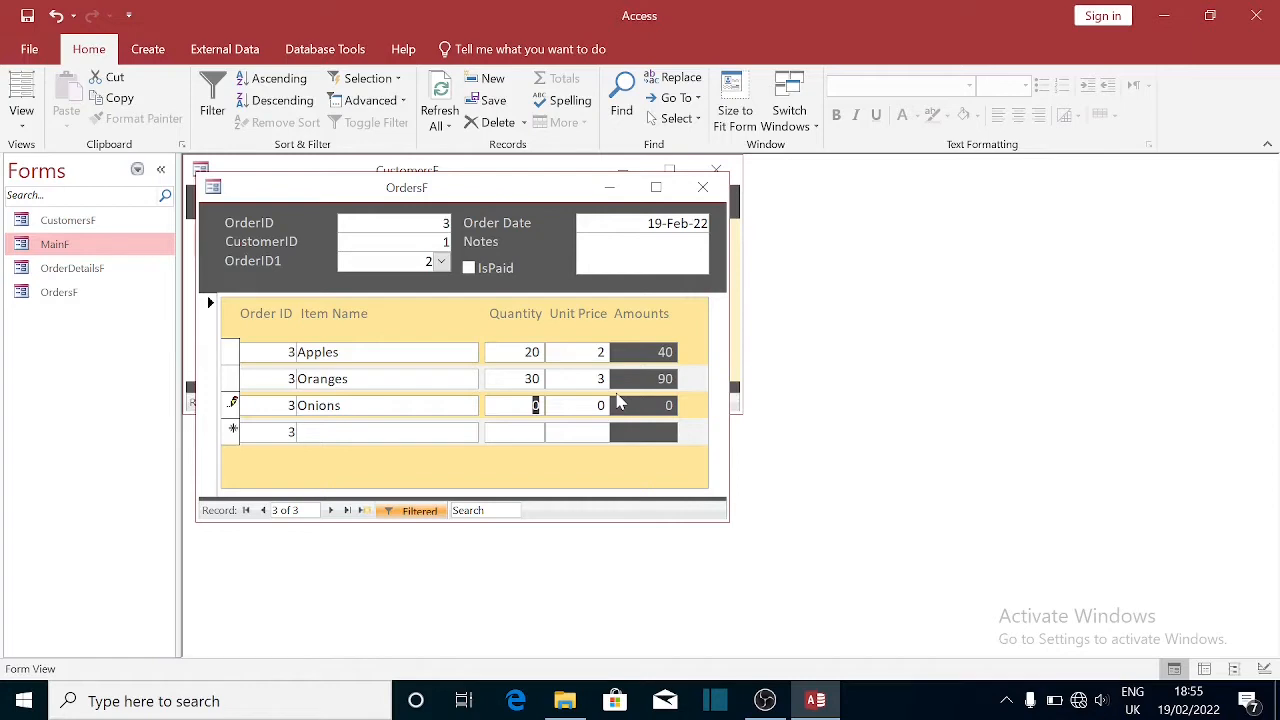
{"action": "type", "text": "2"}
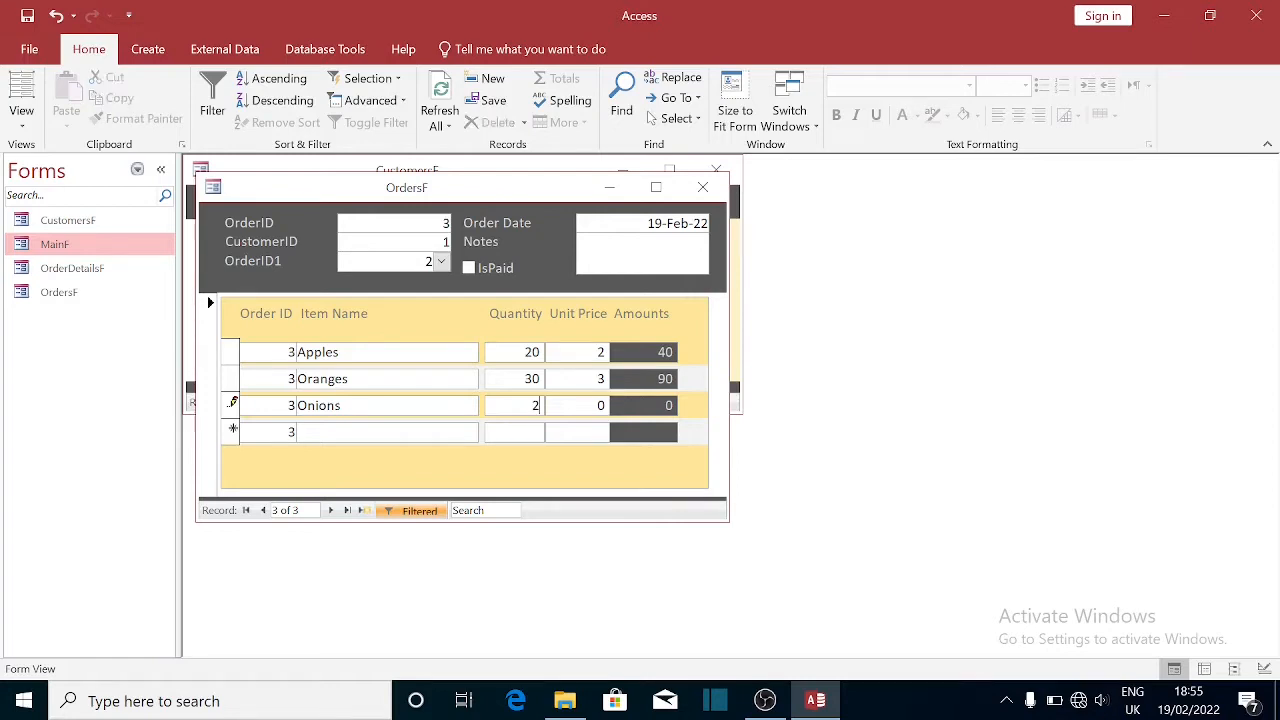
{"action": "key", "text": "Tab"}
{"action": "type", "text": "20"}
{"action": "key", "text": "Tab"}
{"action": "key", "text": "Tab"}
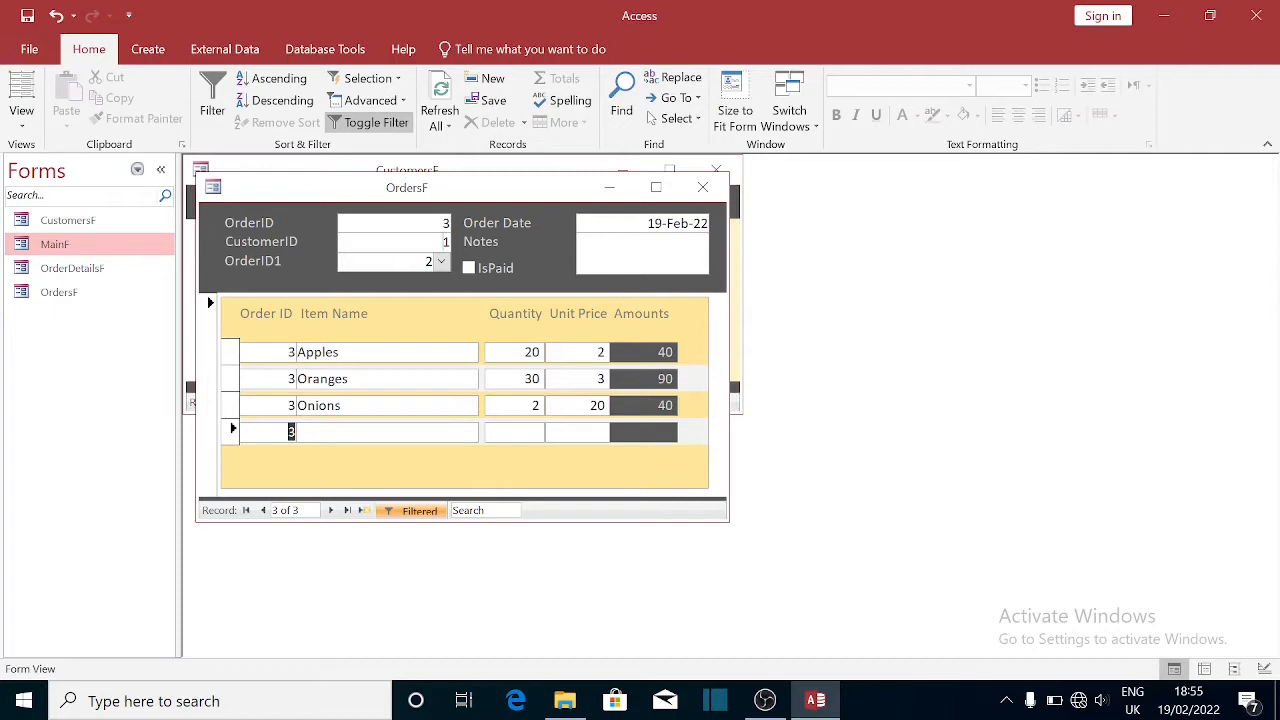
- Close and reopen the Orders form, then display order 3 with its items
{"action": "left_click", "coordinate": [704, 196]}
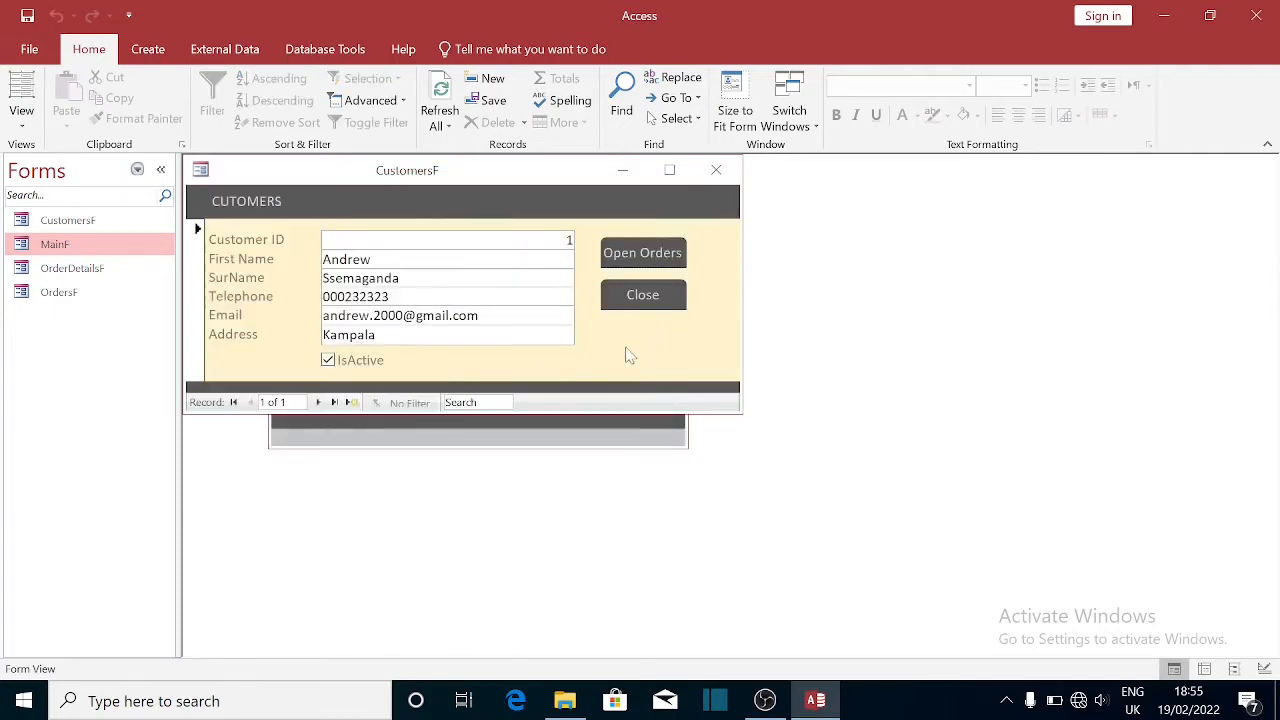
{"action": "left_click", "coordinate": [641, 254]}
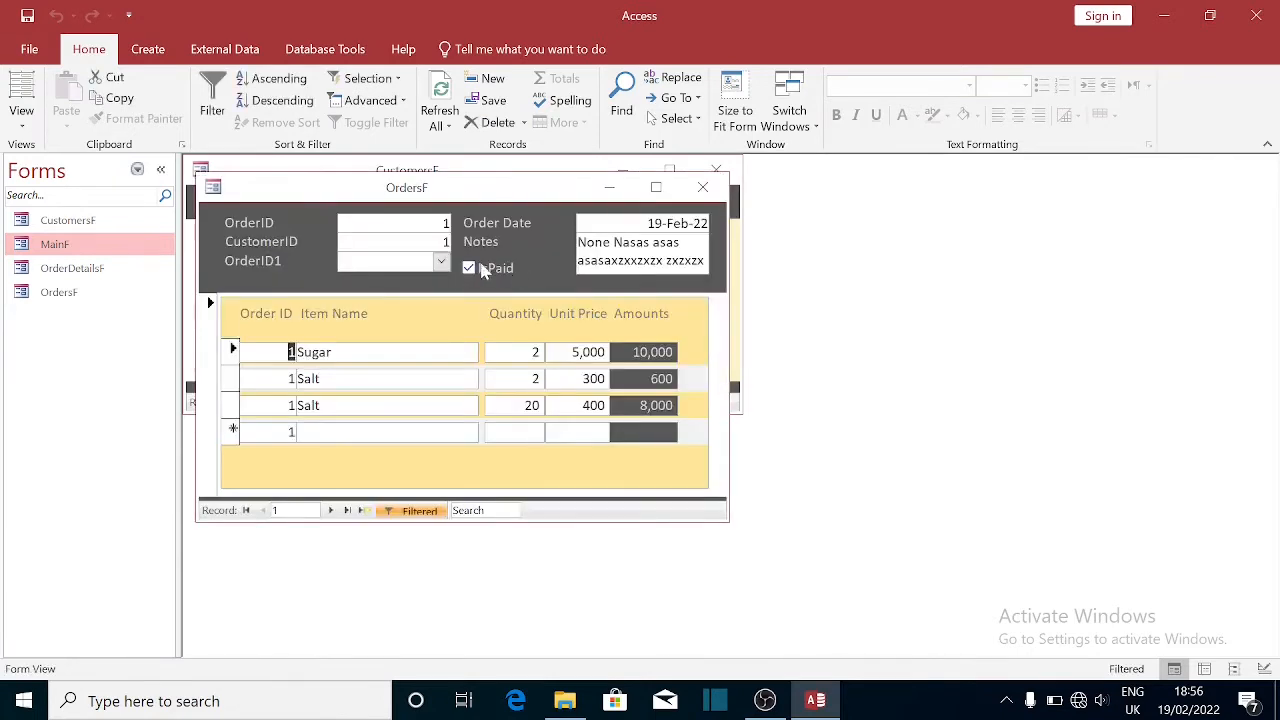
{"action": "left_click", "coordinate": [442, 263]}
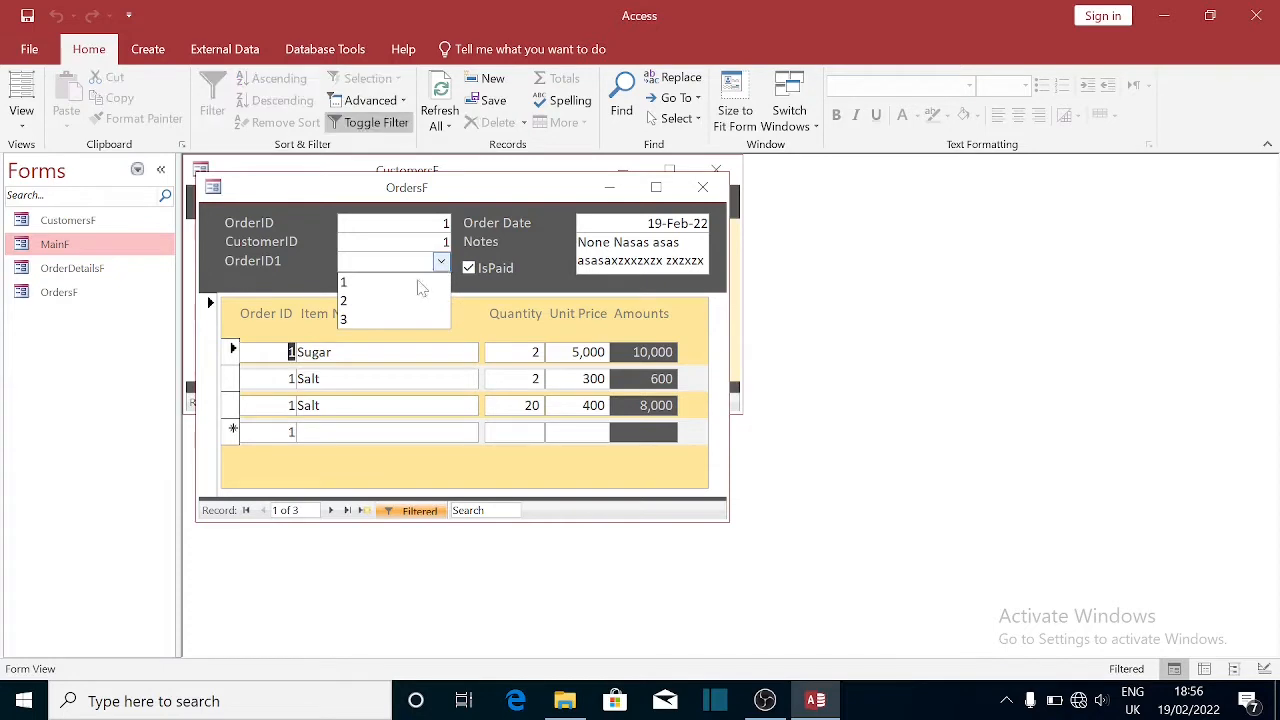
{"action": "left_click", "coordinate": [370, 320]}
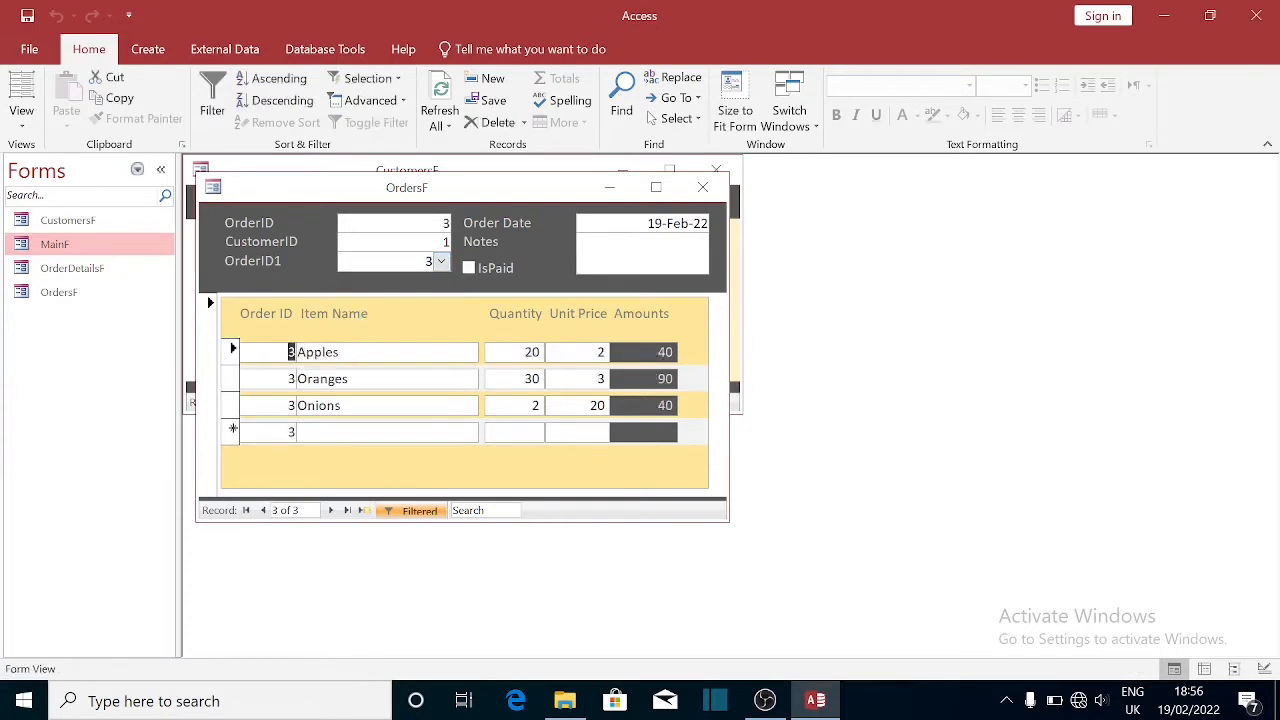
- Close the Orders form, bring the Main Form forward, and show the navigation pane categories
{"action": "left_click", "coordinate": [703, 189]}
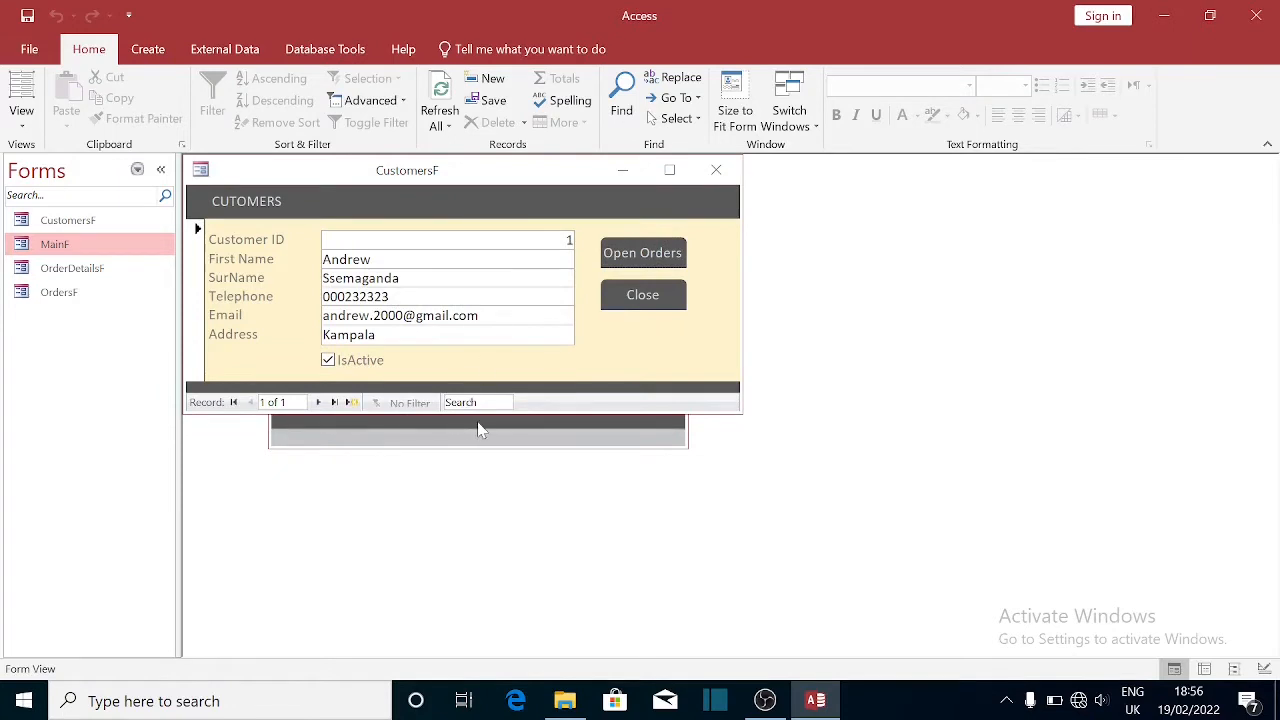
{"action": "left_click", "coordinate": [478, 430]}
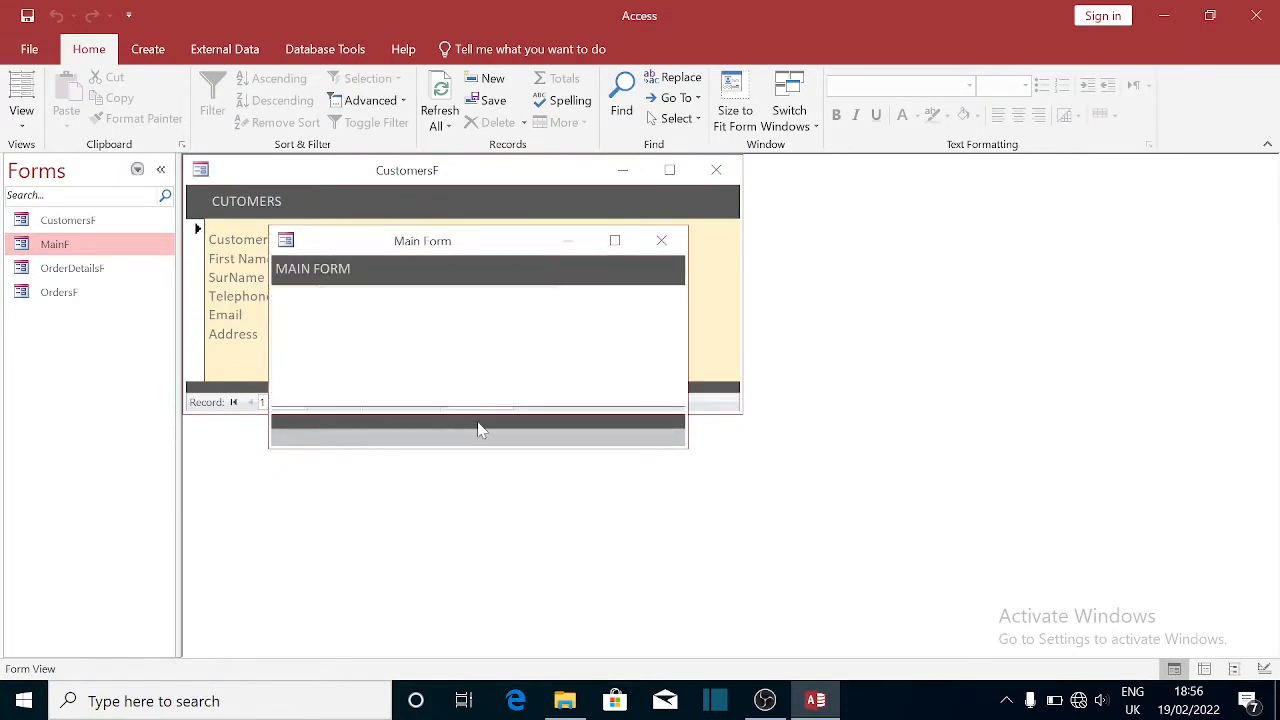
{"action": "left_click", "coordinate": [137, 170]}
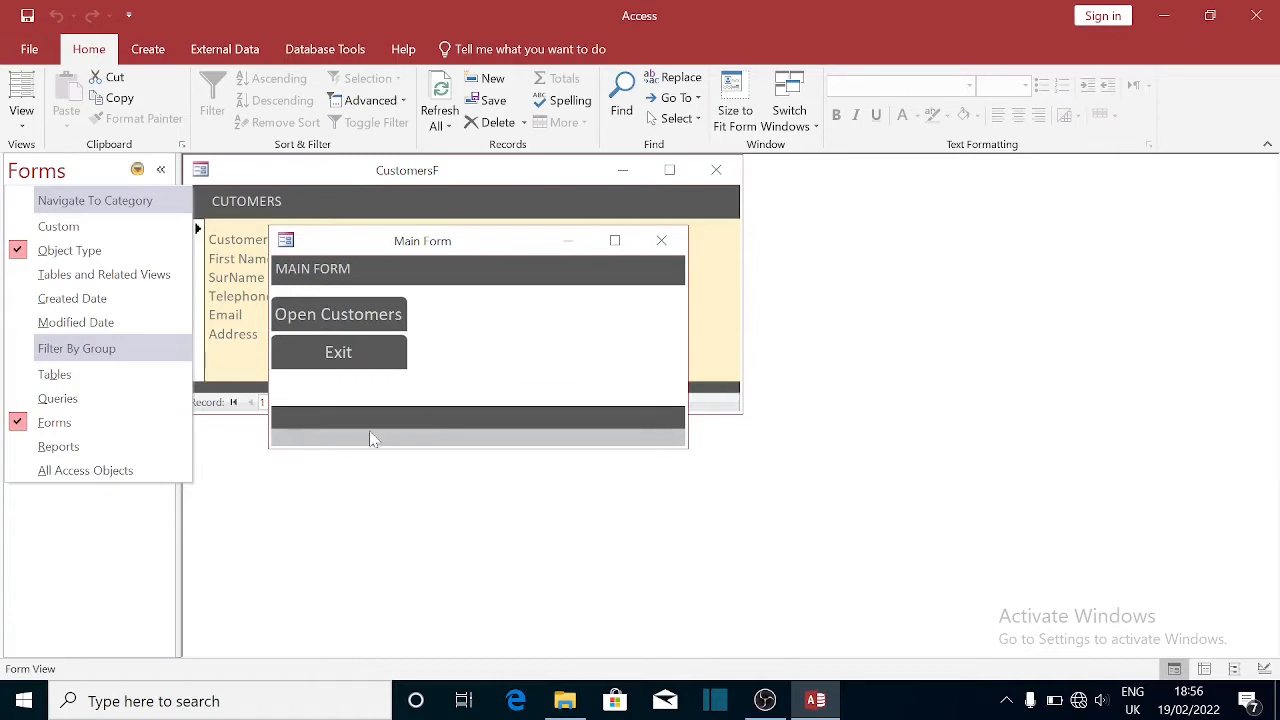
- List reports in the navigation pane and open OrderDetailsRR, checking its 21,270 total
{"action": "left_click", "coordinate": [80, 450]}
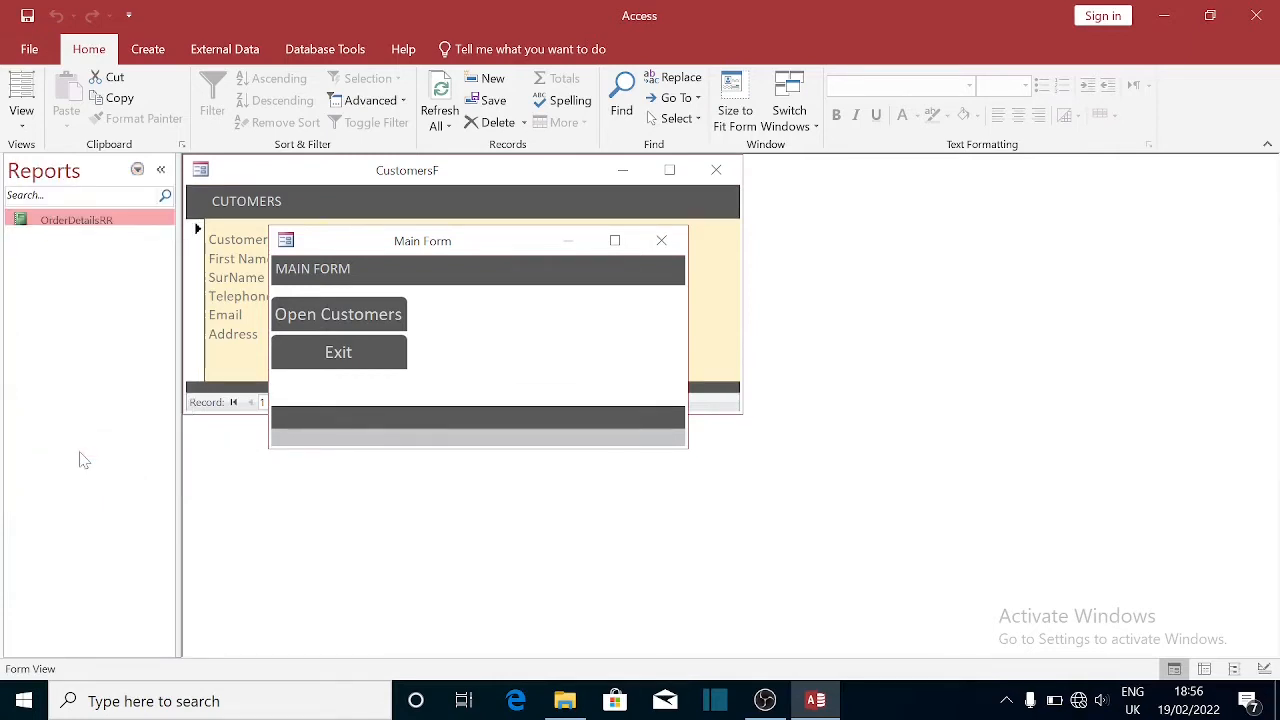
{"action": "double_click", "coordinate": [87, 224]}
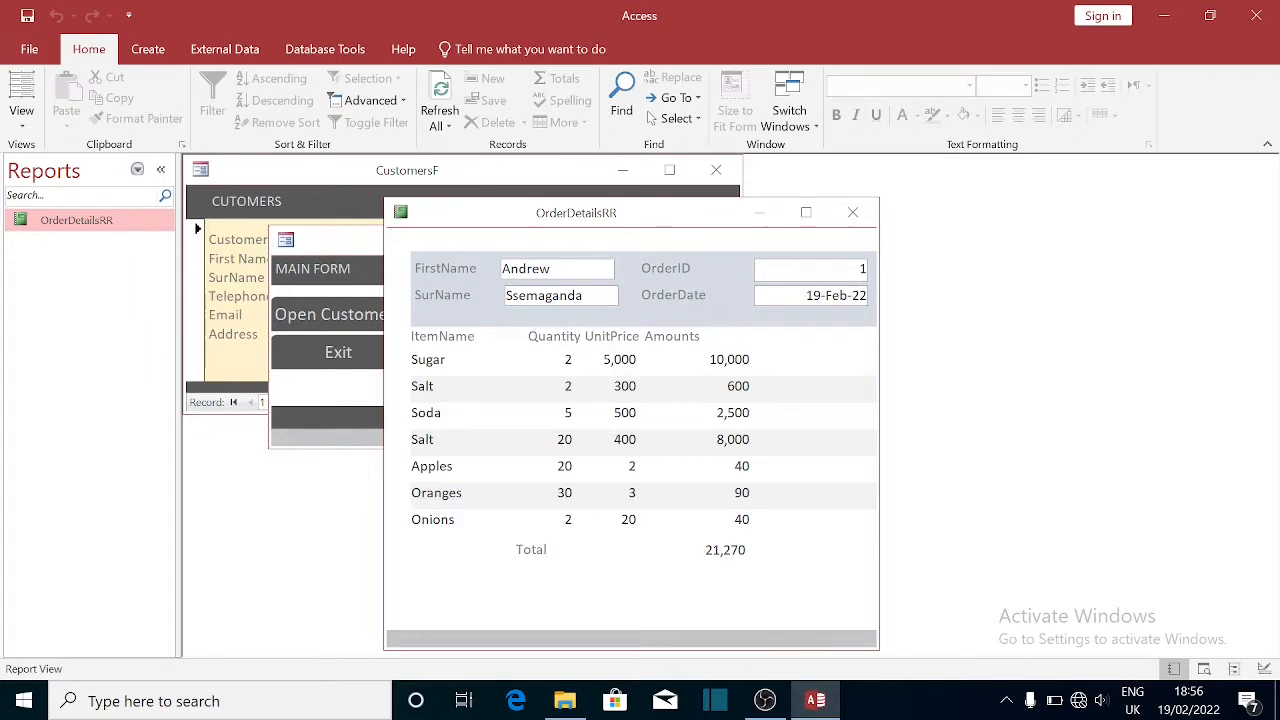
{"action": "left_click", "coordinate": [568, 557]}
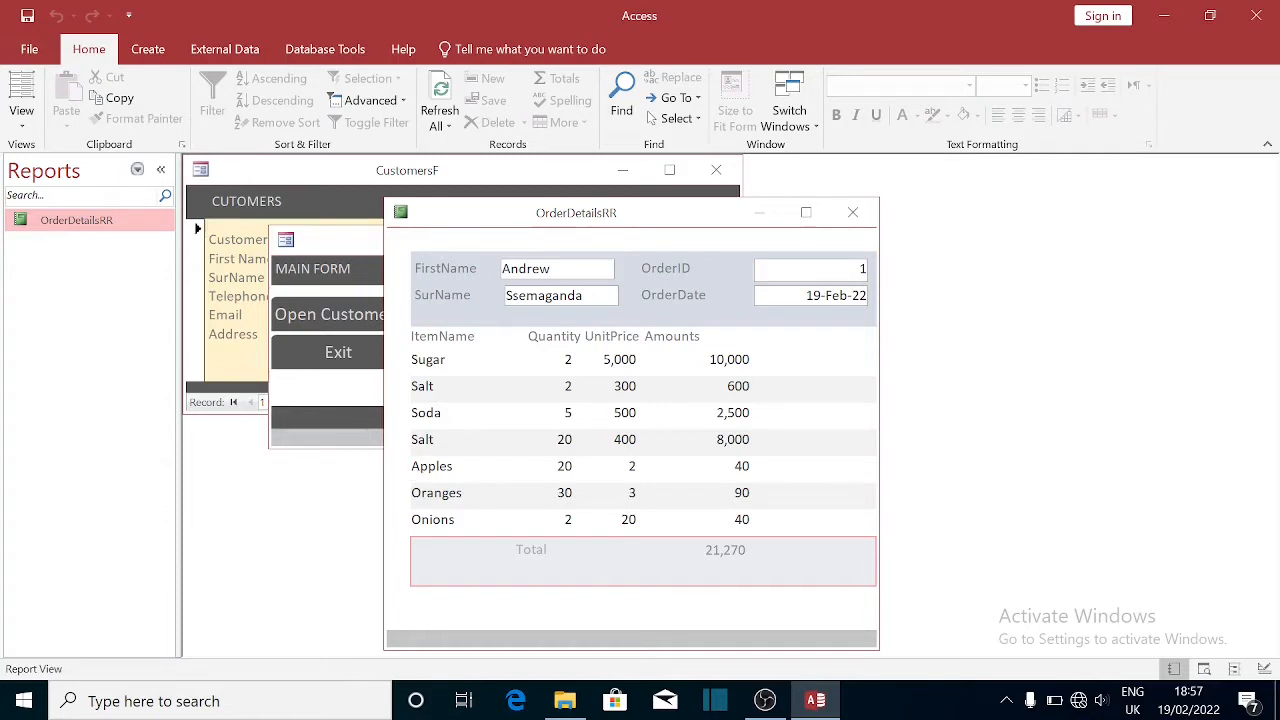
- Inspect the report's Apples line and OrderID value, then close the report
{"action": "double_click", "coordinate": [420, 466]}
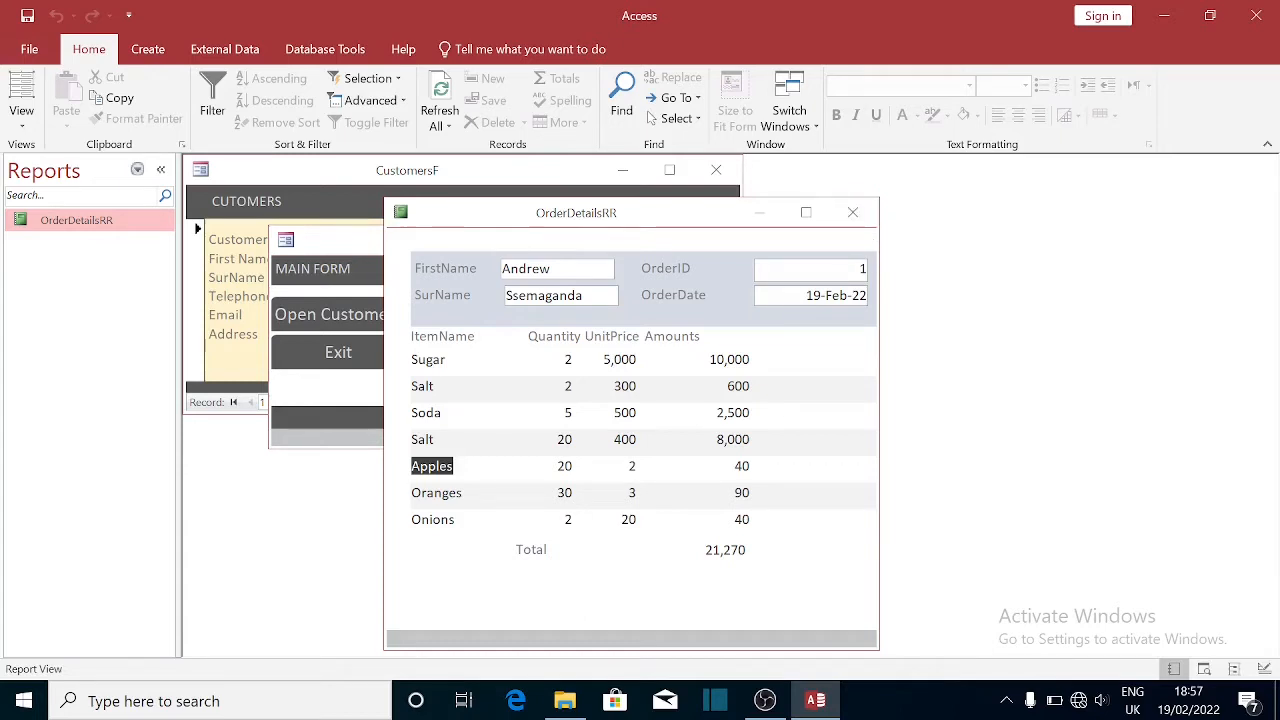
{"action": "right_click", "coordinate": [848, 272]}
{"action": "left_click", "coordinate": [806, 276]}
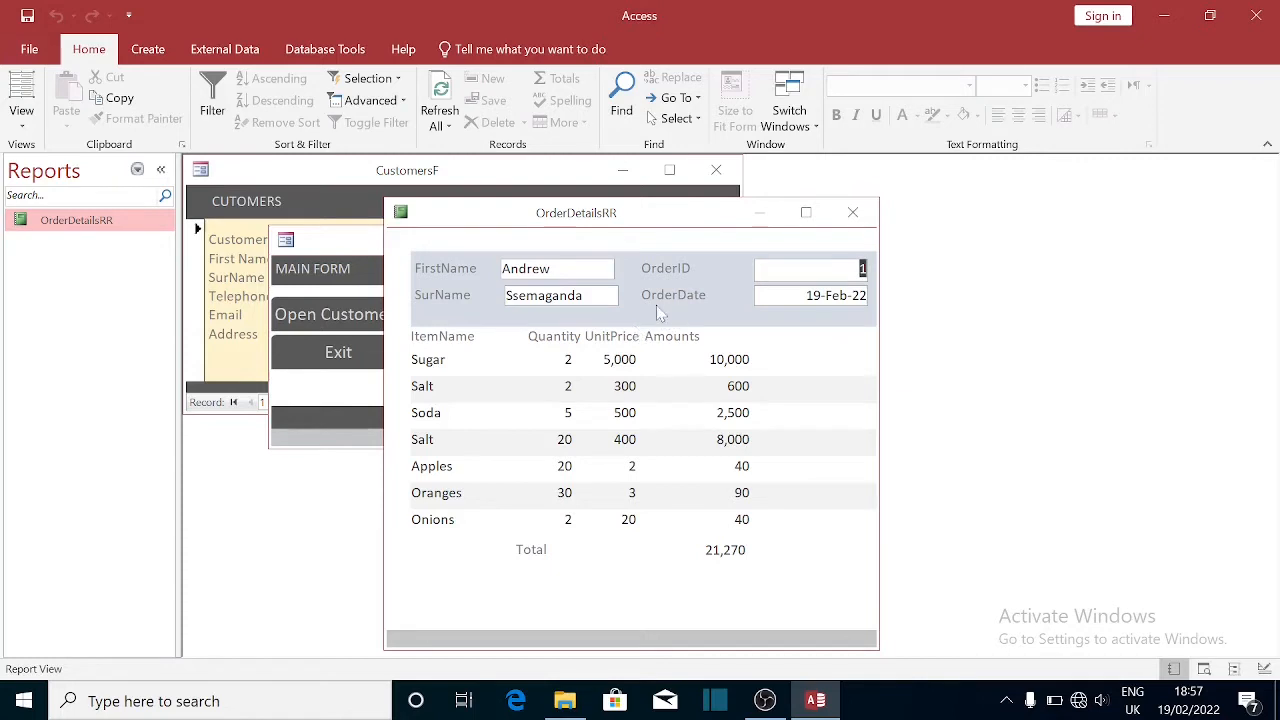
{"action": "left_click_drag", "start_coordinate": [660, 216], "coordinate": [654, 198]}
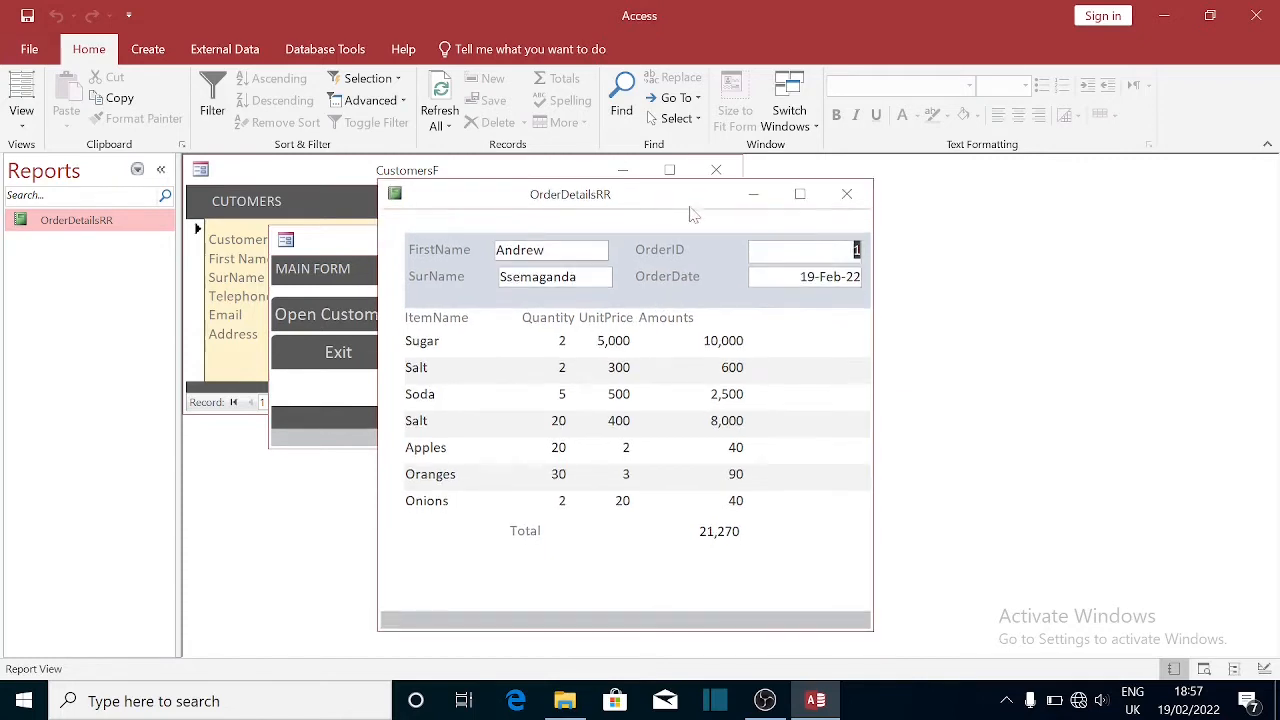
{"action": "left_click", "coordinate": [848, 195]}
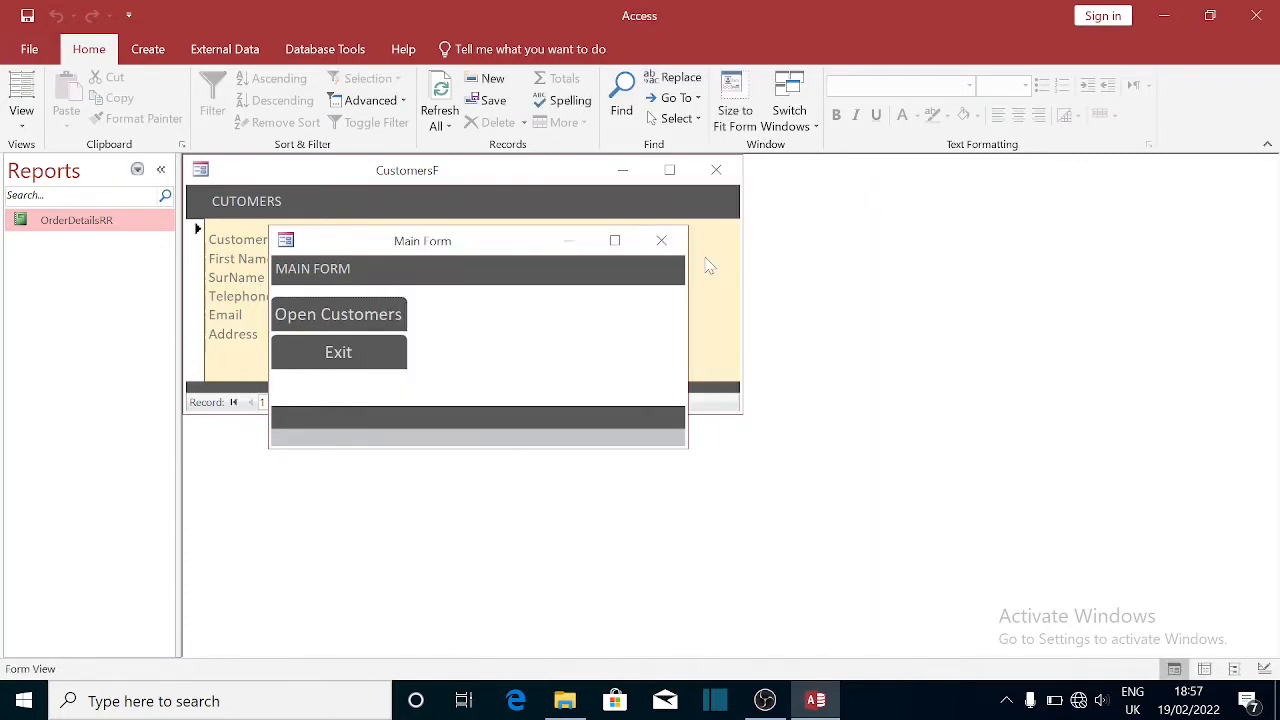
- Bring the Customers form to the front, then open Windows search from the taskbar
{"action": "left_click", "coordinate": [459, 180]}
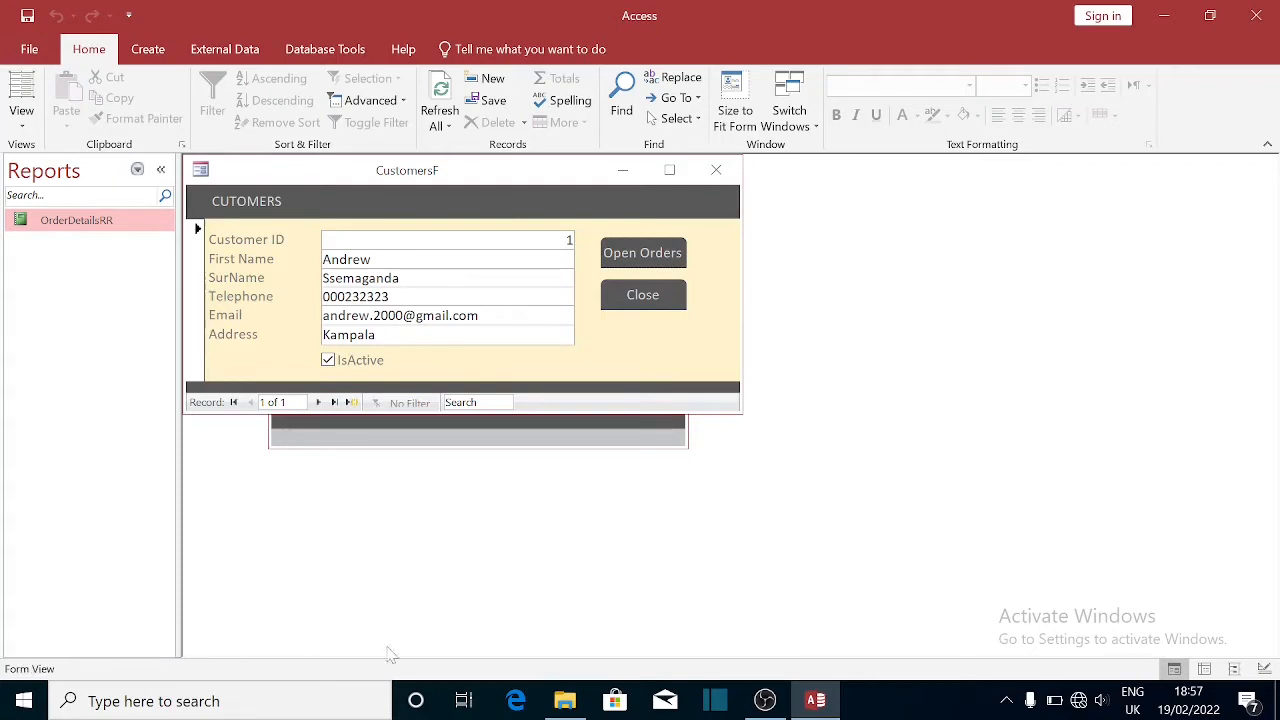
{"action": "left_click", "coordinate": [265, 703]}
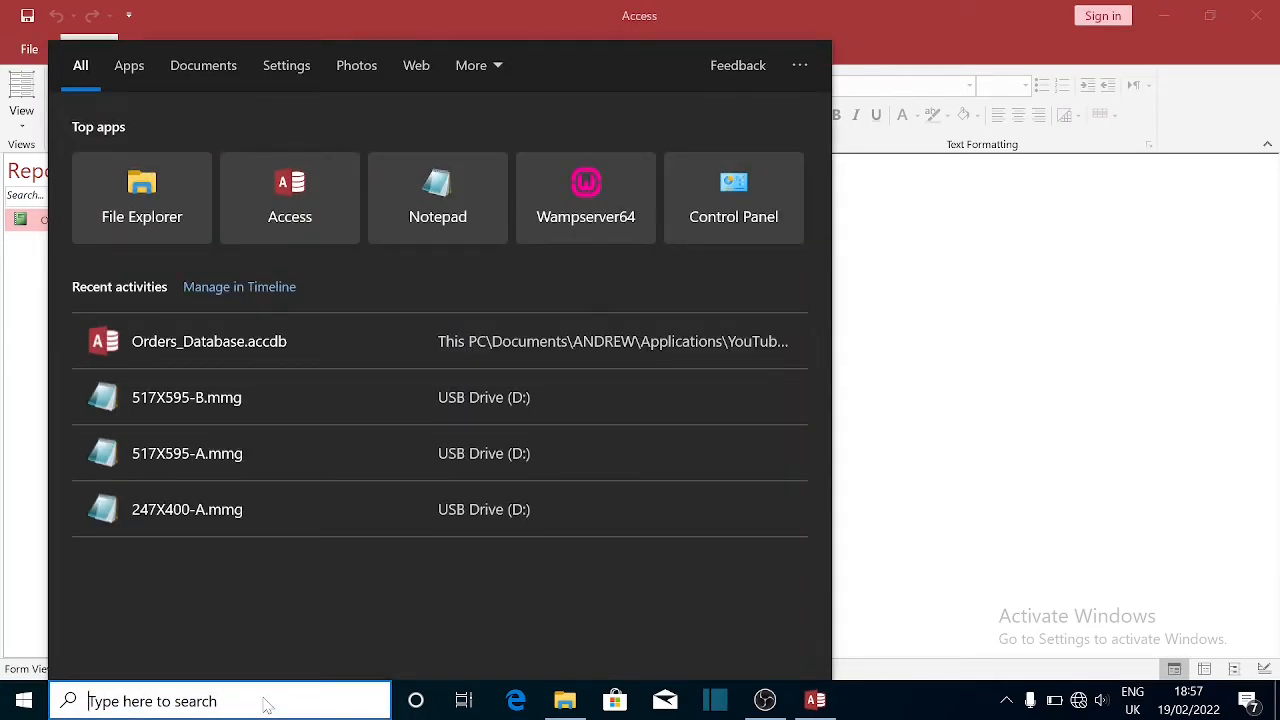
- Search for Word, launch it, and start a blank document
{"action": "type", "text": "word"}
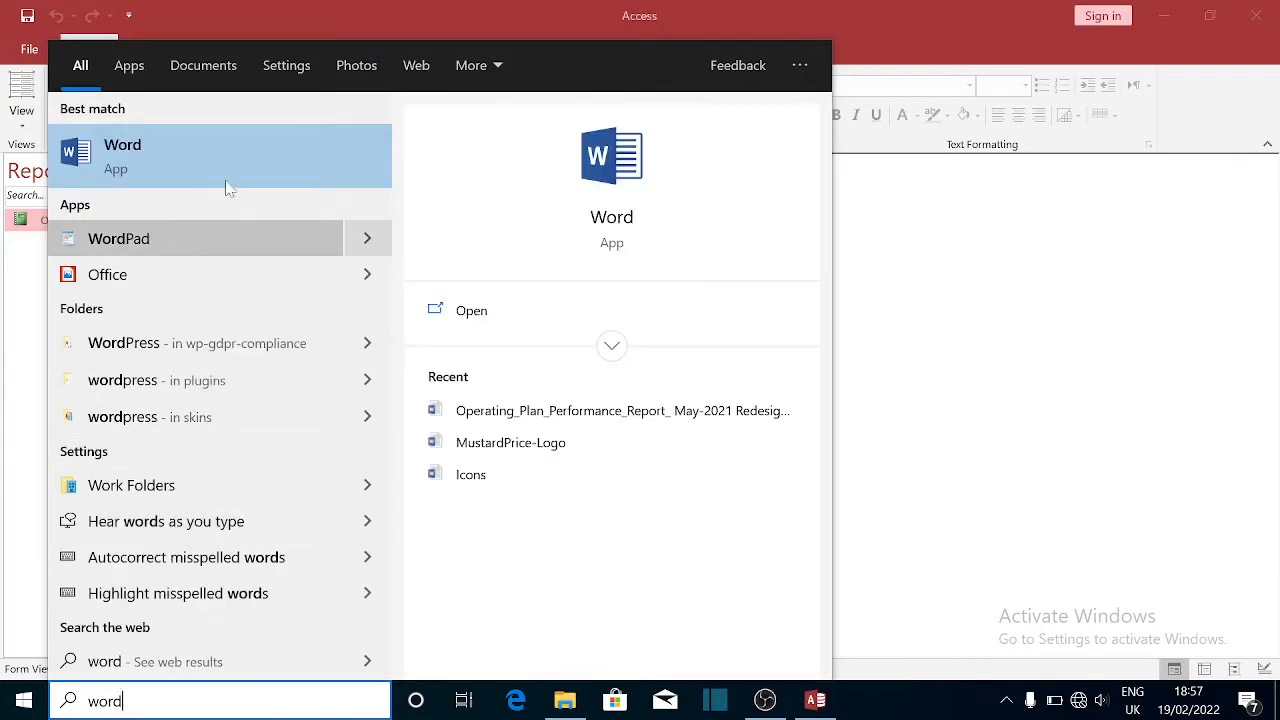
{"action": "left_click", "coordinate": [605, 228]}
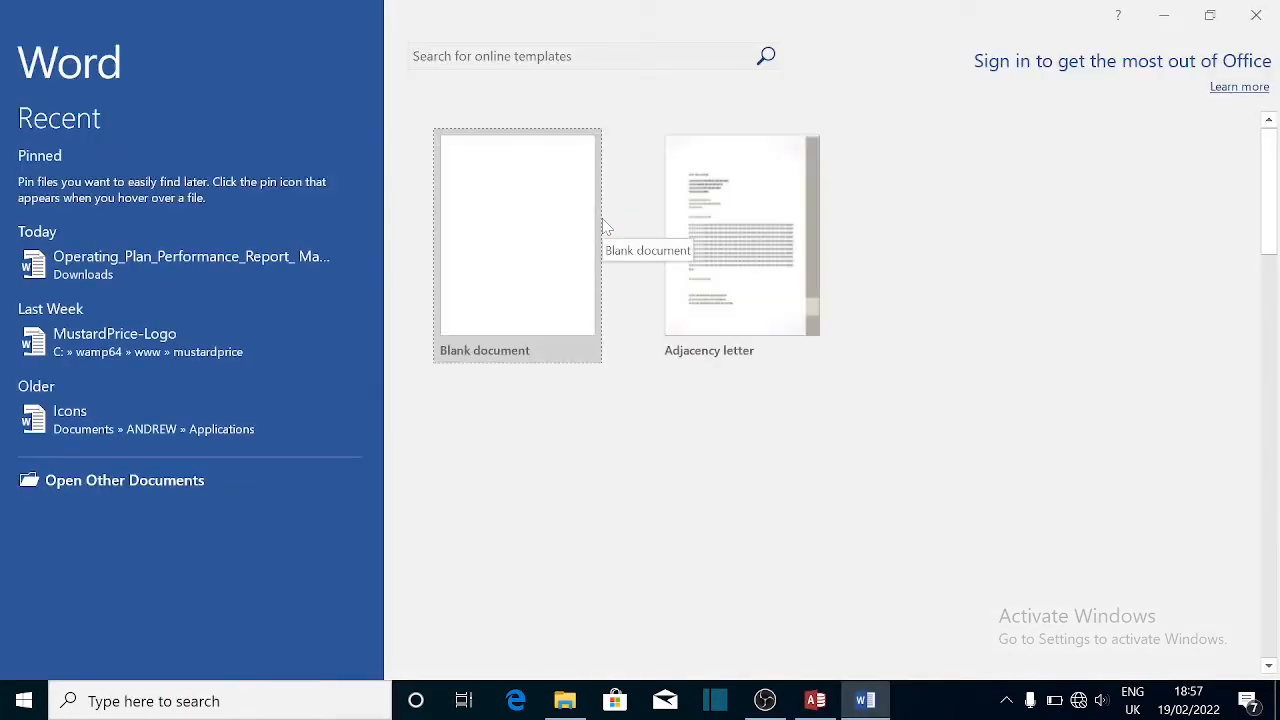
{"action": "left_click", "coordinate": [508, 232]}
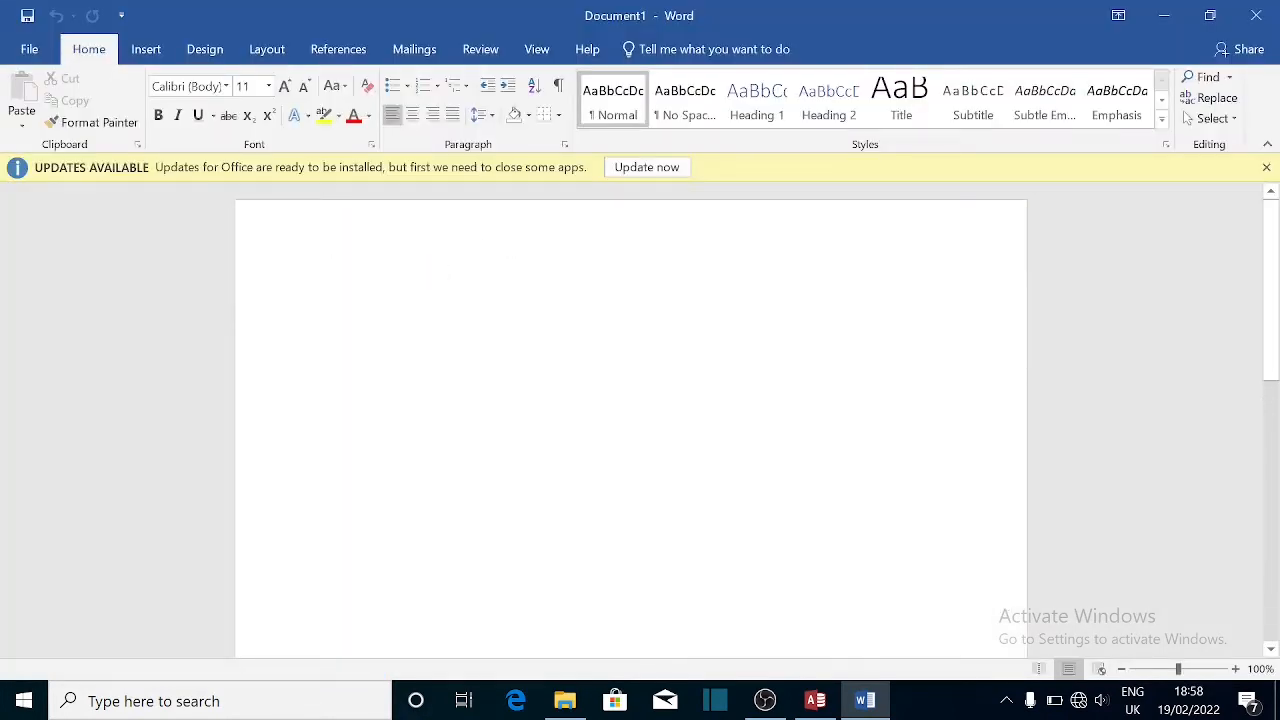
- Type the lines ORDERS, CustomerT and OrdersT into the document
{"action": "type", "text": "ORDERS"}
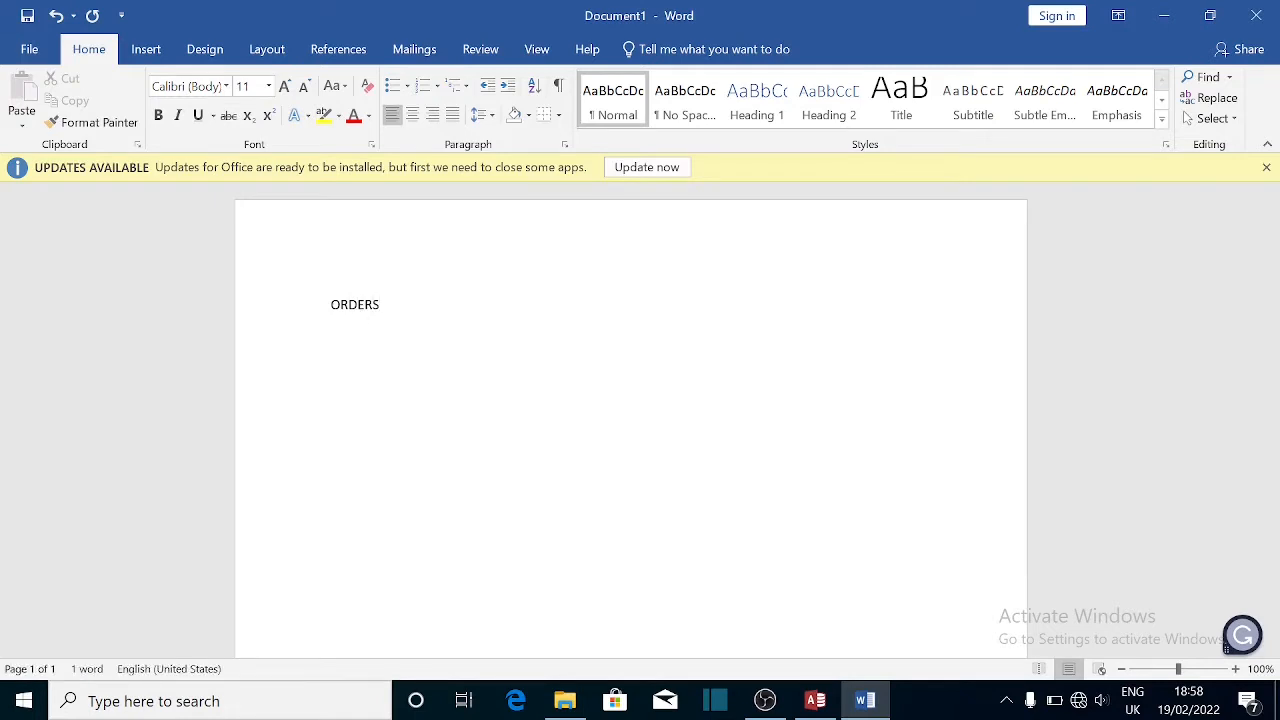
{"action": "key", "text": "Return"}
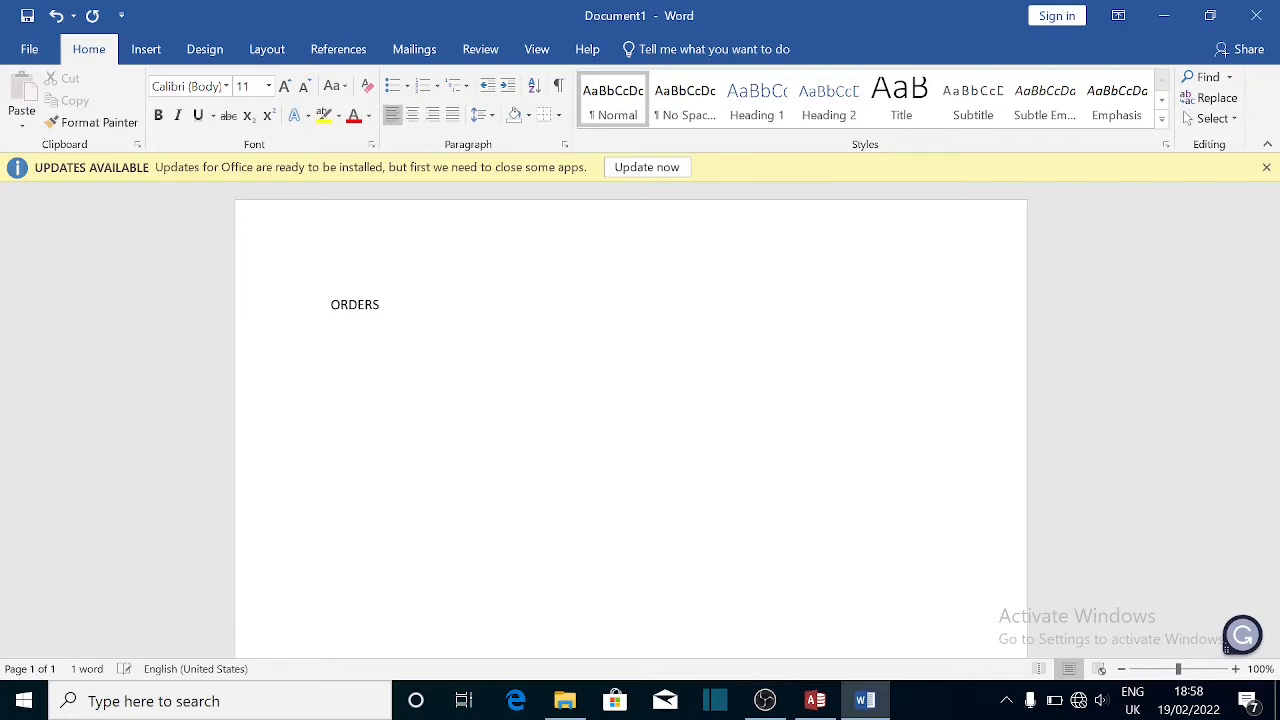
{"action": "type", "text": "C"}
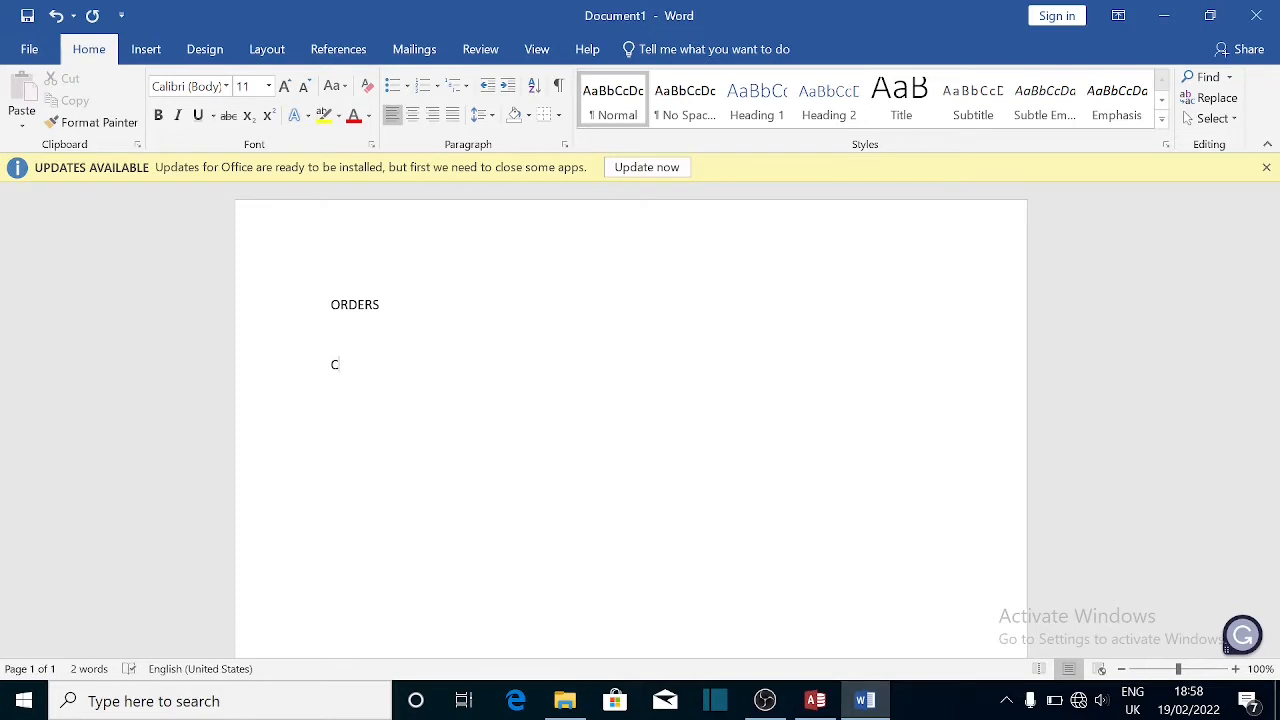
{"action": "type", "text": "U"}
{"action": "key", "text": "BackSpace"}
{"action": "type", "text": "u"}
{"action": "type", "text": "st"}
{"action": "type", "text": "omer"}
{"action": "type", "text": "T"}
{"action": "type", "text": "O"}
{"action": "type", "text": "rders"}
{"action": "type", "text": "T"}
- Add OrderDetailsT as the fourth table name and list CustomerID on its own line under CustomerT
{"action": "type", "text": "o"}
{"action": "key", "text": "BackSpace"}
{"action": "type", "text": "Order"}
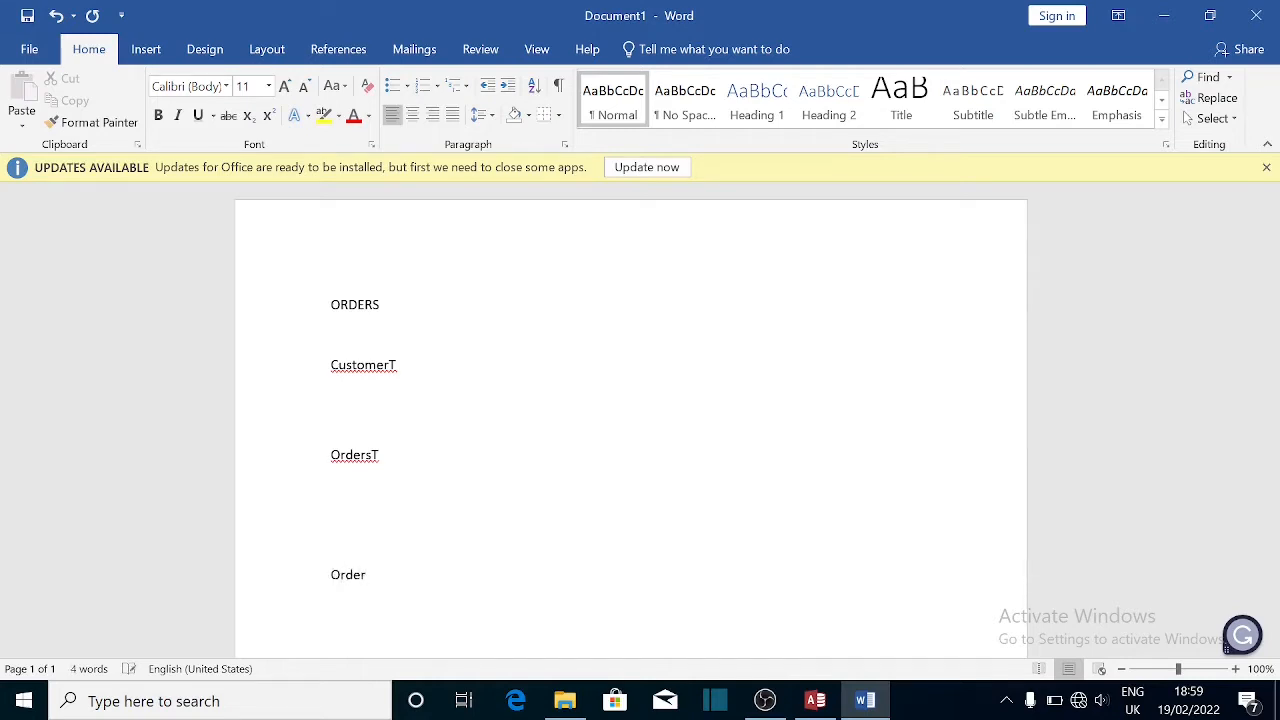
{"action": "type", "text": "Details"}
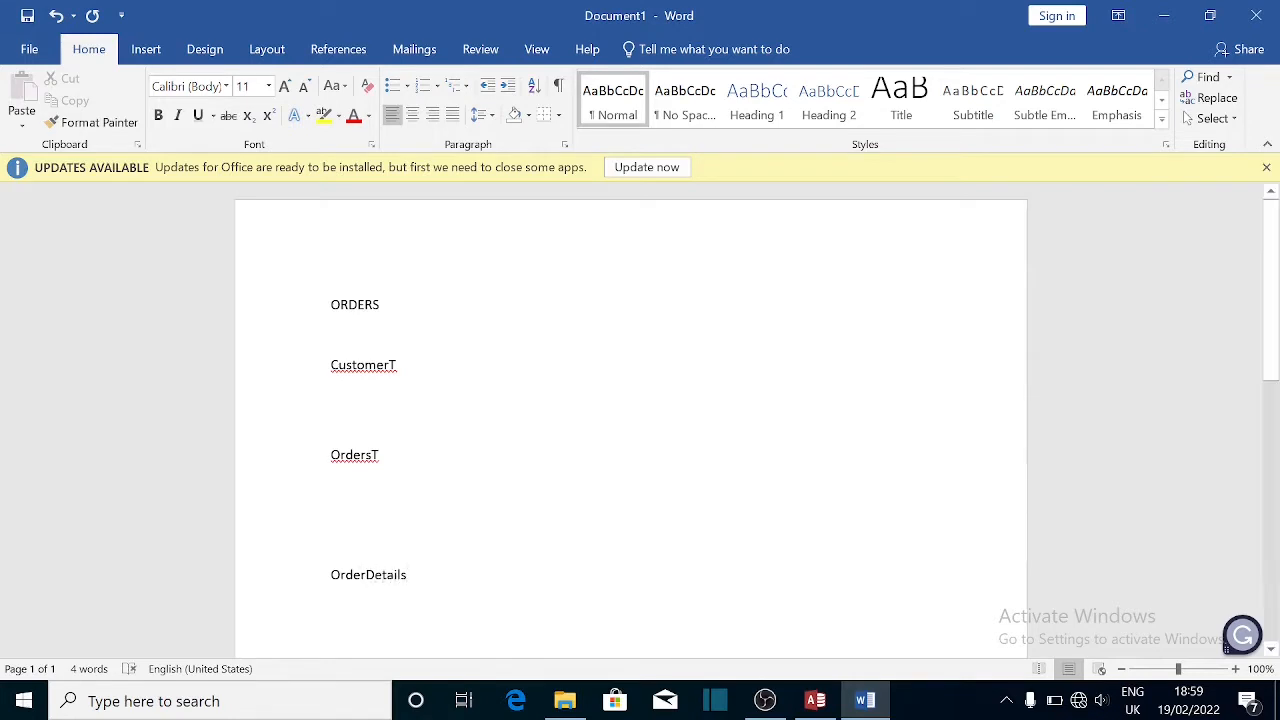
{"action": "type", "text": "T"}
{"action": "key", "text": "Return"}
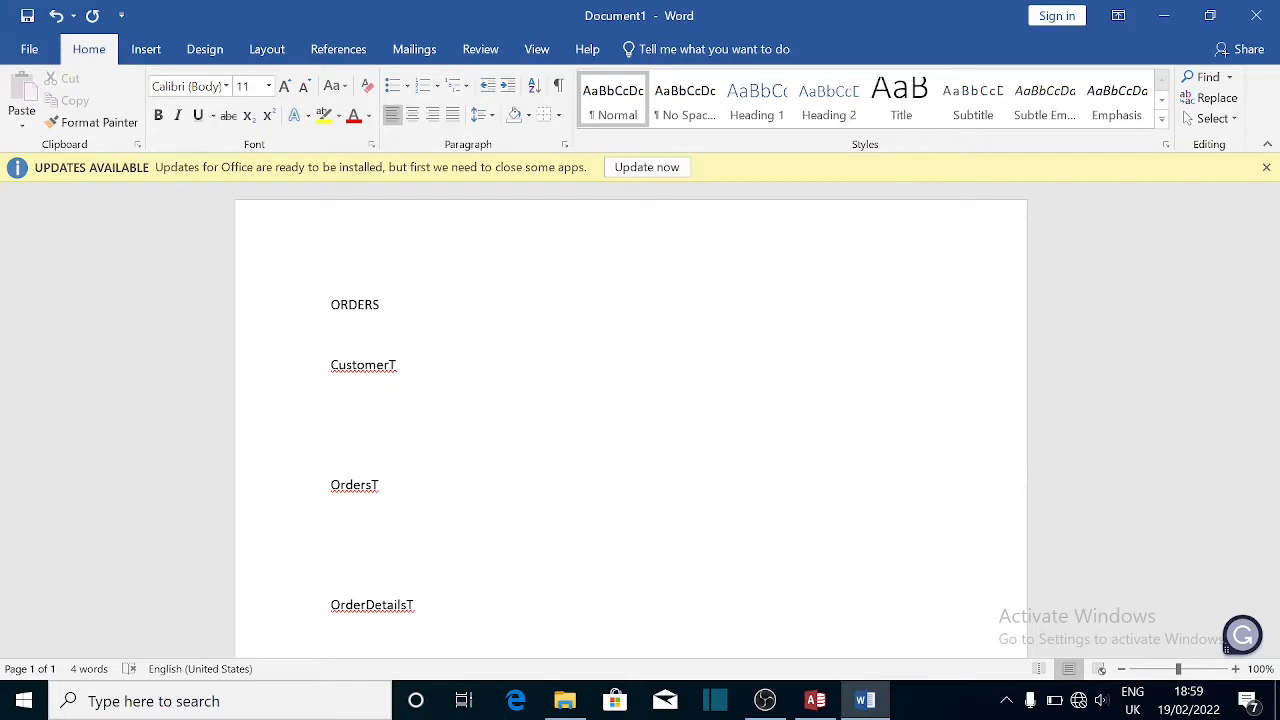
{"action": "type", "text": "CustomerID"}
- List Name, Telephone, Email and Address on separate lines below CustomerID
{"action": "key", "text": "Return"}
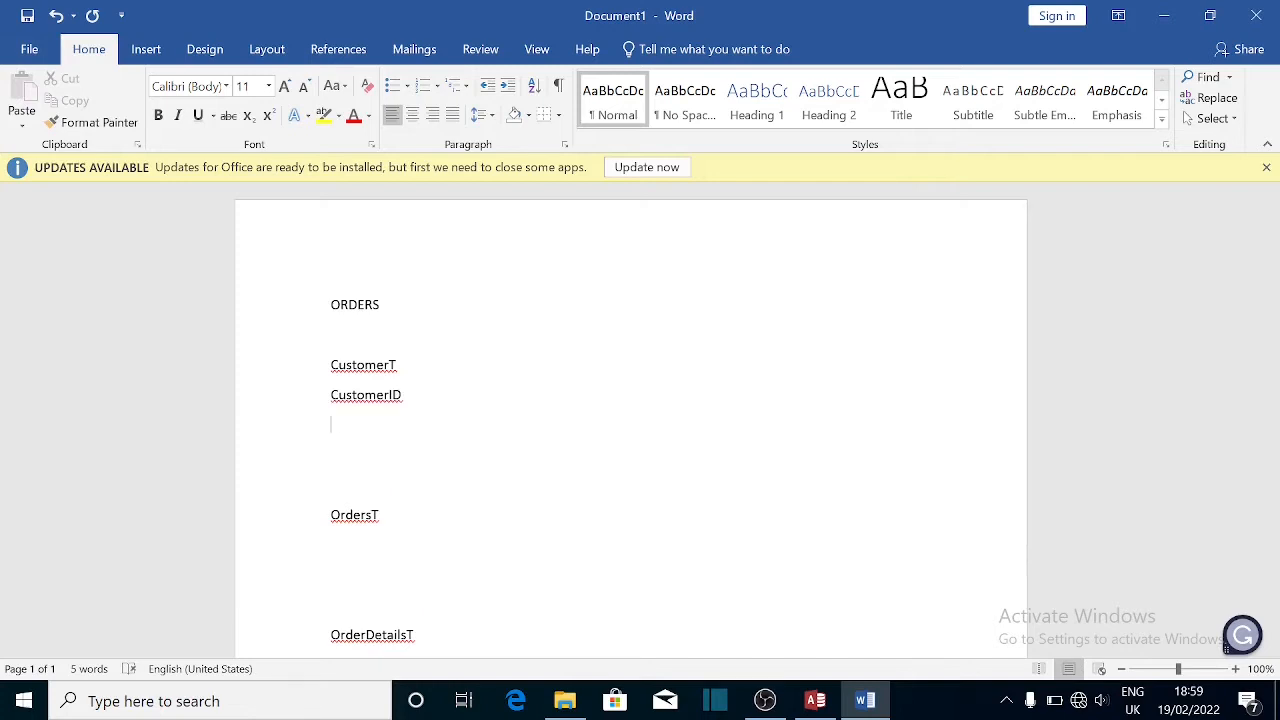
{"action": "type", "text": "c"}
{"action": "key", "text": "BackSpace"}
{"action": "type", "text": "C"}
{"action": "key", "text": "BackSpace"}
{"action": "type", "text": "Name"}
{"action": "key", "text": "Return"}
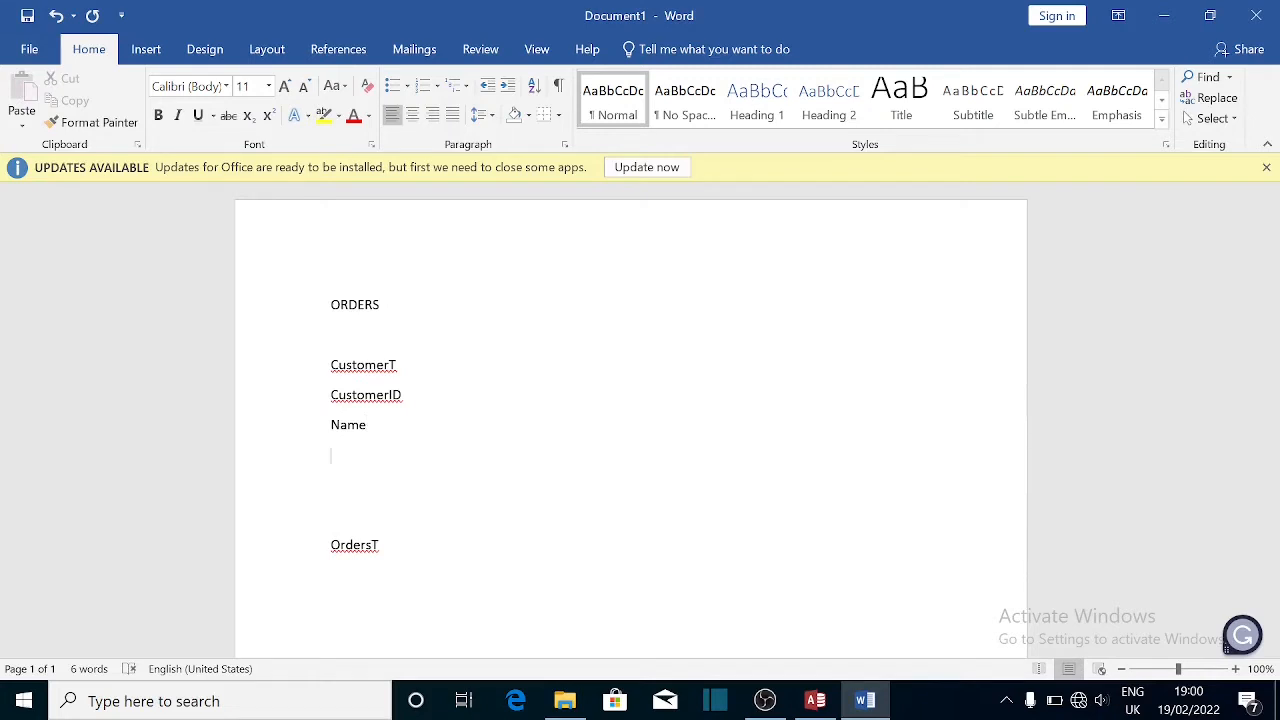
{"action": "type", "text": "Telephone"}
{"action": "key", "text": "Return"}
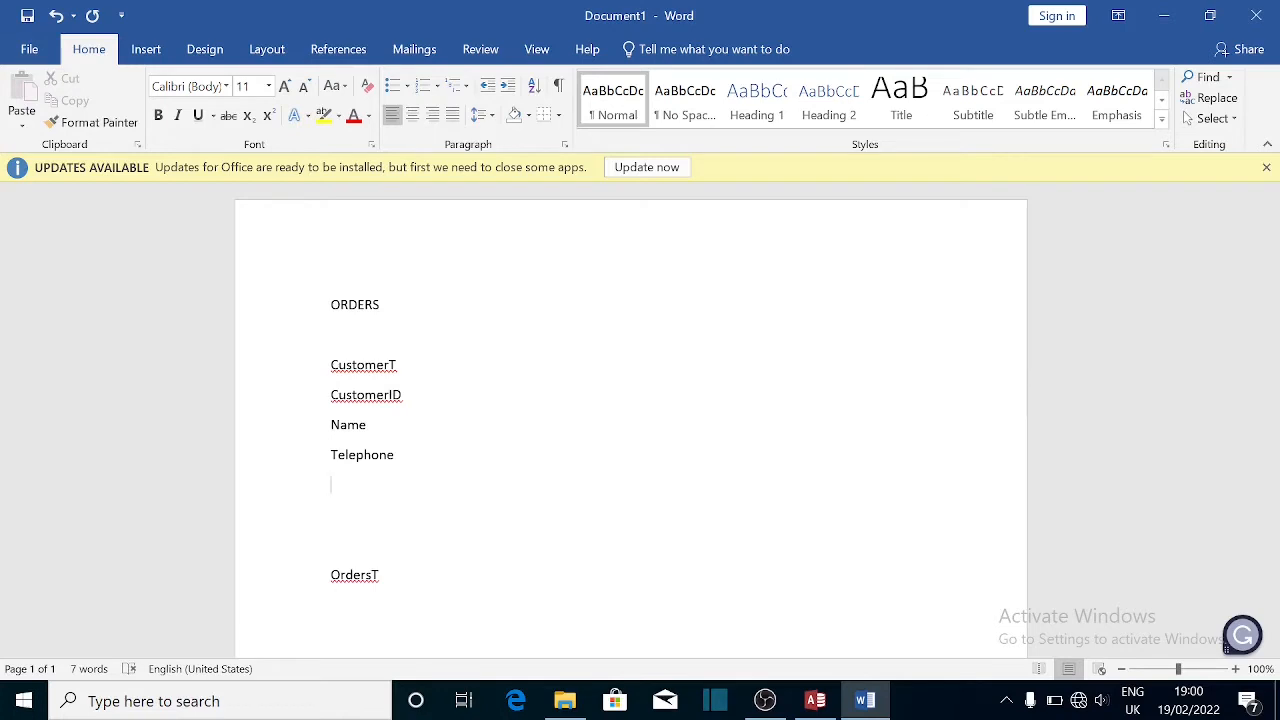
{"action": "type", "text": "Email"}
{"action": "key", "text": "Return"}
{"action": "type", "text": "A"}
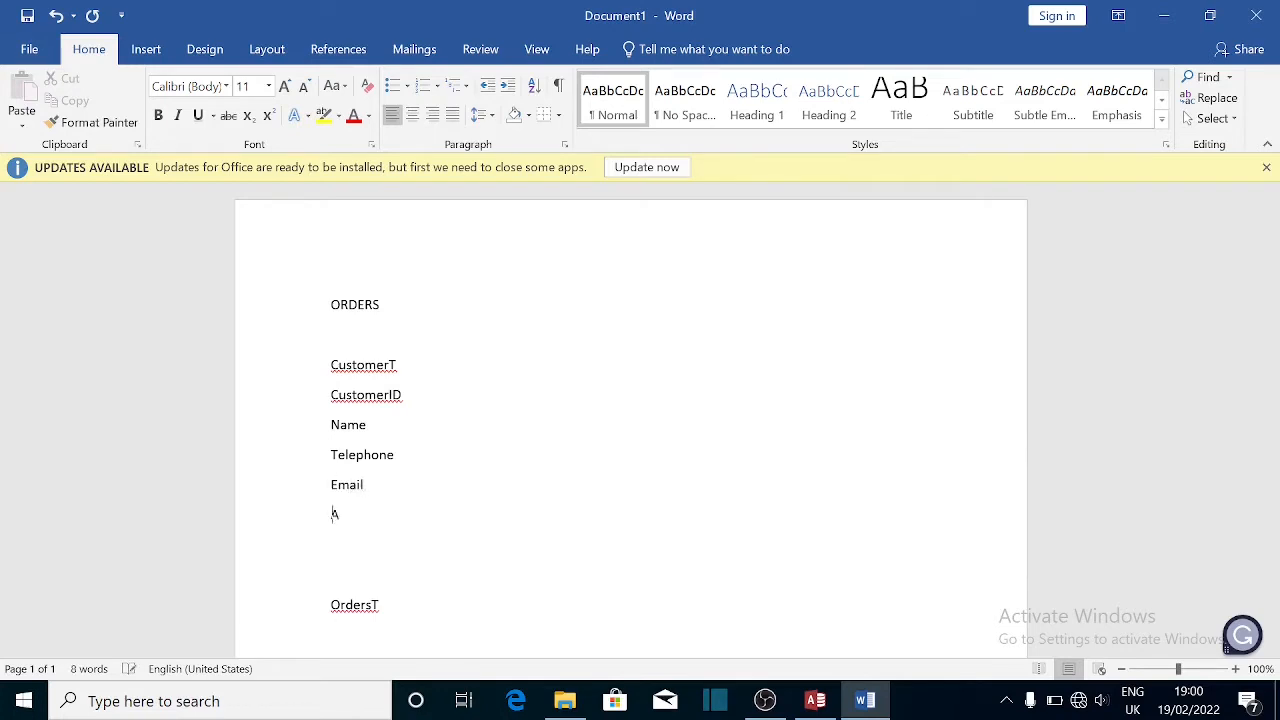
{"action": "type", "text": "ddress"}
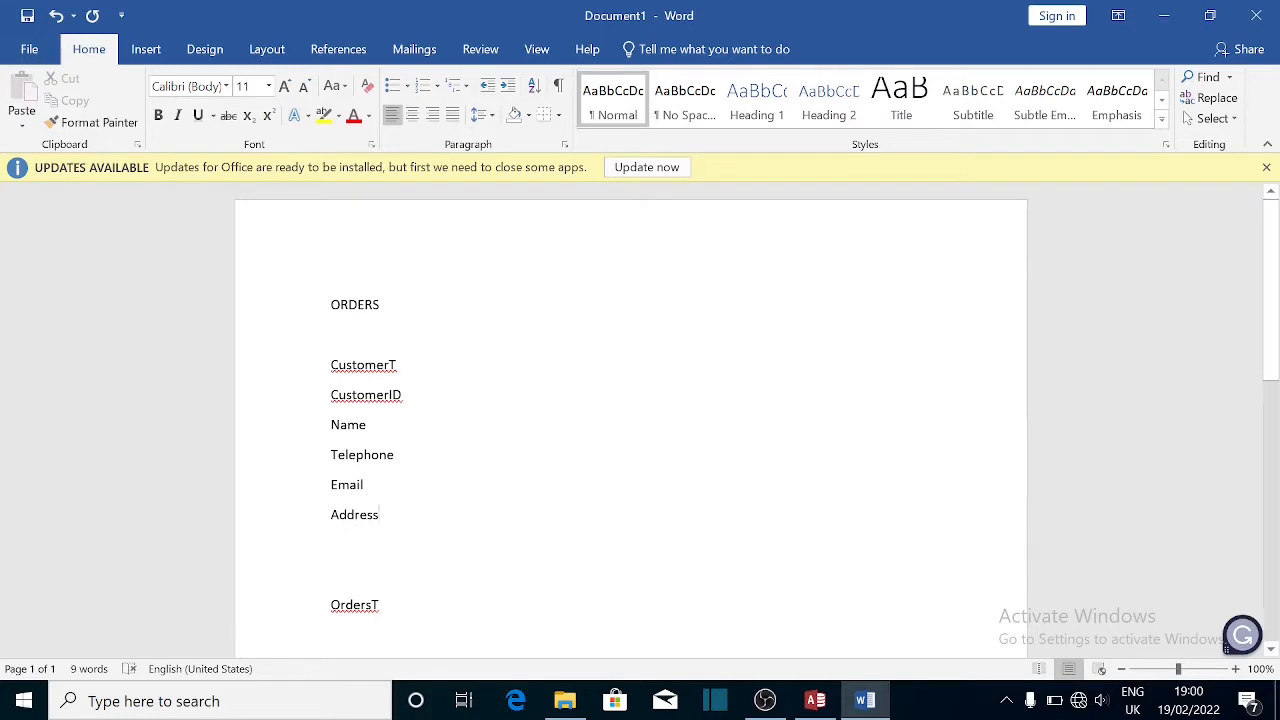
- Make the CustomerT heading bold
{"action": "left_click_drag", "start_coordinate": [331, 365], "coordinate": [403, 368]}
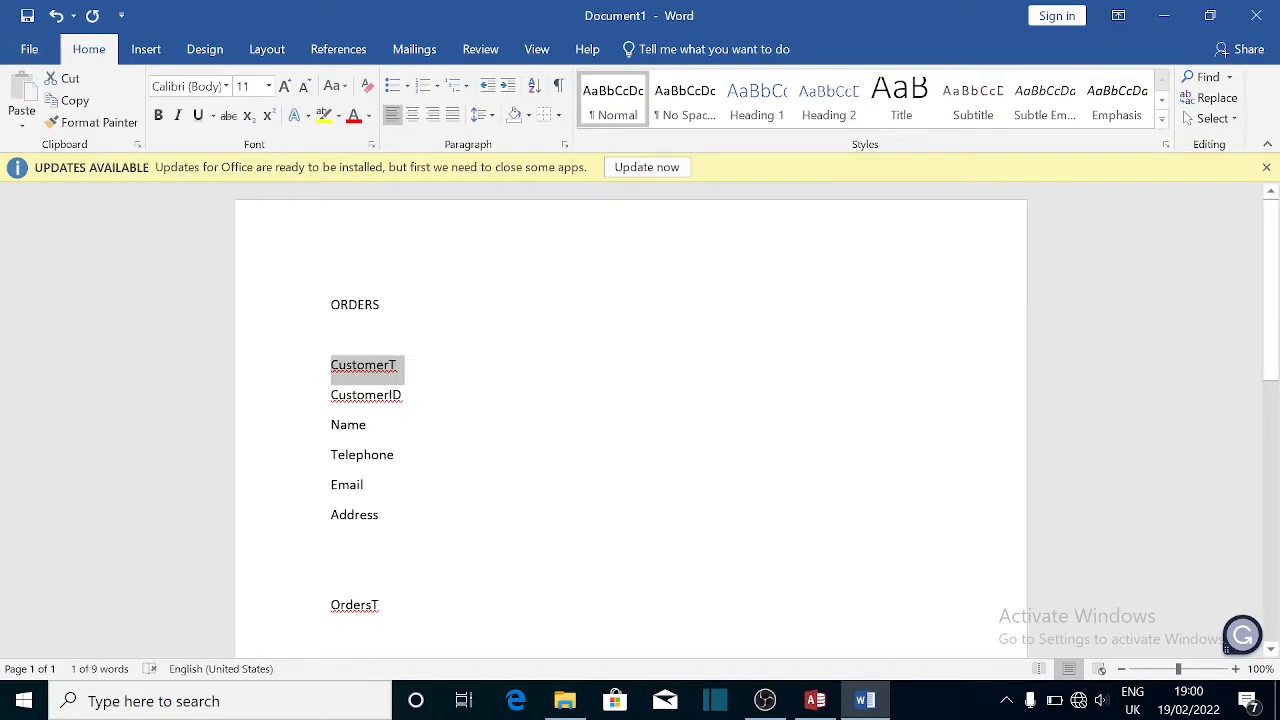
{"action": "key", "text": "ctrl+b"}
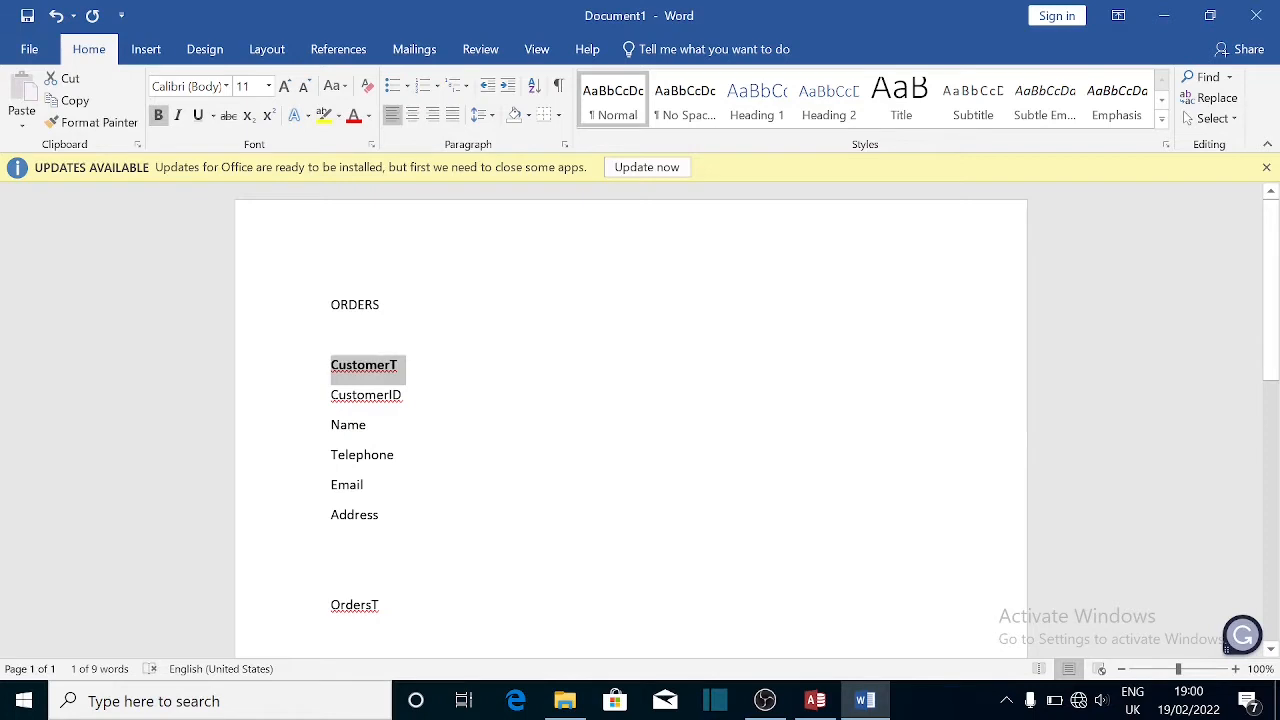
{"action": "left_click", "coordinate": [404, 395]}
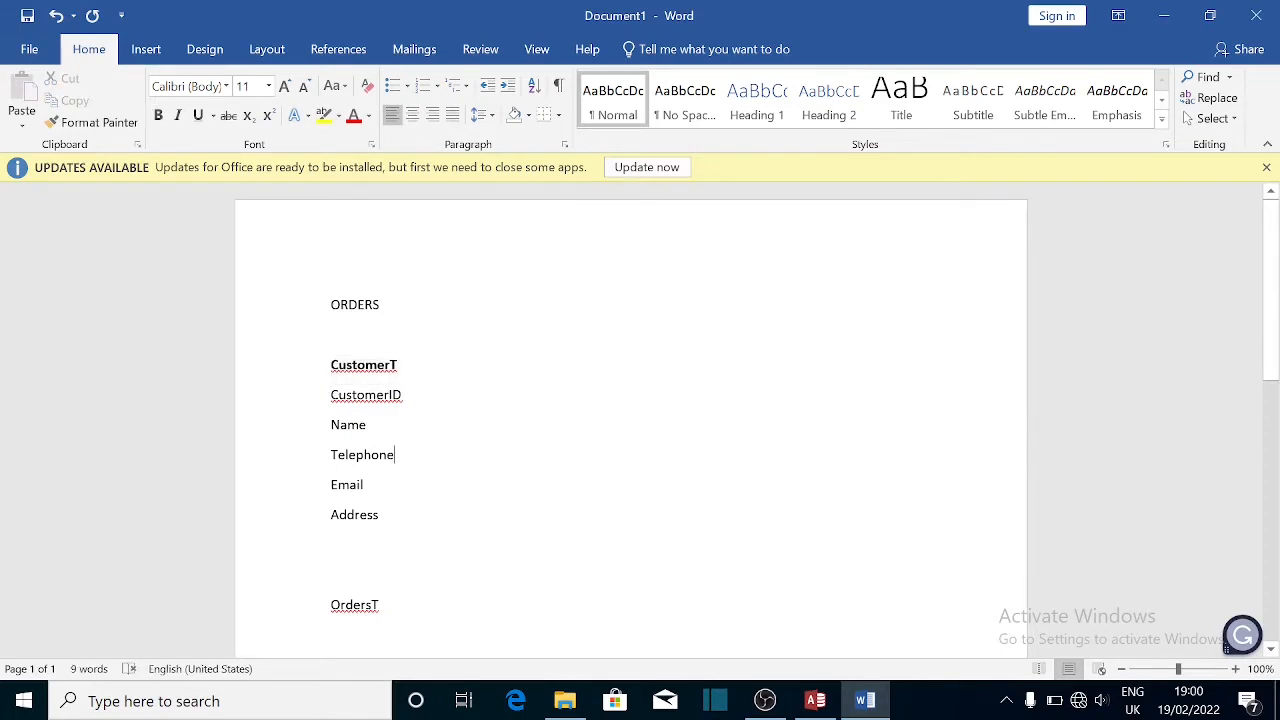
{"action": "type", "text": "No"}
{"action": "key", "text": "BackSpace"}
{"action": "key", "text": "BackSpace"}
- Insert an empty line directly below the OrdersT heading
{"action": "scroll", "coordinate": [630, 420], "scroll_direction": "down", "scroll_amount": 3}
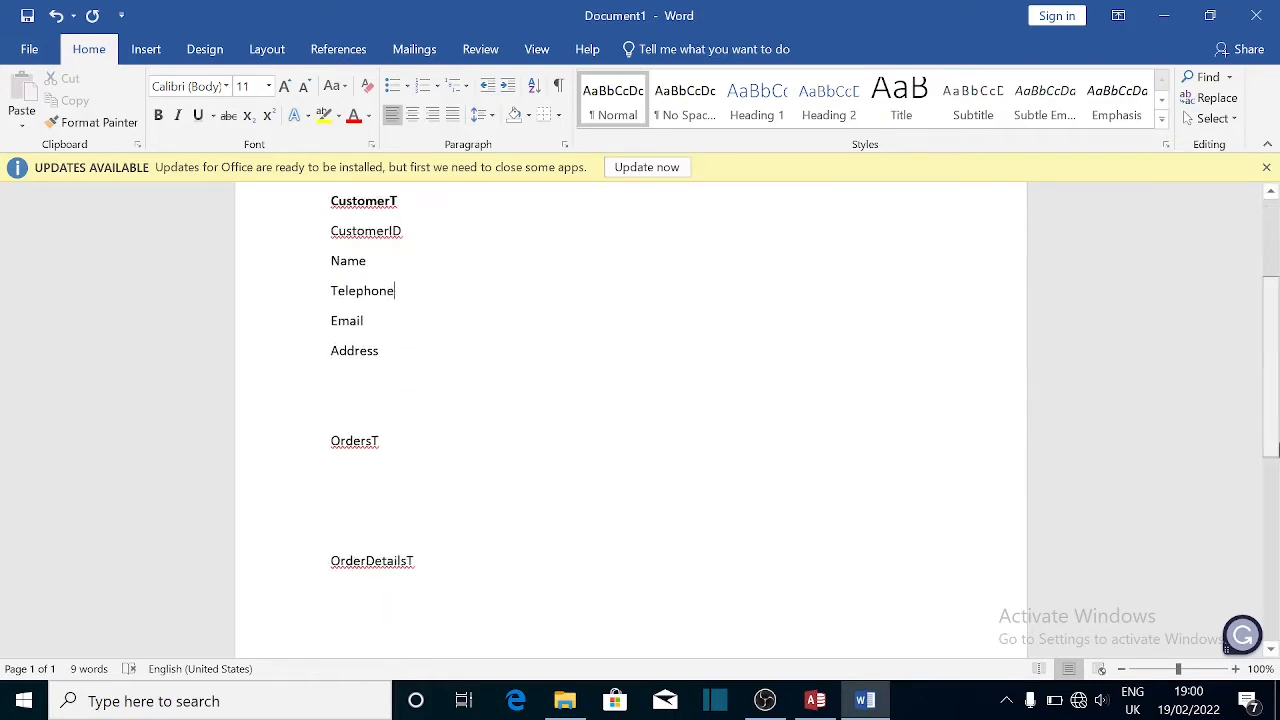
{"action": "scroll", "coordinate": [630, 420], "scroll_direction": "down", "scroll_amount": 2}
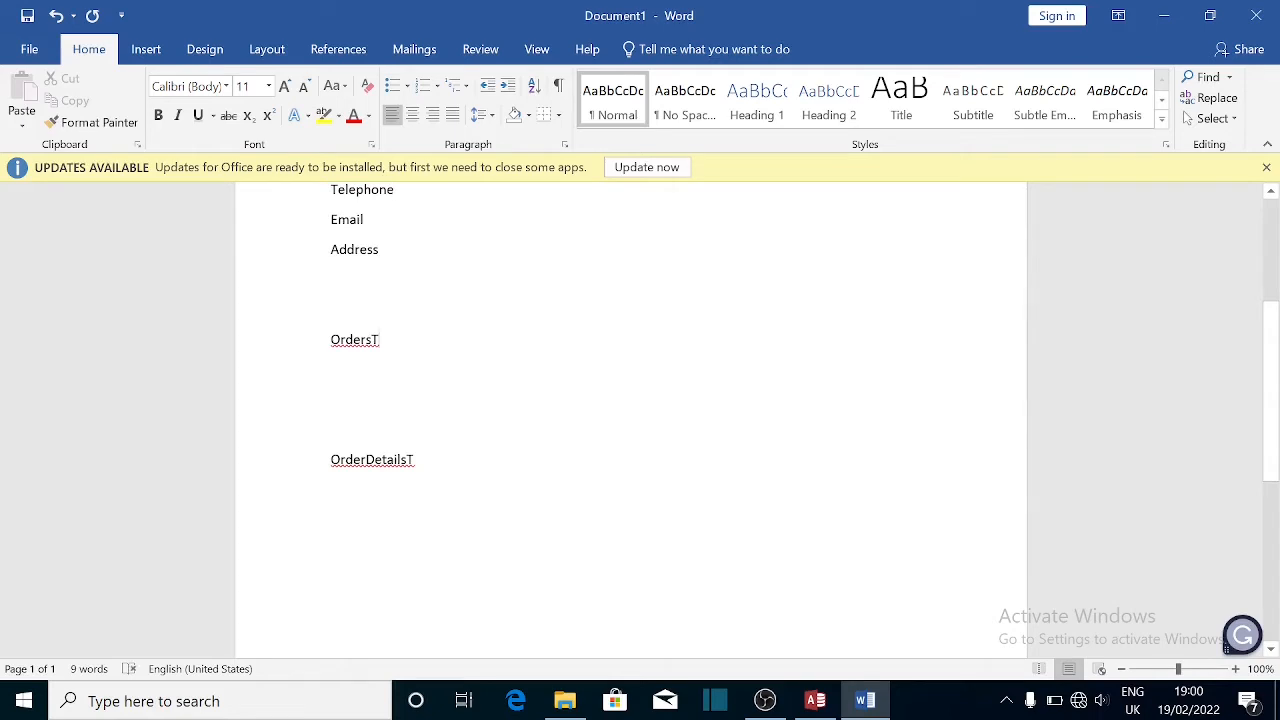
{"action": "key", "text": "Return"}
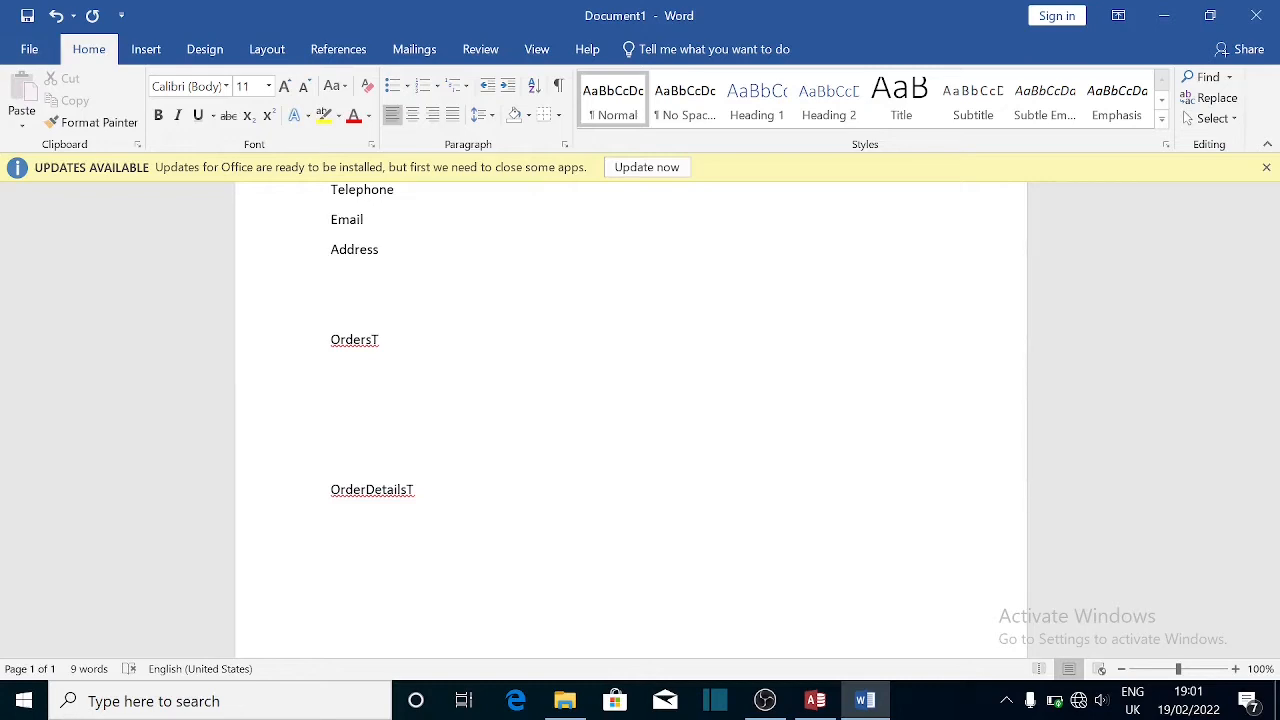
- List OrderID and CustomerID as the first fields under OrdersT
{"action": "type", "text": "Order"}
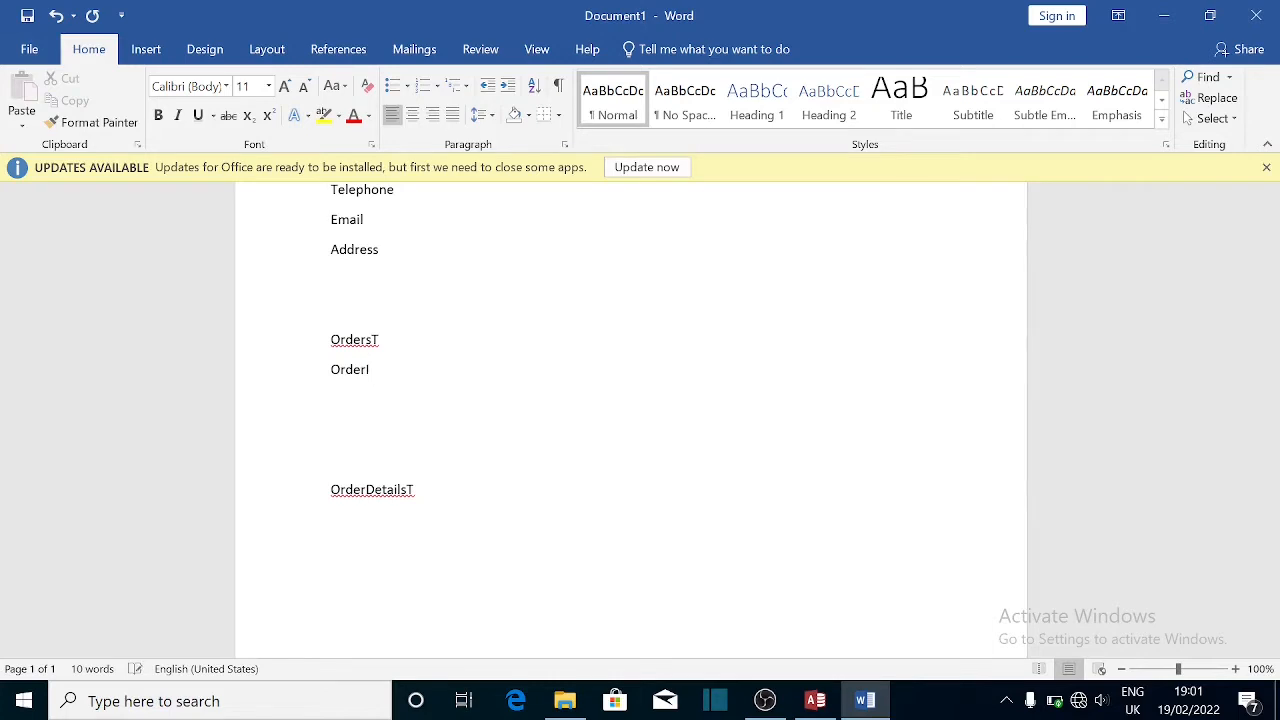
{"action": "type", "text": "ID"}
{"action": "key", "text": "Return"}
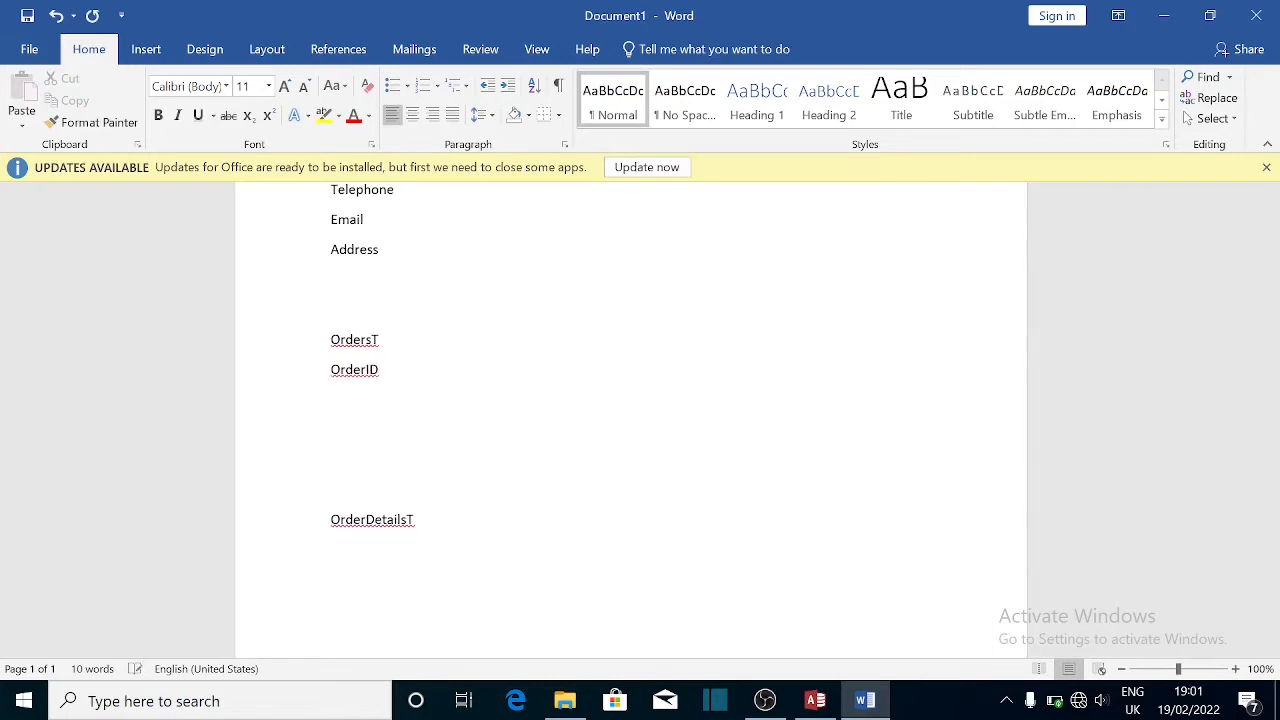
{"action": "type", "text": "CustomerID"}
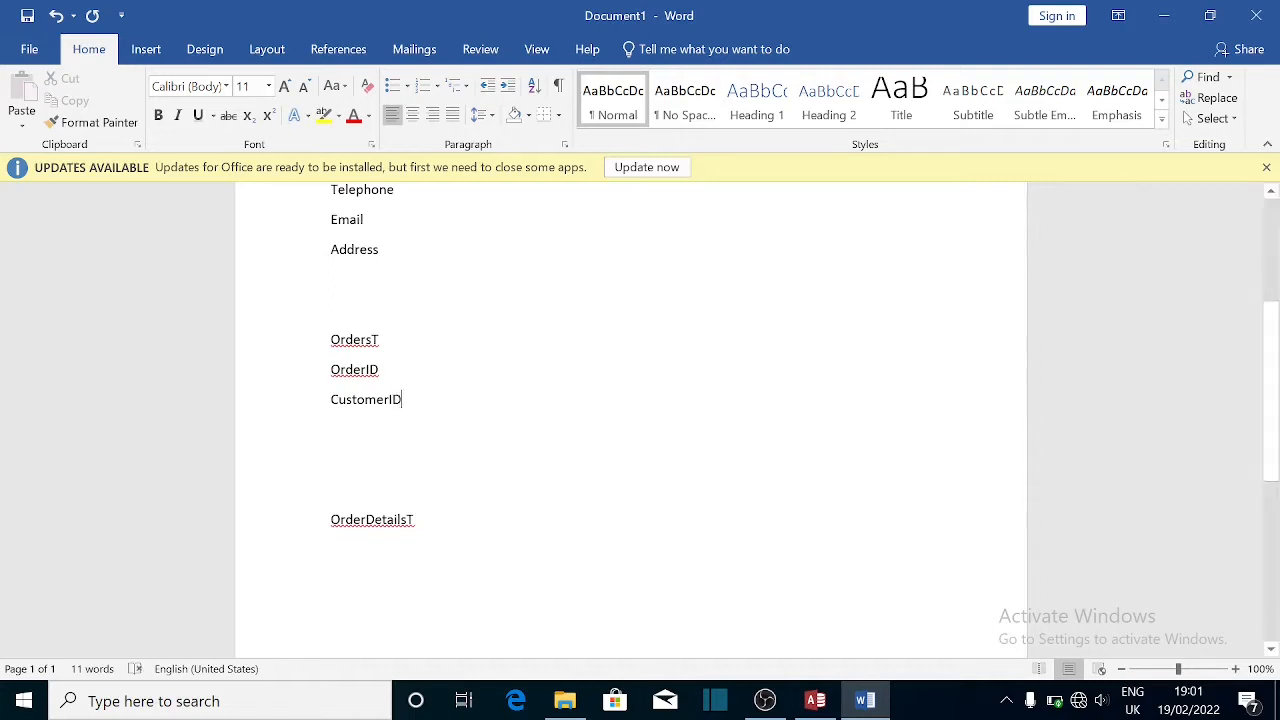
- Rename the CustomerT heading to CustomersT
{"action": "left_click_drag", "start_coordinate": [1267, 409], "coordinate": [1267, 358]}
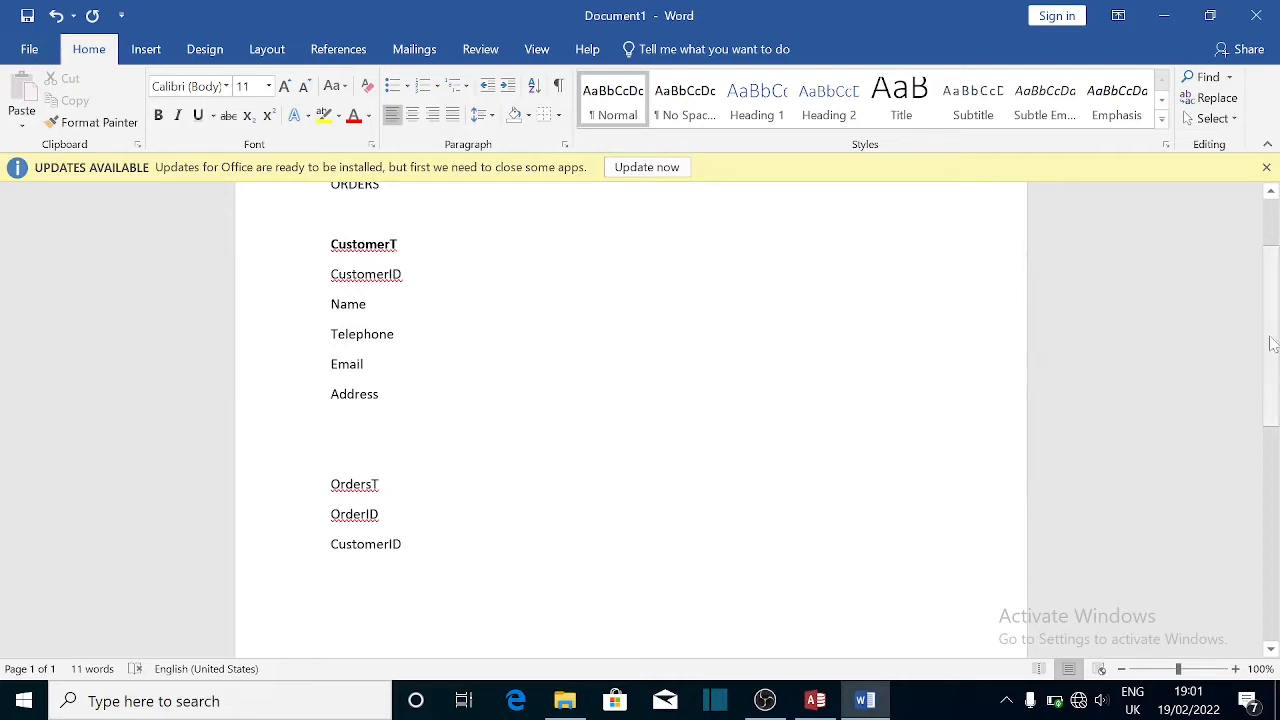
{"action": "mouse_move", "coordinate": [1273, 370]}
{"action": "left_mouse_down"}
{"action": "mouse_move", "coordinate": [1273, 408]}
{"action": "mouse_move", "coordinate": [1273, 393]}
{"action": "left_mouse_up"}
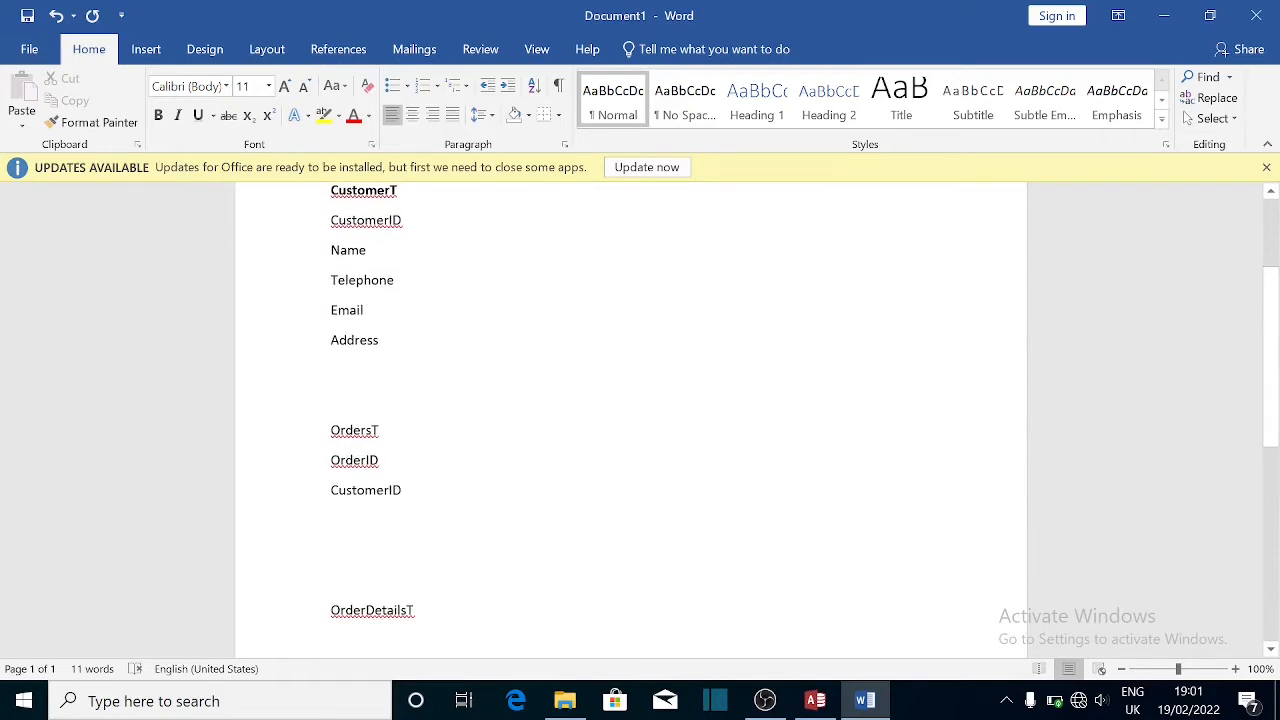
{"action": "key", "text": "ctrl+b"}
{"action": "type", "text": "s"}
{"action": "left_click_drag", "start_coordinate": [1273, 321], "coordinate": [1273, 369]}
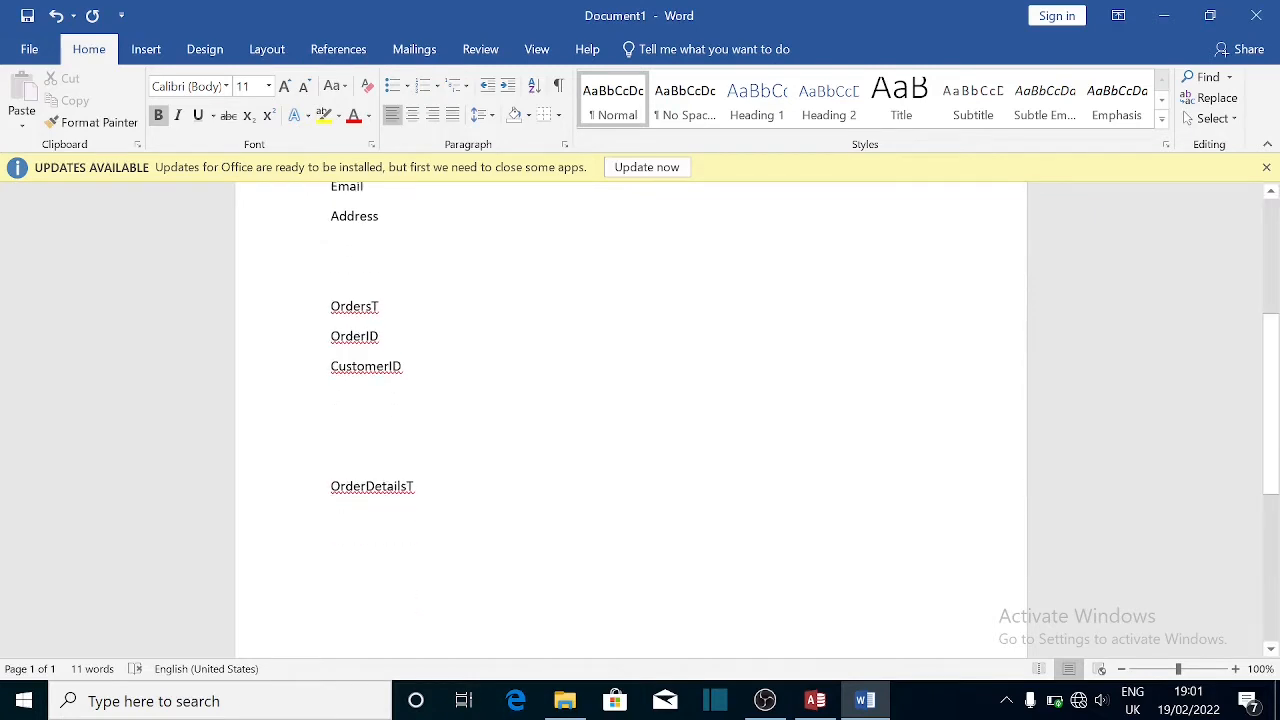
- Add DateOrder, Notes and IsPaid on new lines under OrdersT
{"action": "left_click", "coordinate": [403, 366]}
{"action": "key", "text": "Return"}
{"action": "type", "text": "D"}
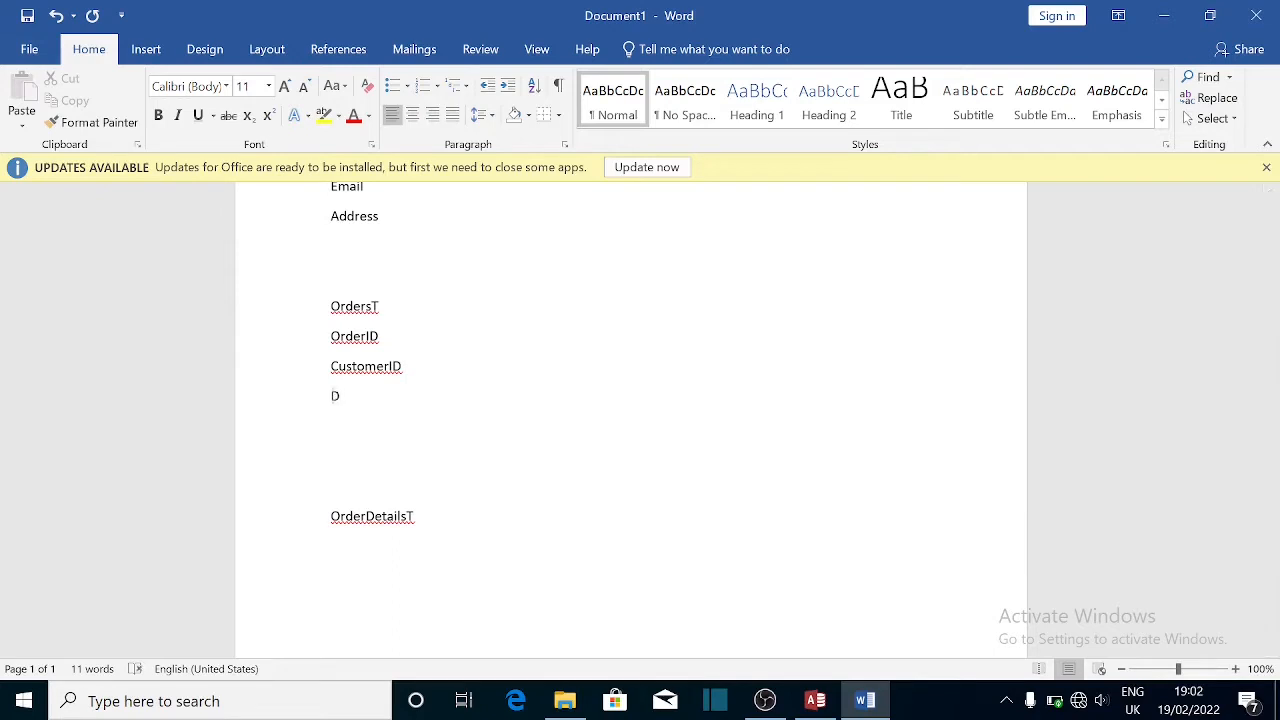
{"action": "type", "text": "ateOrder"}
{"action": "key", "text": "Return"}
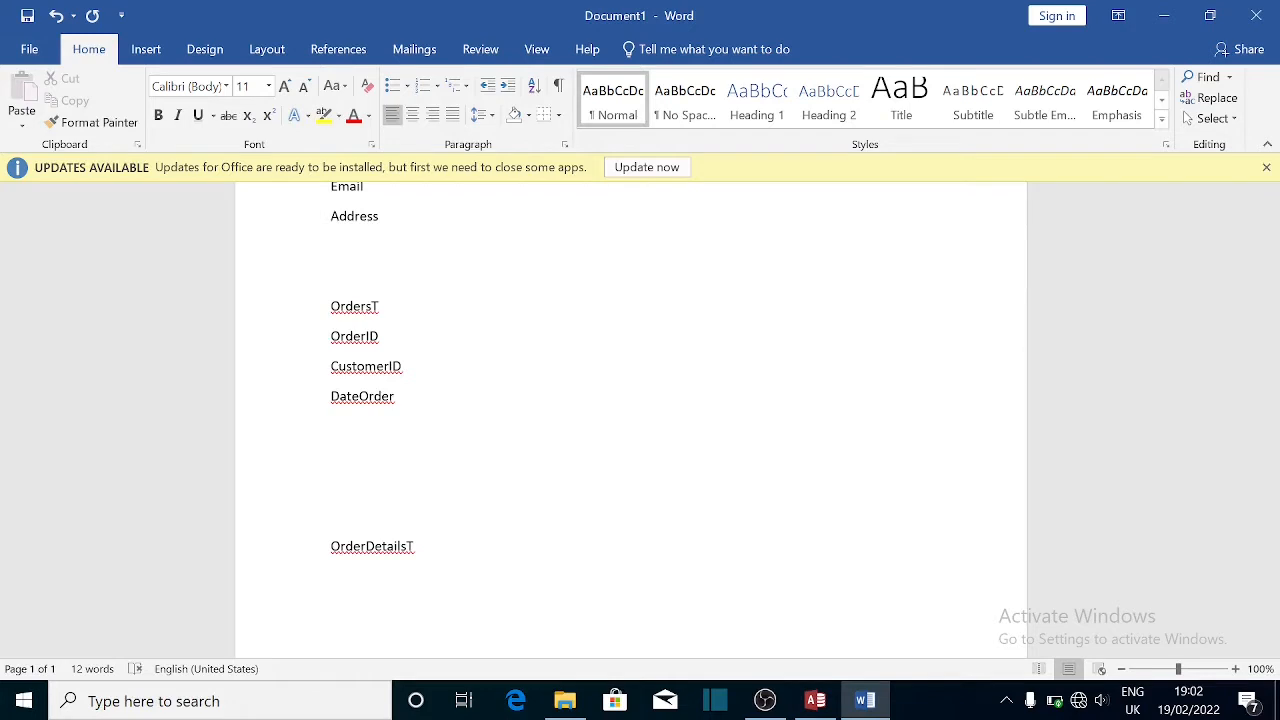
{"action": "type", "text": "Notes"}
{"action": "key", "text": "Return"}
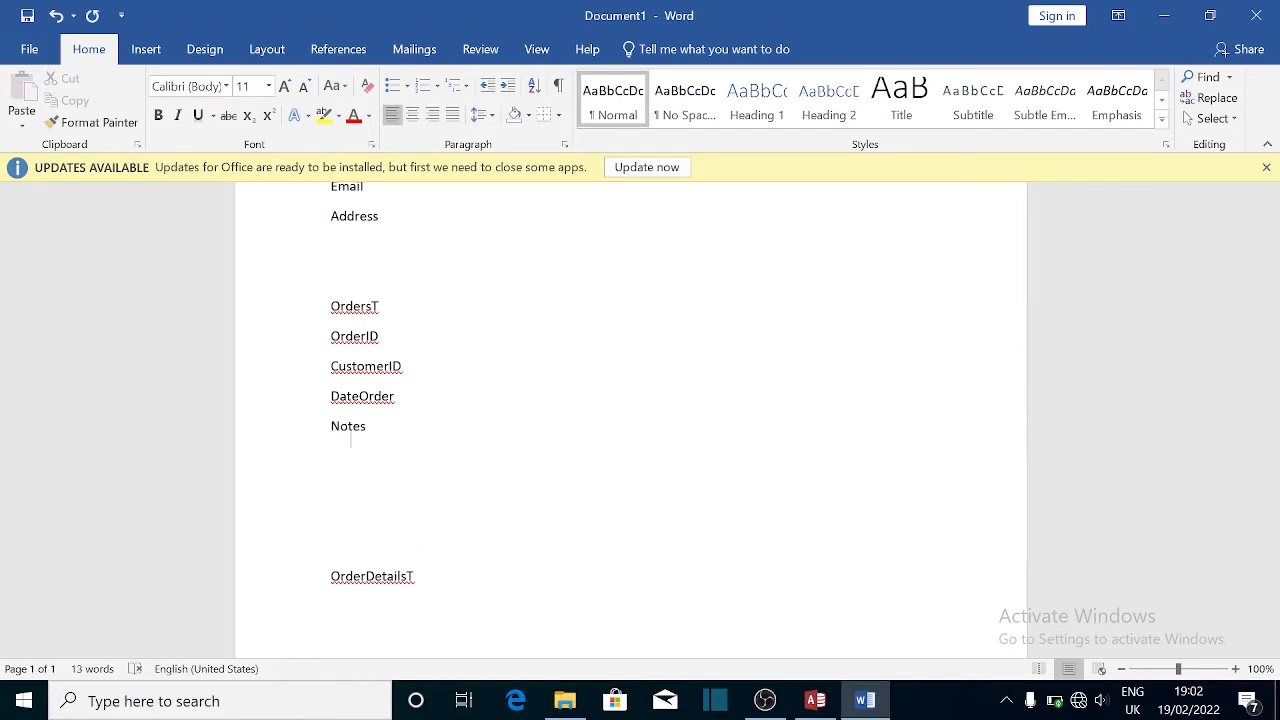
{"action": "type", "text": "IS"}
{"action": "key", "text": "BackSpace"}
{"action": "type", "text": "sPaid"}
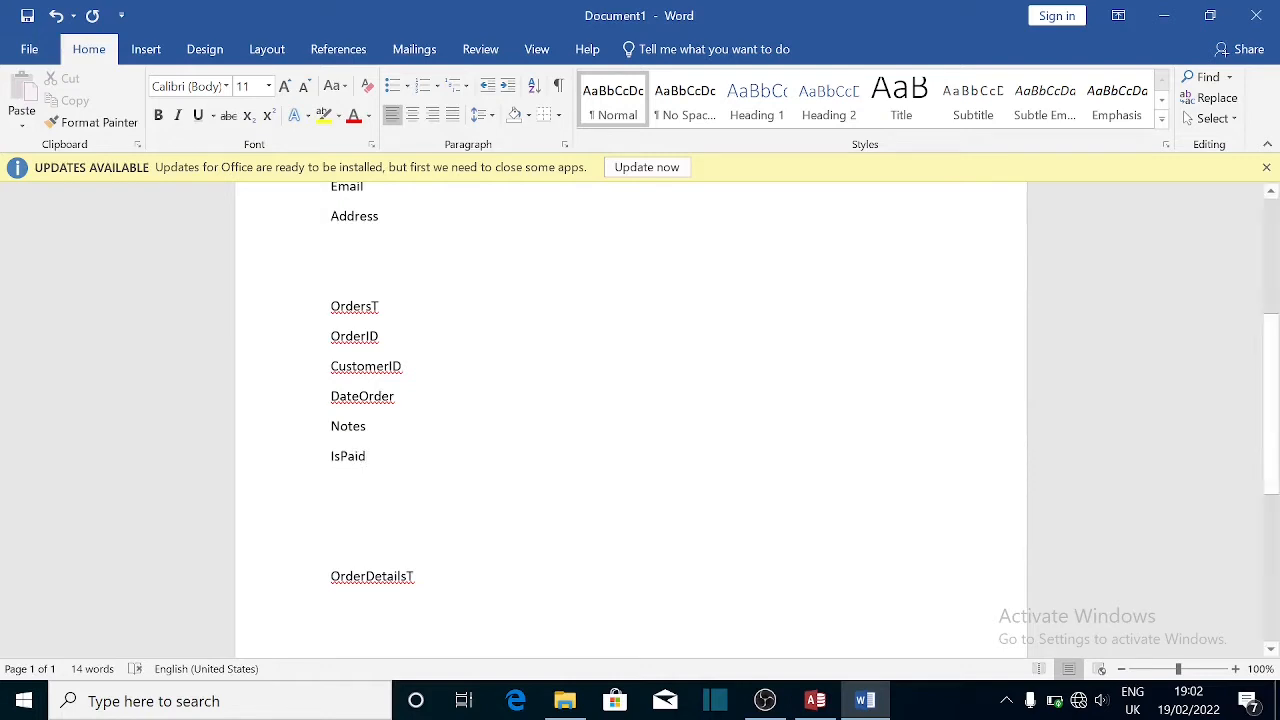
- Bold the OrdersT heading and remove the blank lines below IsPaid
{"action": "left_click_drag", "start_coordinate": [380, 306], "coordinate": [324, 308]}
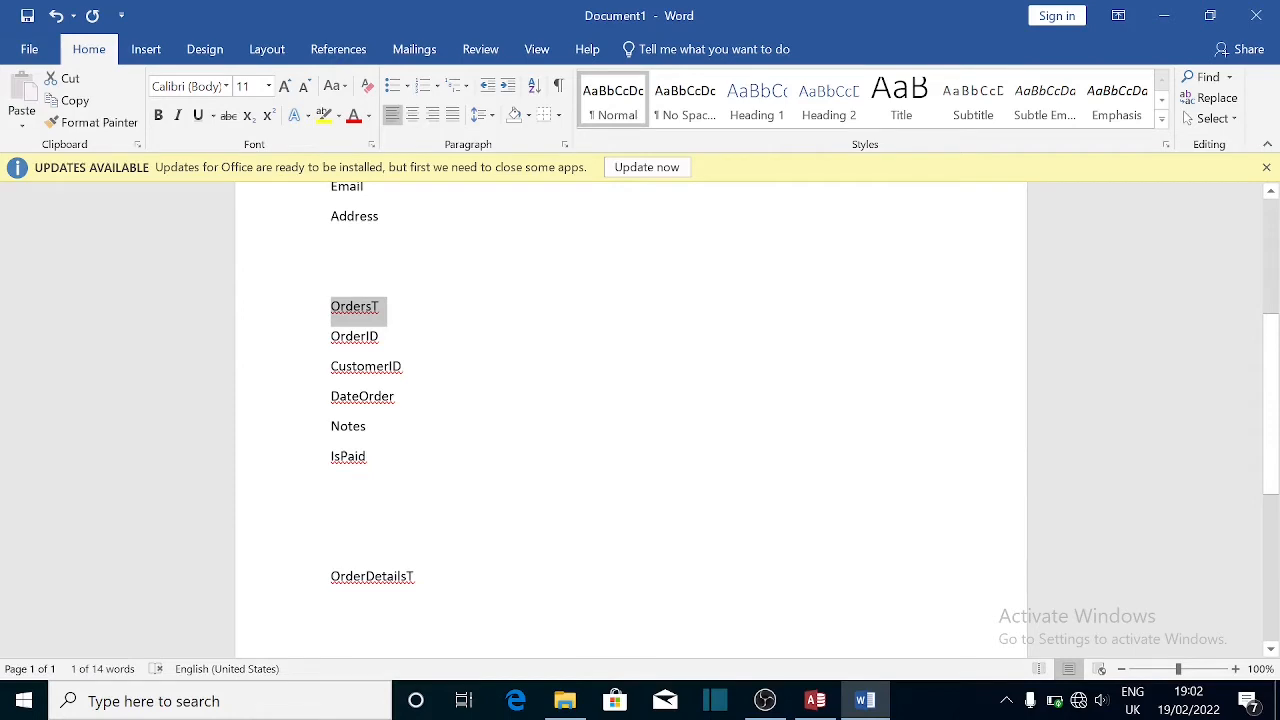
{"action": "key", "text": "ctrl+b"}
{"action": "left_click", "coordinate": [369, 514]}
{"action": "key", "text": "Delete"}
{"action": "key", "text": "Delete"}
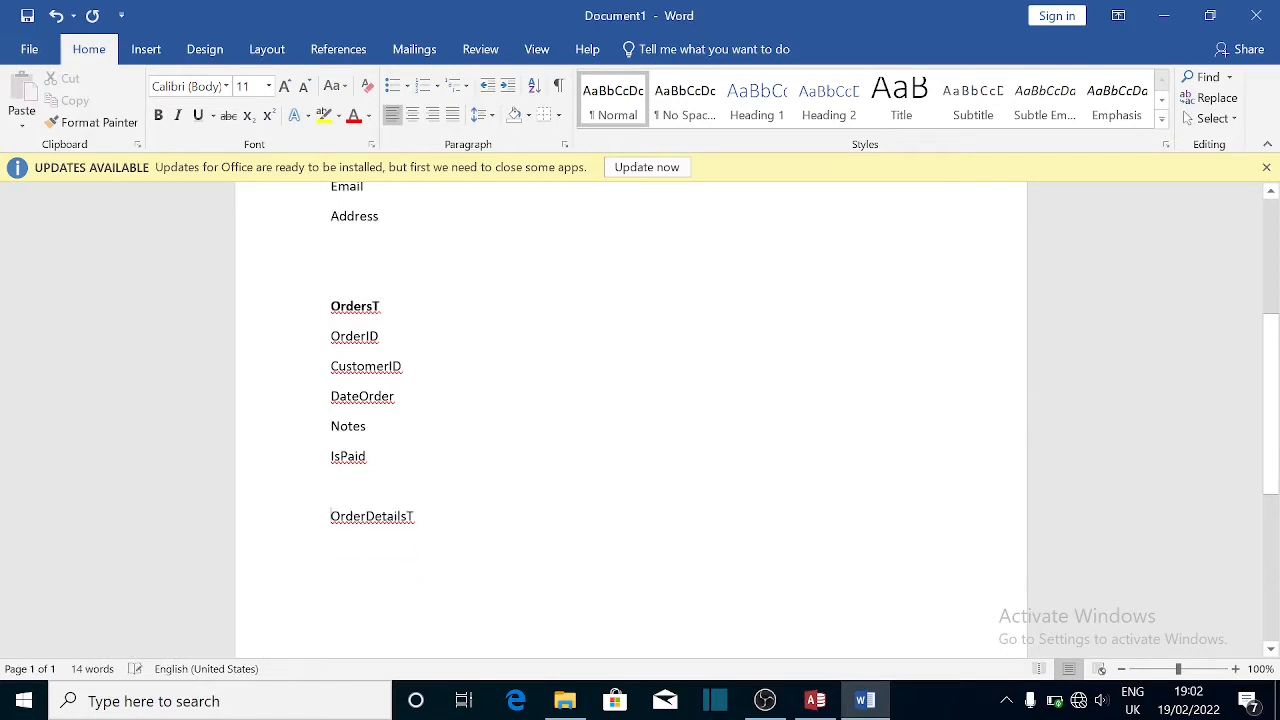
- Make the OrderDetailsT heading bold, then select CustomerID under CustomersT
{"action": "left_click_drag", "start_coordinate": [416, 516], "coordinate": [289, 528]}
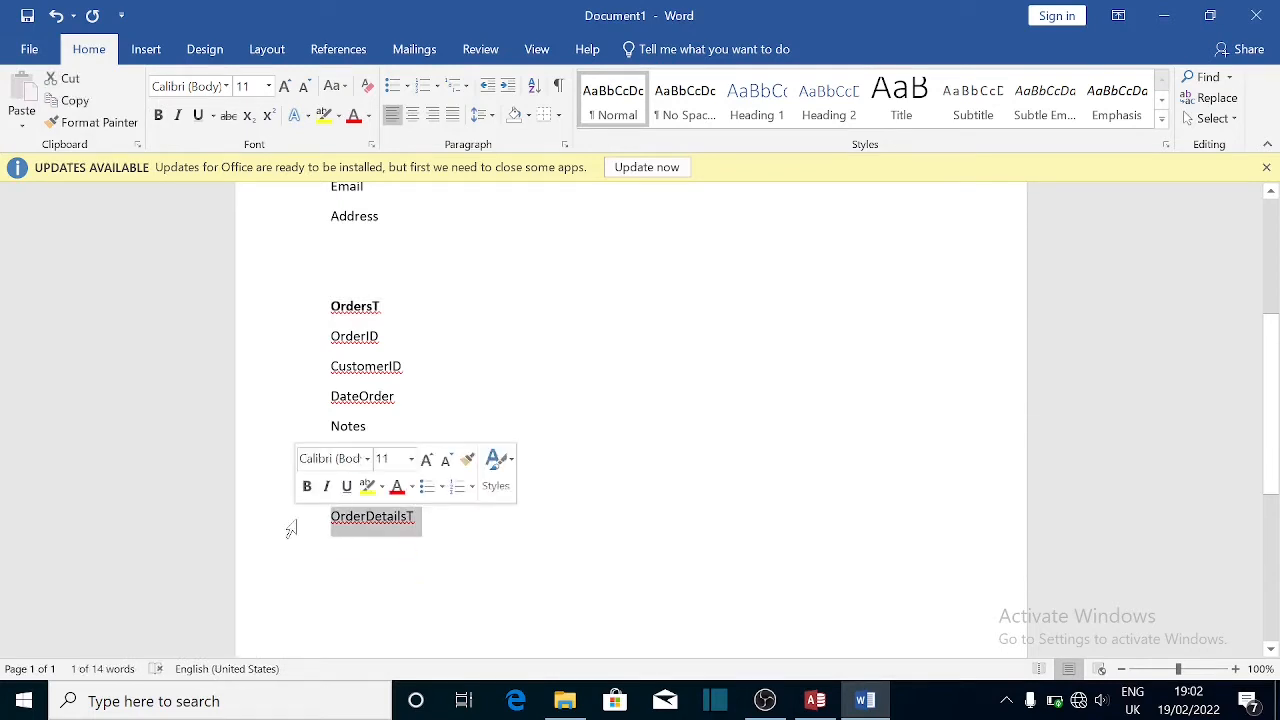
{"action": "key", "text": "ctrl+b"}
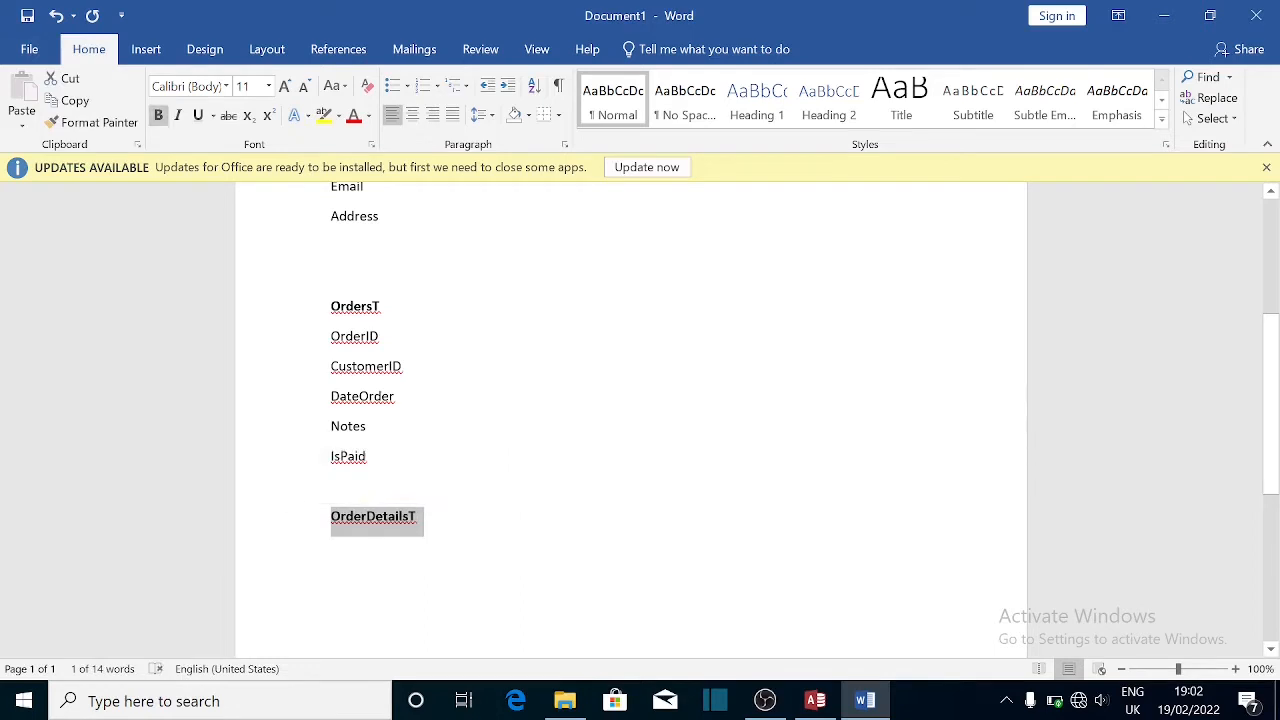
{"action": "left_click_drag", "start_coordinate": [1273, 423], "coordinate": [1272, 373]}
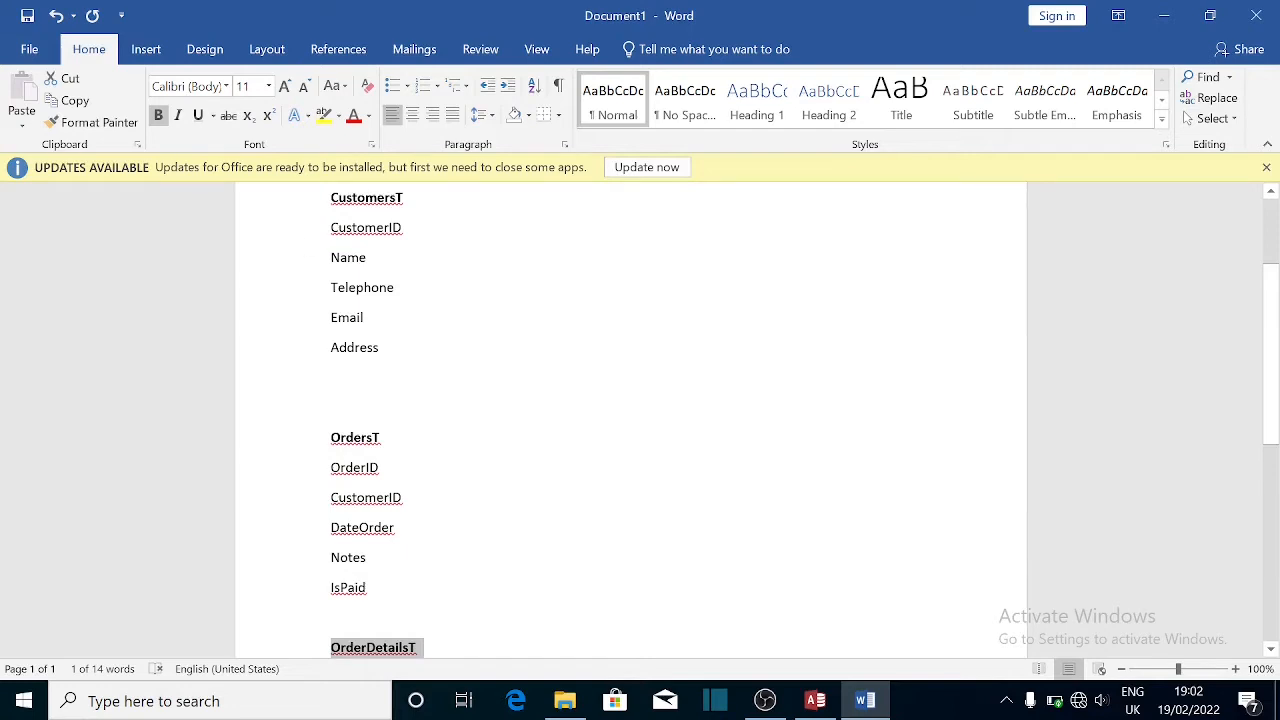
{"action": "left_click", "coordinate": [480, 592]}
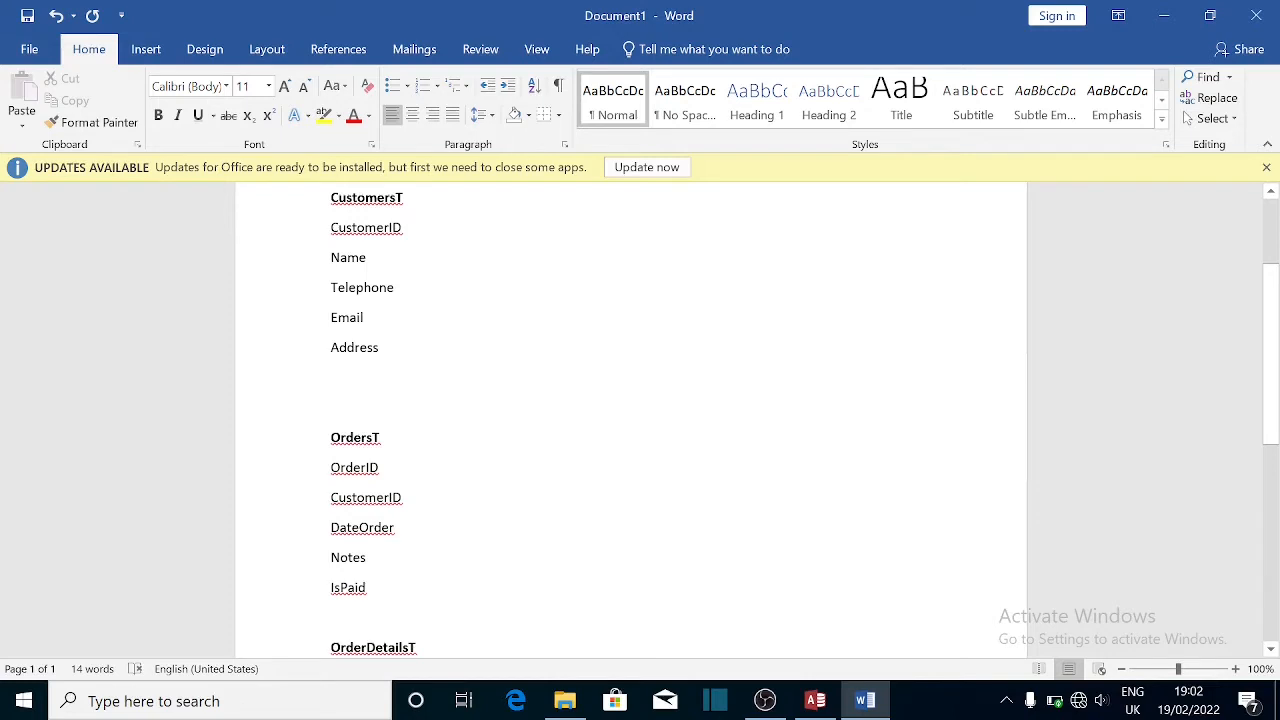
{"action": "left_click_drag", "start_coordinate": [409, 228], "coordinate": [330, 228]}
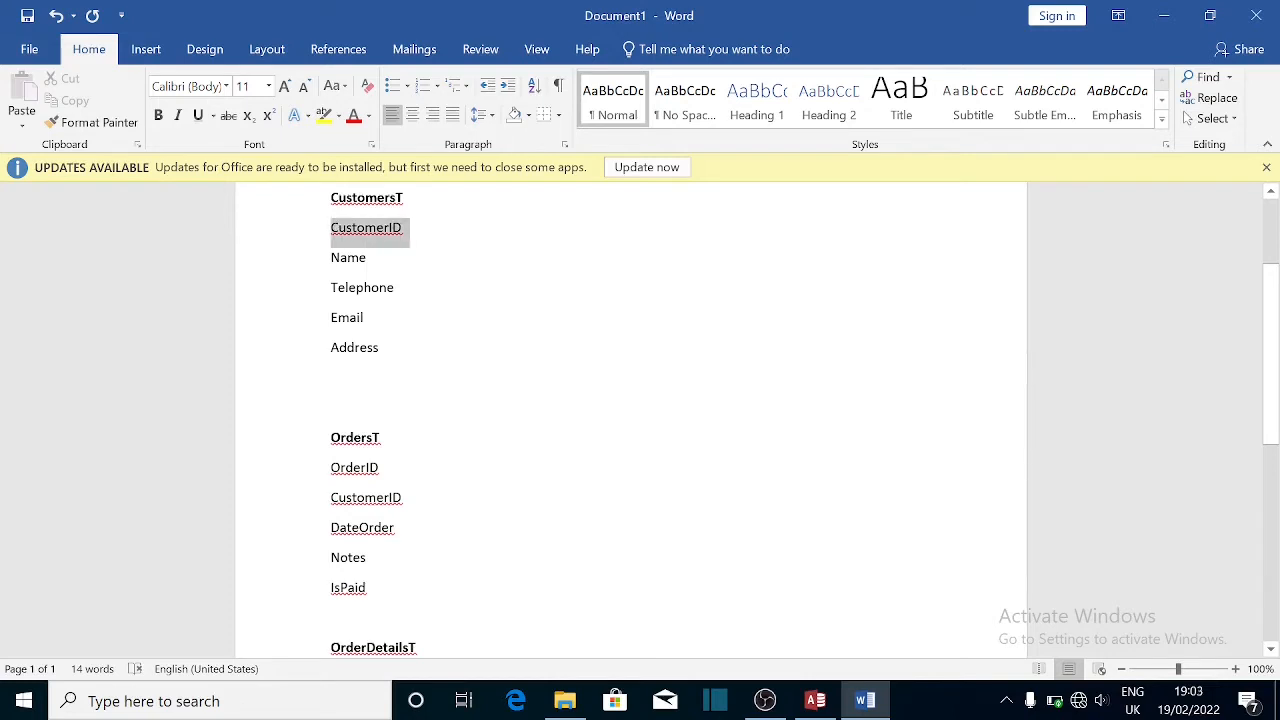
- Mark CustomerID and OrderID as primary keys with a '(PK)' suffix
{"action": "left_click", "coordinate": [435, 236]}
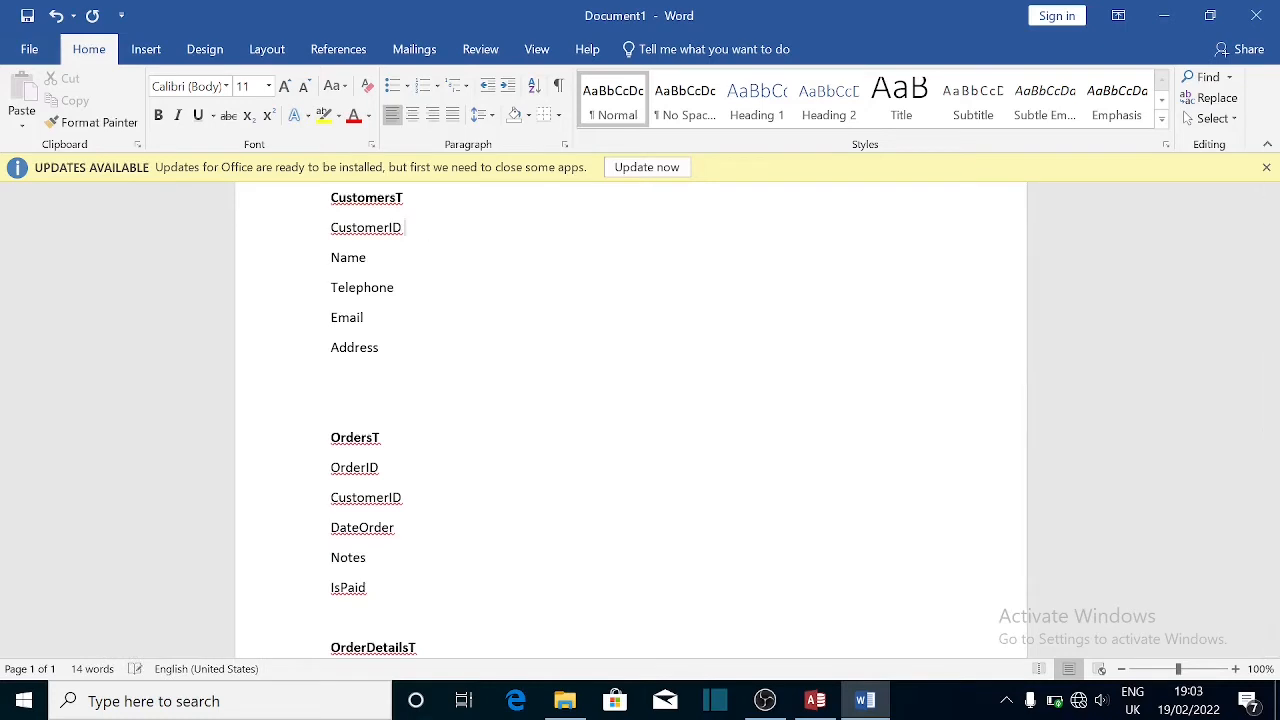
{"action": "type", "text": "(PK) (PK)"}
{"action": "left_click", "coordinate": [381, 437]}
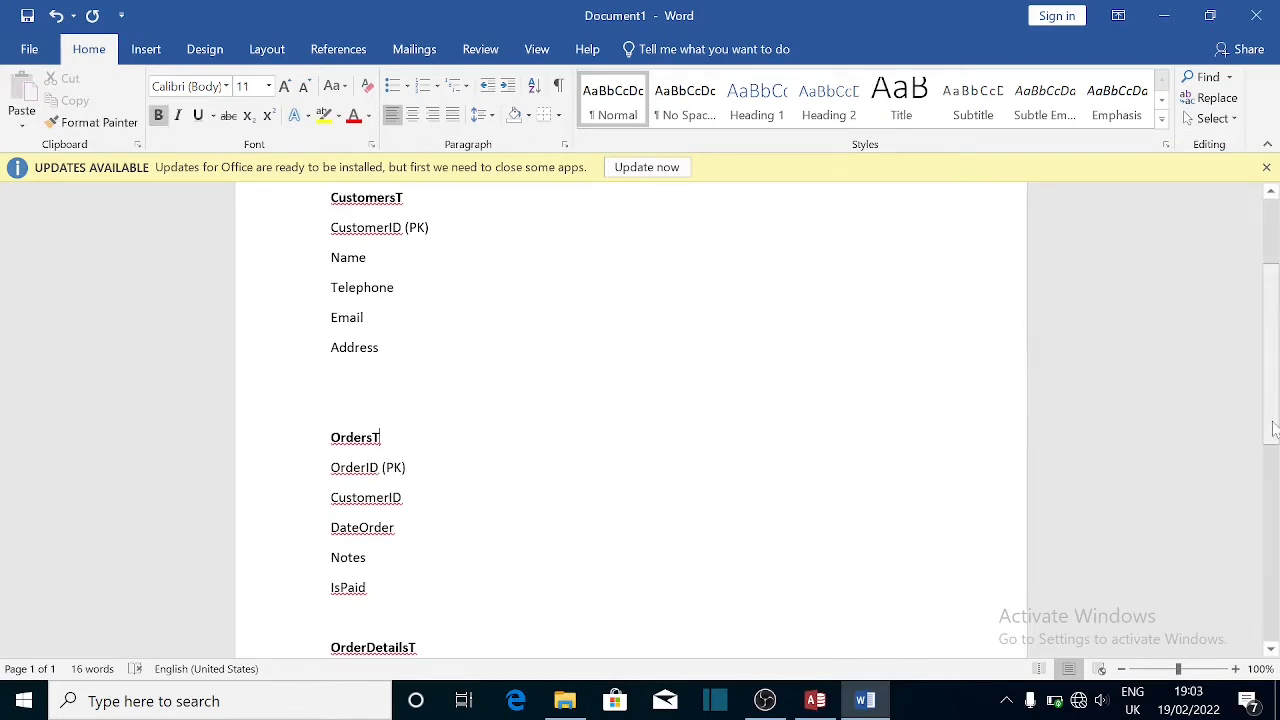
- Start a new empty line below the OrderDetailsT heading
{"action": "left_click_drag", "start_coordinate": [1275, 428], "coordinate": [1277, 512]}
{"action": "left_click", "coordinate": [417, 426]}
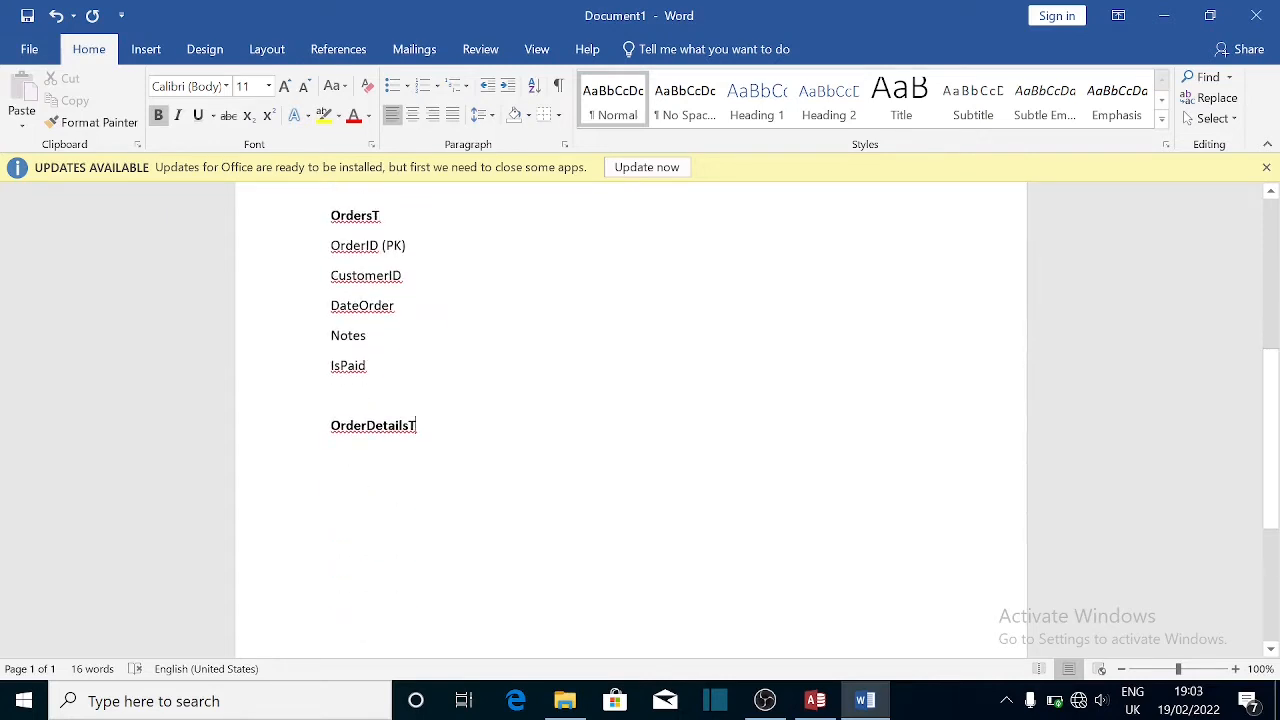
{"action": "key", "text": "Return"}
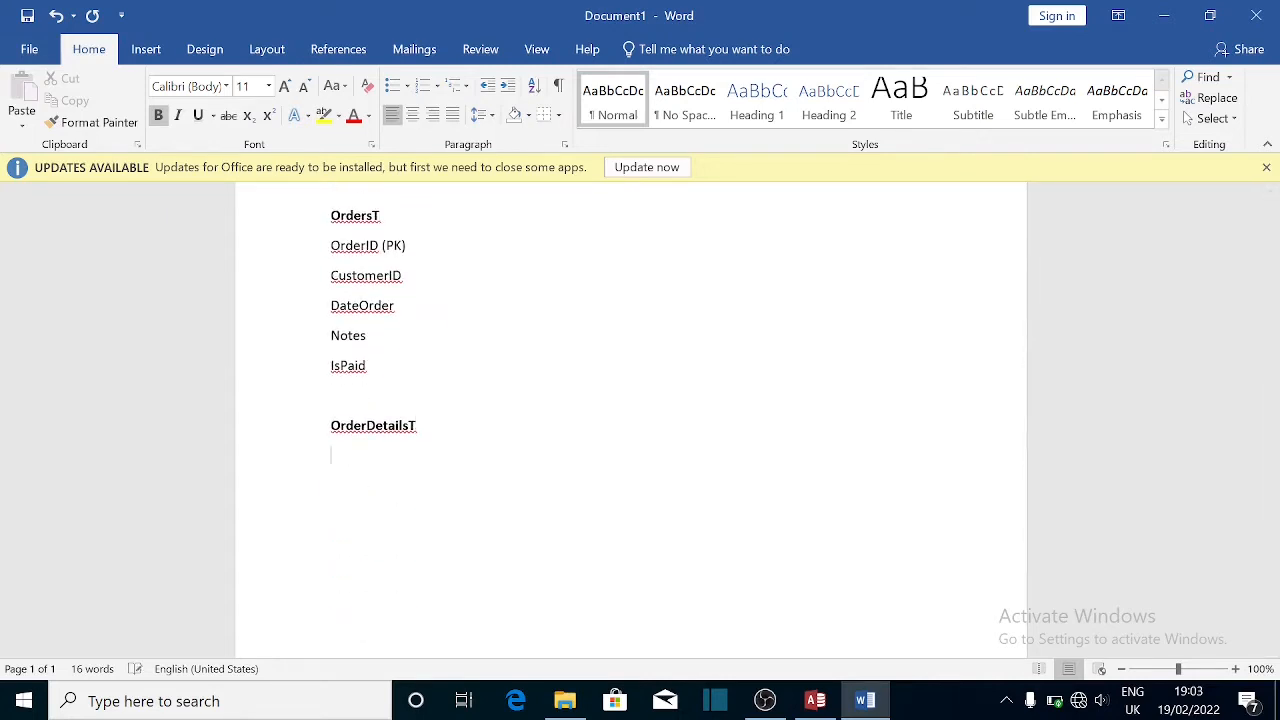
- Add the OrderDetailsID field under OrderDetailsT in non-bold text
{"action": "type", "text": "OrderIDetailsID"}
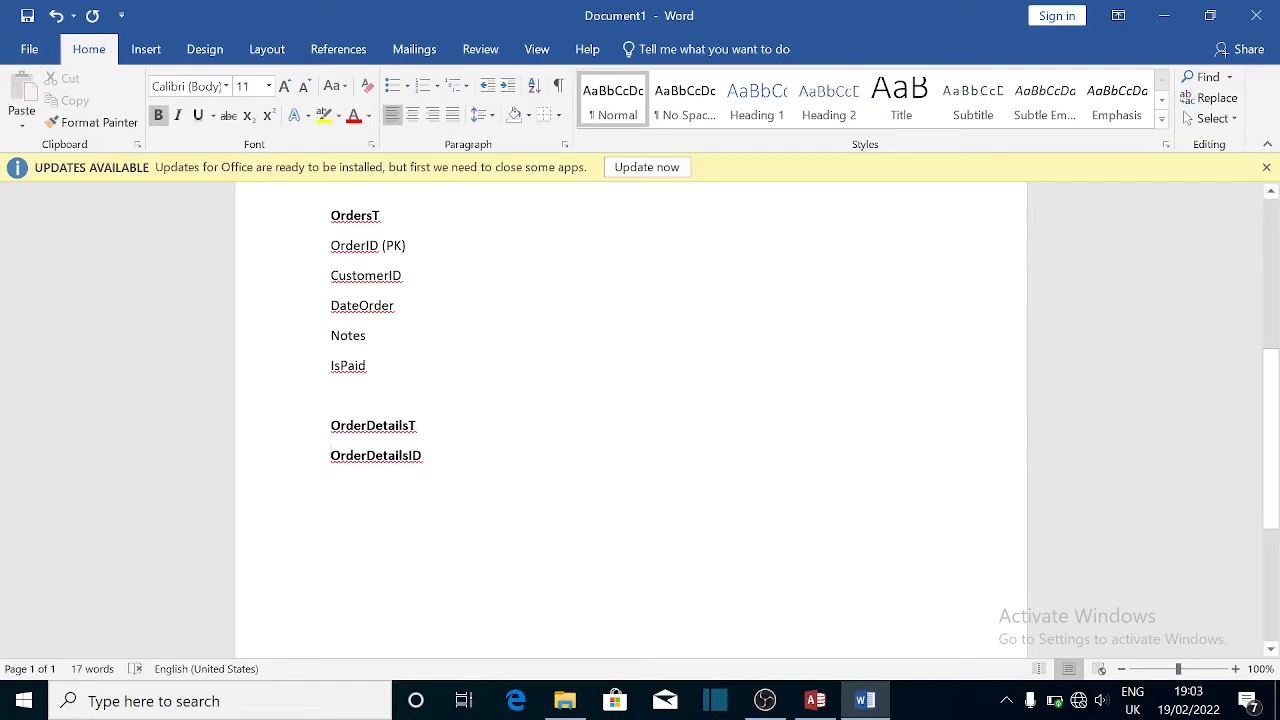
{"action": "left_click", "coordinate": [324, 460]}
{"action": "key", "text": "ctrl+b"}
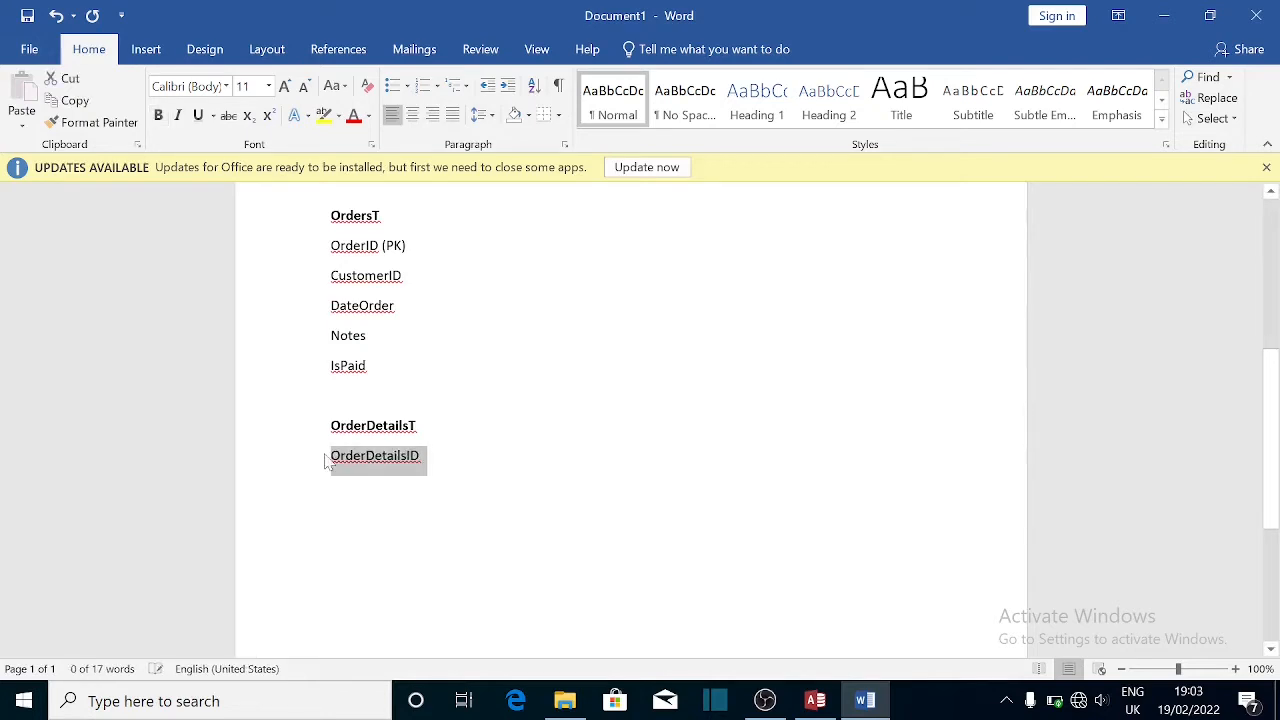
{"action": "left_click", "coordinate": [342, 485]}
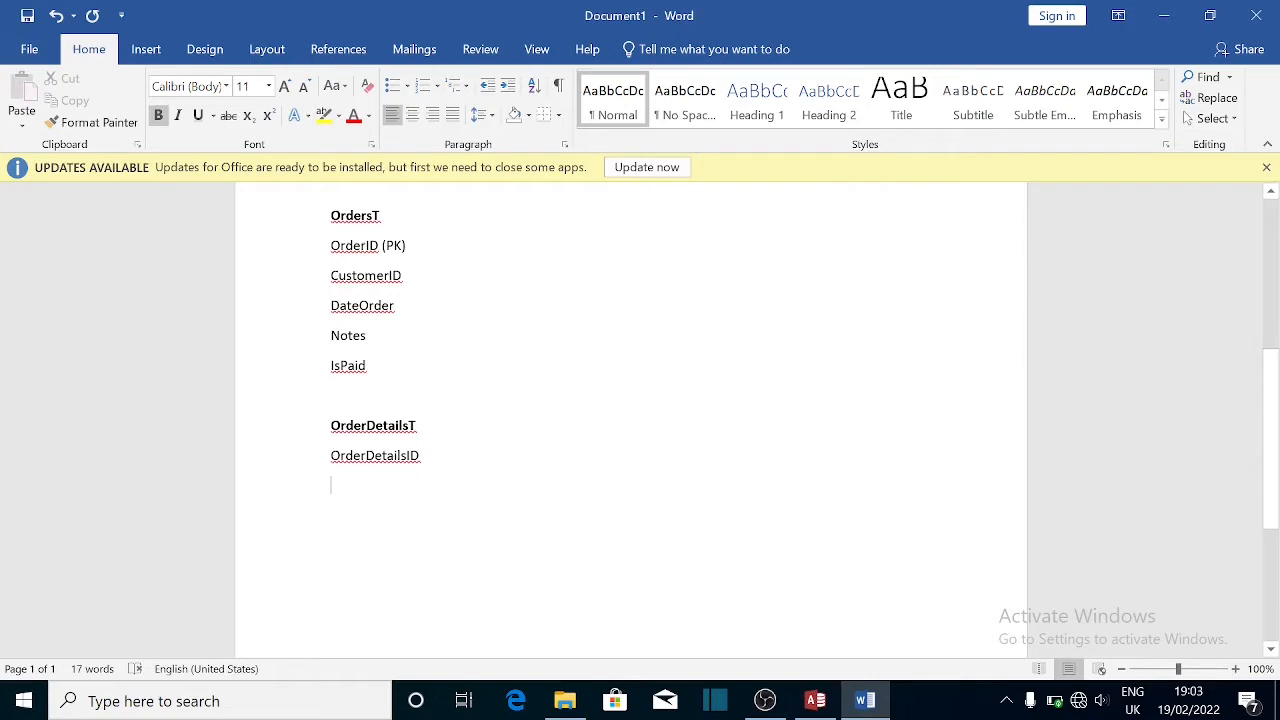
- Add OrderID and Items as the next field lines
{"action": "type", "text": "O"}
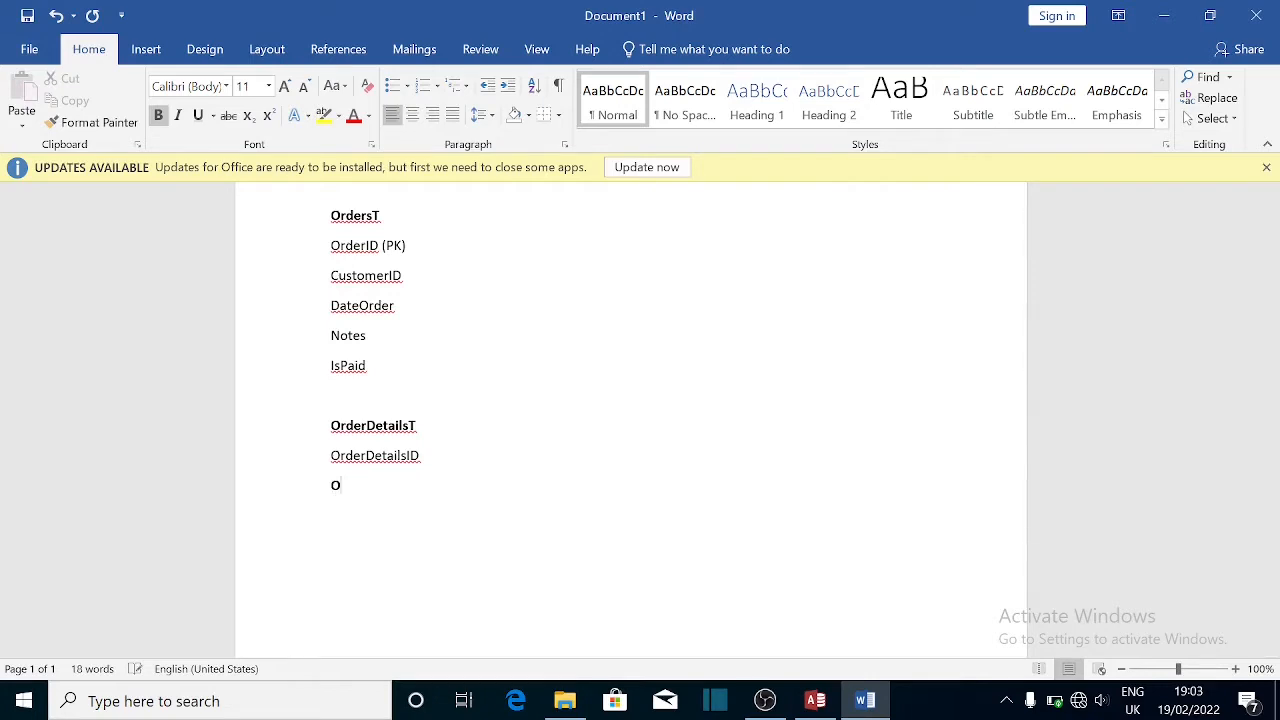
{"action": "type", "text": "rder"}
{"action": "key", "text": "BackSpace"}
{"action": "type", "text": "ID"}
{"action": "key", "text": "Return"}
{"action": "type", "text": "Pa"}
{"action": "key", "text": "BackSpace"}
{"action": "key", "text": "BackSpace"}
{"action": "type", "text": "Items"}
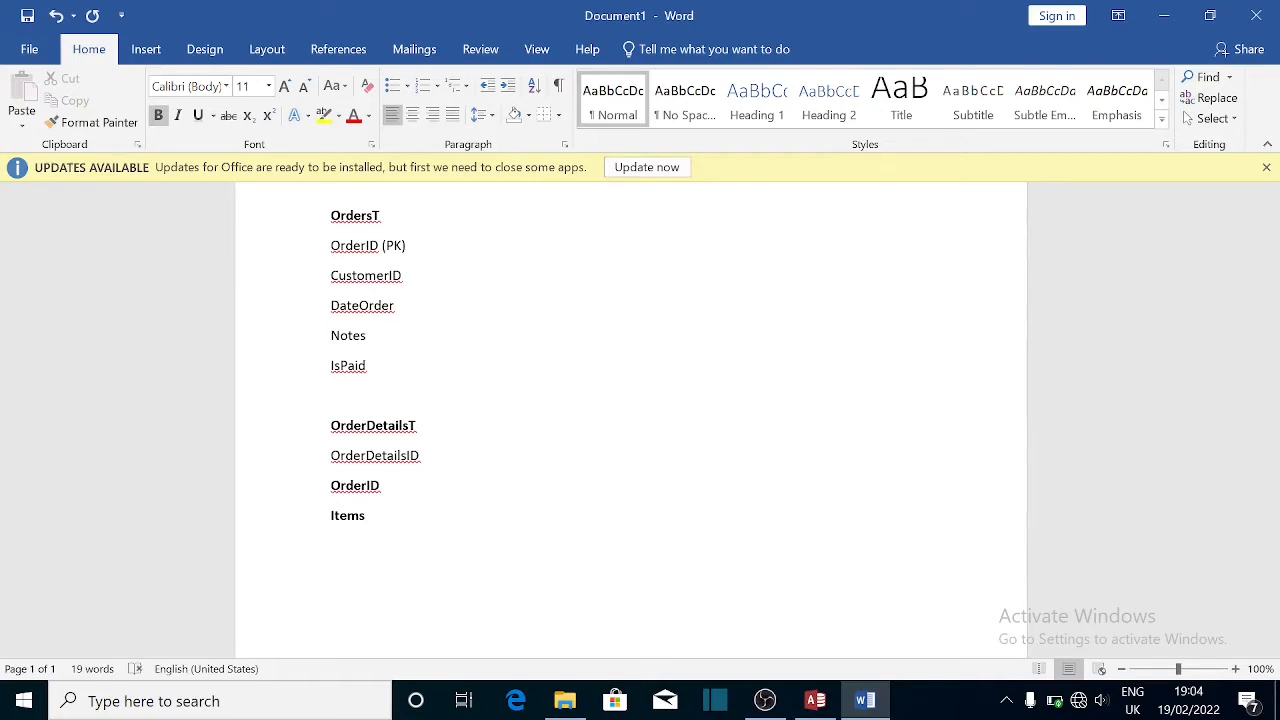
- Make the OrderDetailsID, OrderID and Items lines plain, non-bold text
{"action": "key", "text": "shift+Home"}
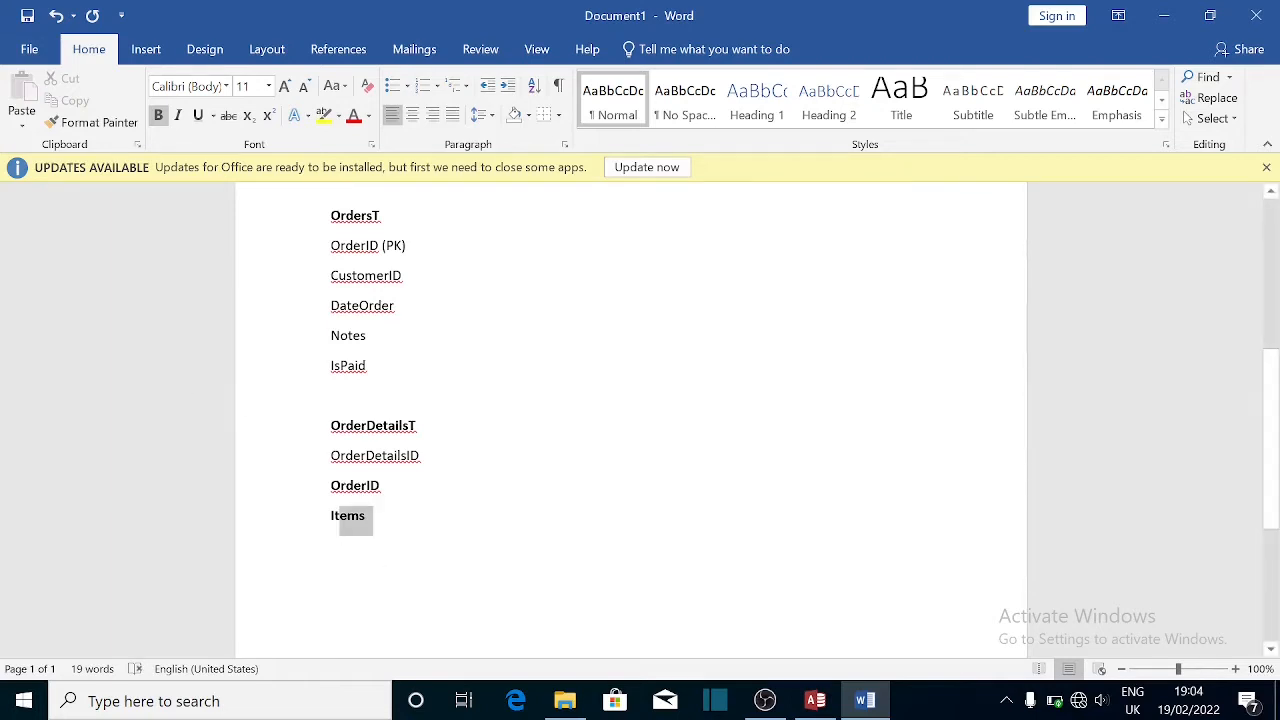
{"action": "key", "text": "shift+Up"}
{"action": "key", "text": "shift+Up"}
{"action": "key", "text": "ctrl+b"}
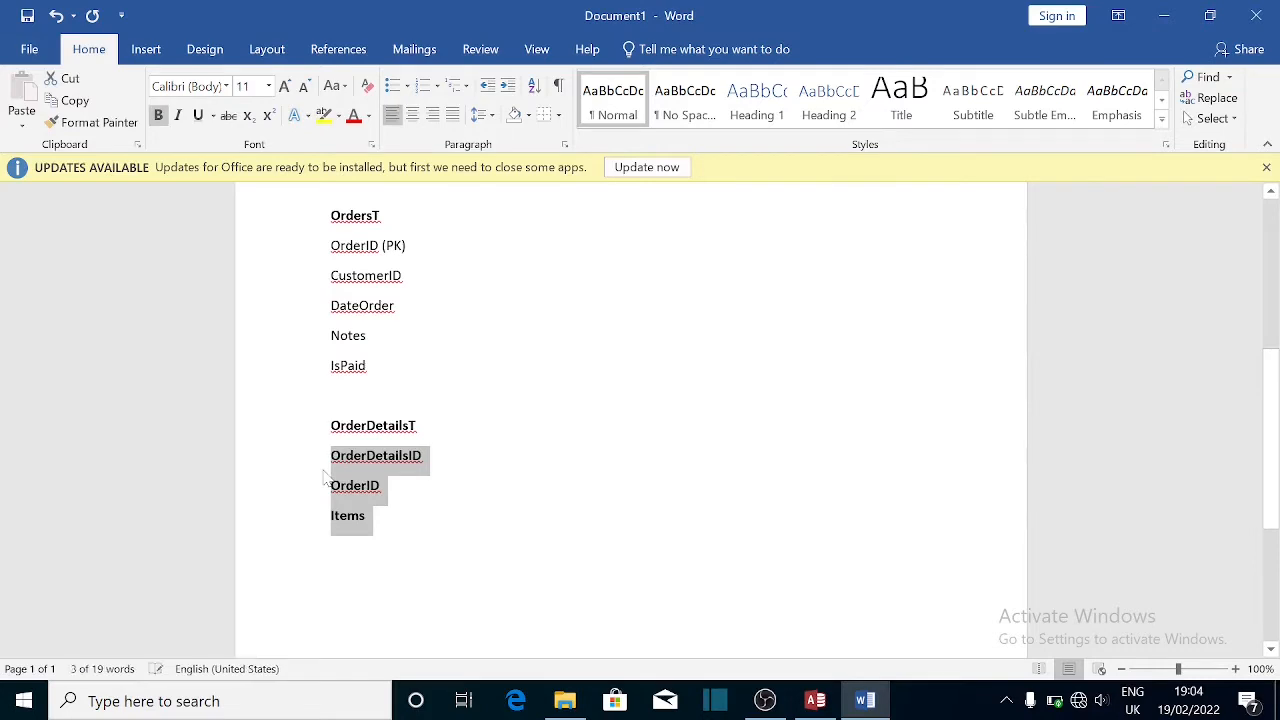
{"action": "key", "text": "ctrl+b"}
{"action": "key", "text": "Right"}
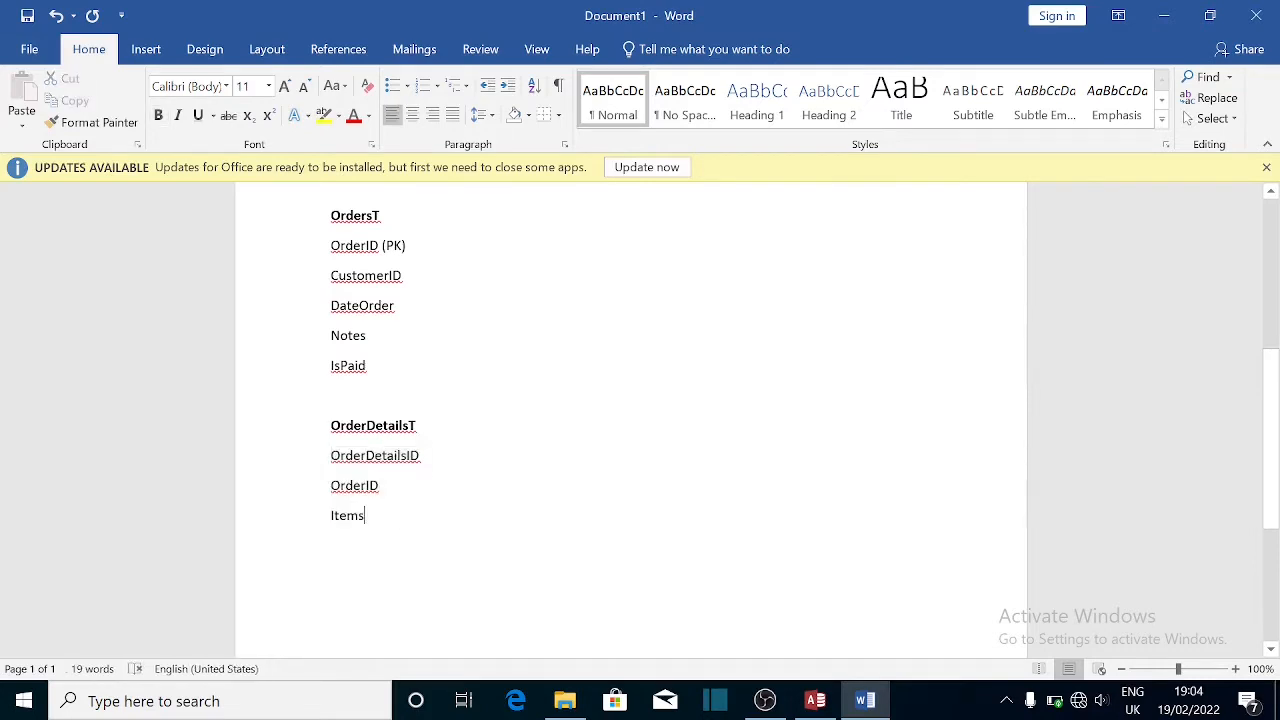
- Add Quantity, Price and Amount as new field lines below Items
{"action": "key", "text": "Return"}
{"action": "type", "text": "Units"}
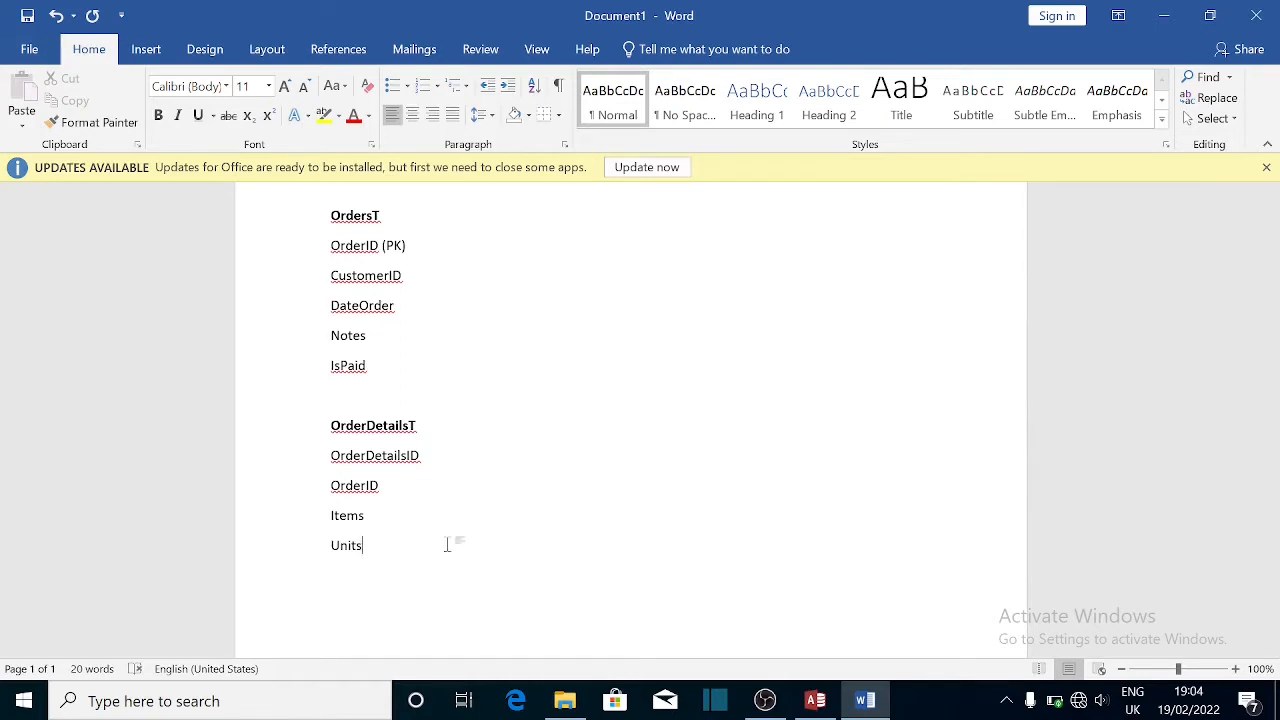
{"action": "key", "text": "BackSpace"}
{"action": "key", "text": "BackSpace"}
{"action": "key", "text": "BackSpace"}
{"action": "key", "text": "BackSpace"}
{"action": "key", "text": "BackSpace"}
{"action": "type", "text": "Cuantity"}
{"action": "key", "text": "Return"}
{"action": "type", "text": "Unit"}
{"action": "key", "text": "BackSpace"}
{"action": "key", "text": "BackSpace"}
{"action": "key", "text": "BackSpace"}
{"action": "key", "text": "BackSpace"}
{"action": "type", "text": "Price"}
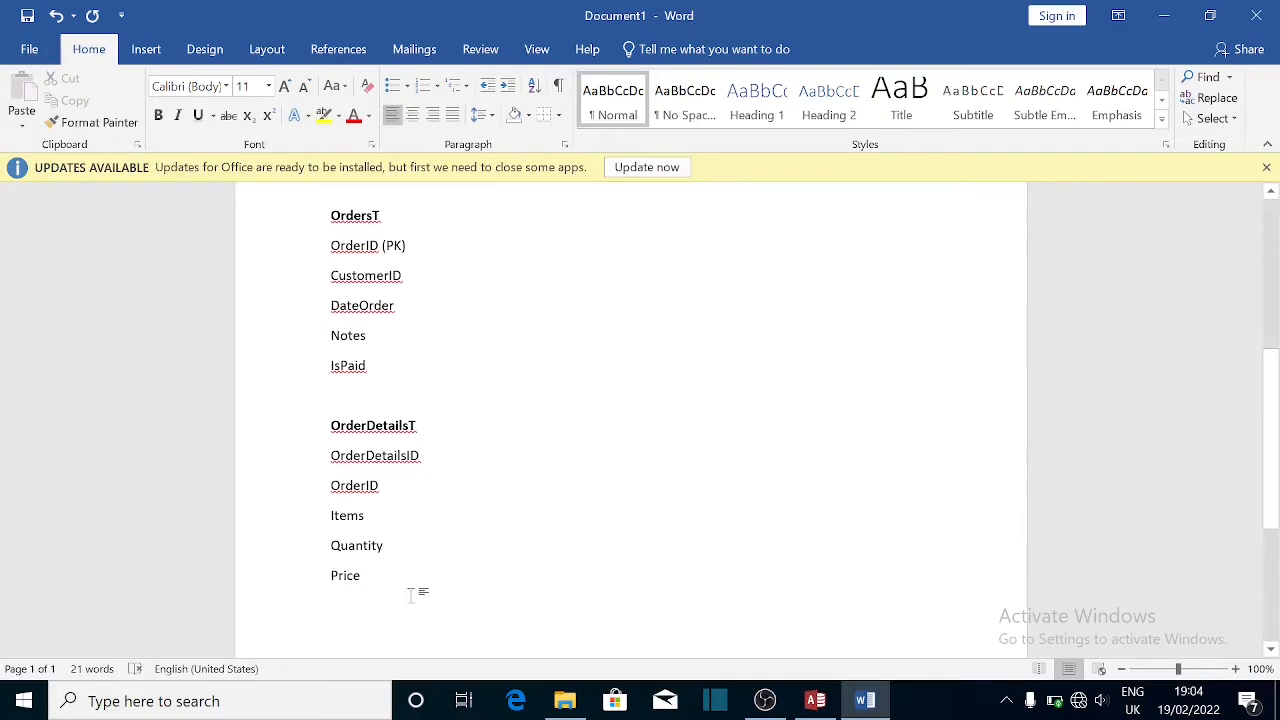
{"action": "key", "text": "Return"}
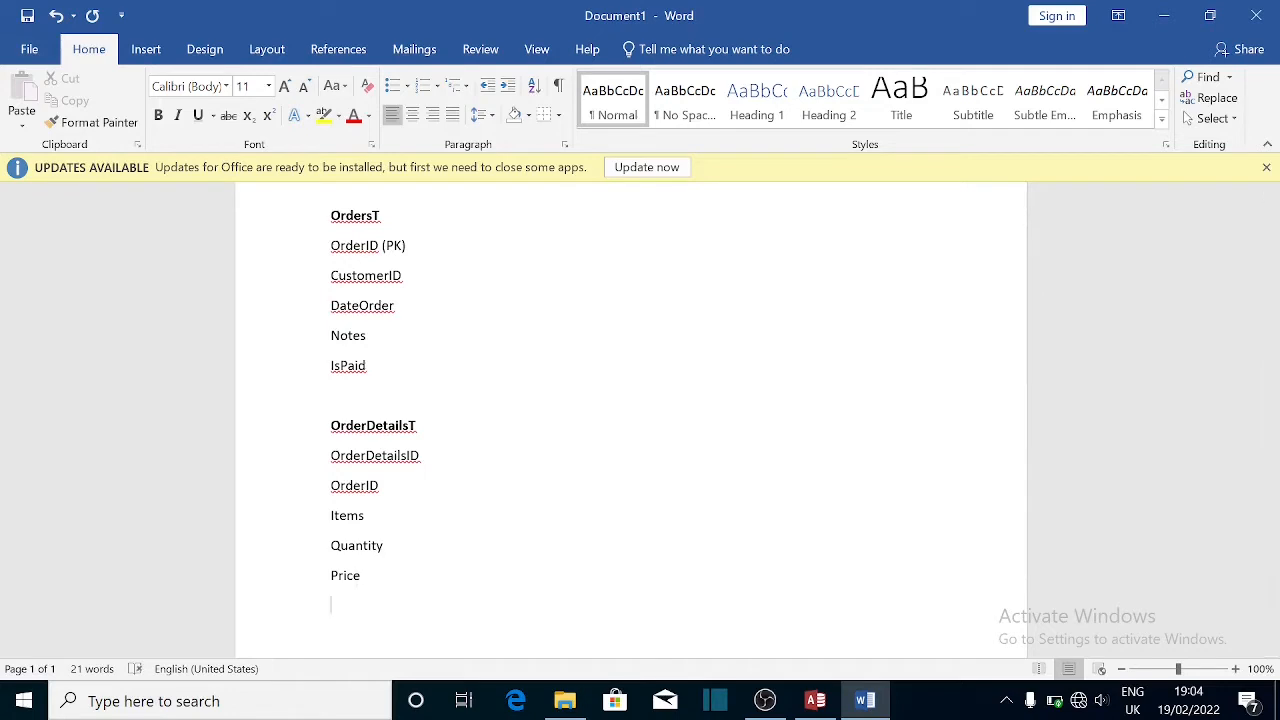
{"action": "type", "text": "A"}
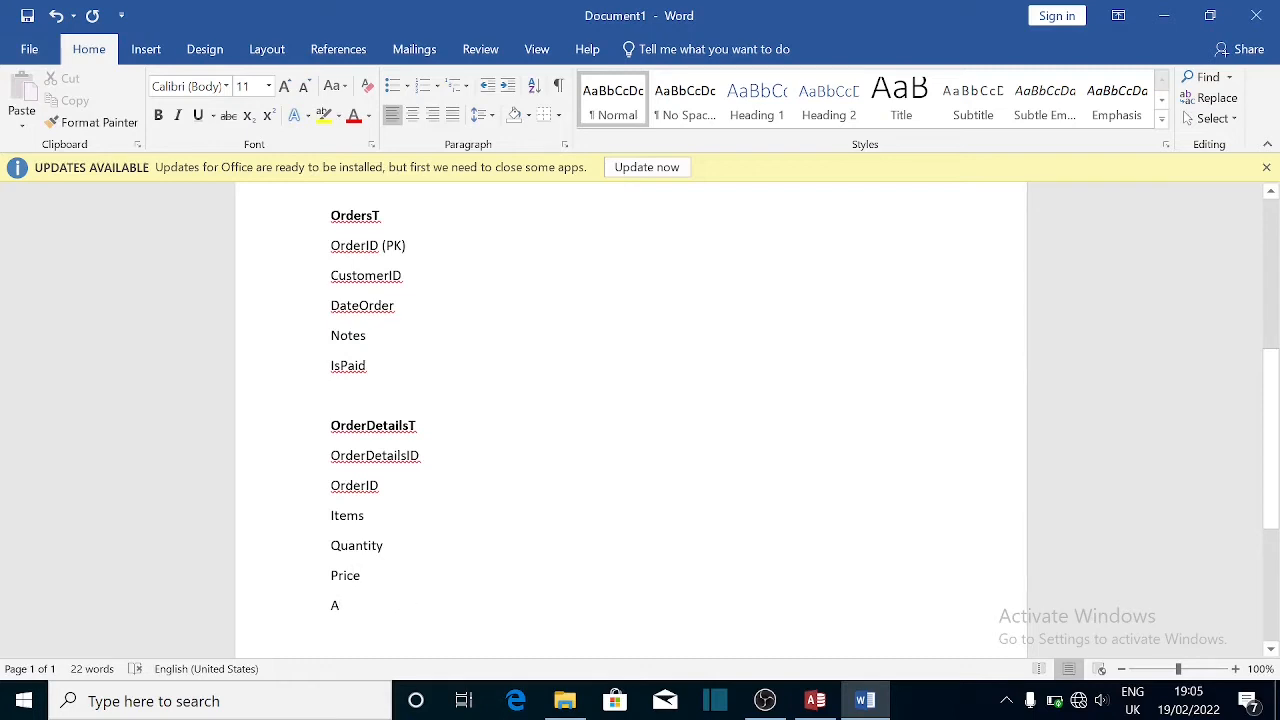
{"action": "type", "text": "m"}
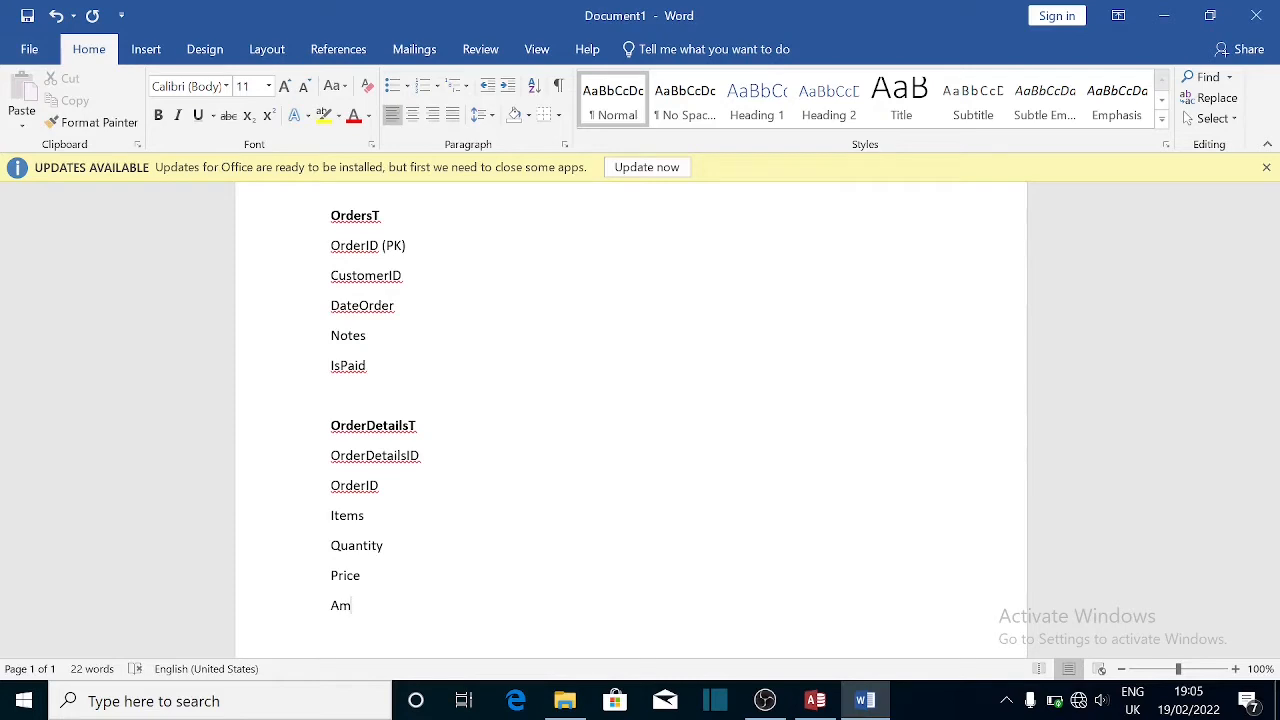
{"action": "type", "text": "ount"}
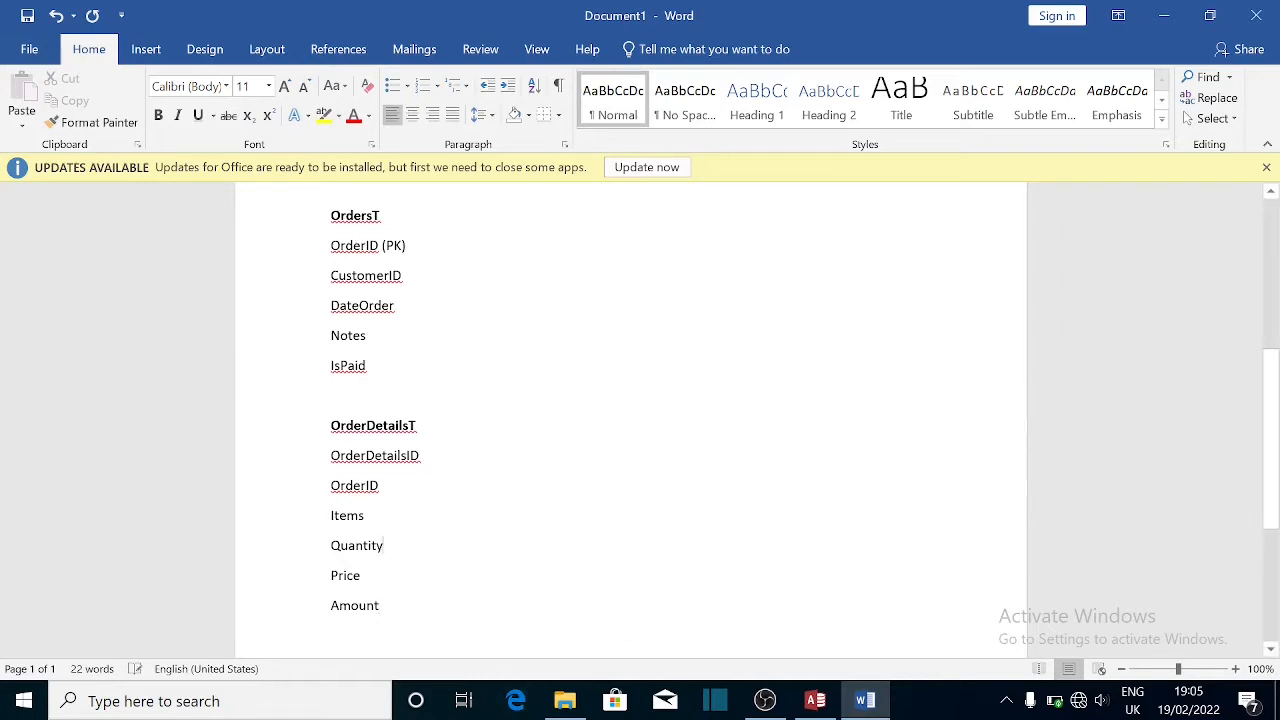
{"action": "left_click_drag", "start_coordinate": [1273, 426], "coordinate": [1273, 305]}
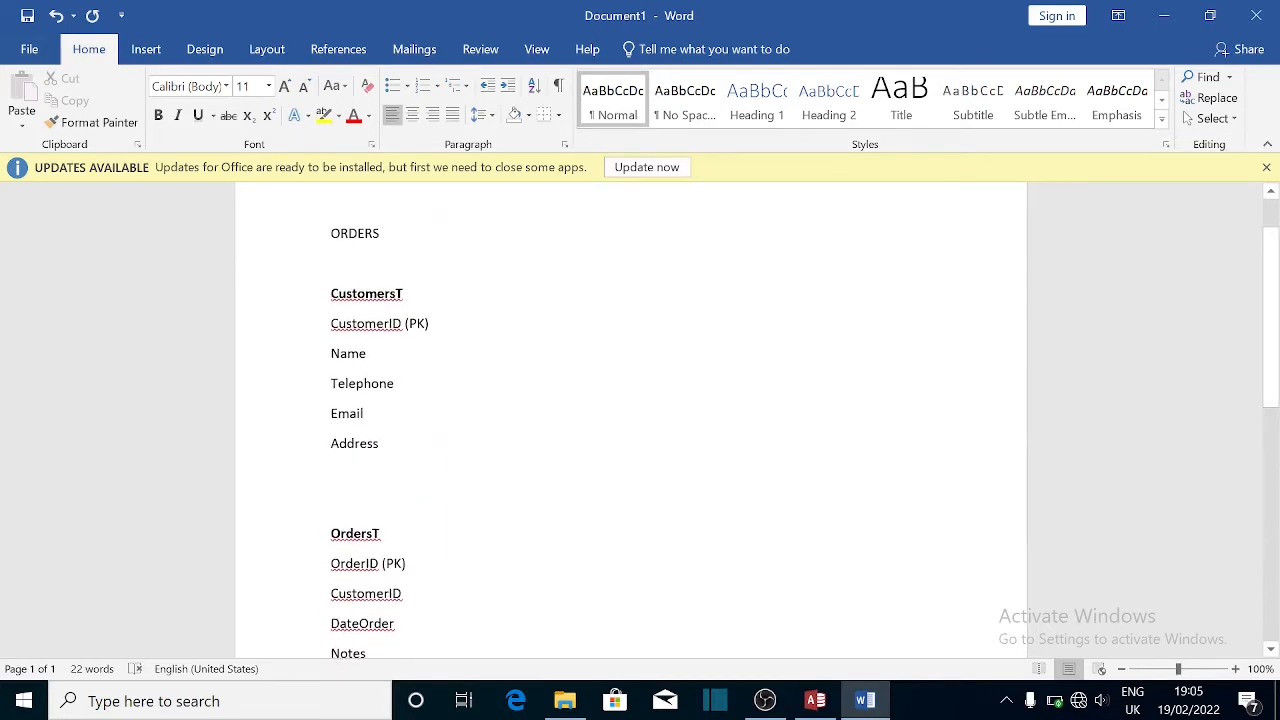
- Dismiss the updates notice and set the ORDERS title in Arial Black
{"action": "left_click_drag", "start_coordinate": [331, 234], "coordinate": [470, 250]}
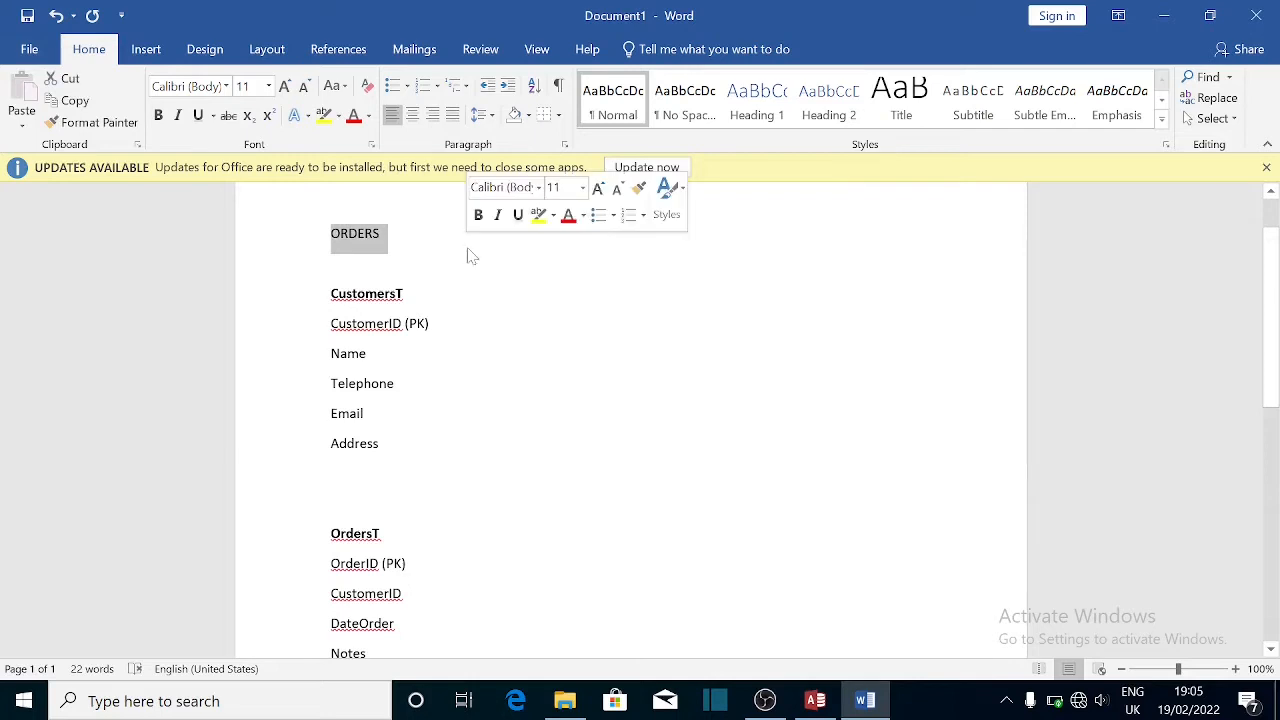
{"action": "left_click", "coordinate": [1266, 168]}
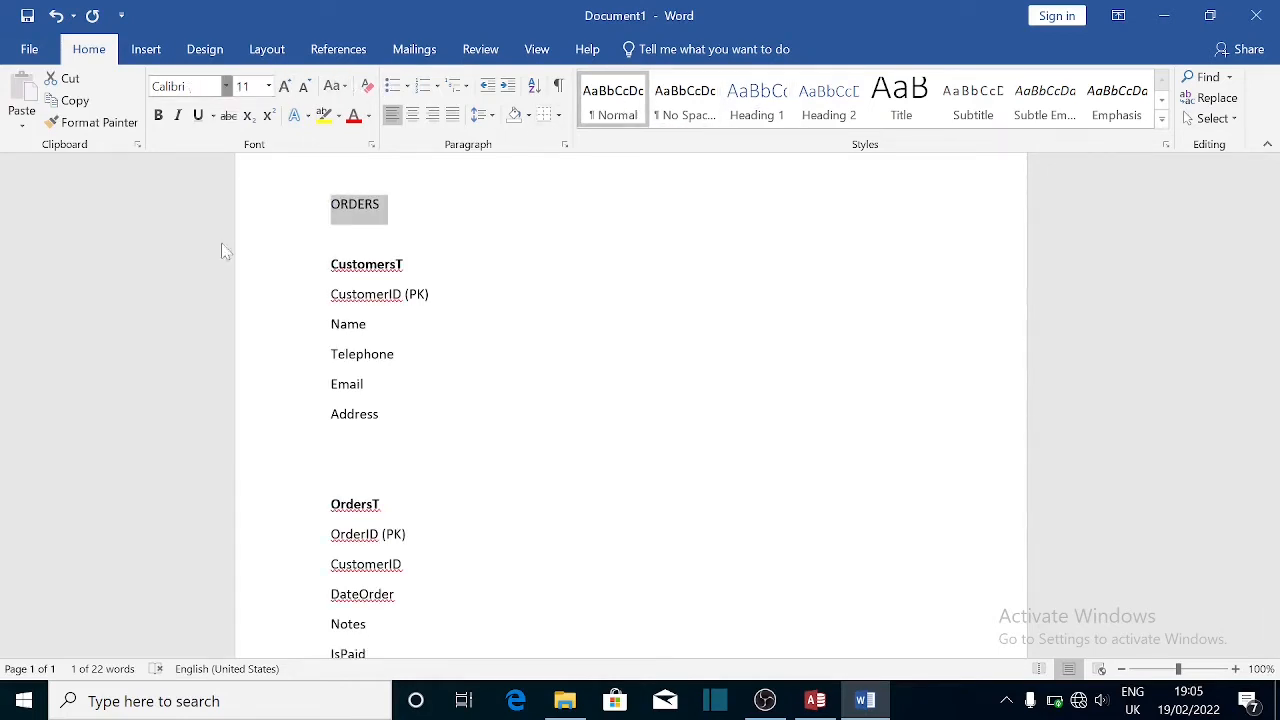
{"action": "left_click", "coordinate": [226, 87]}
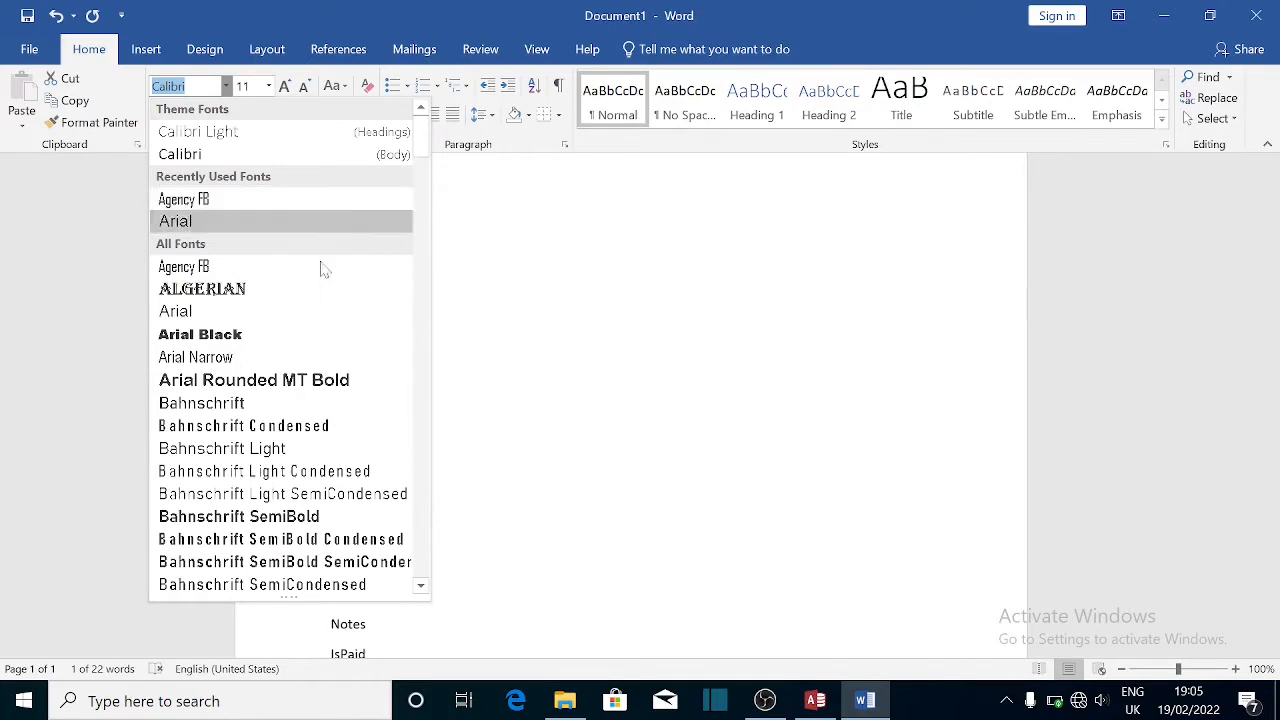
{"action": "left_click", "coordinate": [220, 334]}
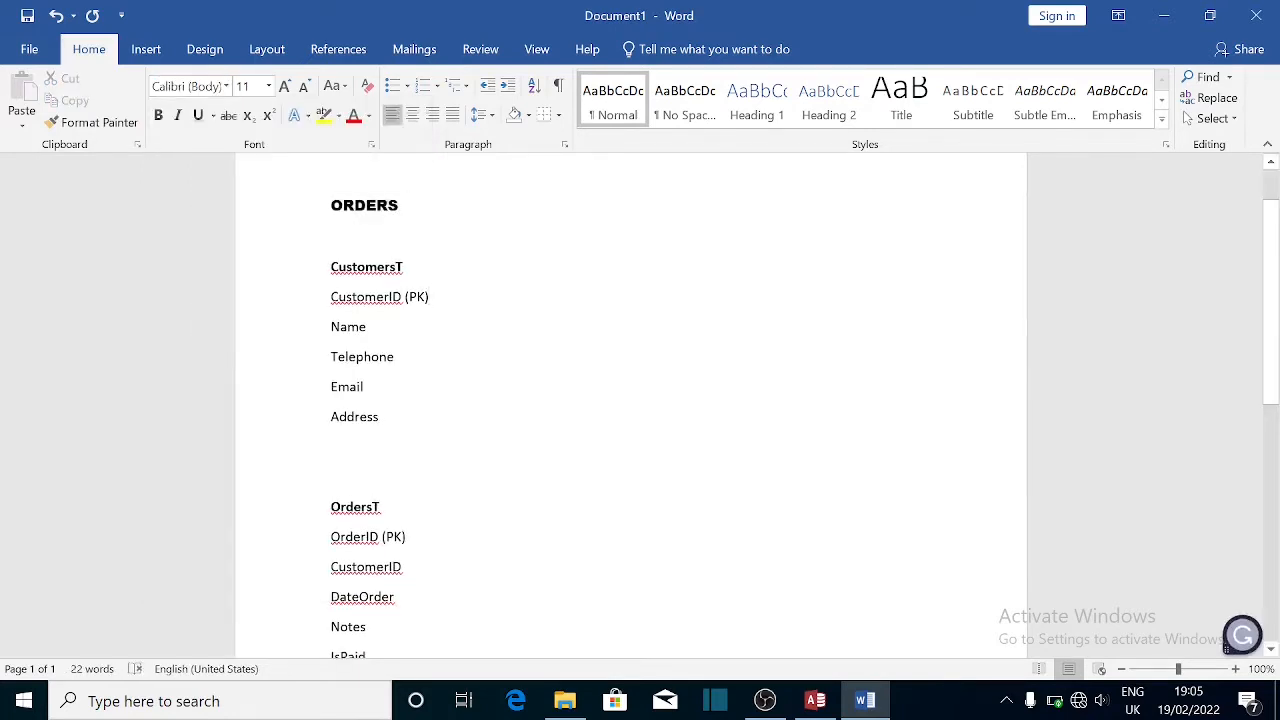
- Select, then deselect, the Name, Telephone and Email field lines
{"action": "left_click", "coordinate": [381, 507]}
{"action": "left_click_drag", "start_coordinate": [1274, 350], "coordinate": [1279, 395]}
{"action": "left_click_drag", "start_coordinate": [372, 263], "coordinate": [431, 174]}
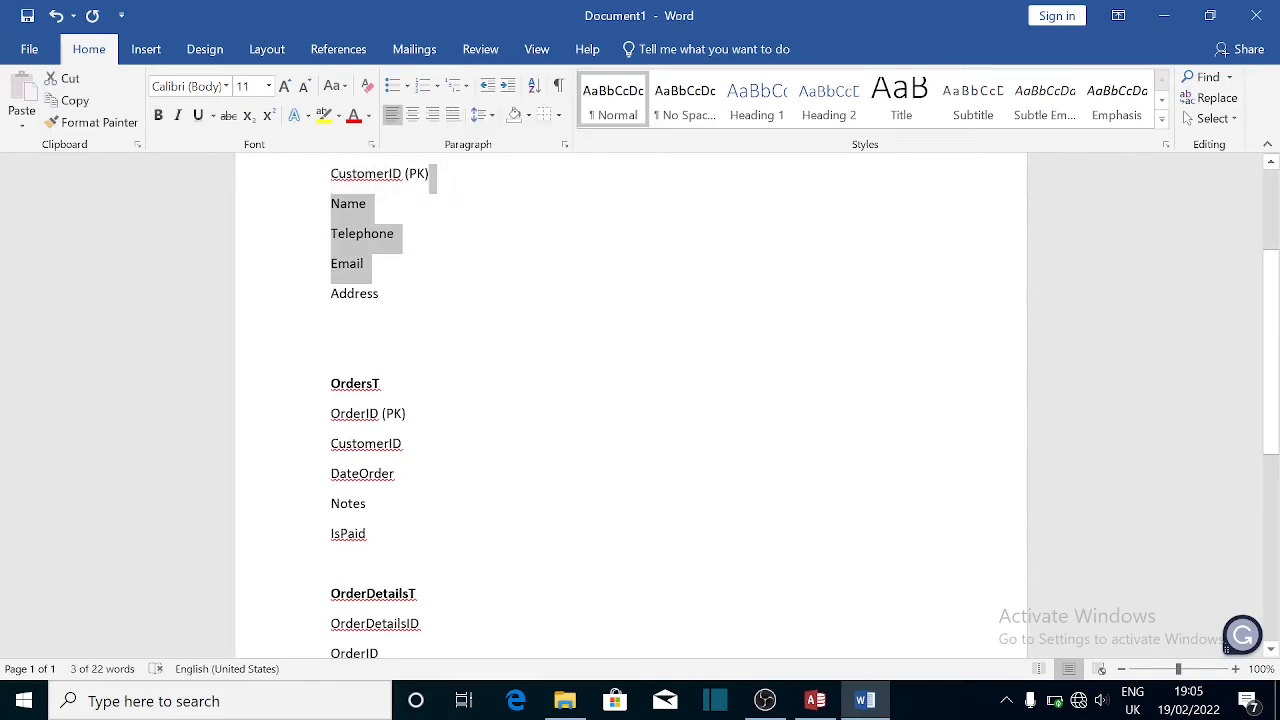
{"action": "left_click", "coordinate": [431, 174]}
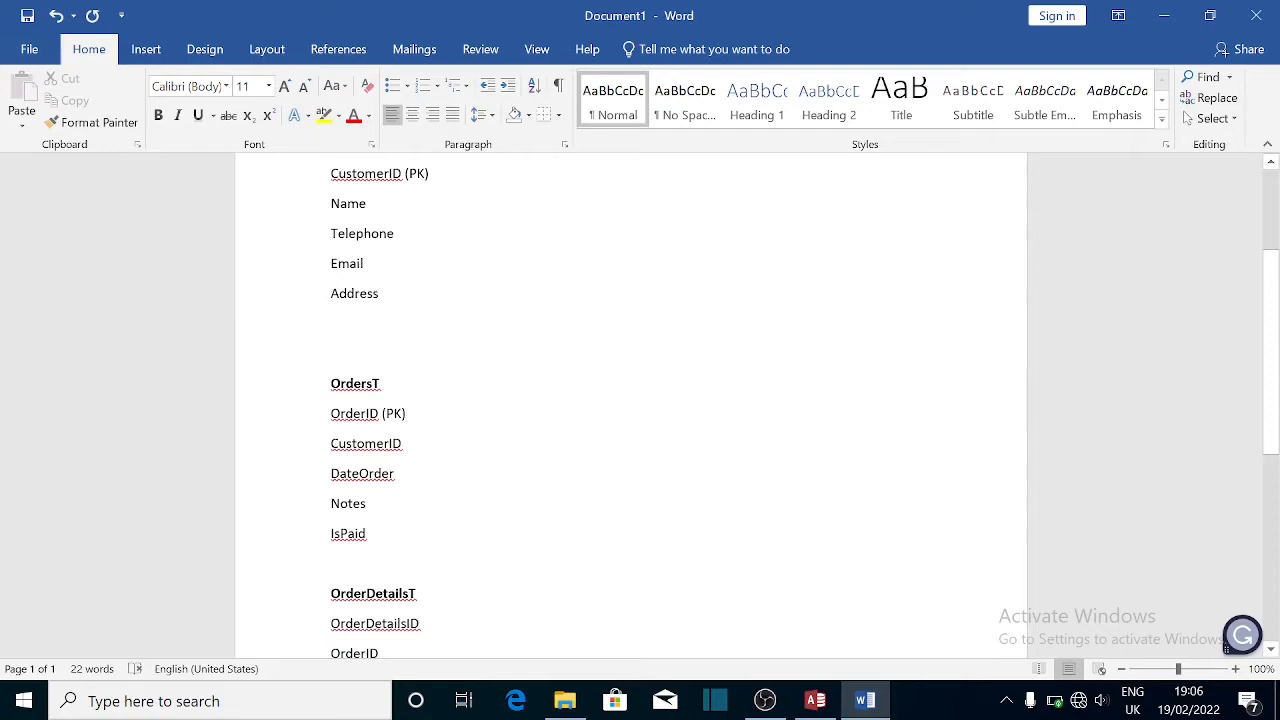
{"action": "left_click", "coordinate": [451, 628]}
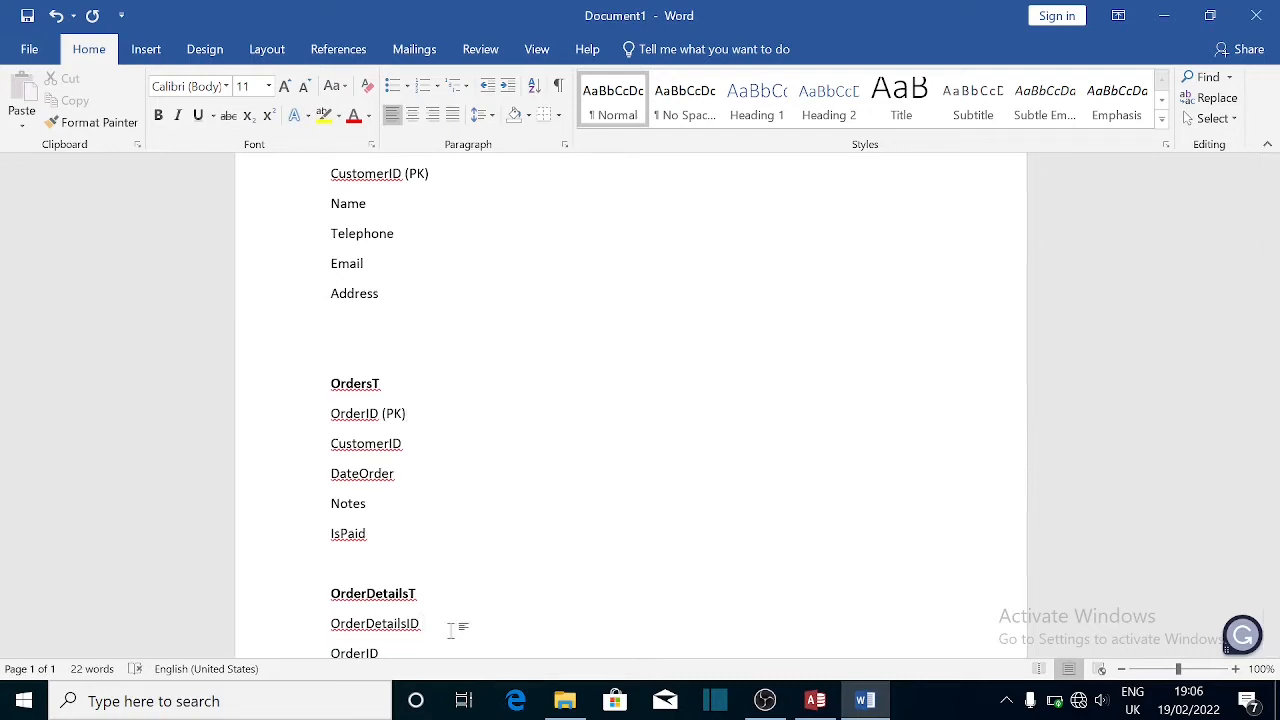
{"action": "type", "text": "(PK)"}
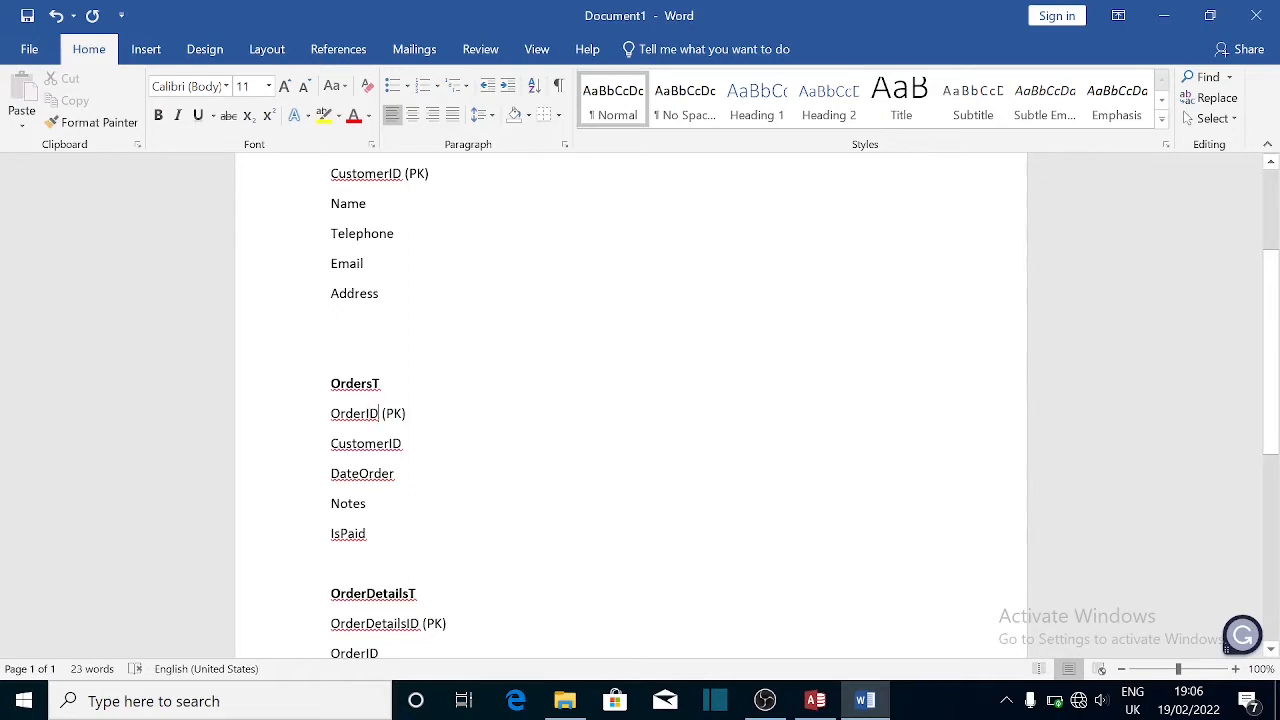
{"action": "scroll", "coordinate": [1270, 416], "scroll_direction": "down", "scroll_amount": 3}
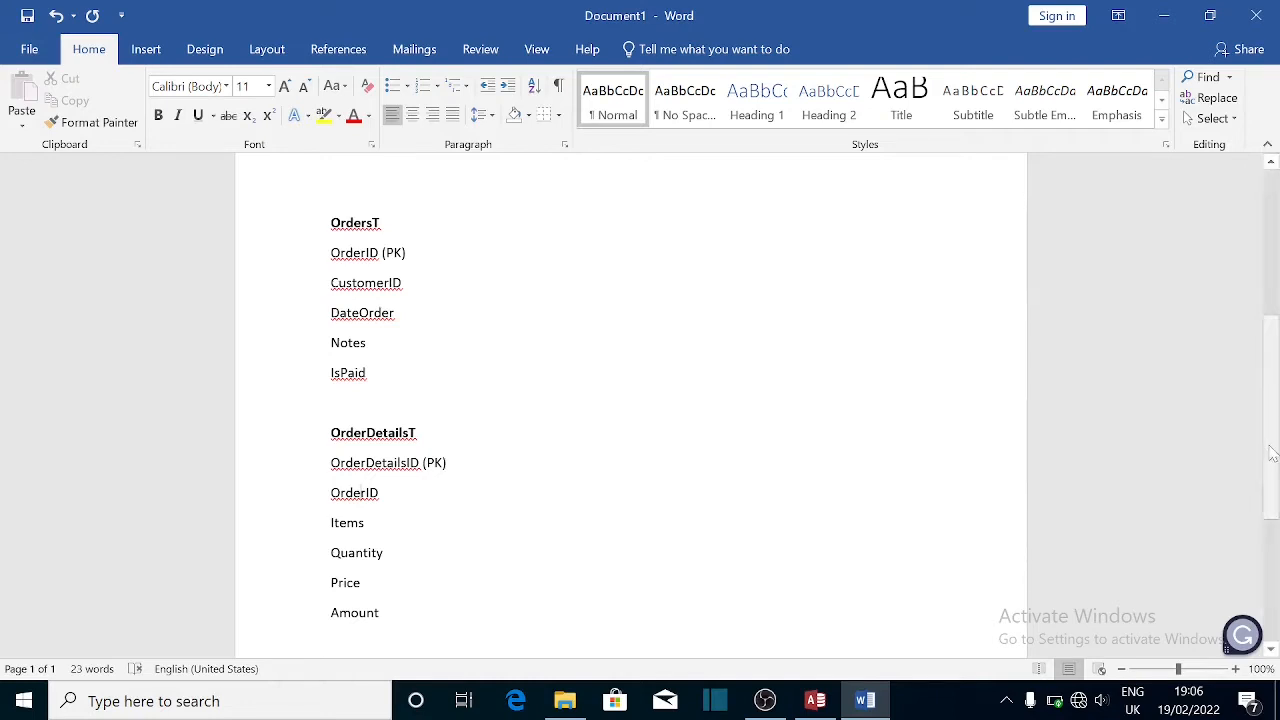
{"action": "scroll", "coordinate": [1262, 360], "scroll_direction": "up", "scroll_amount": 4}
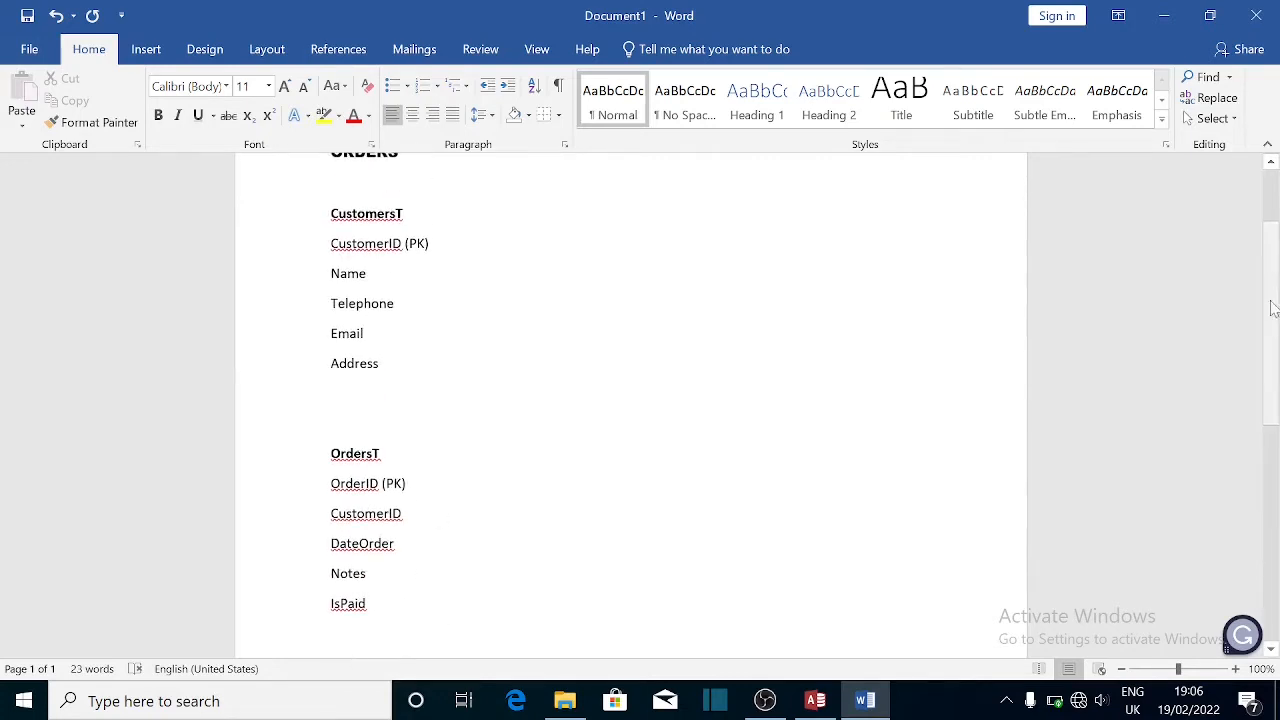
{"action": "mouse_move", "coordinate": [1272, 336]}
{"action": "left_mouse_down"}
{"action": "mouse_move", "coordinate": [1274, 546]}
{"action": "mouse_move", "coordinate": [1274, 338]}
{"action": "left_mouse_up"}
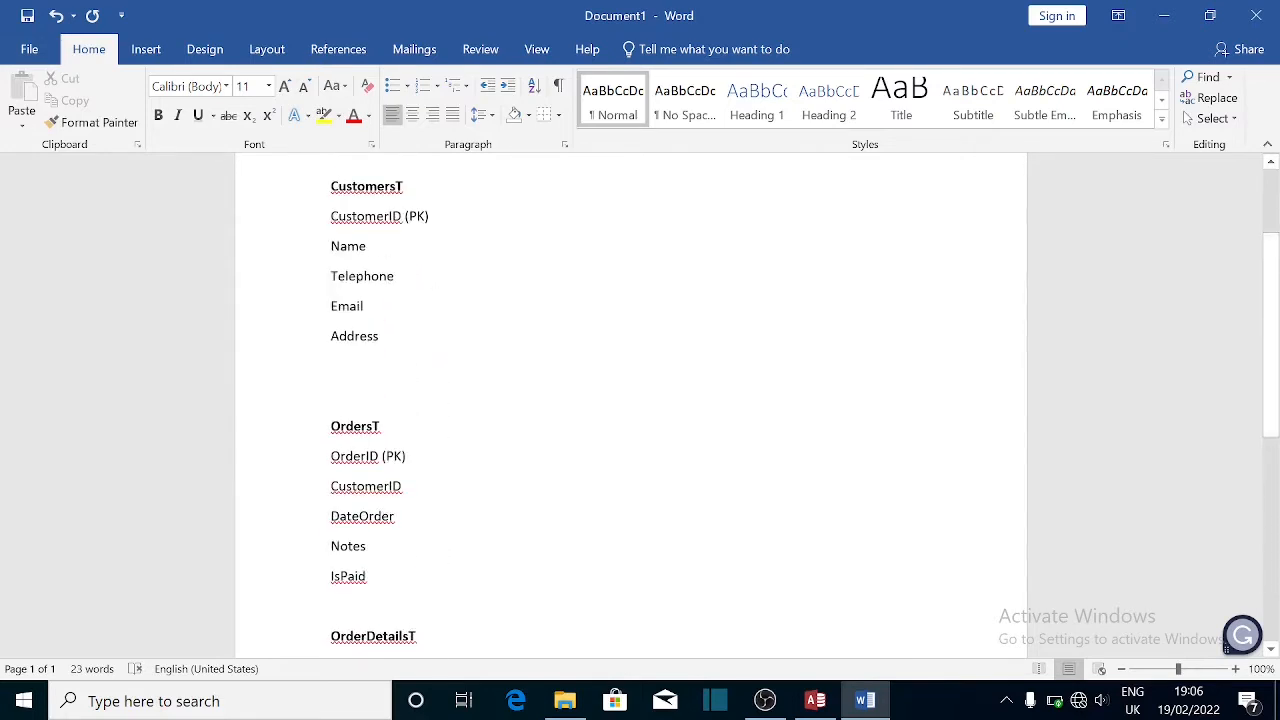
{"action": "left_click_drag", "start_coordinate": [331, 216], "coordinate": [409, 344]}
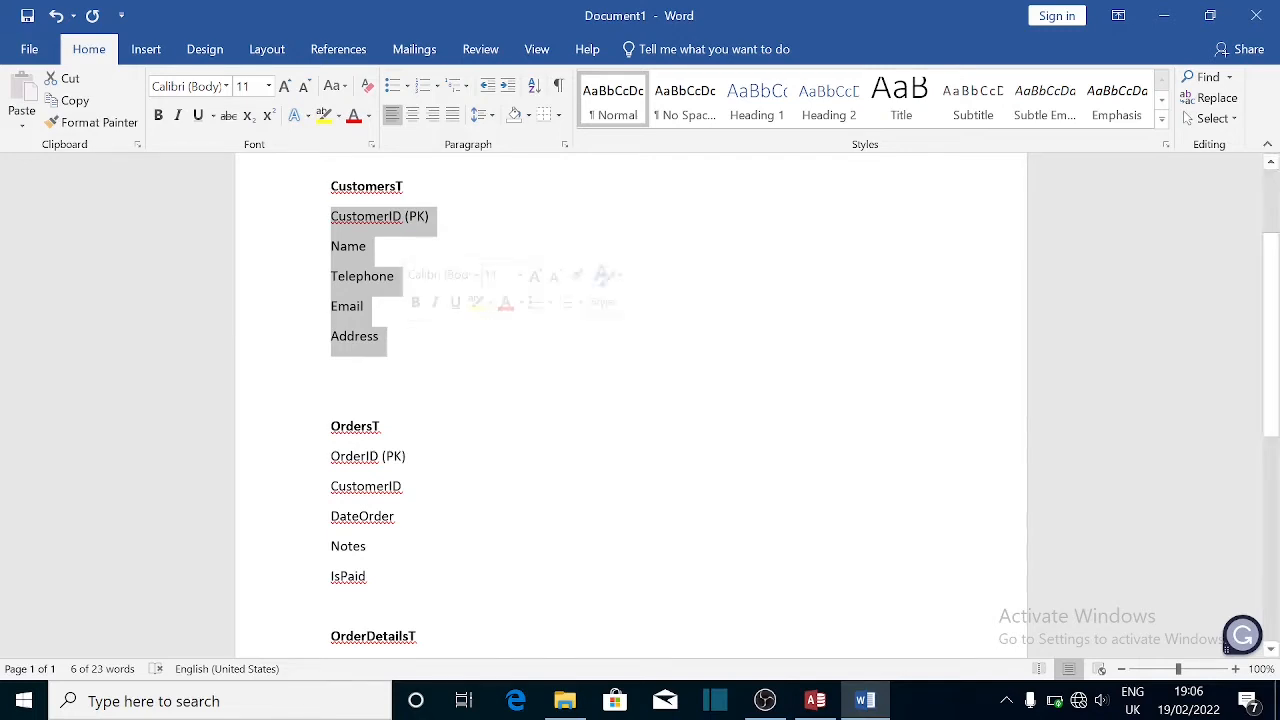
{"action": "left_click", "coordinate": [356, 364]}
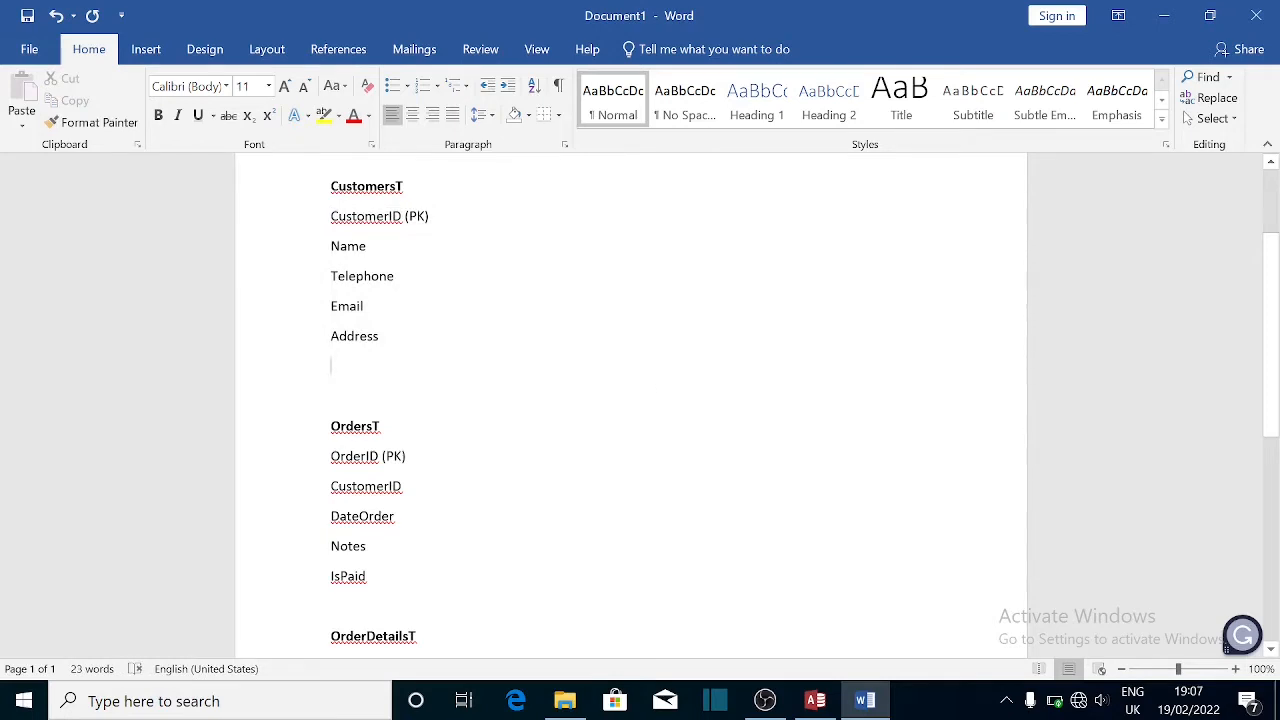
{"action": "left_click", "coordinate": [817, 699]}
{"action": "left_click", "coordinate": [817, 699]}
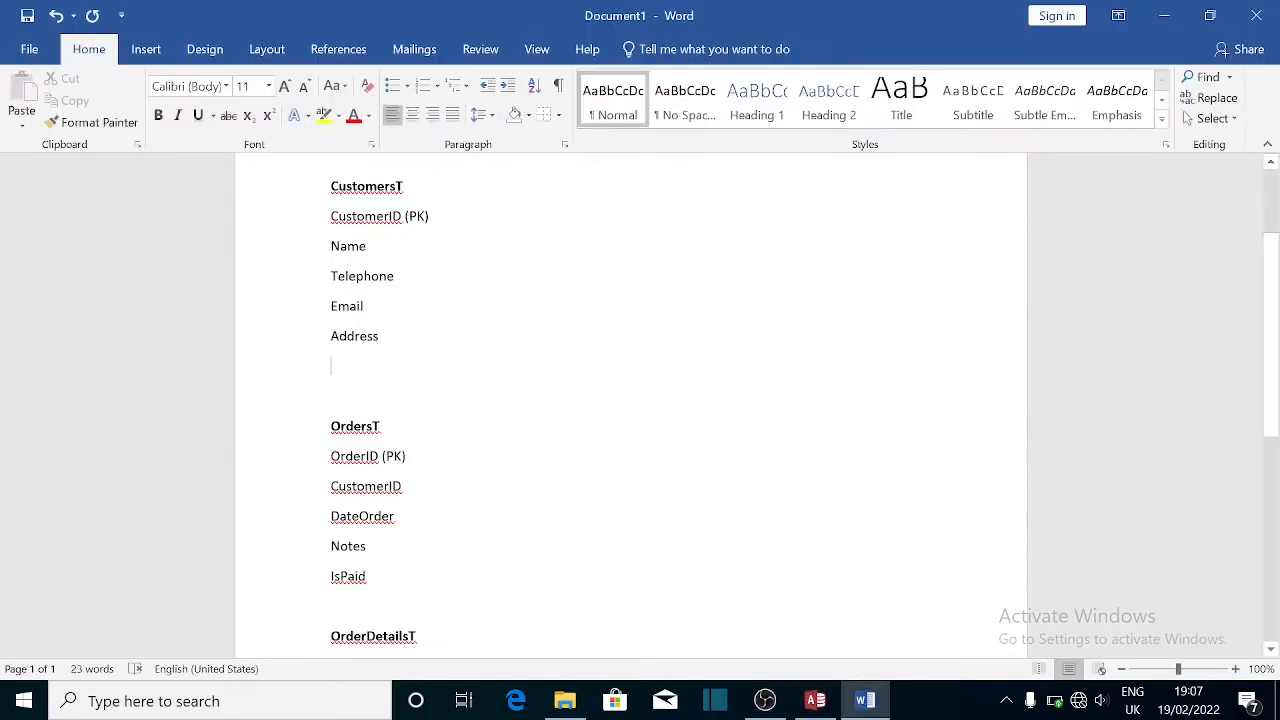
- Close the Customers form and start a Blank database in a new Access window
{"action": "left_click", "coordinate": [816, 700]}
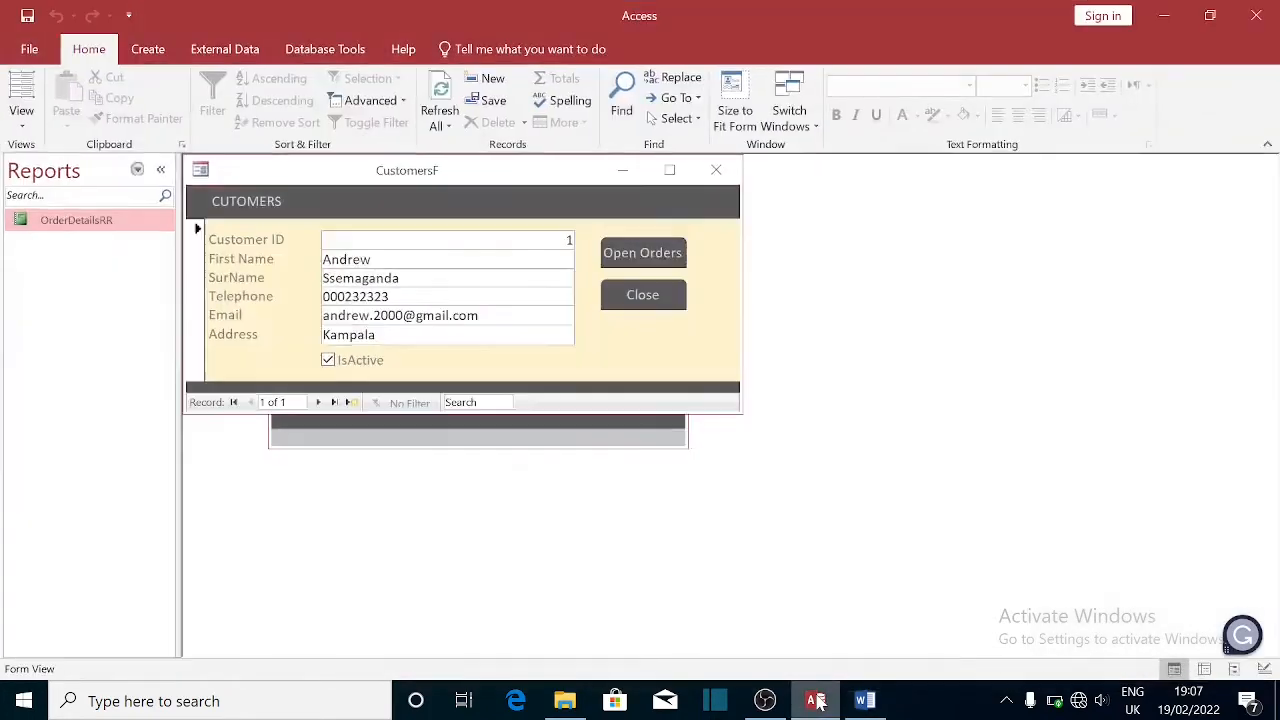
{"action": "left_click", "coordinate": [727, 173]}
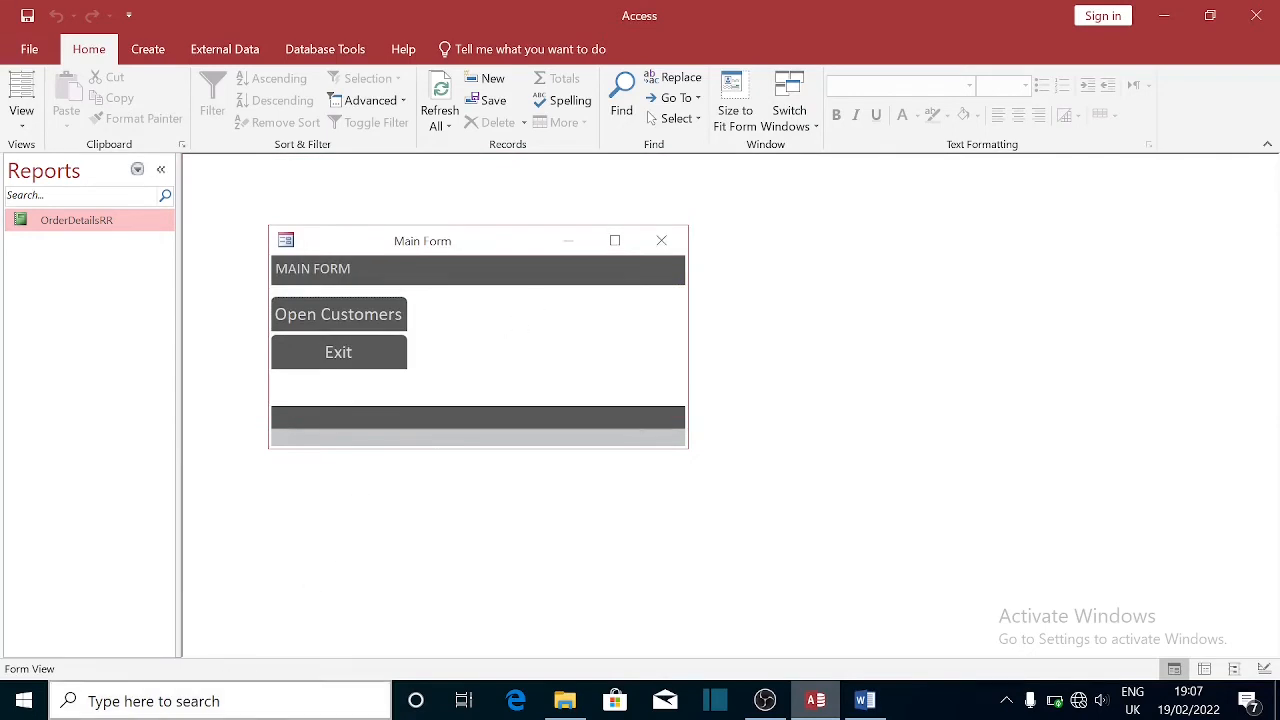
{"action": "left_click", "coordinate": [153, 705]}
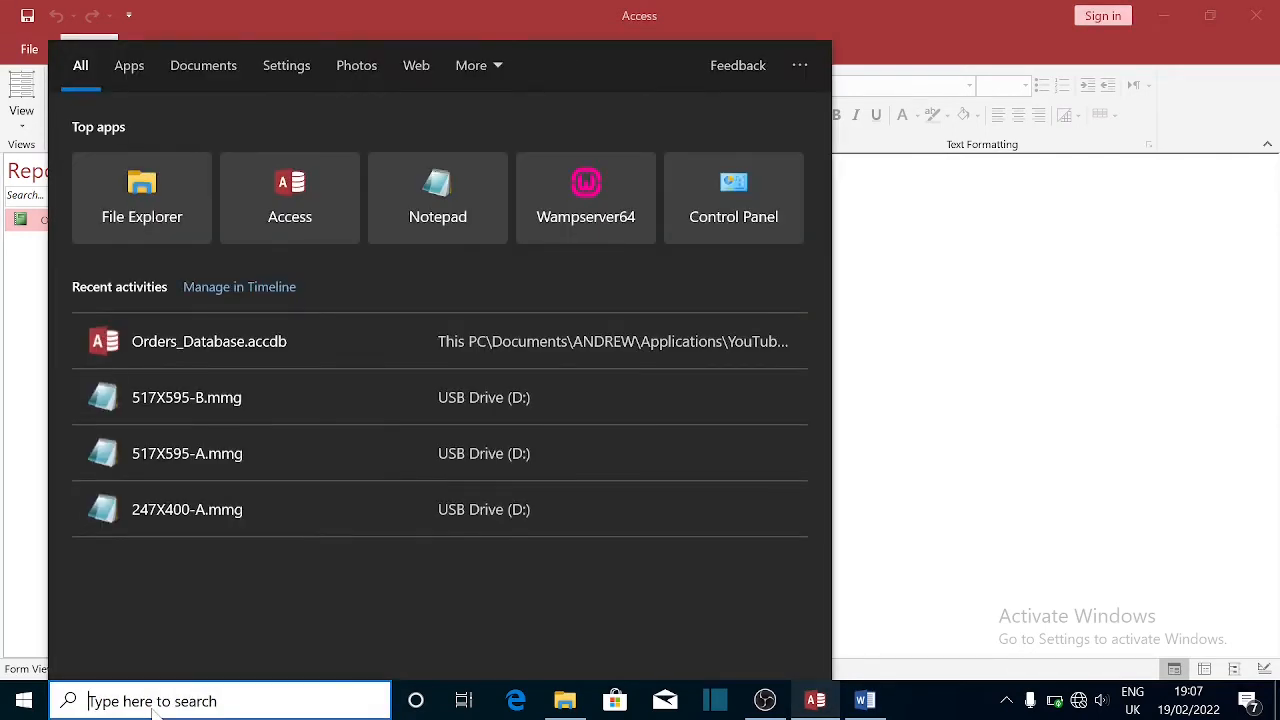
{"action": "left_click", "coordinate": [287, 210]}
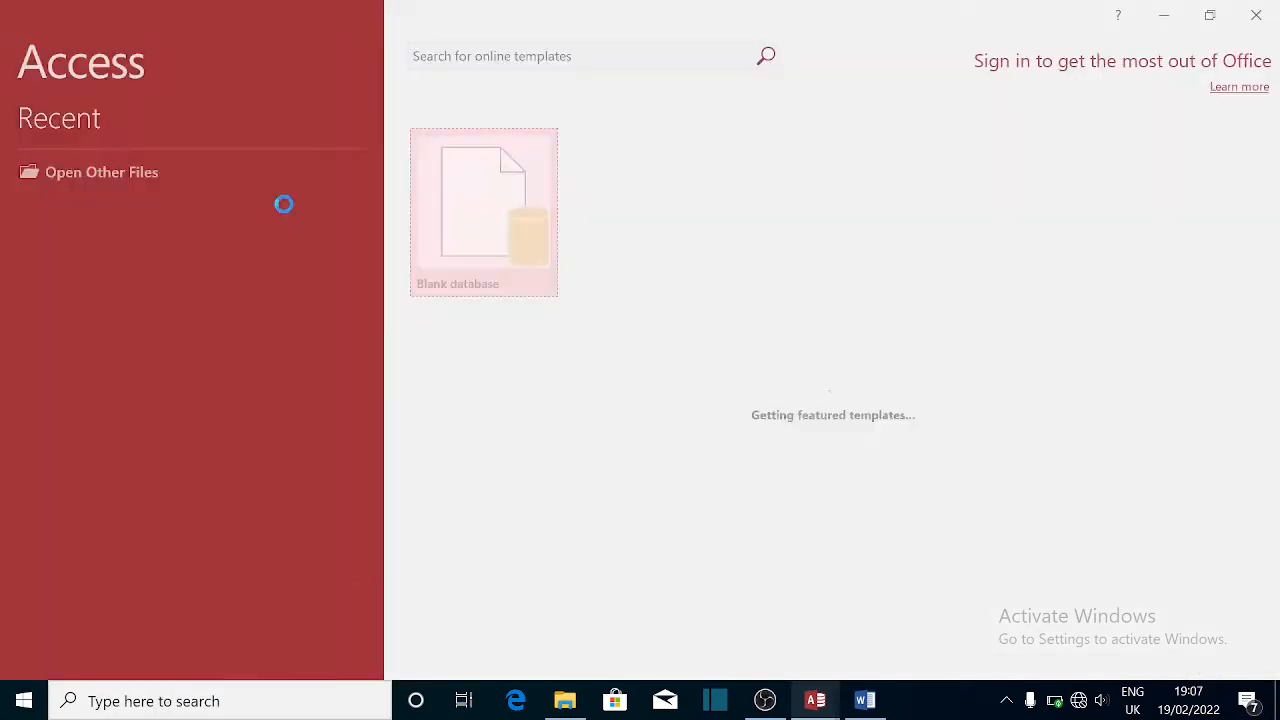
{"action": "left_click", "coordinate": [433, 256]}
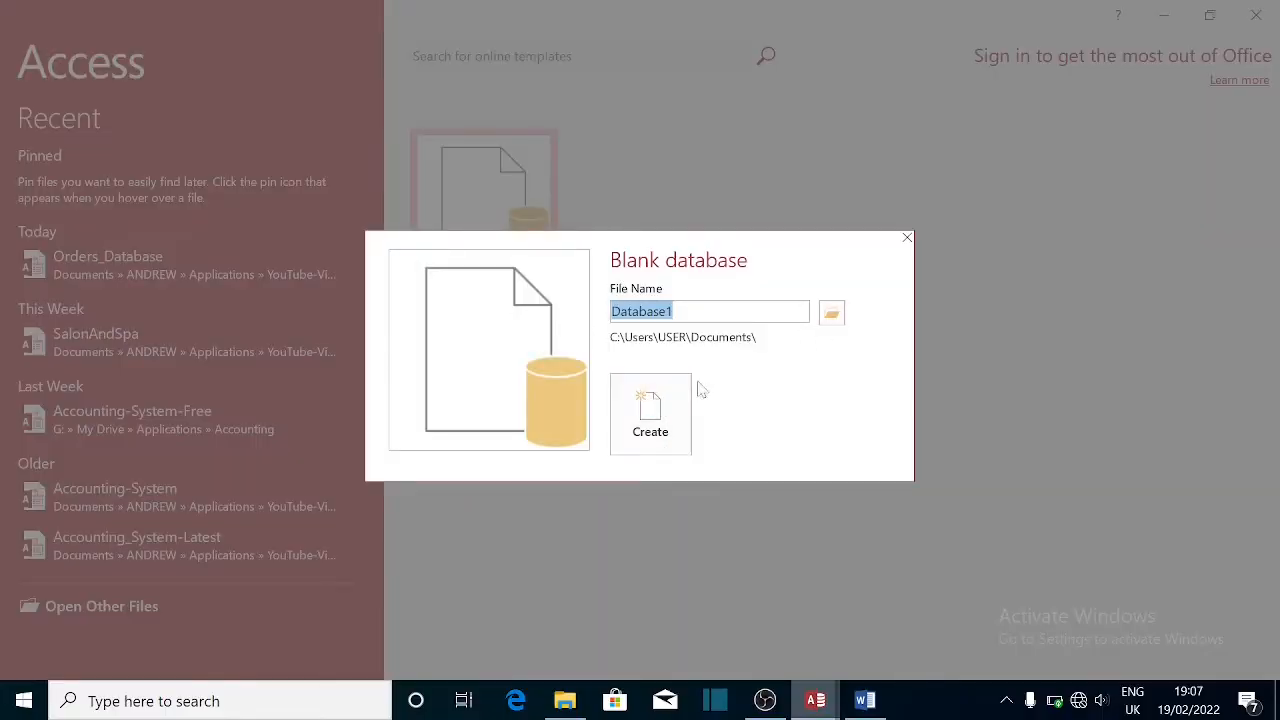
- Name the blank database ORDERS in the Access > Applications folder and create it
{"action": "left_click", "coordinate": [831, 318]}
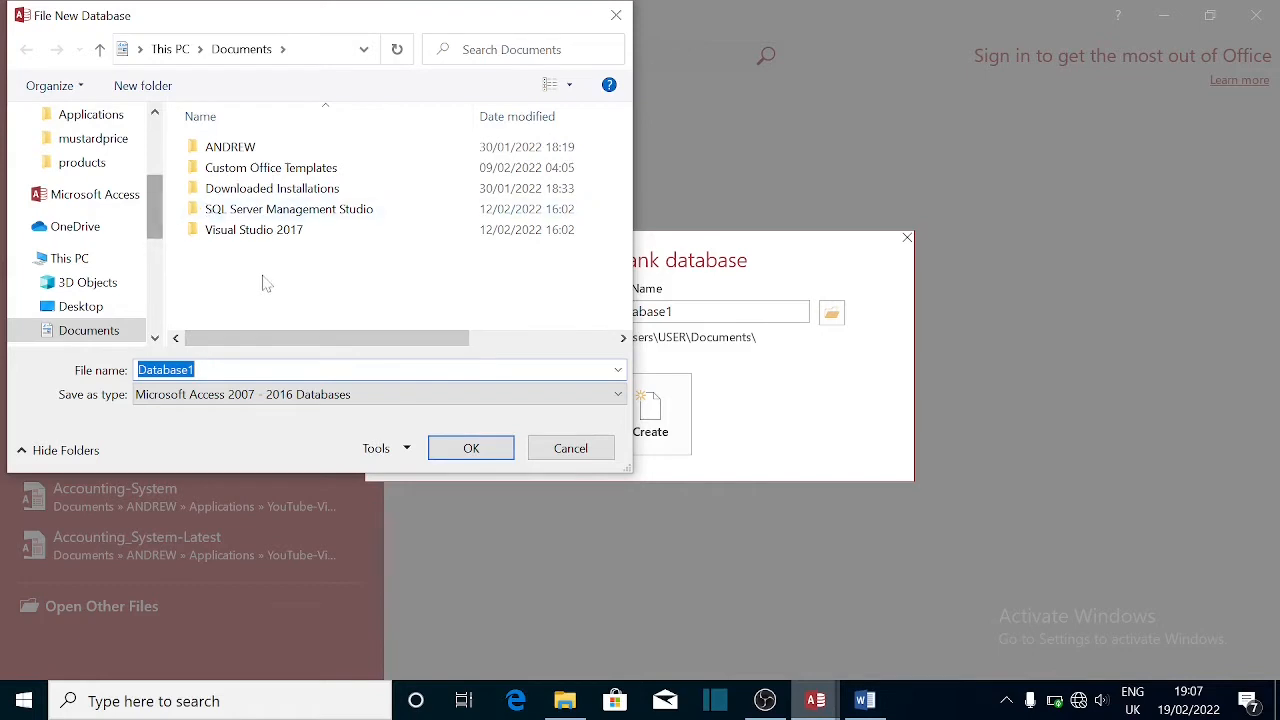
{"action": "left_click", "coordinate": [100, 122]}
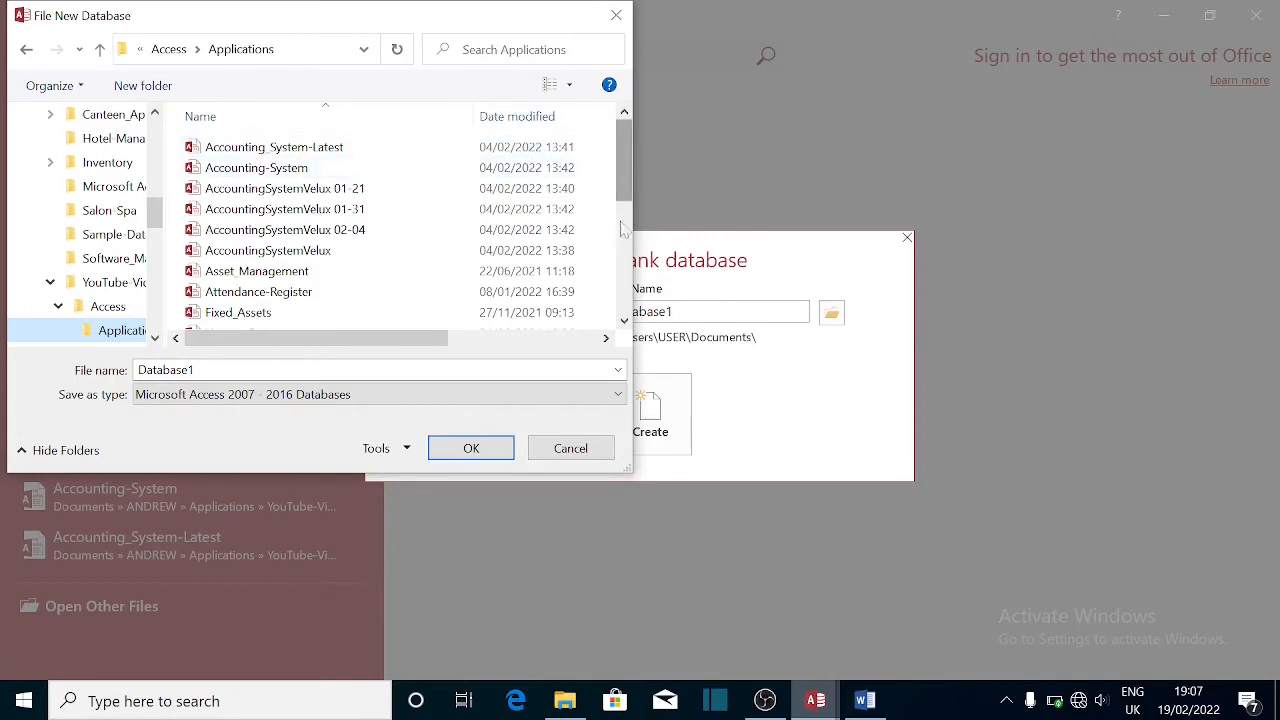
{"action": "left_click", "coordinate": [202, 370]}
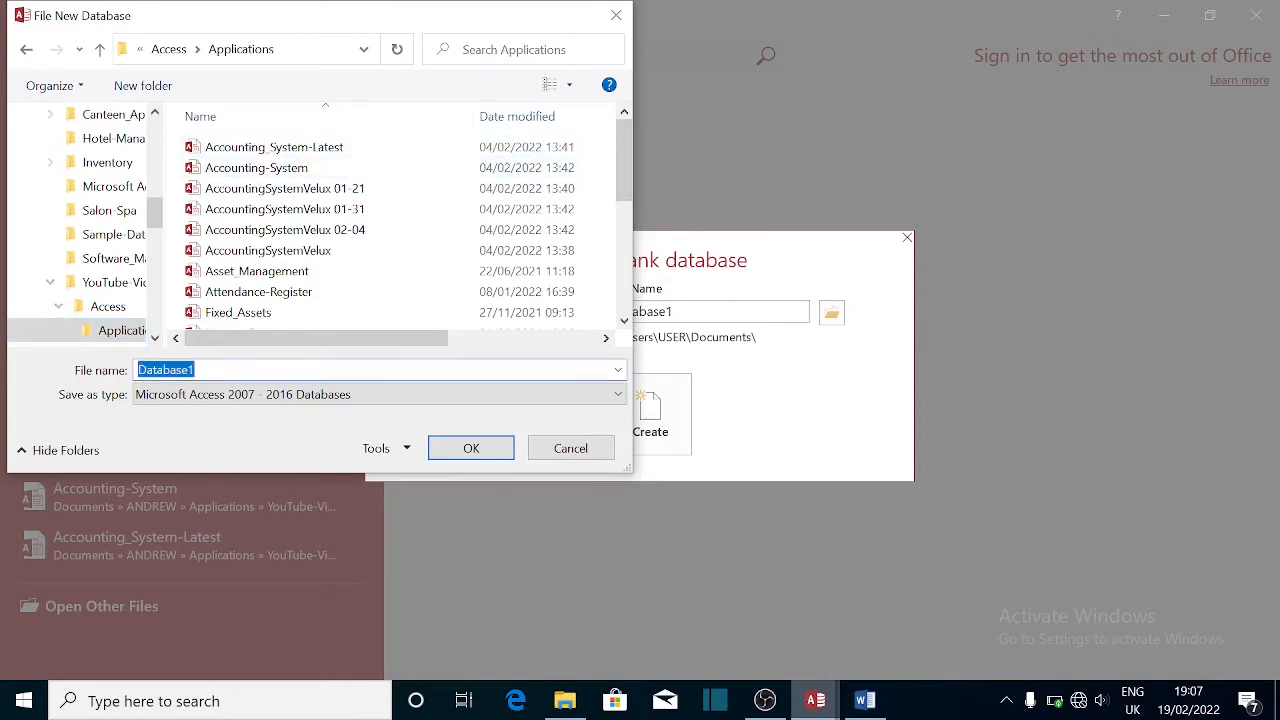
{"action": "type", "text": "ORDERS"}
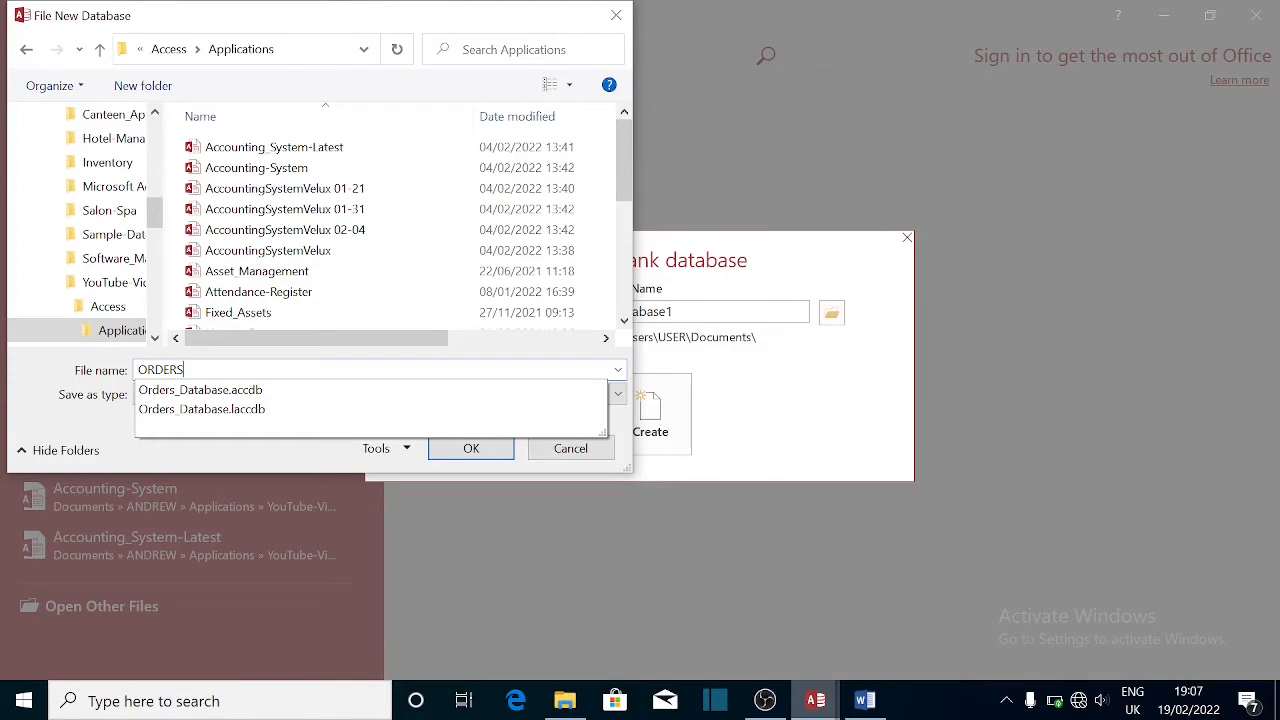
{"action": "left_click", "coordinate": [216, 457]}
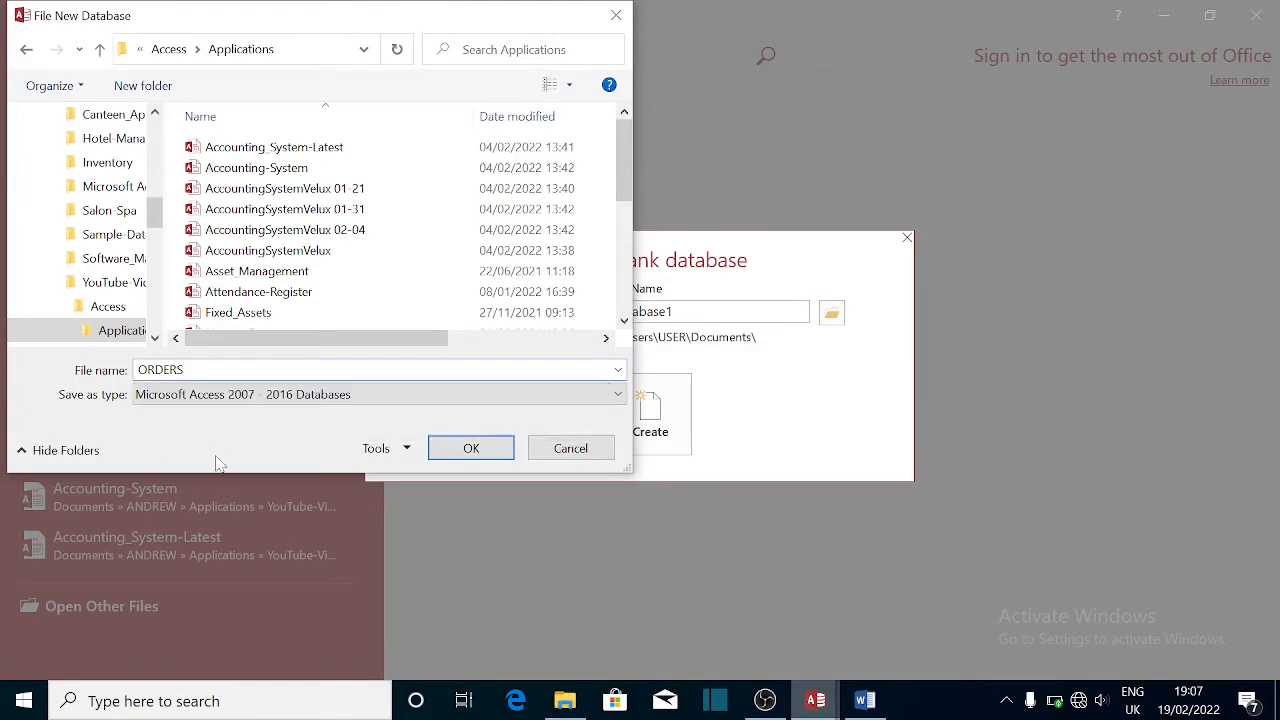
{"action": "left_click", "coordinate": [491, 460]}
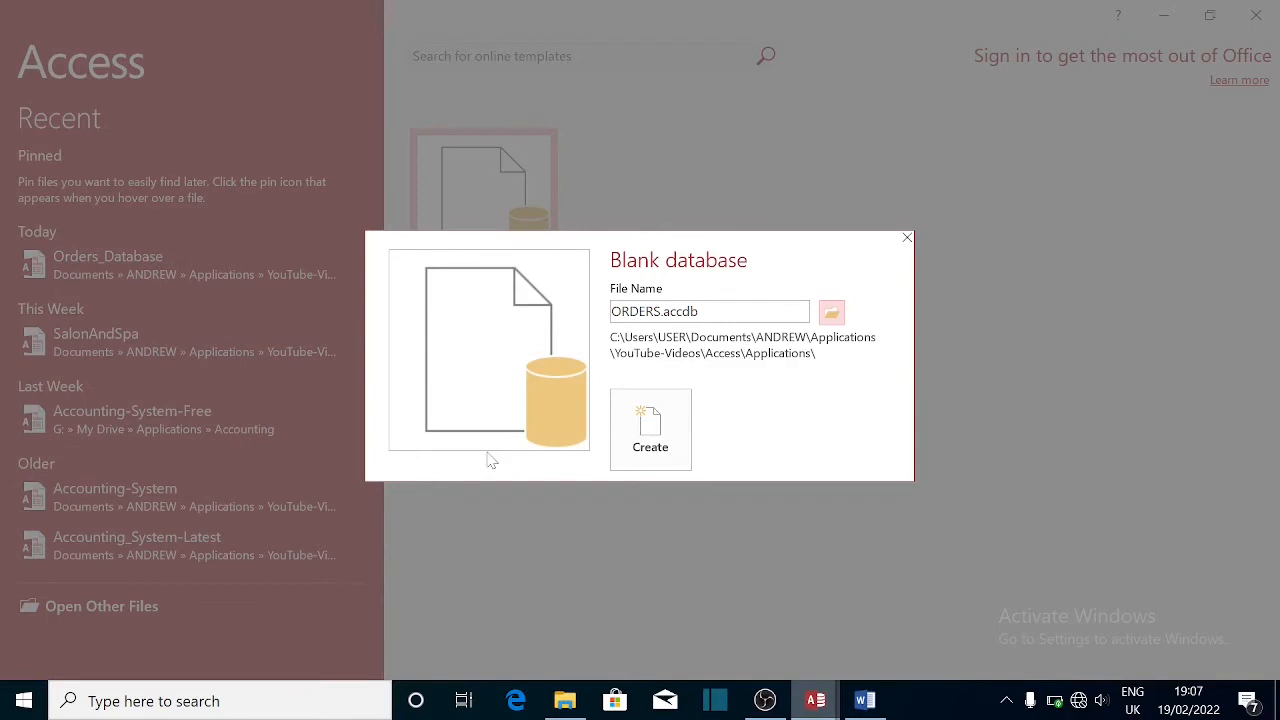
{"action": "left_click", "coordinate": [663, 432]}
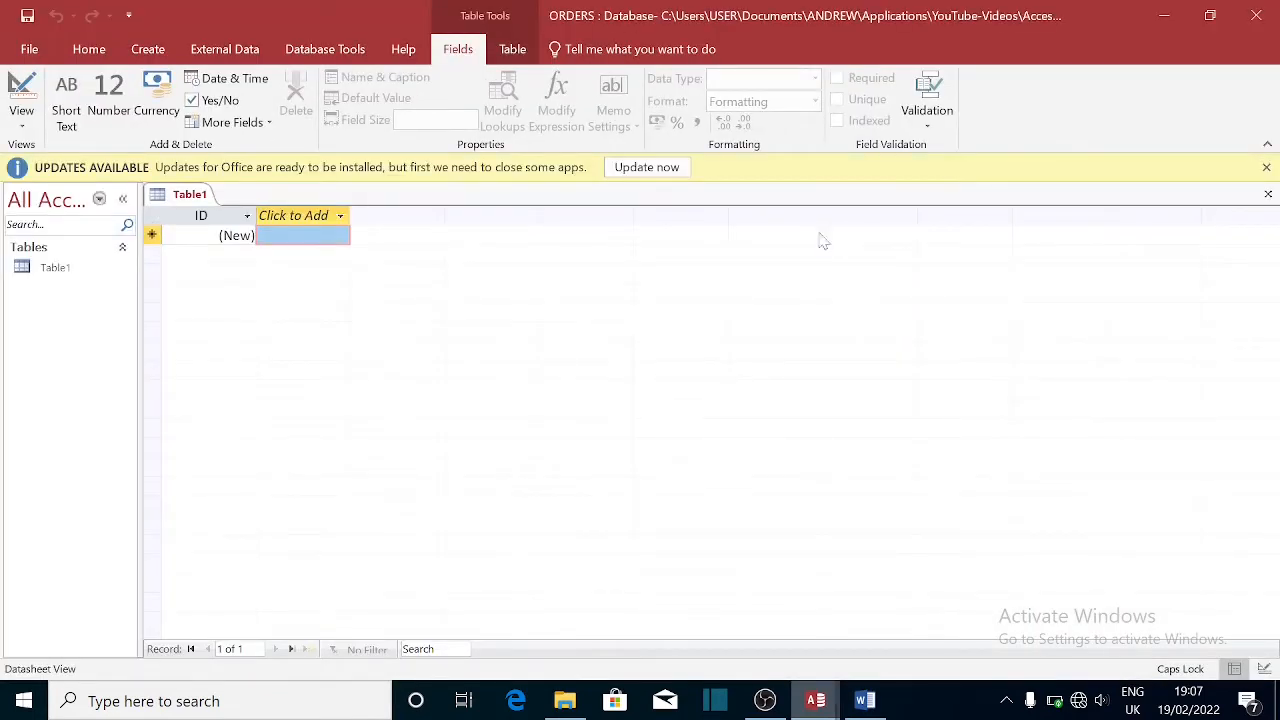
- Dismiss the Office updates notice, close the old Orders_Database window, and select Table1
{"action": "left_click", "coordinate": [1267, 168]}
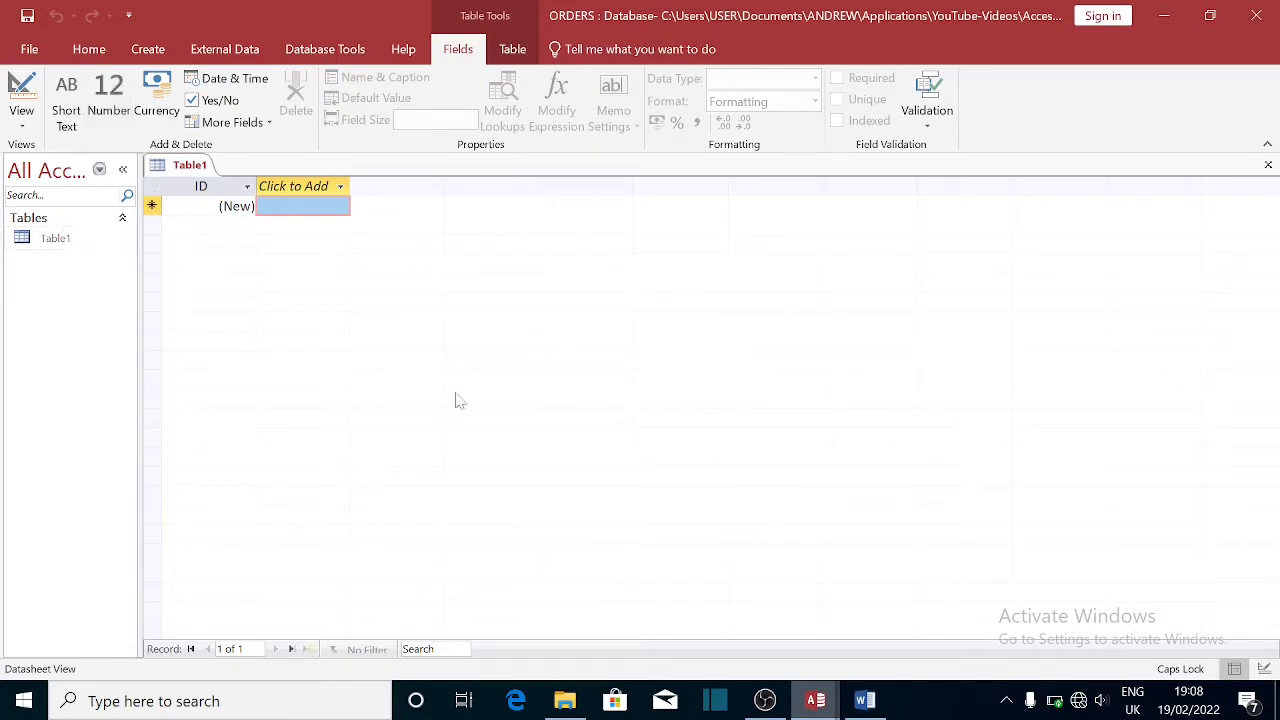
{"action": "left_click", "coordinate": [863, 703]}
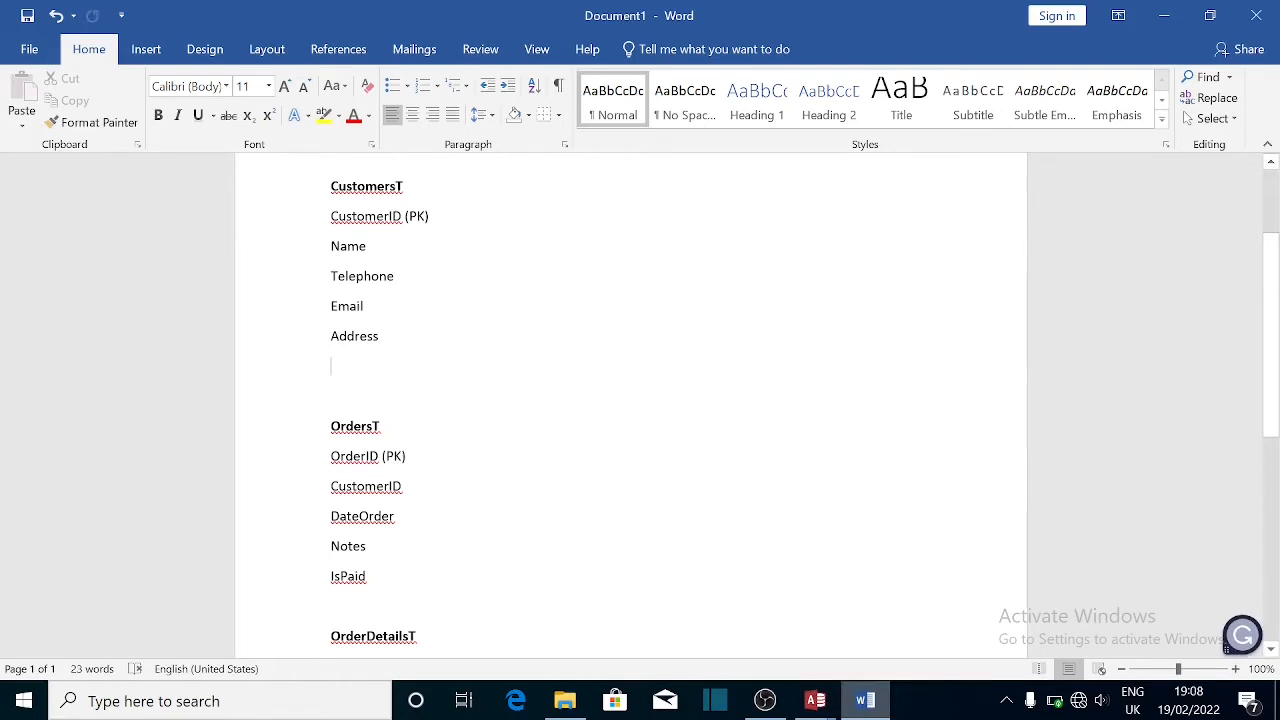
{"action": "mouse_move", "coordinate": [816, 700]}
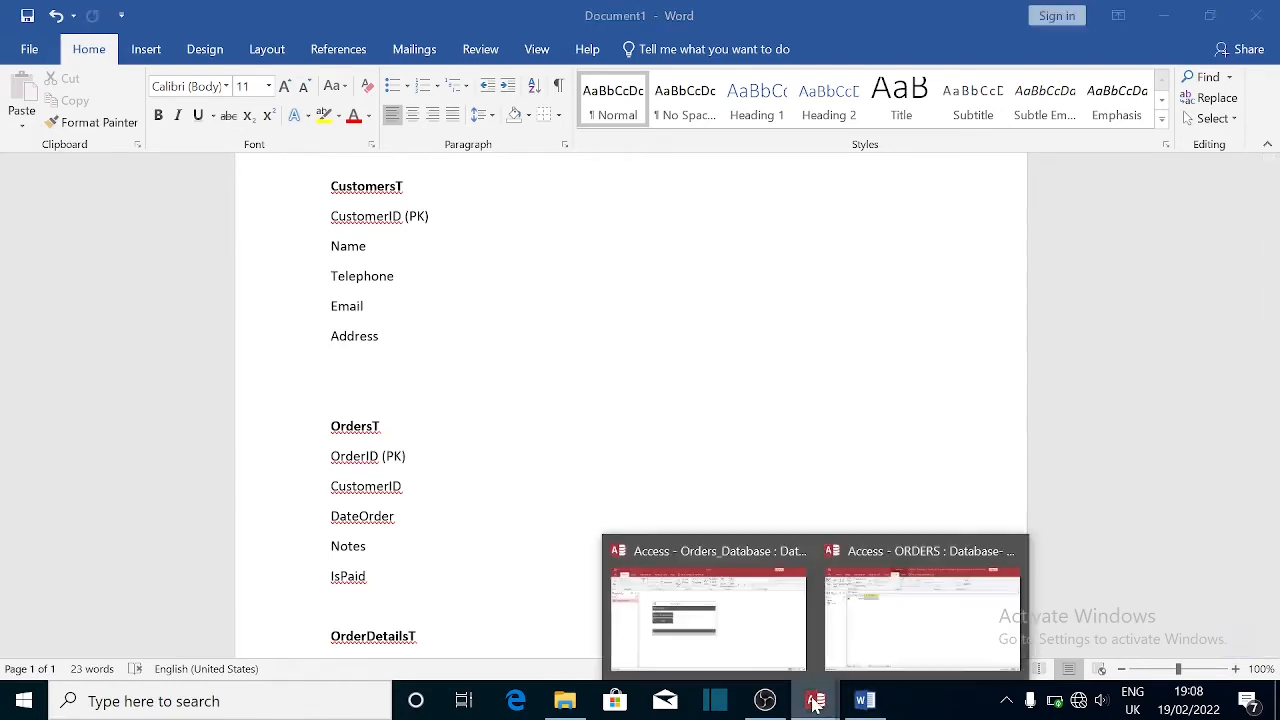
{"action": "left_click", "coordinate": [851, 652]}
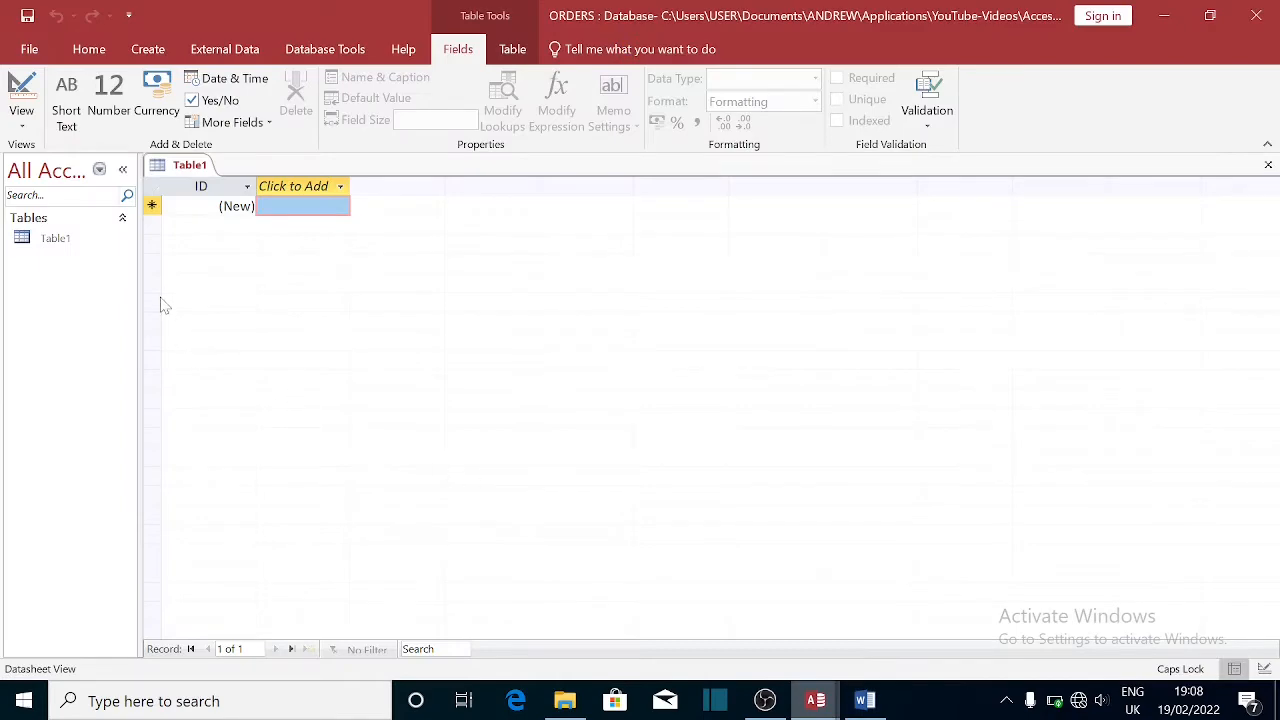
{"action": "mouse_move", "coordinate": [816, 700]}
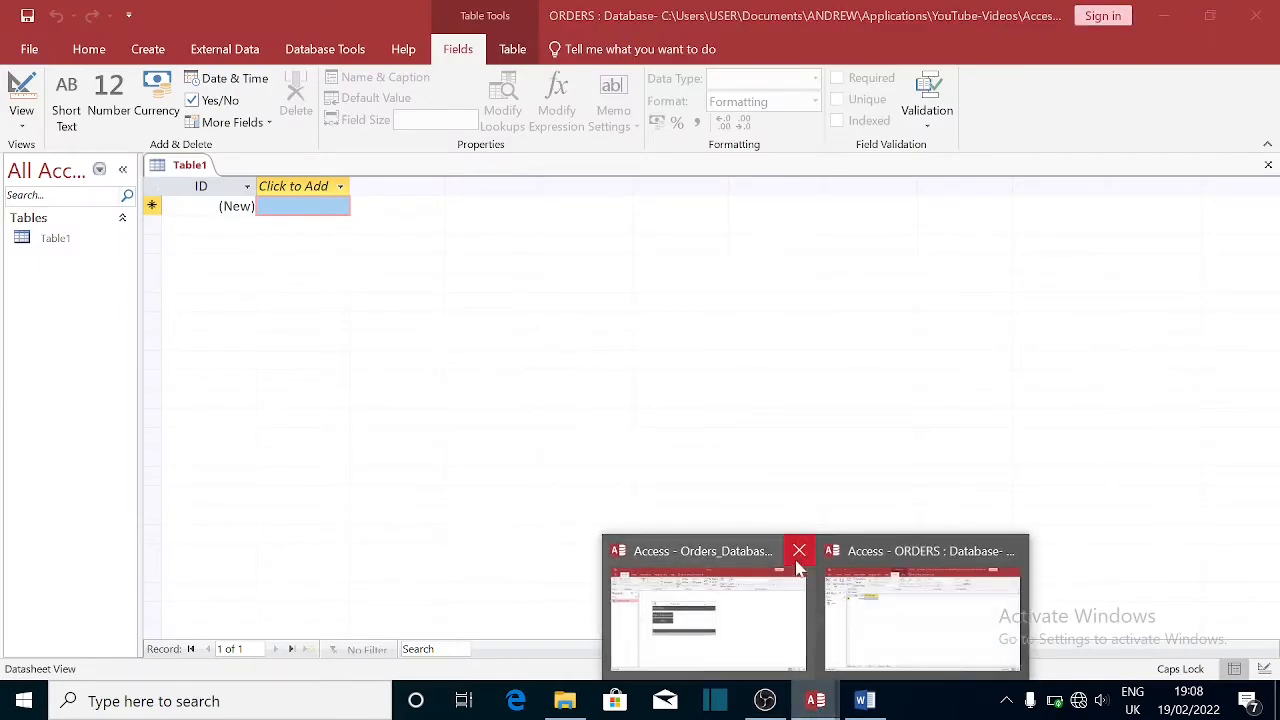
{"action": "left_click", "coordinate": [800, 556]}
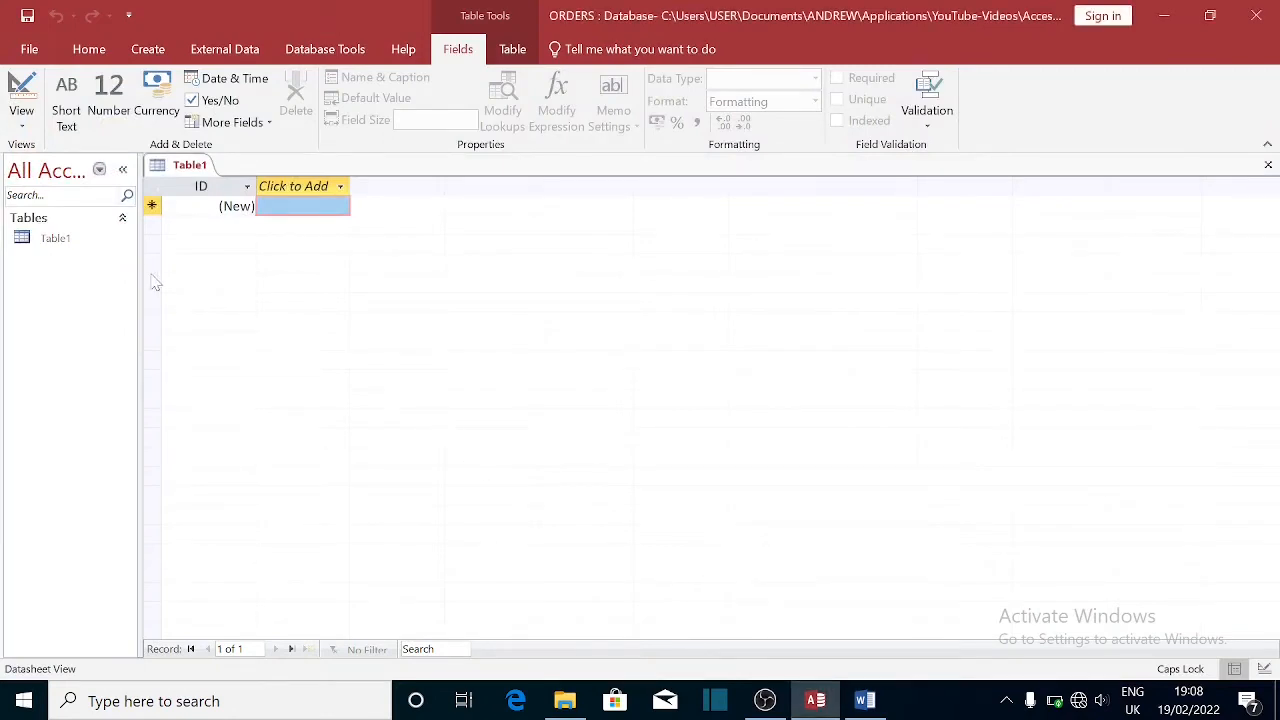
{"action": "left_click", "coordinate": [55, 243]}
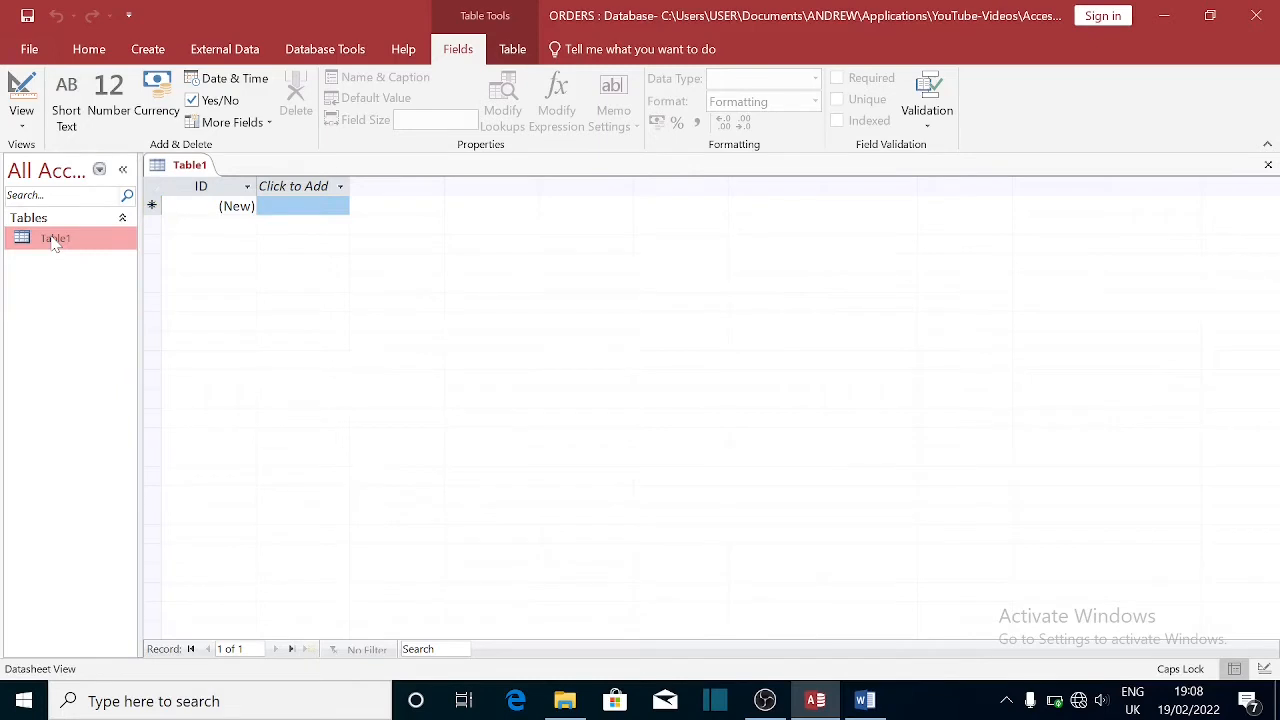
{"action": "left_click", "coordinate": [151, 58]}
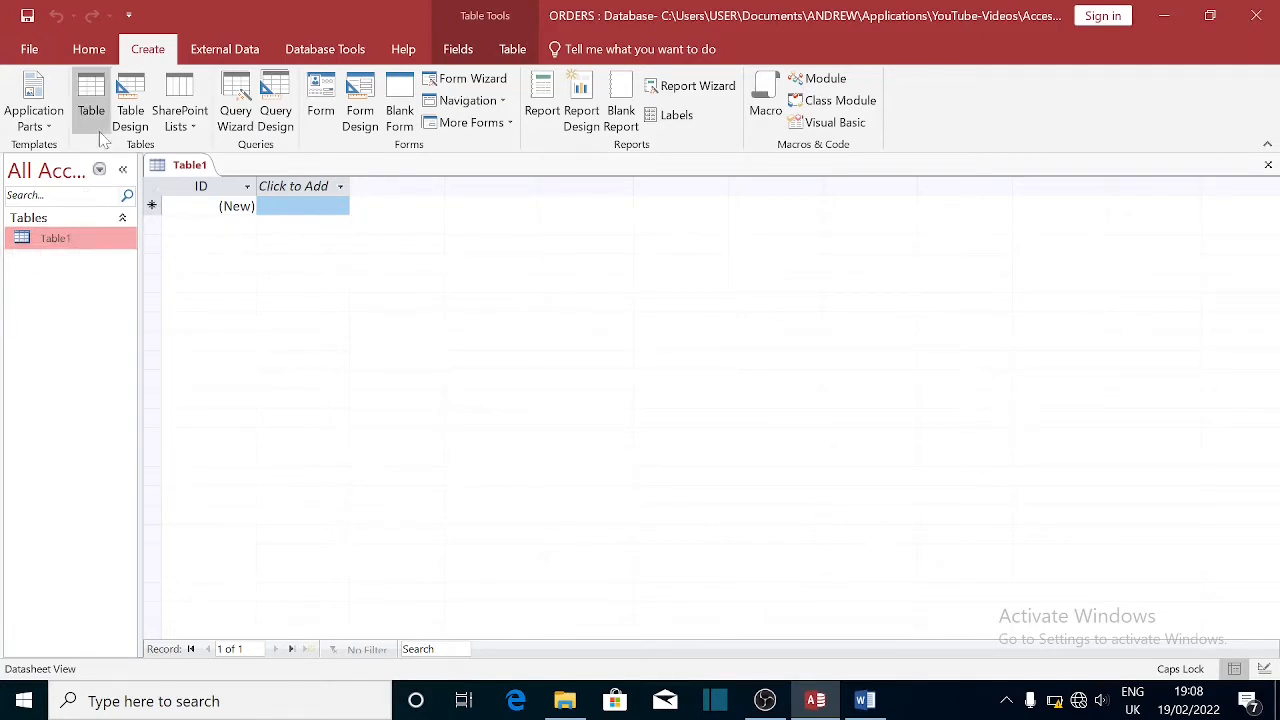
- Start a new Table2 in Design view, then switch Table1 into Design view
{"action": "left_click", "coordinate": [148, 112]}
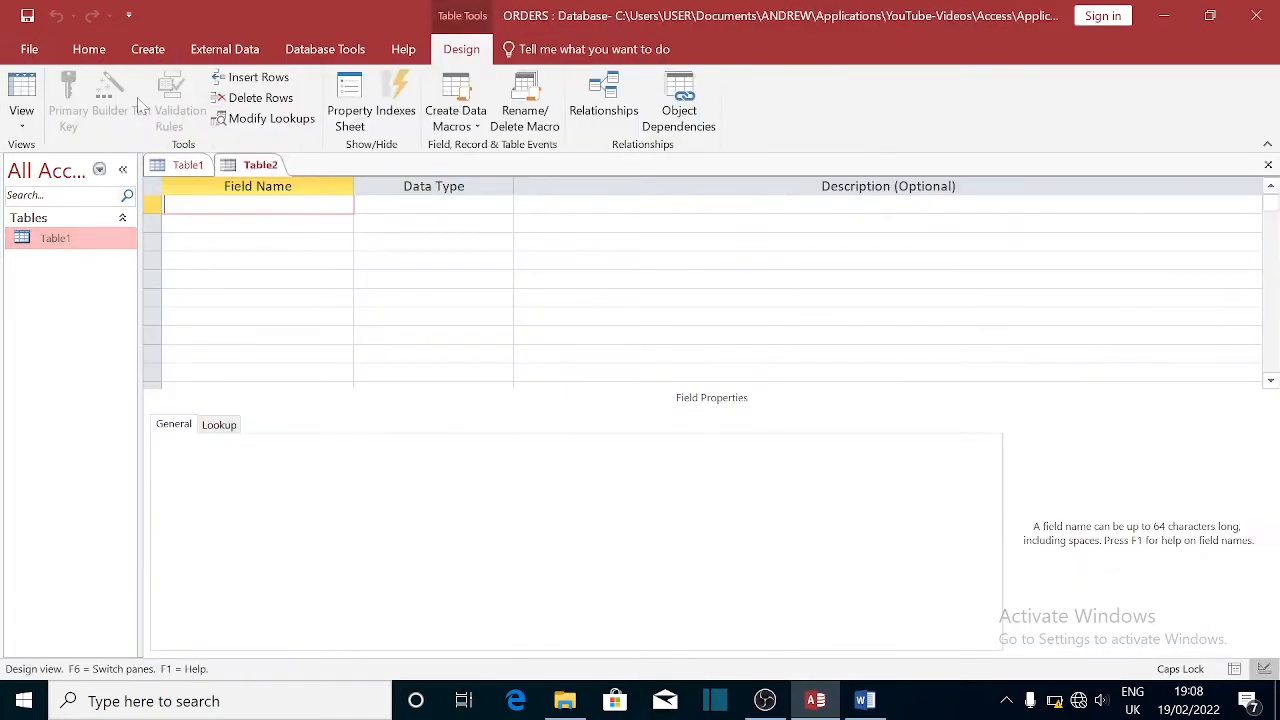
{"action": "left_click", "coordinate": [240, 223]}
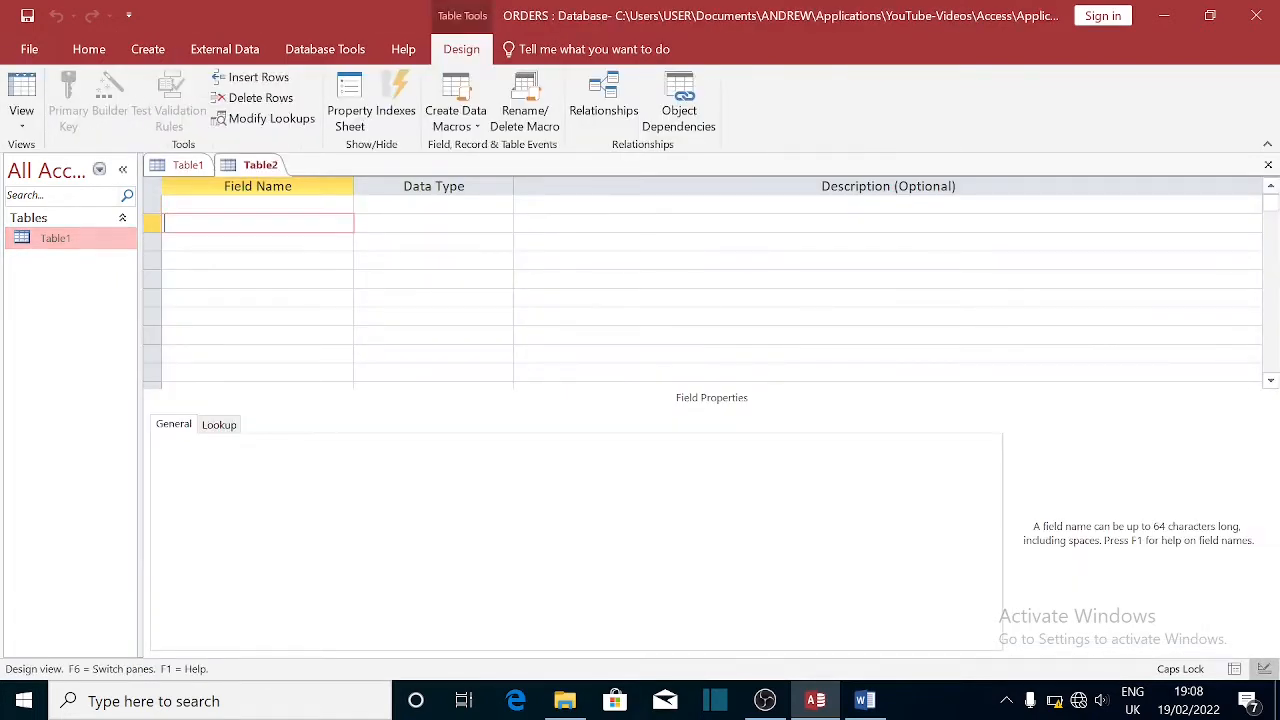
{"action": "left_click", "coordinate": [188, 166]}
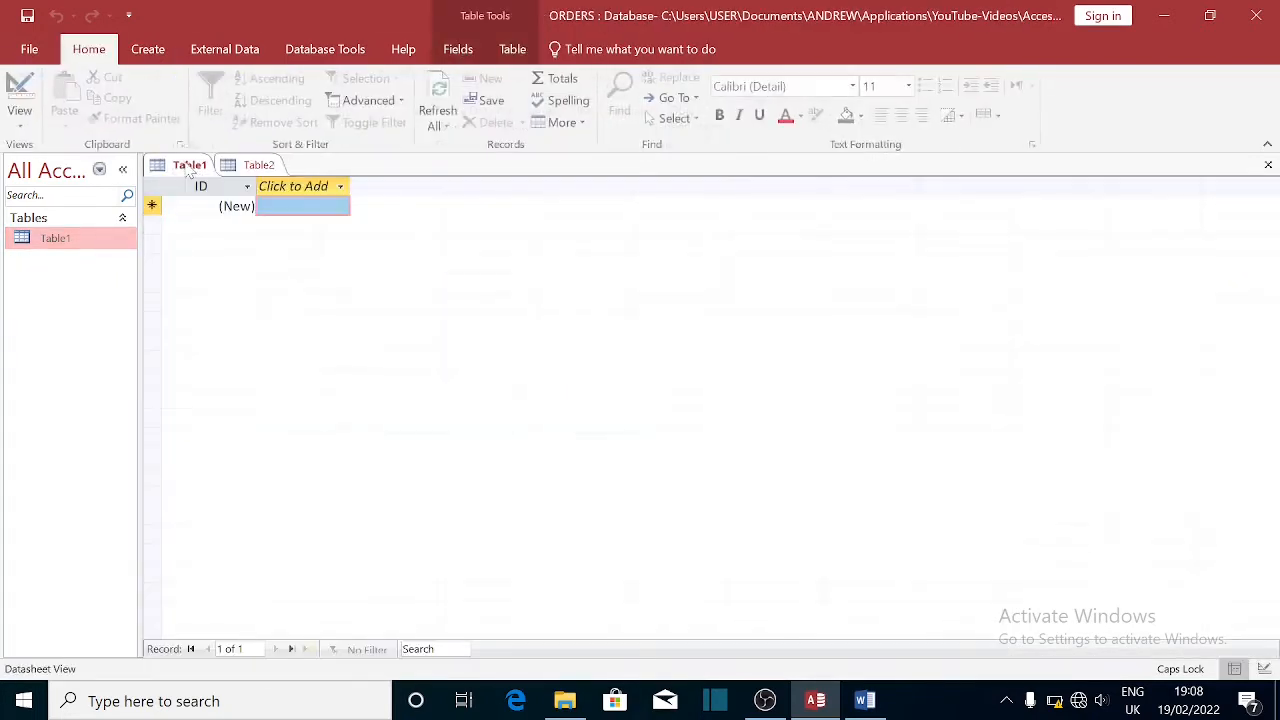
{"action": "right_click", "coordinate": [187, 167]}
{"action": "left_click", "coordinate": [250, 251]}
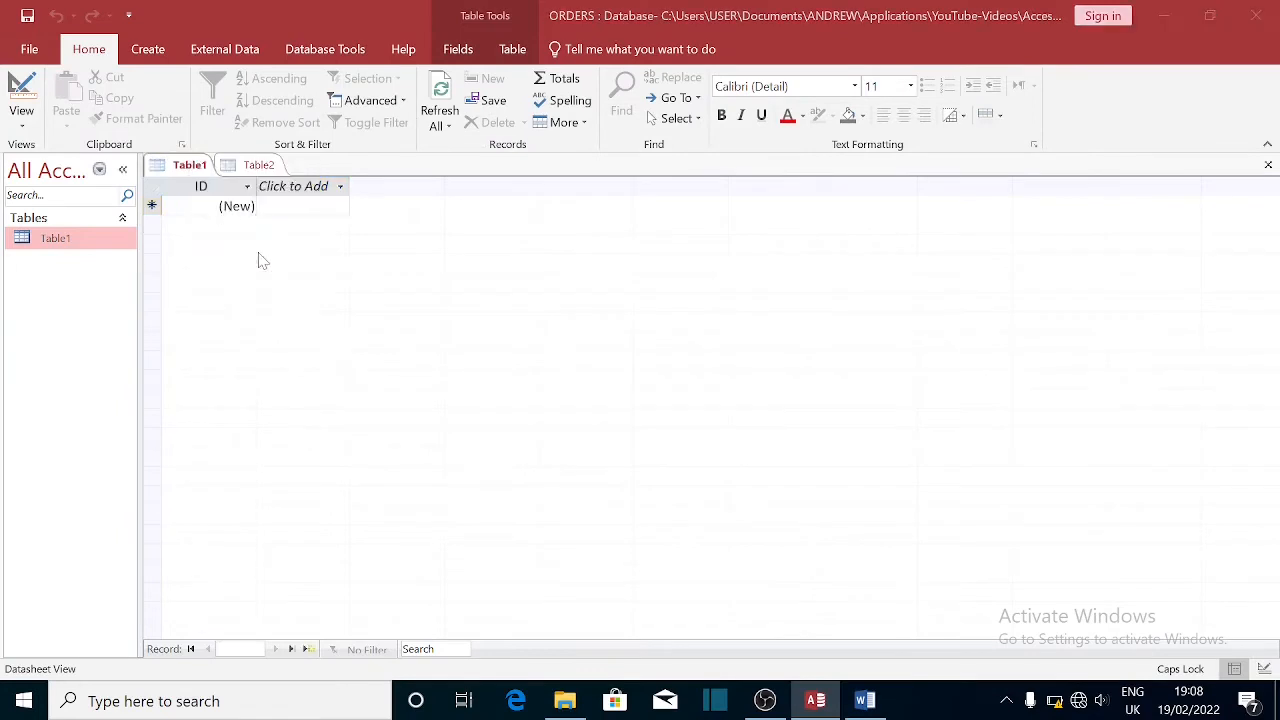
- Save Table1 under its name, close its design, and return to Table2's first field
{"action": "left_click", "coordinate": [643, 284]}
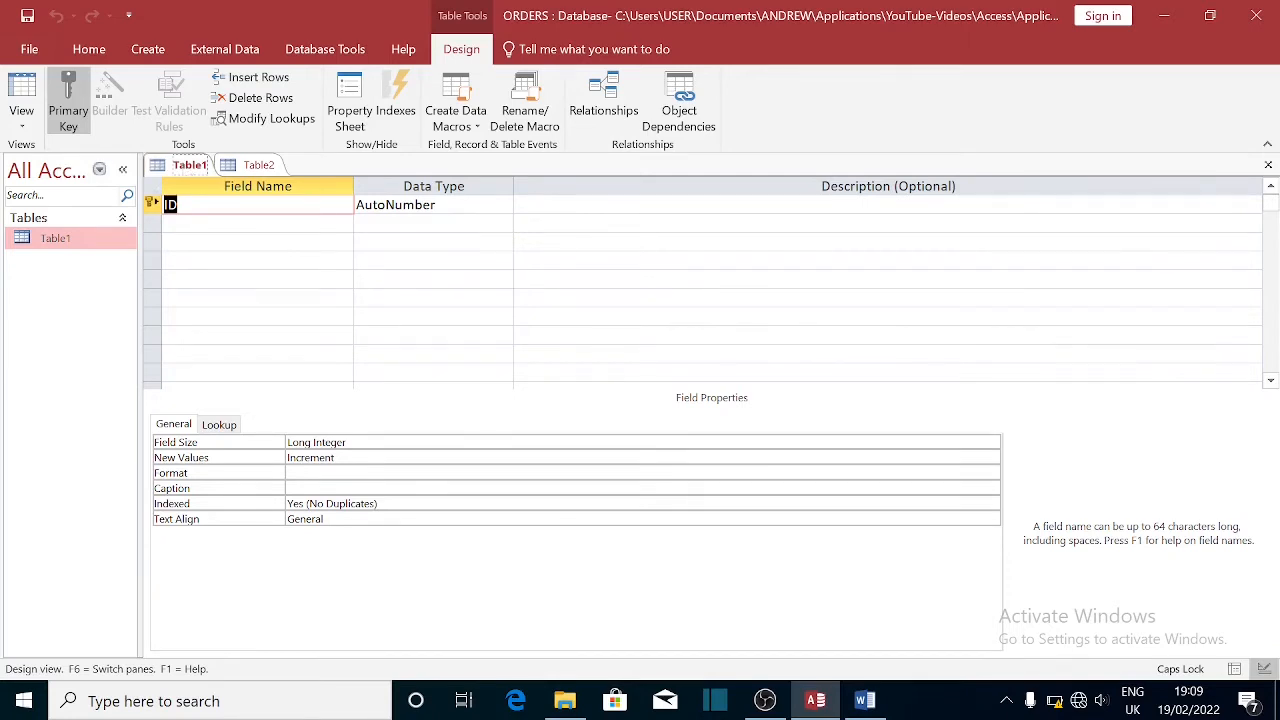
{"action": "left_click", "coordinate": [1268, 164]}
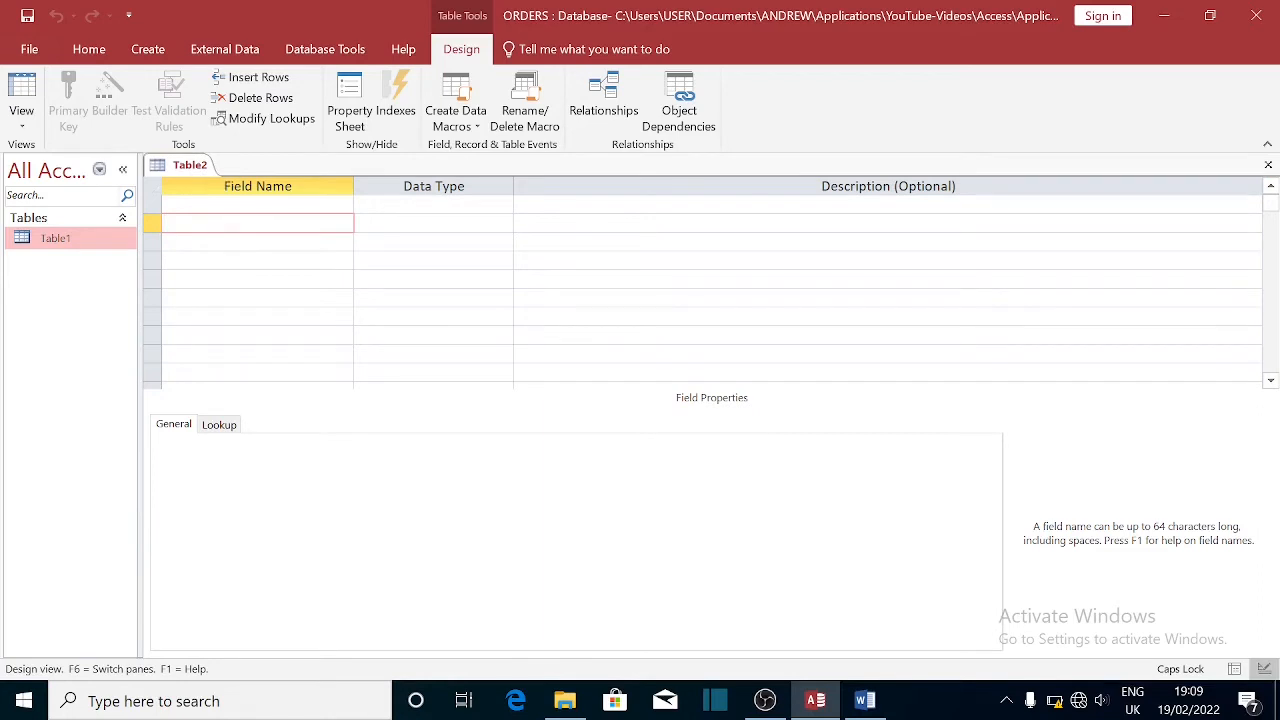
{"action": "left_click", "coordinate": [258, 204]}
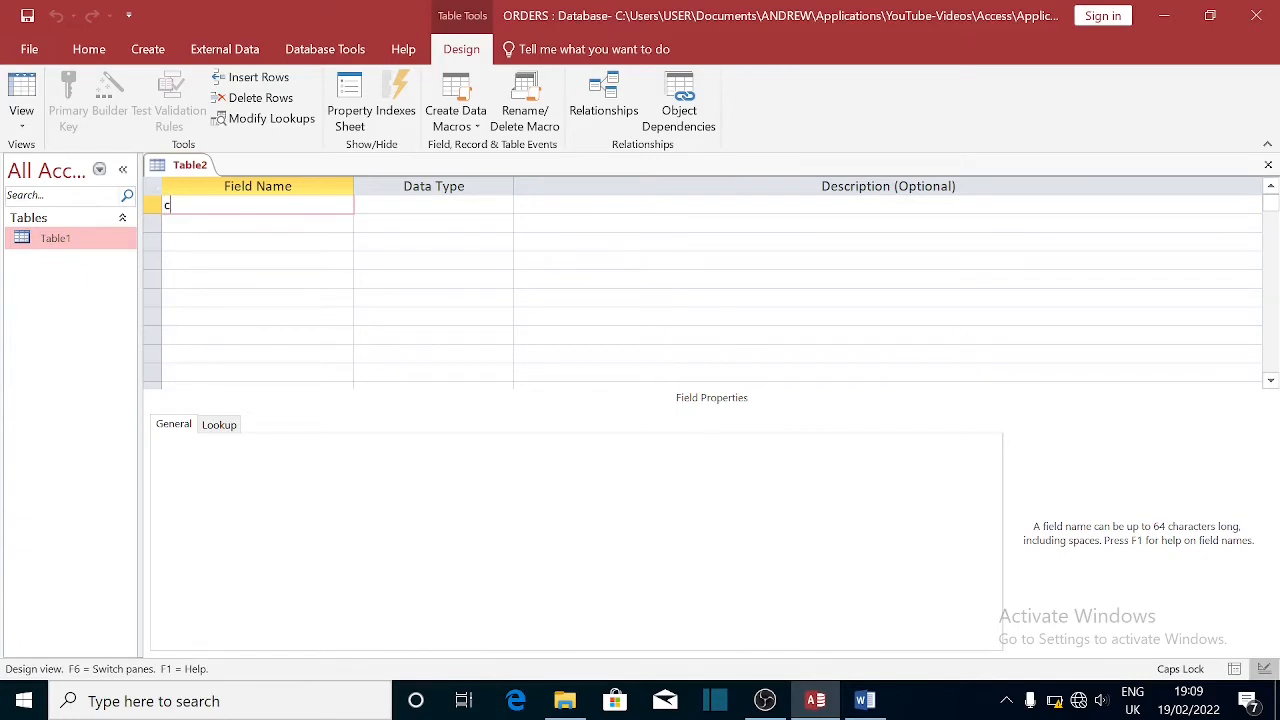
- Make Table2's first field CustomerID with the AutoNumber data type
{"action": "key", "text": "Caps_Lock"}
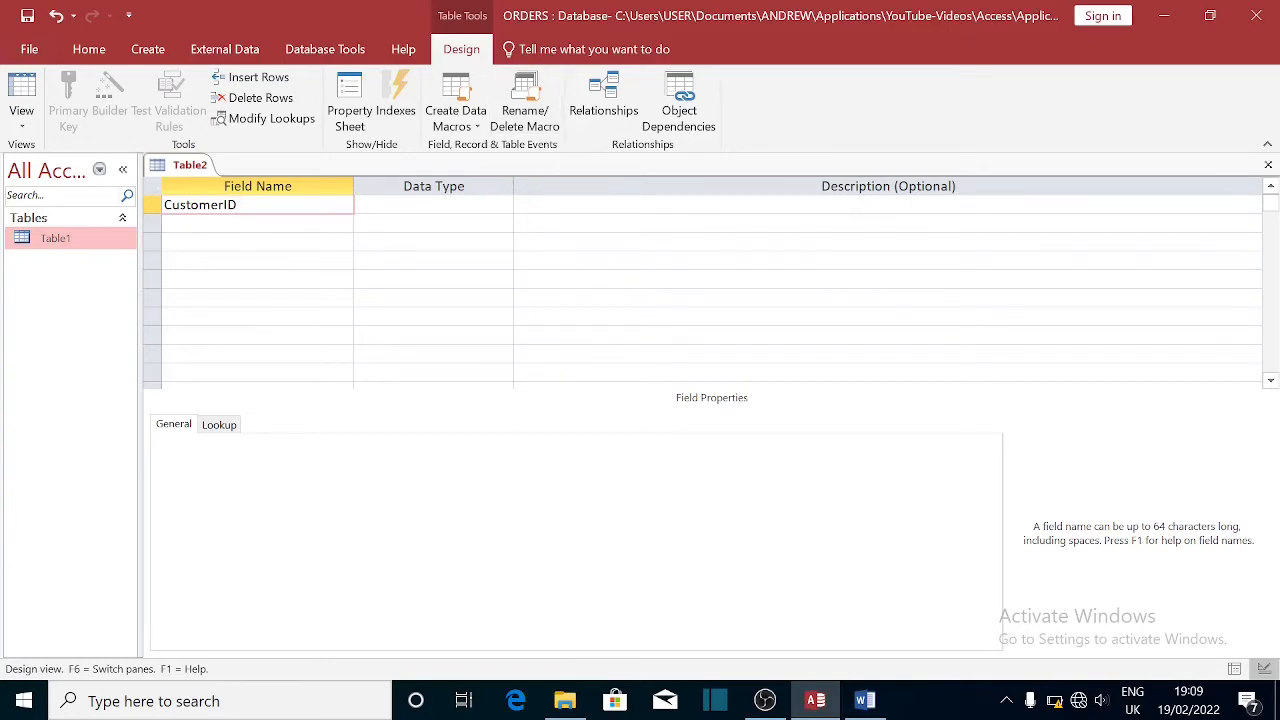
{"action": "left_click", "coordinate": [487, 206]}
{"action": "left_click", "coordinate": [503, 204]}
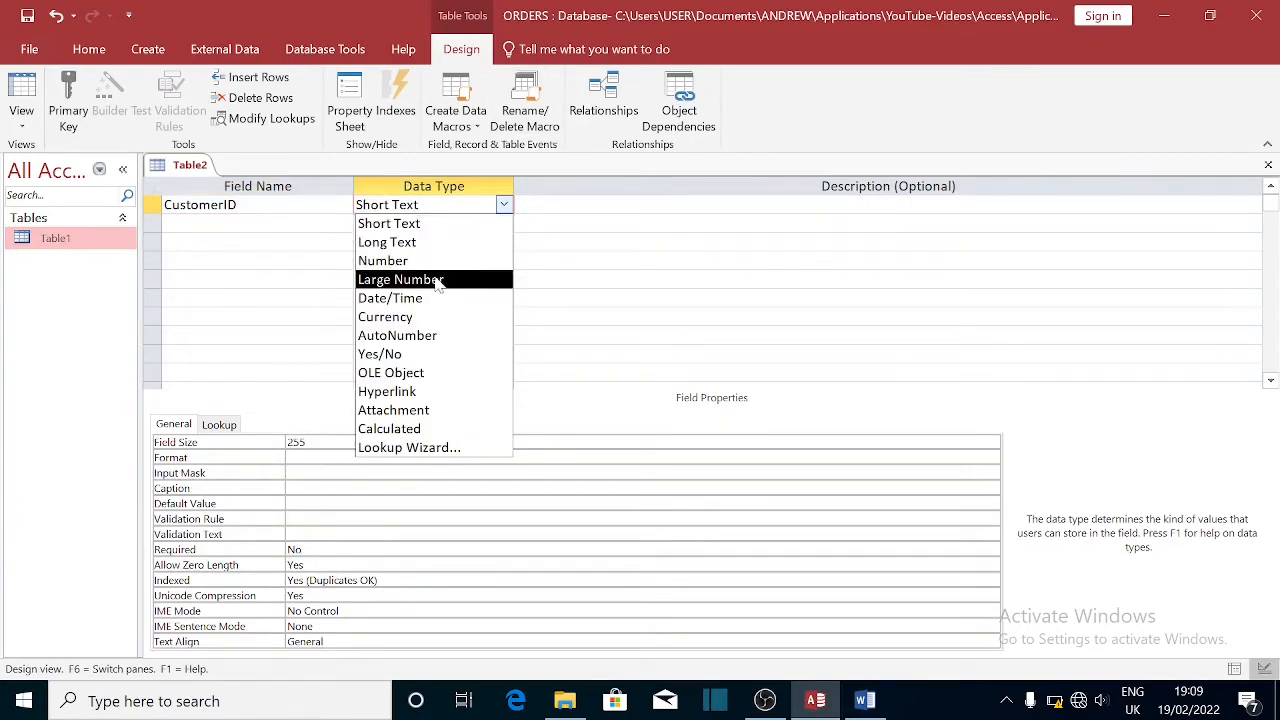
{"action": "left_click", "coordinate": [460, 337]}
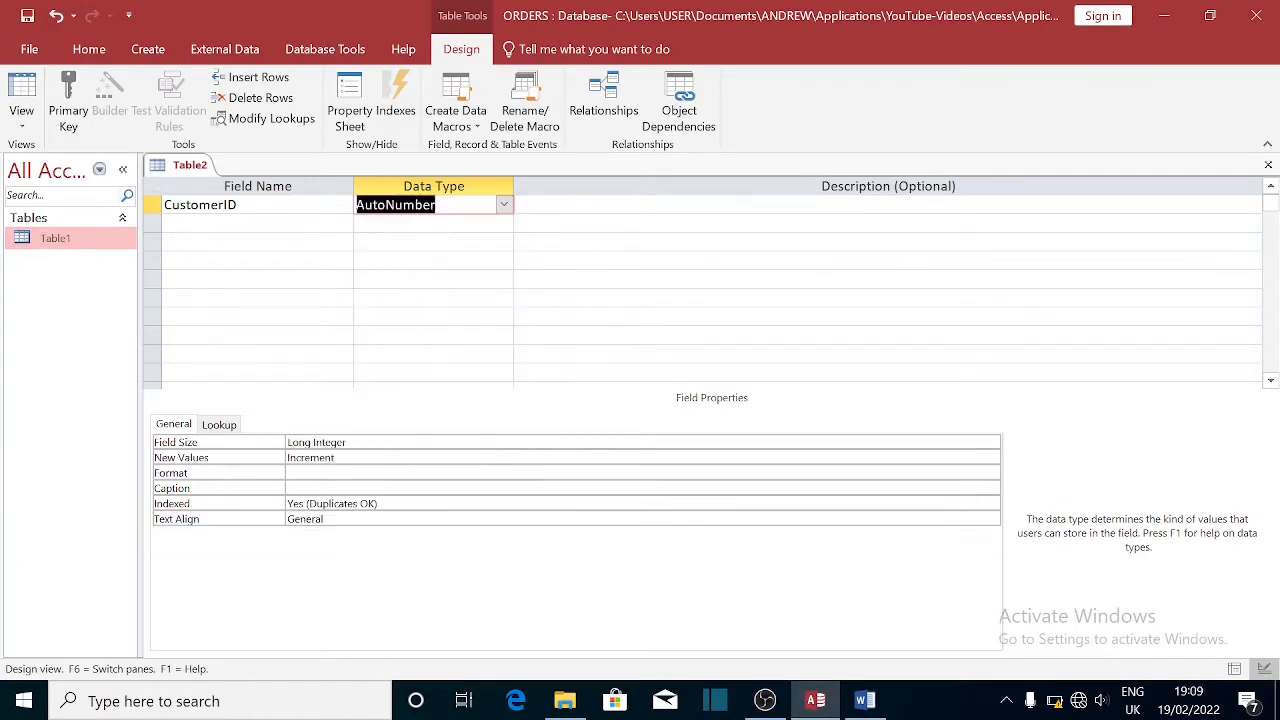
{"action": "key", "text": "Tab"}
{"action": "key", "text": "Tab"}
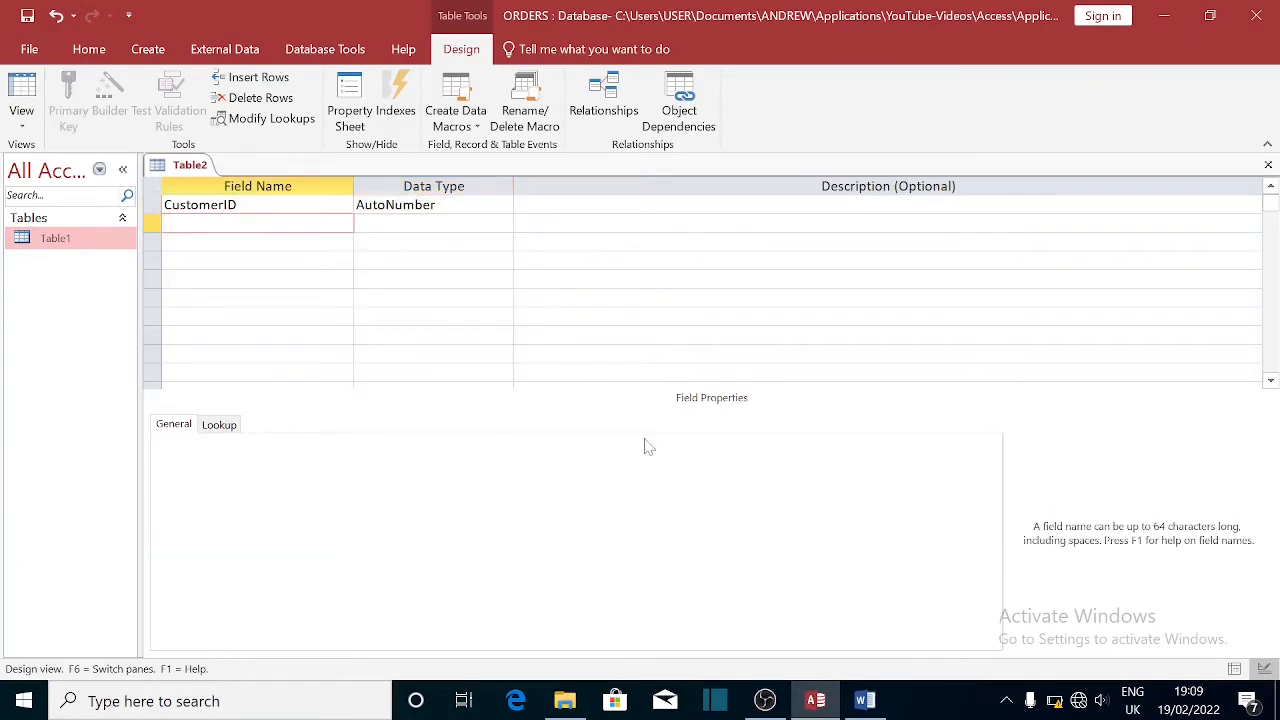
{"action": "left_click", "coordinate": [866, 701]}
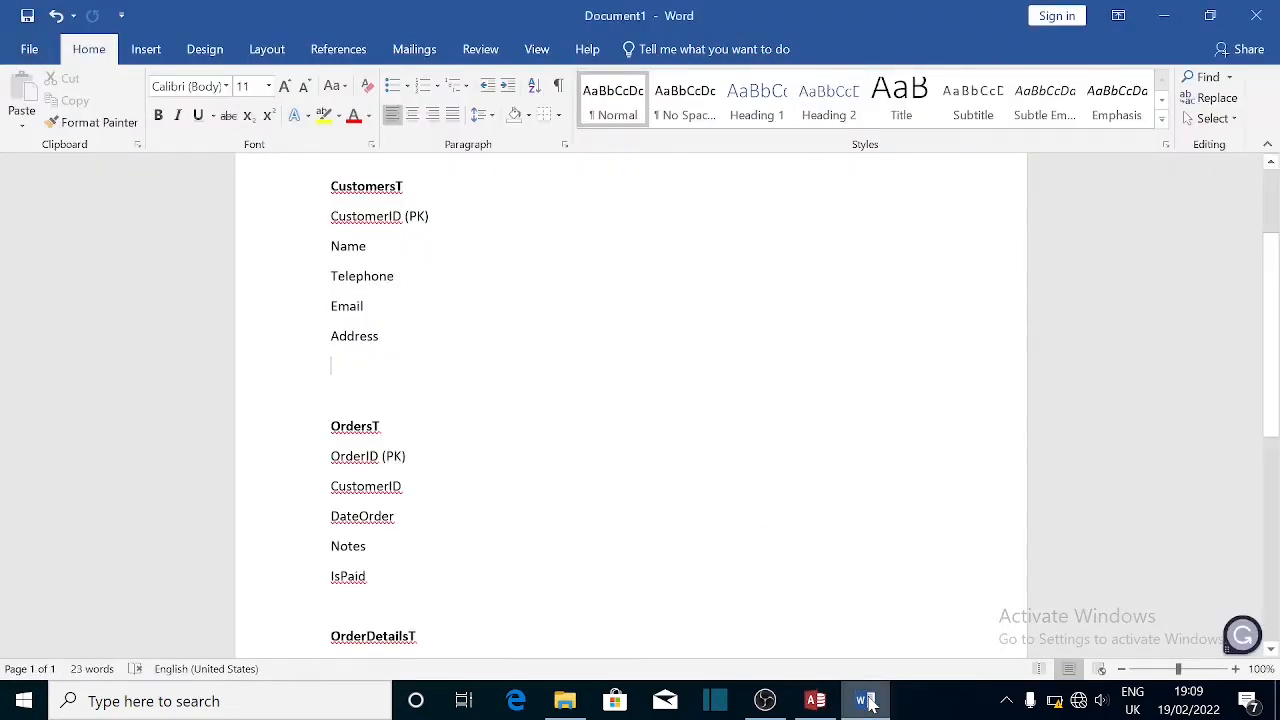
- Add a second Short Text field named Name, accepting the reserved-word warning
{"action": "left_click", "coordinate": [815, 701]}
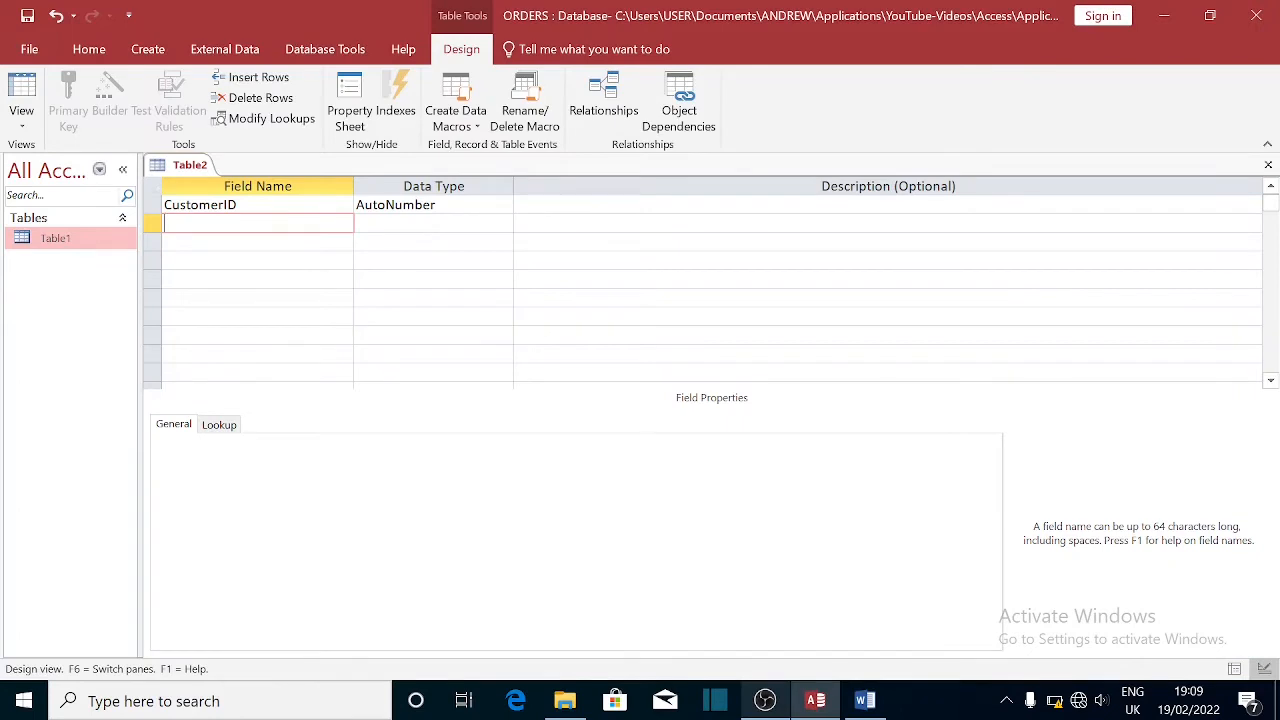
{"action": "type", "text": "ame"}
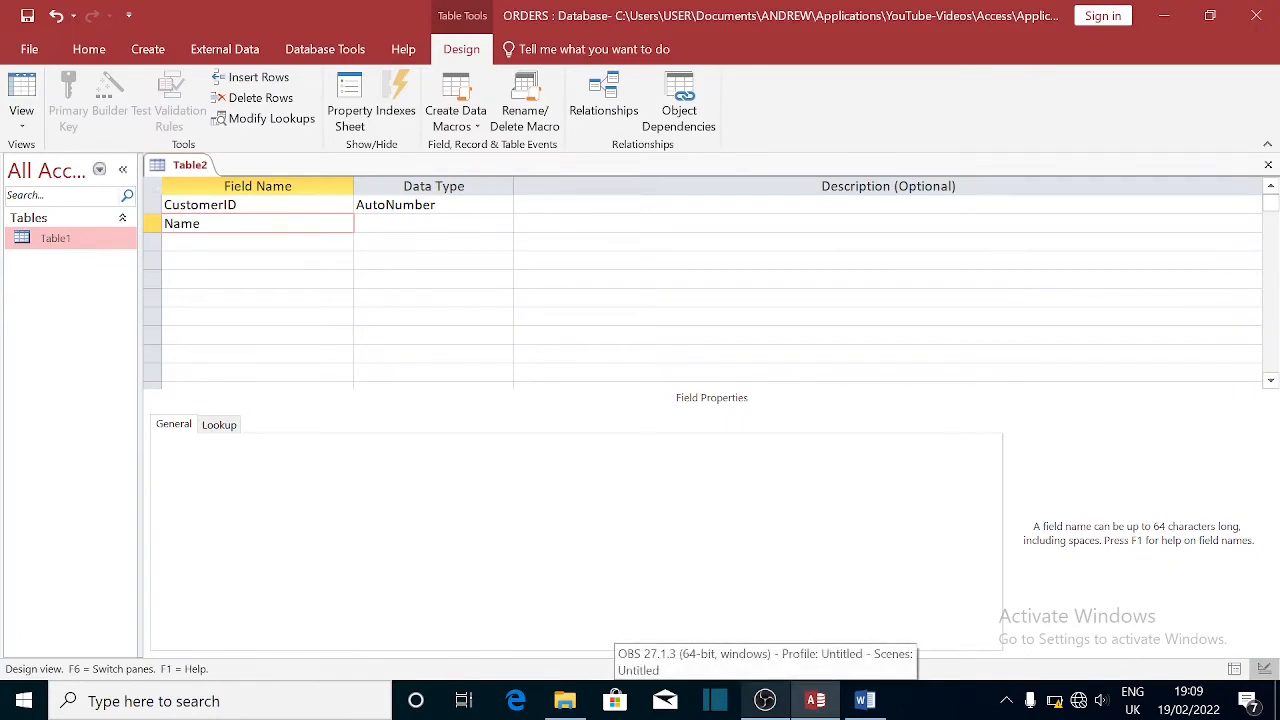
{"action": "key", "text": "Tab"}
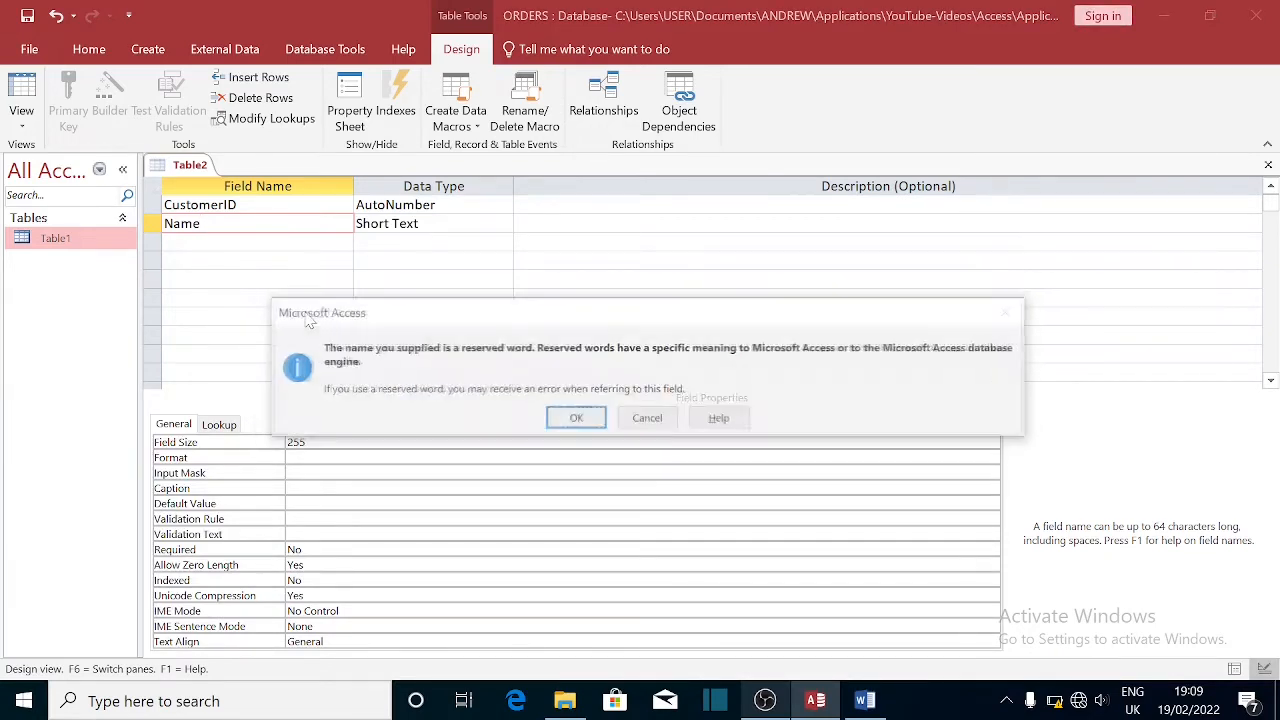
{"action": "key", "text": "Return"}
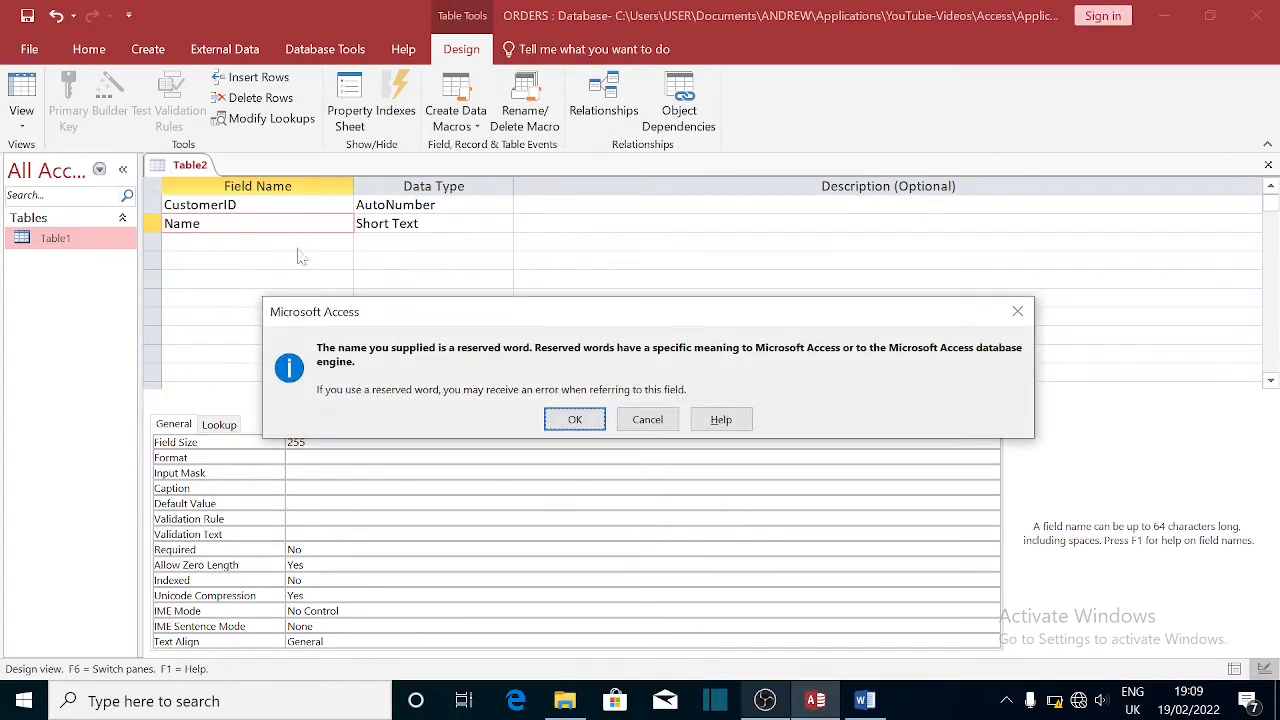
{"action": "left_click", "coordinate": [653, 423]}
{"action": "left_click", "coordinate": [648, 424]}
{"action": "left_click", "coordinate": [253, 241]}
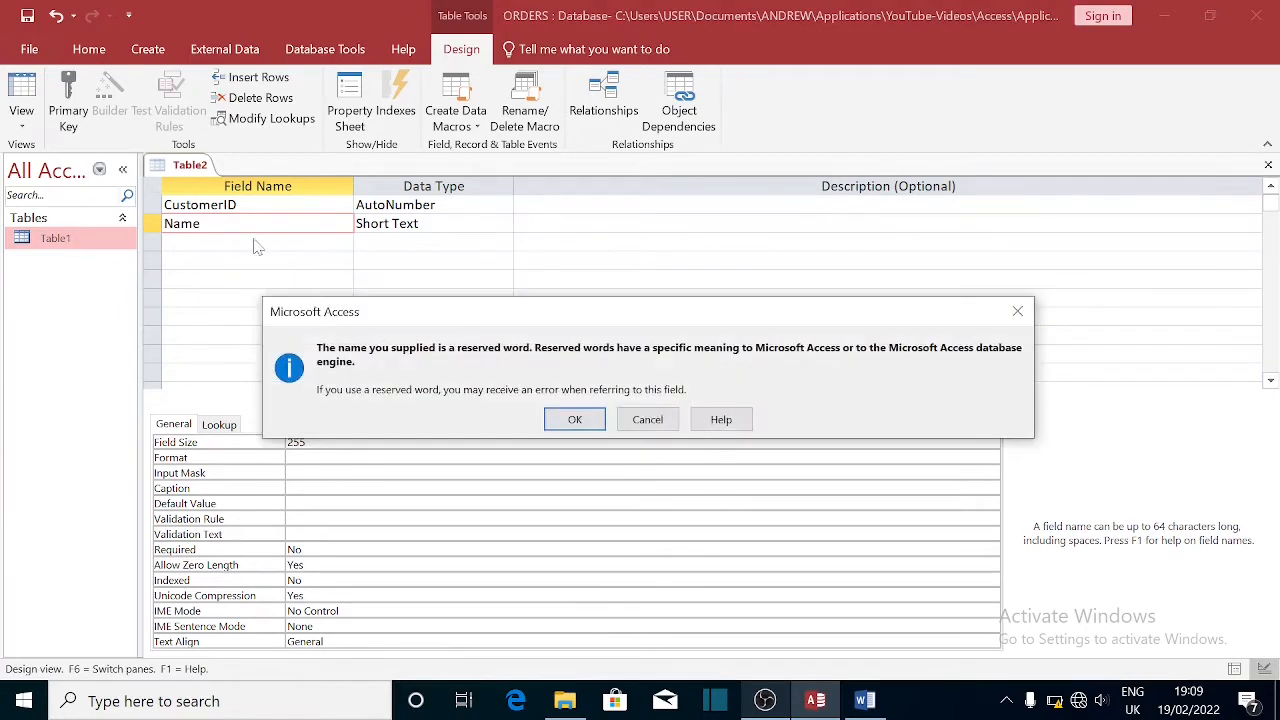
{"action": "left_click", "coordinate": [578, 420]}
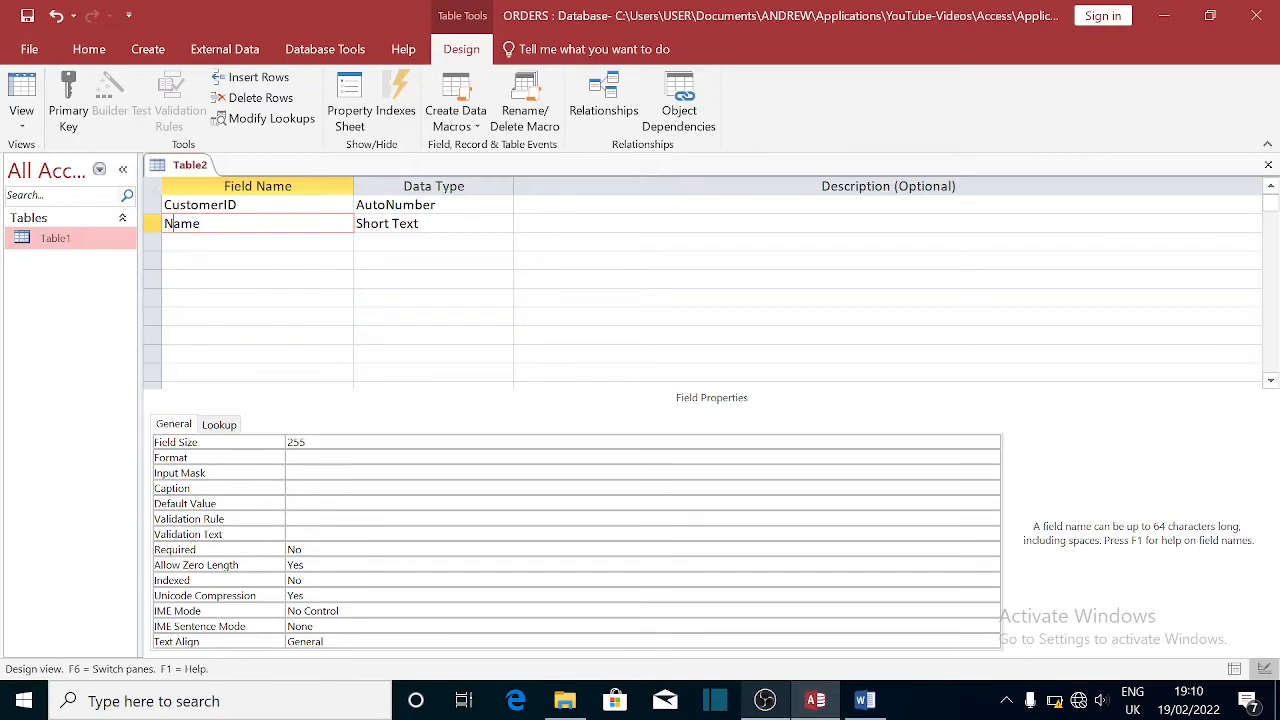
- Rename Name to CustomerName and add a Short Text Telephone field
{"action": "type", "text": "Customer"}
{"action": "key", "text": "Down"}
{"action": "left_click", "coordinate": [866, 701]}
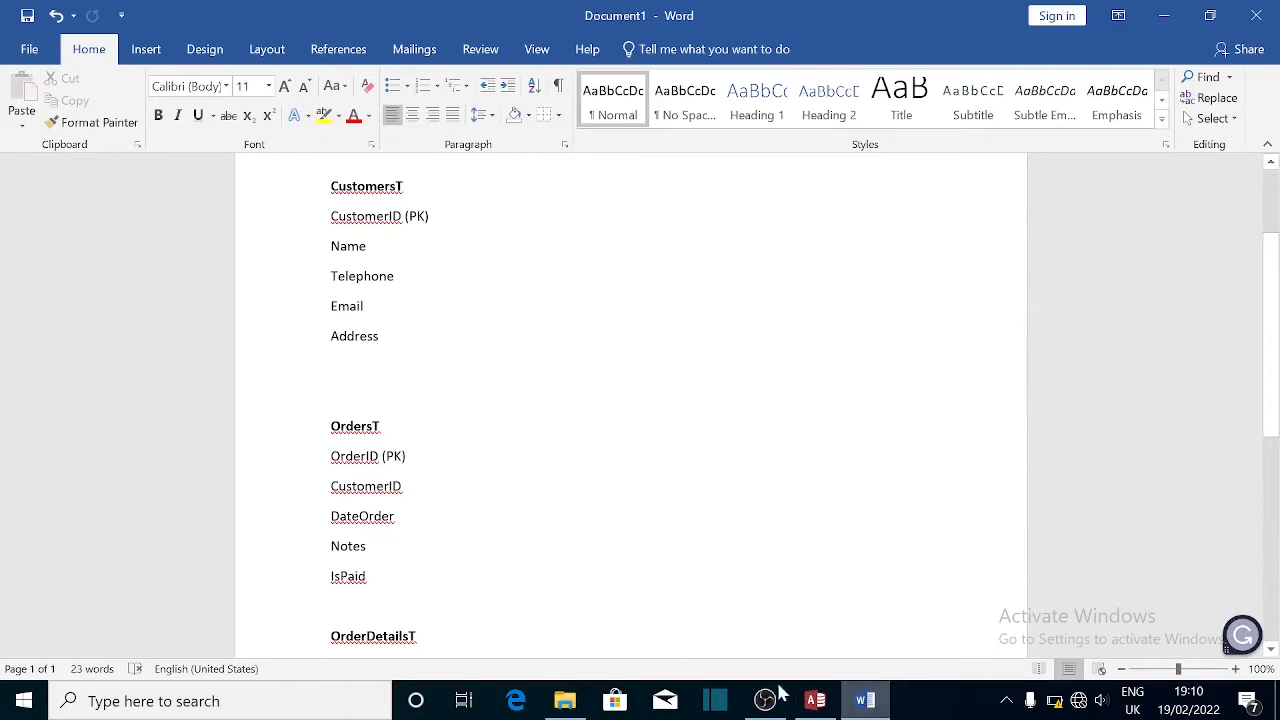
{"action": "left_click", "coordinate": [820, 704]}
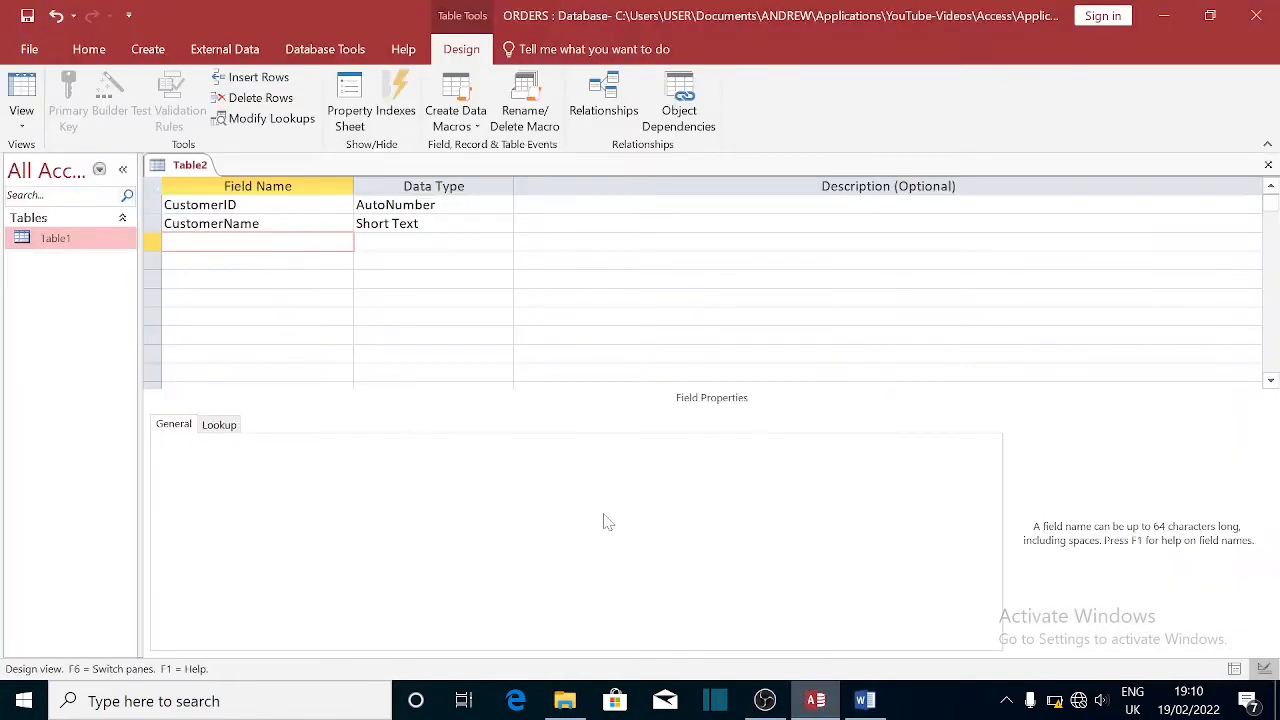
{"action": "type", "text": "Telephone"}
{"action": "key", "text": "Tab"}
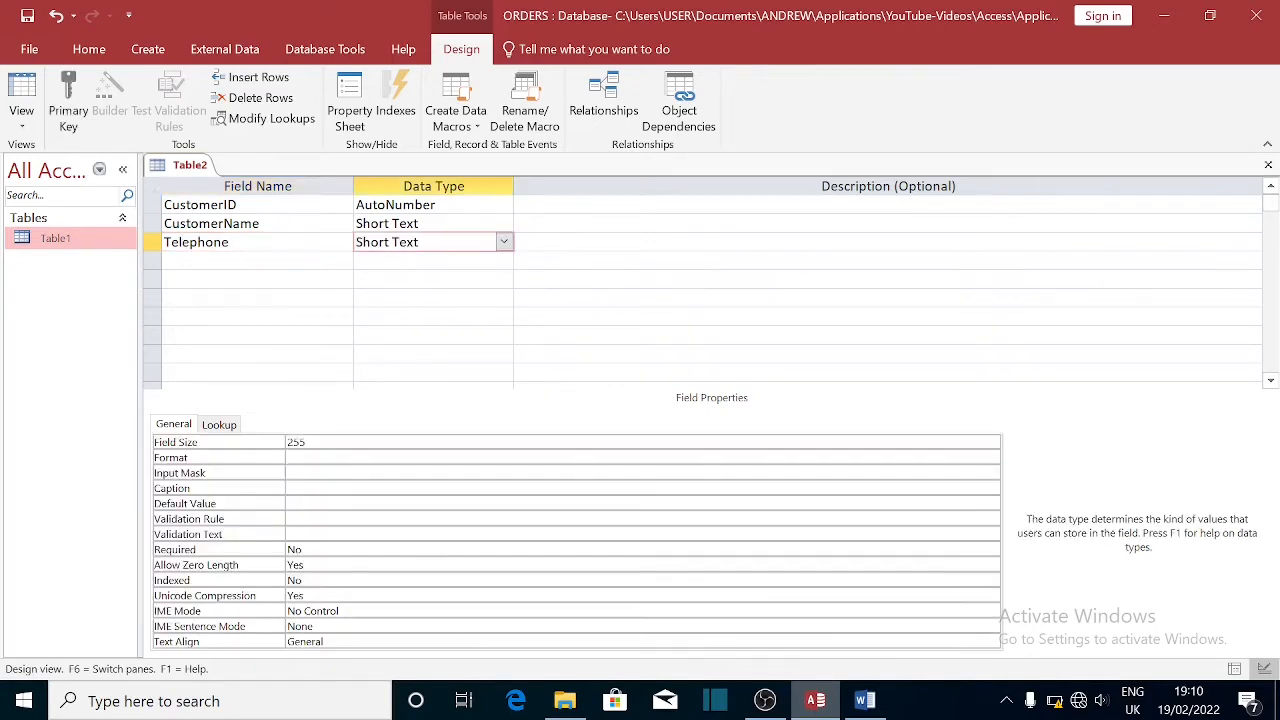
{"action": "key", "text": "Tab"}
{"action": "key", "text": "Tab"}
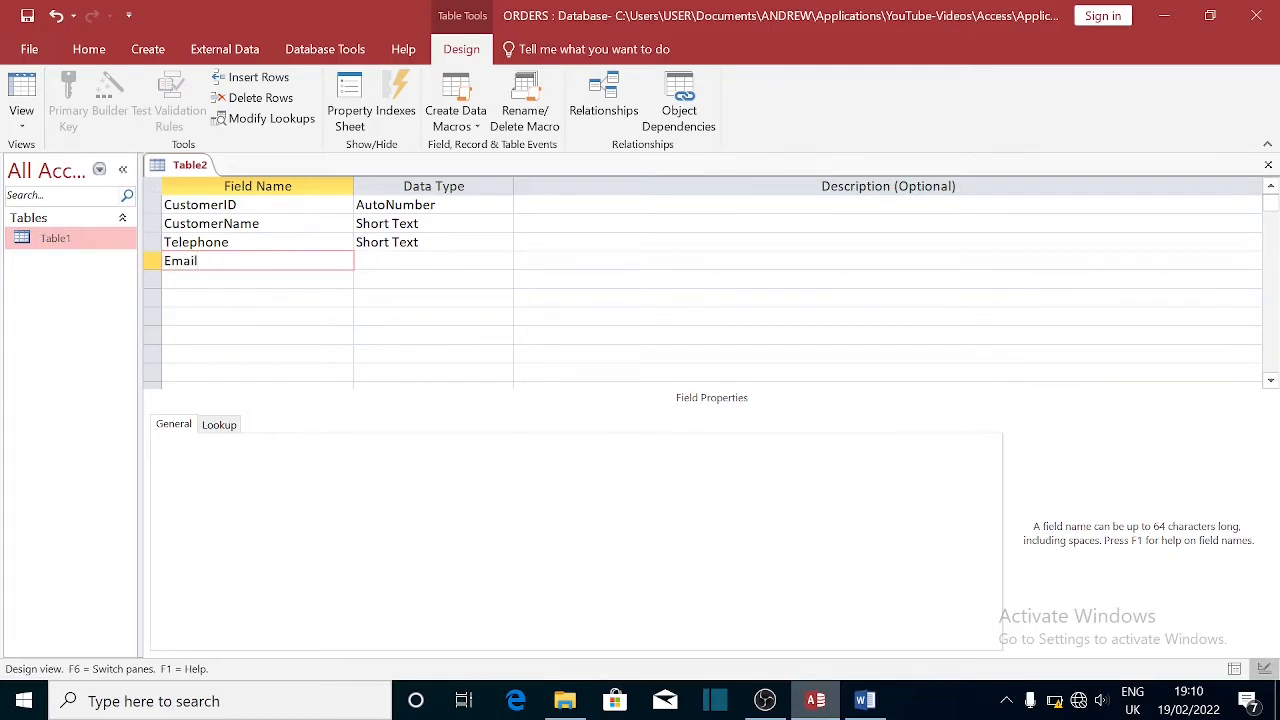
- Add Email and Address fields, both Short Text
{"action": "key", "text": "Tab"}
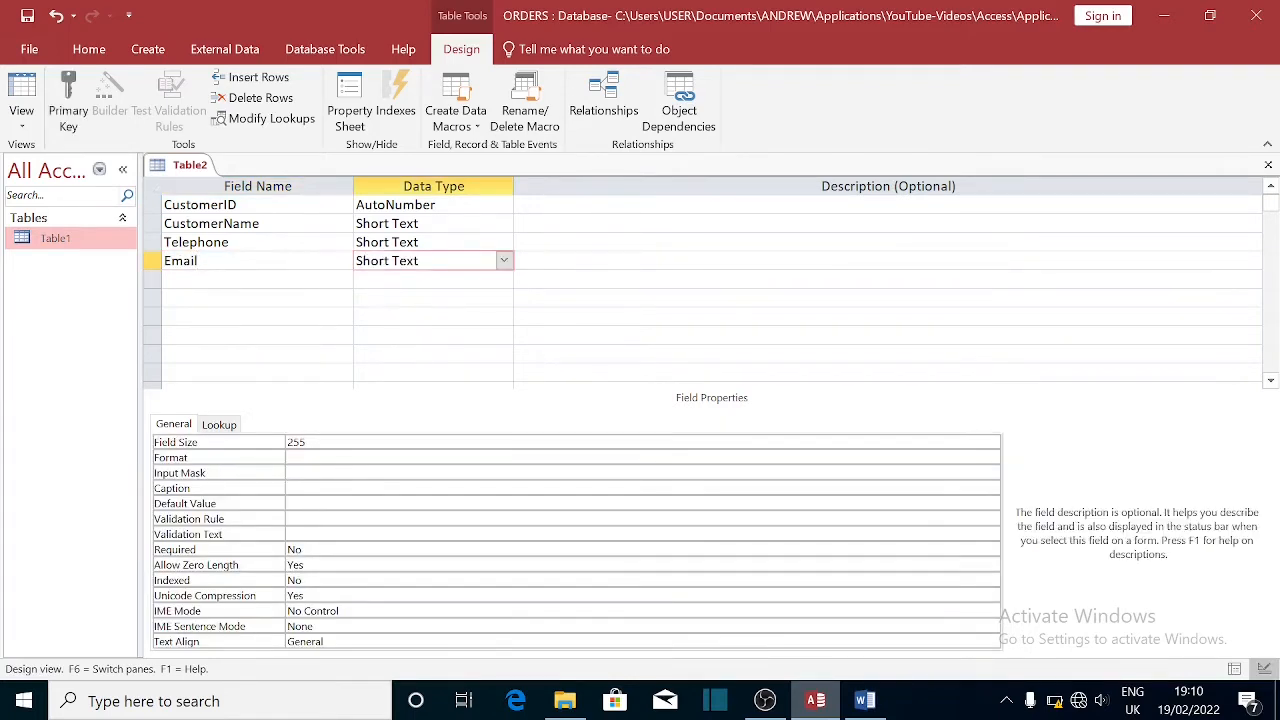
{"action": "key", "text": "Tab"}
{"action": "key", "text": "shift+Tab"}
{"action": "key", "text": "shift+Tab"}
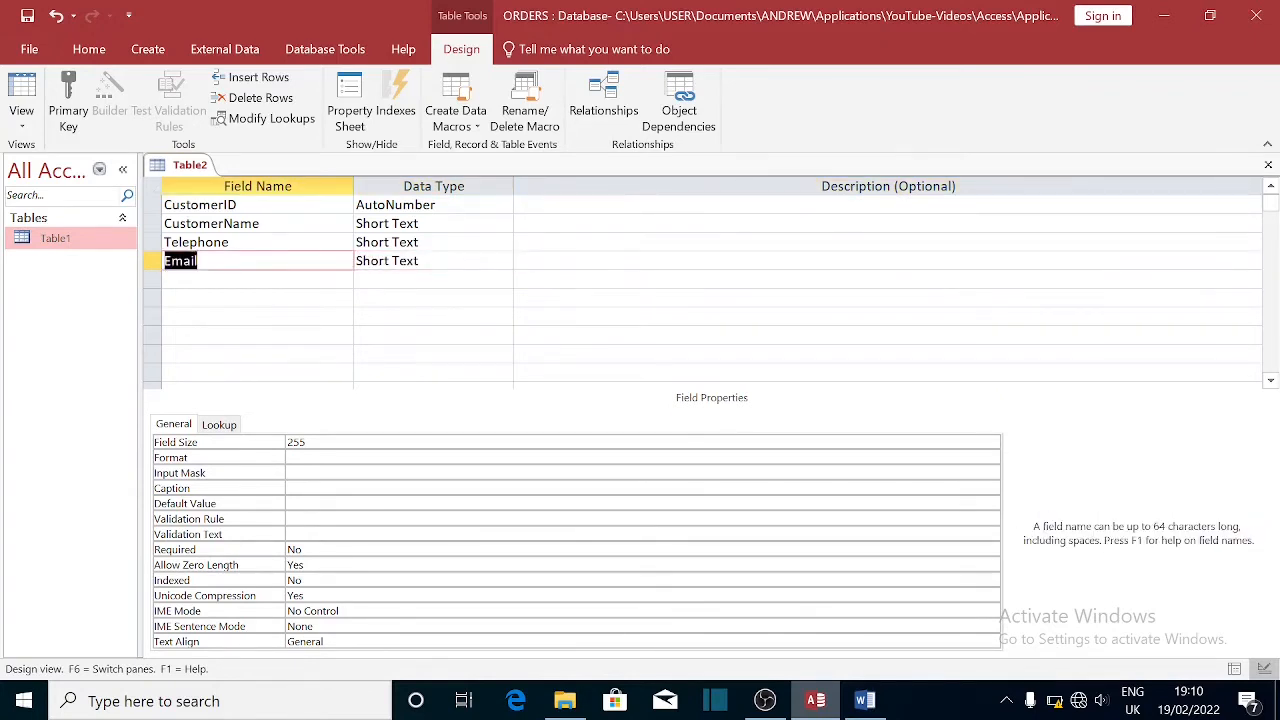
{"action": "key", "text": "Down"}
{"action": "type", "text": "Addr"}
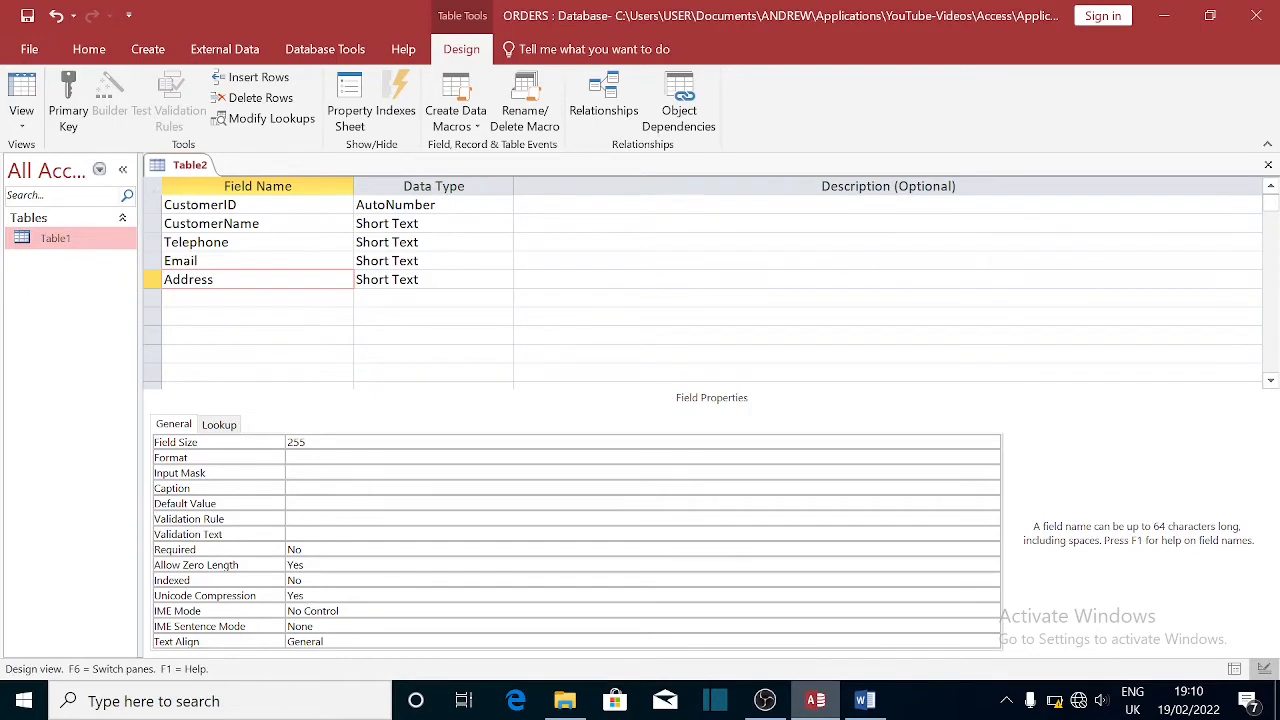
{"action": "left_click", "coordinate": [240, 205]}
{"action": "left_click", "coordinate": [432, 261]}
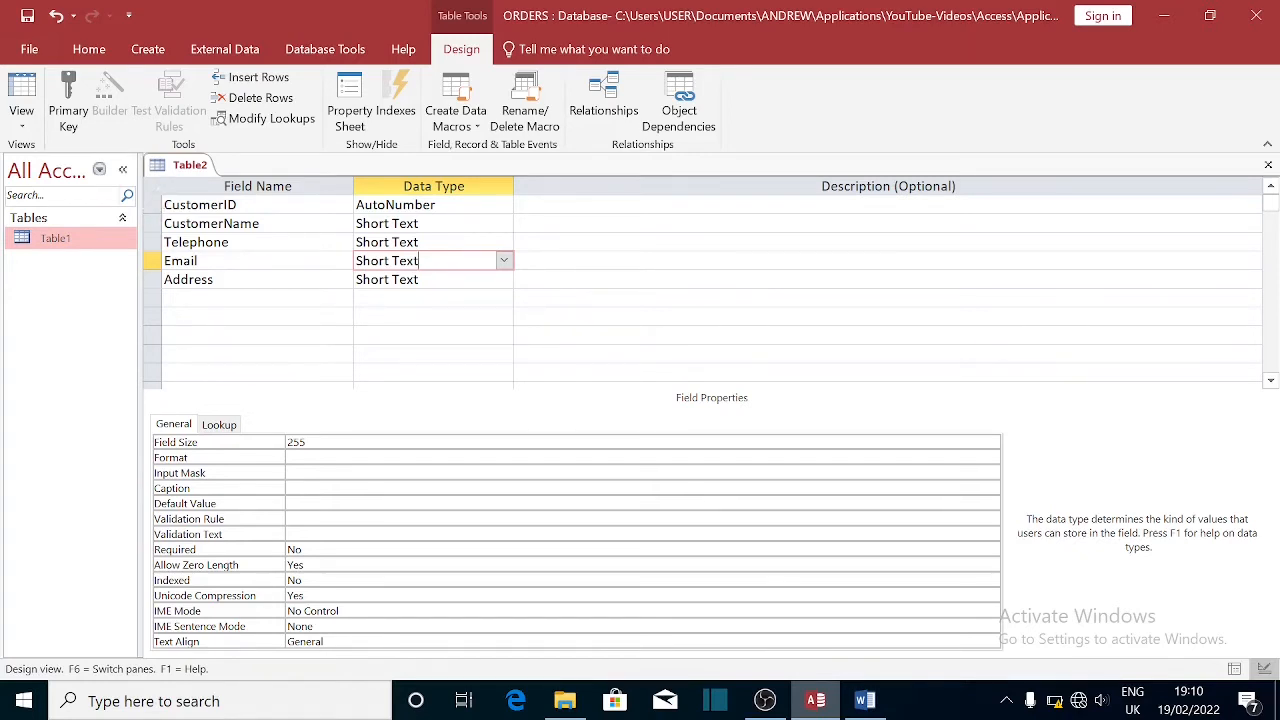
- Save Table2's design as CustomerT, letting Access add the primary key
{"action": "left_click", "coordinate": [1268, 165]}
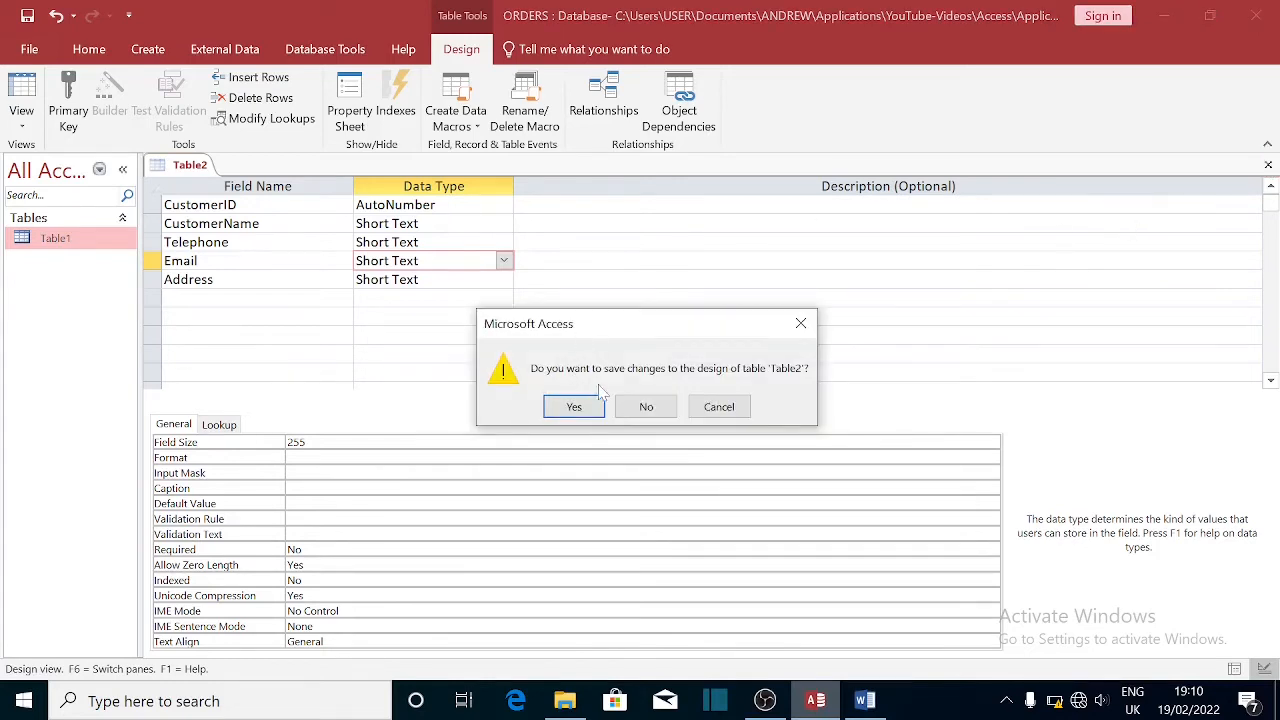
{"action": "left_click", "coordinate": [574, 407]}
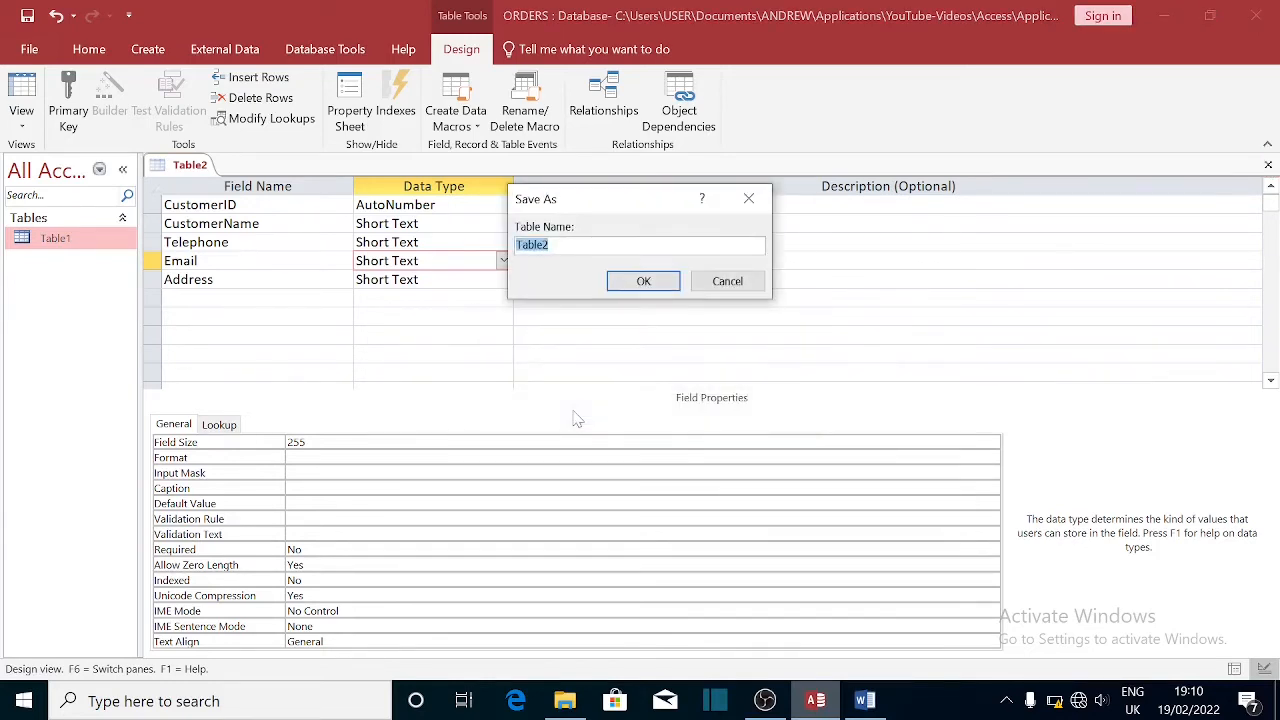
{"action": "type", "text": "C"}
{"action": "type", "text": "ustomer"}
{"action": "type", "text": " I"}
{"action": "left_click", "coordinate": [644, 282]}
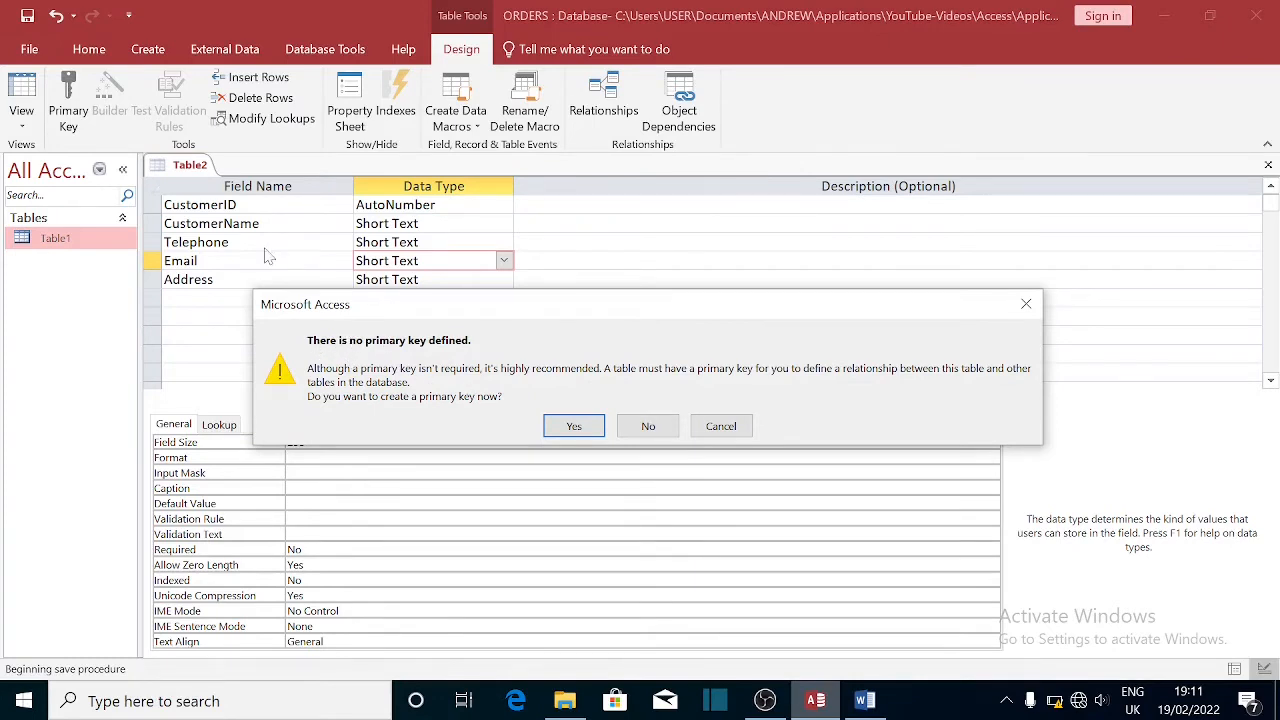
{"action": "left_click", "coordinate": [573, 427]}
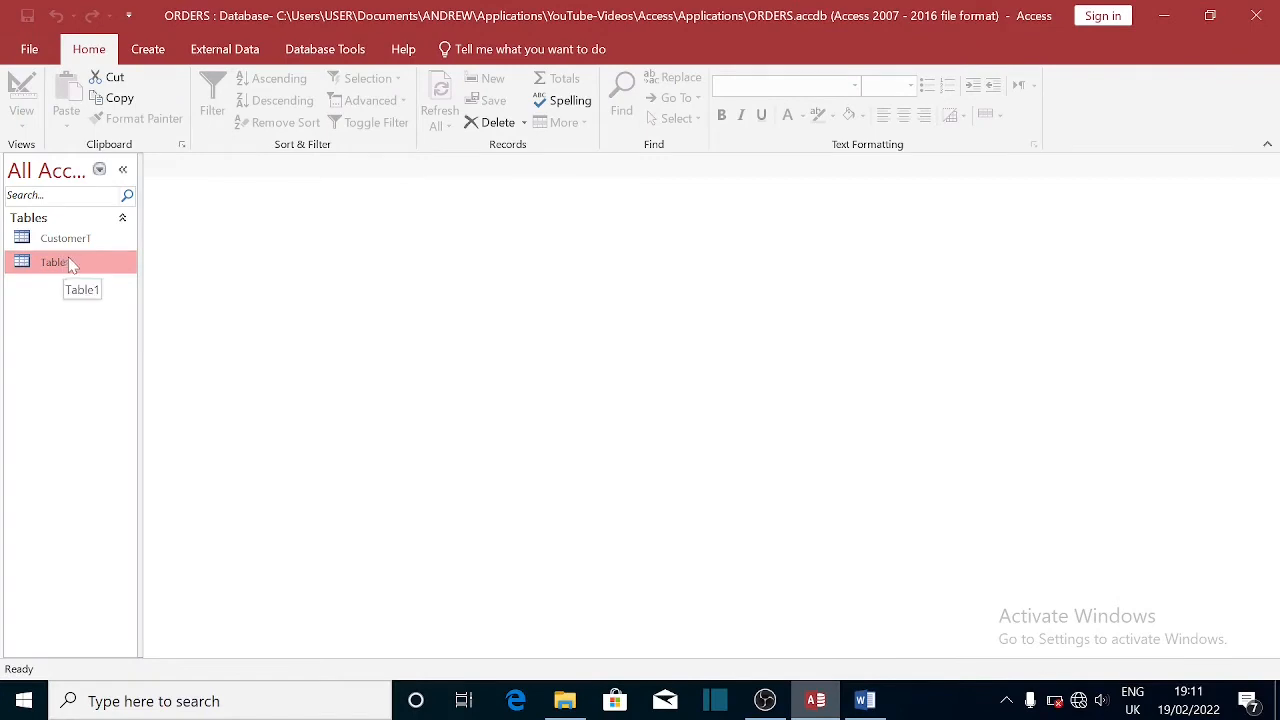
- Delete Table1 from the Navigation Pane and confirm
{"action": "right_click", "coordinate": [21, 301]}
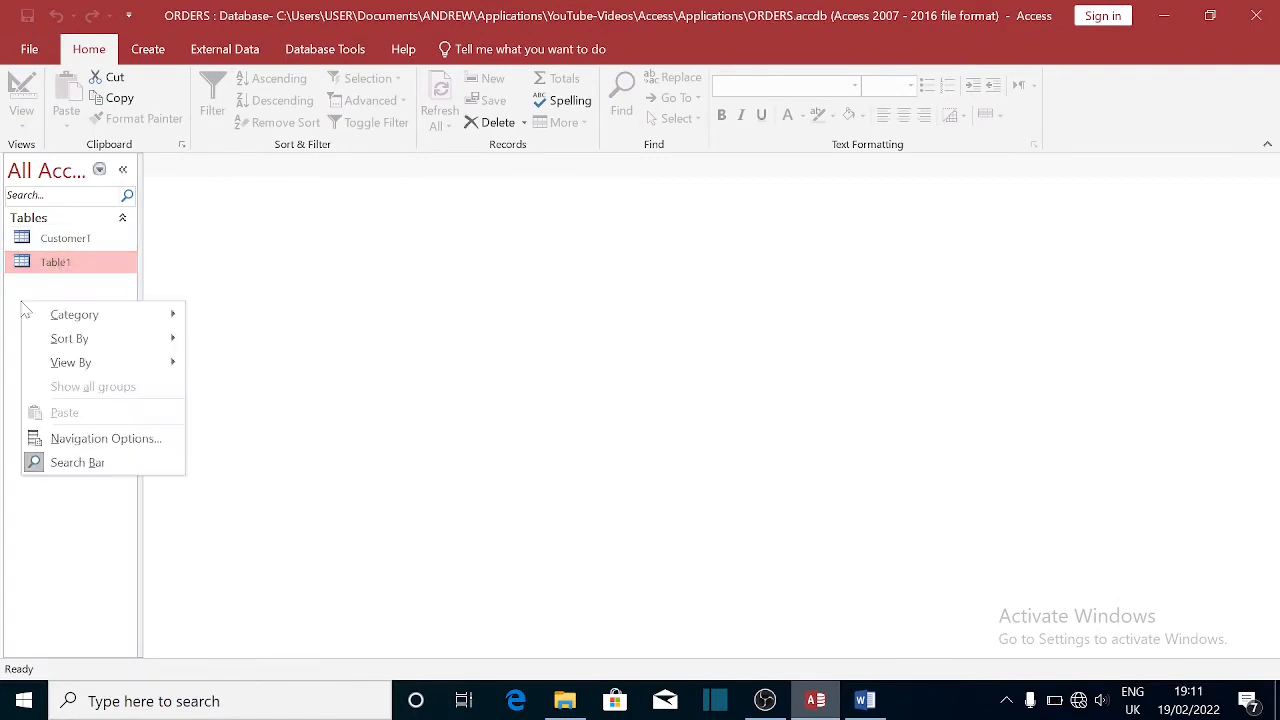
{"action": "right_click", "coordinate": [69, 264]}
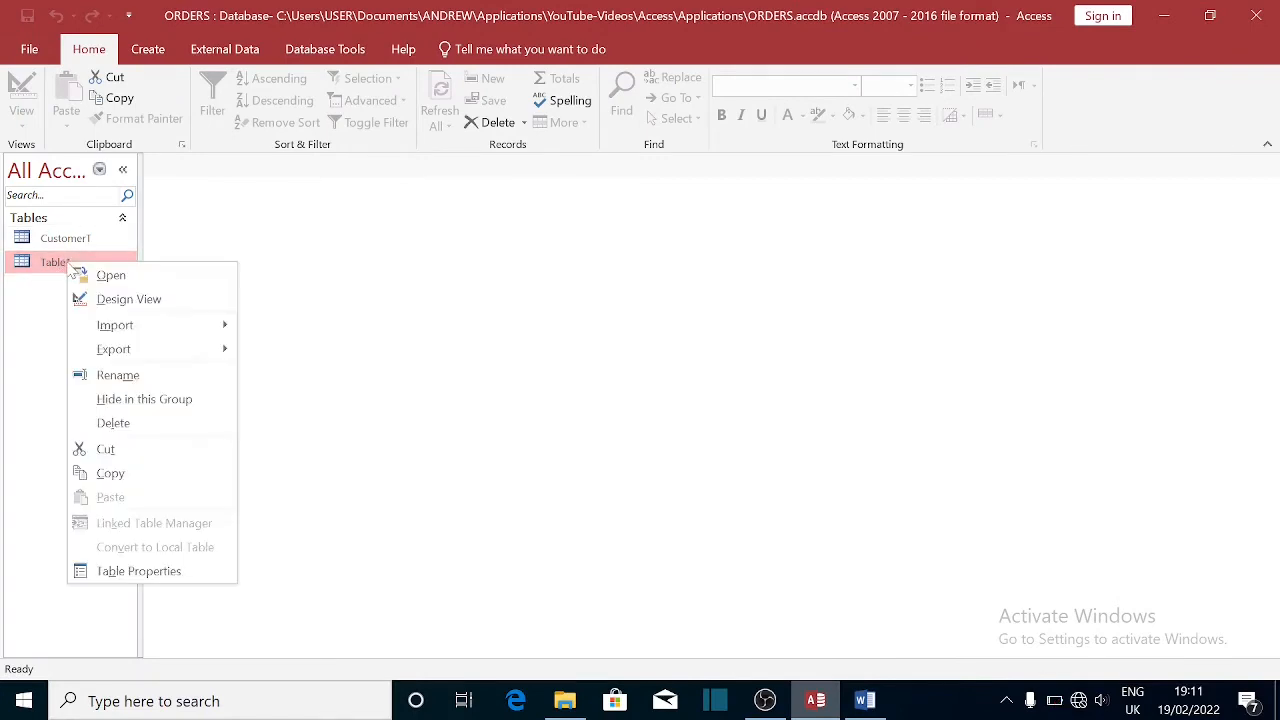
{"action": "left_click", "coordinate": [118, 424]}
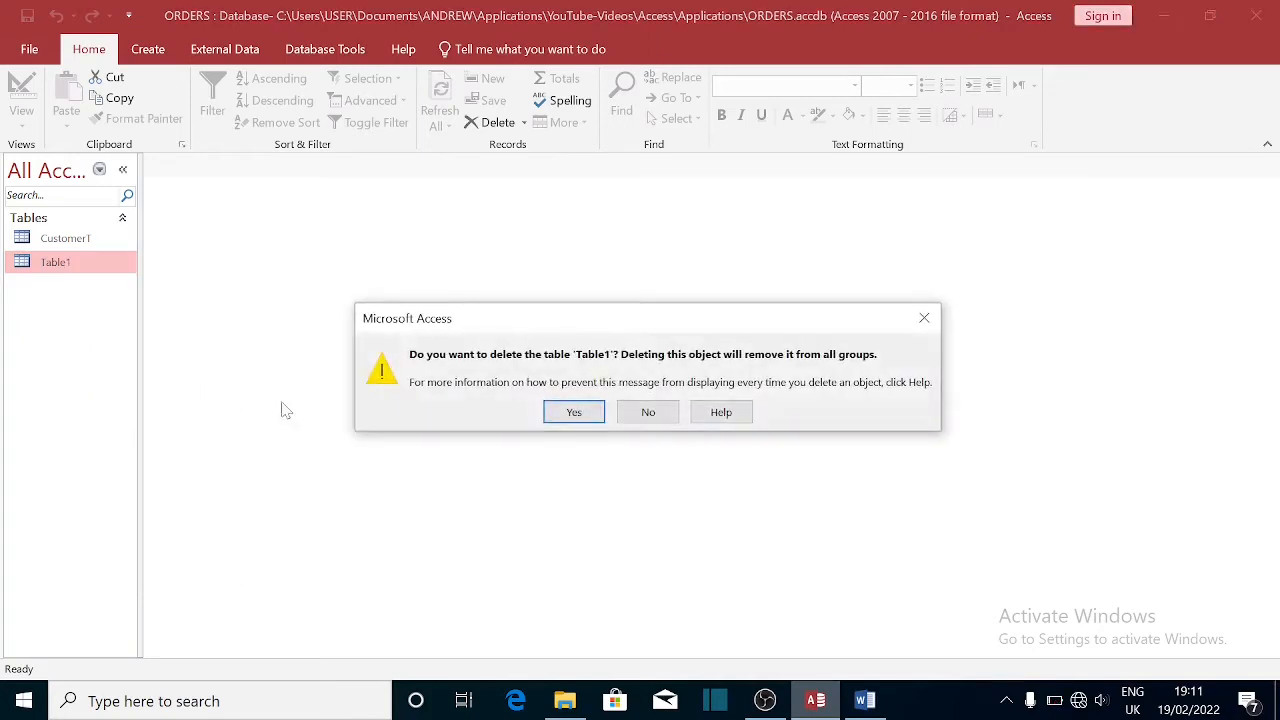
{"action": "left_click", "coordinate": [565, 418]}
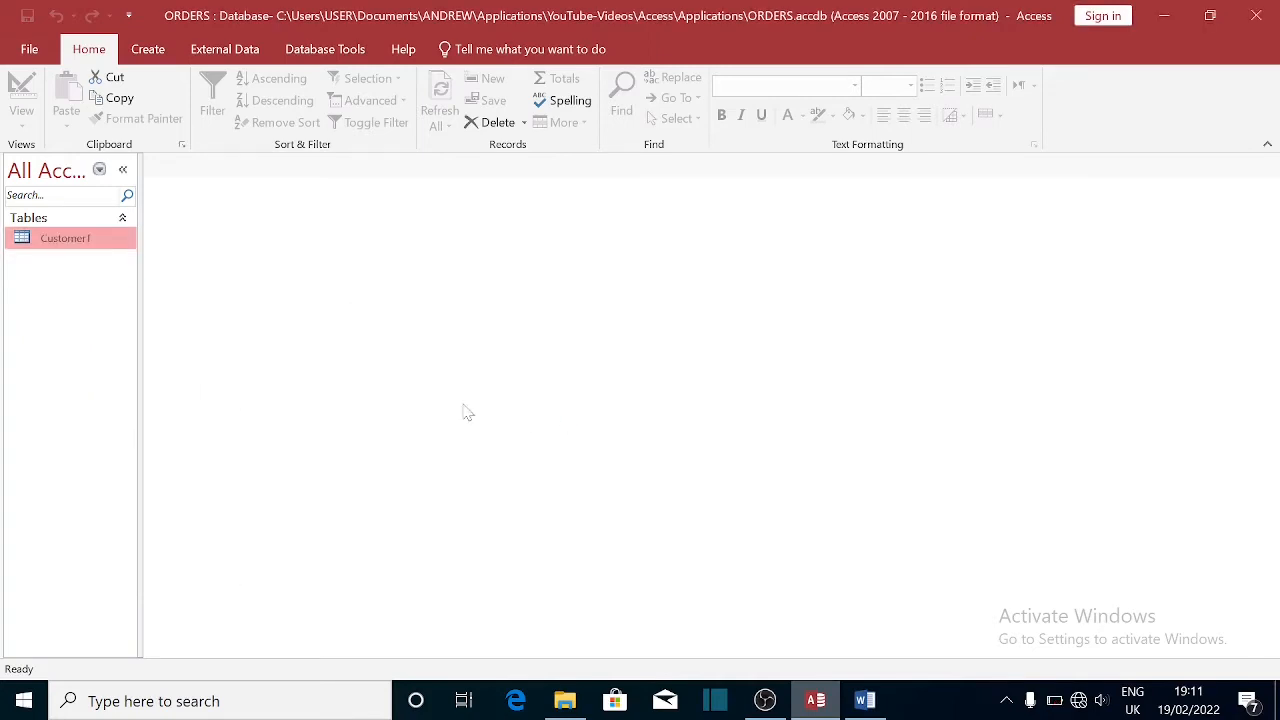
- Open CustomerT and widen the CustomerName, Telephone, Email and Address columns
{"action": "double_click", "coordinate": [74, 240]}
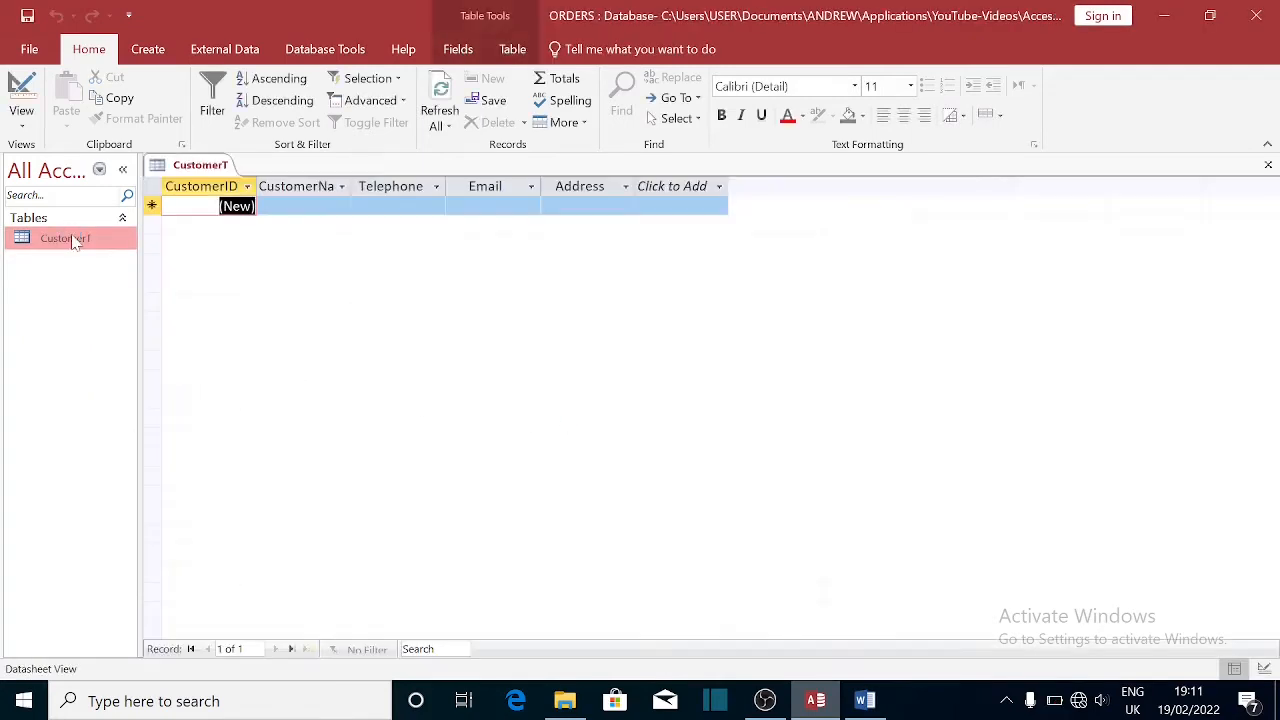
{"action": "left_click_drag", "start_coordinate": [352, 190], "coordinate": [428, 188]}
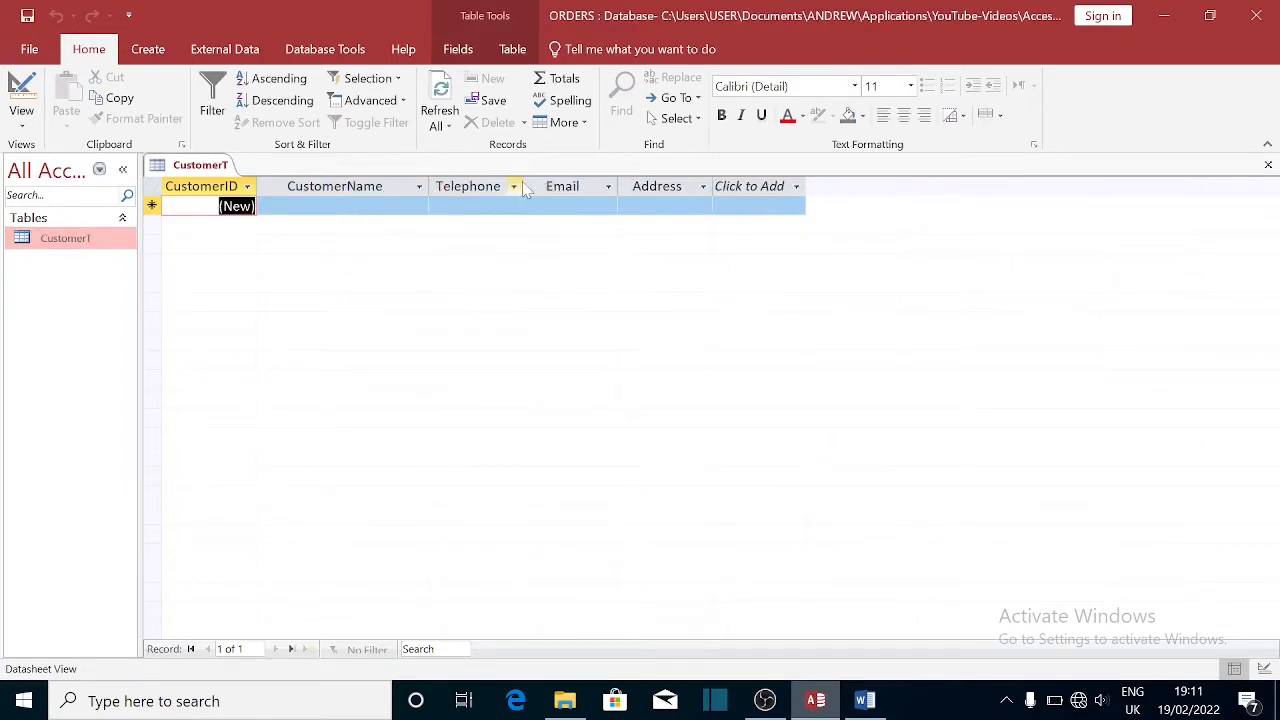
{"action": "left_click_drag", "start_coordinate": [524, 188], "coordinate": [555, 194]}
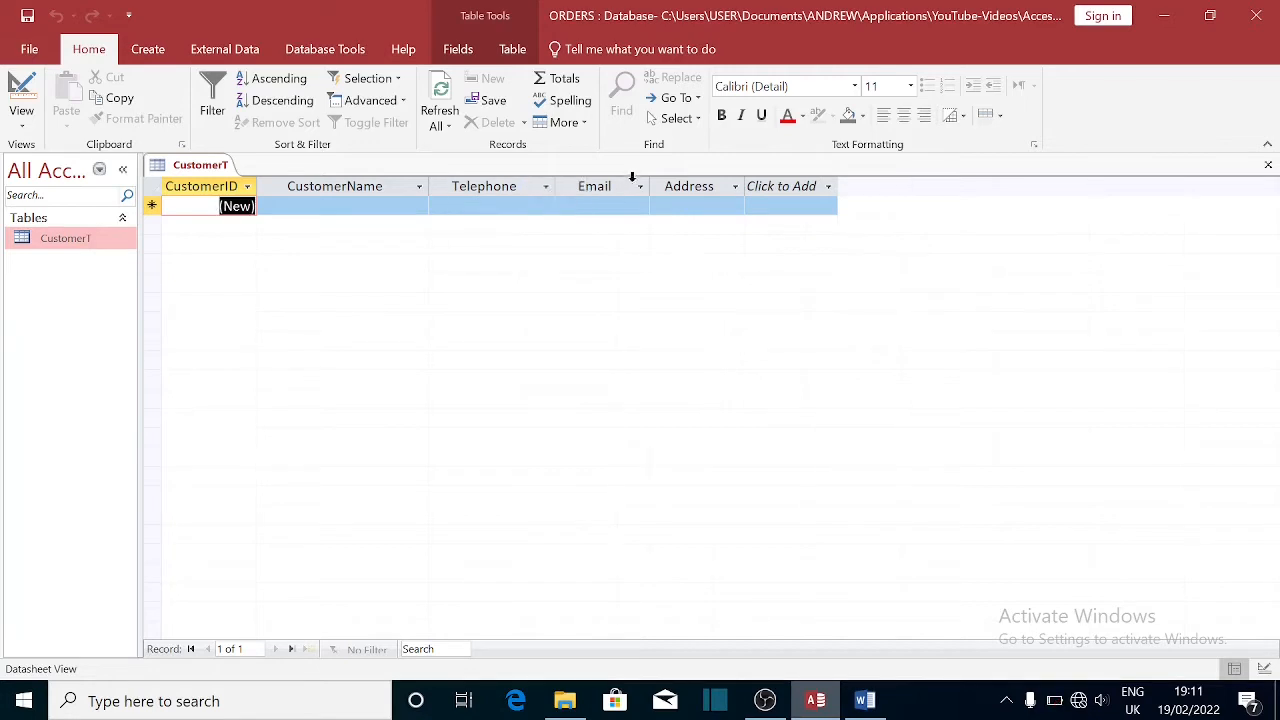
{"action": "left_click_drag", "start_coordinate": [649, 190], "coordinate": [677, 194]}
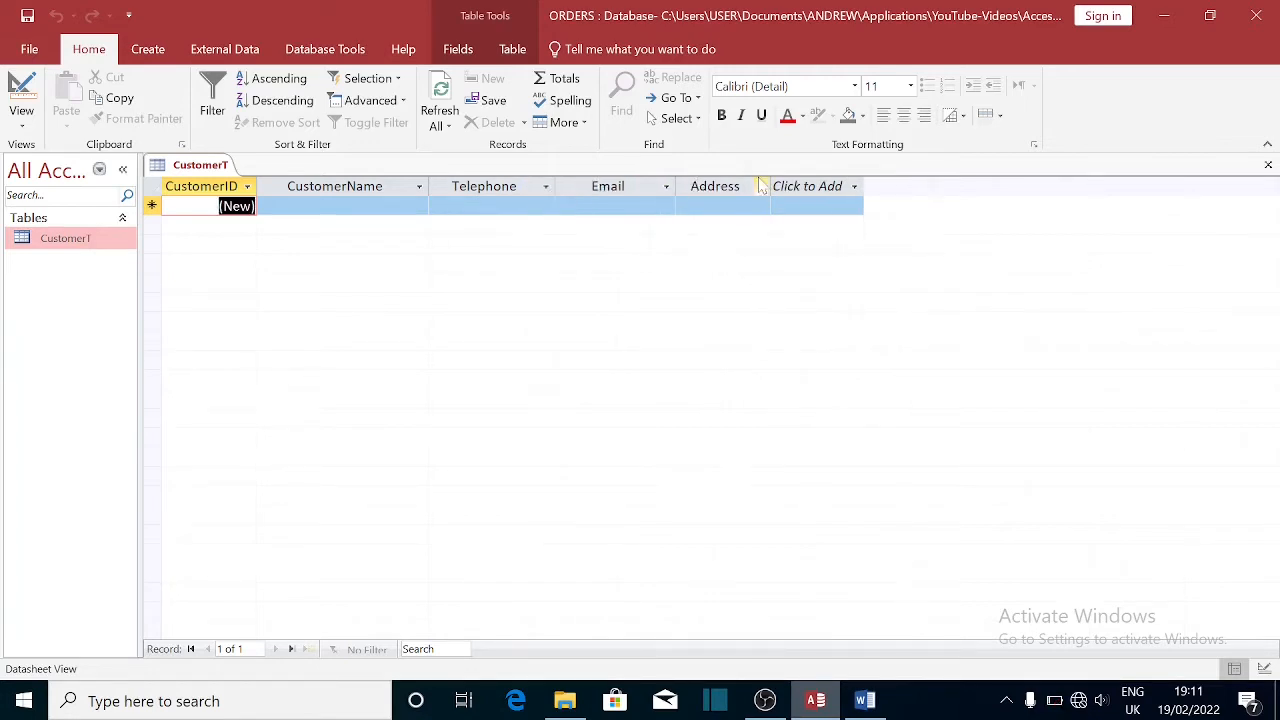
{"action": "left_click_drag", "start_coordinate": [771, 184], "coordinate": [770, 184]}
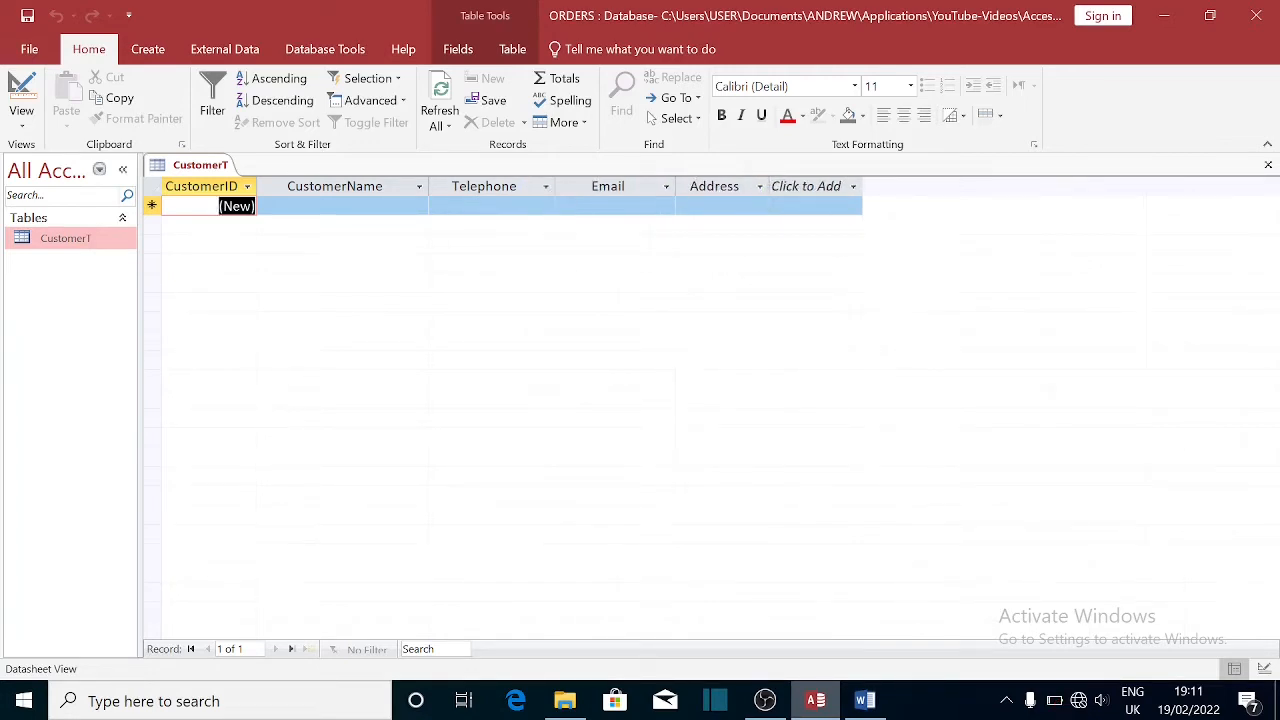
- Enter the customer's name and telephone number in record 1
{"action": "left_click", "coordinate": [342, 206]}
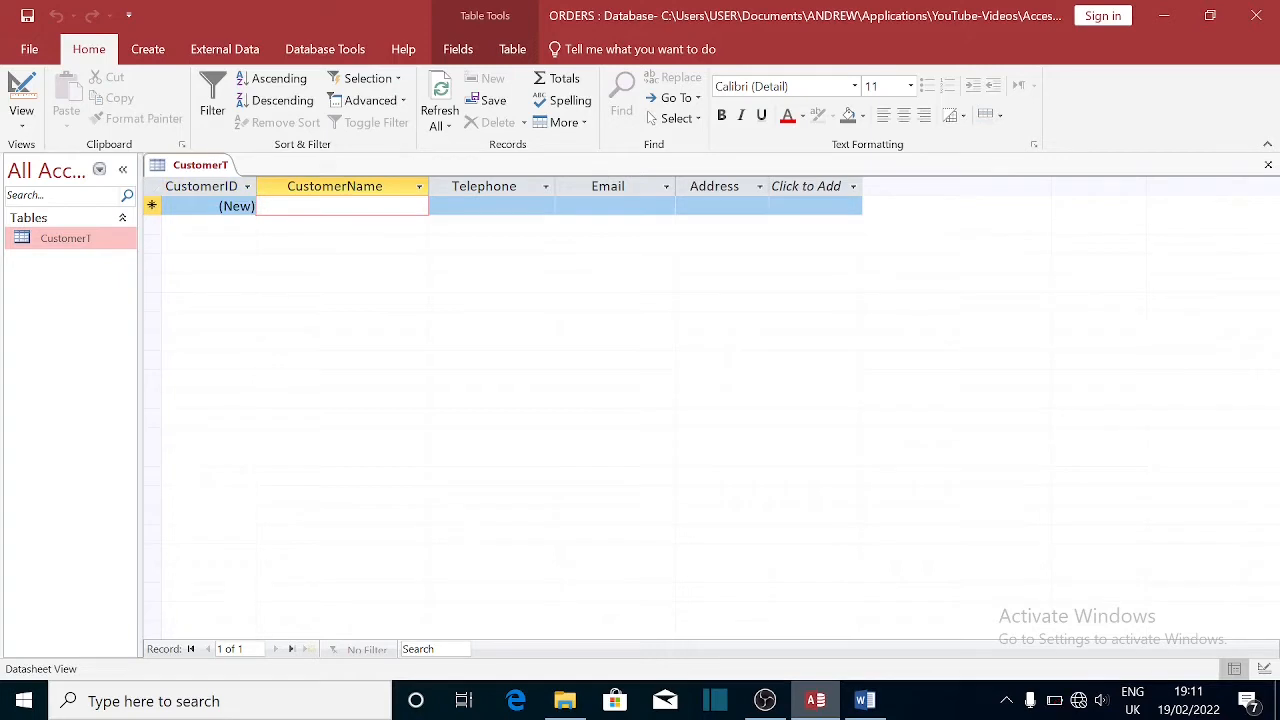
{"action": "type", "text": "Andrew"}
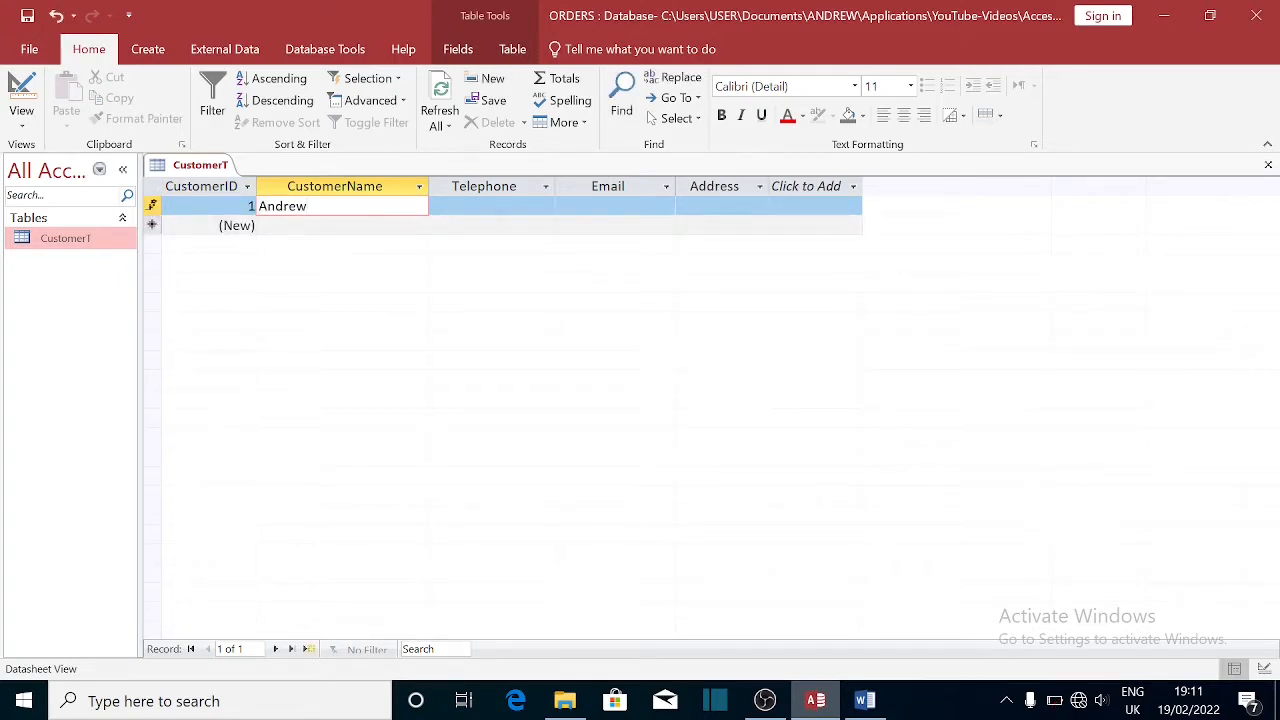
{"action": "type", "text": " S"}
{"action": "key", "text": "Tab"}
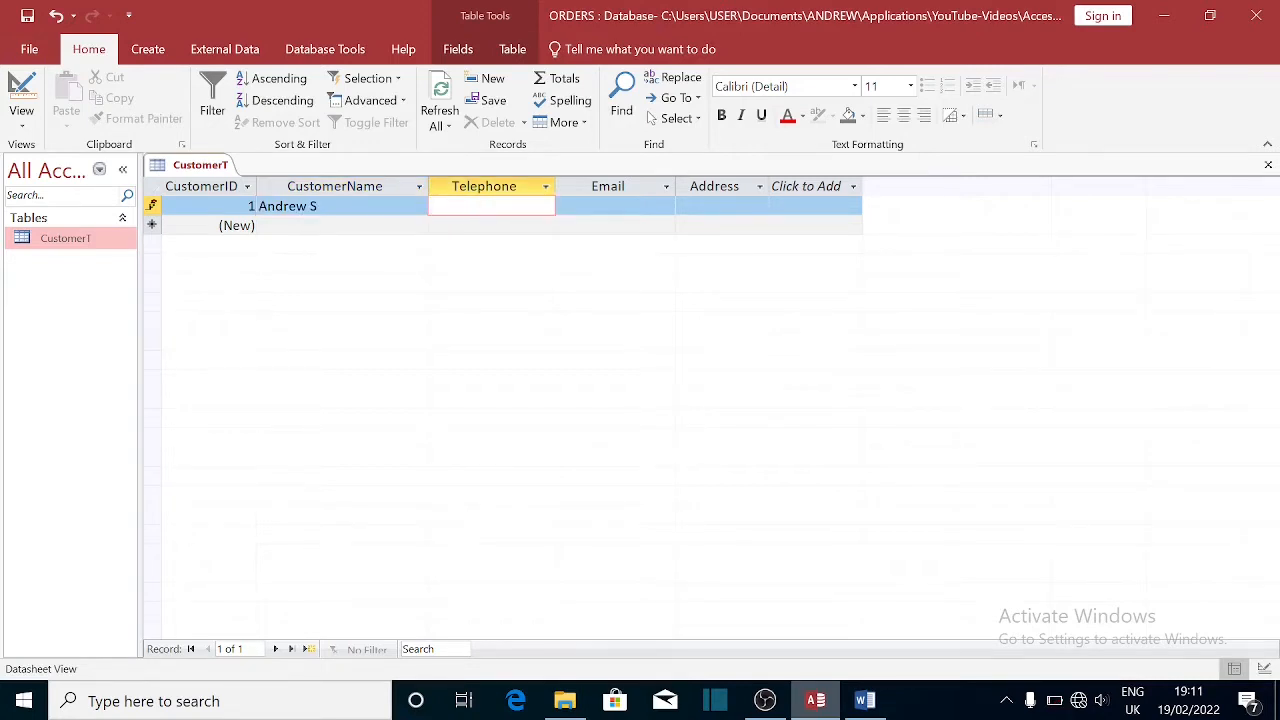
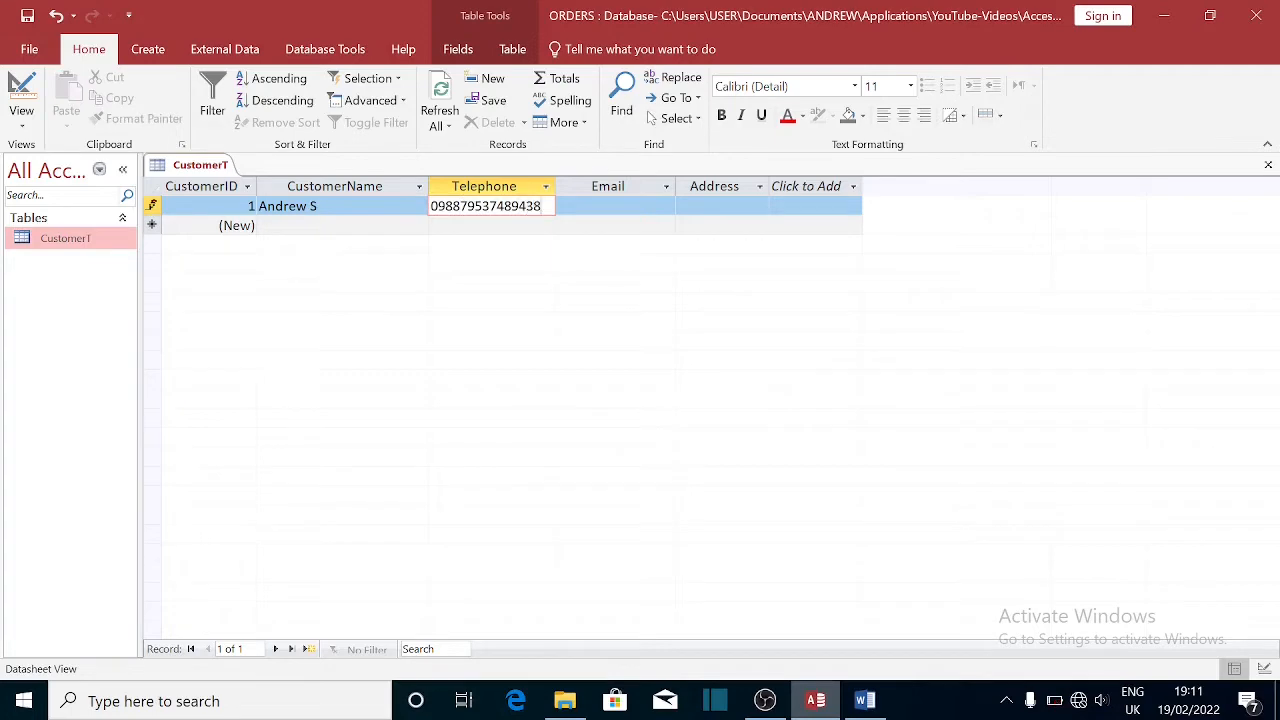
{"action": "key", "text": "Tab"}
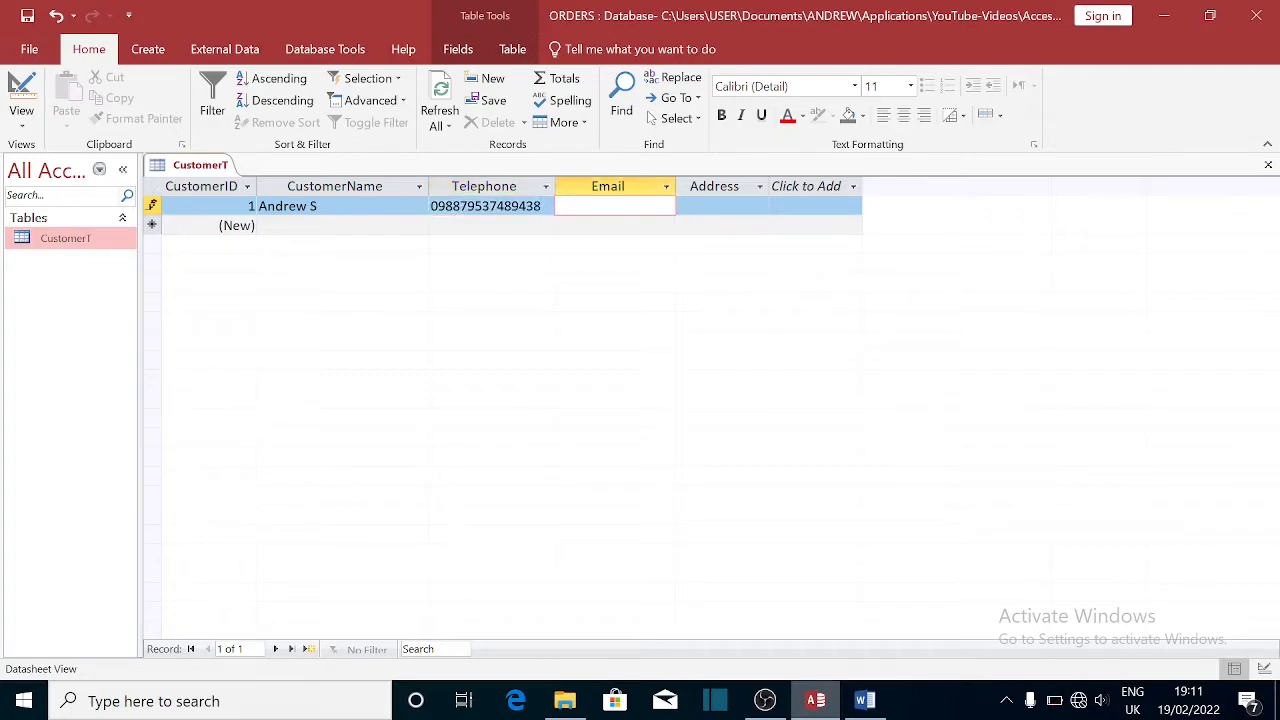
- Fill in the customer's e-mail address and postal address, correcting a typo in the e-mail
{"action": "type", "text": "an"}
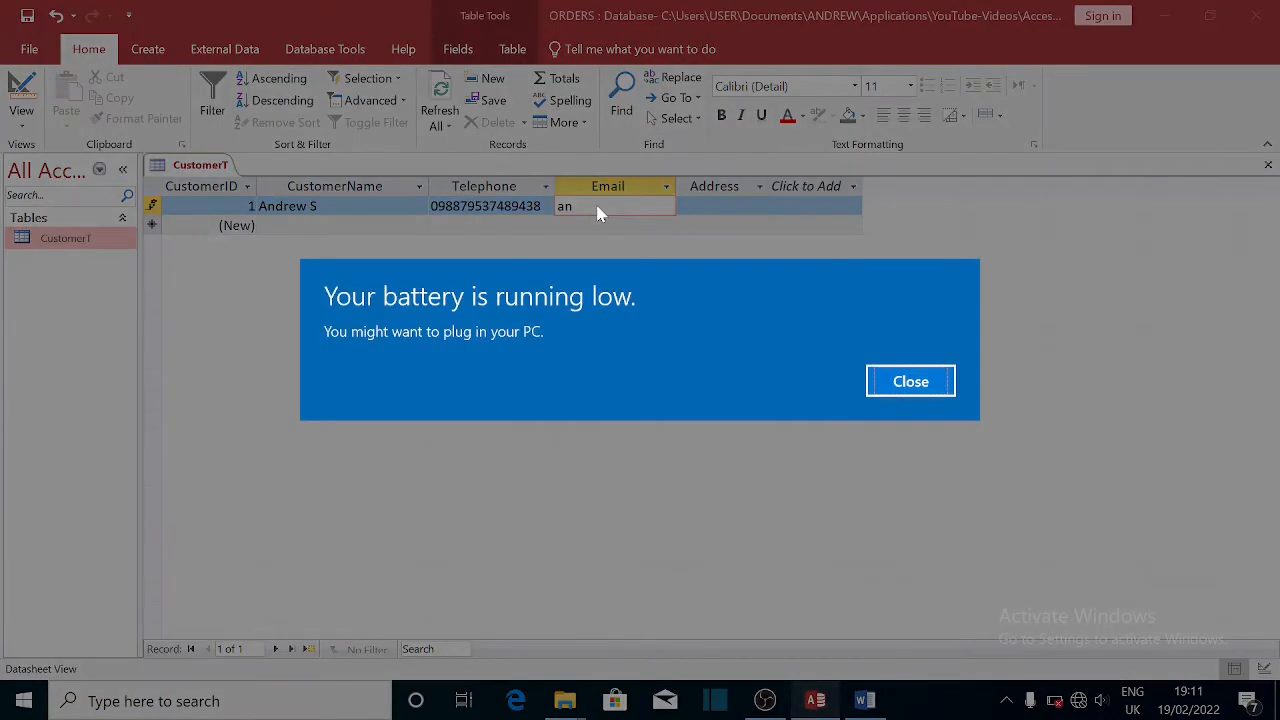
{"action": "left_click", "coordinate": [910, 381]}
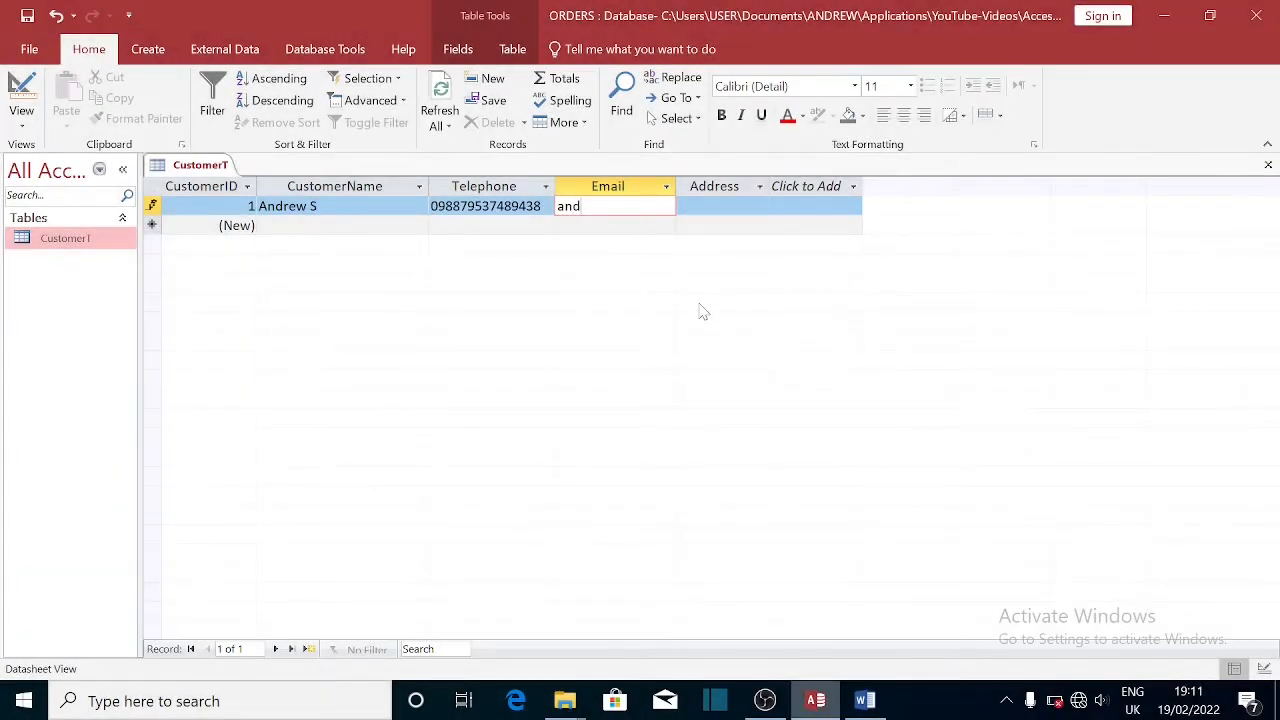
{"action": "left_click", "coordinate": [724, 206]}
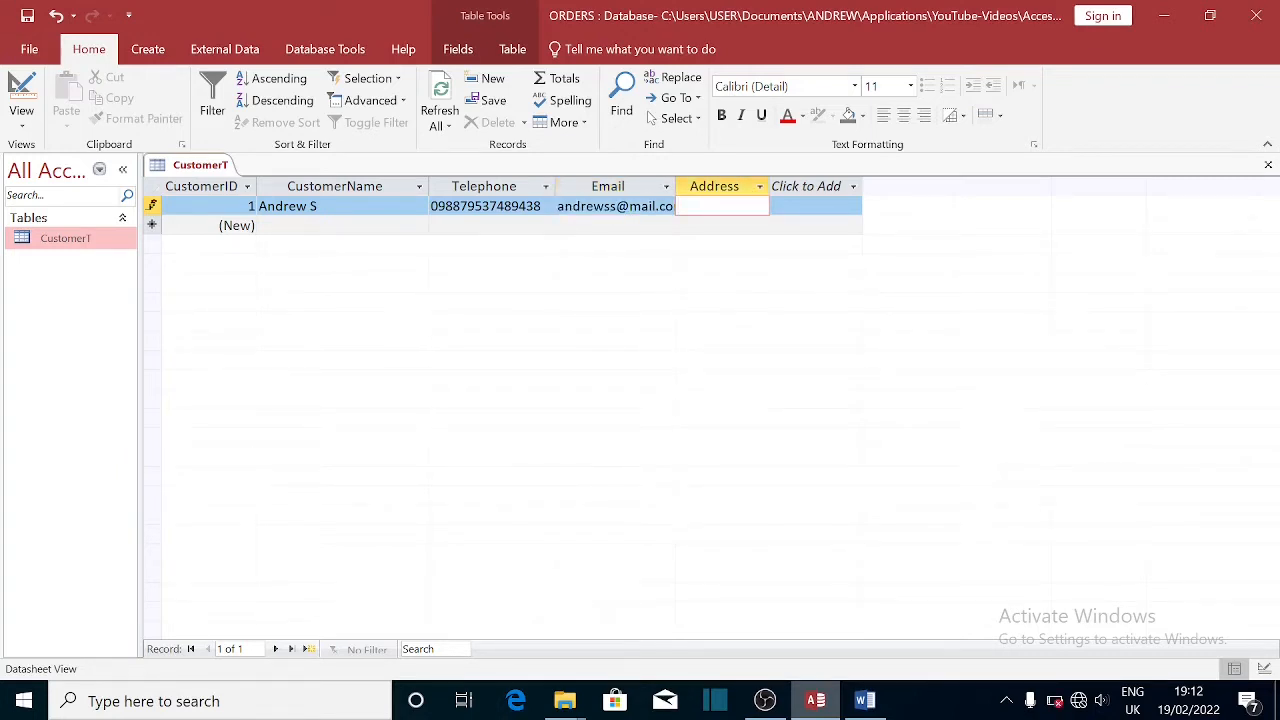
{"action": "left_click", "coordinate": [593, 206]}
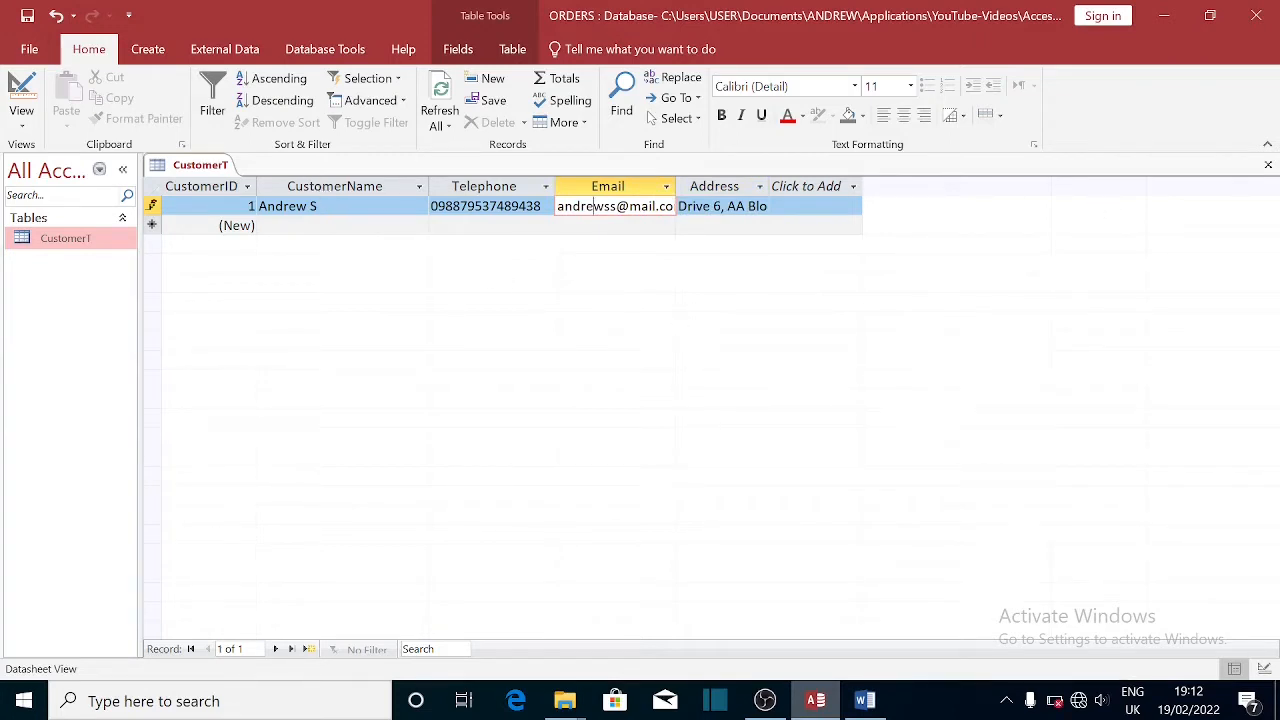
{"action": "left_click", "coordinate": [366, 212]}
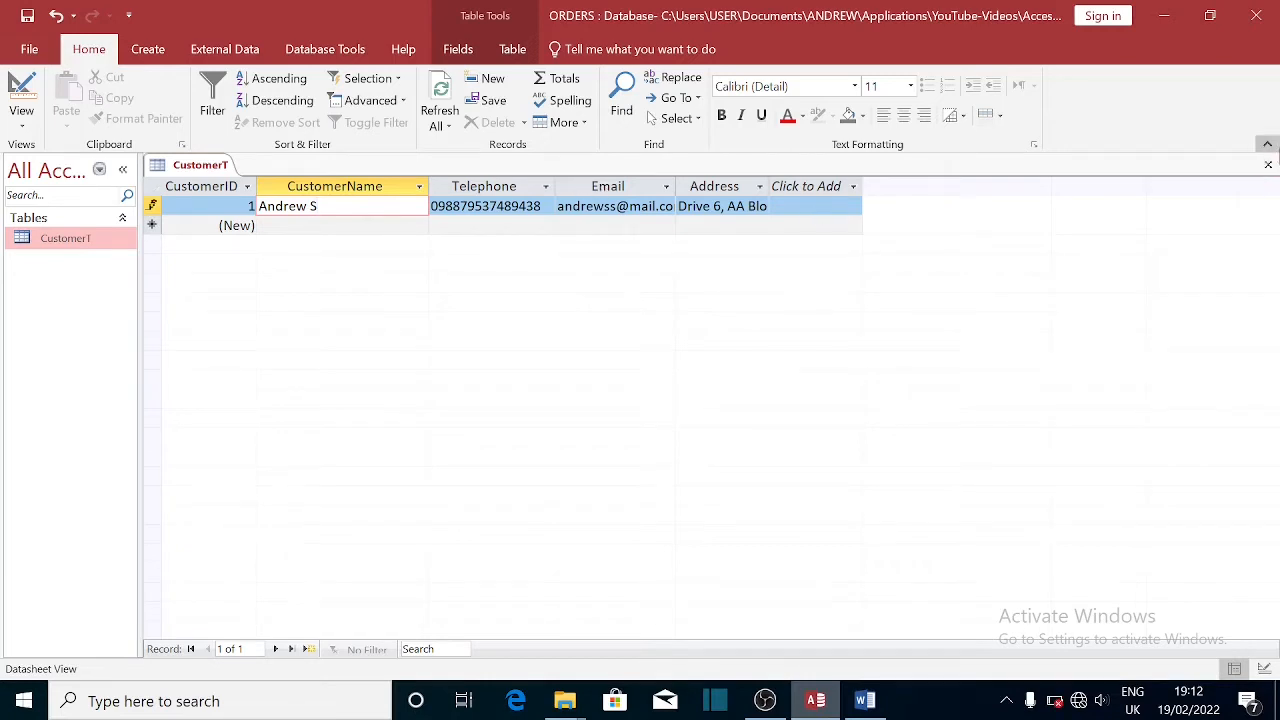
- Close CustomerT saving its layout, reopen it to check the record, and close it again
{"action": "left_click", "coordinate": [1268, 165]}
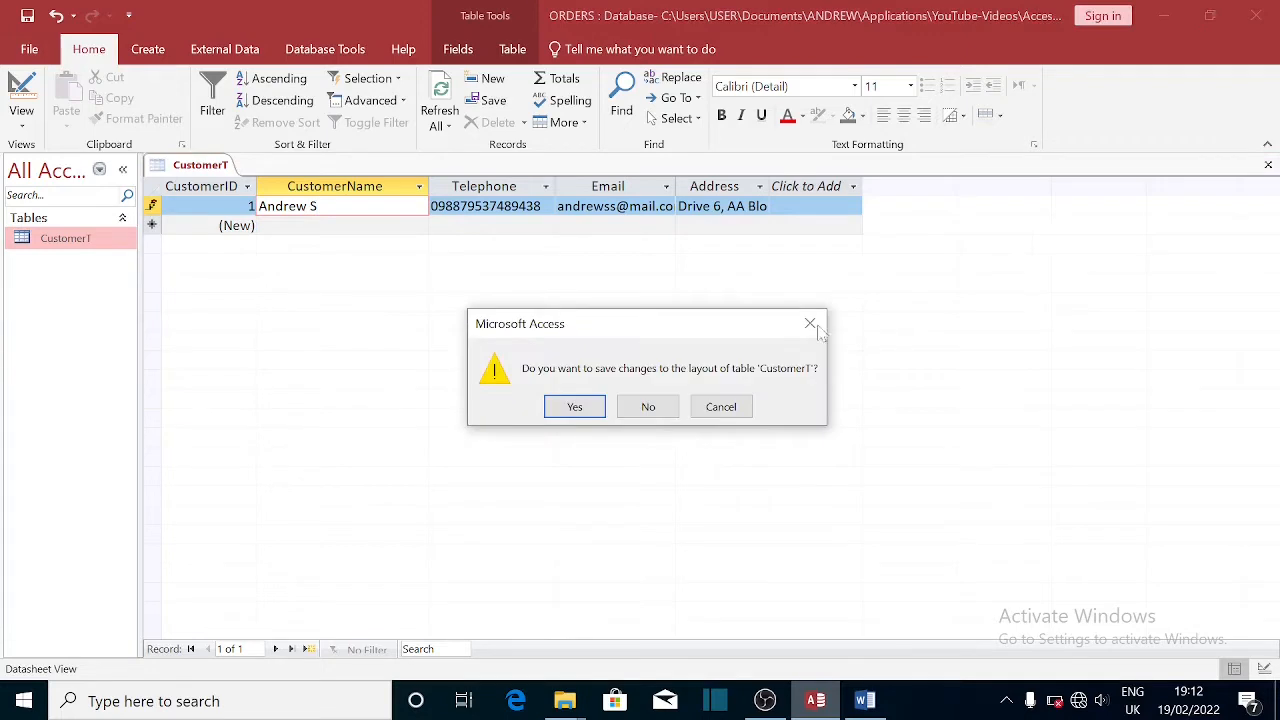
{"action": "left_click", "coordinate": [575, 407]}
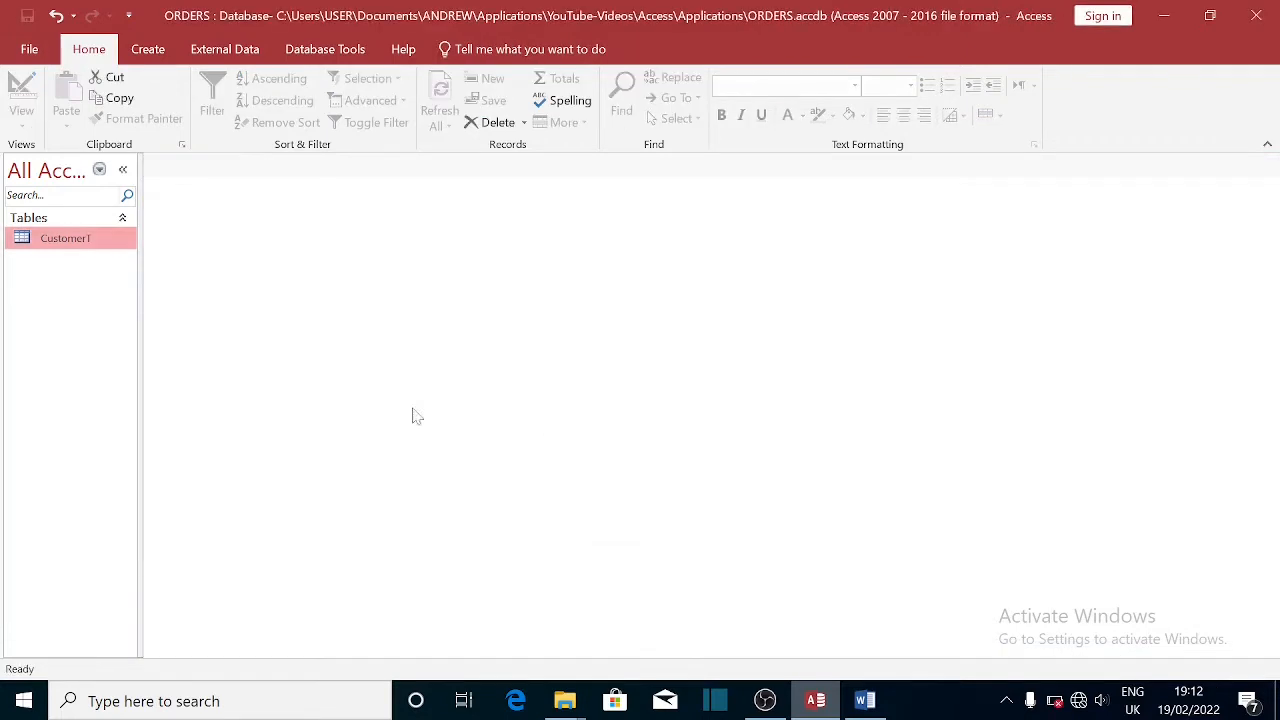
{"action": "double_click", "coordinate": [70, 243]}
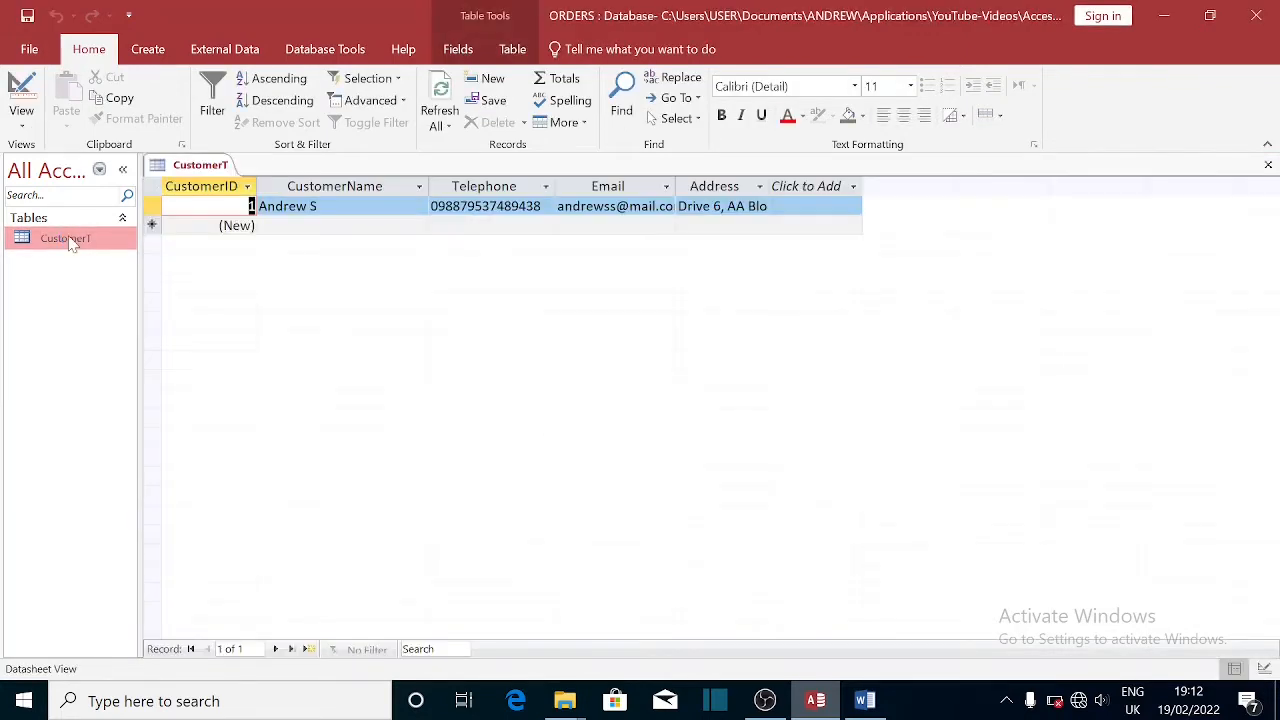
{"action": "left_click", "coordinate": [1268, 166]}
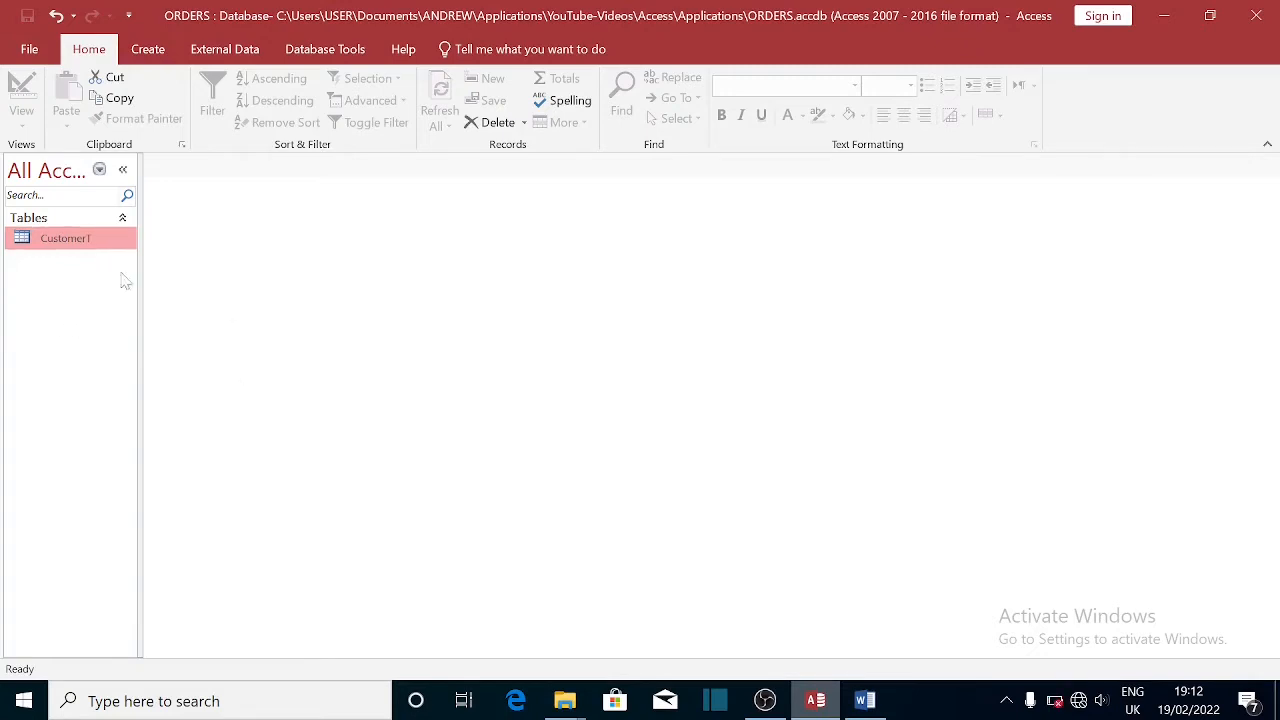
{"action": "right_click", "coordinate": [66, 346]}
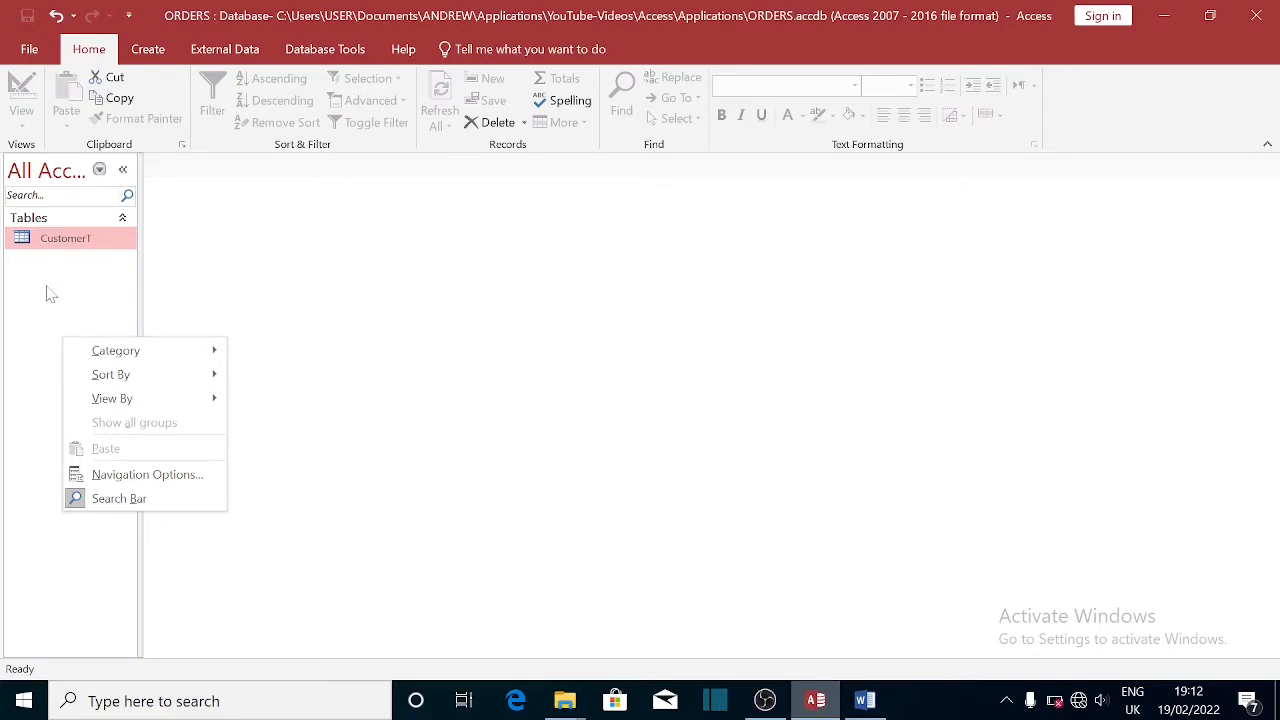
{"action": "left_click", "coordinate": [47, 322]}
{"action": "left_click", "coordinate": [146, 49]}
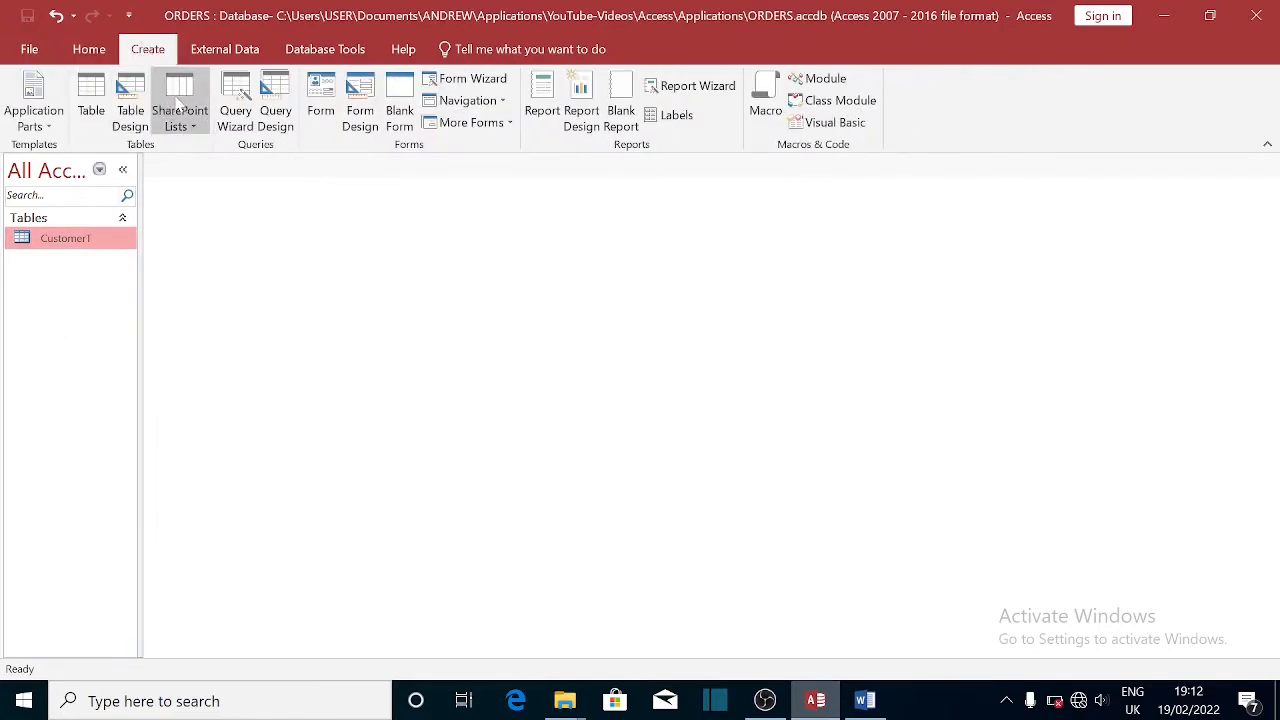
- Create a blank table, switch it to Design view, and save it as OrderT
{"action": "left_click", "coordinate": [88, 105]}
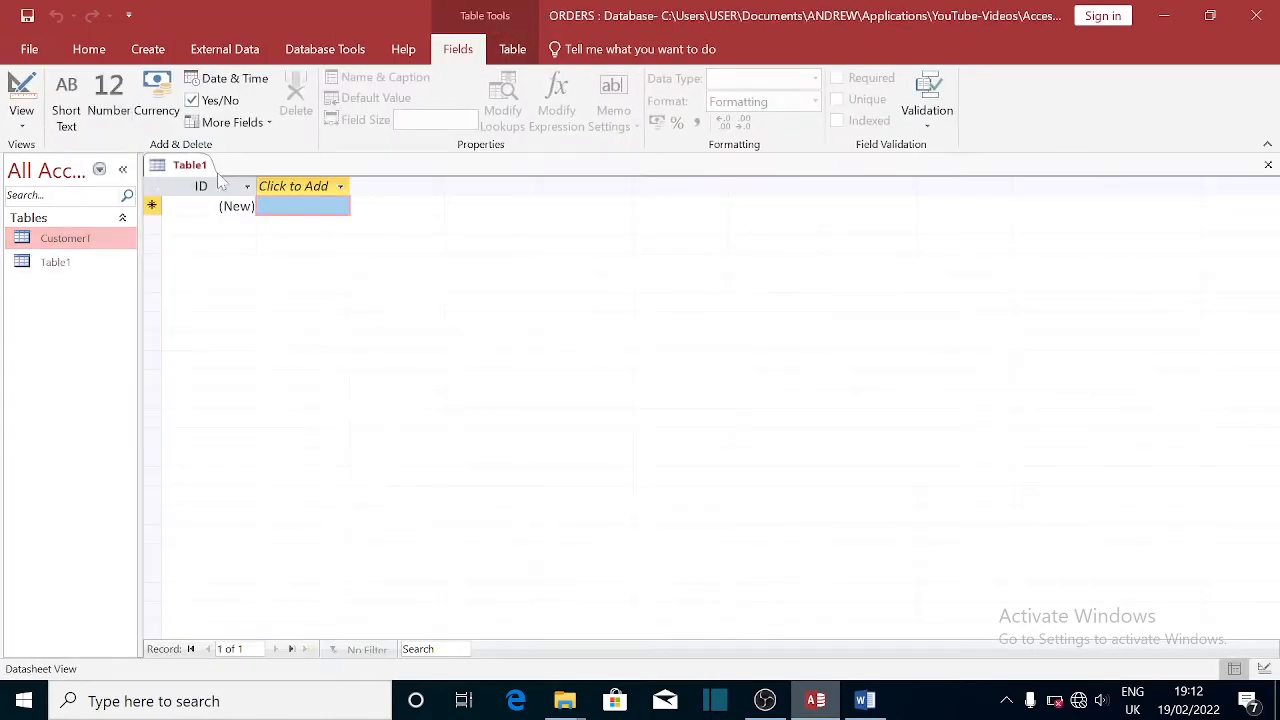
{"action": "right_click", "coordinate": [199, 169]}
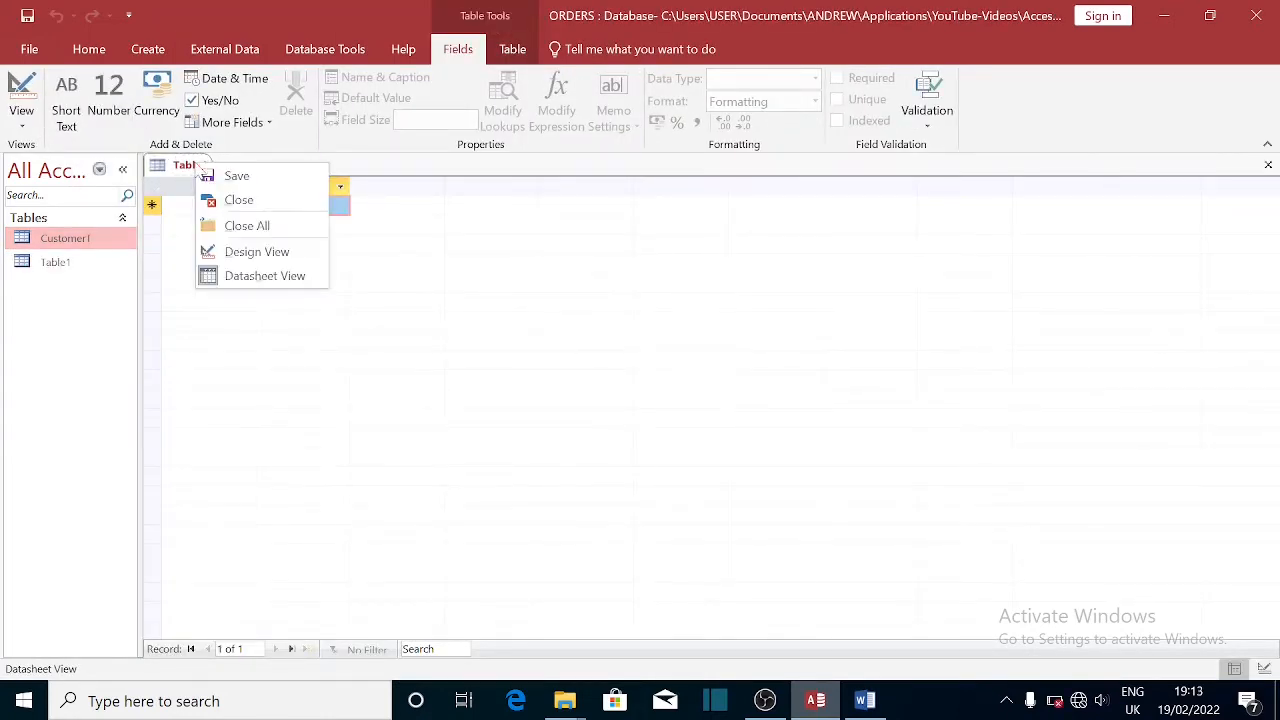
{"action": "left_click", "coordinate": [250, 256]}
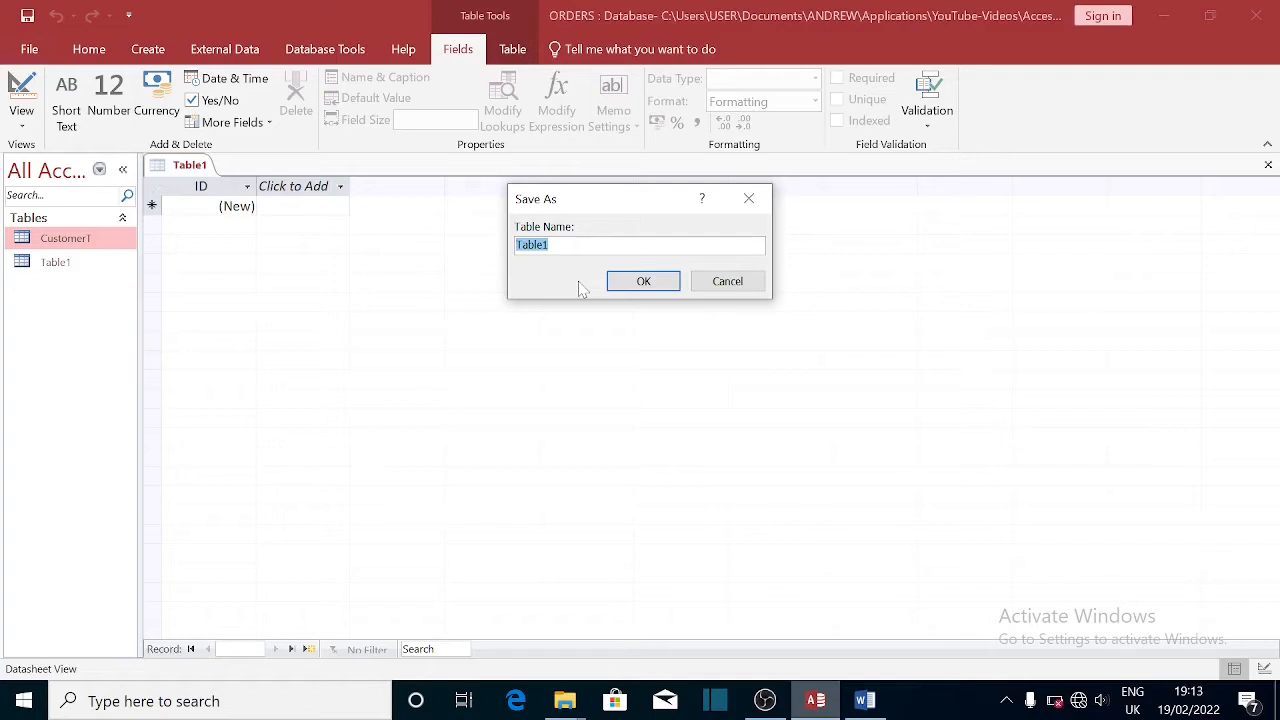
{"action": "type", "text": "Orde"}
{"action": "type", "text": "r1"}
{"action": "left_click", "coordinate": [645, 282]}
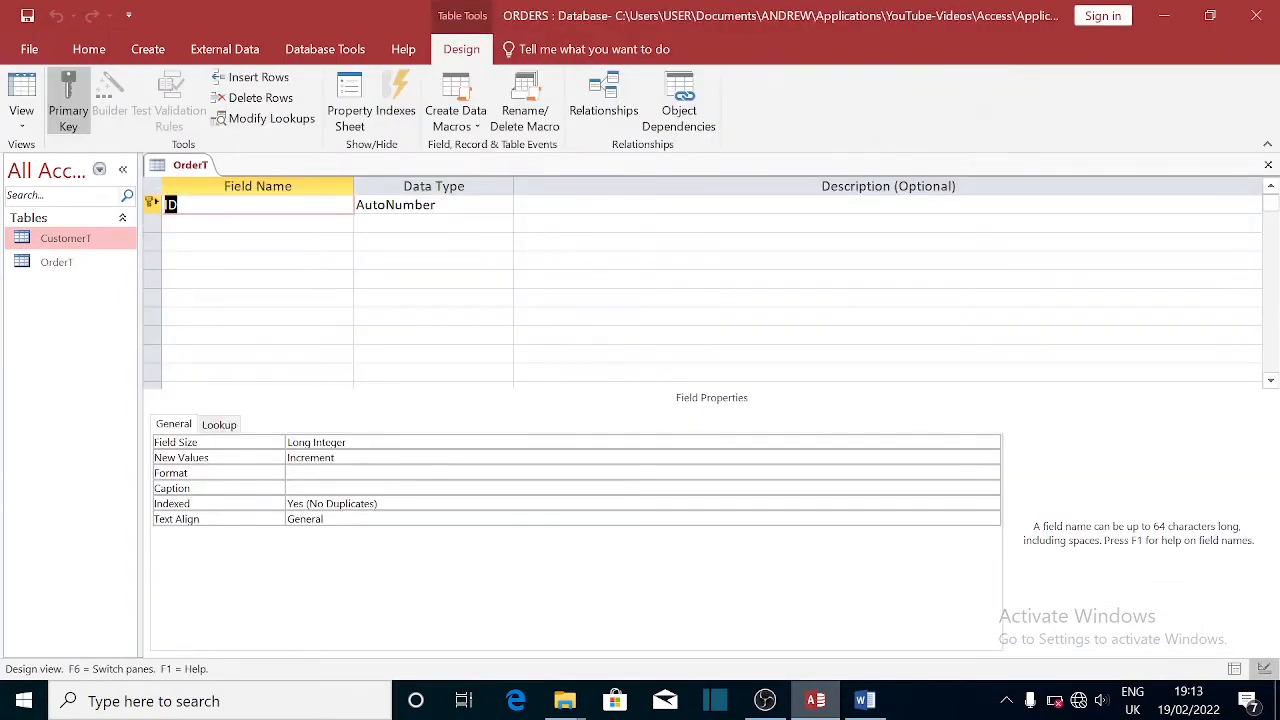
{"action": "left_click", "coordinate": [179, 205]}
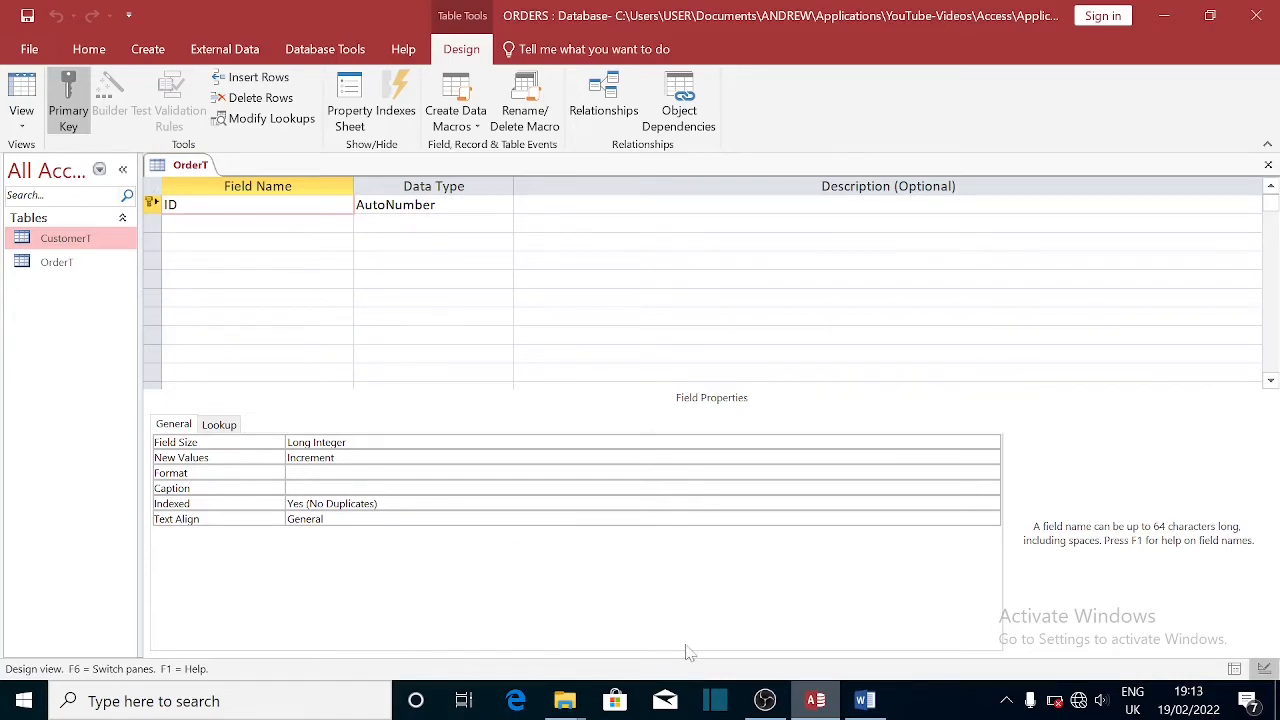
- Check the Word field plan, then rename the ID key field to OrderID
{"action": "left_click", "coordinate": [866, 701]}
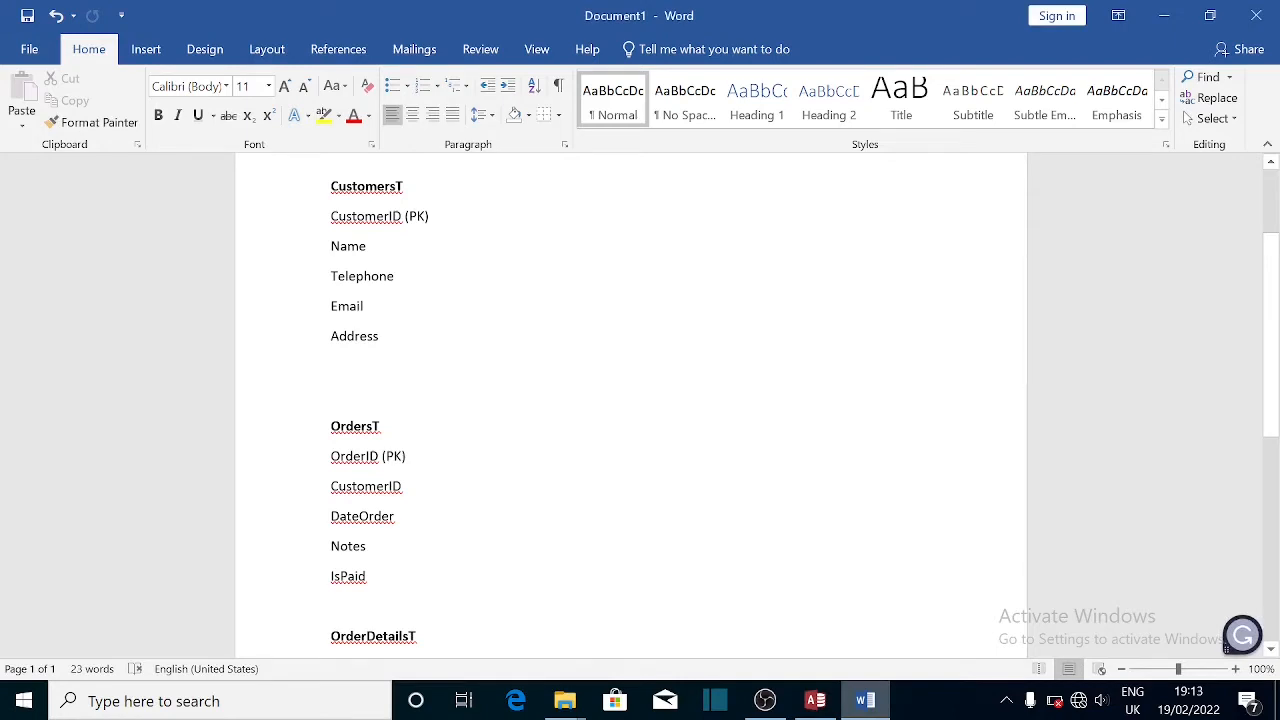
{"action": "left_click", "coordinate": [815, 700]}
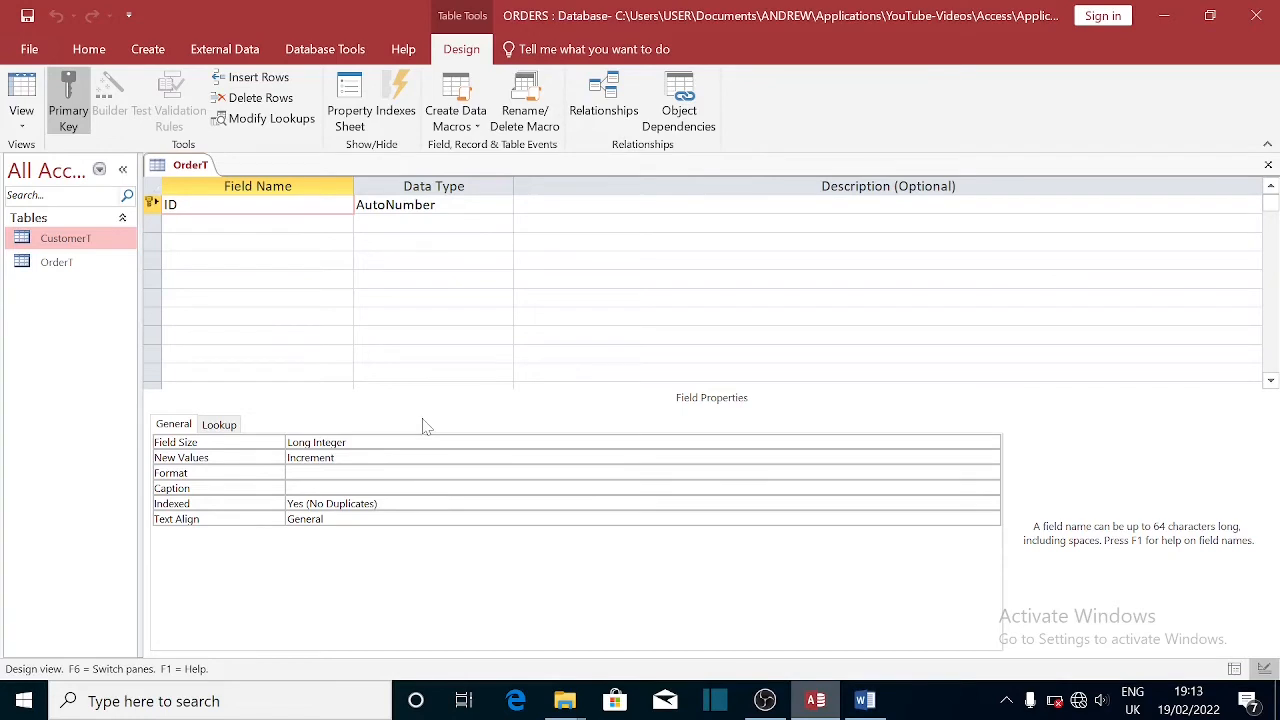
{"action": "type", "text": "Order"}
- Add a CustomerID field of type Number in the second row
{"action": "left_click", "coordinate": [258, 223]}
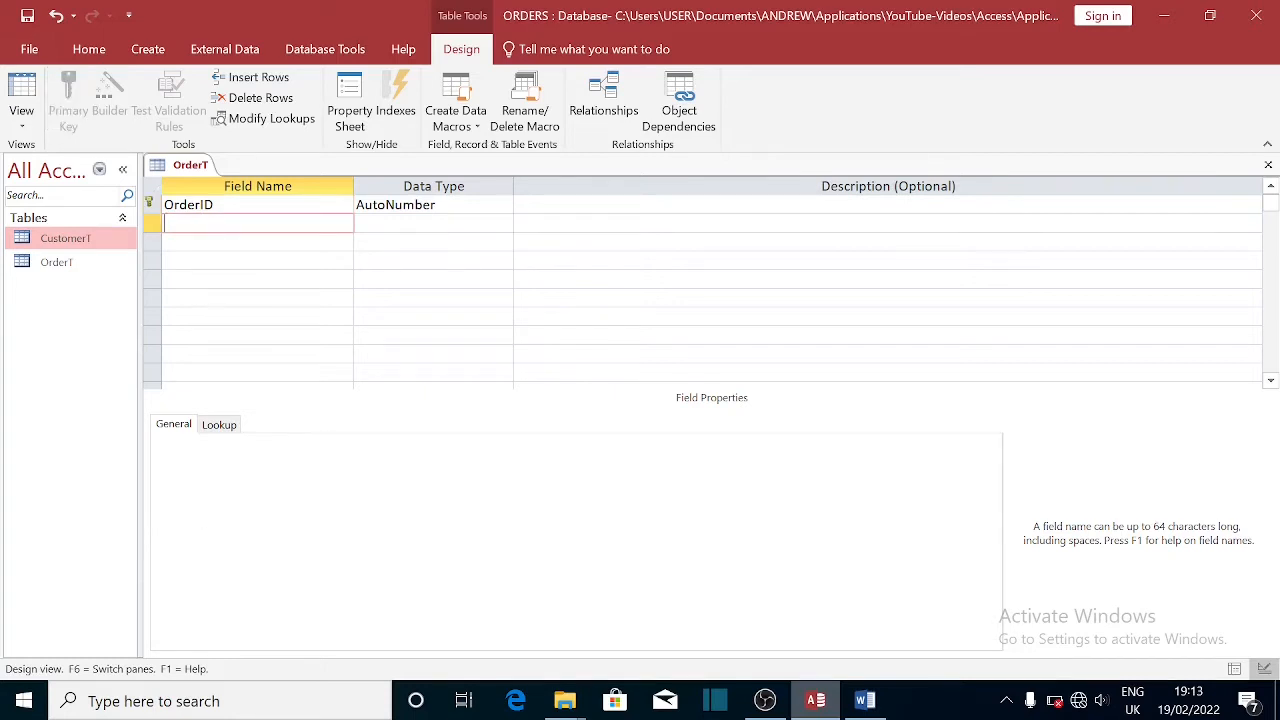
{"action": "type", "text": "CustomerID"}
{"action": "key", "text": "Tab"}
{"action": "left_click", "coordinate": [503, 224]}
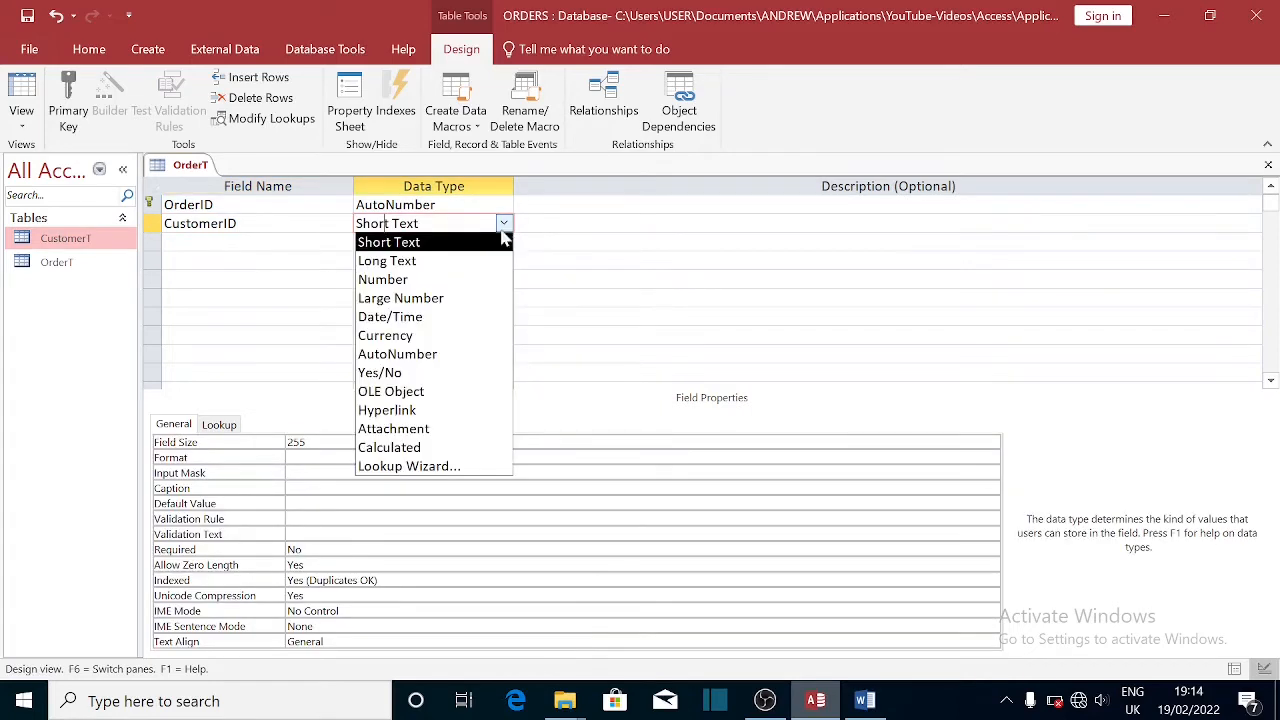
{"action": "left_click", "coordinate": [420, 282]}
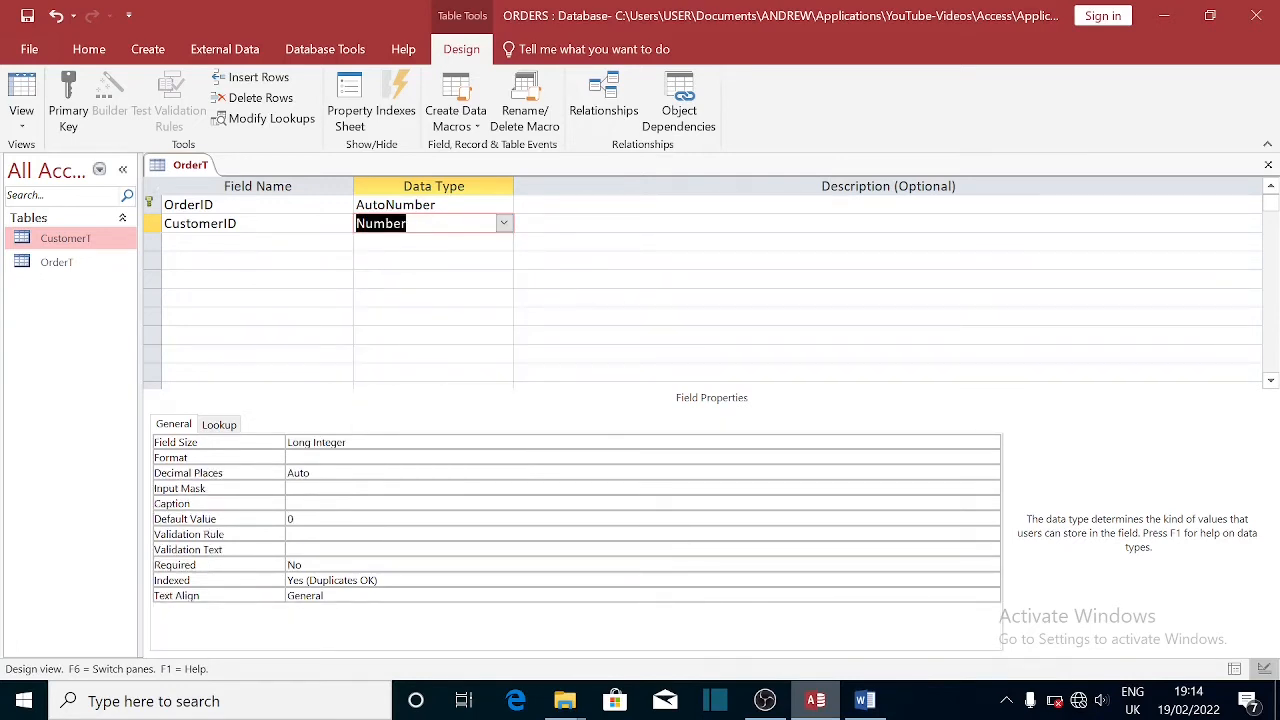
{"action": "left_click", "coordinate": [242, 224]}
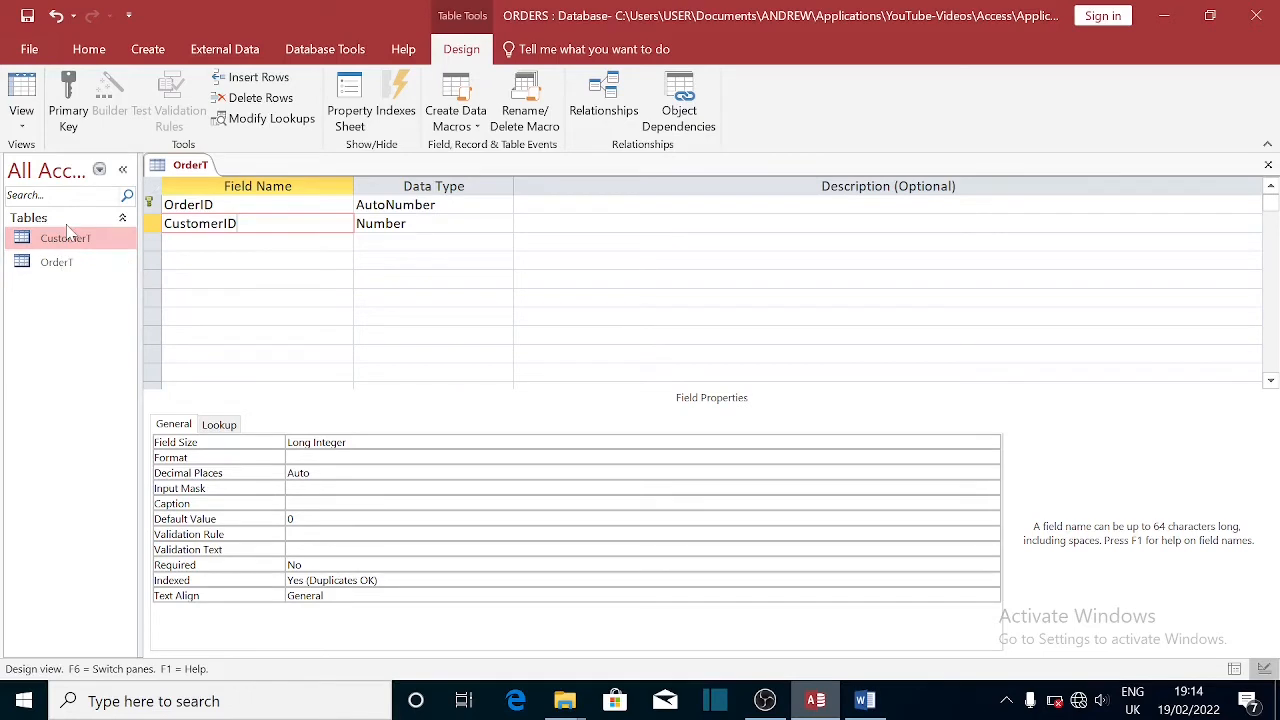
{"action": "key", "text": "Down"}
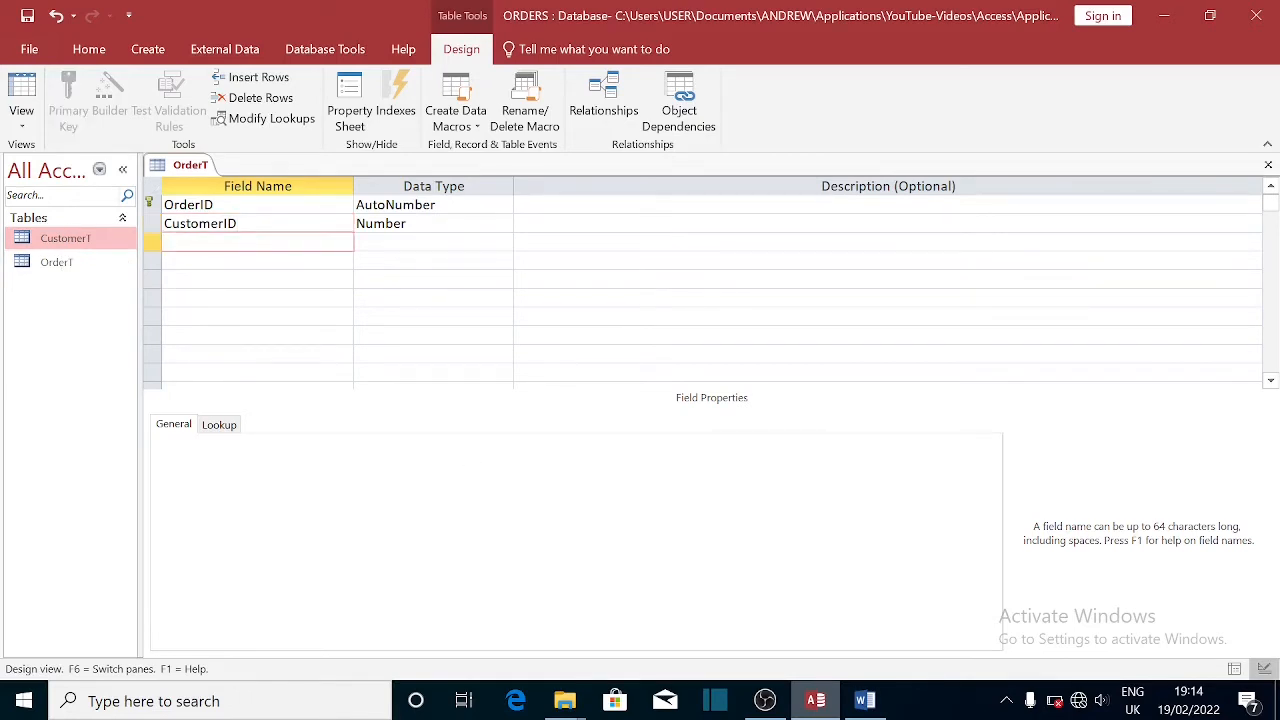
{"action": "left_click", "coordinate": [866, 700]}
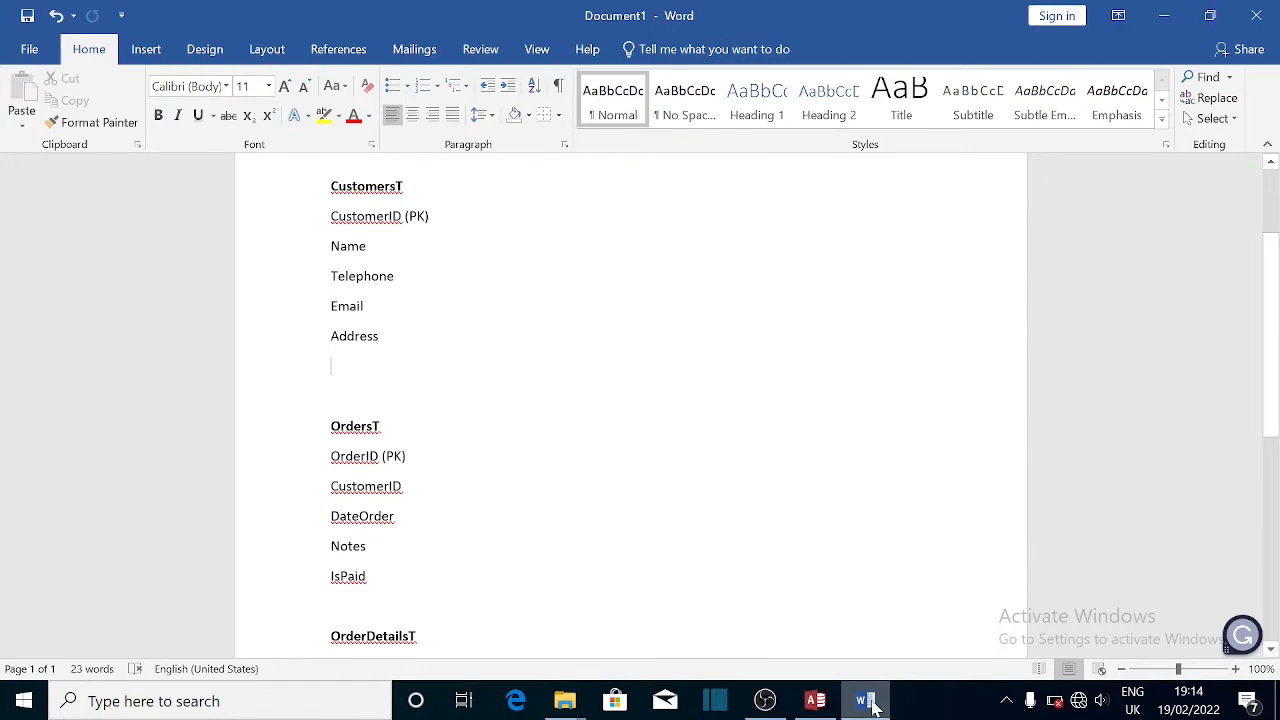
- Add a DateOrder field of type Date/Time, fixing a typo in its name
{"action": "left_click_drag", "start_coordinate": [872, 706], "coordinate": [552, 460]}
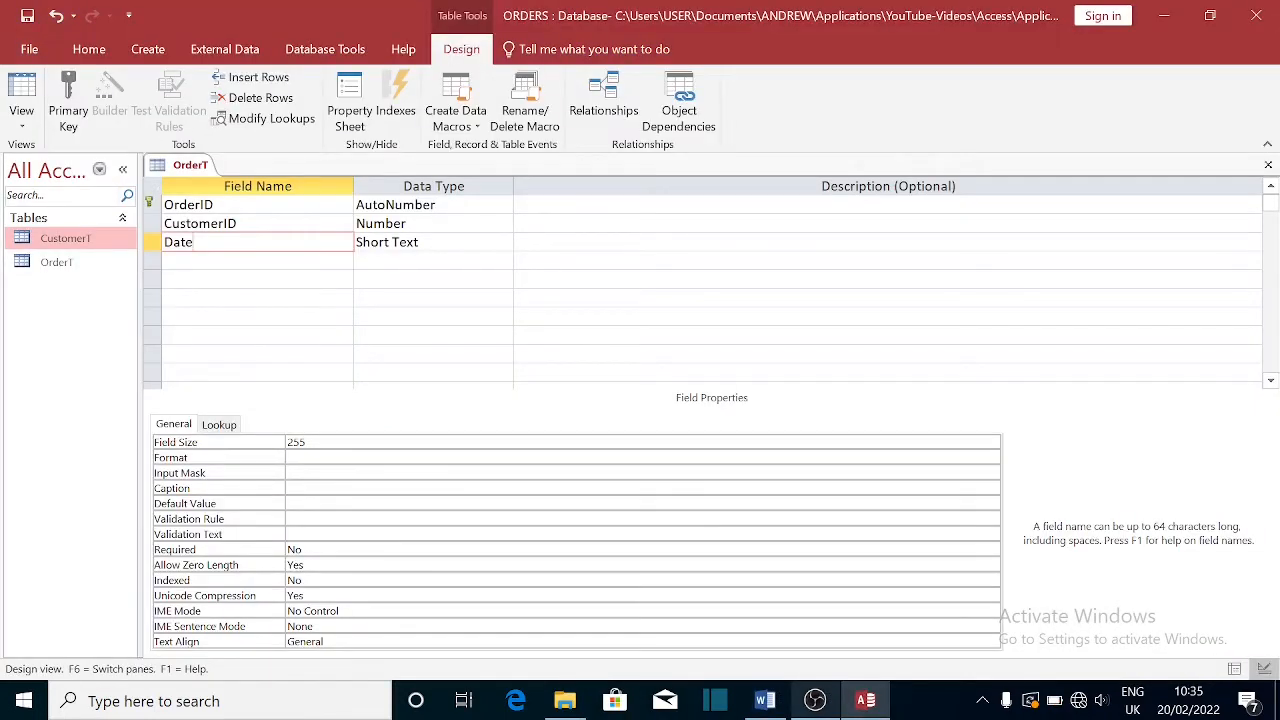
{"action": "type", "text": "Ore"}
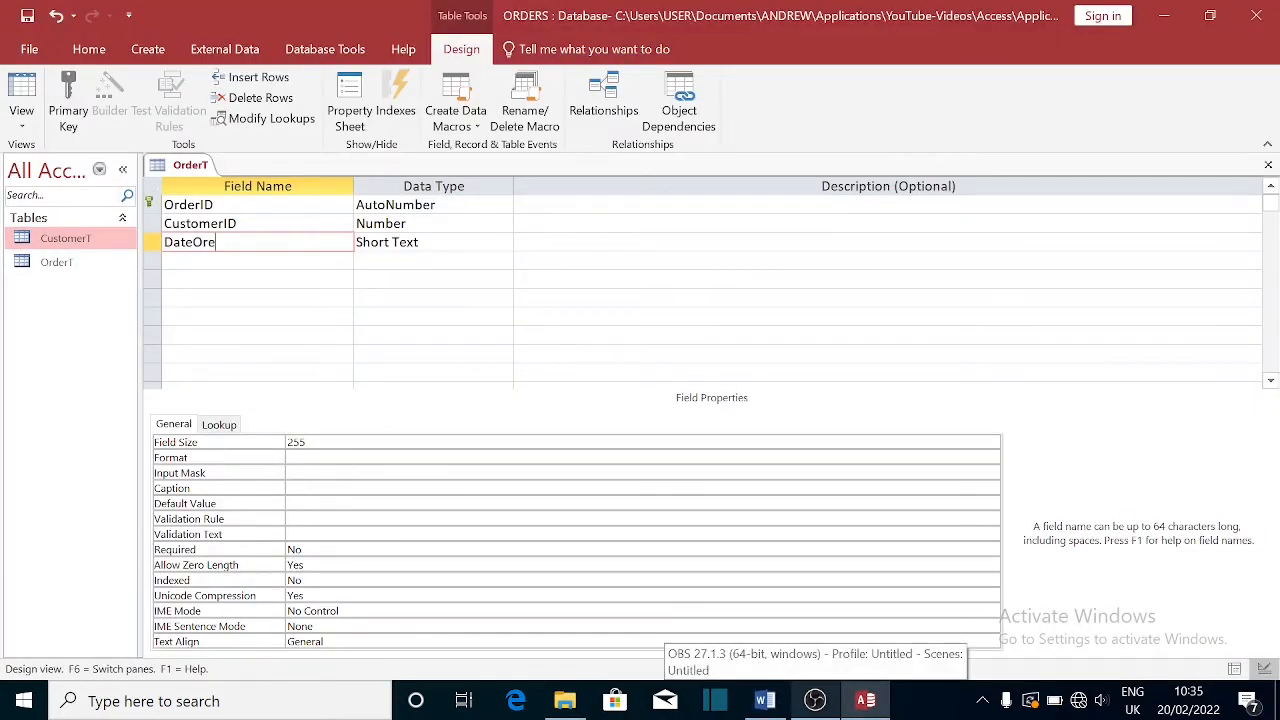
{"action": "key", "text": "BackSpace"}
{"action": "key", "text": "BackSpace"}
{"action": "type", "text": "rder"}
{"action": "left_click", "coordinate": [418, 242]}
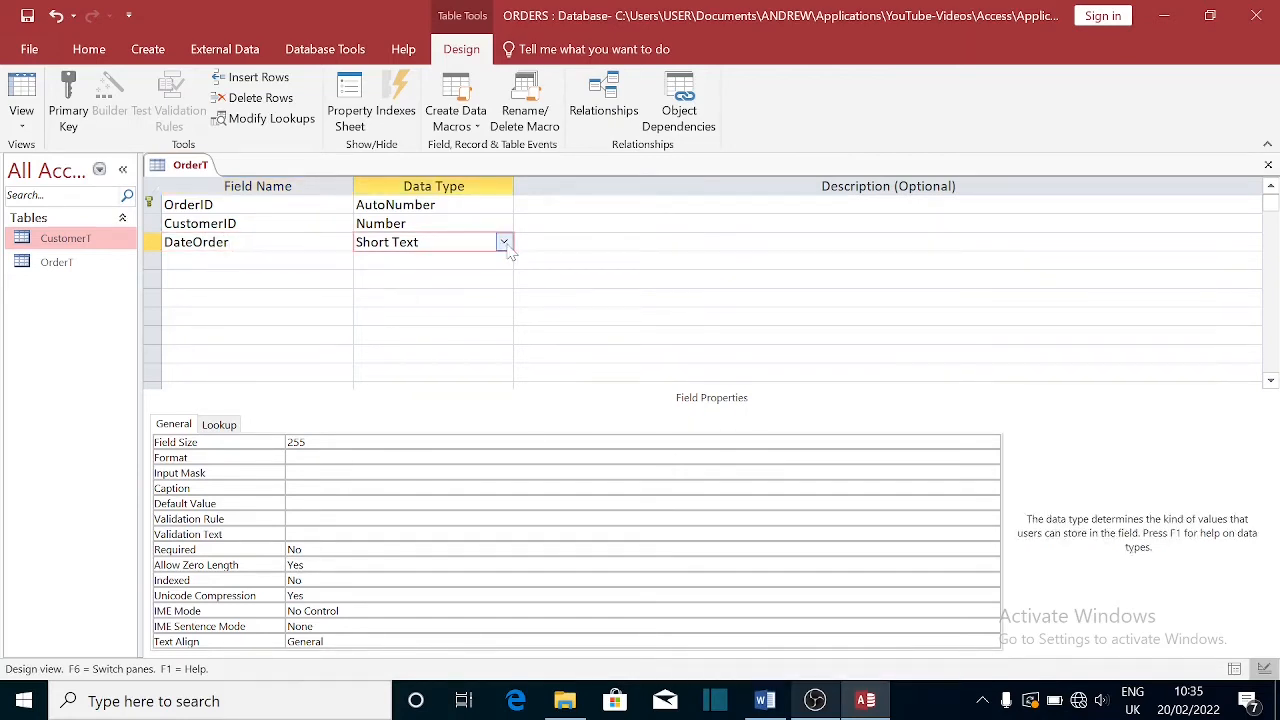
{"action": "left_click", "coordinate": [504, 243]}
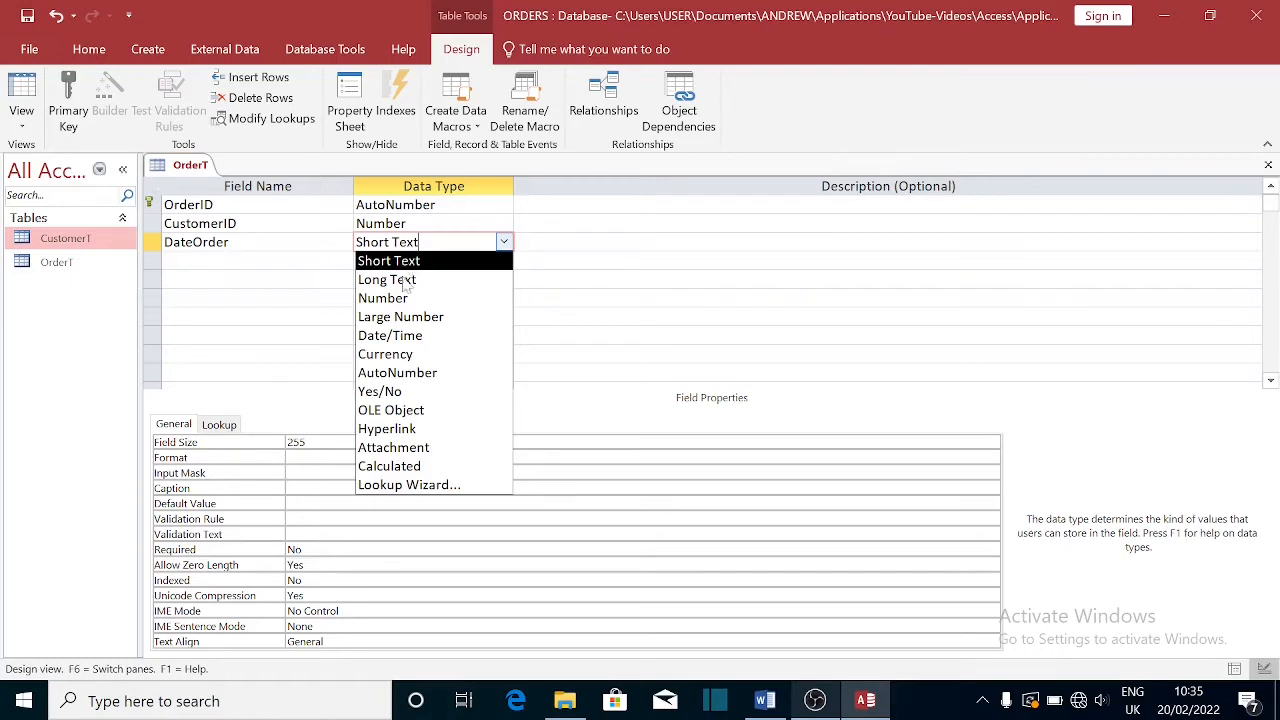
{"action": "left_click", "coordinate": [397, 336]}
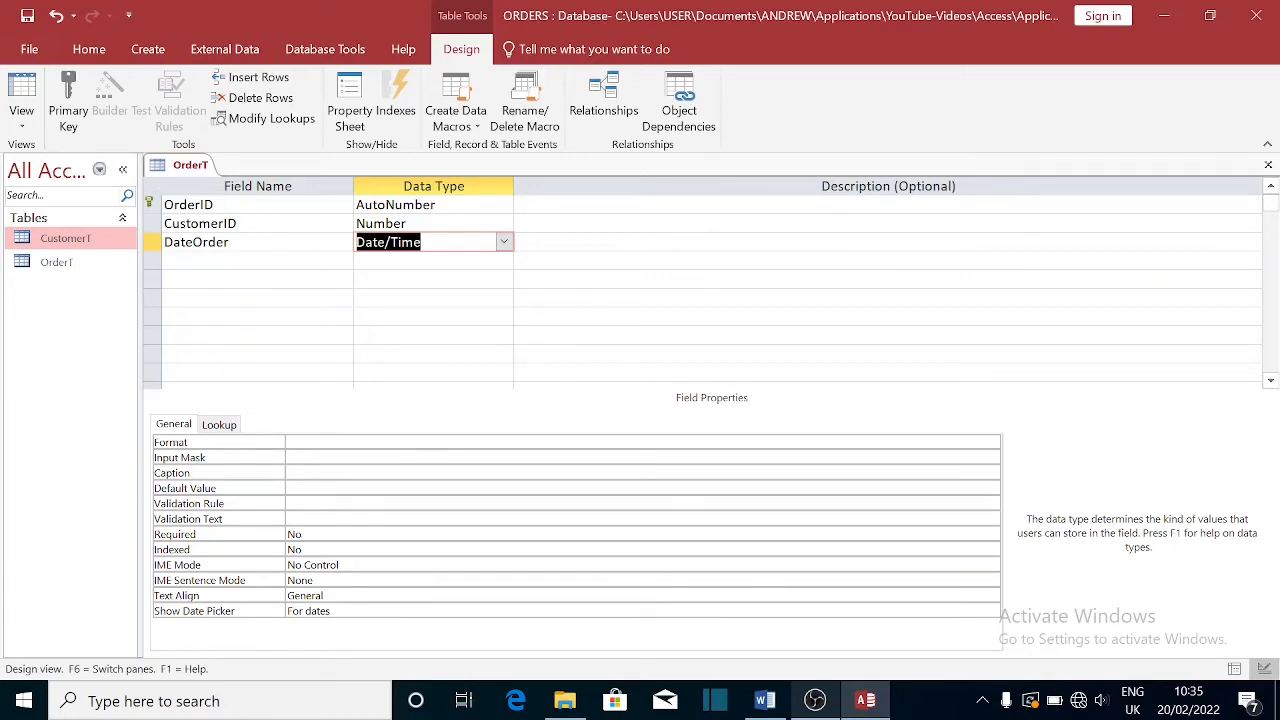
- Give DateOrder a default value of Date()
{"action": "key", "text": "Tab"}
{"action": "key", "text": "Tab"}
{"action": "key", "text": "Tab"}
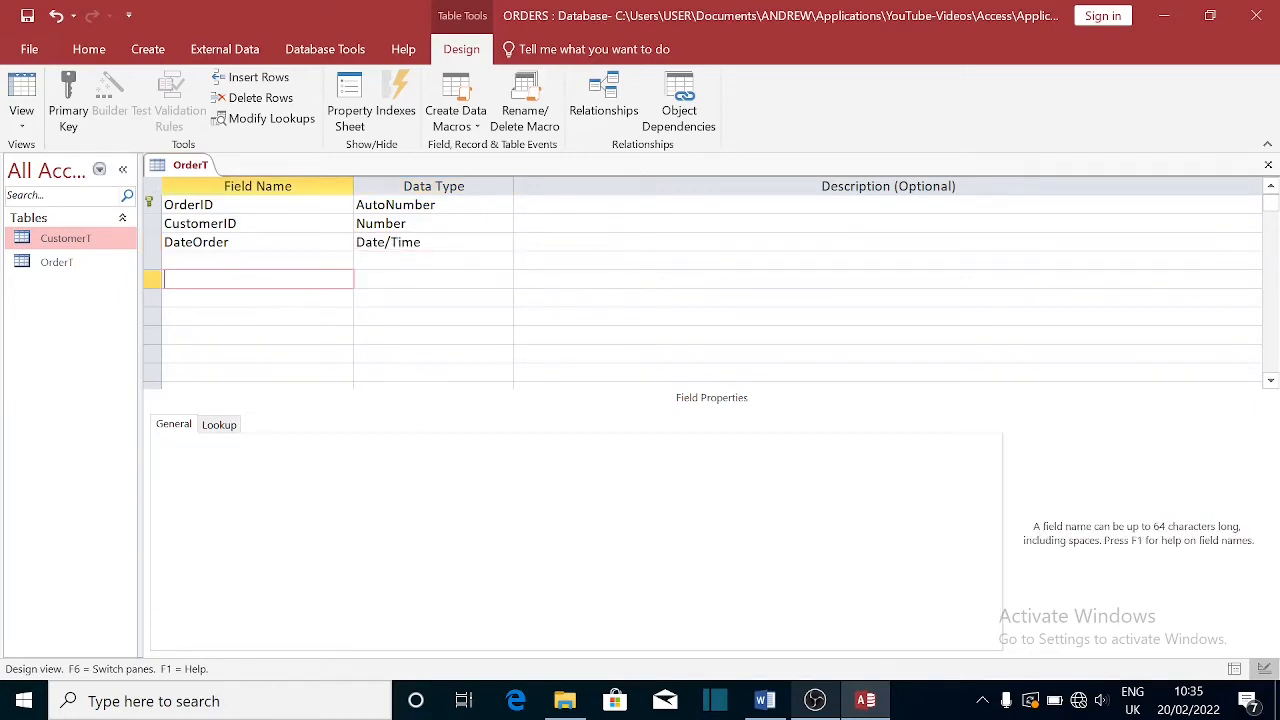
{"action": "key", "text": "Up"}
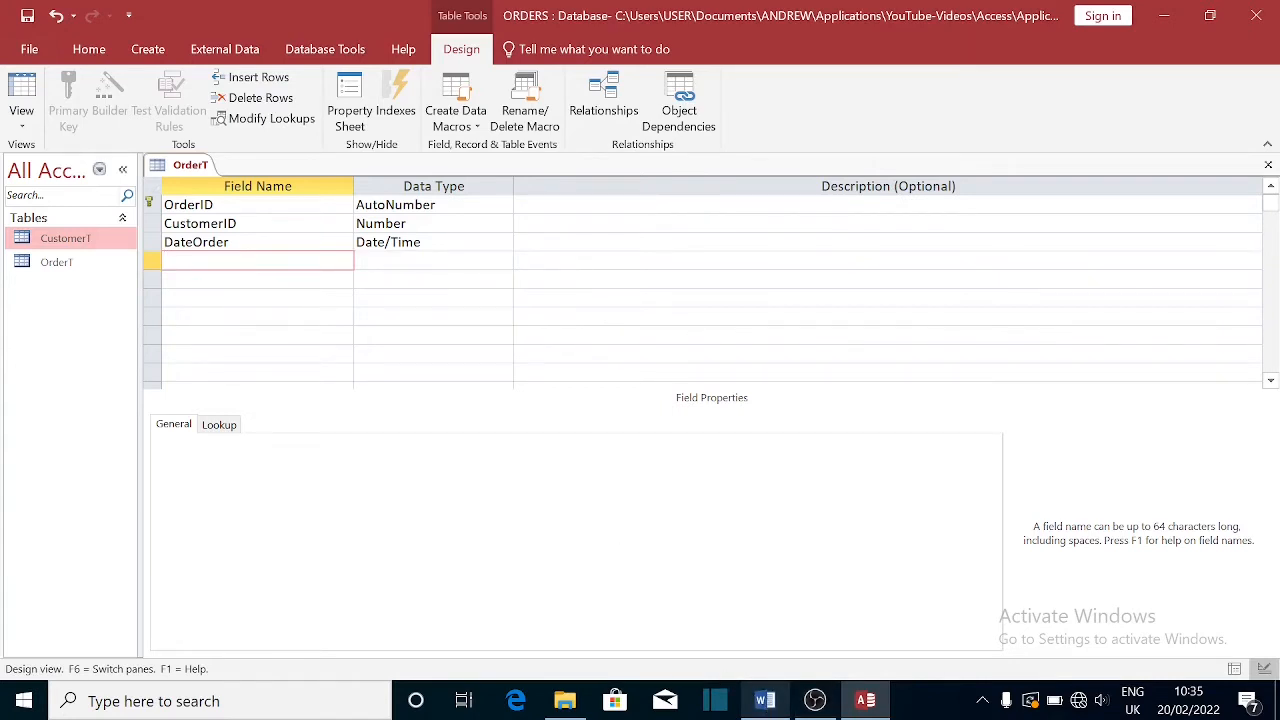
{"action": "key", "text": "Tab"}
{"action": "key", "text": "Up"}
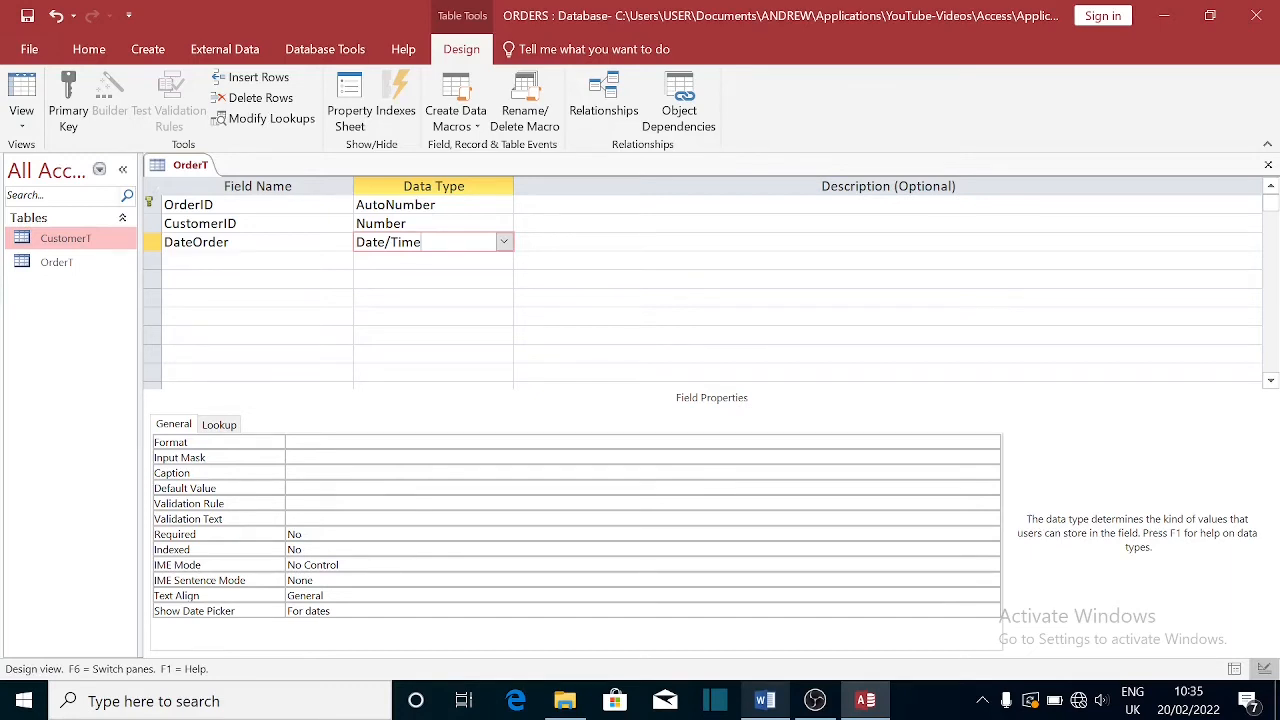
{"action": "left_click", "coordinate": [300, 488]}
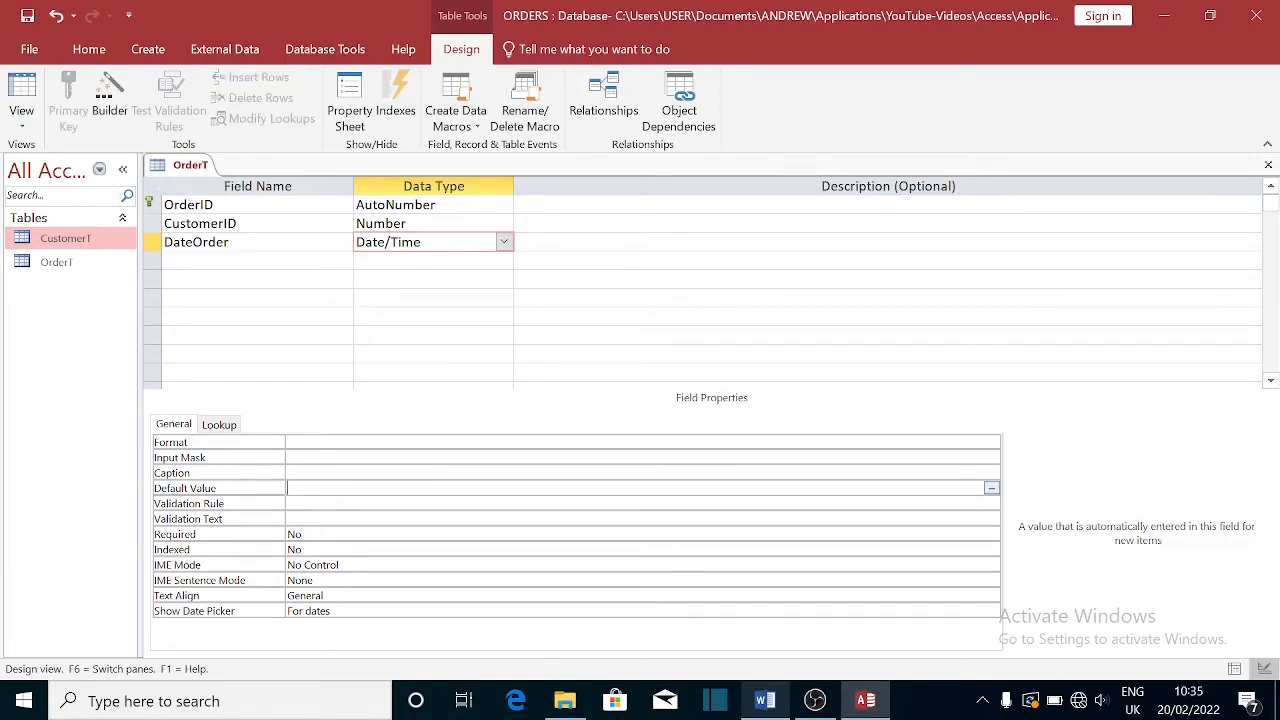
{"action": "type", "text": "Date()"}
{"action": "left_click", "coordinate": [240, 261]}
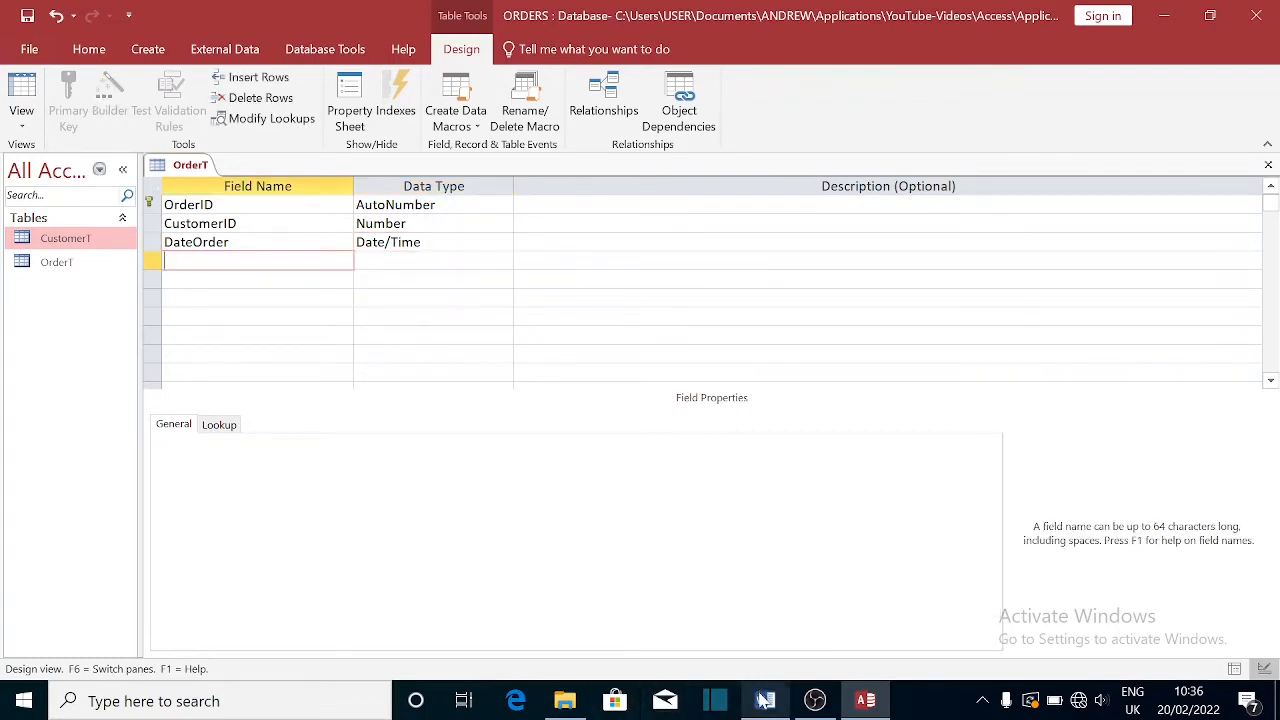
{"action": "left_click", "coordinate": [765, 700]}
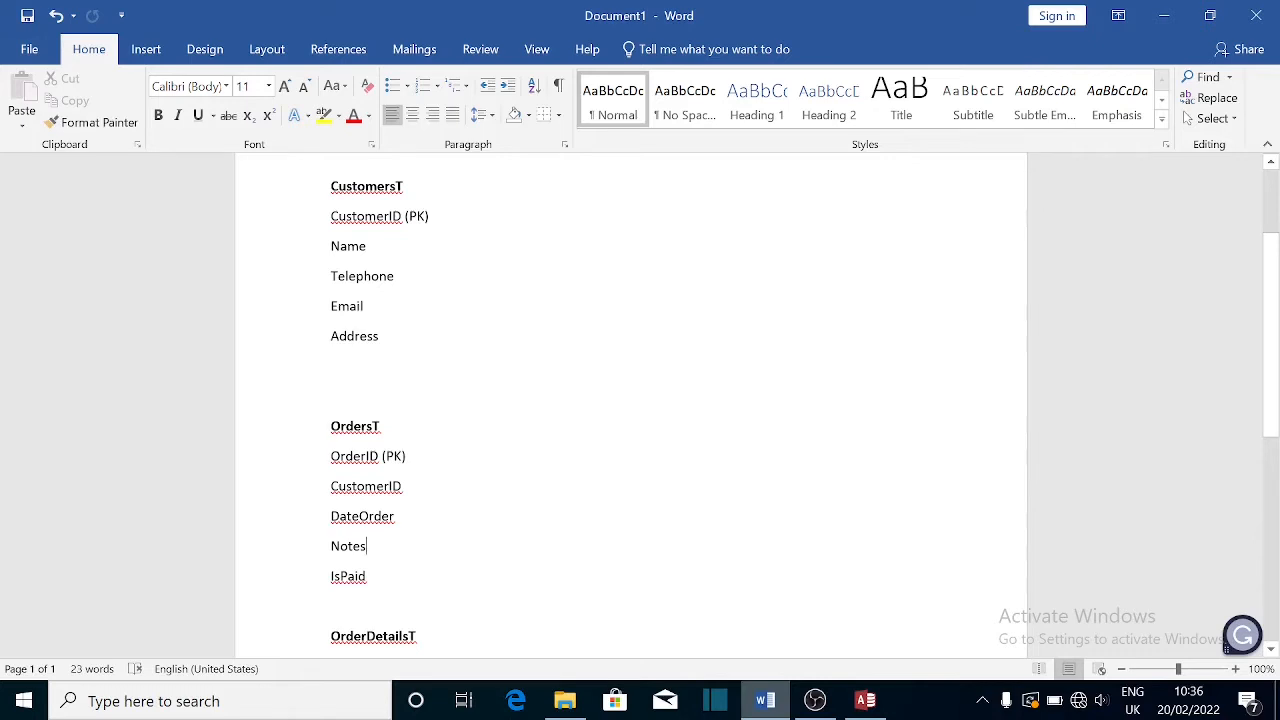
- Add a Notes field, keeping the Short Text data type
{"action": "left_click", "coordinate": [865, 700]}
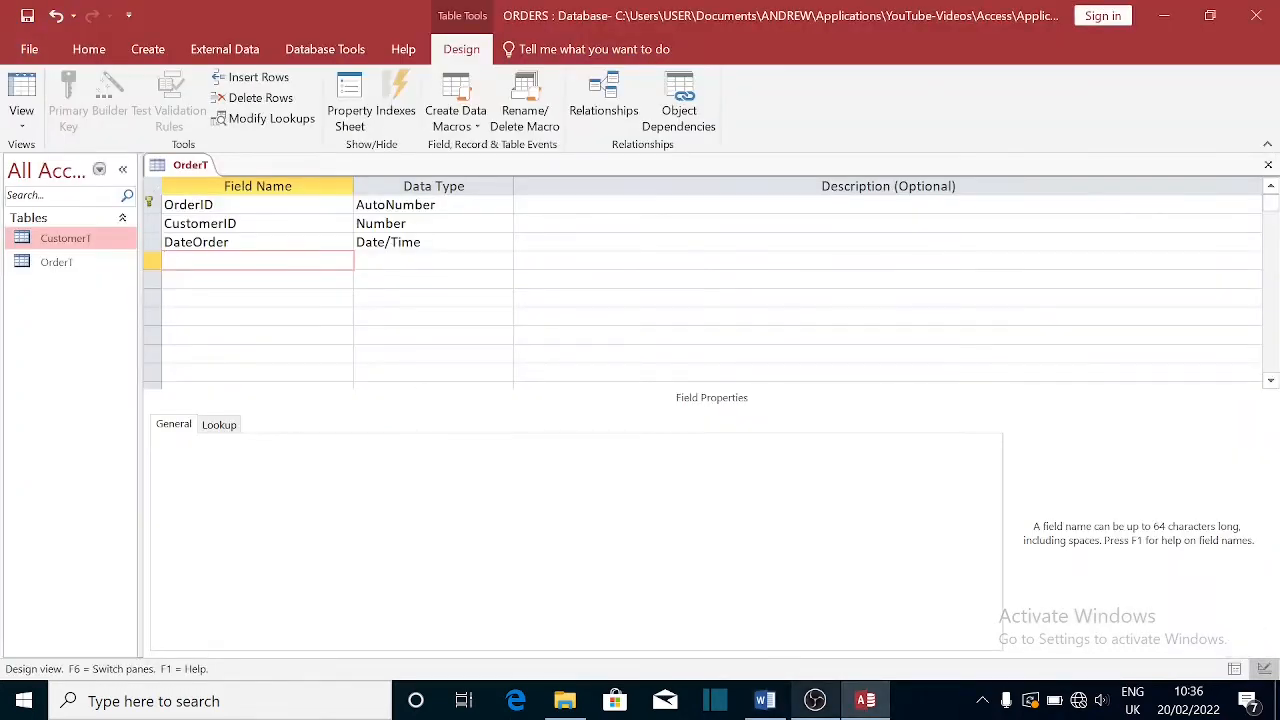
{"action": "type", "text": "Not"}
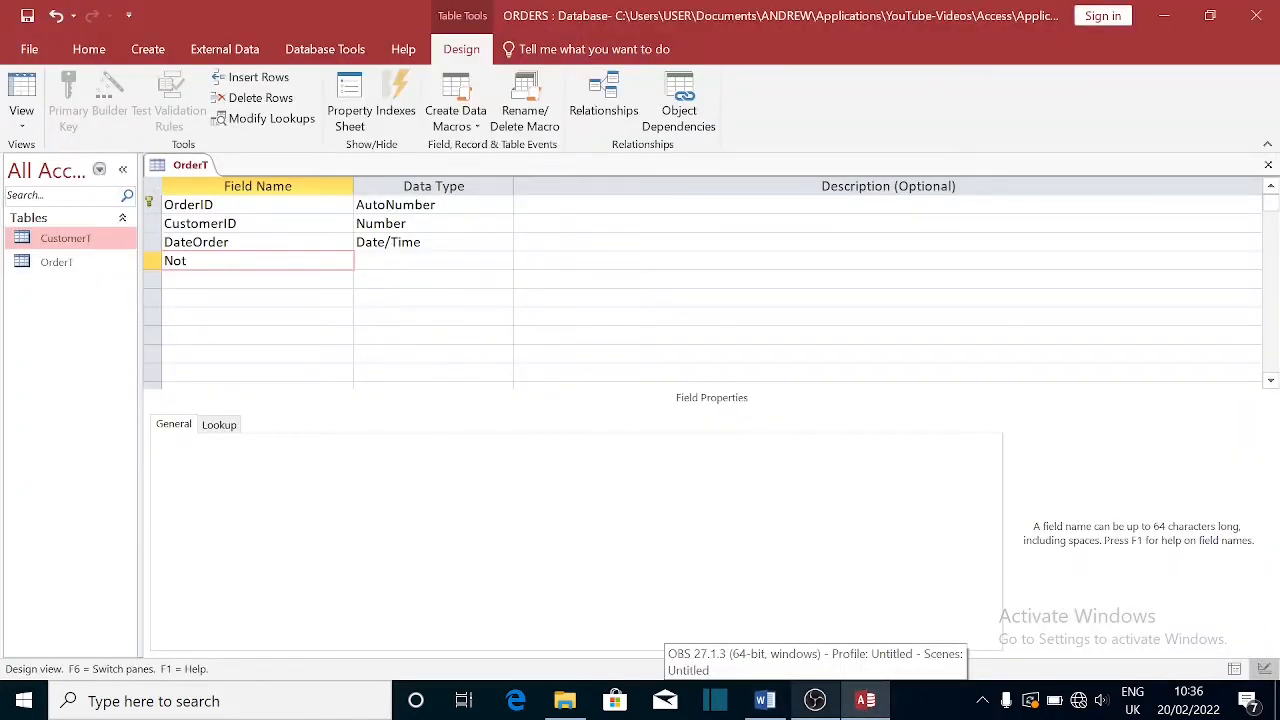
{"action": "type", "text": "es"}
{"action": "key", "text": "Tab"}
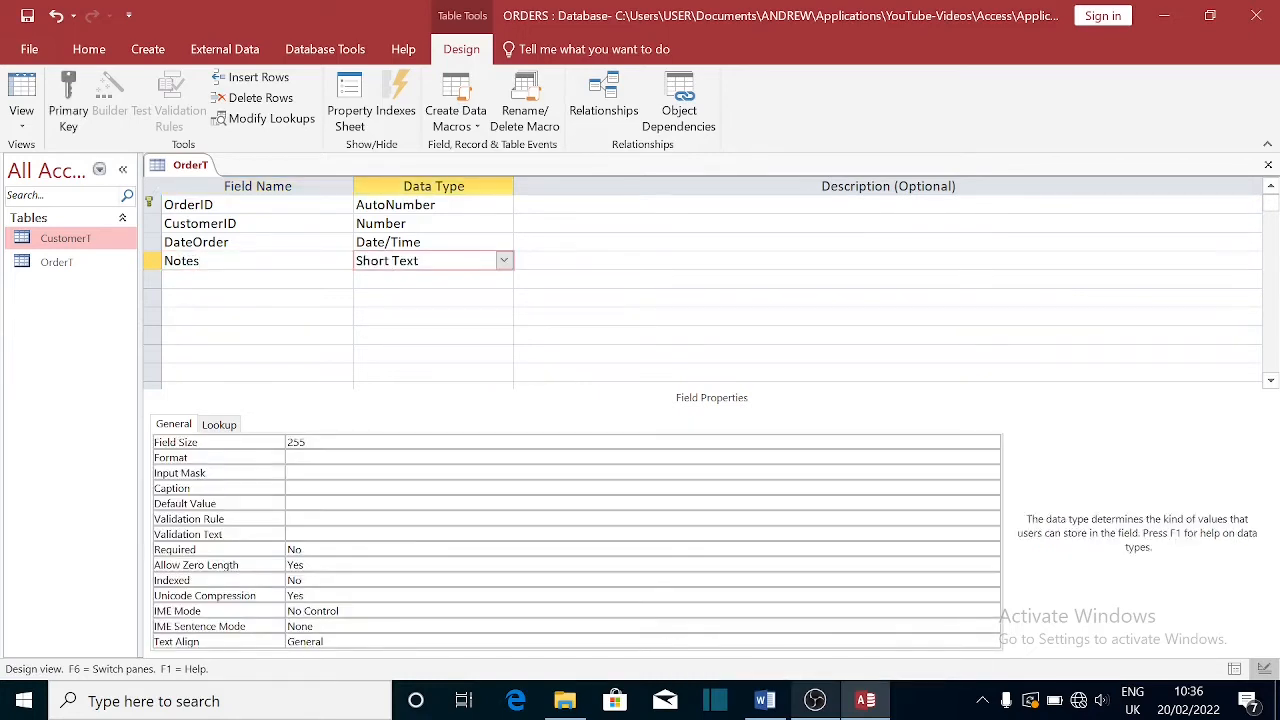
{"action": "key", "text": "Tab"}
{"action": "key", "text": "Tab"}
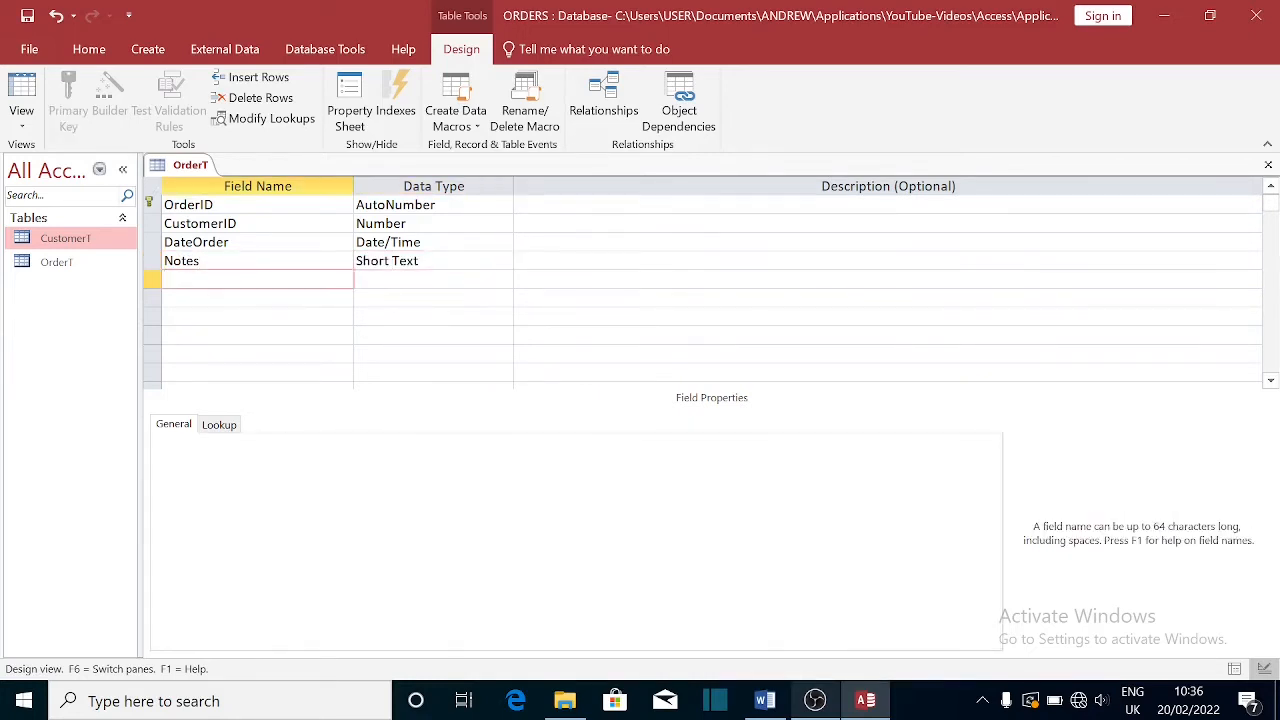
{"action": "key", "text": "shift+Tab"}
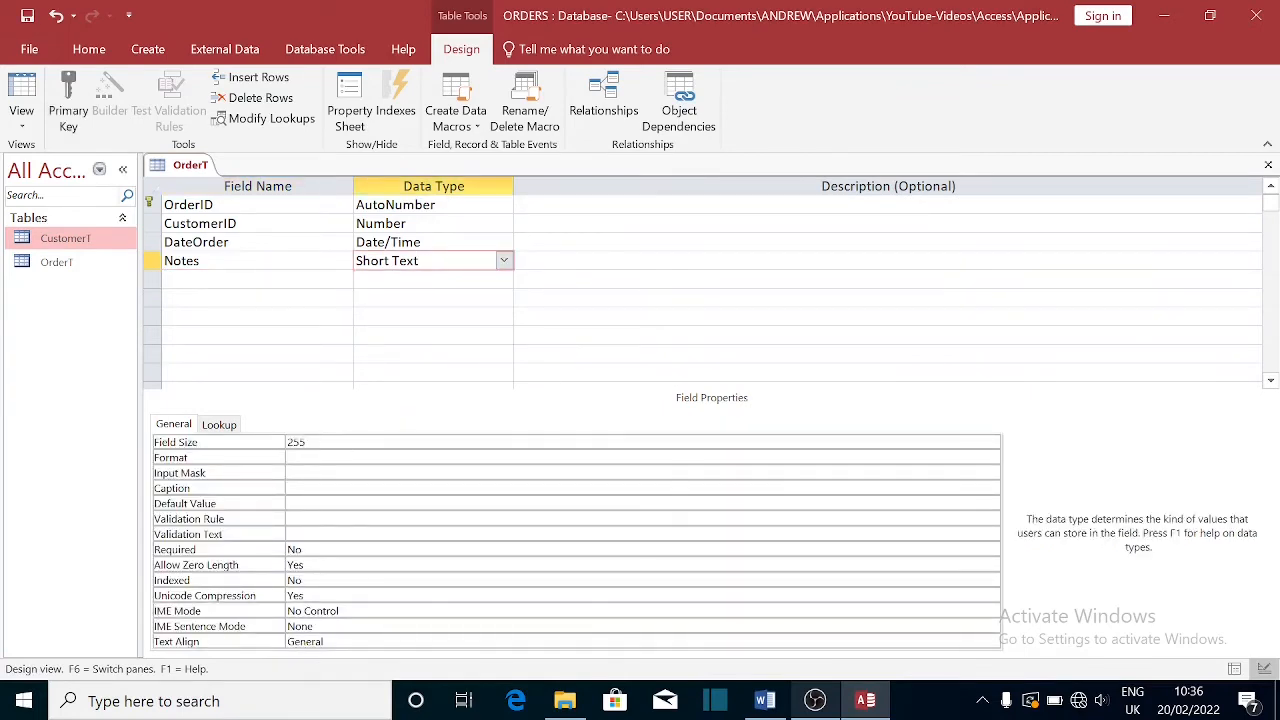
{"action": "key", "text": "Tab"}
{"action": "key", "text": "Tab"}
- Add an IsPaid Yes/No field with default value No, and review the field properties
{"action": "type", "text": "Is"}
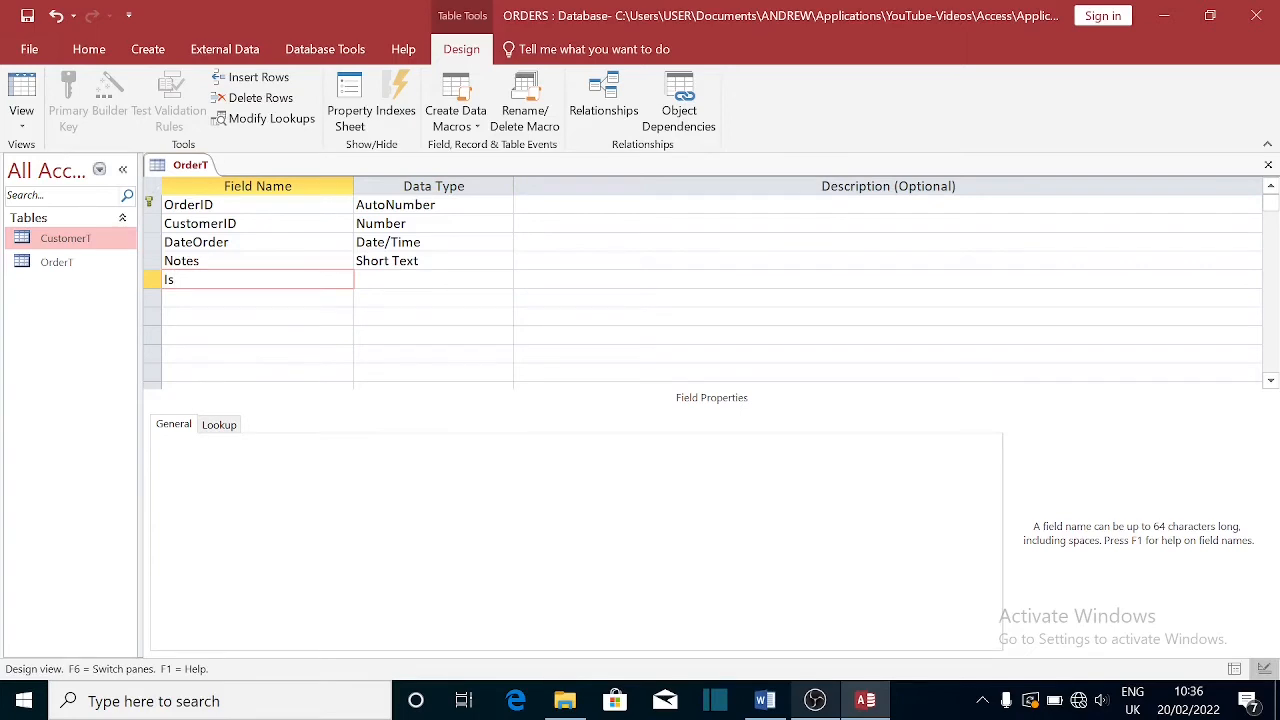
{"action": "type", "text": "Paid"}
{"action": "key", "text": "Tab"}
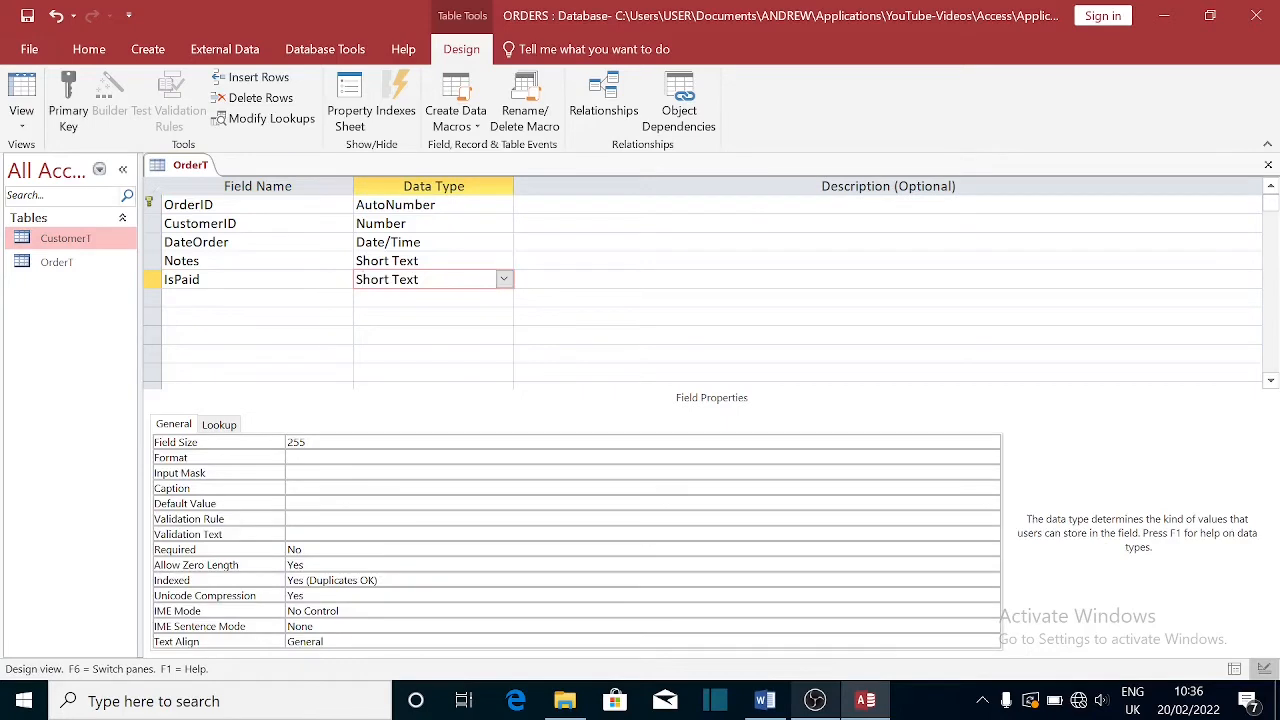
{"action": "left_click", "coordinate": [504, 279]}
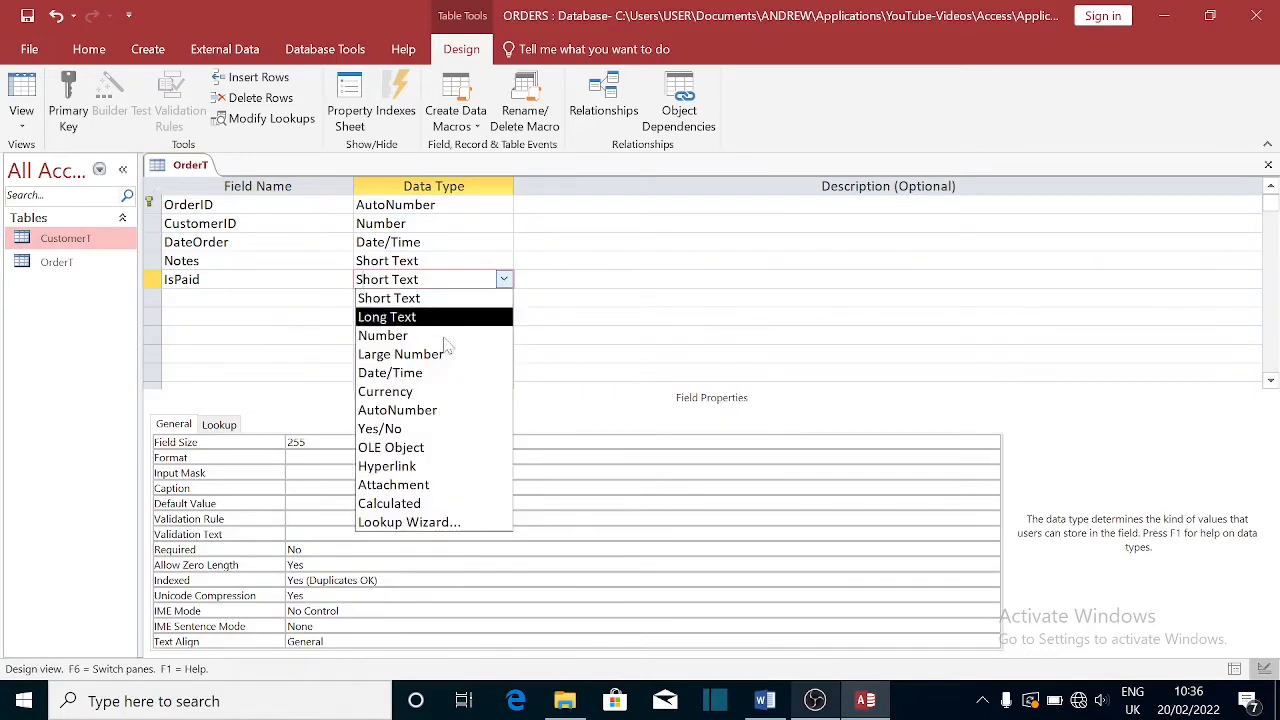
{"action": "left_click", "coordinate": [385, 428]}
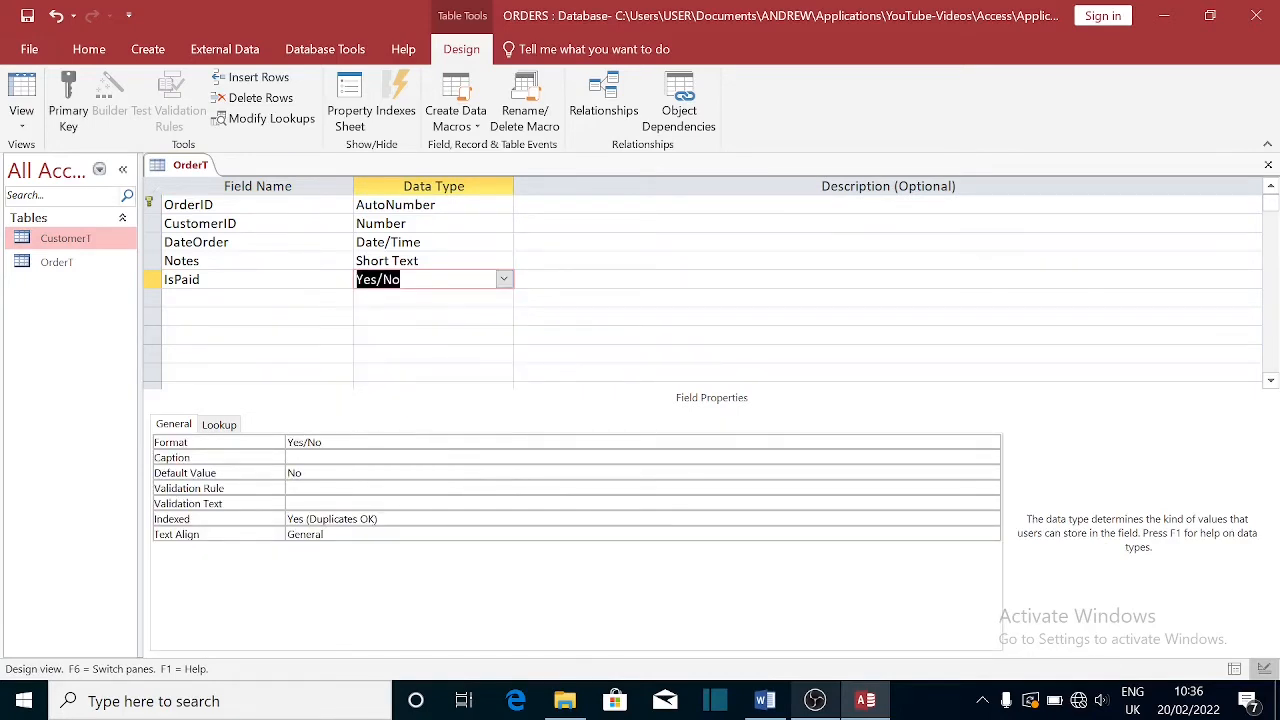
{"action": "left_click", "coordinate": [190, 473]}
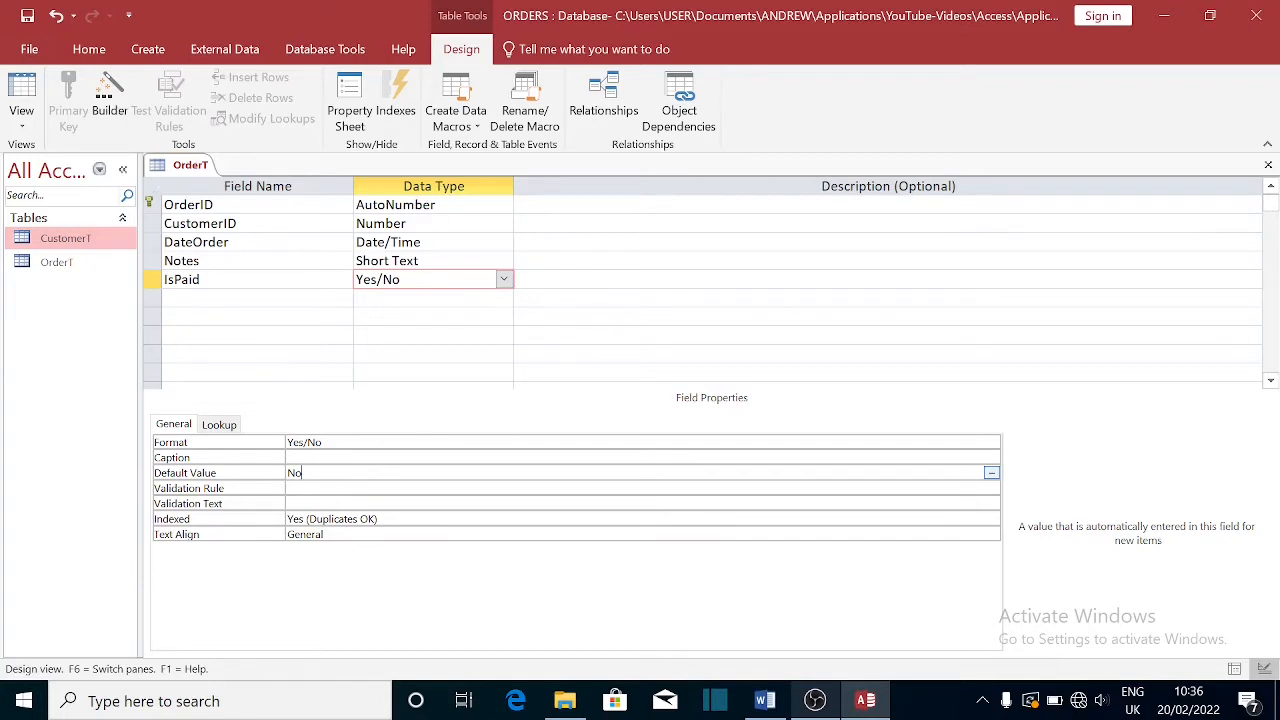
{"action": "left_click", "coordinate": [430, 242]}
{"action": "left_click", "coordinate": [404, 279]}
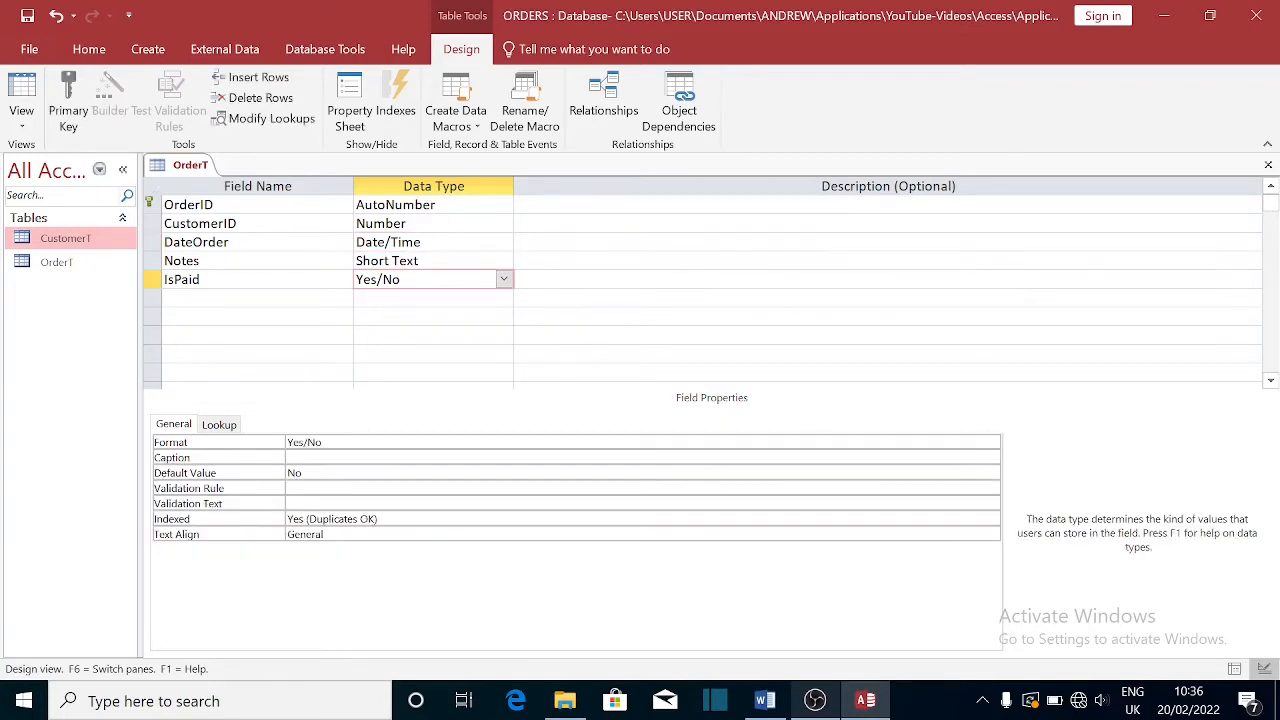
{"action": "left_click", "coordinate": [432, 242]}
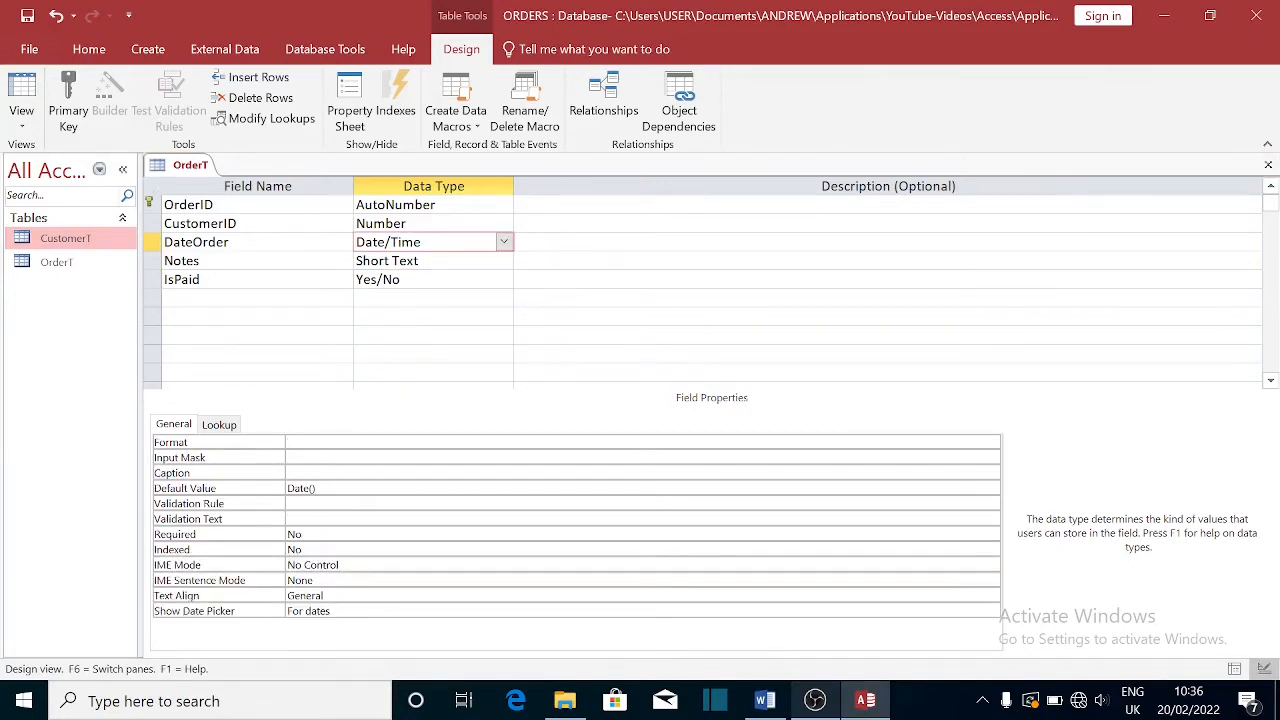
- Save and close the OrderT design, open its datasheet, and discard a test IsPaid tick
{"action": "left_click", "coordinate": [27, 15]}
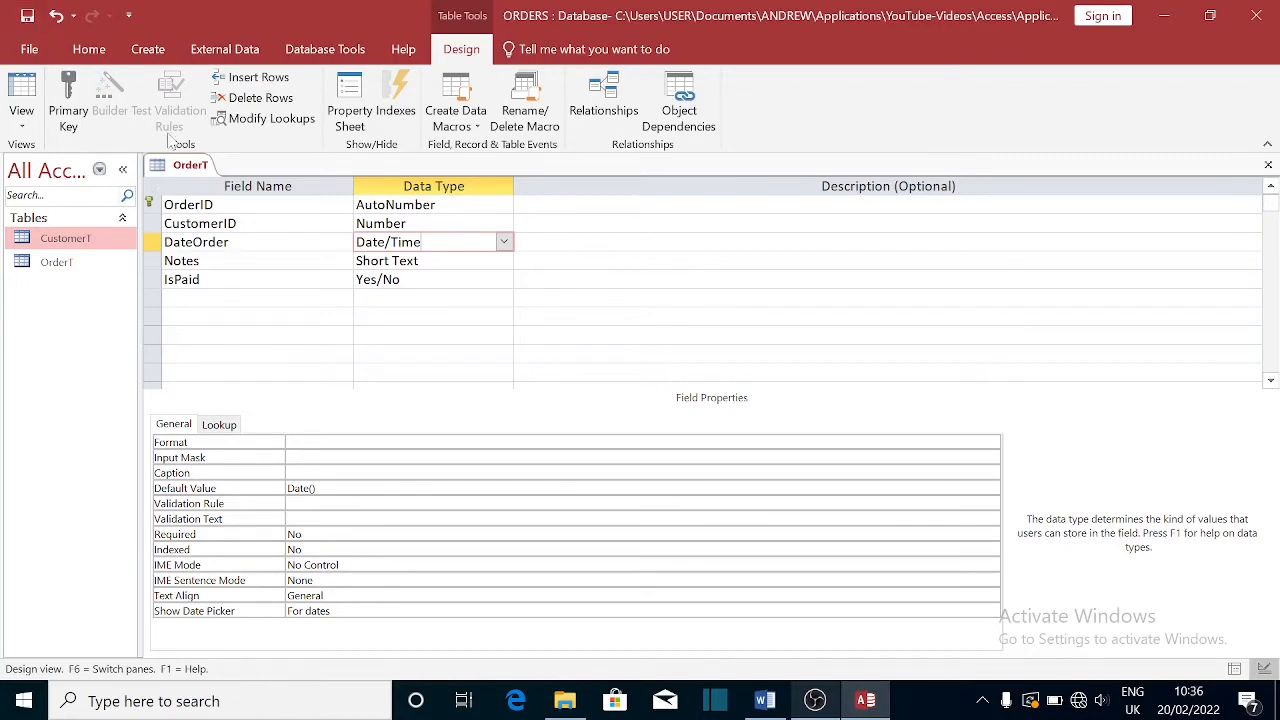
{"action": "left_click", "coordinate": [1268, 164]}
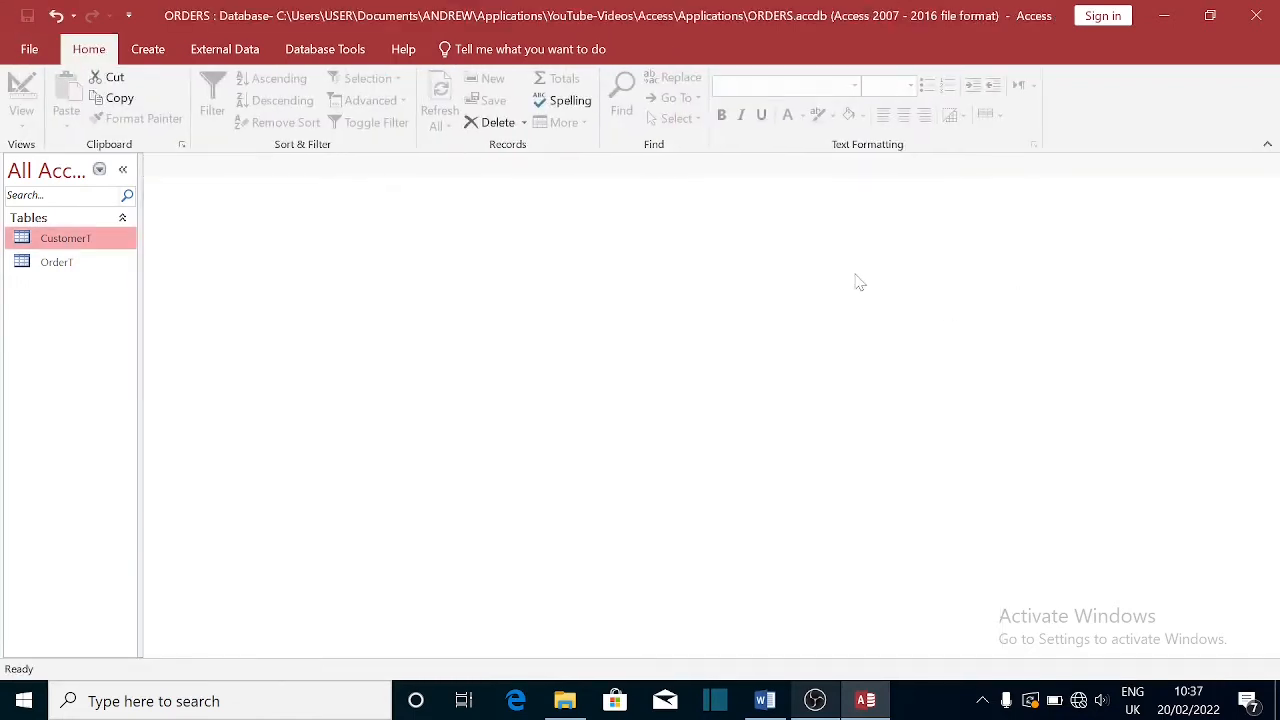
{"action": "double_click", "coordinate": [56, 262]}
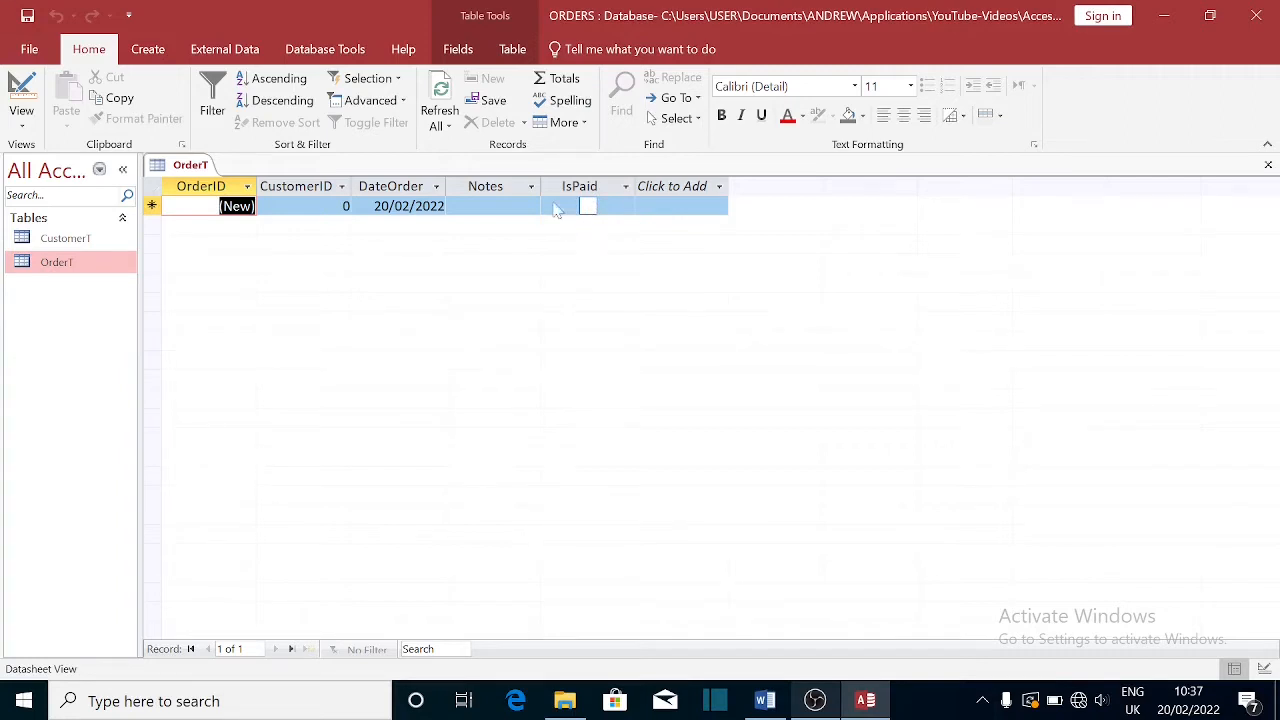
{"action": "left_click", "coordinate": [587, 207]}
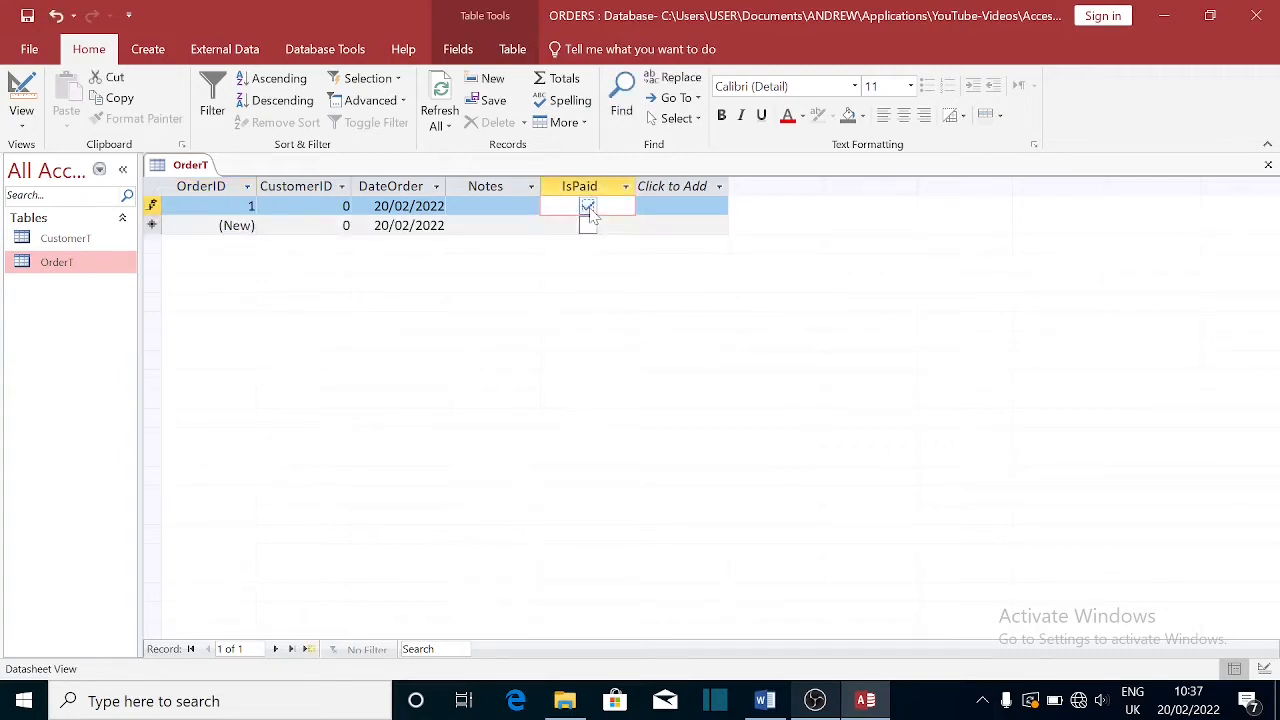
{"action": "key", "text": "Escape"}
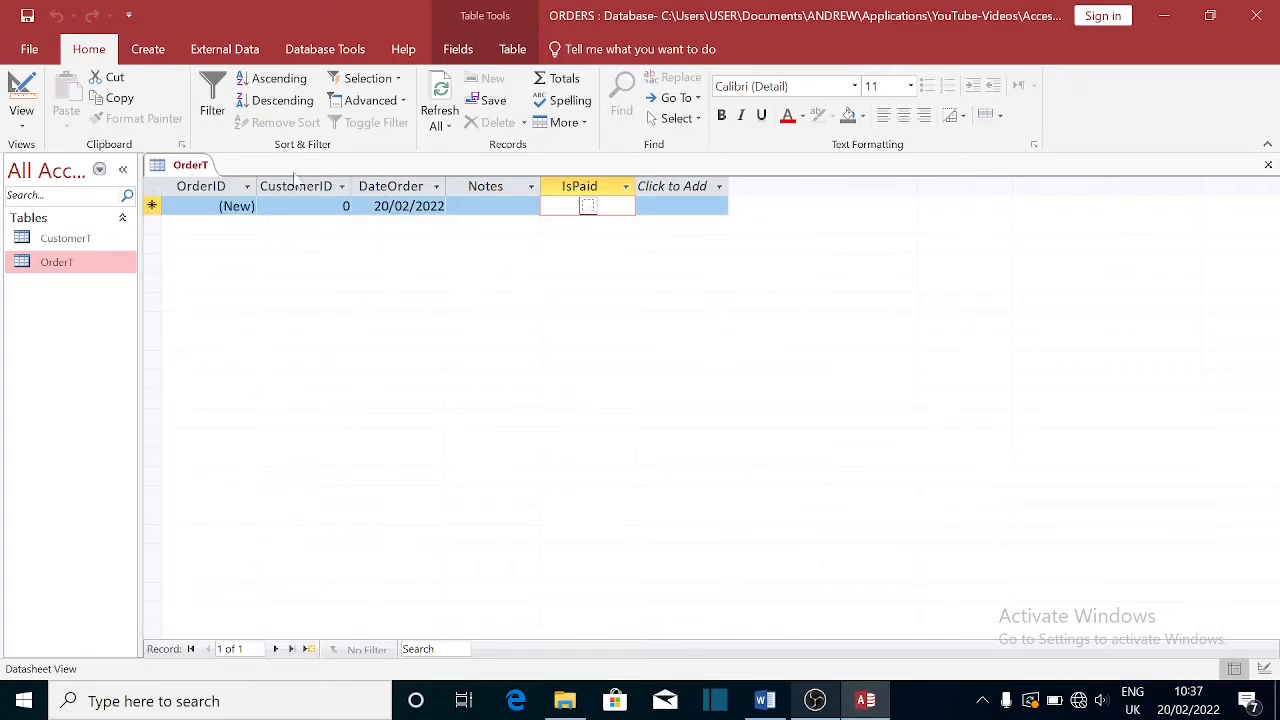
{"action": "left_click", "coordinate": [66, 270]}
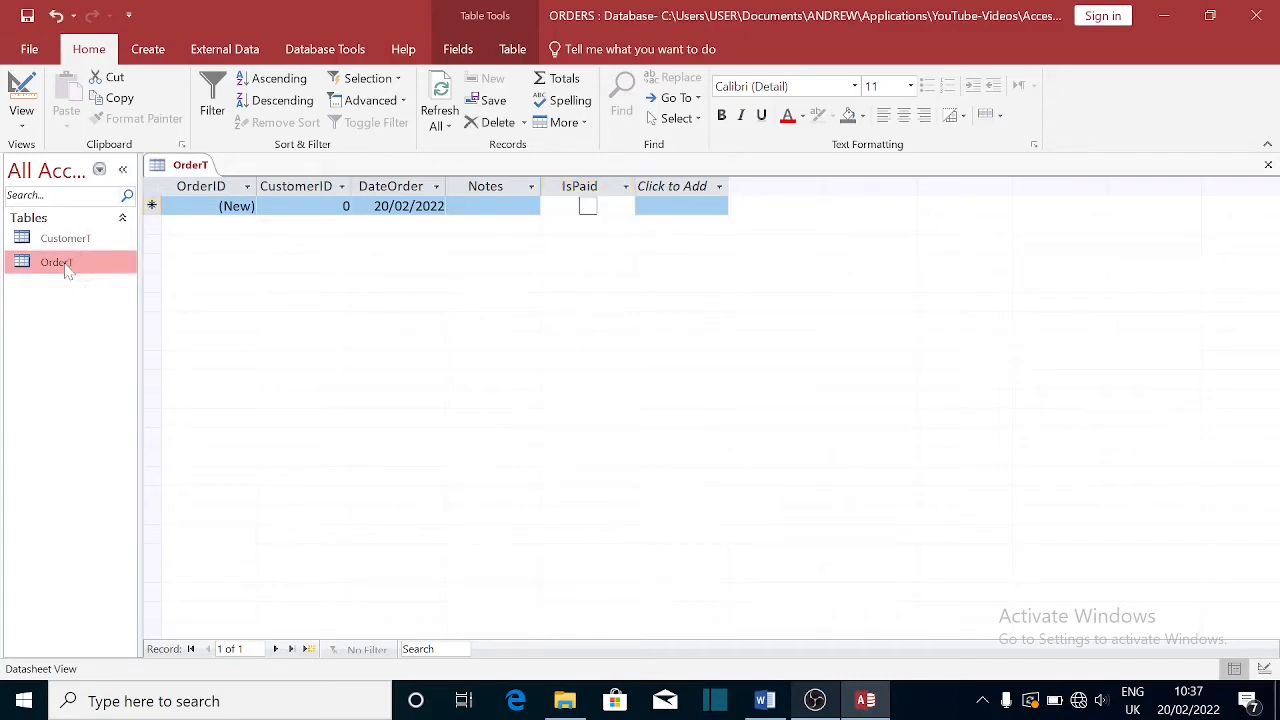
- Set DateOrder's Format to Medium Date, save the design, and reopen OrderT's datasheet
{"action": "right_click", "coordinate": [66, 270]}
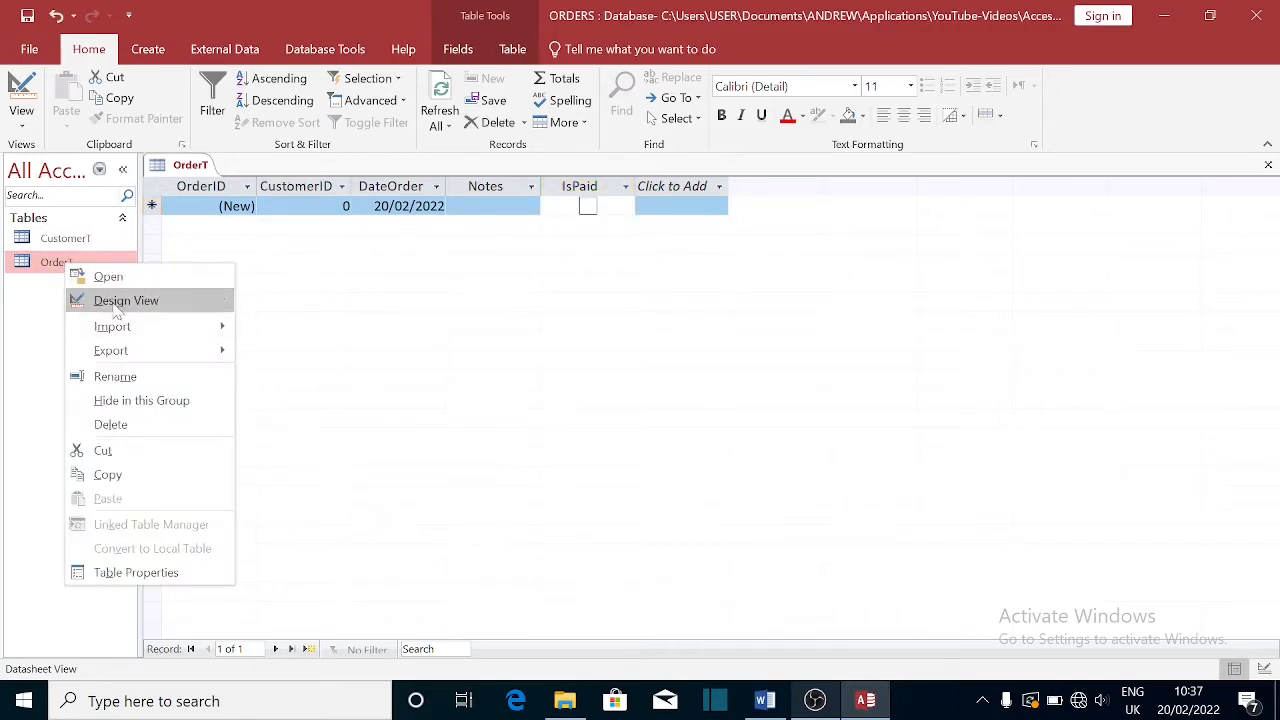
{"action": "left_click", "coordinate": [116, 298]}
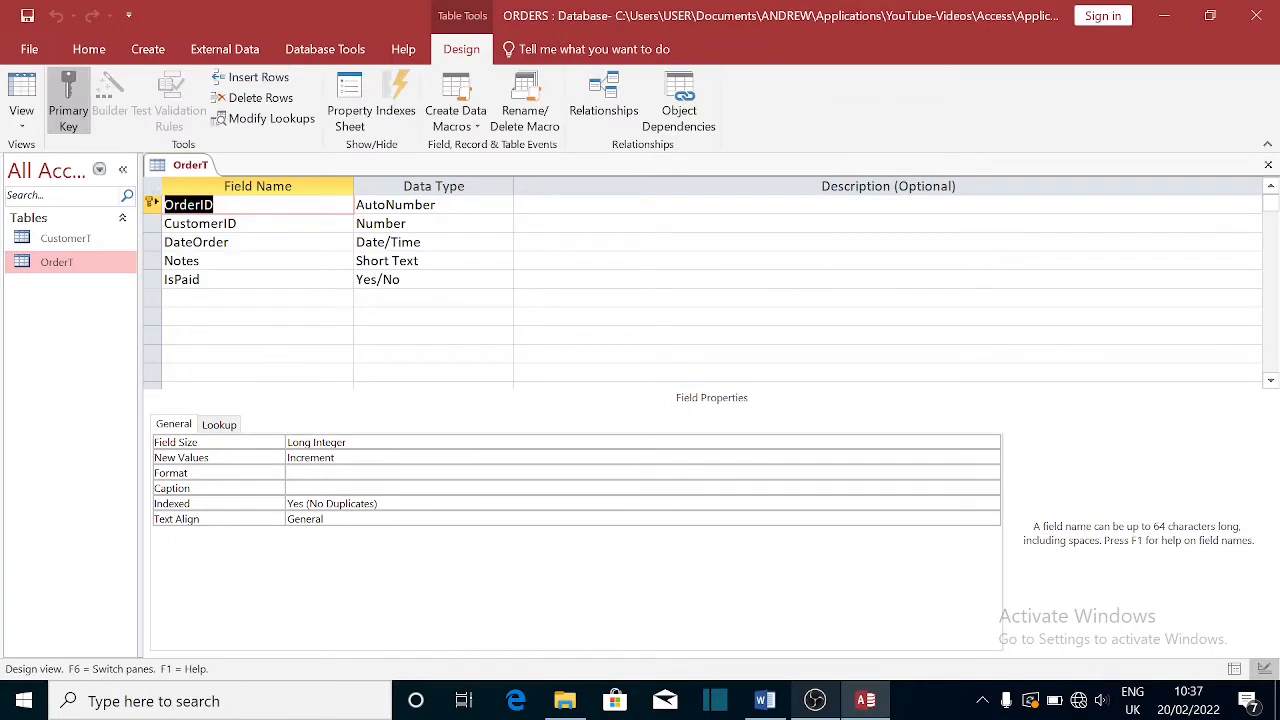
{"action": "left_click", "coordinate": [428, 243]}
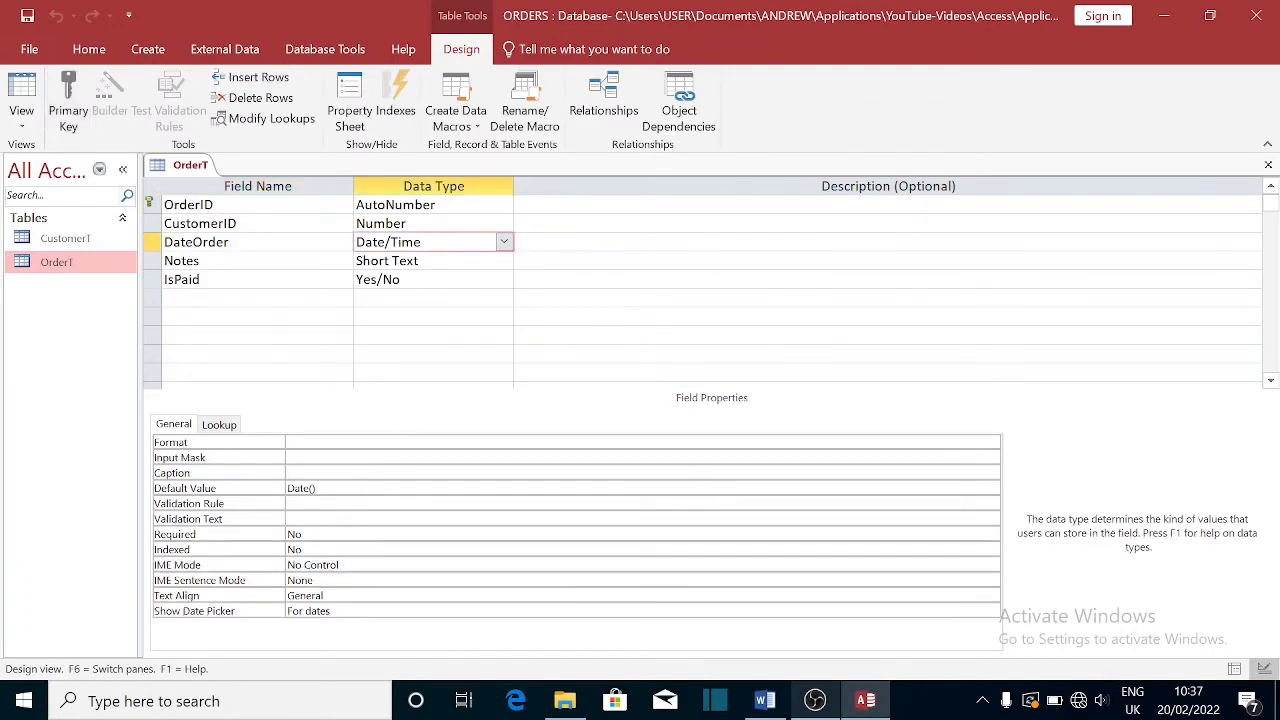
{"action": "key", "text": "F6"}
{"action": "key", "text": "Down"}
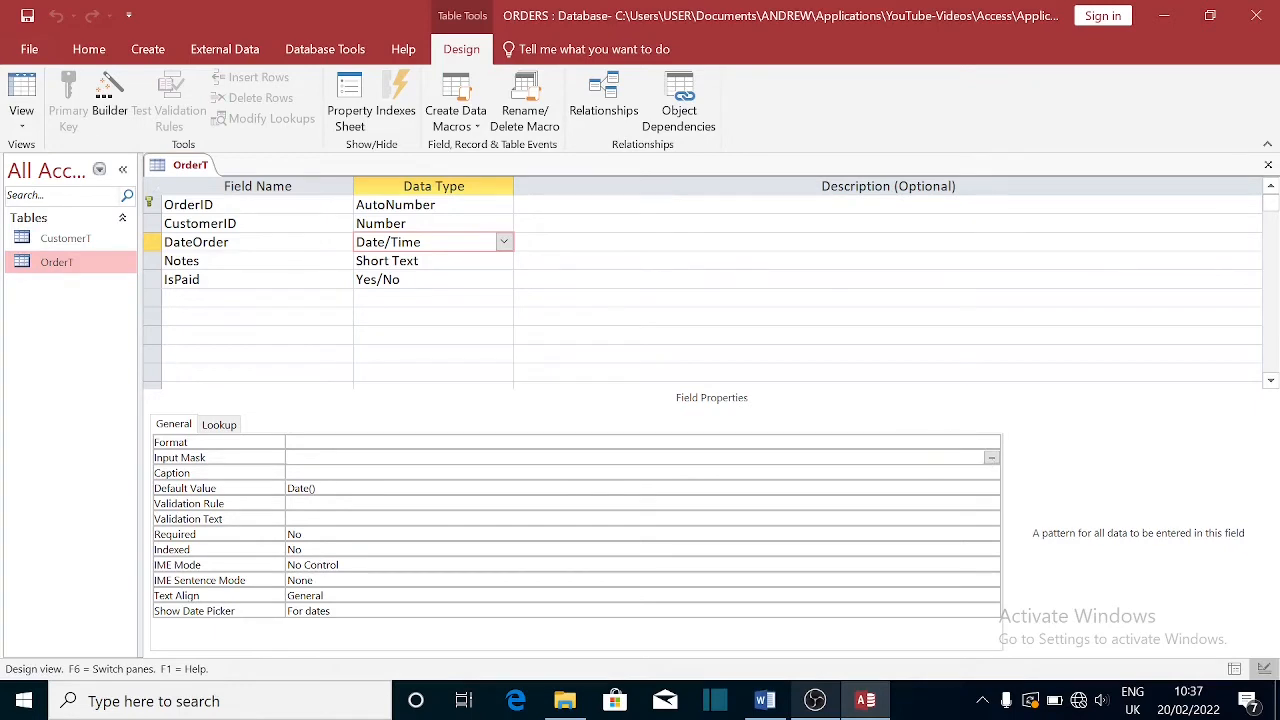
{"action": "key", "text": "Up"}
{"action": "left_click", "coordinate": [991, 443]}
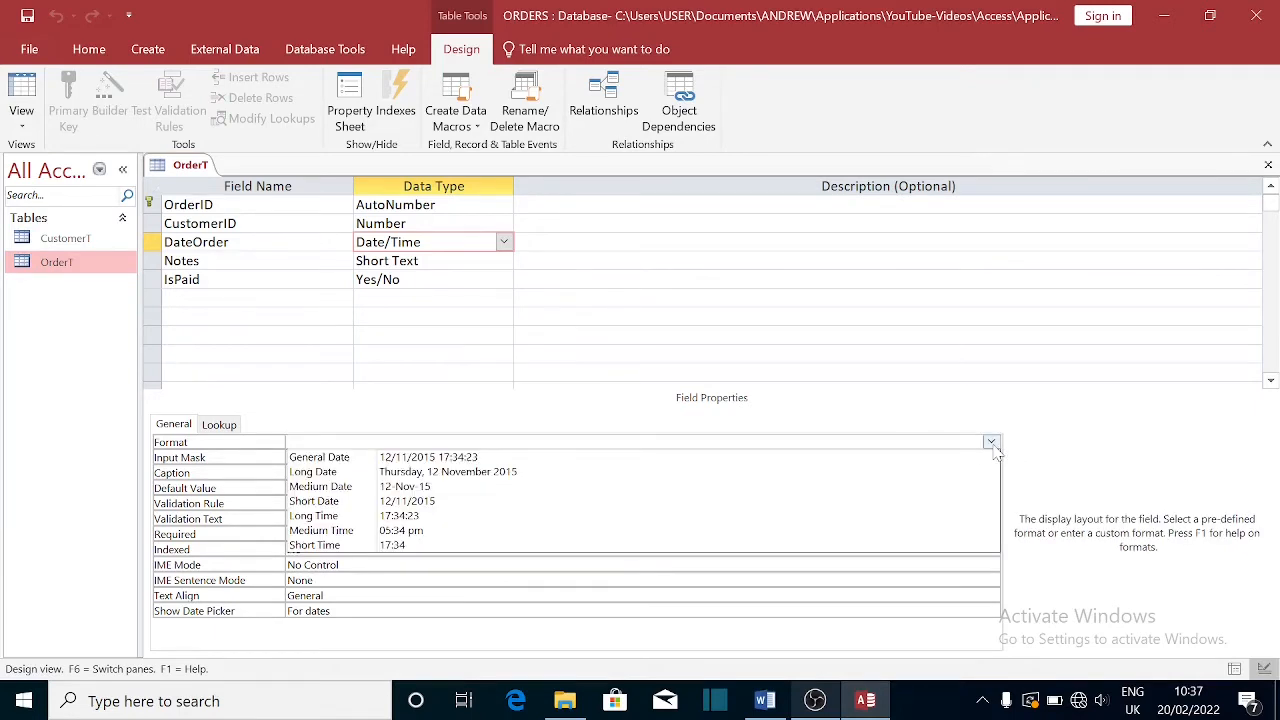
{"action": "left_click", "coordinate": [528, 487]}
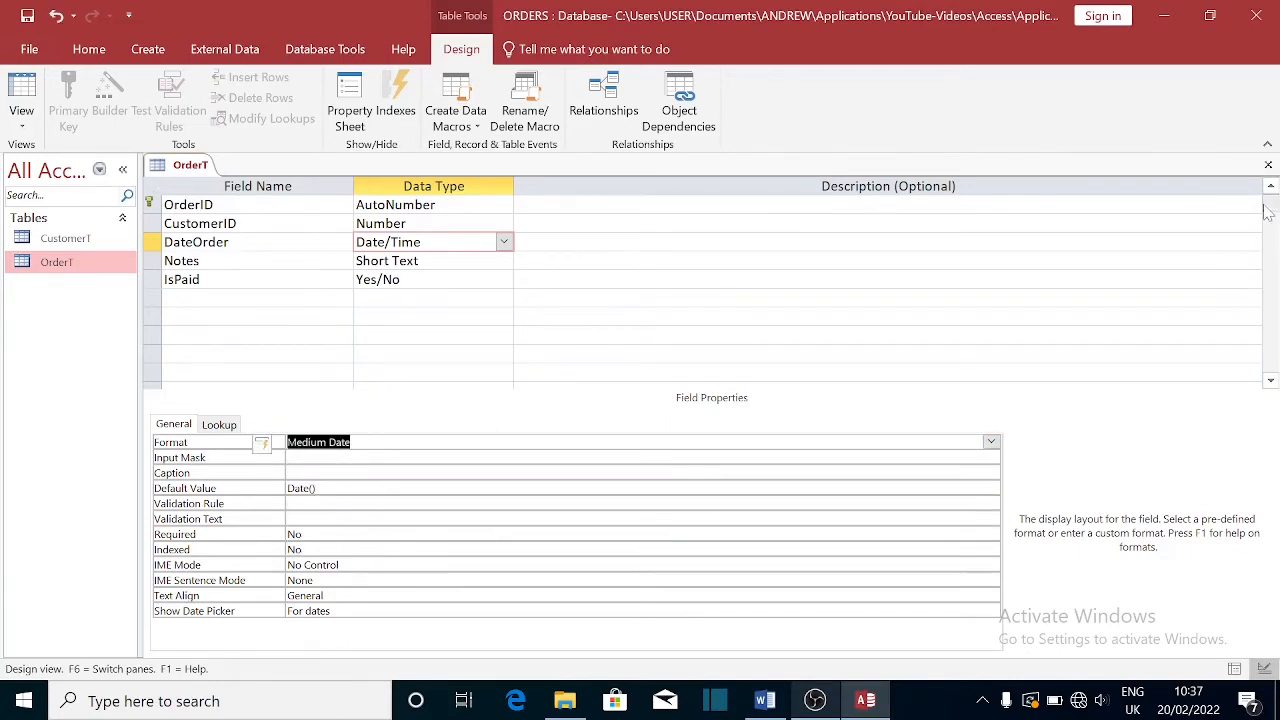
{"action": "left_click", "coordinate": [1268, 164]}
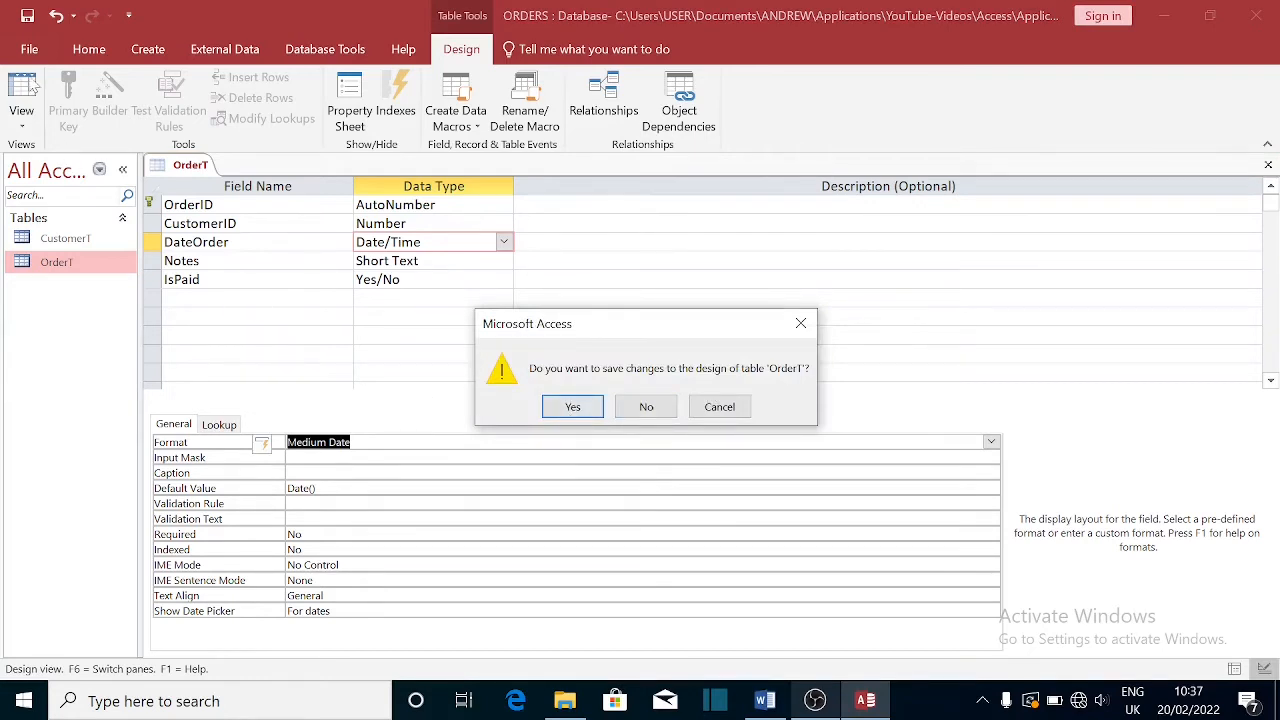
{"action": "left_click", "coordinate": [573, 410]}
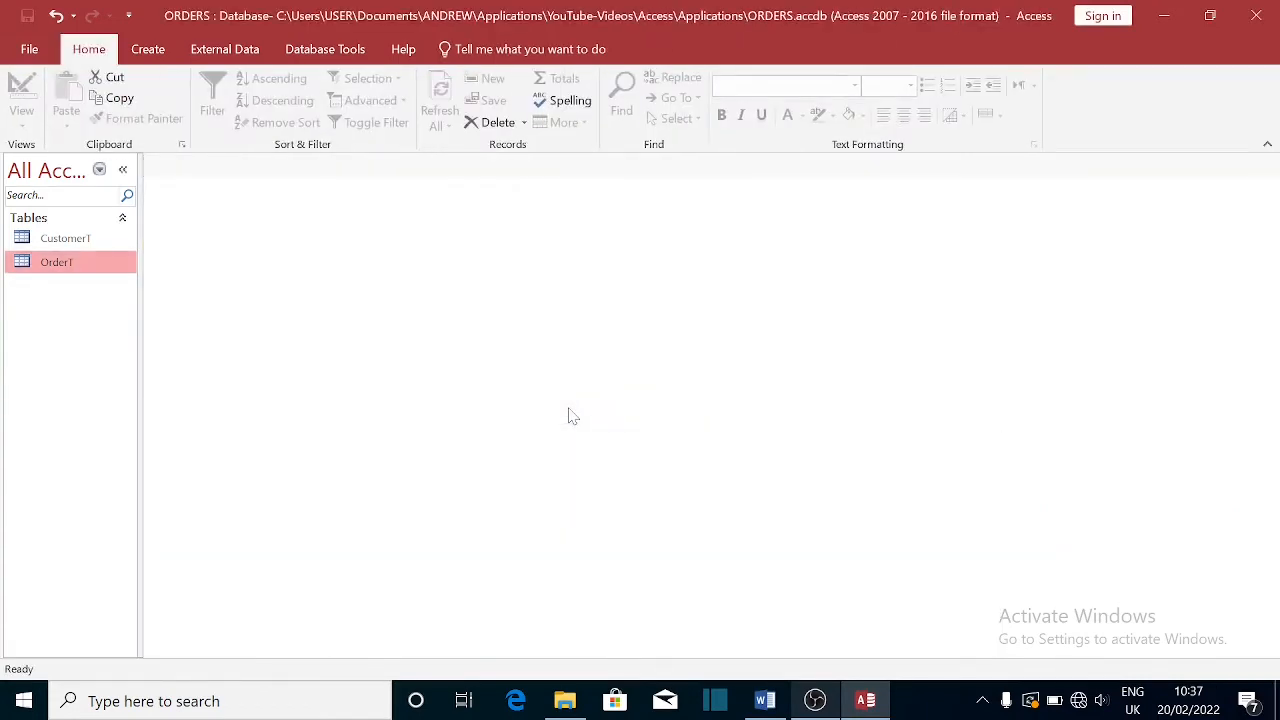
{"action": "double_click", "coordinate": [60, 266]}
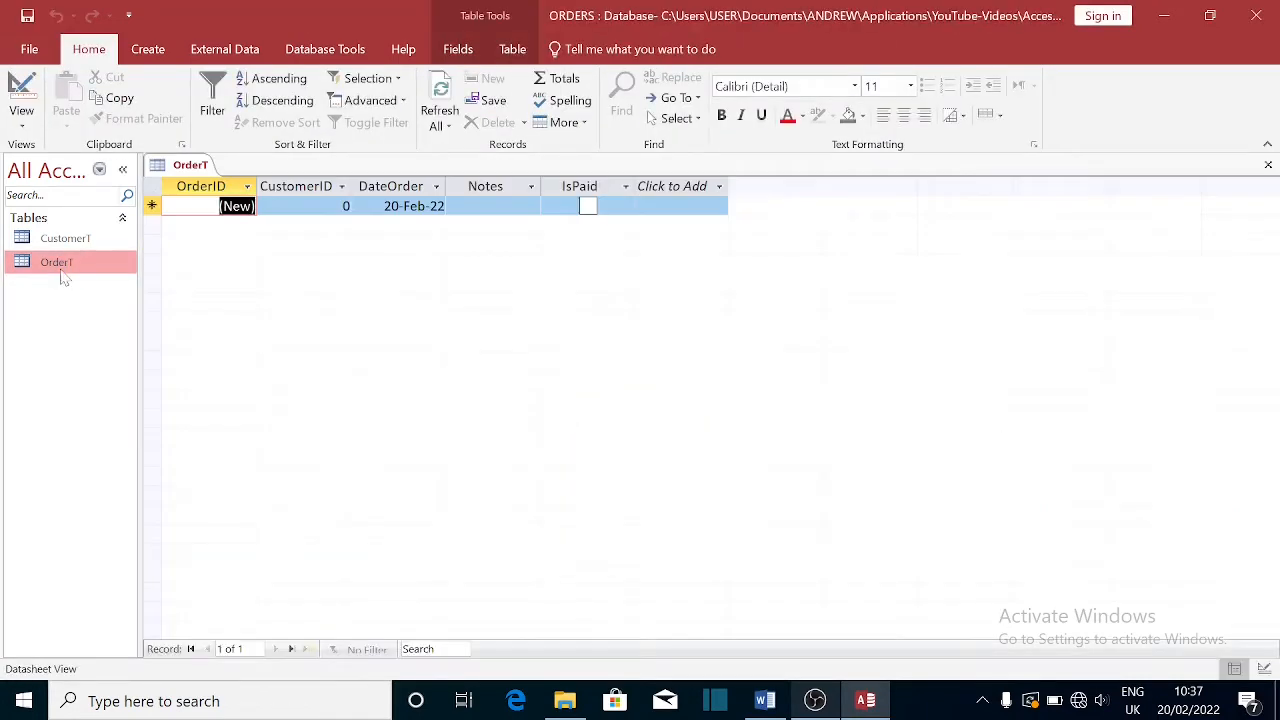
{"action": "left_click", "coordinate": [412, 208]}
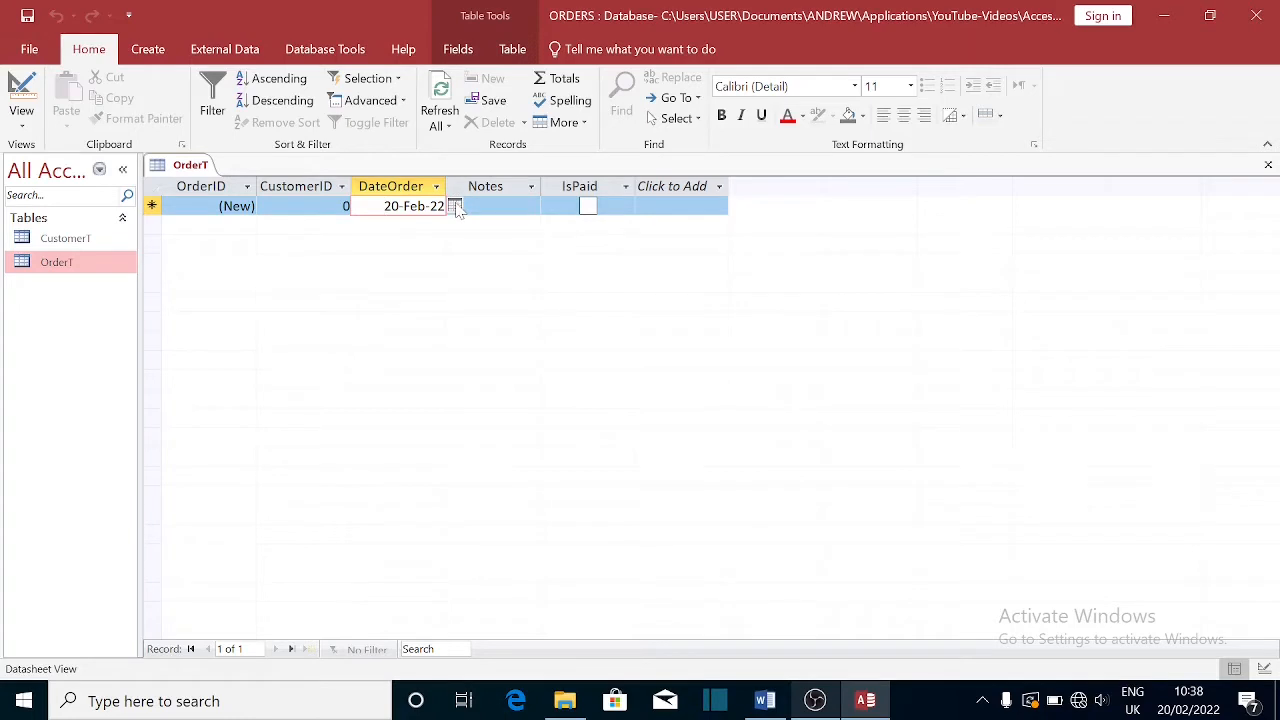
- Try the DateOrder calendar without changing the date, and widen the CustomerID column slightly
{"action": "left_click", "coordinate": [454, 206]}
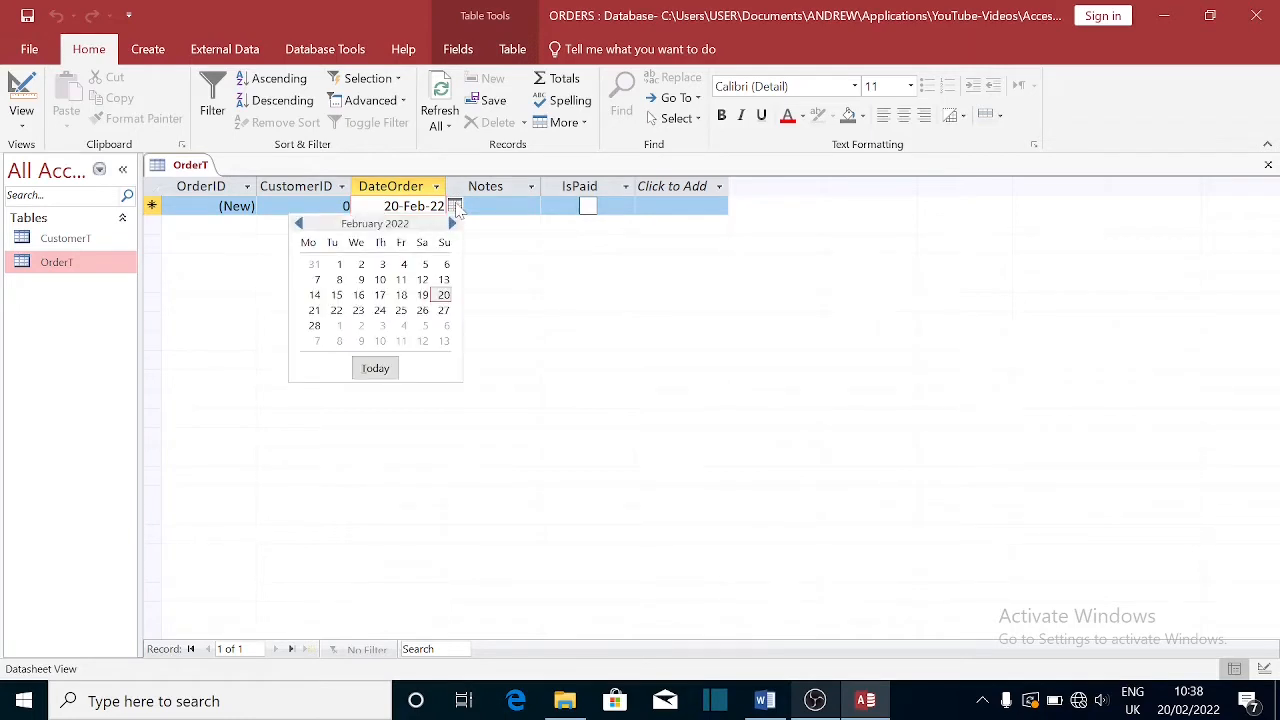
{"action": "left_click", "coordinate": [507, 207]}
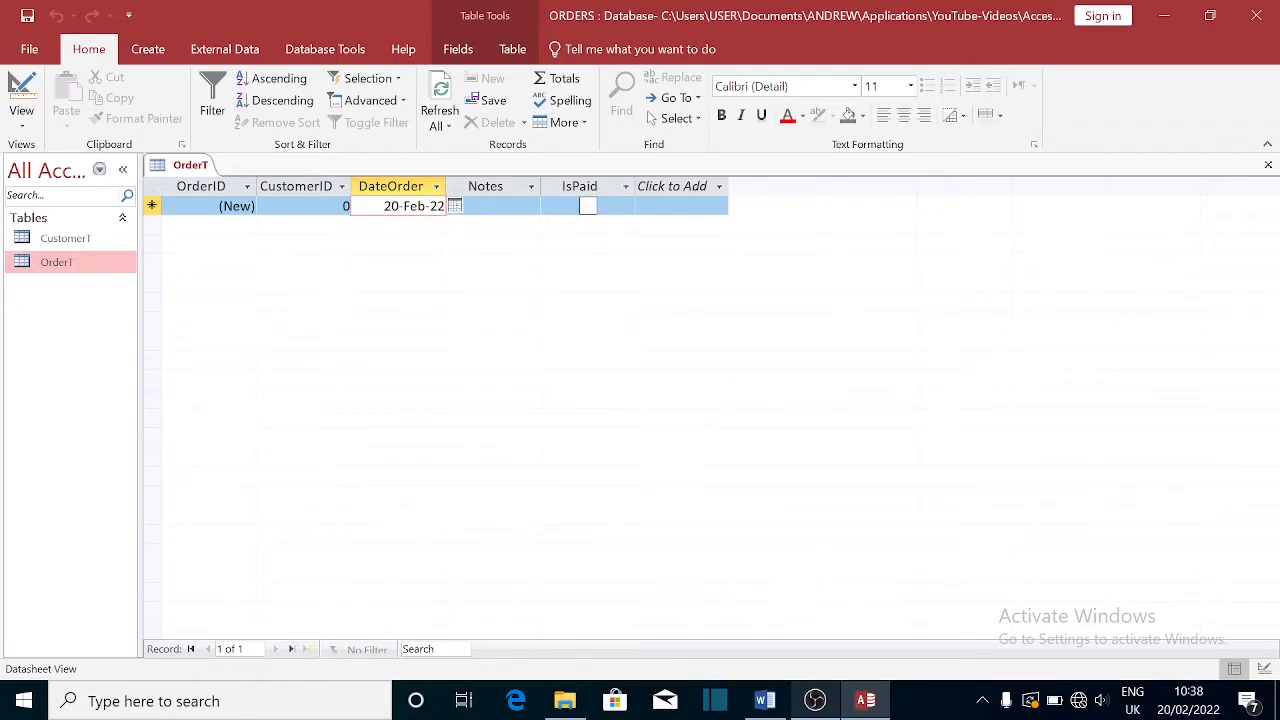
{"action": "left_click", "coordinate": [507, 207]}
{"action": "left_click", "coordinate": [567, 207]}
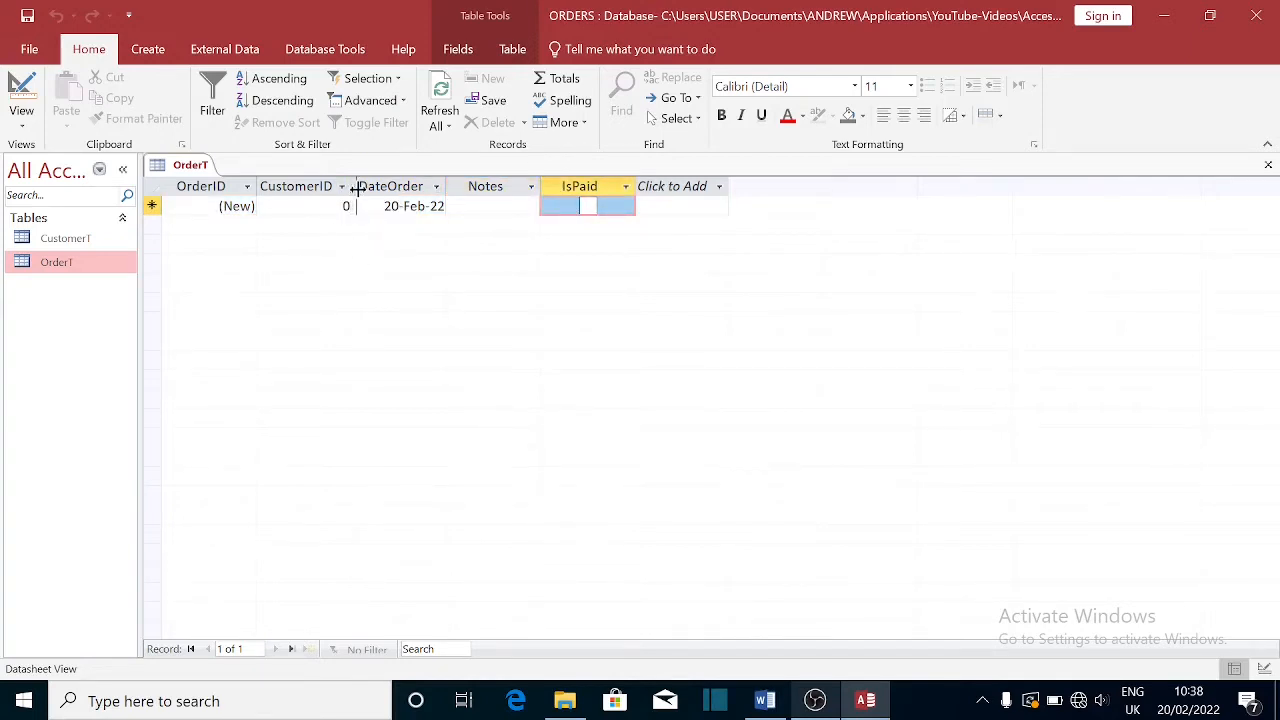
{"action": "left_click_drag", "start_coordinate": [352, 186], "coordinate": [357, 186]}
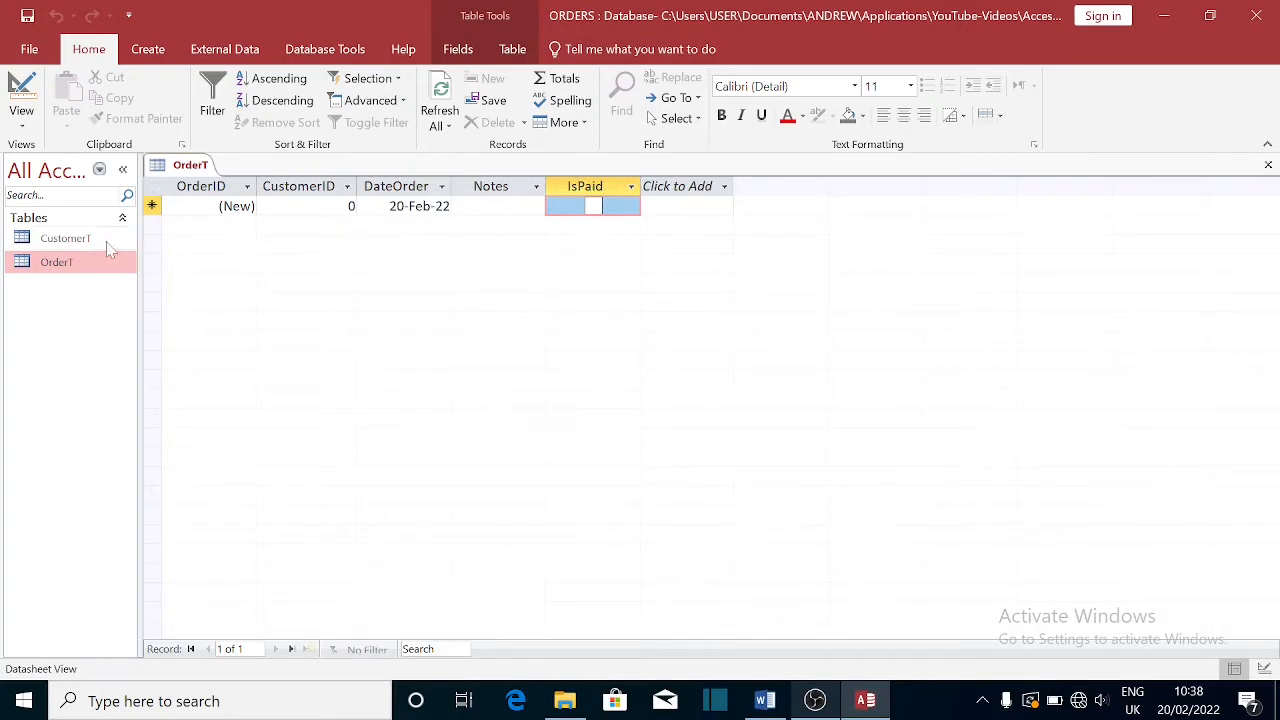
- Open CustomerT to check the customer ID, then return to OrderT
{"action": "left_click", "coordinate": [74, 243]}
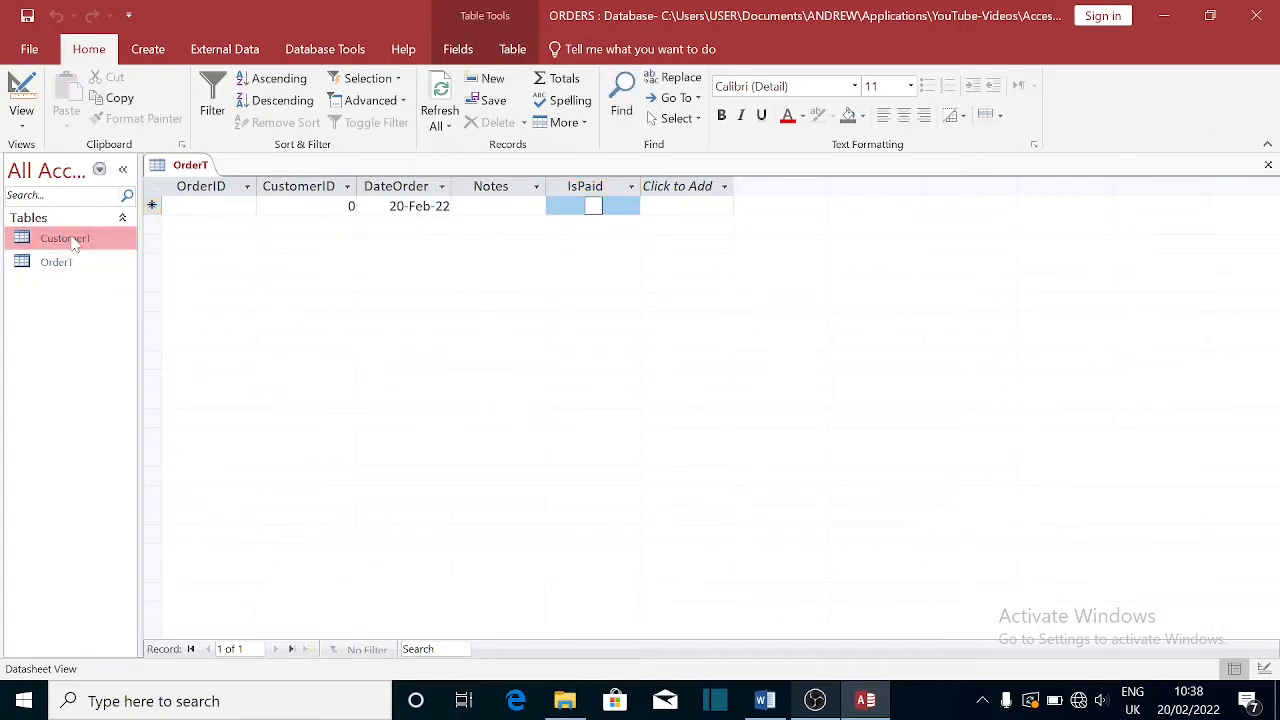
{"action": "double_click", "coordinate": [74, 243]}
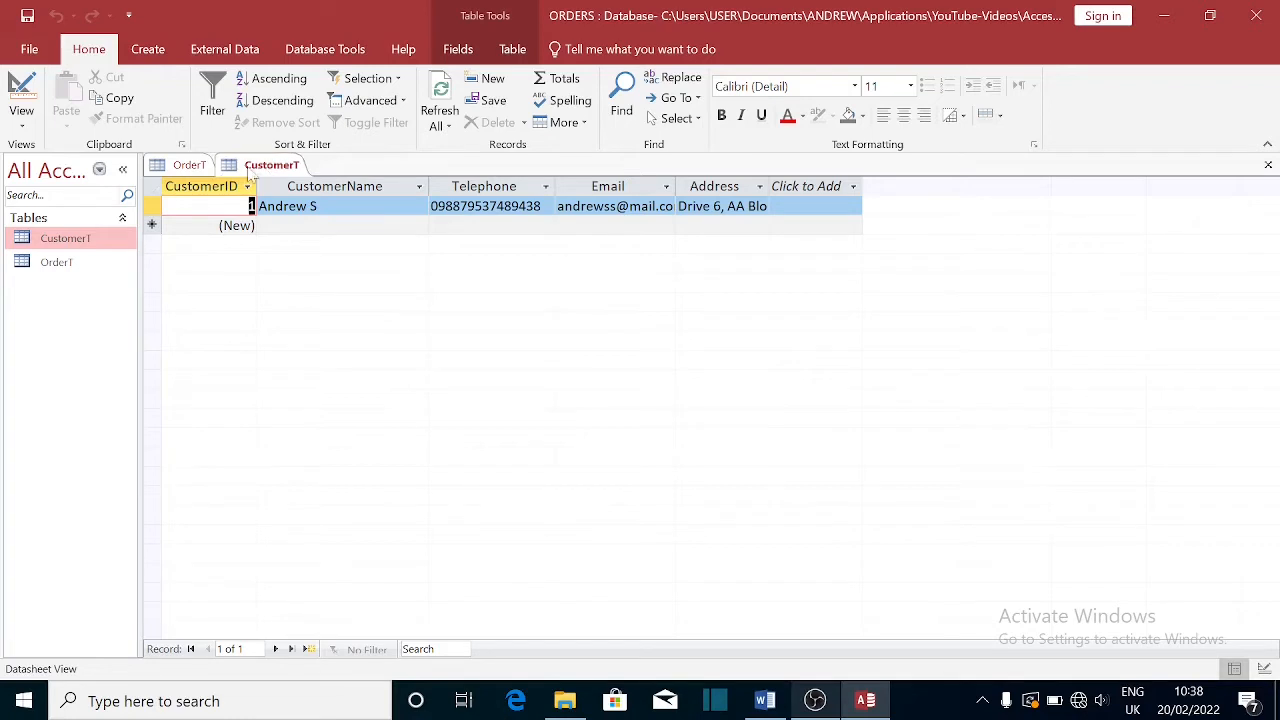
{"action": "left_click", "coordinate": [189, 165]}
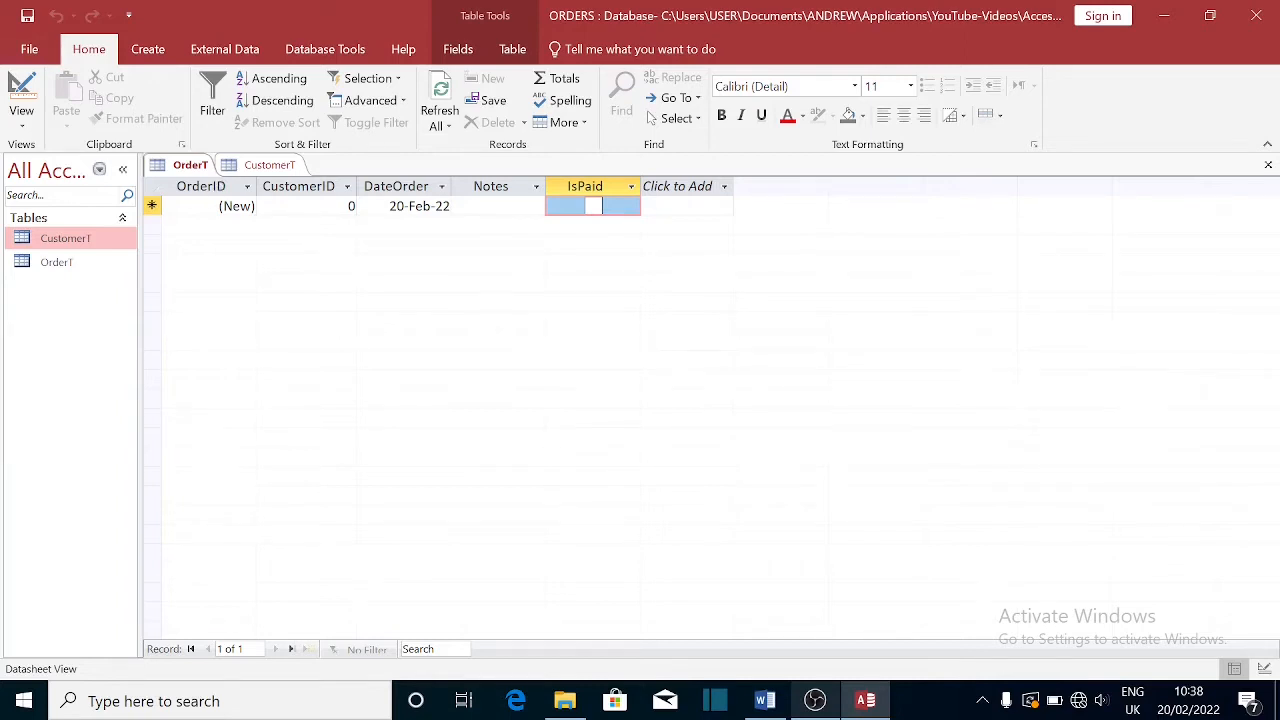
- Enter a new order for CustomerID 1, keeping the default date and leaving Notes empty
{"action": "left_click", "coordinate": [308, 210]}
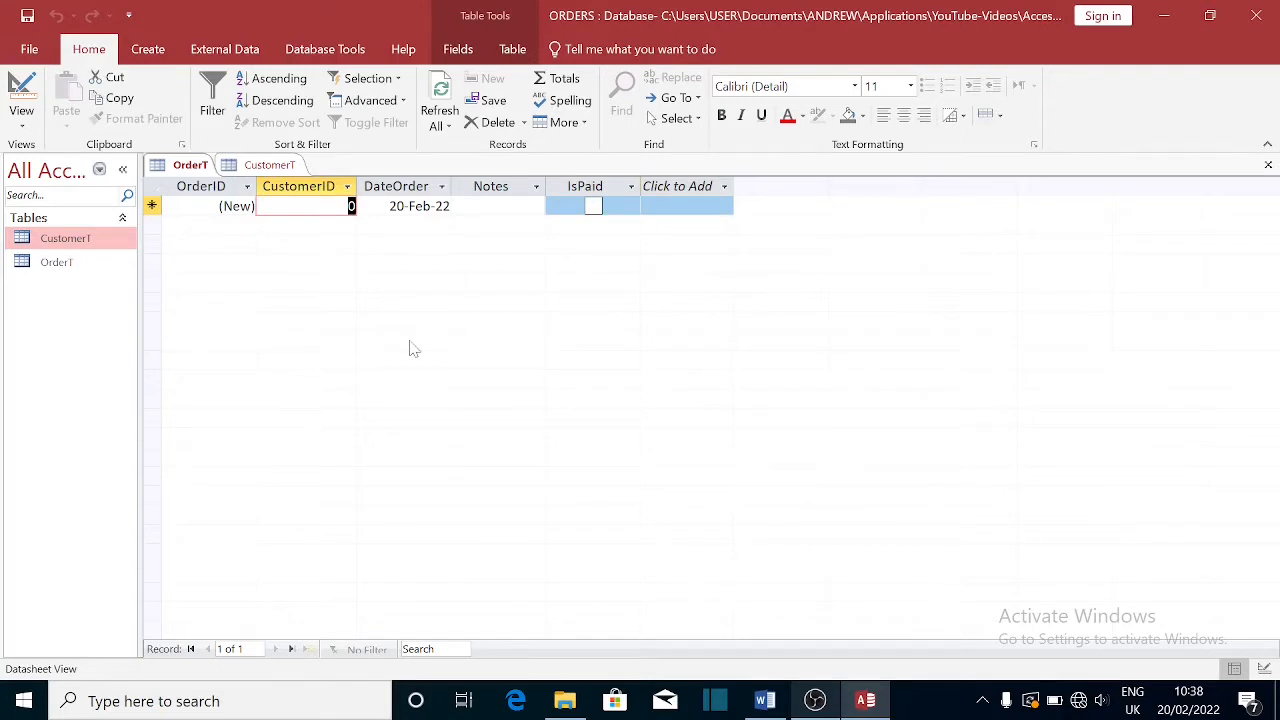
{"action": "type", "text": "1"}
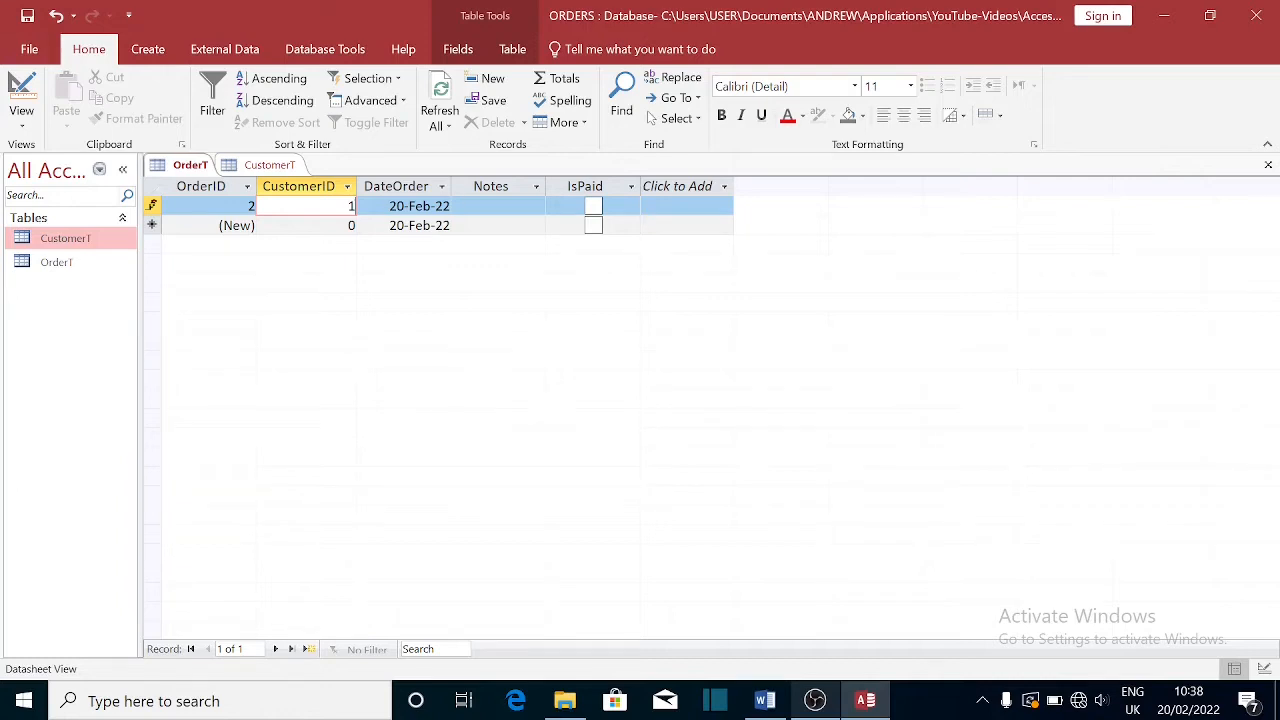
{"action": "key", "text": "Tab"}
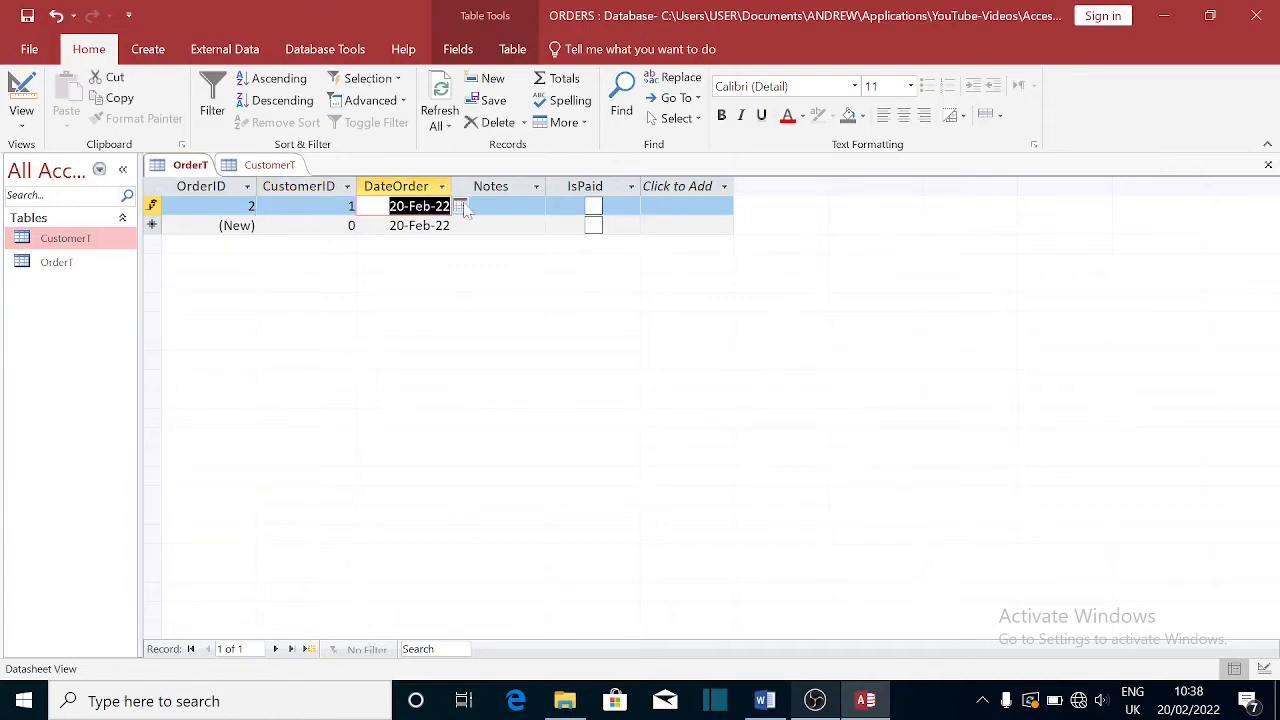
{"action": "key", "text": "Tab"}
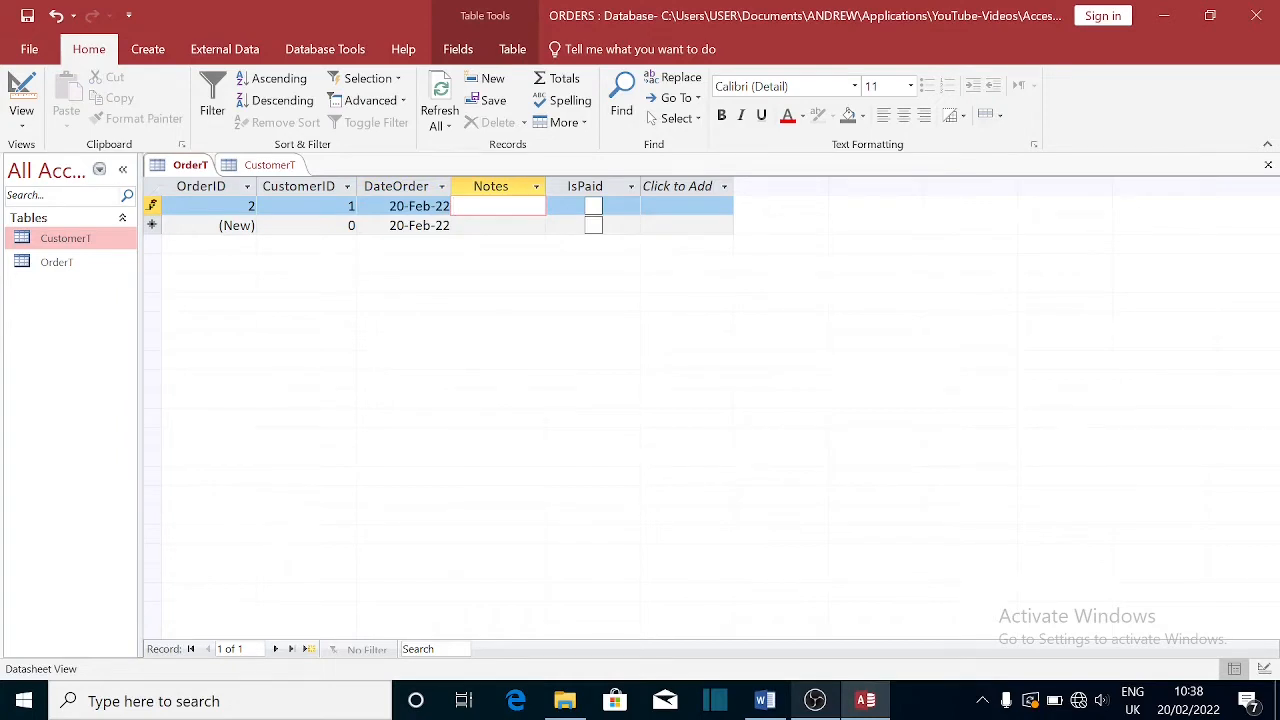
{"action": "type", "text": "N"}
{"action": "key", "text": "BackSpace"}
{"action": "left_click", "coordinate": [687, 206]}
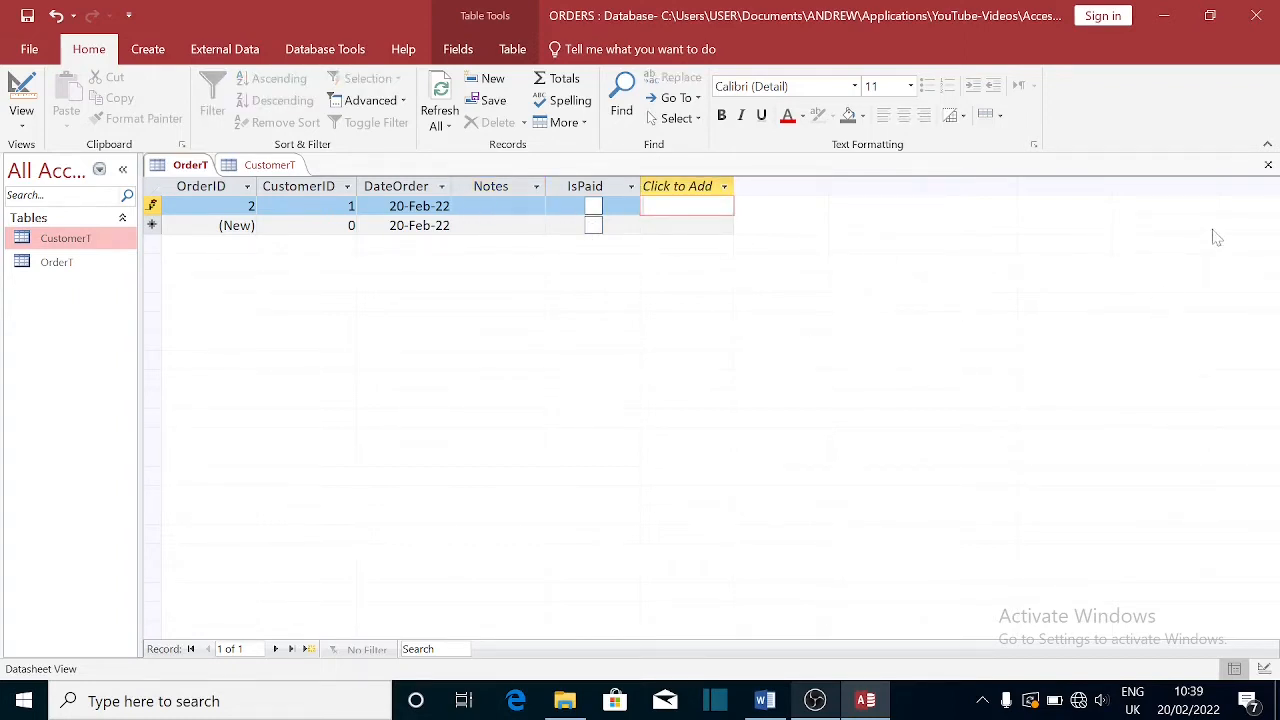
- Close OrderT saving its layout, then close CustomerT
{"action": "left_click", "coordinate": [1268, 166]}
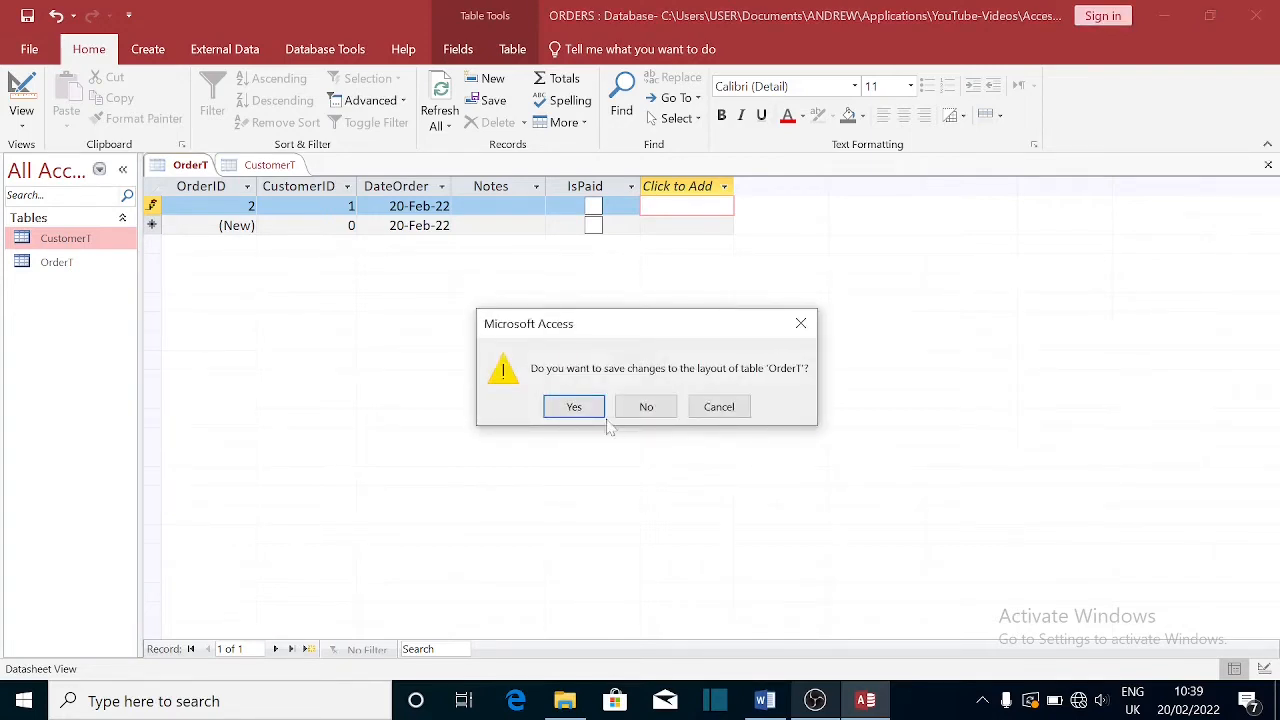
{"action": "left_click", "coordinate": [575, 410]}
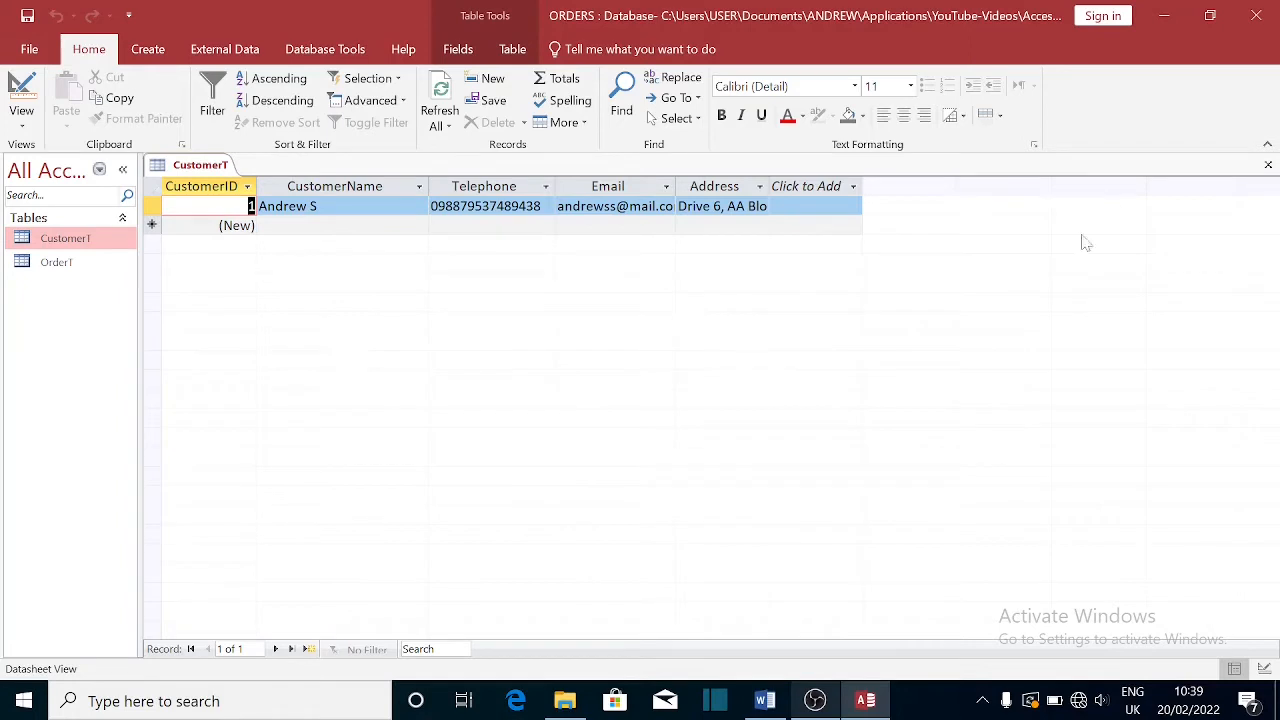
{"action": "left_click", "coordinate": [1268, 165]}
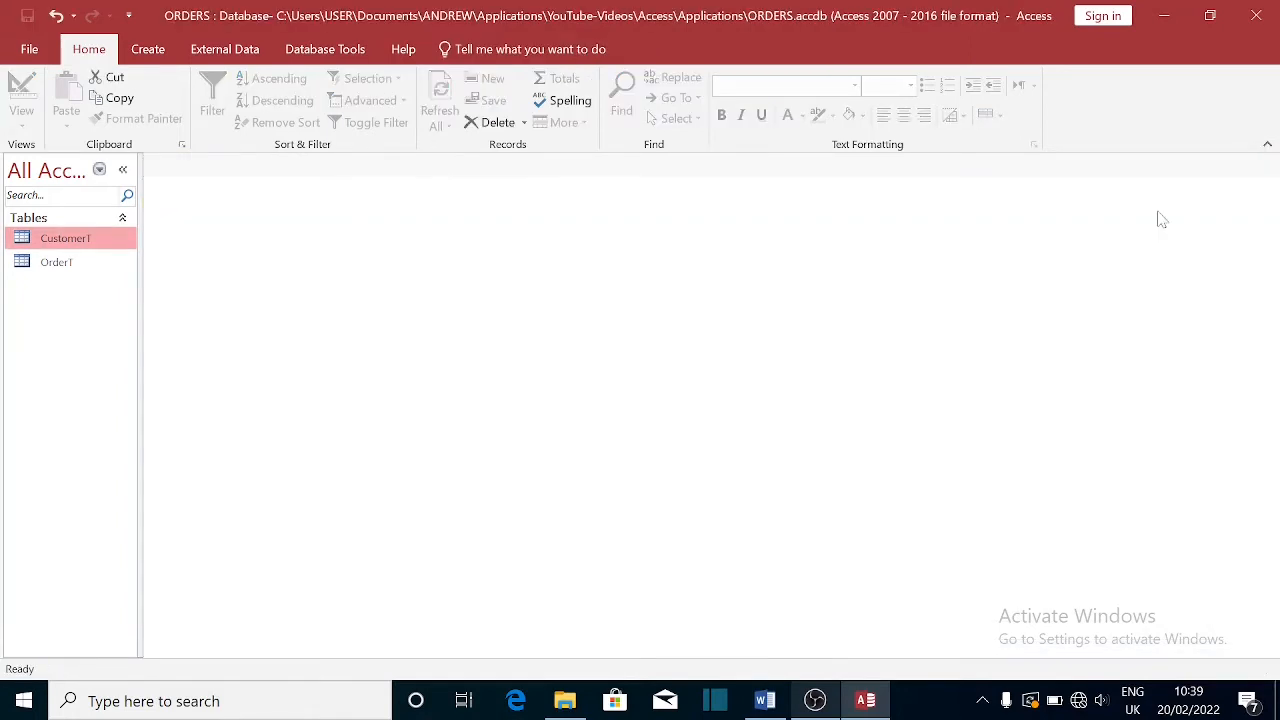
- Review OrderDetailsT's planned fields in Word (OrderDetailsID, OrderID, Items, Quantity, Price, Amount), then return to Access
{"action": "left_click", "coordinate": [765, 700]}
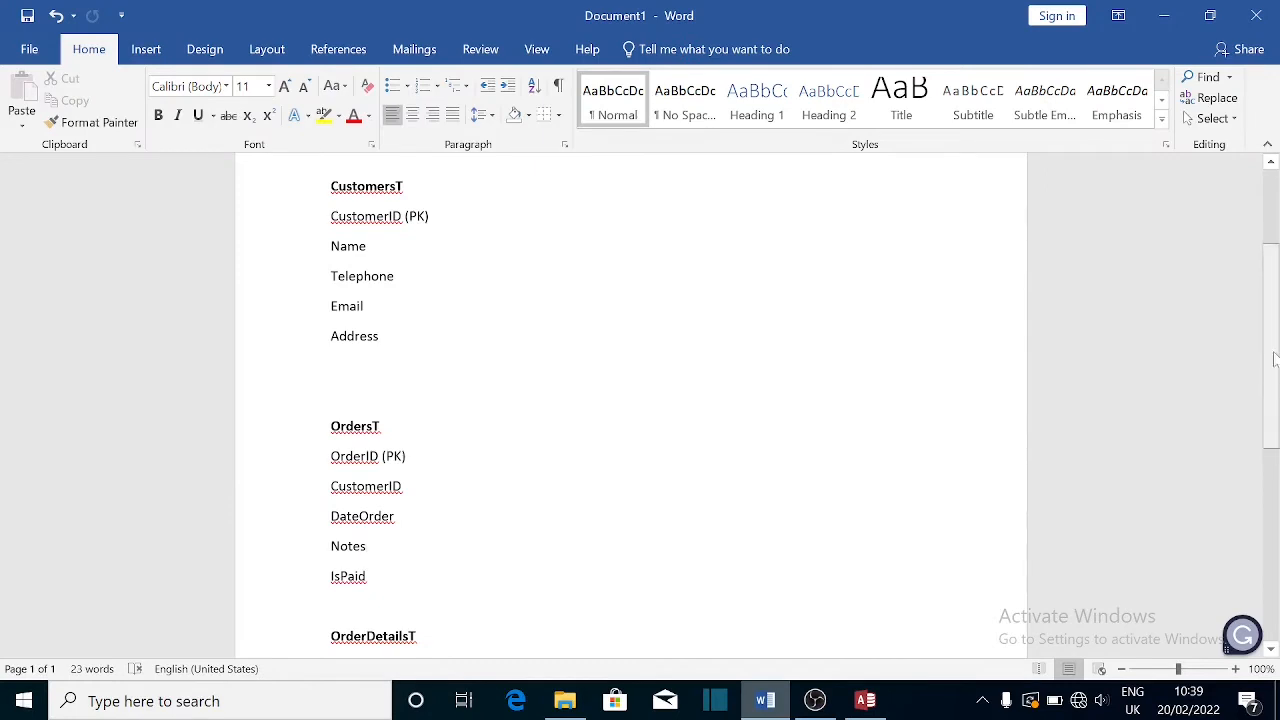
{"action": "scroll", "coordinate": [1277, 440], "scroll_direction": "down", "scroll_amount": 3}
{"action": "left_click_drag", "start_coordinate": [1278, 441], "coordinate": [1278, 448]}
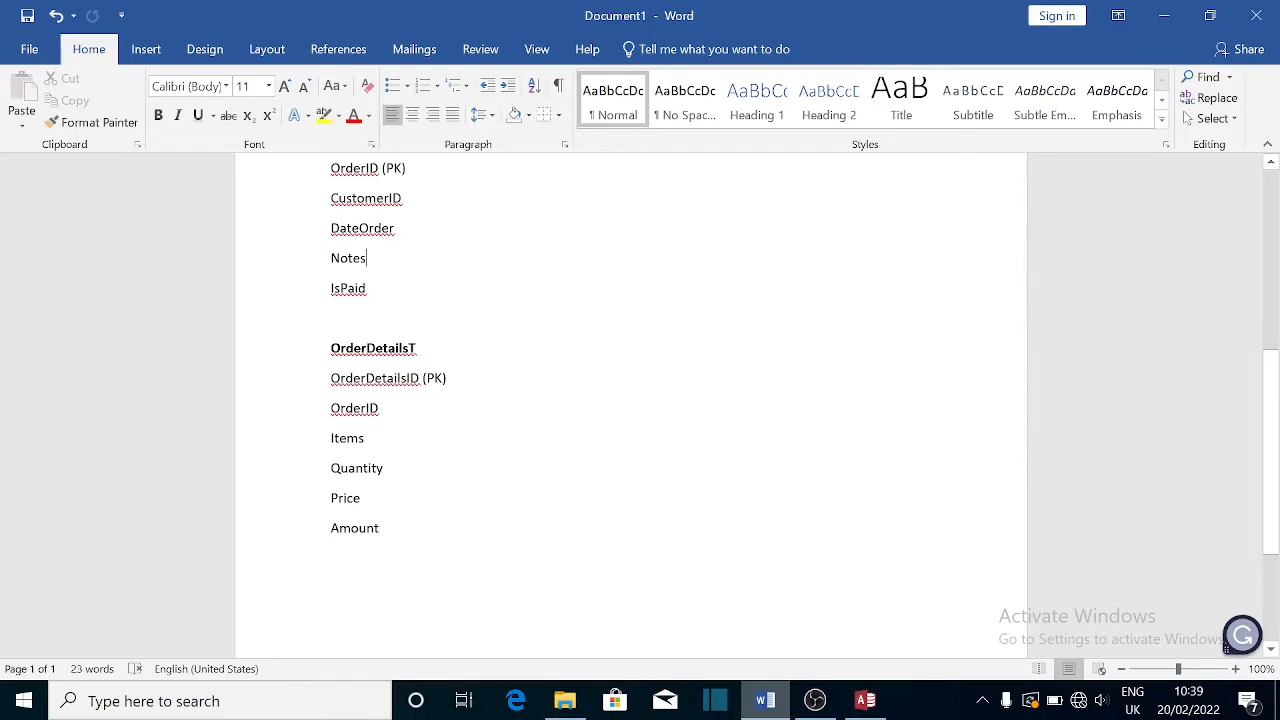
{"action": "left_click", "coordinate": [866, 700]}
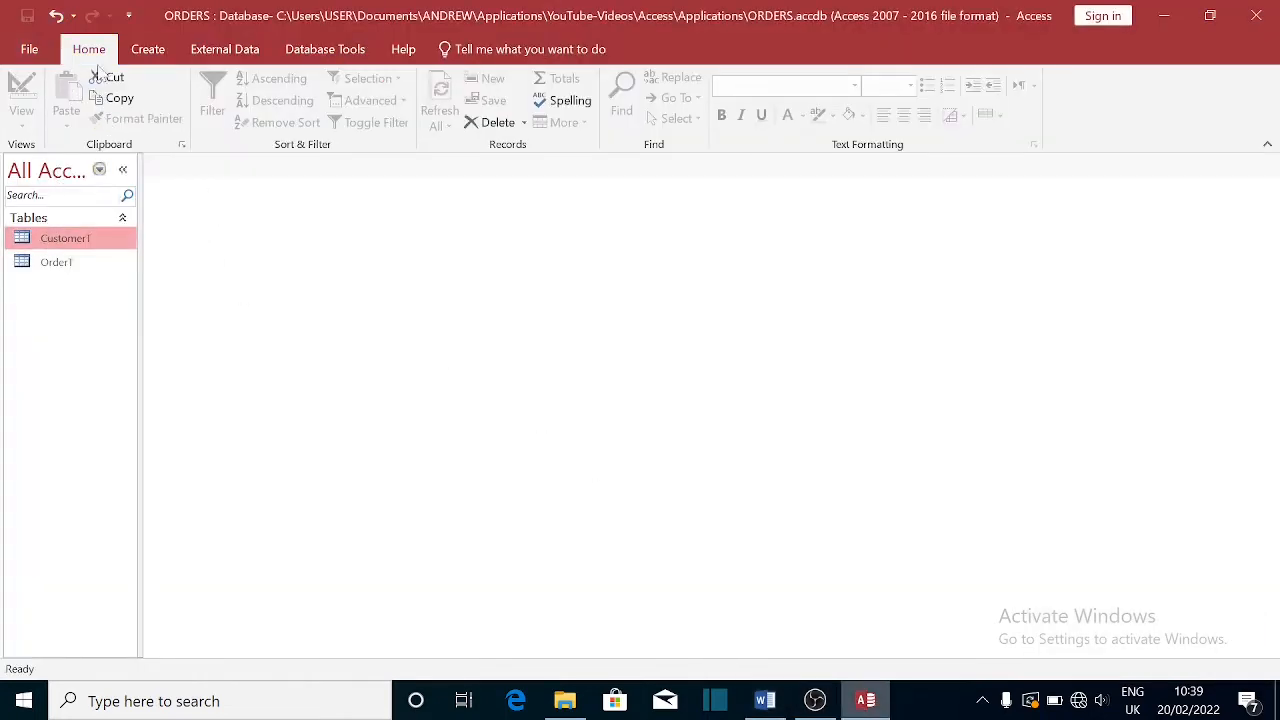
- Create a blank table and save it as OrderDetailT in Design view, correcting a typo in the name
{"action": "left_click", "coordinate": [150, 48]}
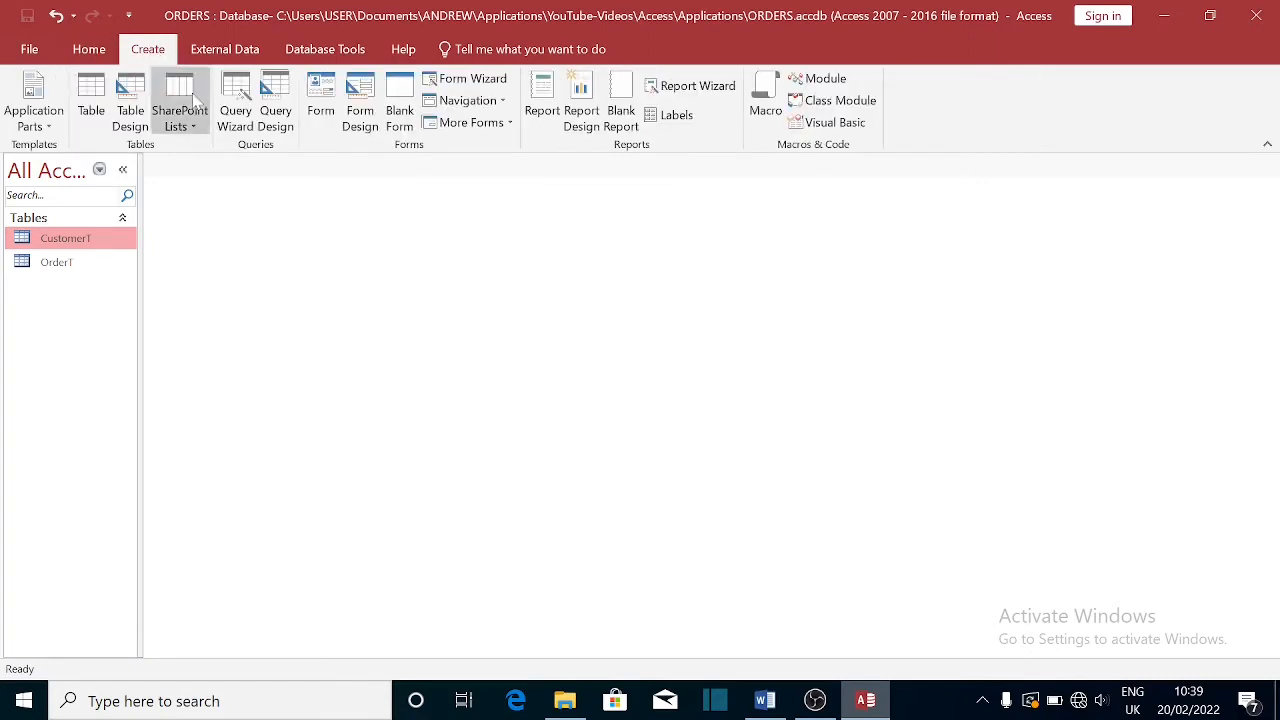
{"action": "left_click", "coordinate": [92, 100]}
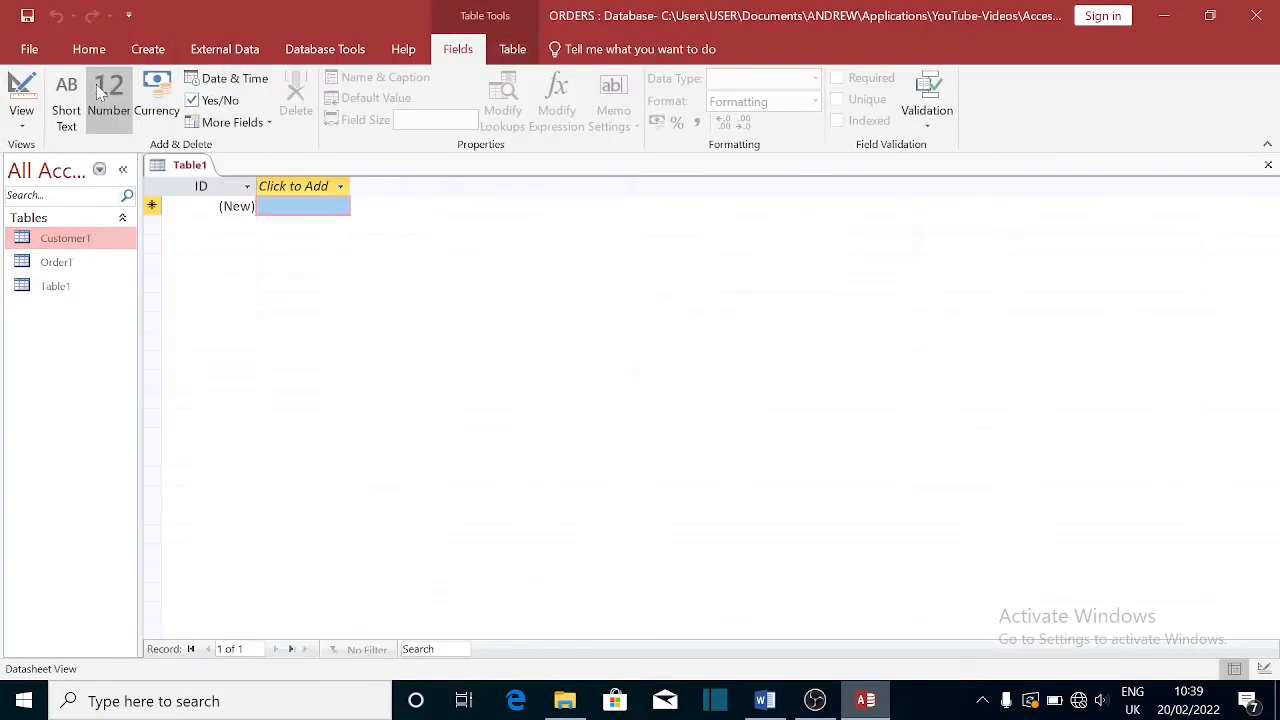
{"action": "right_click", "coordinate": [48, 288]}
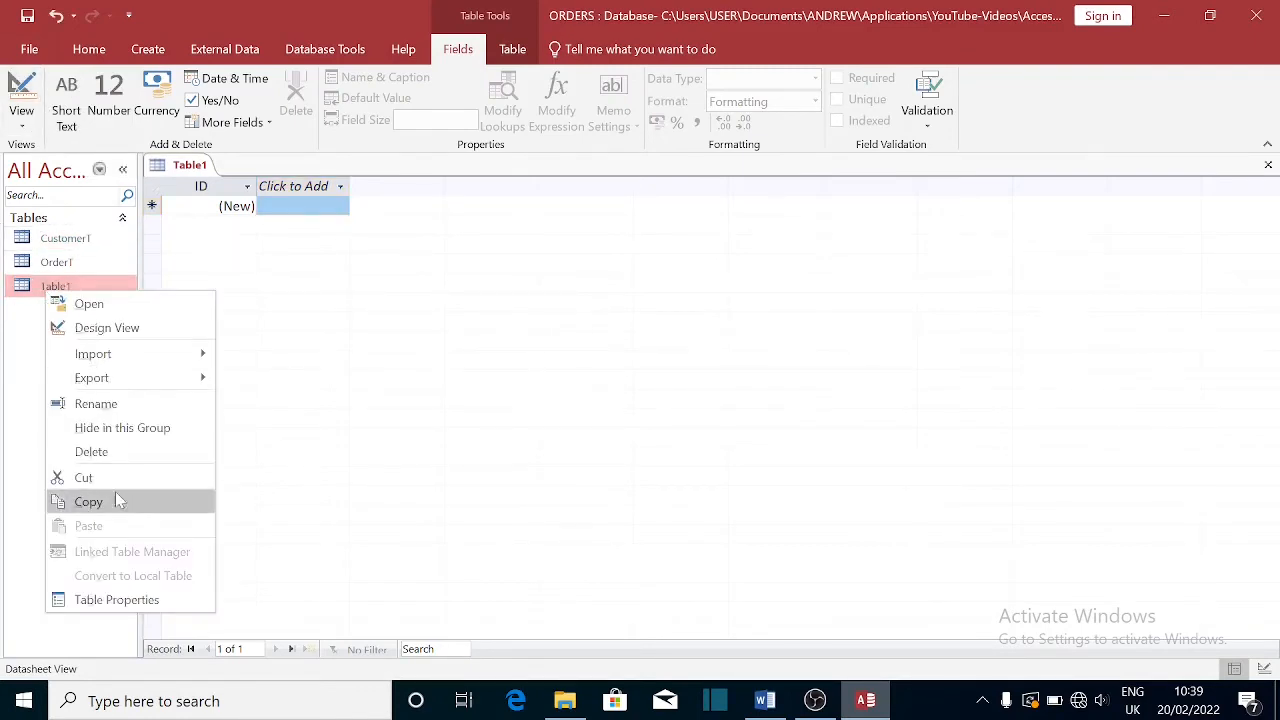
{"action": "left_click", "coordinate": [100, 330]}
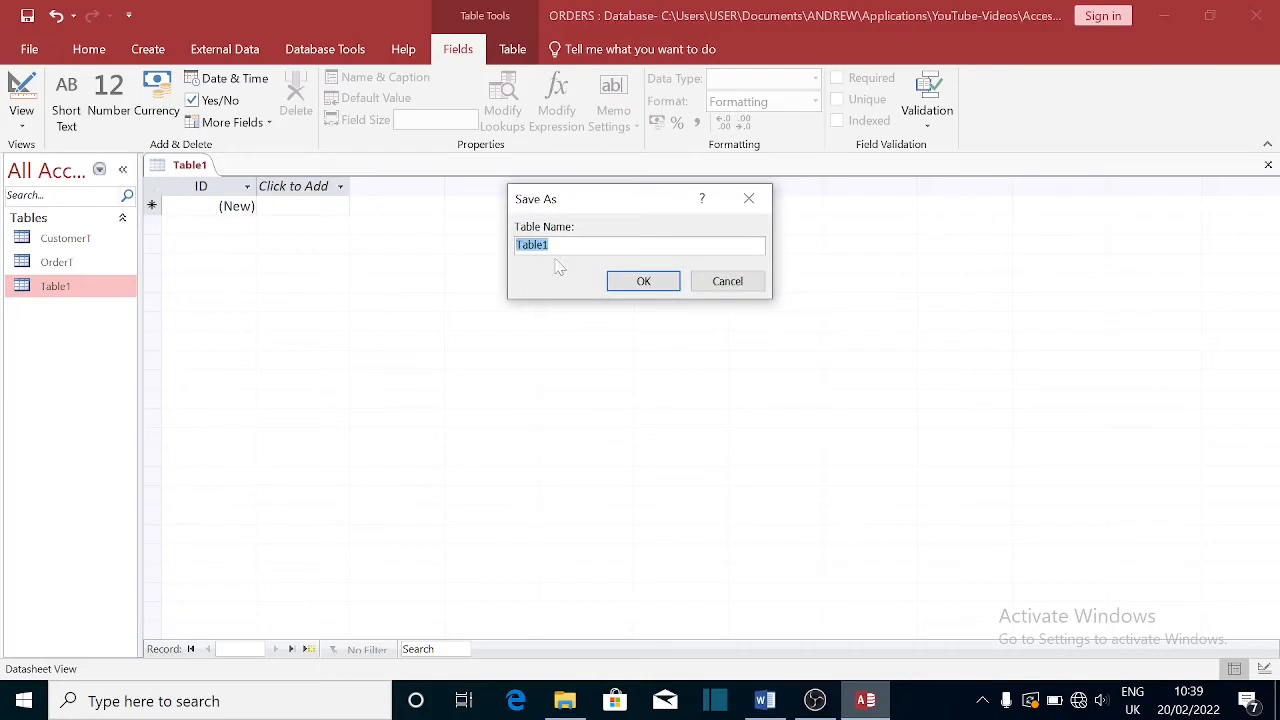
{"action": "type", "text": "OrderDetrails1"}
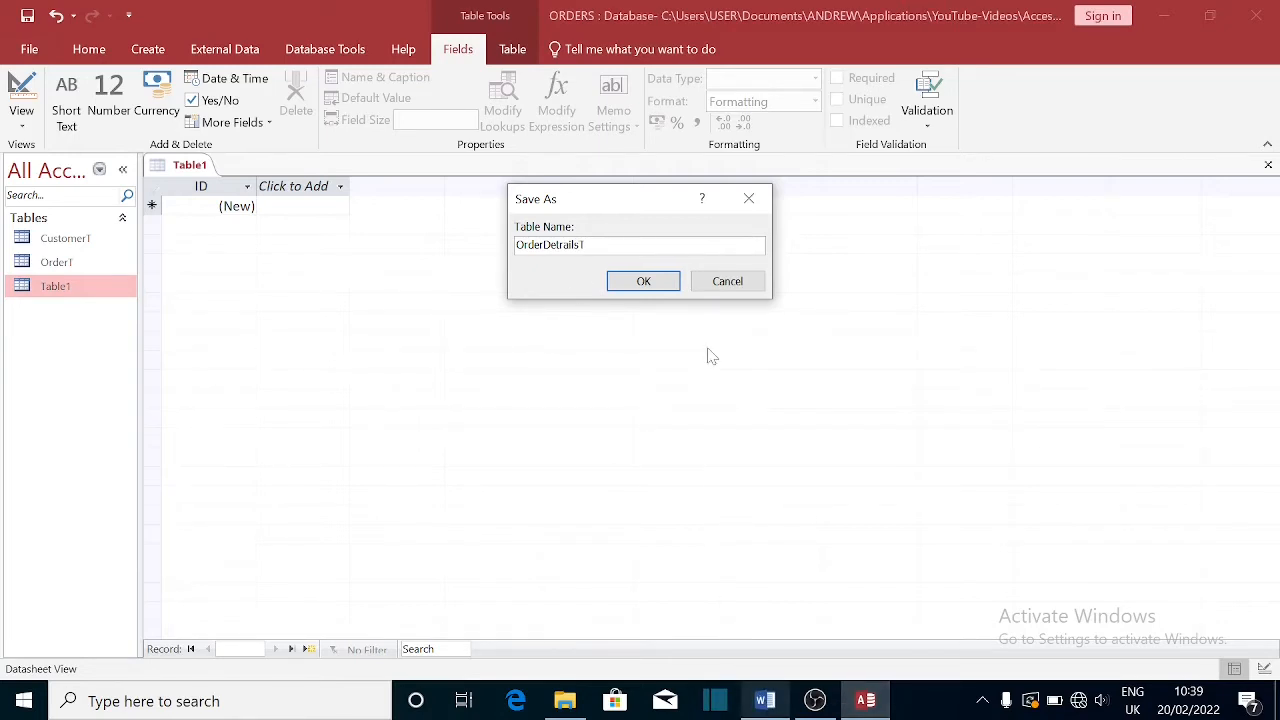
{"action": "key", "text": "BackSpace"}
{"action": "key", "text": "BackSpace"}
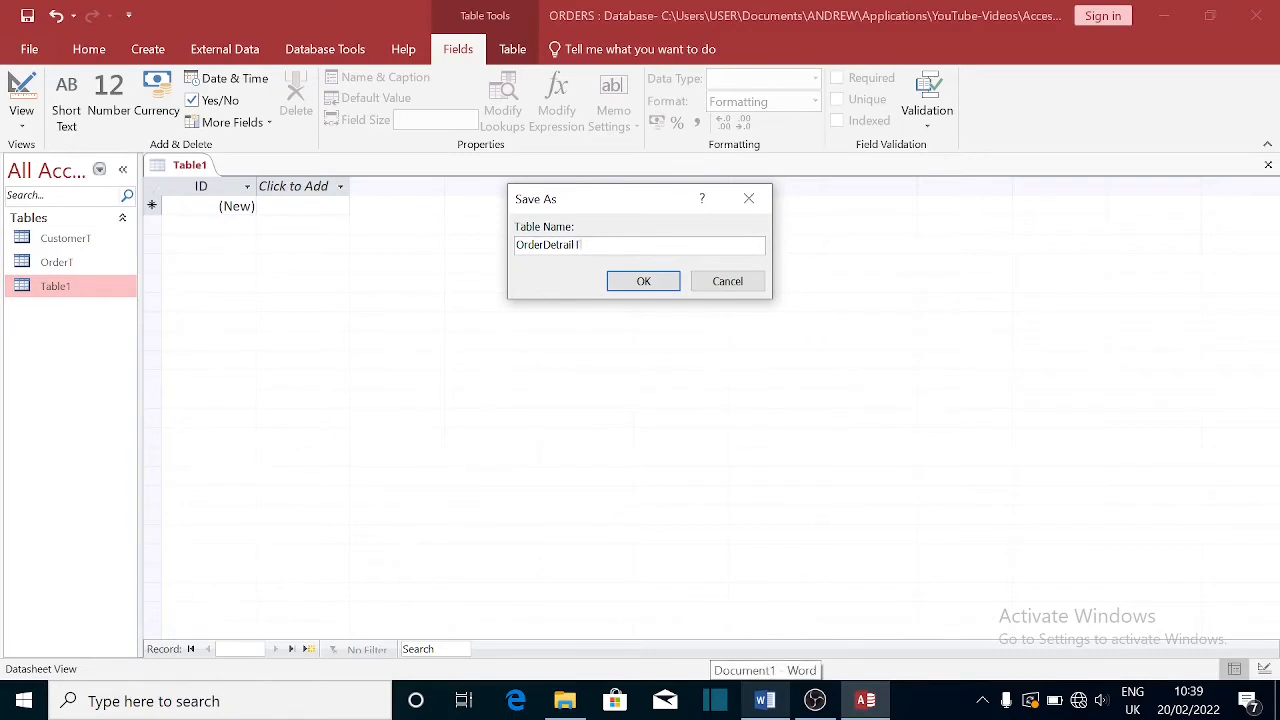
{"action": "key", "text": "BackSpace"}
{"action": "key", "text": "BackSpace"}
{"action": "key", "text": "BackSpace"}
{"action": "key", "text": "BackSpace"}
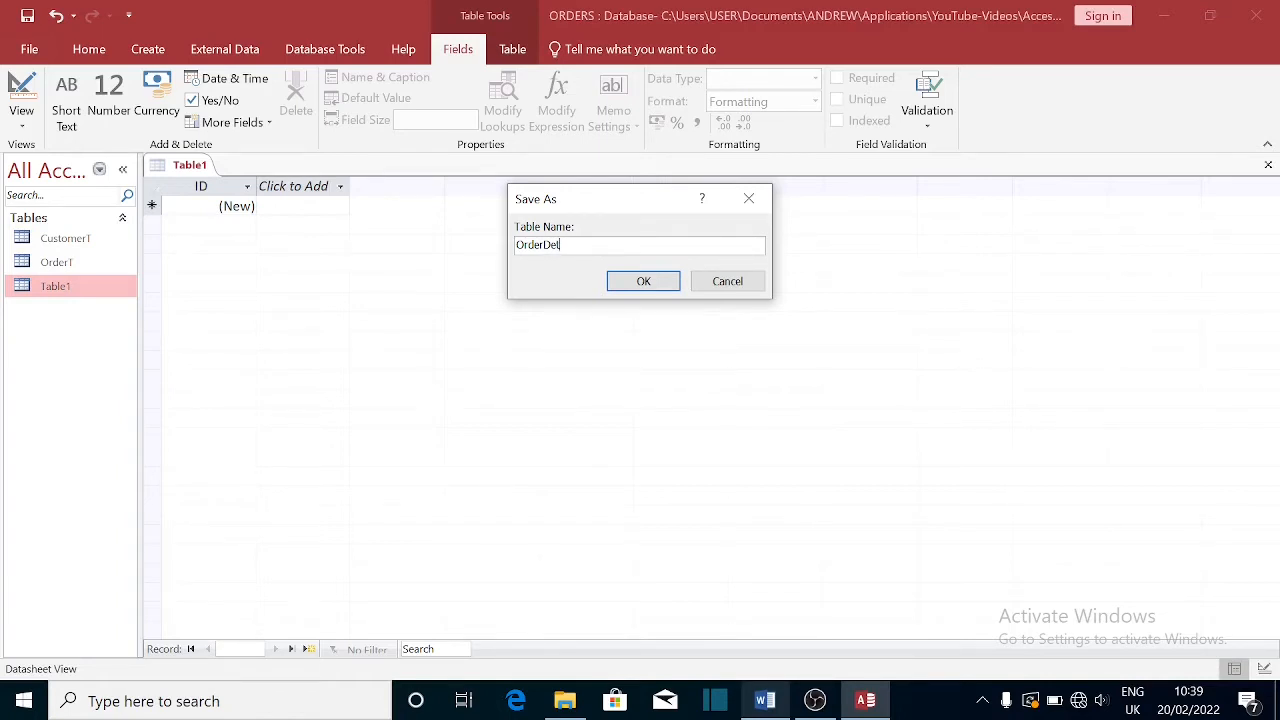
{"action": "type", "text": "ailT"}
{"action": "left_click", "coordinate": [648, 282]}
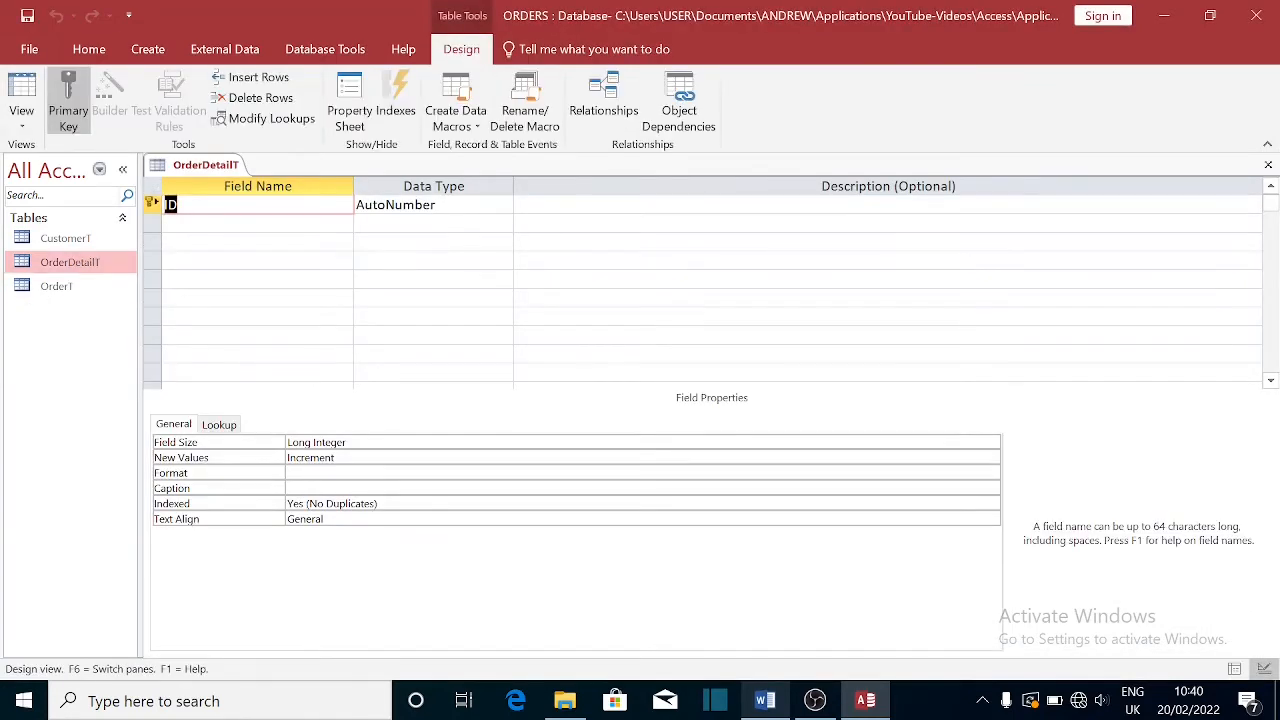
- Rename the first AutoNumber field from ID to OrderDetailsID, keeping the AutoNumber type
{"action": "left_click", "coordinate": [179, 205]}
{"action": "key", "text": "Home"}
{"action": "type", "text": "OrderDetail"}
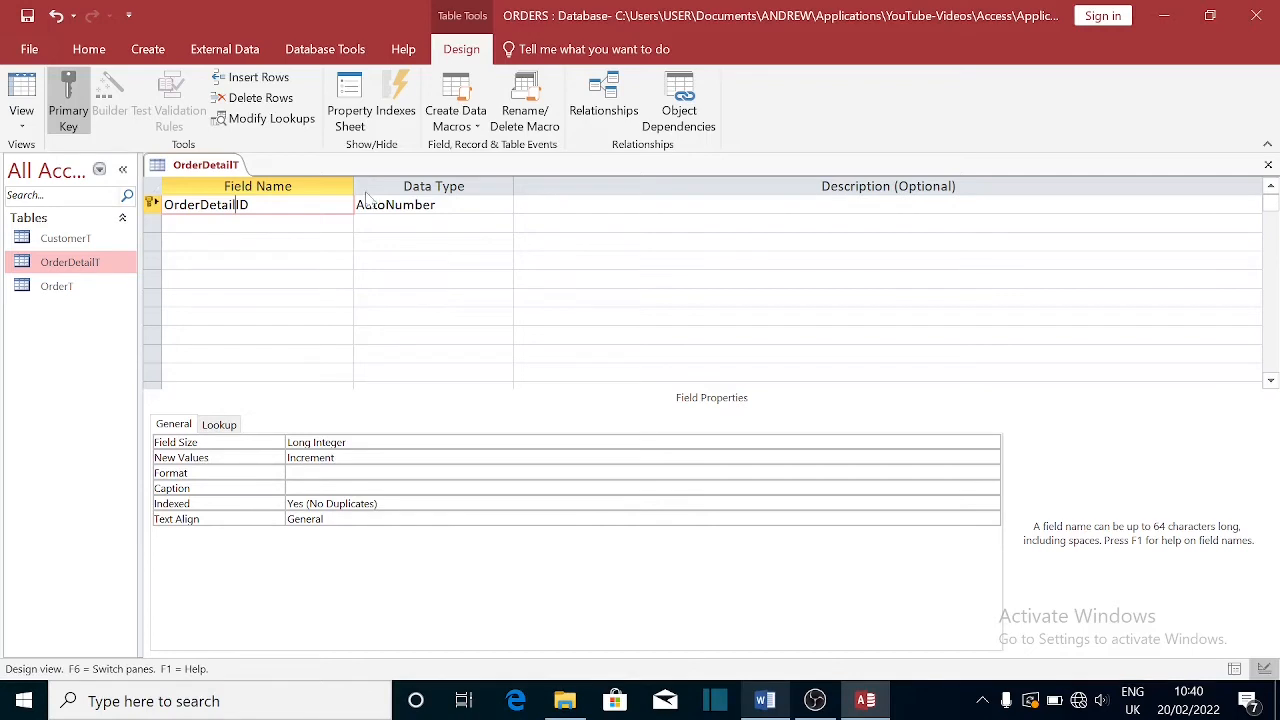
{"action": "left_click", "coordinate": [417, 204]}
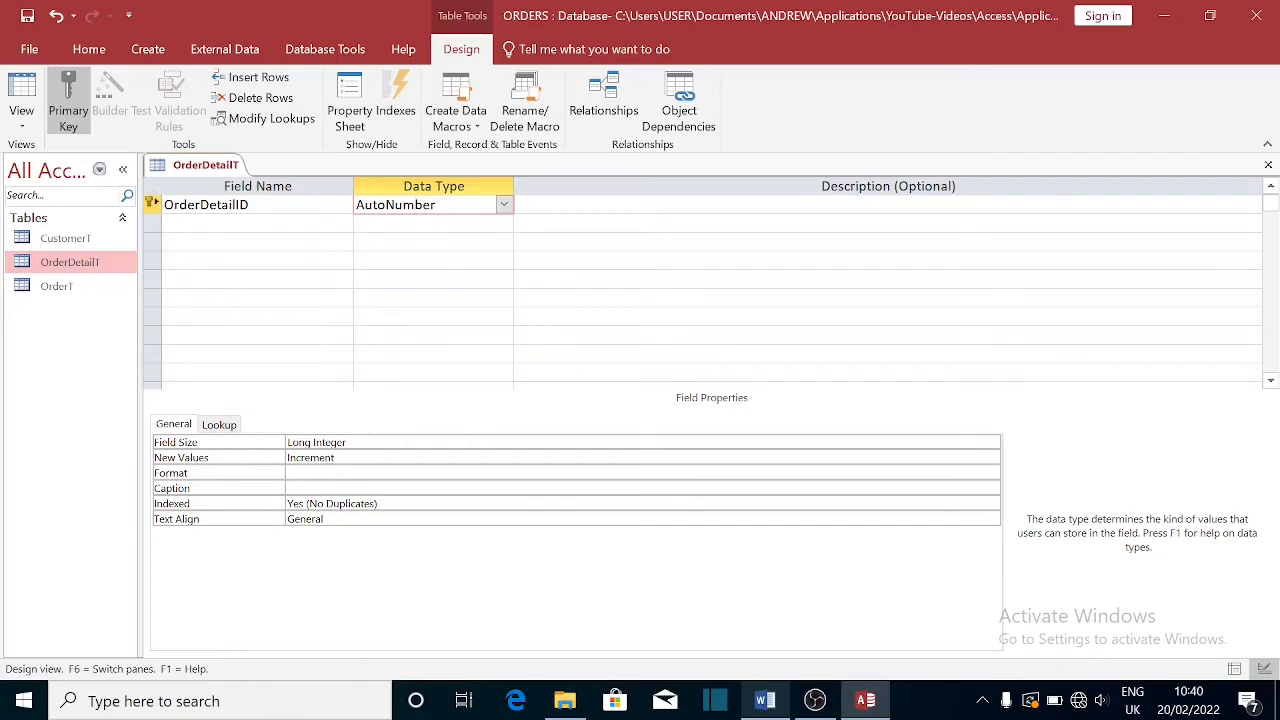
{"action": "left_click", "coordinate": [232, 223]}
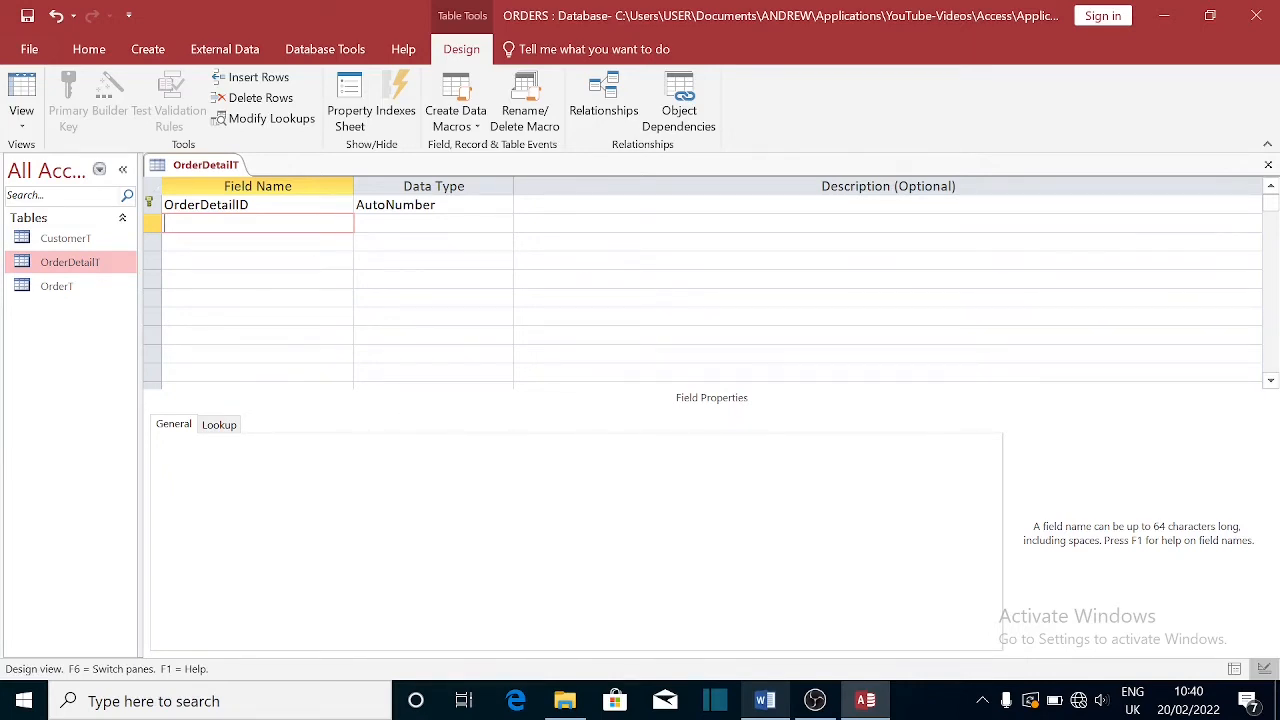
{"action": "left_click", "coordinate": [220, 205]}
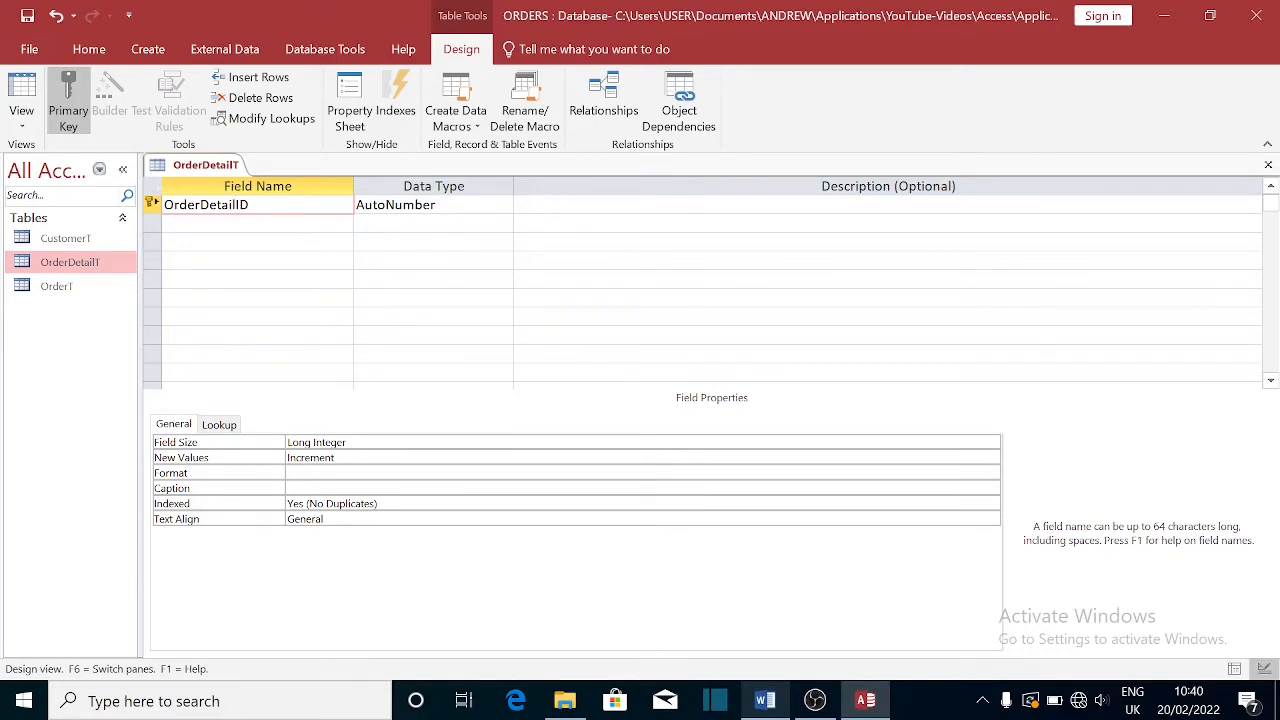
{"action": "left_click", "coordinate": [241, 205]}
{"action": "type", "text": "s"}
{"action": "left_click", "coordinate": [241, 223]}
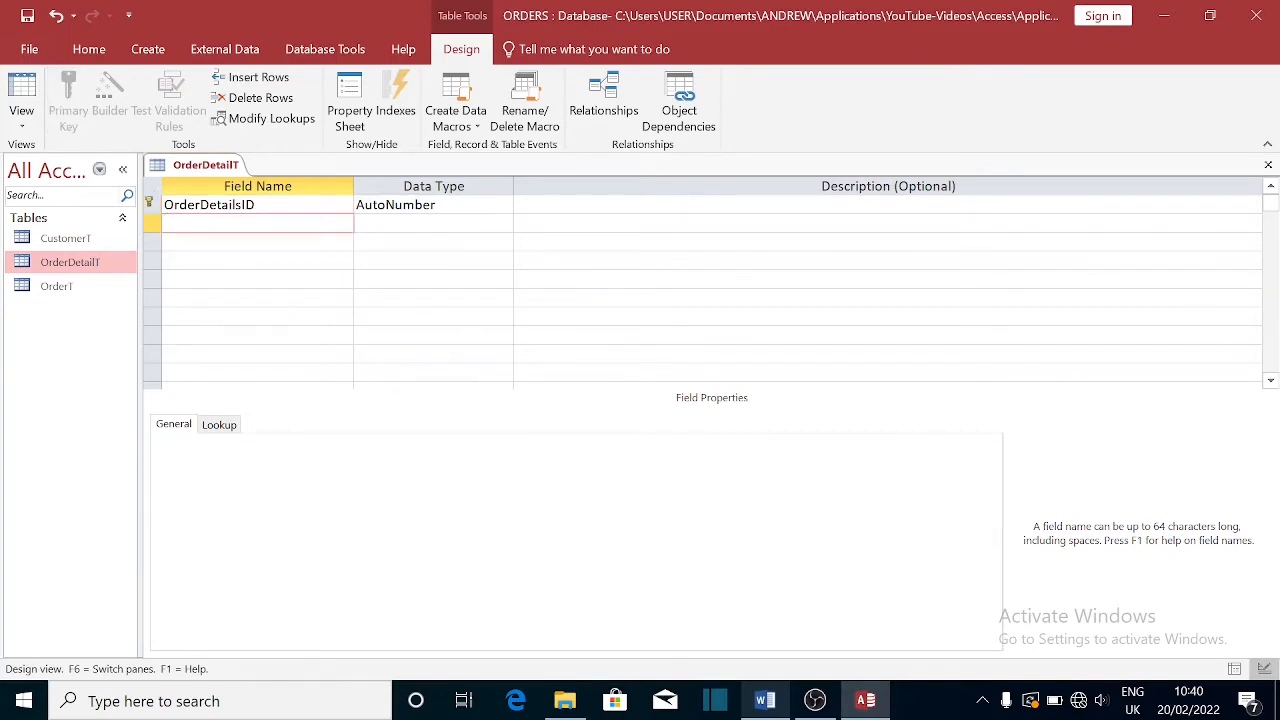
{"action": "left_click", "coordinate": [772, 700]}
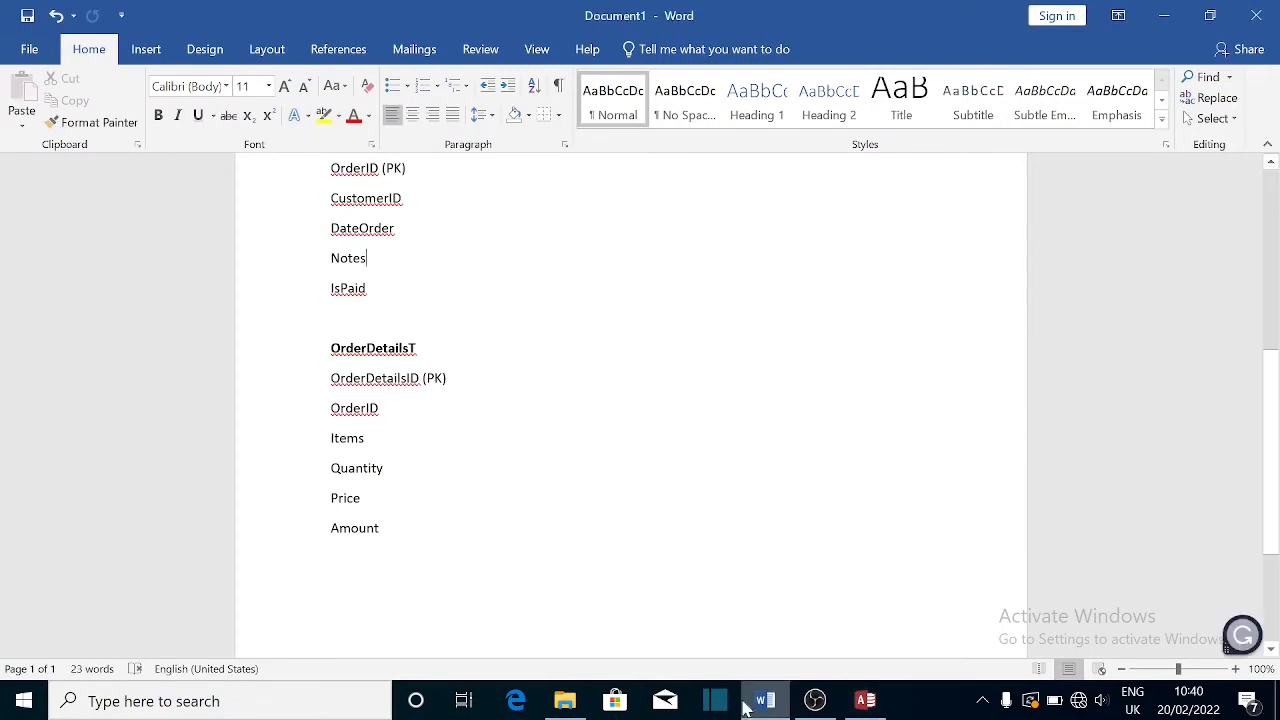
- Name the second field of the OrderDetailT design 'OrderID'
{"action": "left_click", "coordinate": [865, 700]}
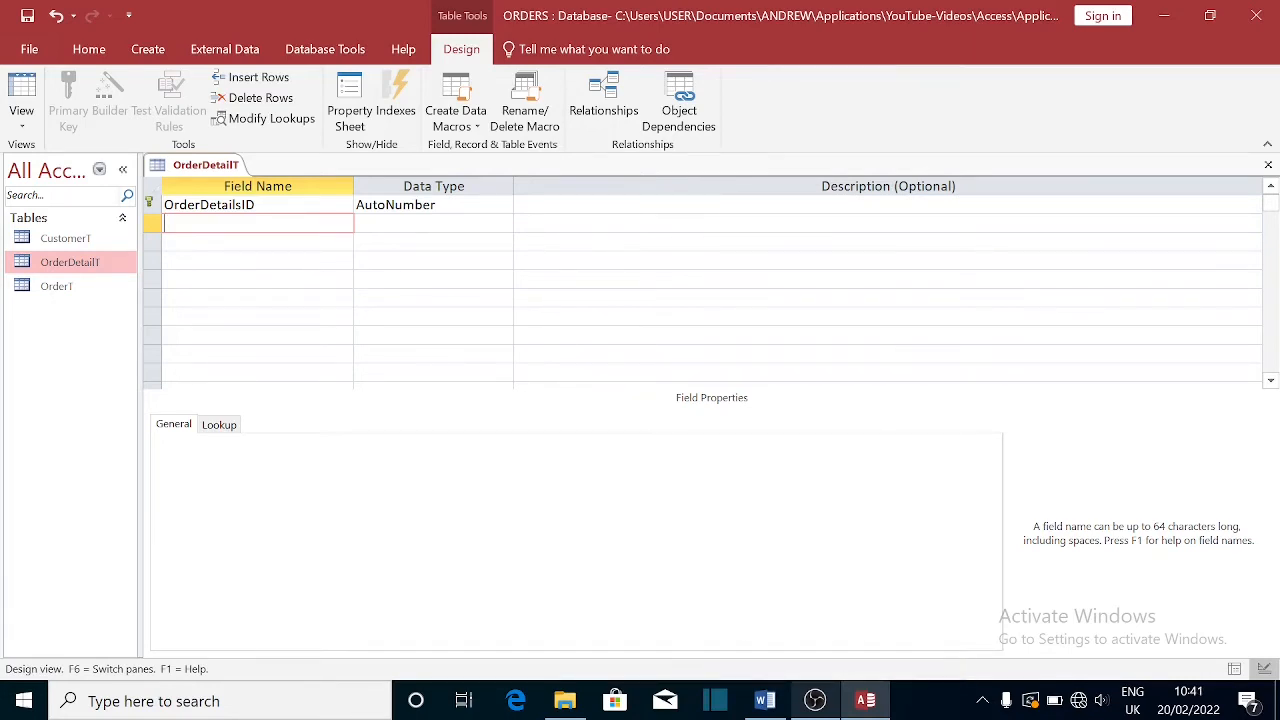
{"action": "type", "text": "Order"}
{"action": "type", "text": "ID"}
- Compare the OrderID entries under OrdersT and OrderDetailsT in the Word field list
{"action": "left_click", "coordinate": [762, 703]}
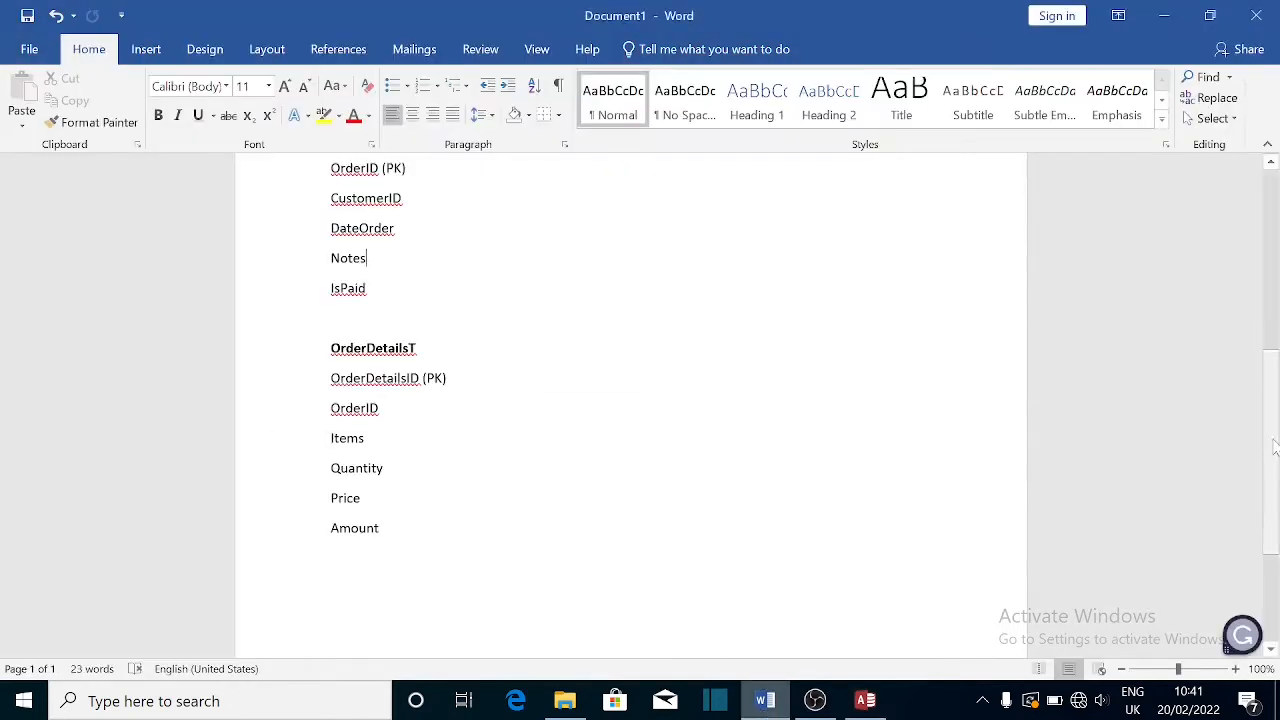
{"action": "scroll", "coordinate": [811, 397], "scroll_direction": "up", "scroll_amount": 2}
{"action": "left_click", "coordinate": [811, 397]}
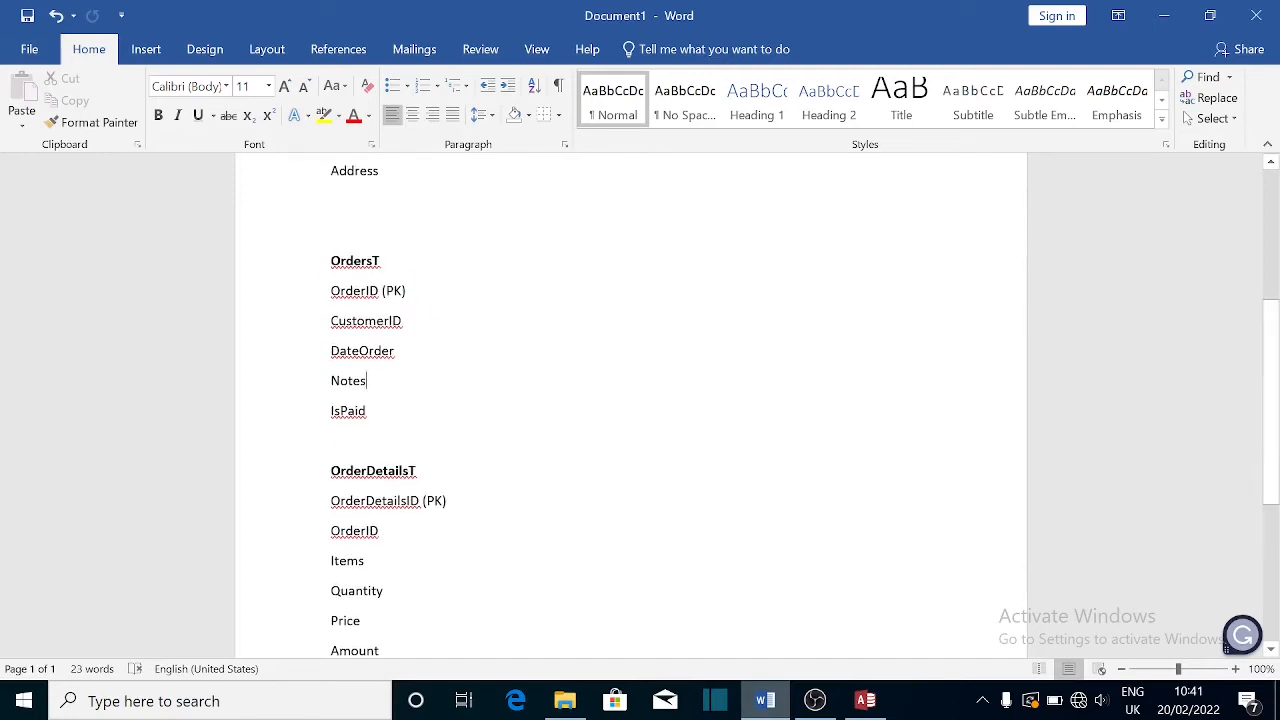
{"action": "left_click_drag", "start_coordinate": [331, 292], "coordinate": [435, 295]}
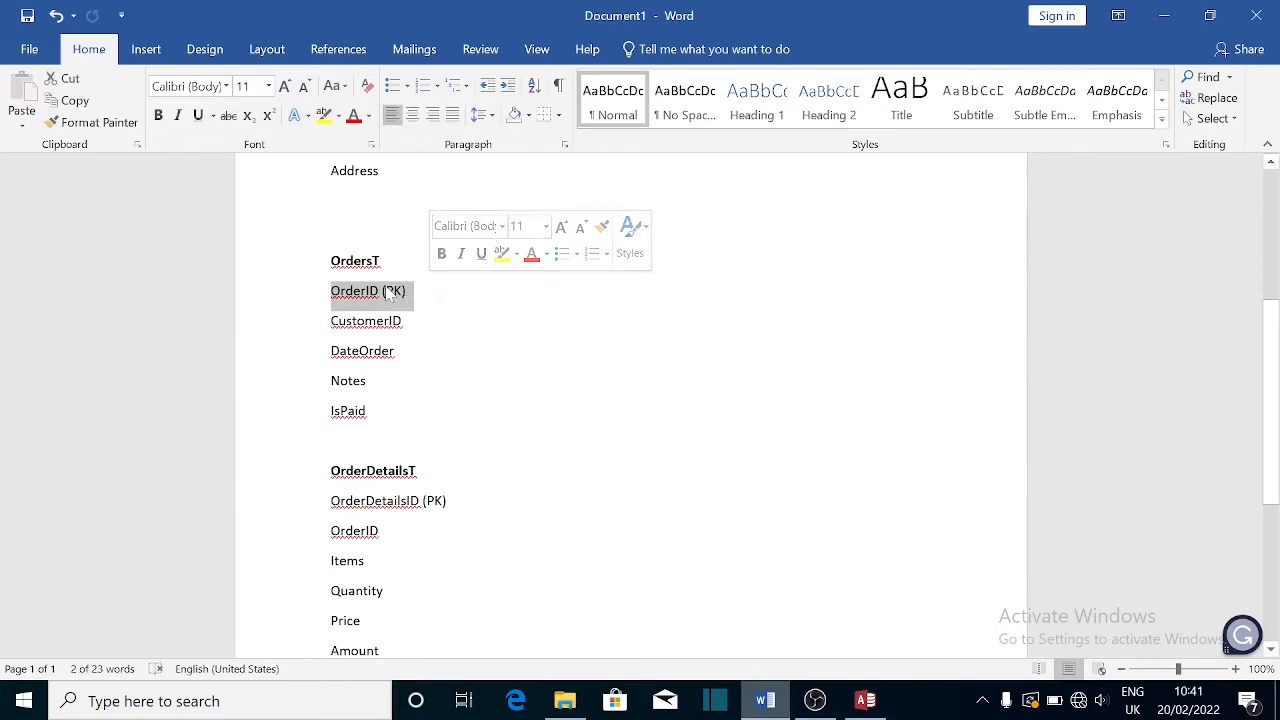
{"action": "left_click_drag", "start_coordinate": [331, 531], "coordinate": [424, 541]}
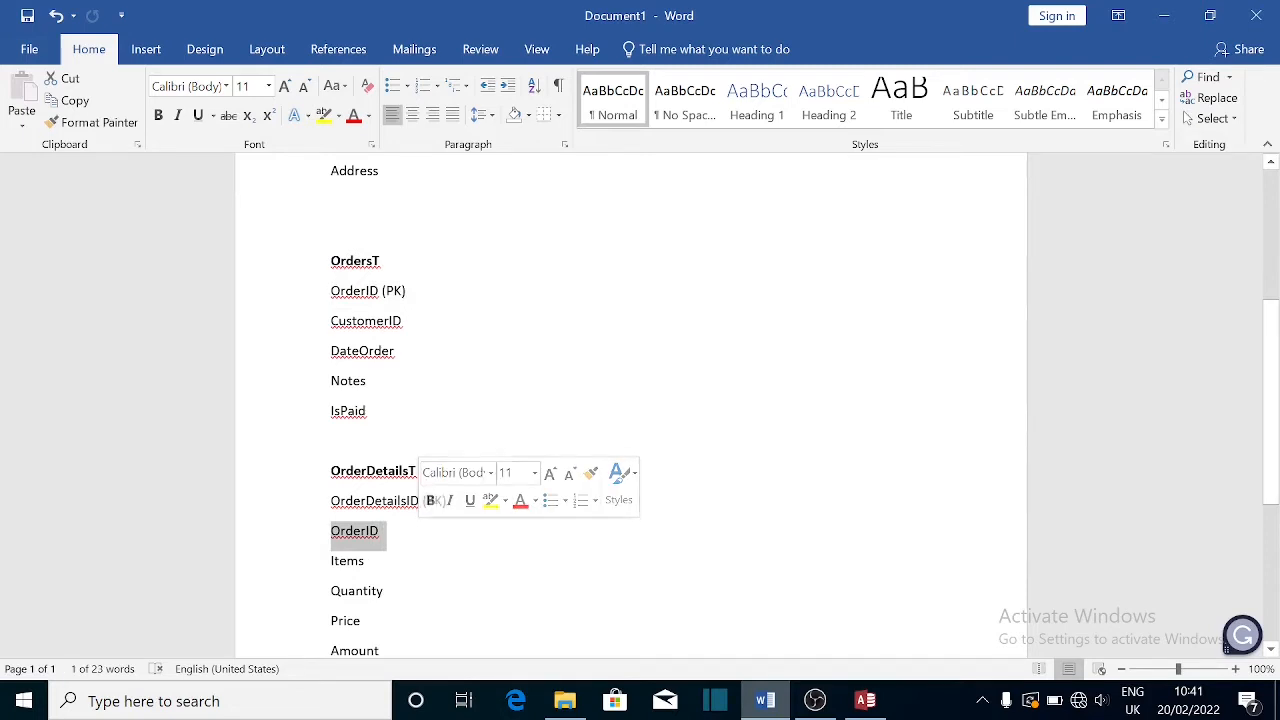
{"action": "left_click", "coordinate": [352, 538]}
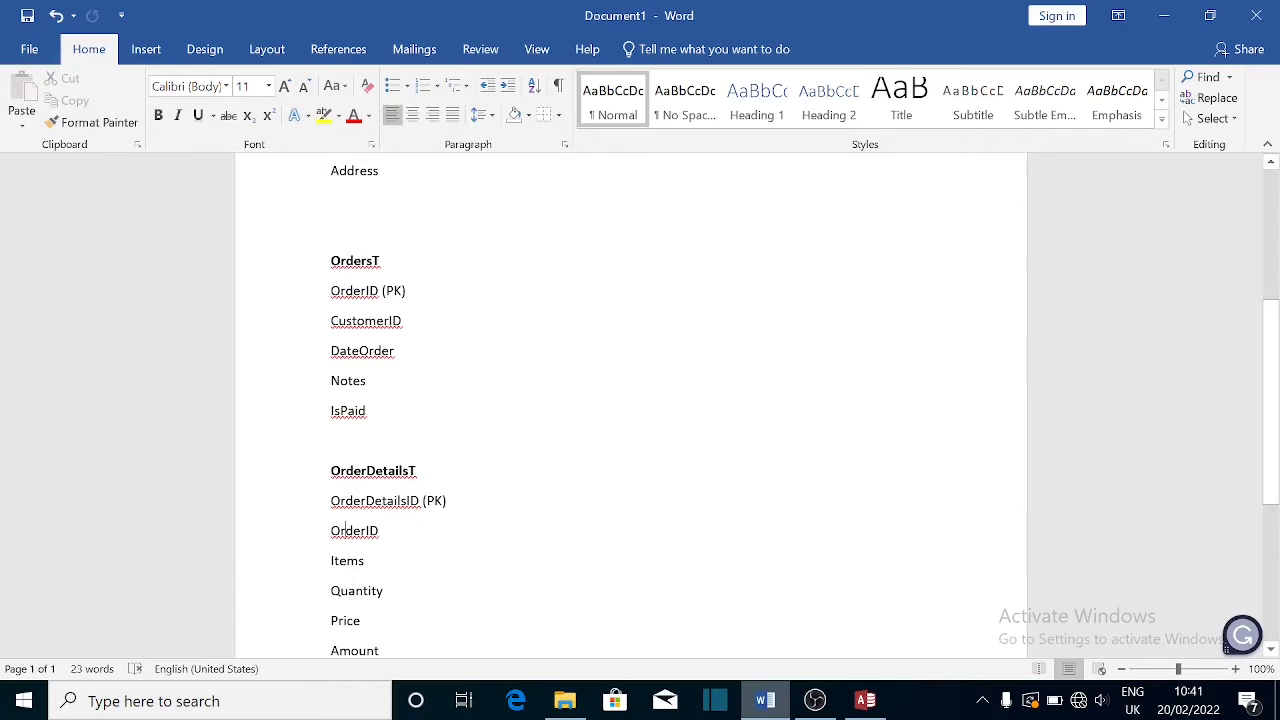
{"action": "left_click", "coordinate": [865, 700]}
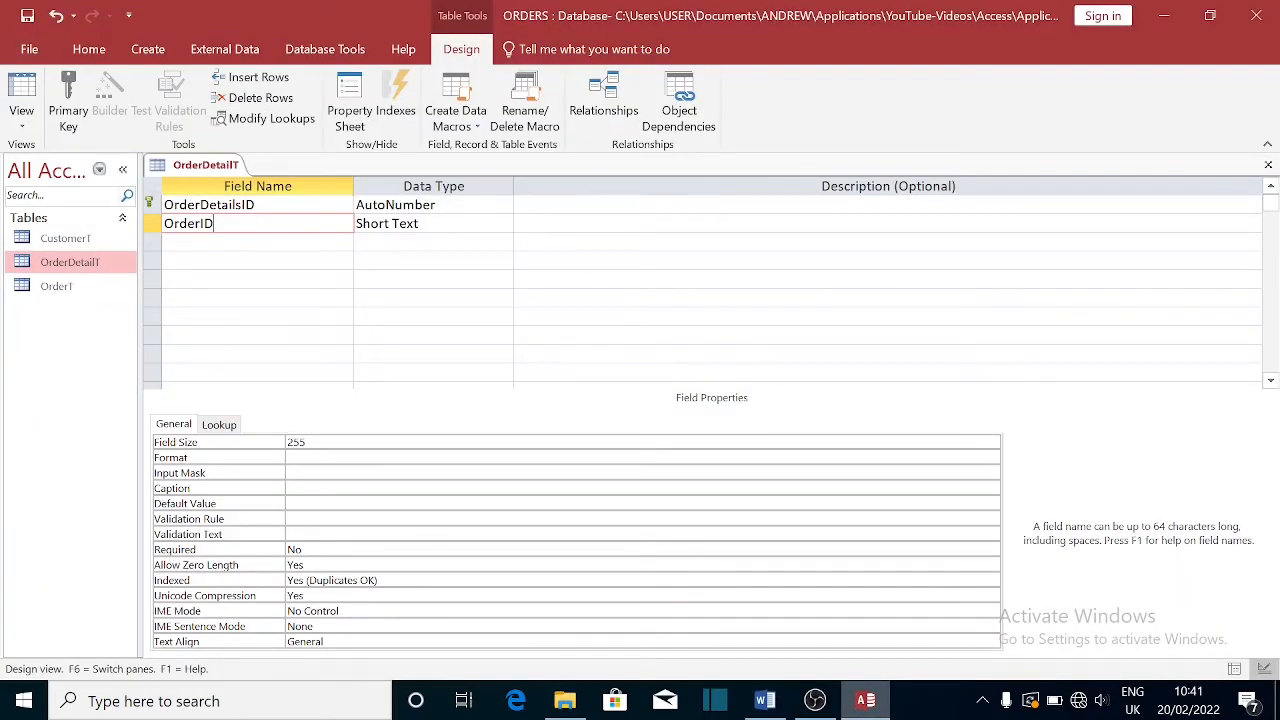
- Change the OrderID field's data type to Number
{"action": "key", "text": "Tab"}
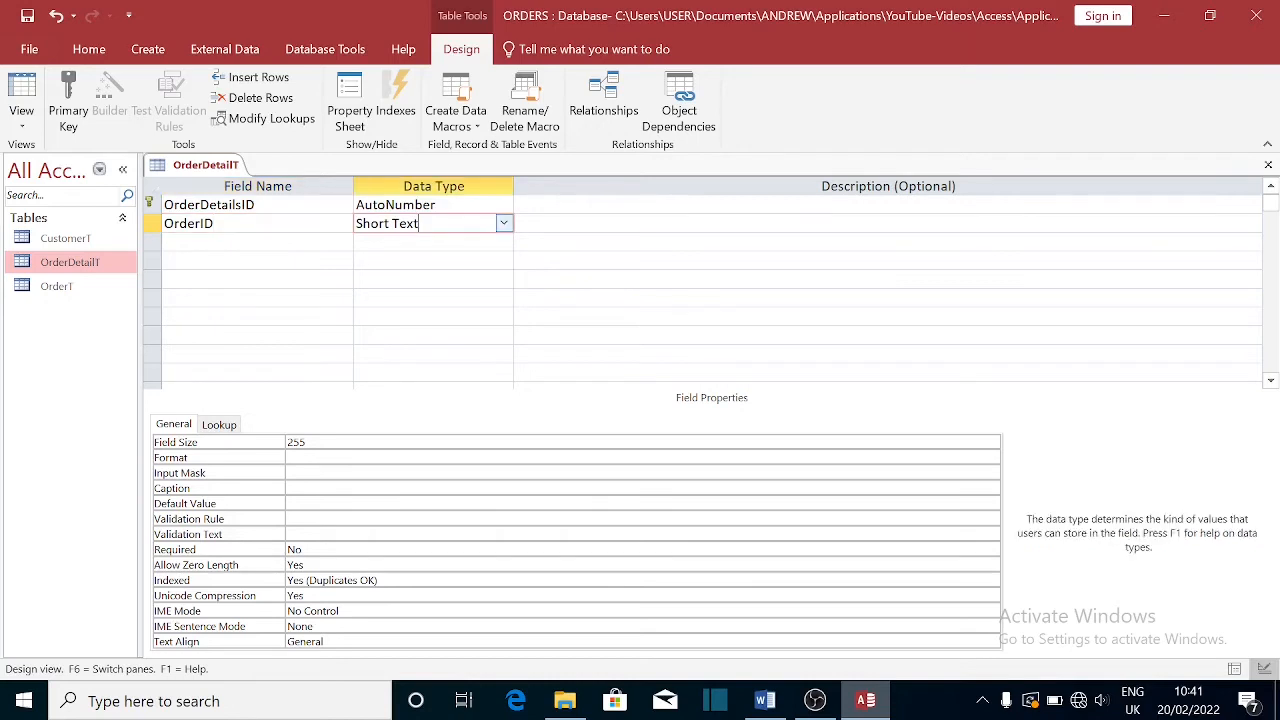
{"action": "left_click", "coordinate": [504, 224]}
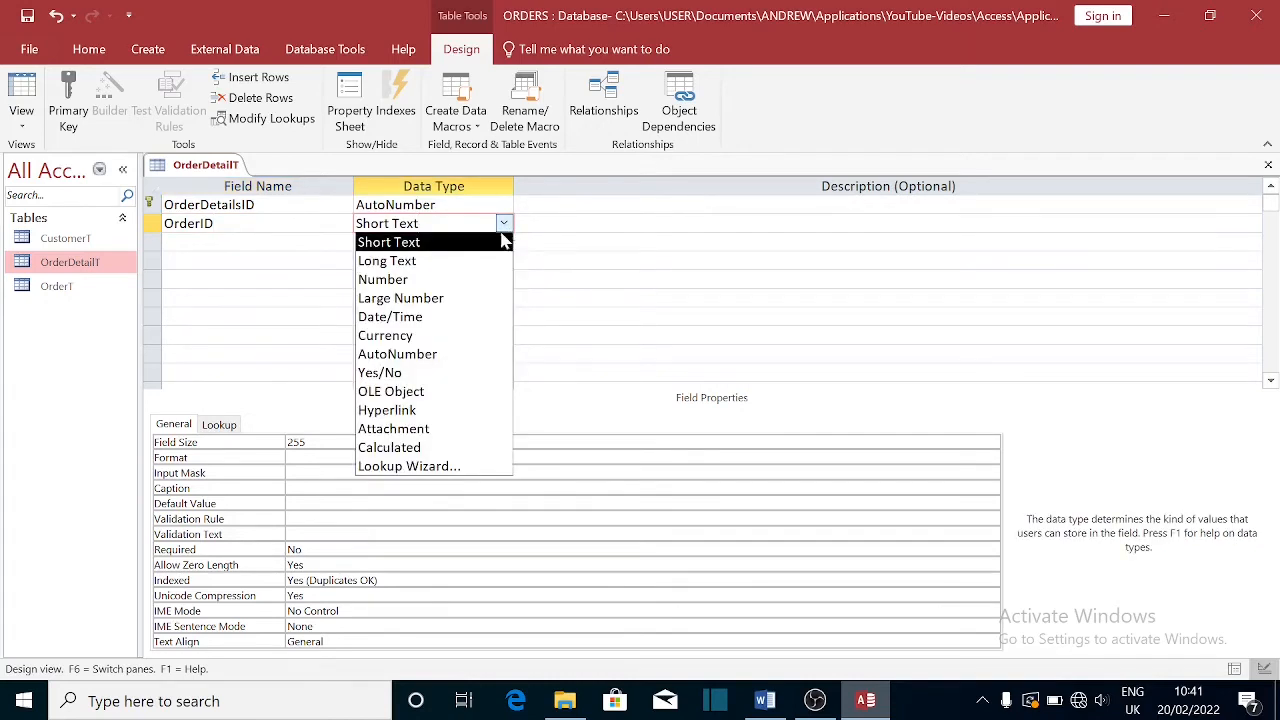
{"action": "left_click", "coordinate": [392, 280]}
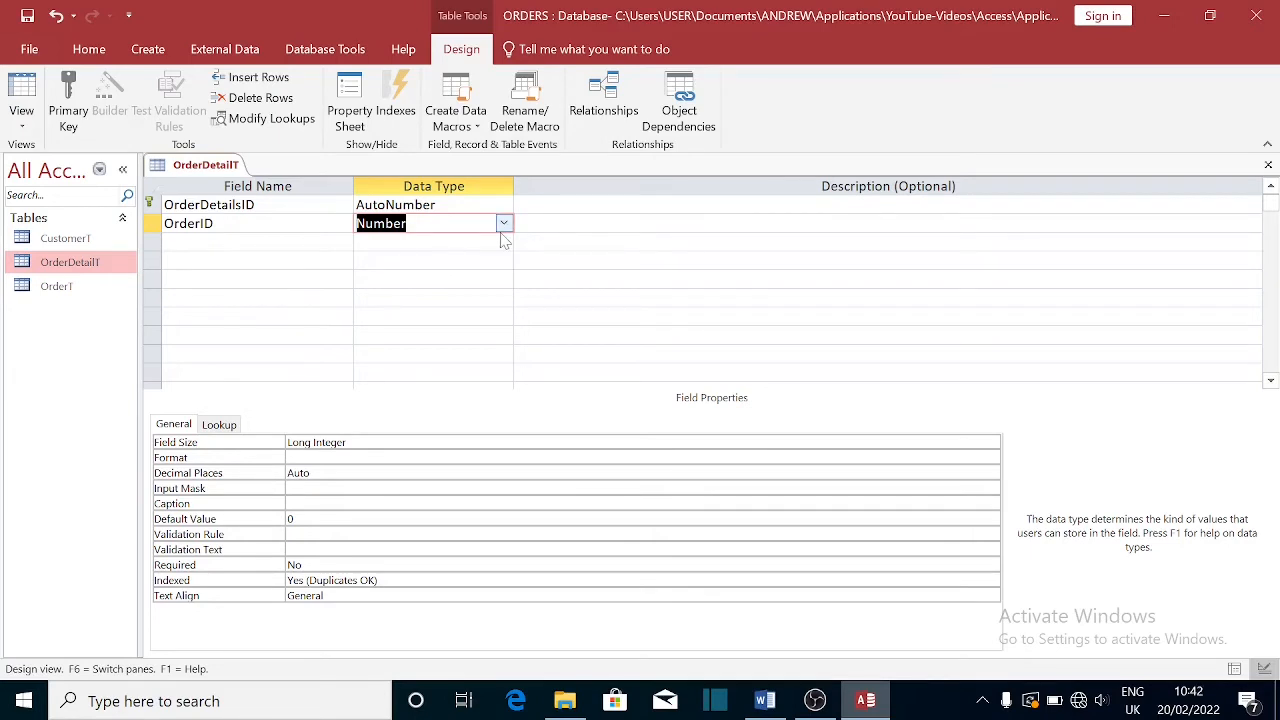
- Recheck both OrderID entries in Word, then name the third field ItemName
{"action": "left_click", "coordinate": [762, 700]}
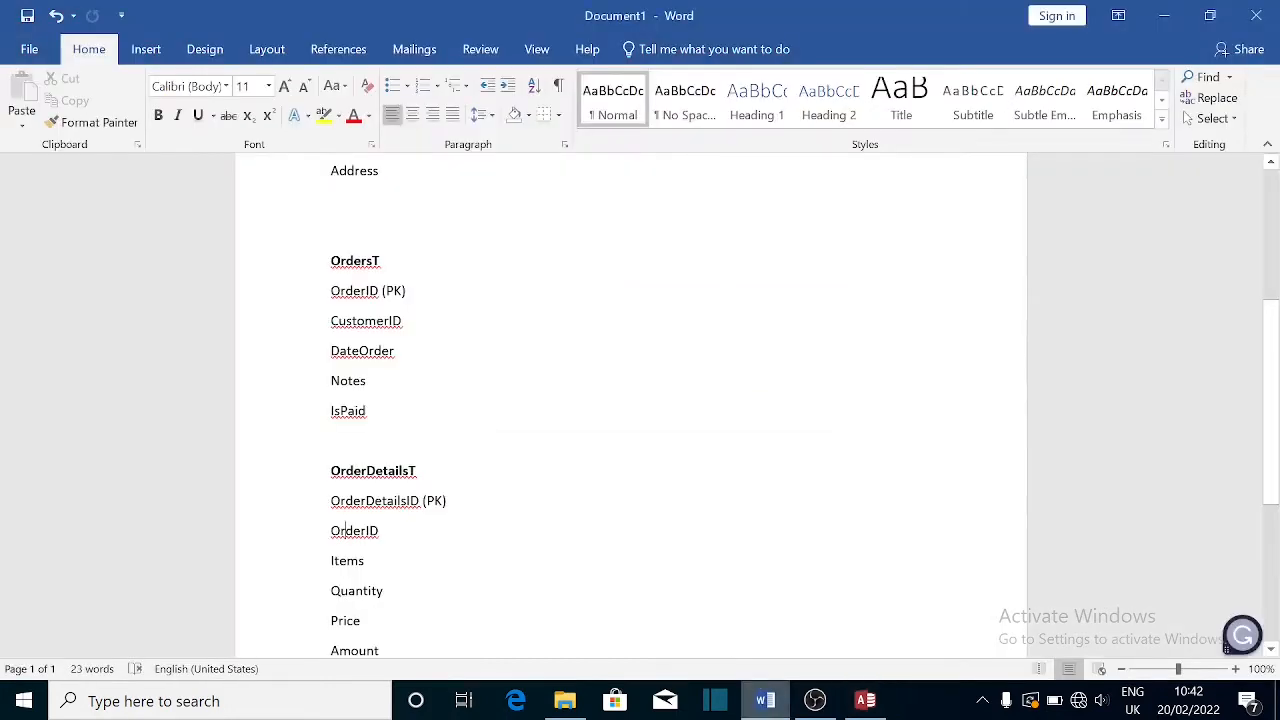
{"action": "left_click_drag", "start_coordinate": [405, 291], "coordinate": [331, 294]}
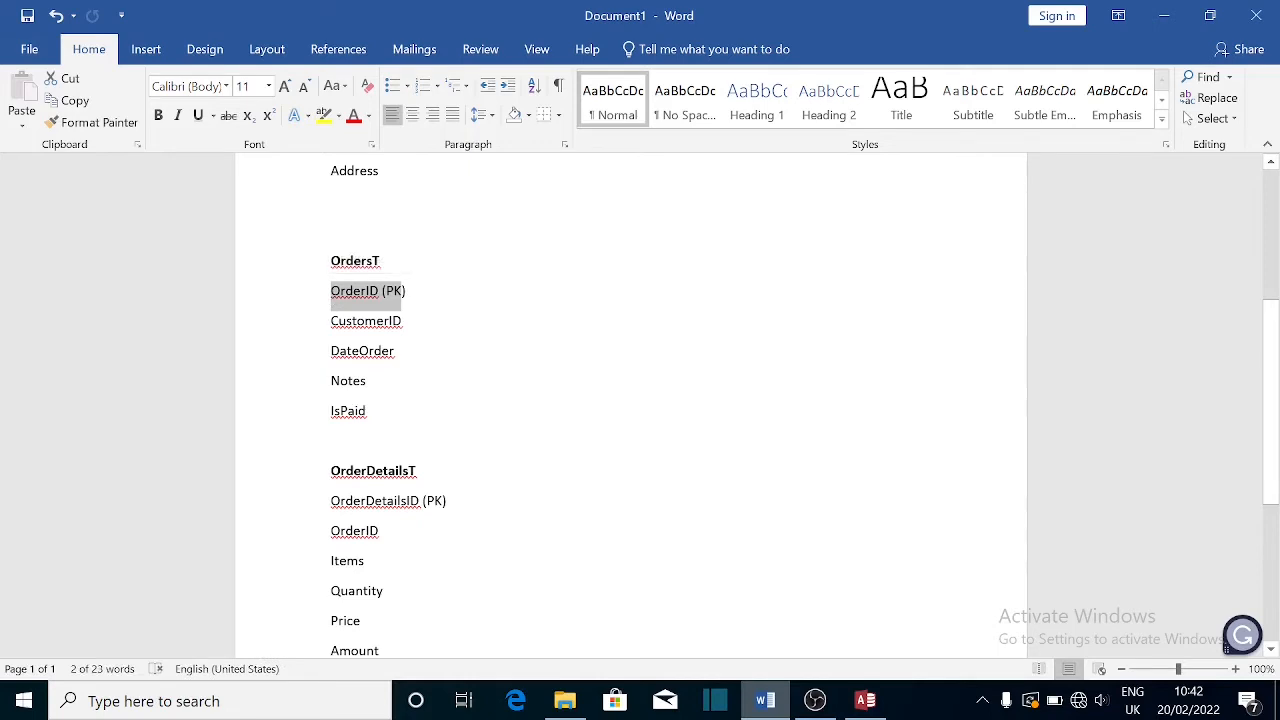
{"action": "left_click_drag", "start_coordinate": [380, 532], "coordinate": [331, 532]}
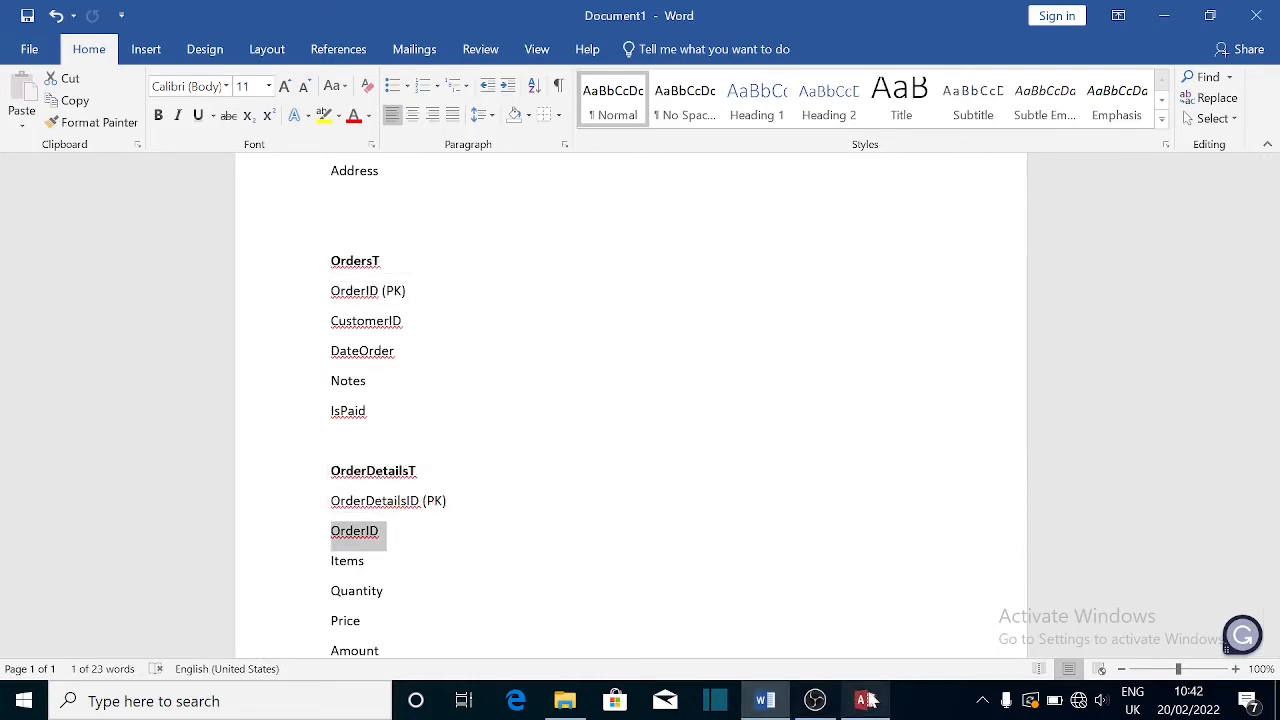
{"action": "left_click", "coordinate": [866, 700]}
{"action": "left_click", "coordinate": [232, 242]}
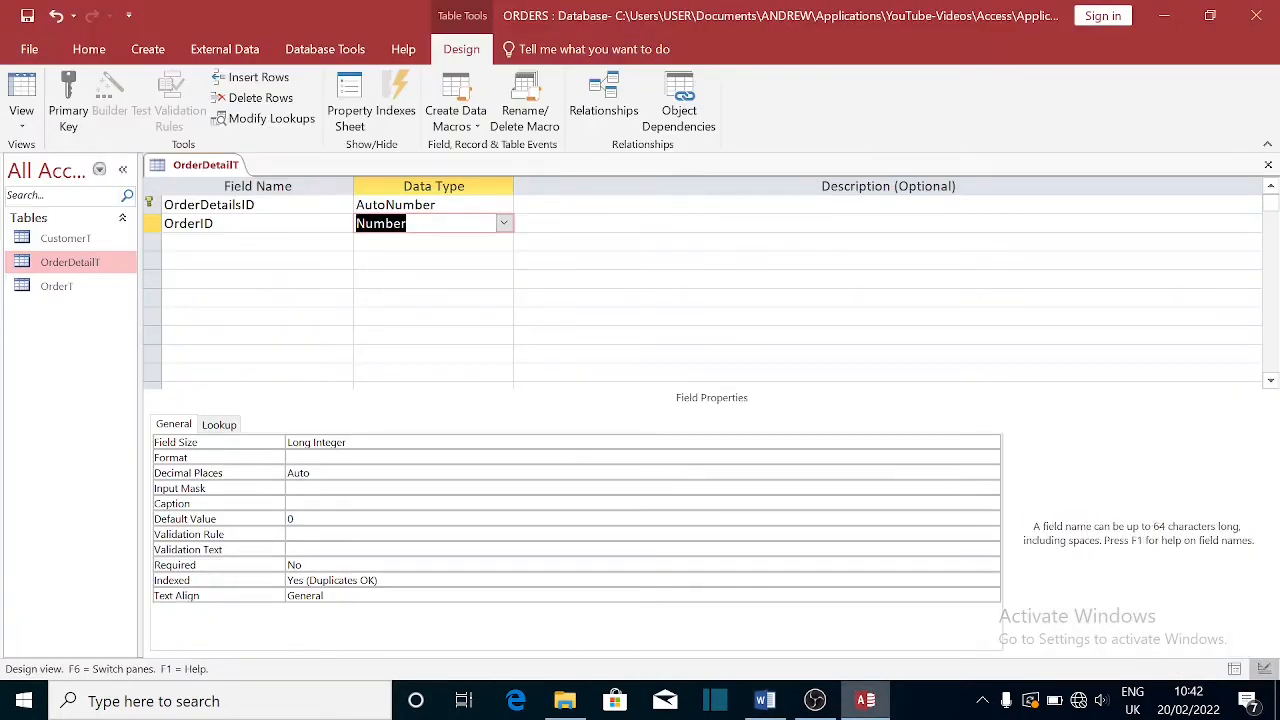
{"action": "type", "text": "Ite"}
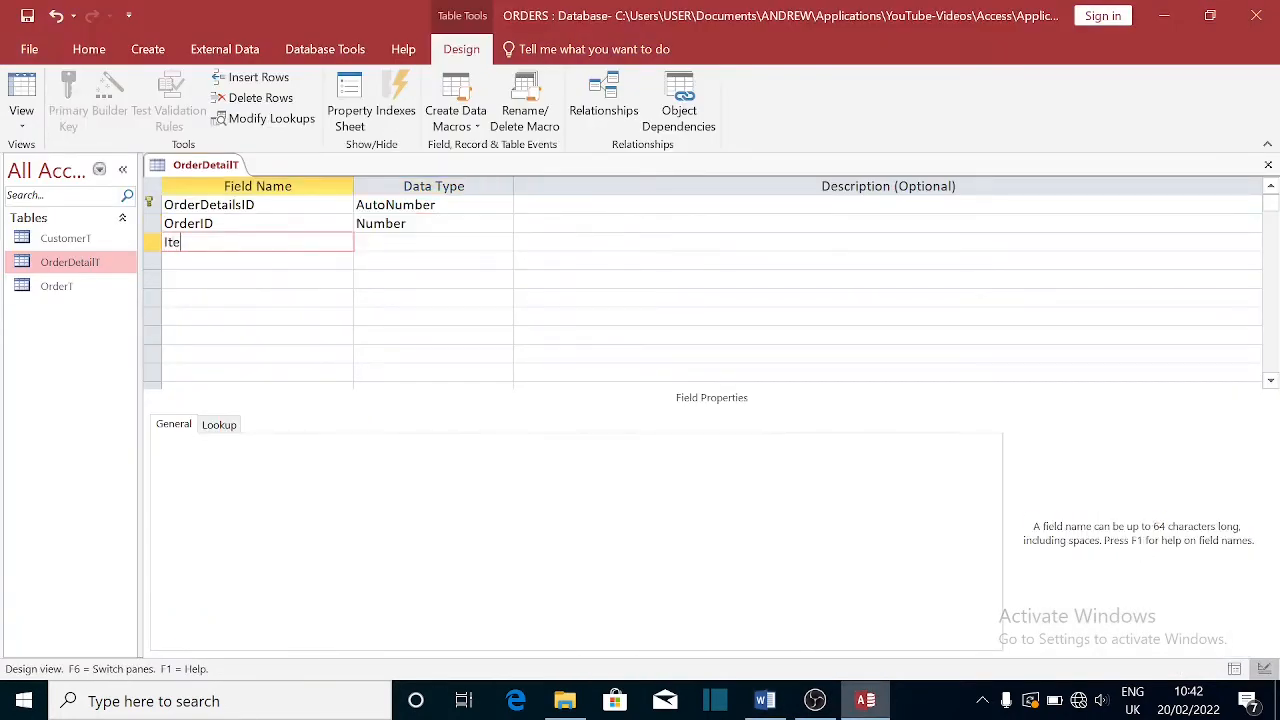
{"action": "type", "text": "mName"}
- Correct 'Items' to 'ItemName' in the Word field plan
{"action": "left_click", "coordinate": [765, 700]}
{"action": "key", "text": "Down"}
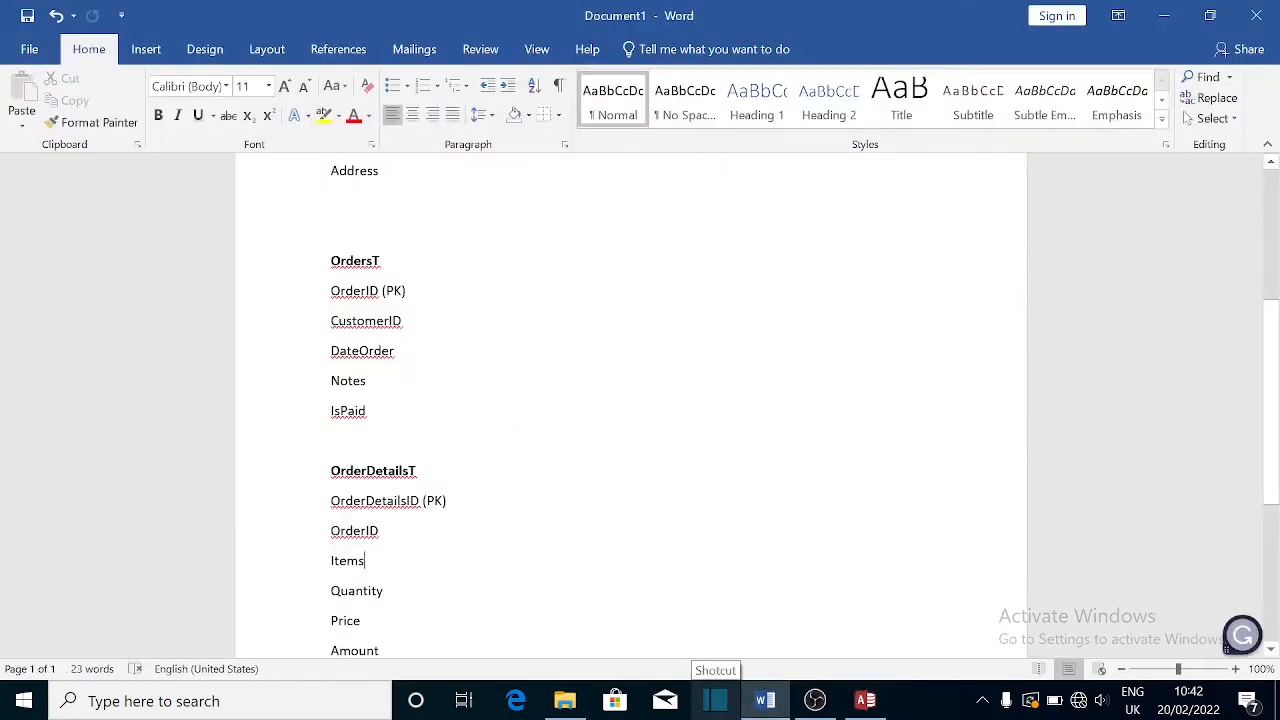
{"action": "key", "text": "BackSpace"}
{"action": "type", "text": "Name"}
{"action": "key", "text": "Down"}
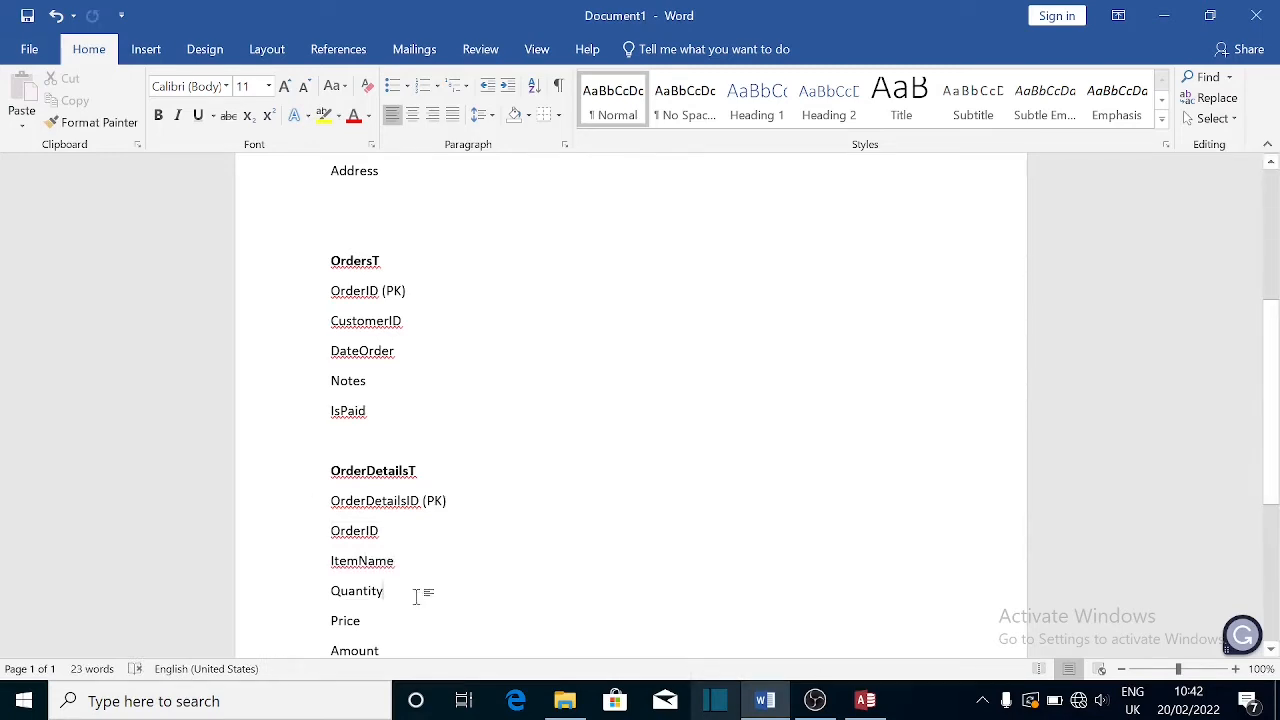
- Keep ItemName as Short Text and add a Quantity field of type Number
{"action": "left_click", "coordinate": [860, 697]}
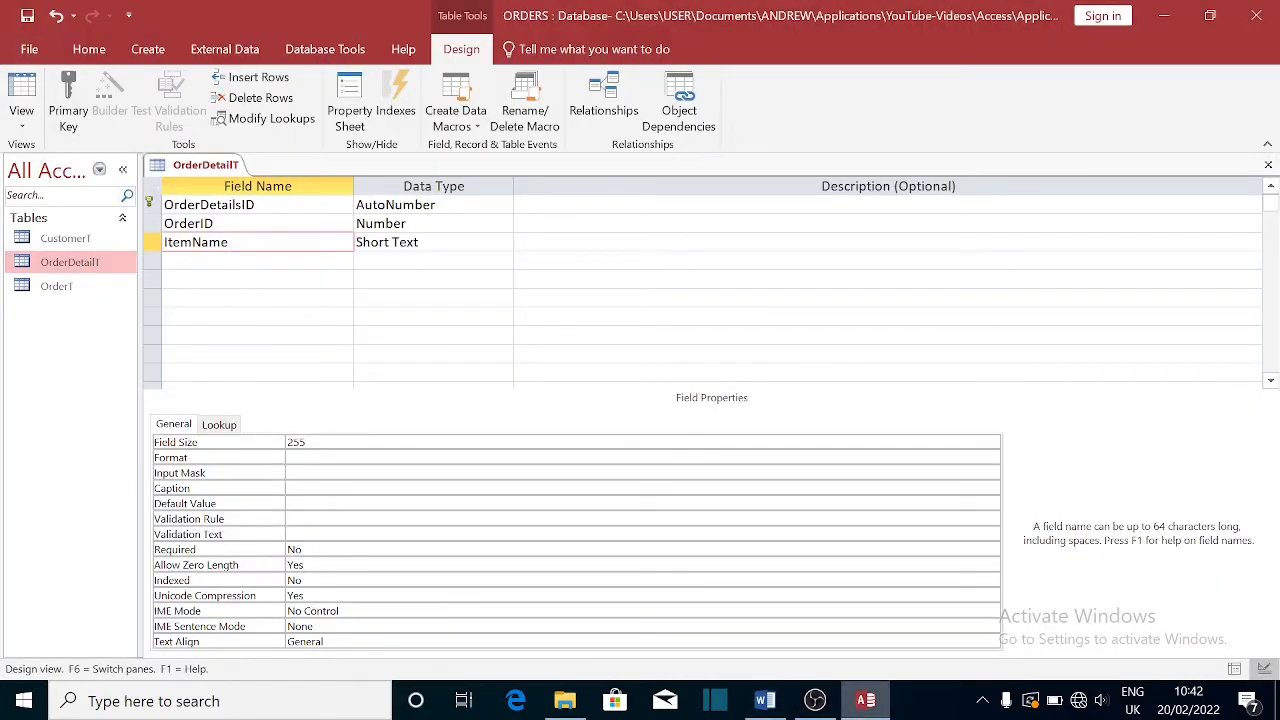
{"action": "left_click", "coordinate": [436, 242]}
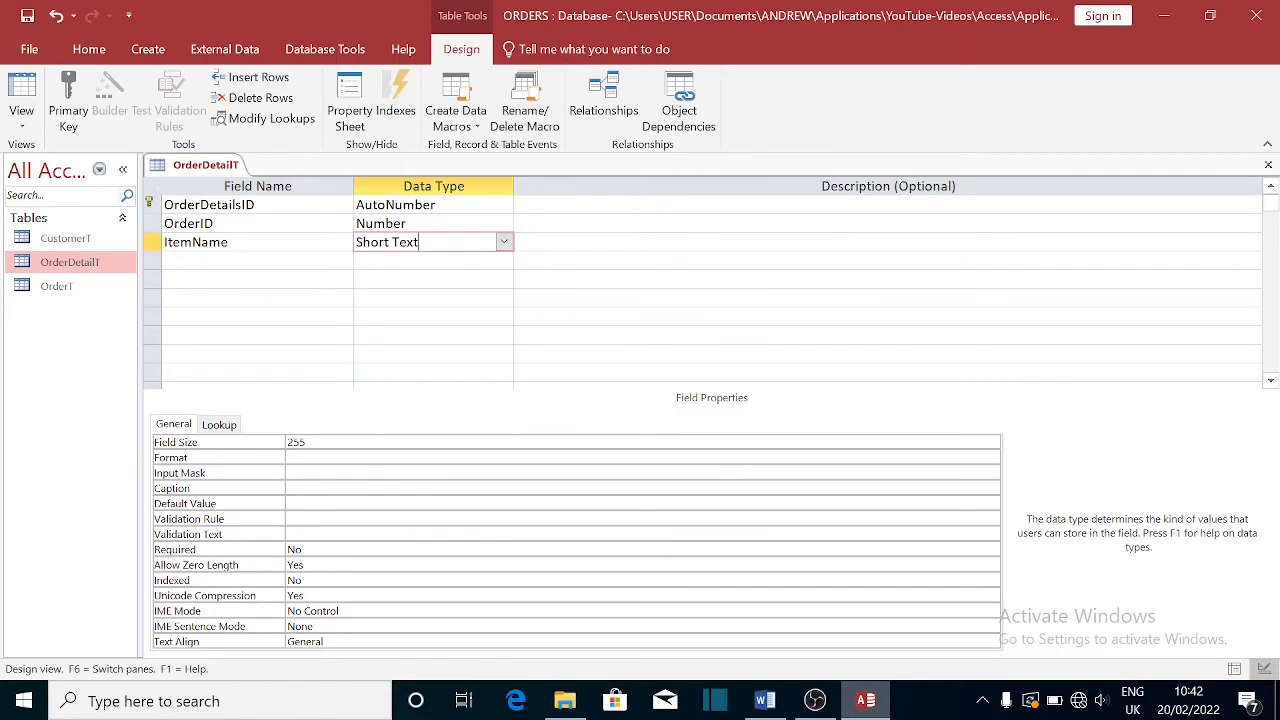
{"action": "key", "text": "Return"}
{"action": "key", "text": "Return"}
{"action": "type", "text": "Qu"}
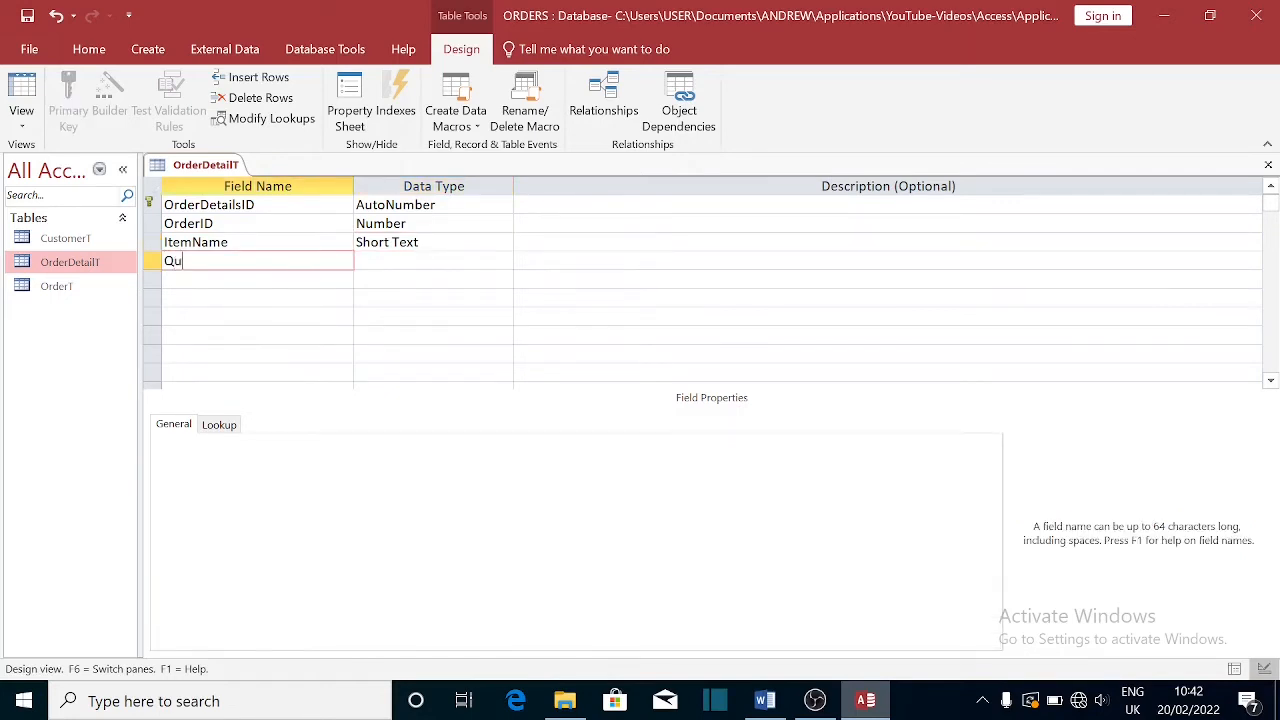
{"action": "type", "text": "antity"}
{"action": "key", "text": "Return"}
{"action": "left_click", "coordinate": [505, 261]}
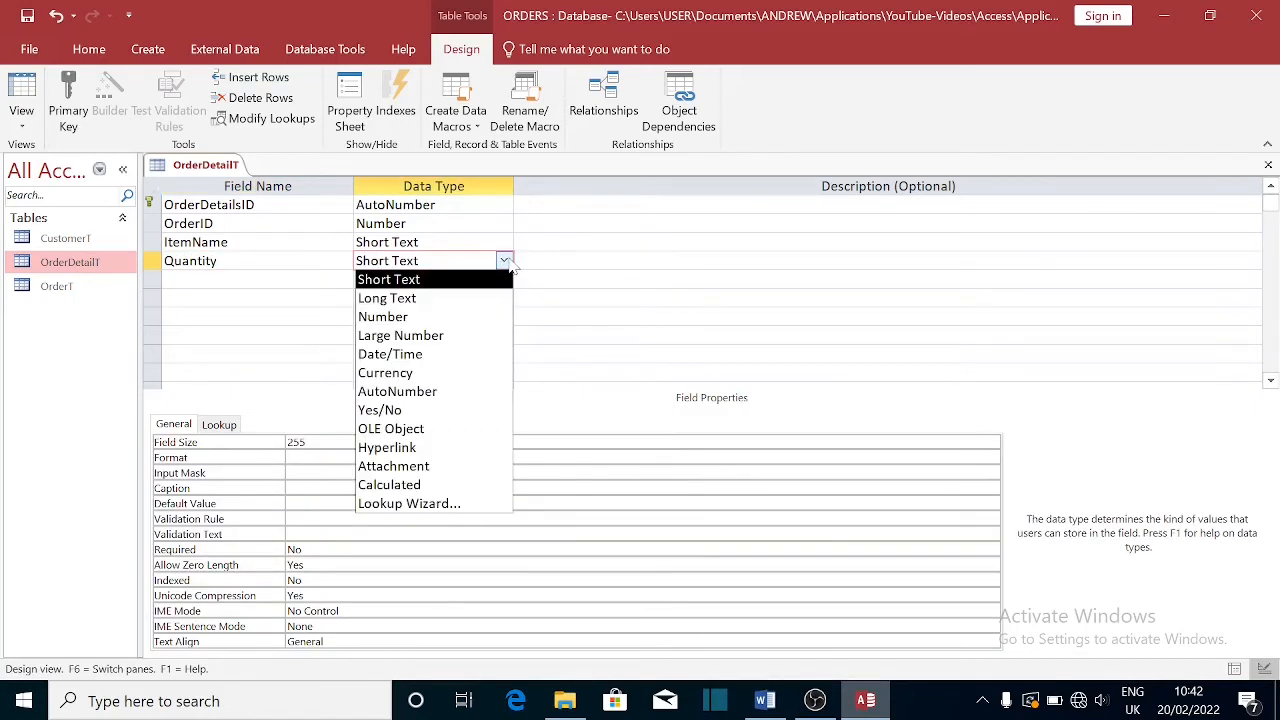
{"action": "left_click", "coordinate": [405, 316]}
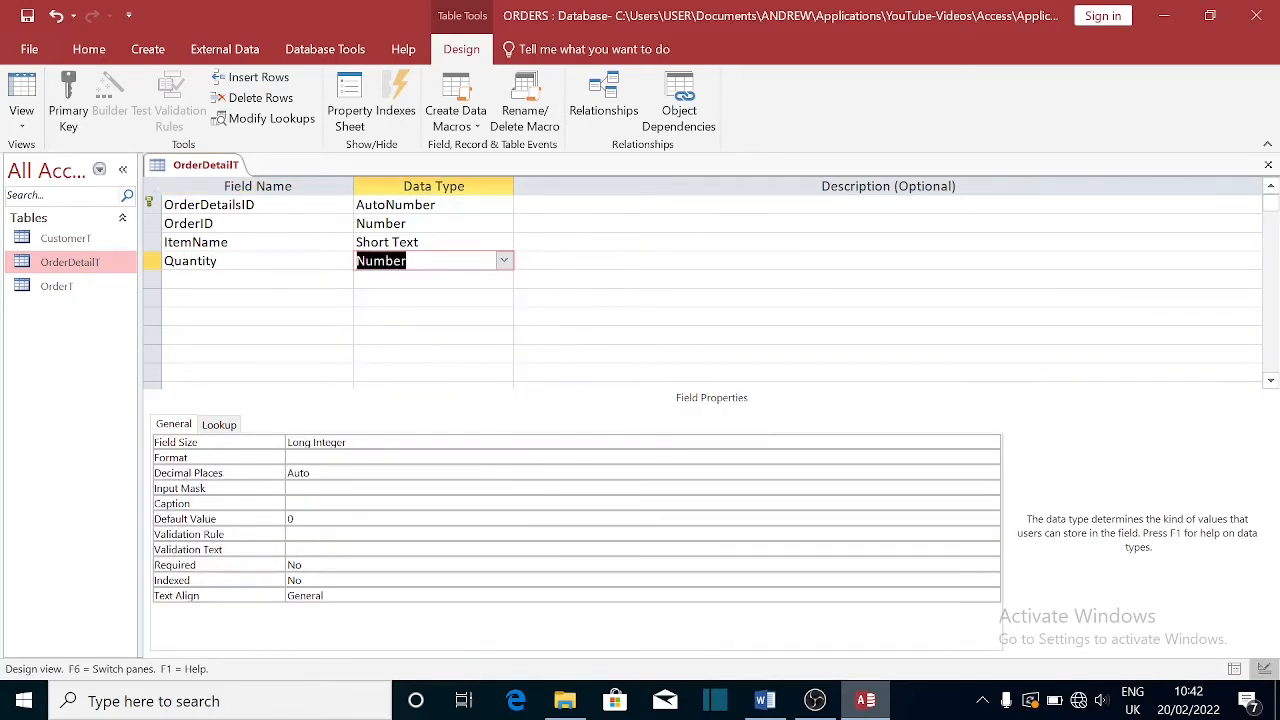
{"action": "key", "text": "Return"}
{"action": "key", "text": "Return"}
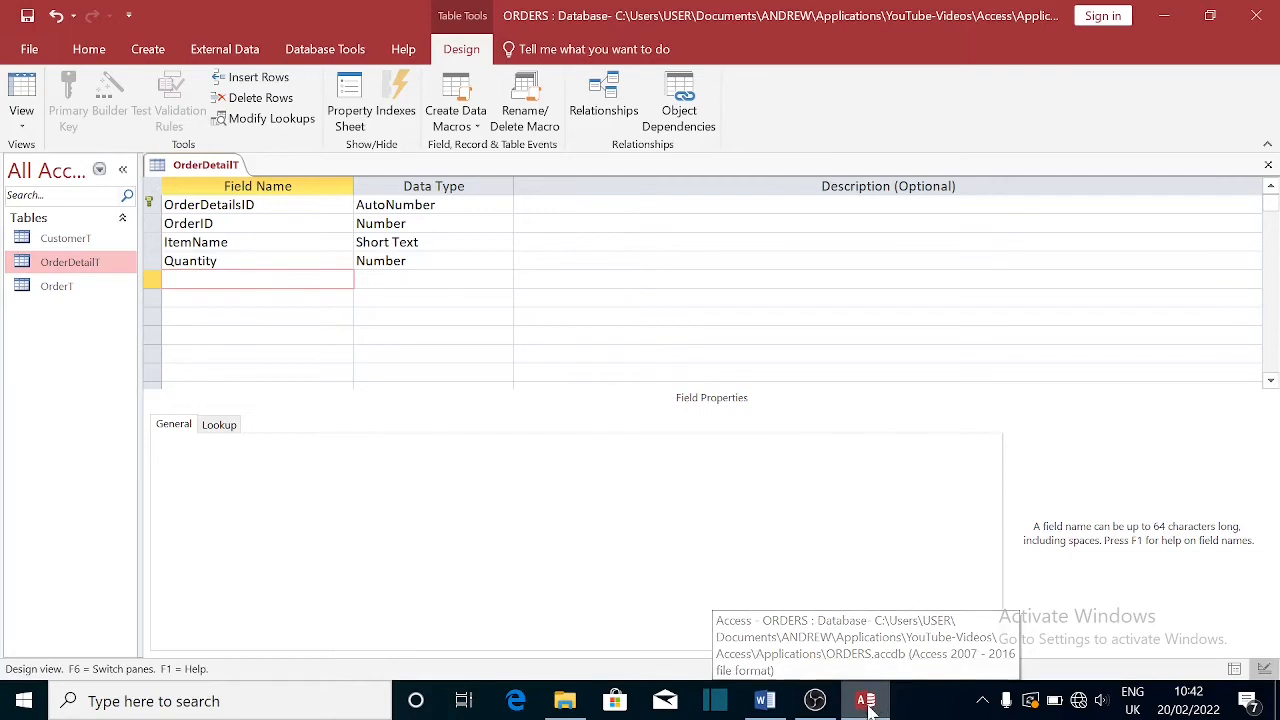
{"action": "left_click", "coordinate": [766, 702]}
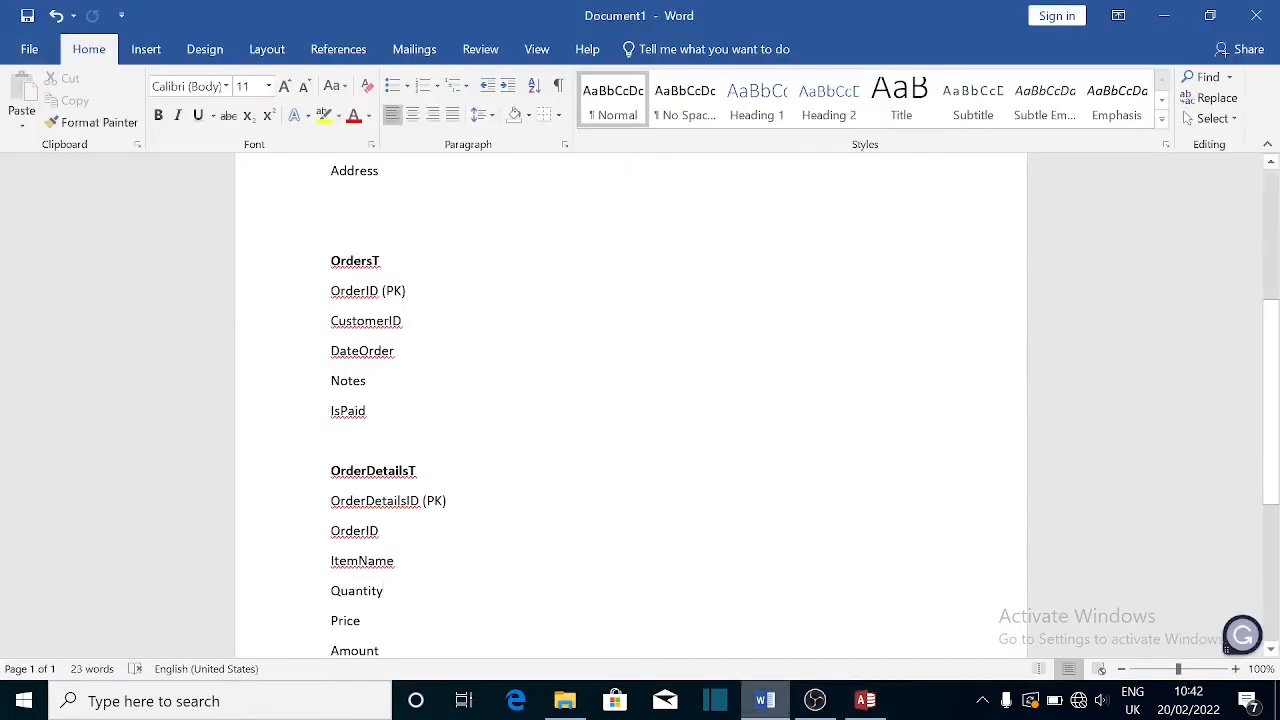
{"action": "left_click", "coordinate": [865, 701]}
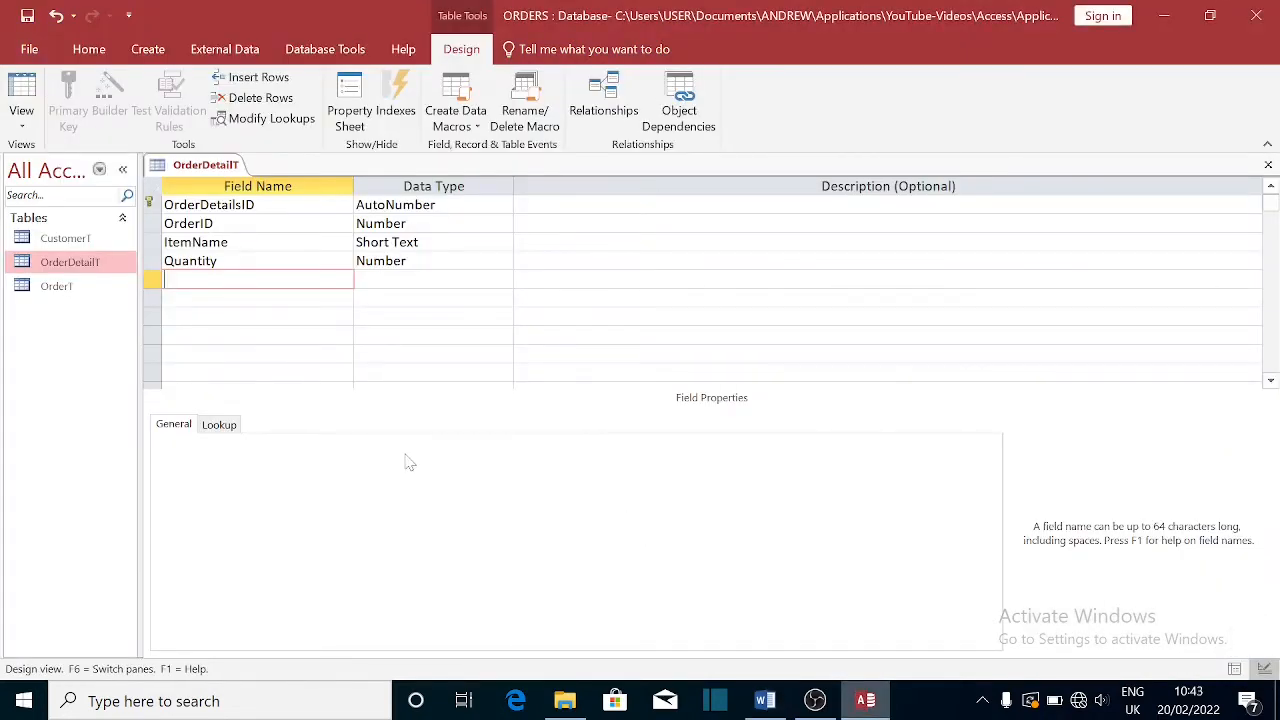
- Add a Price field with the Number data type
{"action": "type", "text": "Price"}
{"action": "key", "text": "Tab"}
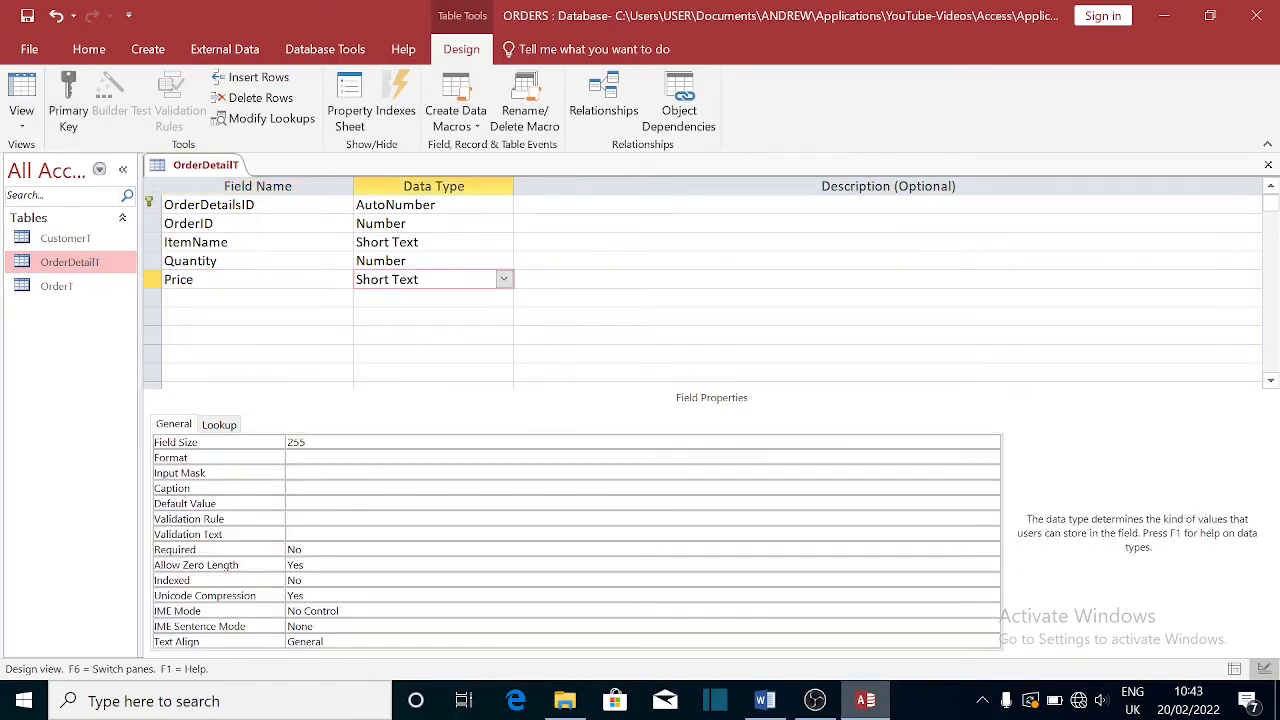
{"action": "left_click", "coordinate": [504, 279]}
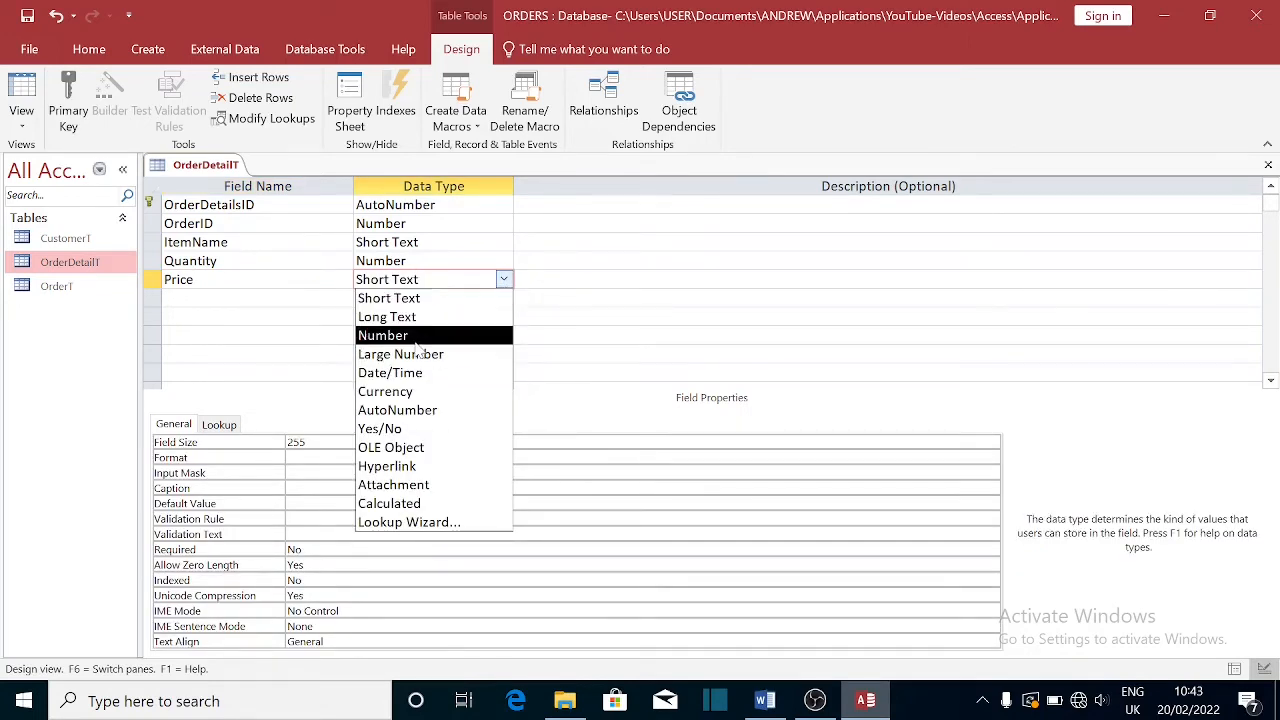
{"action": "left_click", "coordinate": [420, 336]}
{"action": "left_click", "coordinate": [250, 298]}
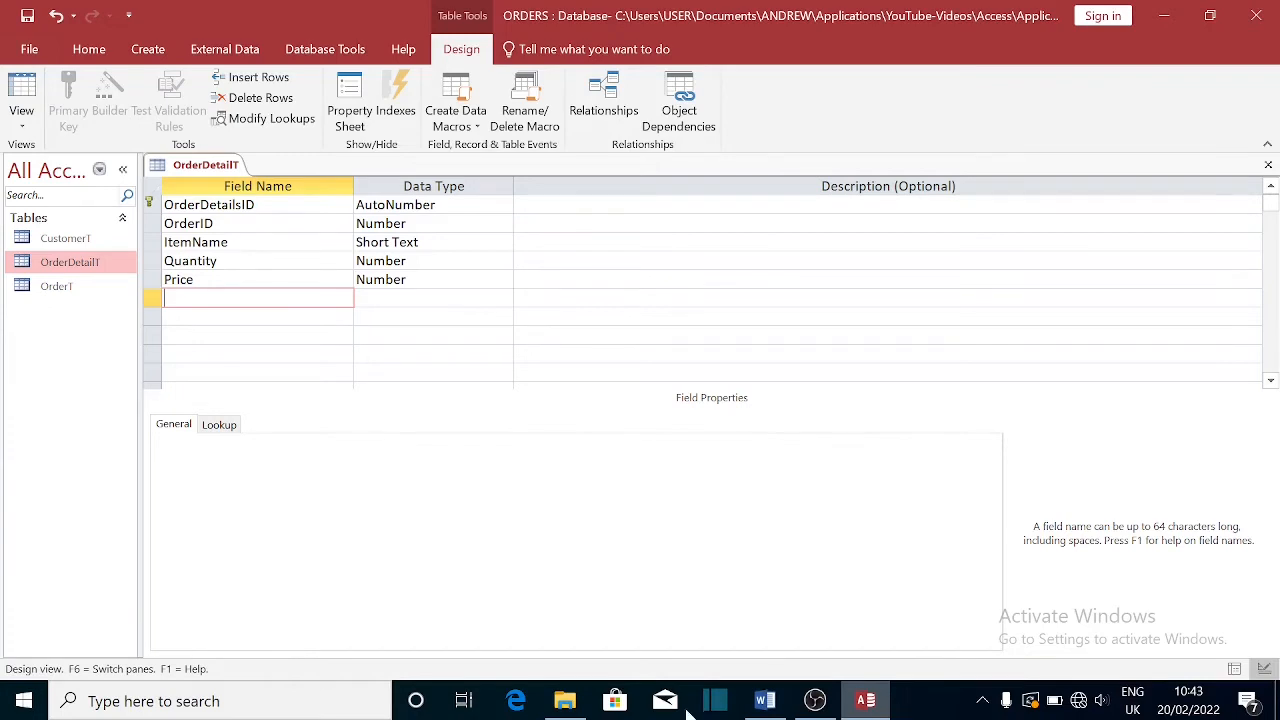
- Check the remaining planned fields in Word and add an Amount field below Price
{"action": "left_click", "coordinate": [765, 700]}
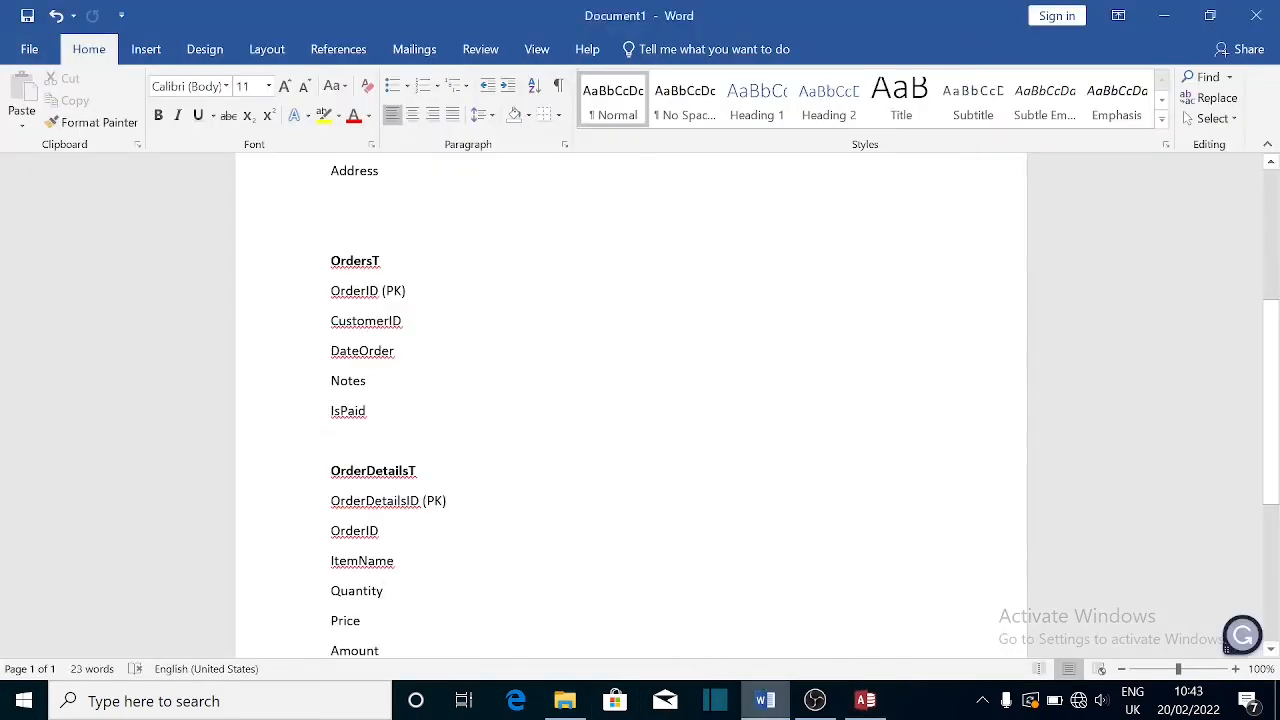
{"action": "scroll", "coordinate": [825, 425], "scroll_direction": "down", "scroll_amount": 3}
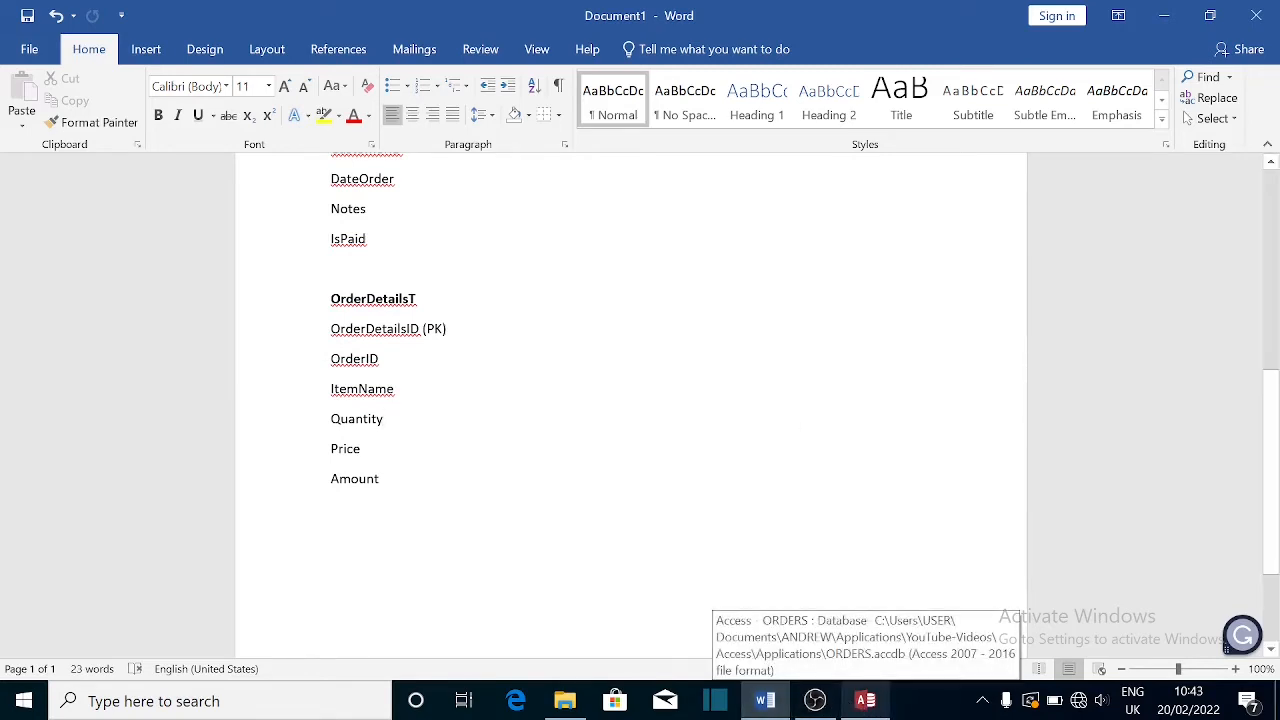
{"action": "left_click", "coordinate": [866, 705]}
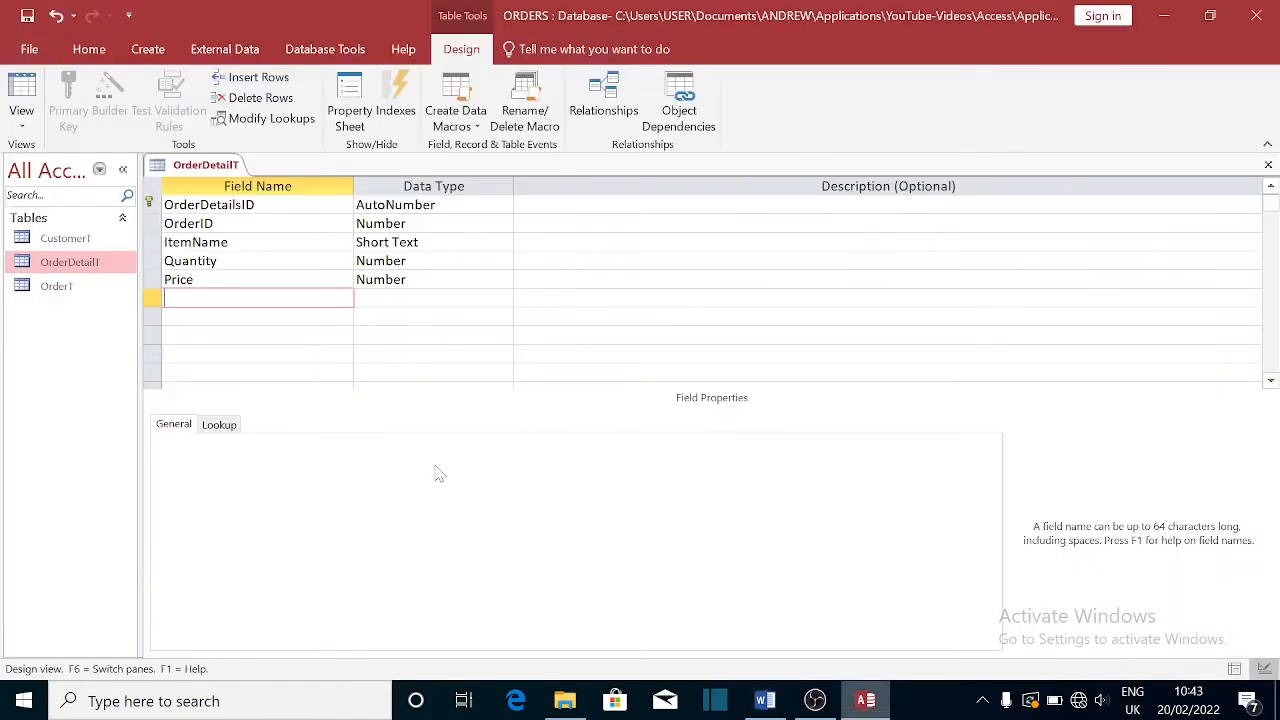
{"action": "type", "text": "Amount"}
{"action": "key", "text": "Tab"}
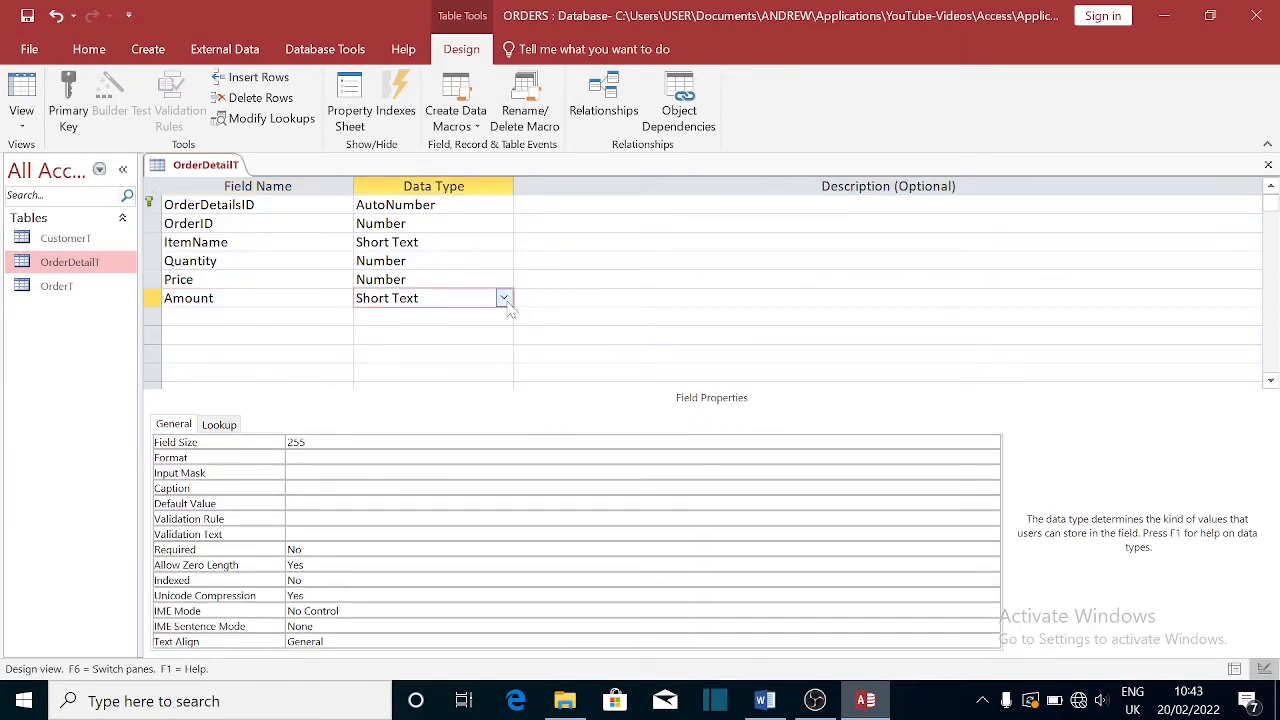
{"action": "left_click", "coordinate": [506, 302]}
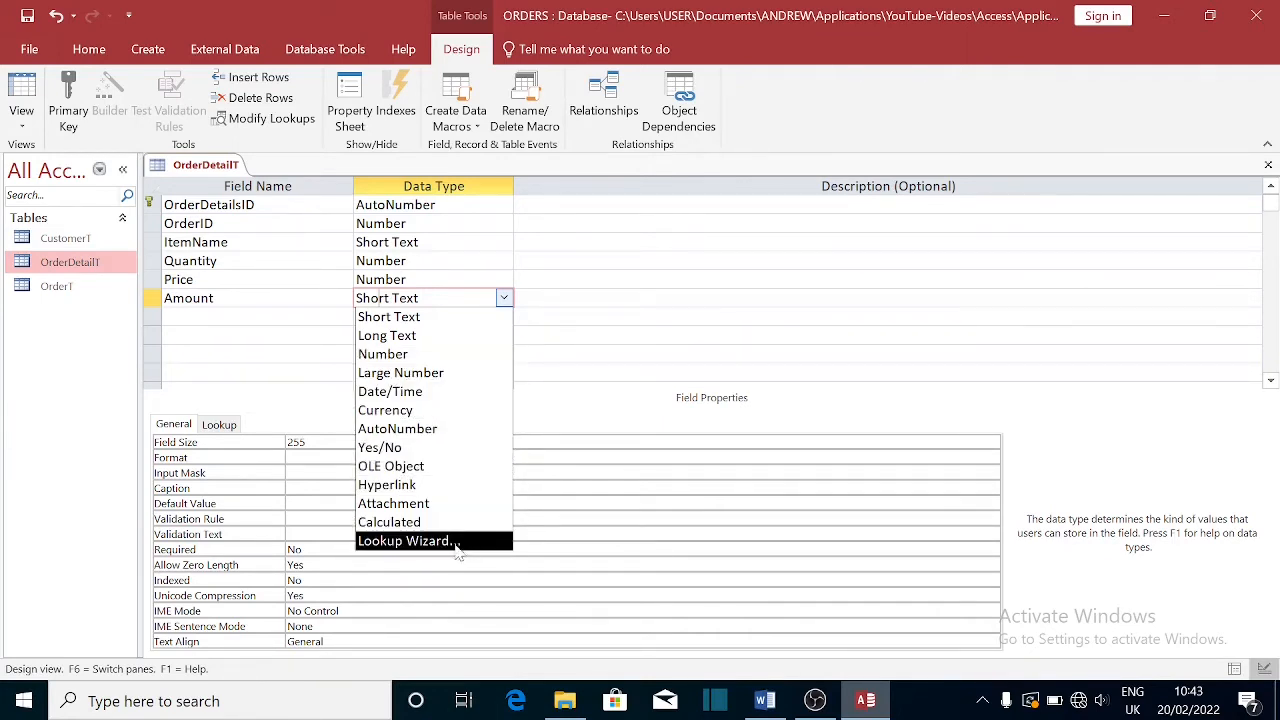
- Set Amount to Calculated and enter the expression [Quantity]*[Price] in the Expression Builder
{"action": "left_click", "coordinate": [390, 522]}
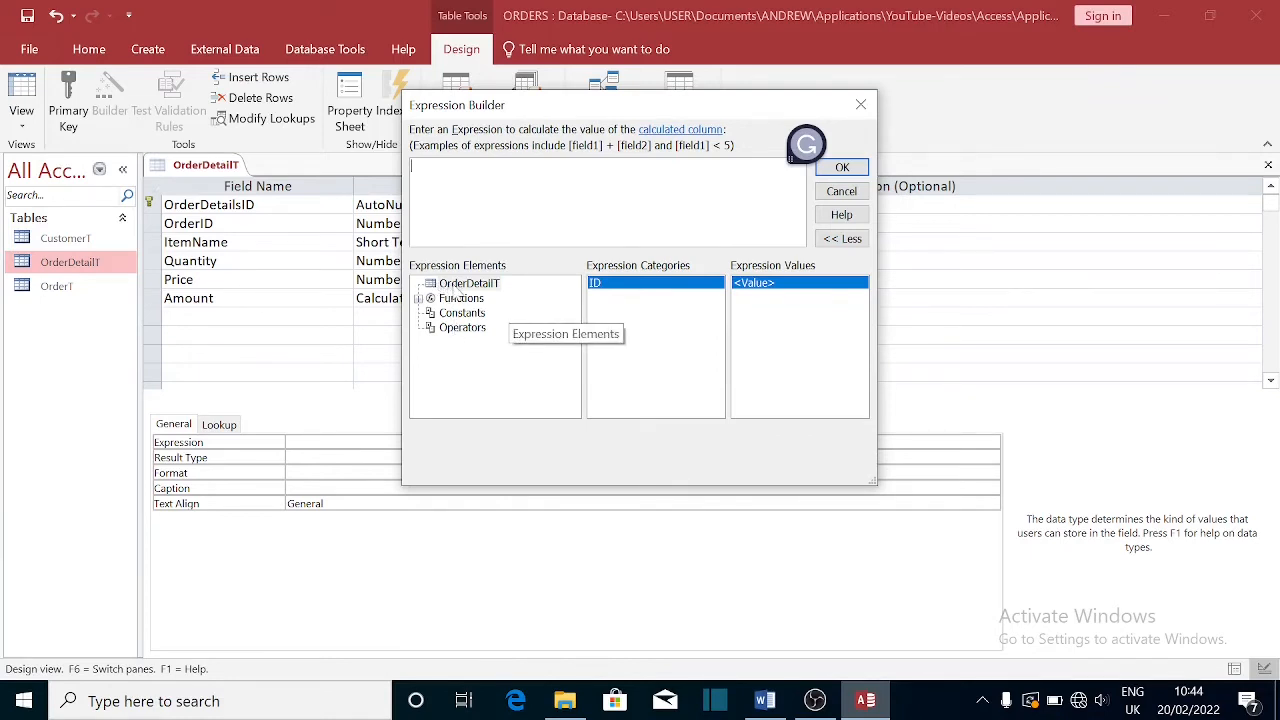
{"action": "left_click", "coordinate": [460, 284]}
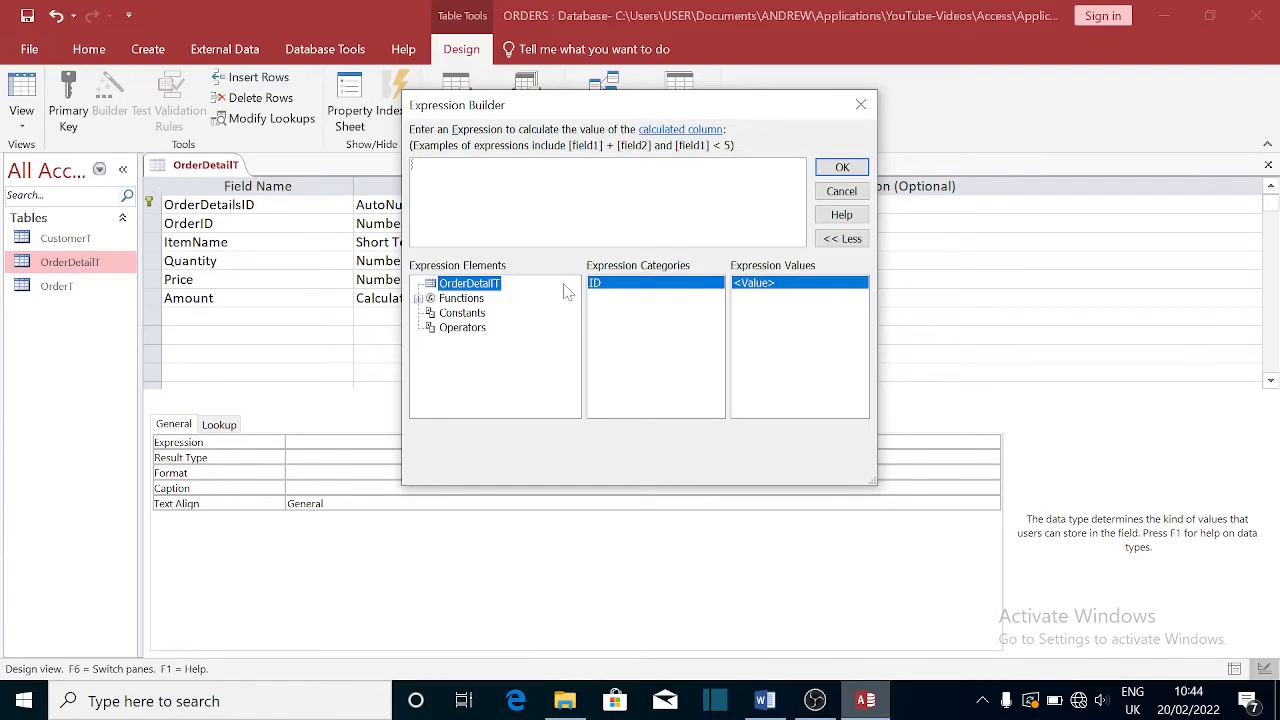
{"action": "left_click", "coordinate": [412, 166]}
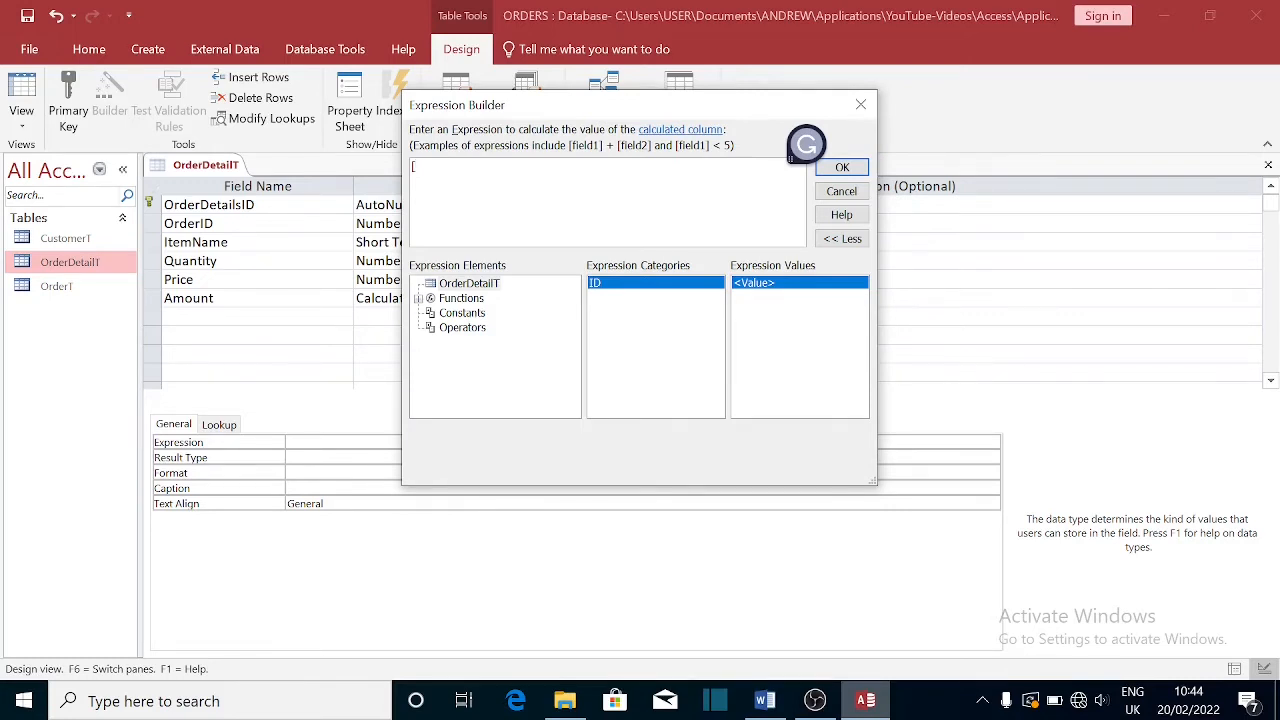
{"action": "type", "text": "Price"}
{"action": "type", "text": "]*"}
{"action": "key", "text": "BackSpace"}
{"action": "key", "text": "BackSpace"}
{"action": "type", "text": "[Quantity]*"}
{"action": "left_click", "coordinate": [842, 167]}
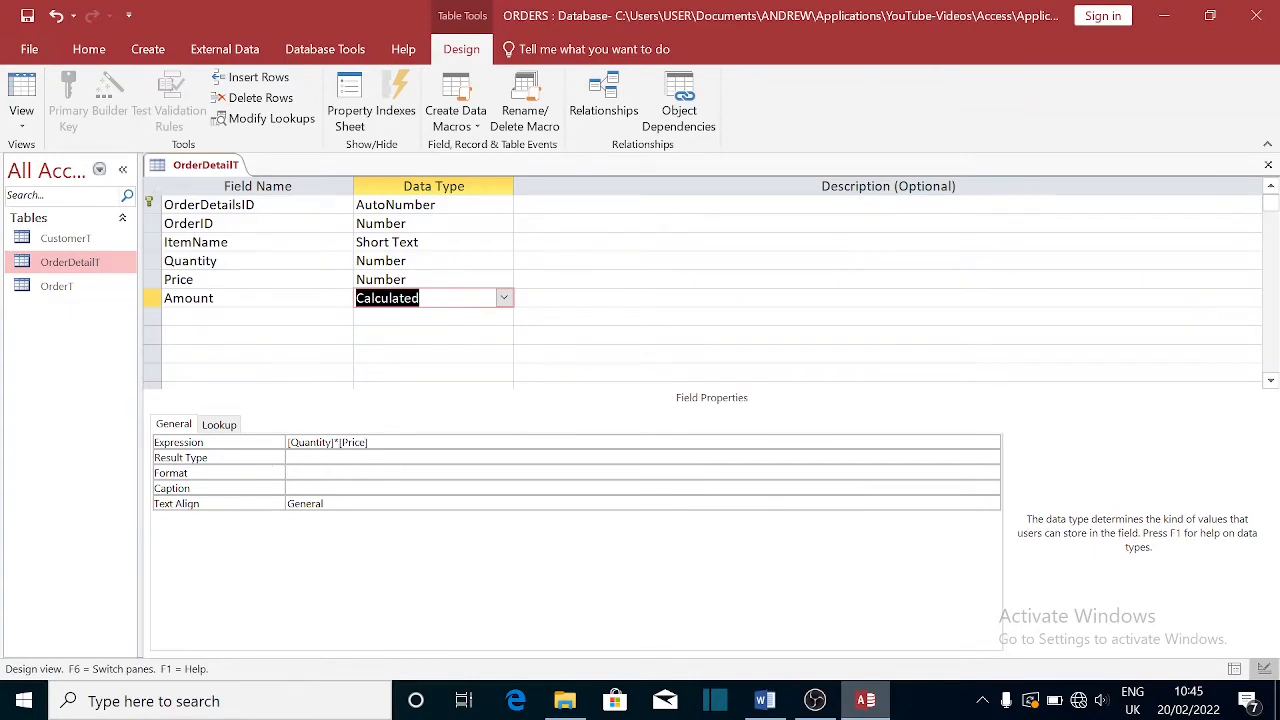
- Save the OrderDetailT design changes and open the table as a datasheet
{"action": "left_click", "coordinate": [1268, 166]}
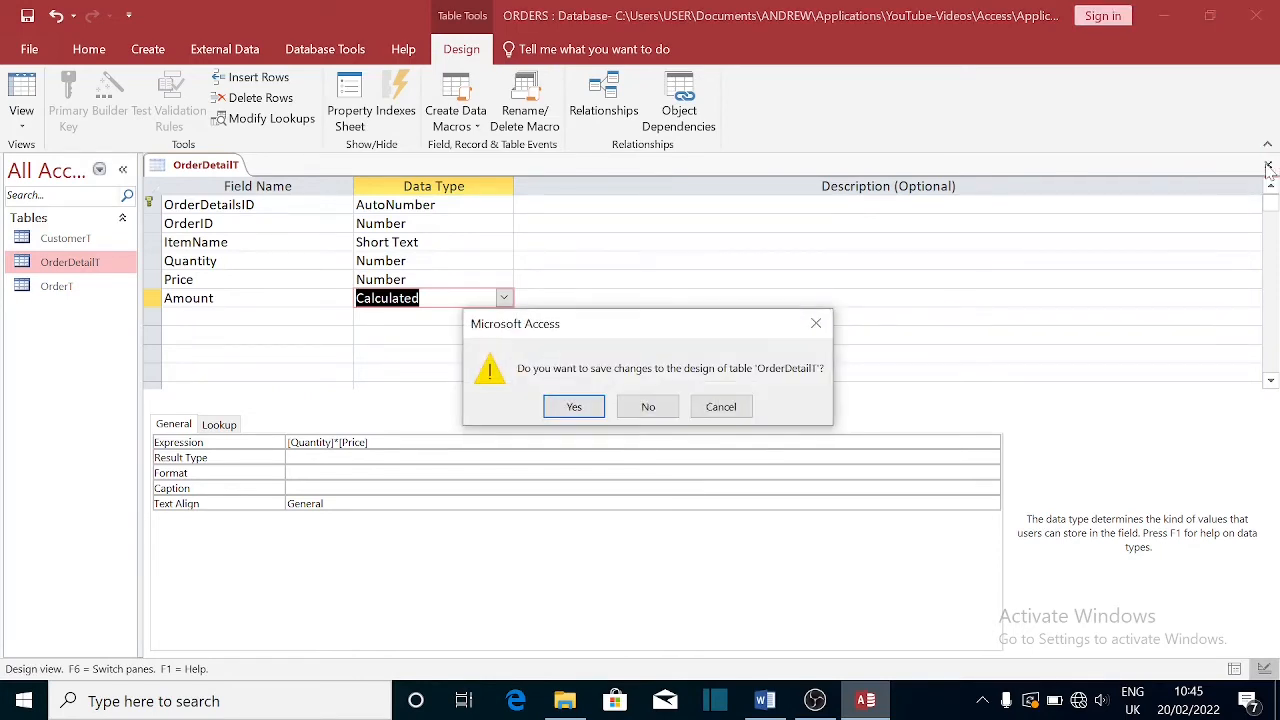
{"action": "left_click", "coordinate": [578, 412]}
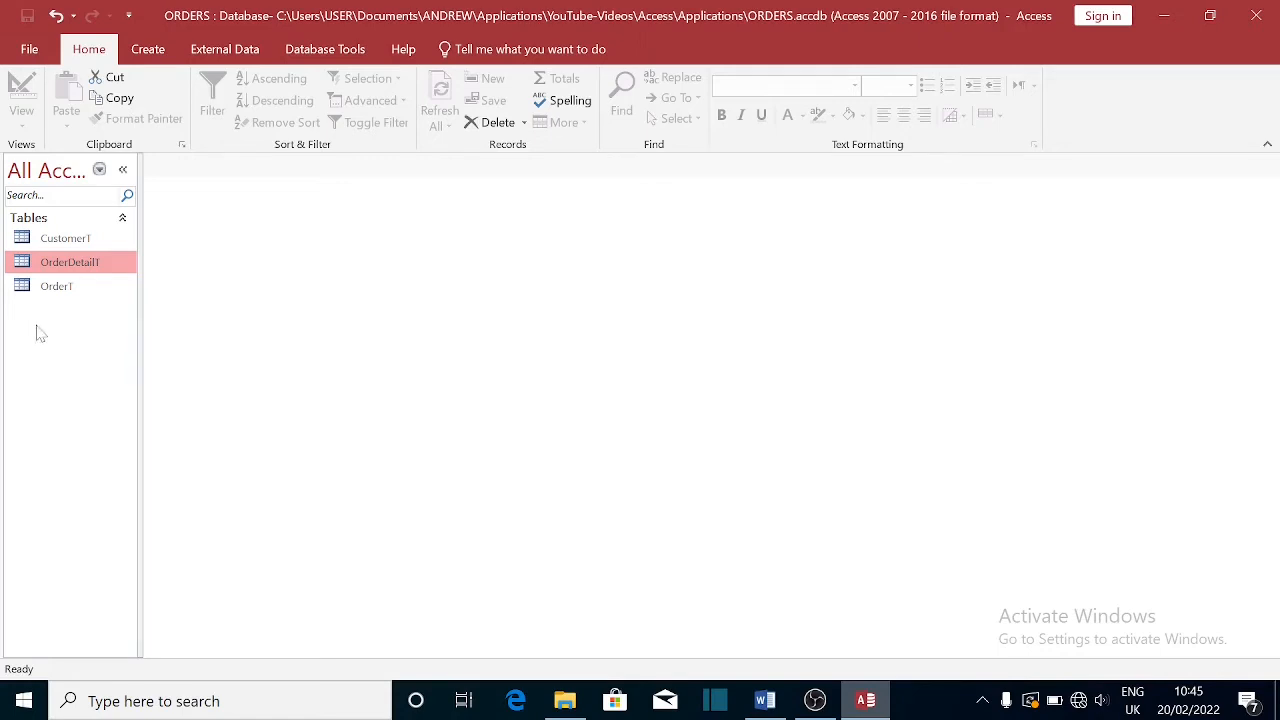
{"action": "double_click", "coordinate": [80, 264]}
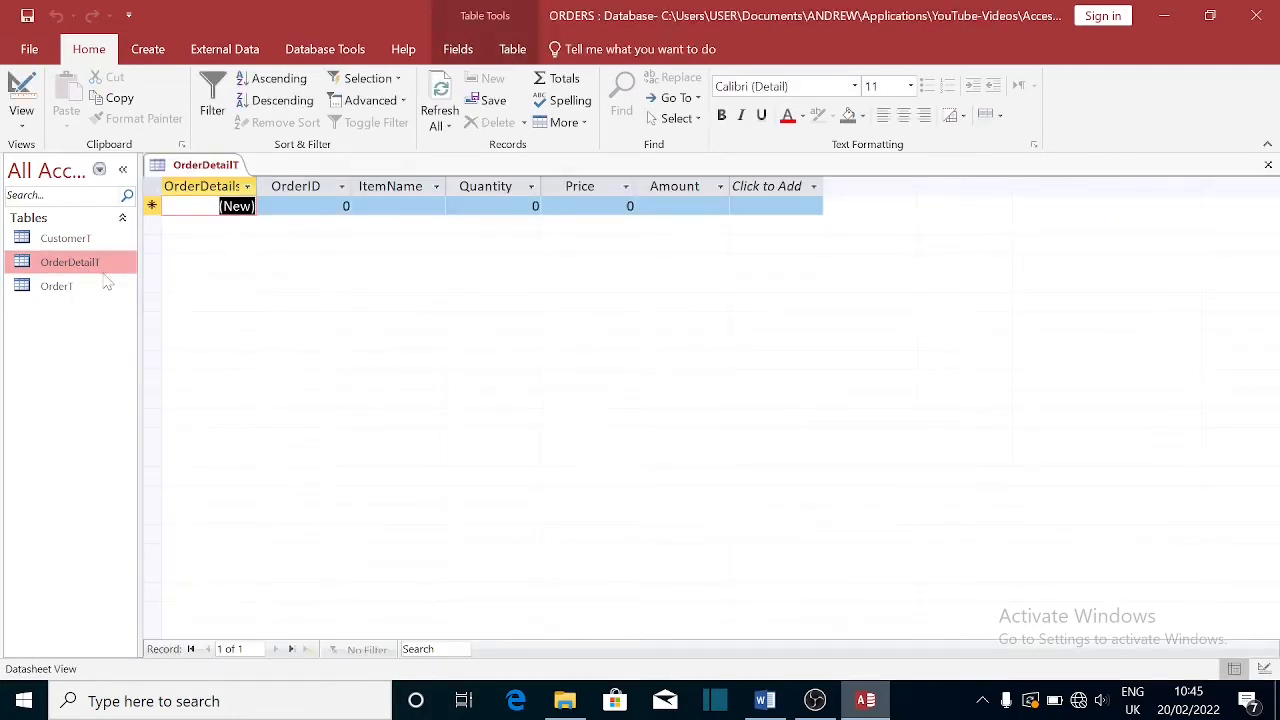
- Check the existing order IDs in OrderT, then return to OrderDetailT
{"action": "left_click", "coordinate": [68, 288]}
{"action": "double_click", "coordinate": [68, 288]}
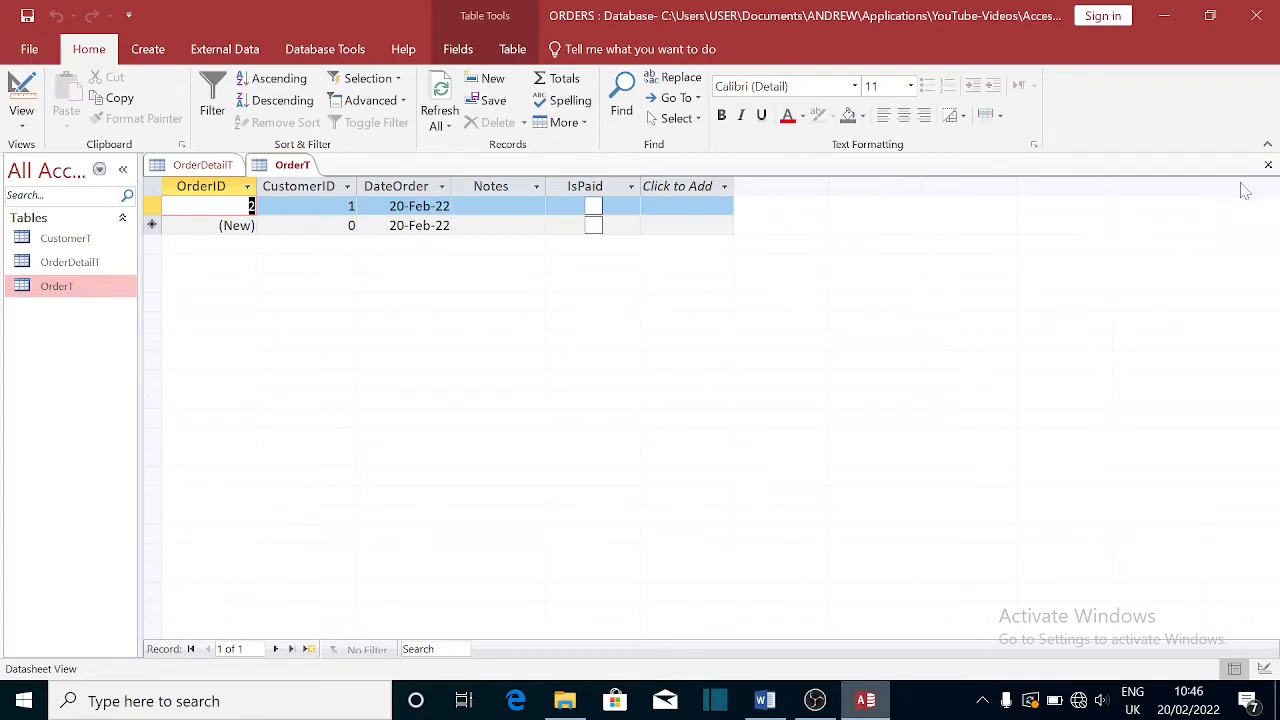
{"action": "left_click", "coordinate": [1268, 165]}
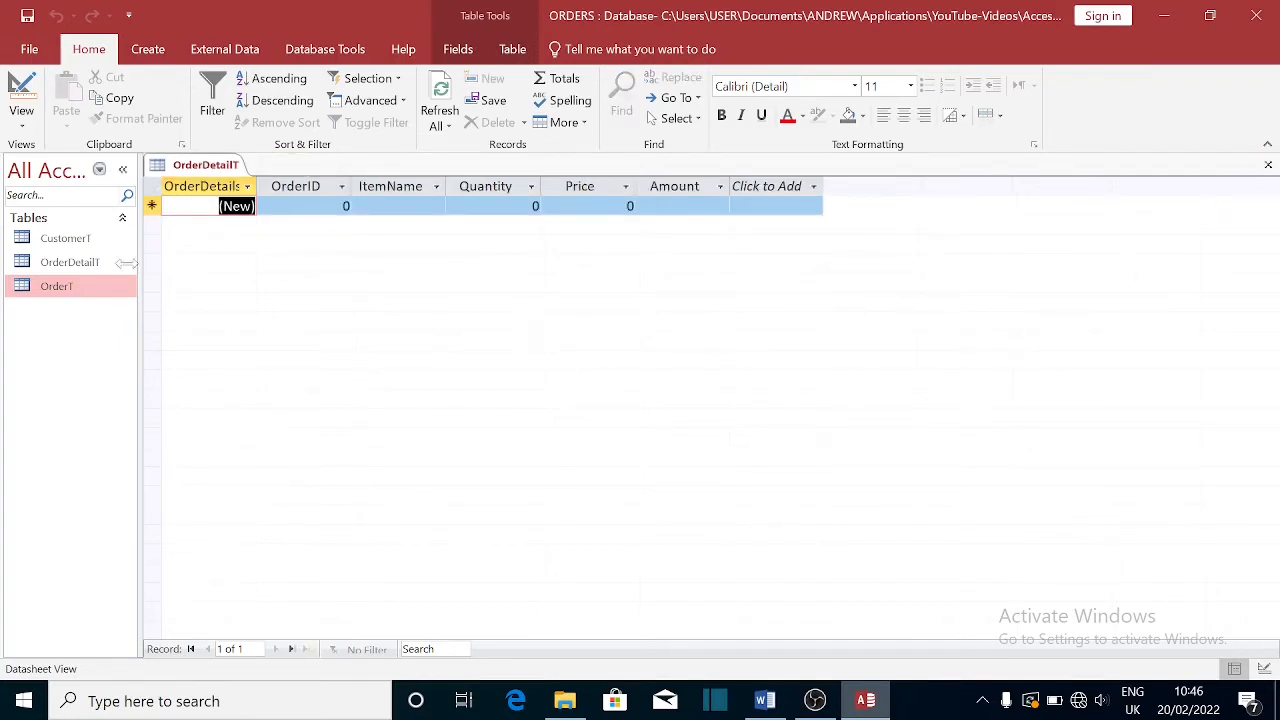
{"action": "double_click", "coordinate": [68, 263]}
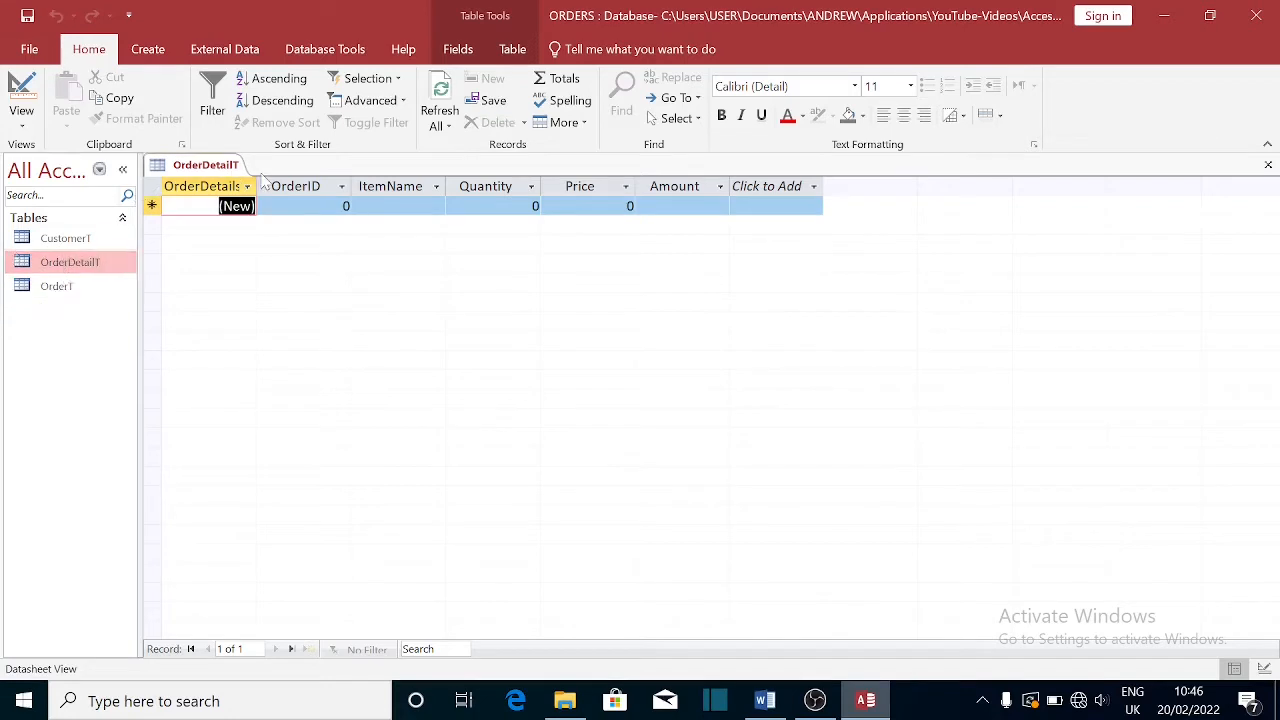
- Enter the first order 2 line: Sugar, quantity 3, price 10 (Amount 30)
{"action": "left_click", "coordinate": [346, 206]}
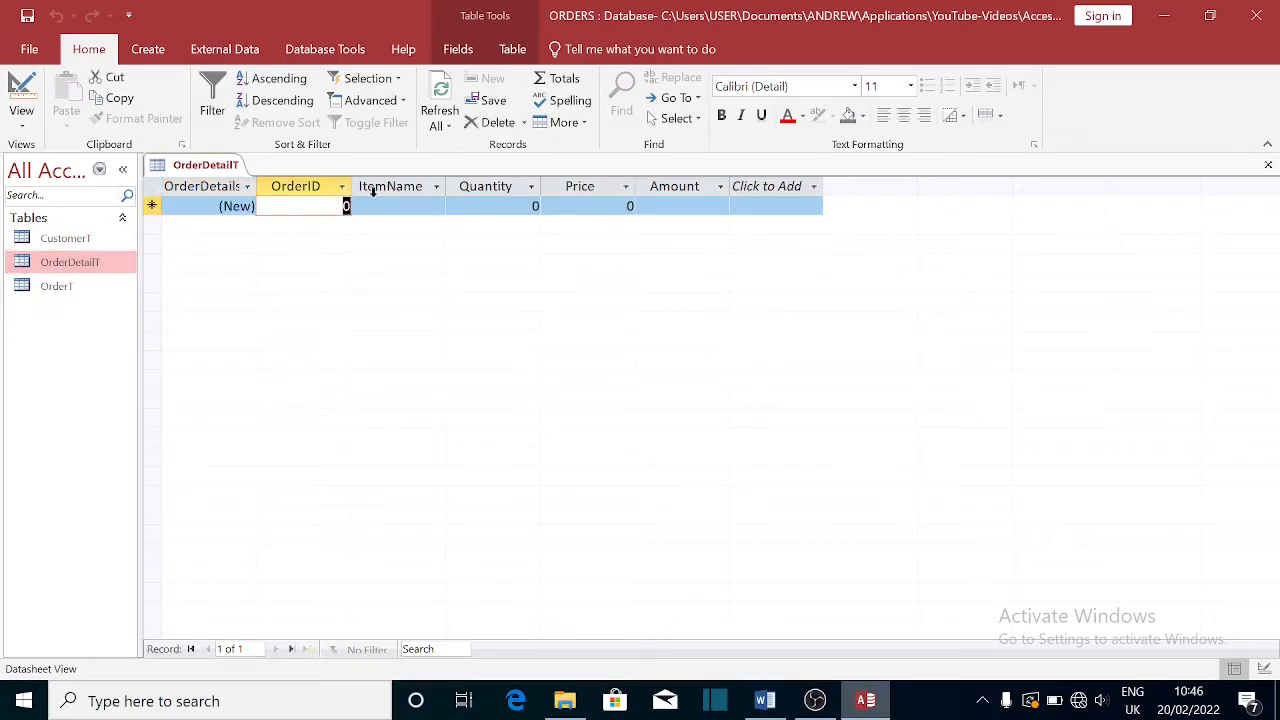
{"action": "type", "text": "2"}
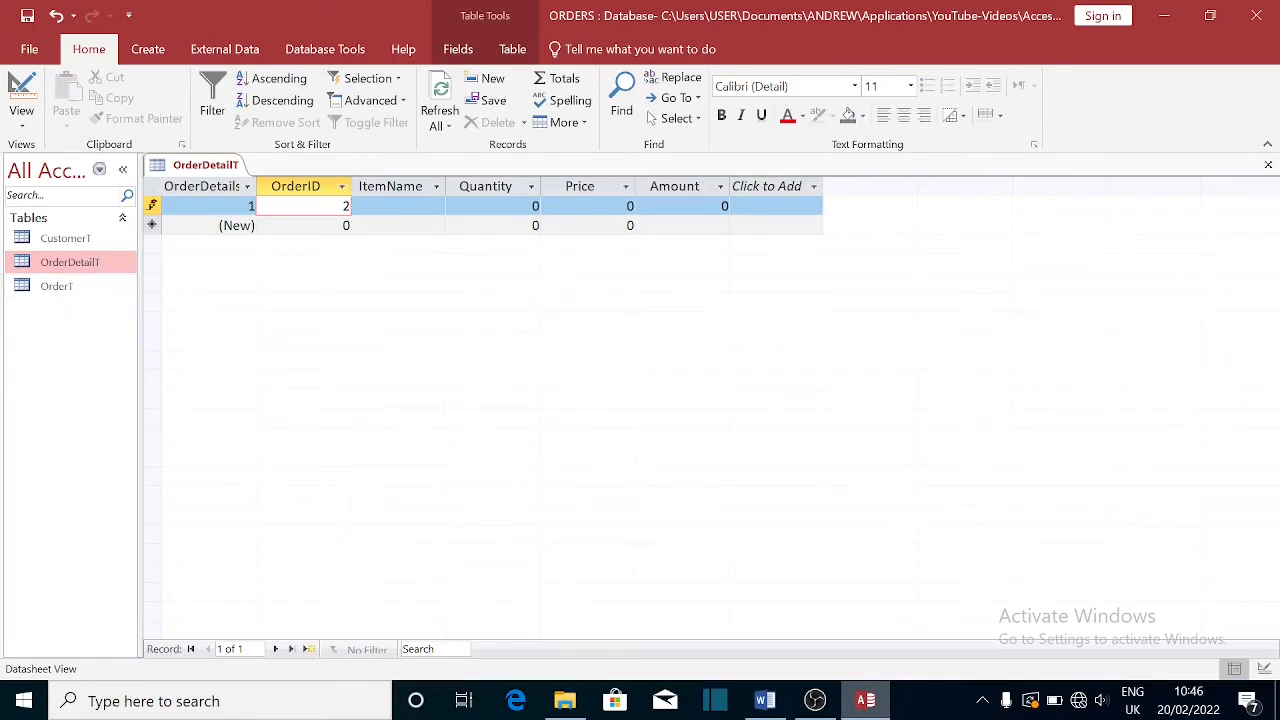
{"action": "left_click", "coordinate": [397, 206]}
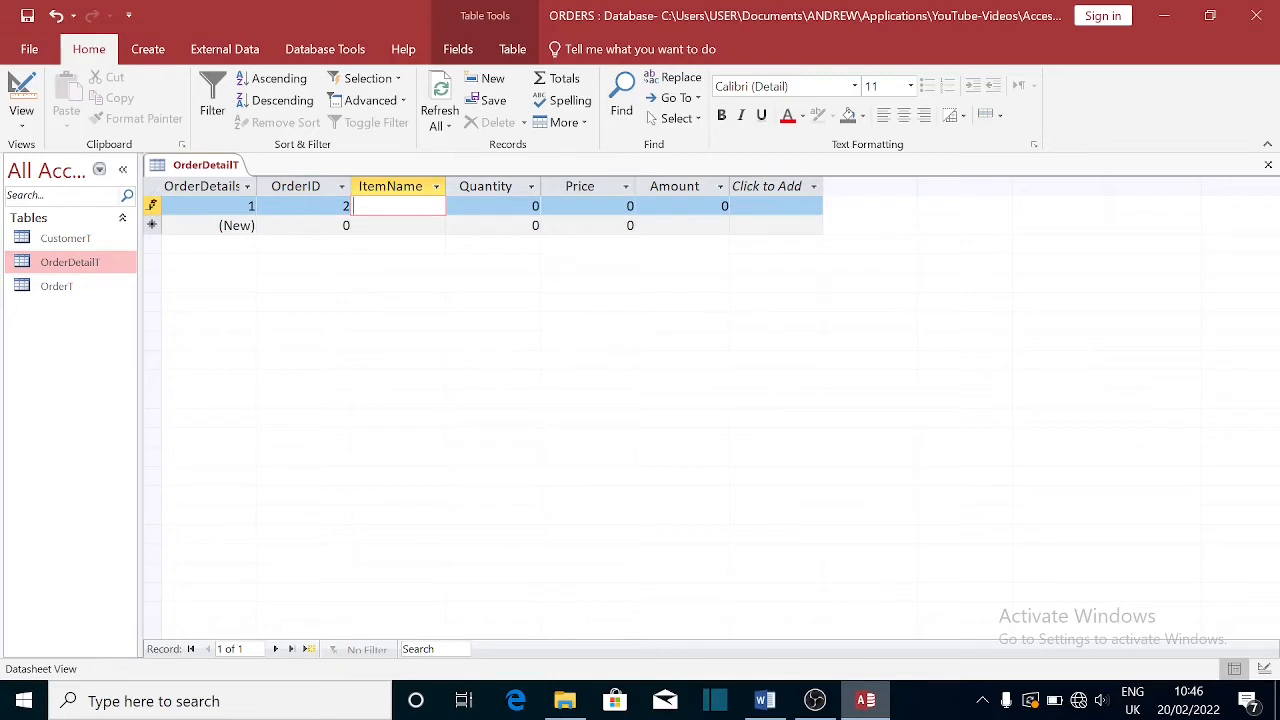
{"action": "type", "text": "Suagr"}
{"action": "key", "text": "BackSpace"}
{"action": "key", "text": "BackSpace"}
{"action": "key", "text": "BackSpace"}
{"action": "type", "text": "gar"}
{"action": "key", "text": "Tab"}
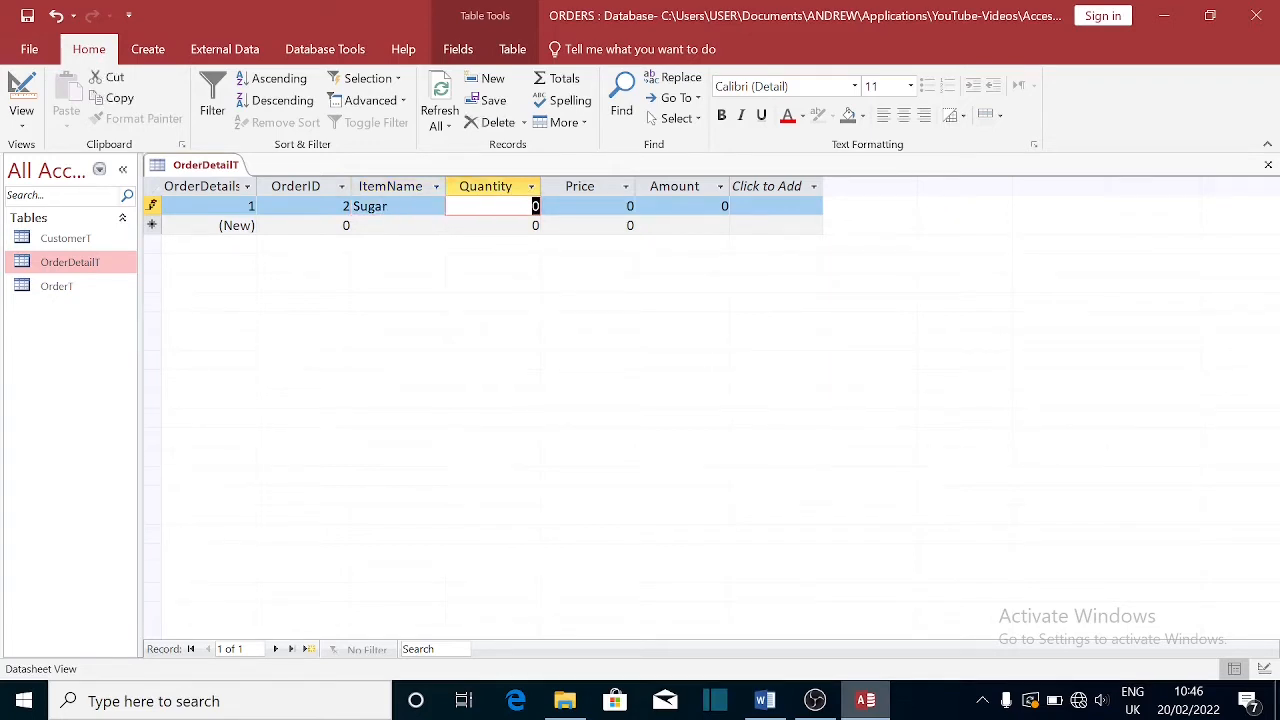
{"action": "type", "text": "3"}
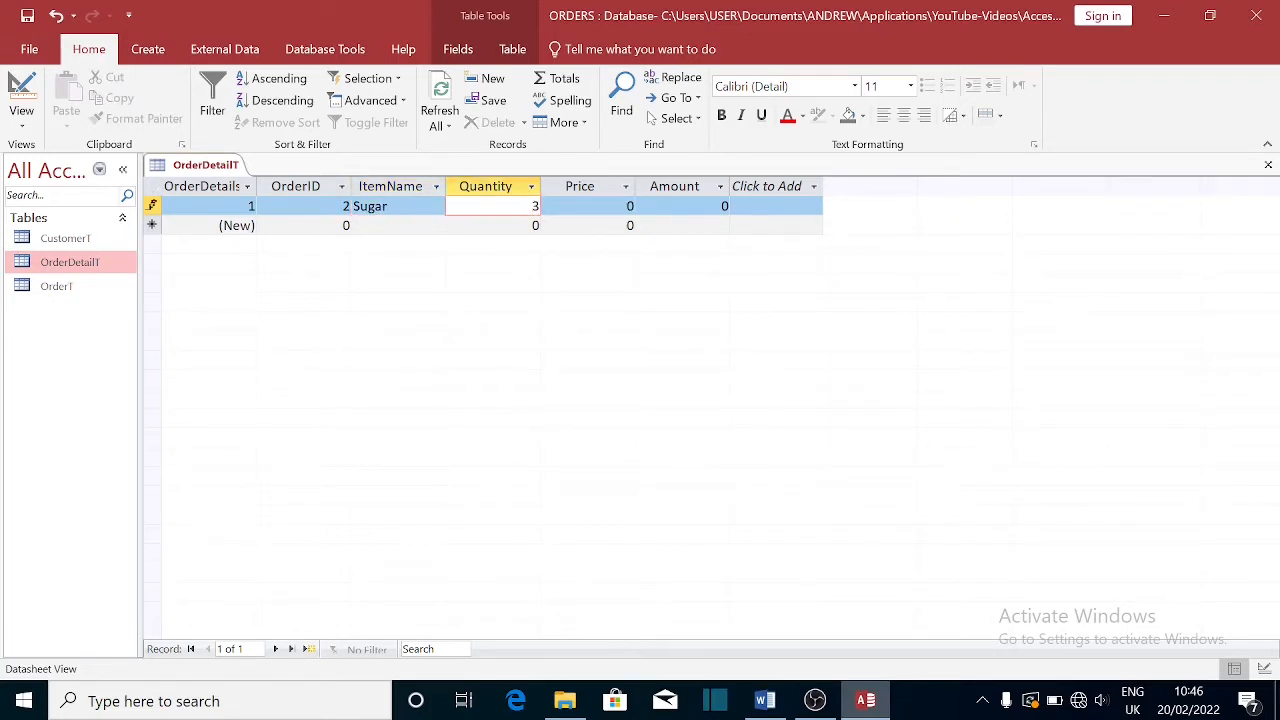
{"action": "left_click_drag", "start_coordinate": [625, 206], "coordinate": [641, 216]}
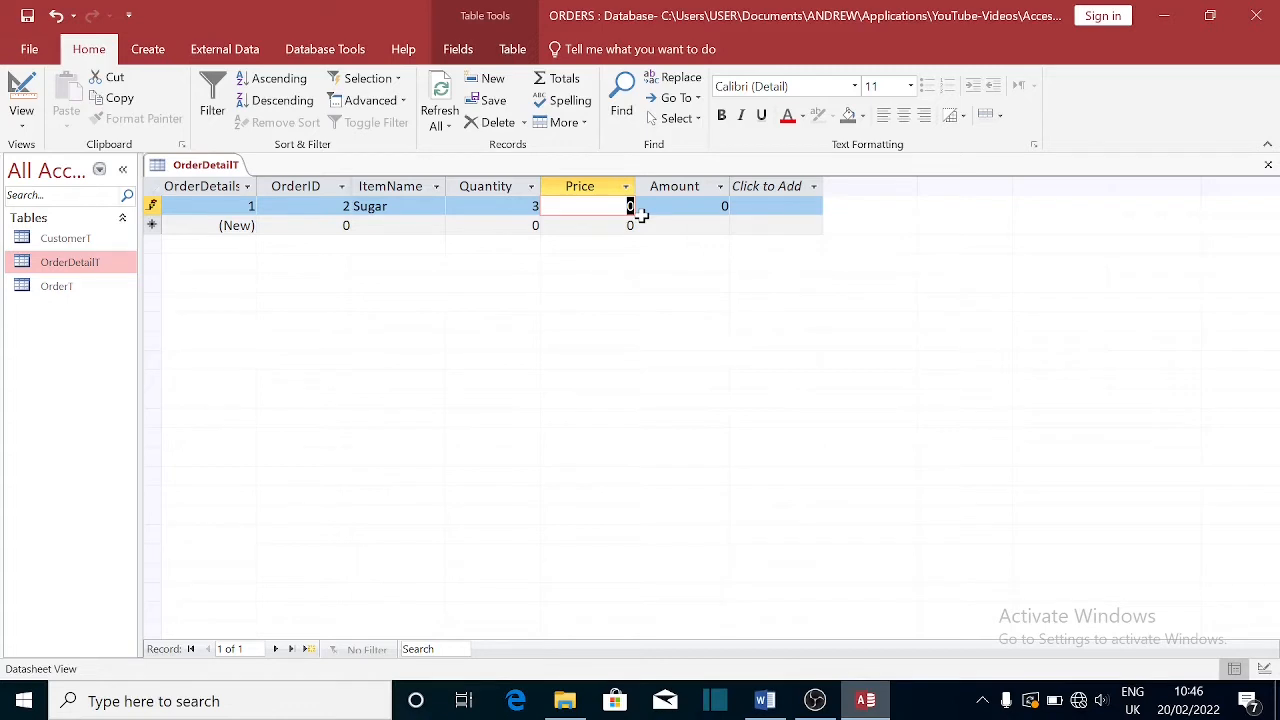
{"action": "type", "text": "10"}
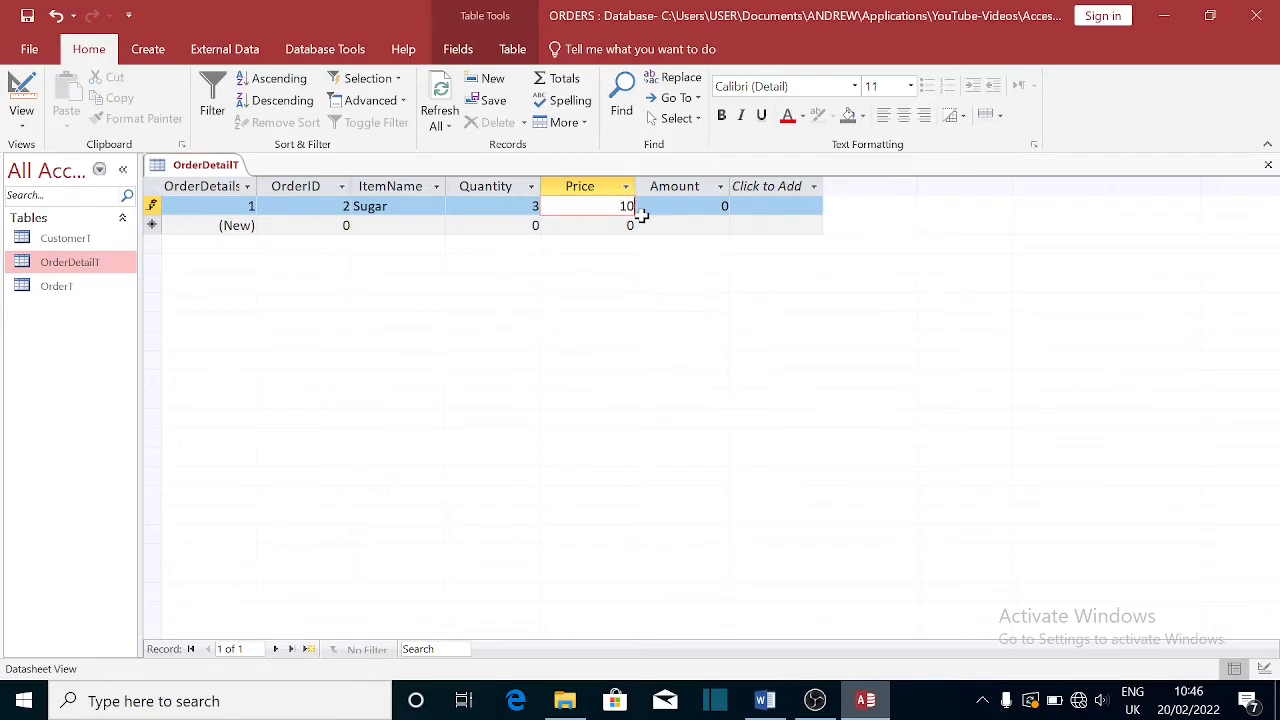
{"action": "key", "text": "Tab"}
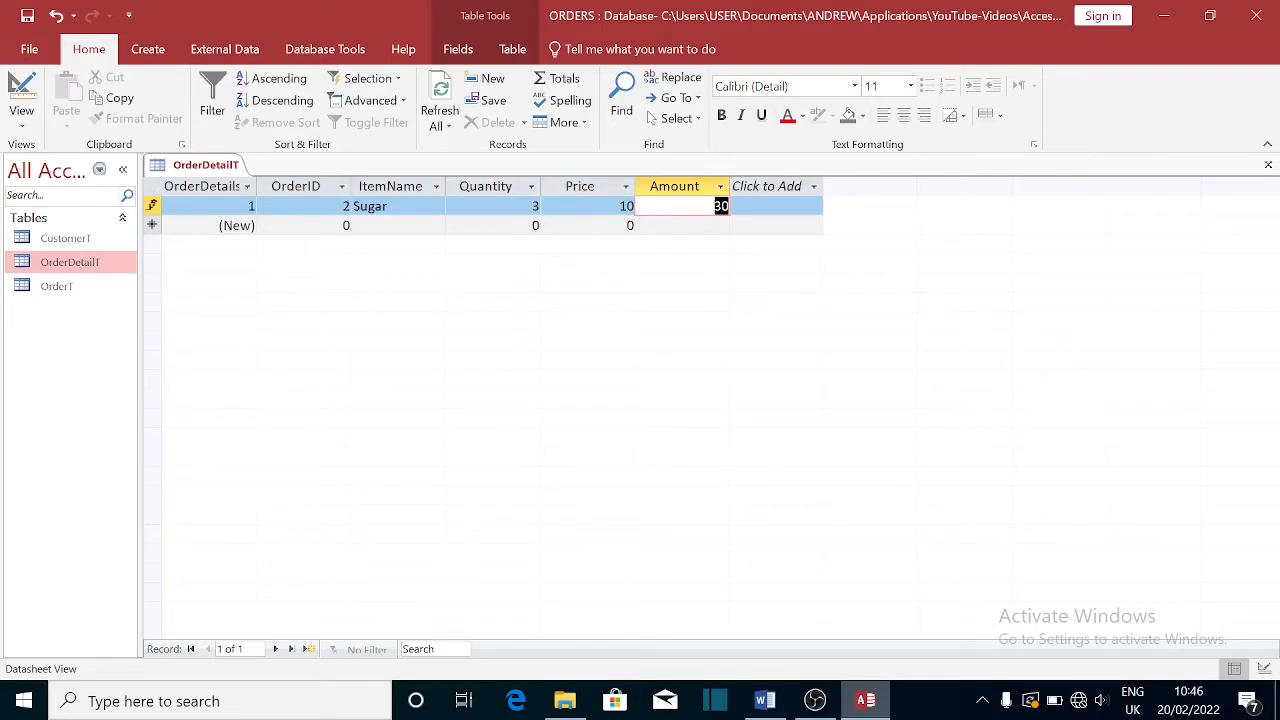
{"action": "left_click", "coordinate": [675, 232]}
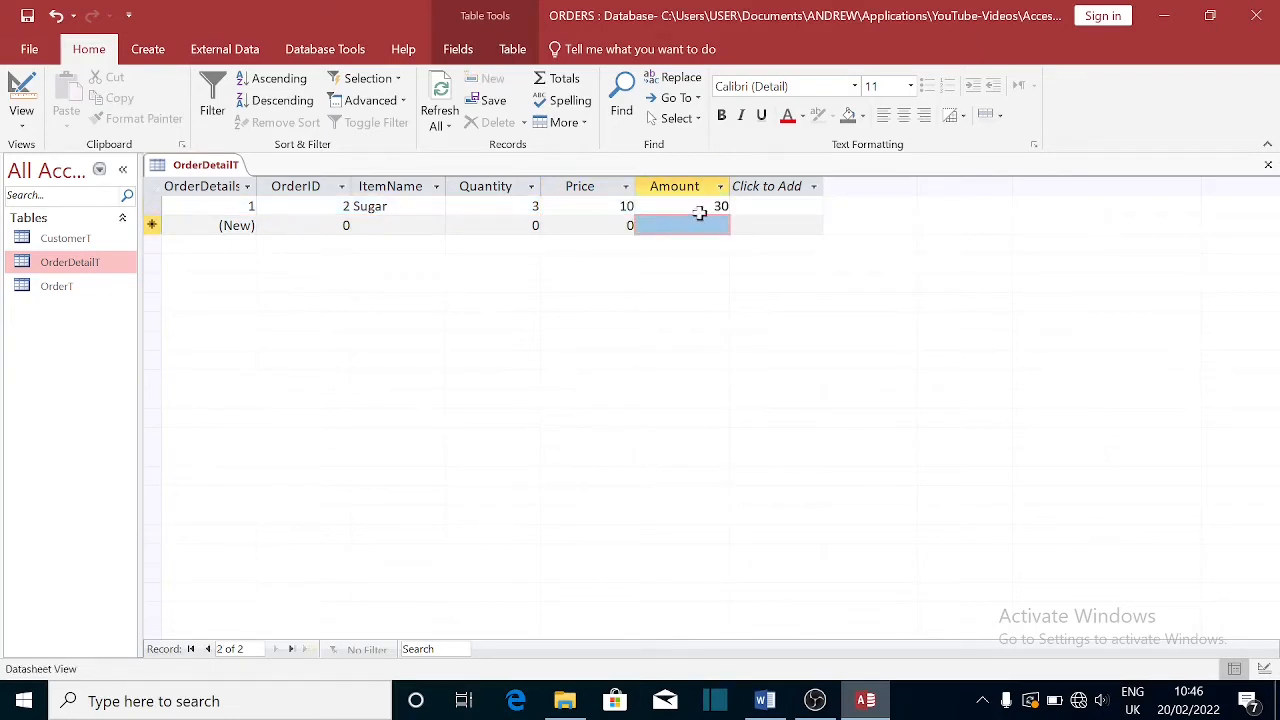
{"action": "left_click", "coordinate": [699, 208]}
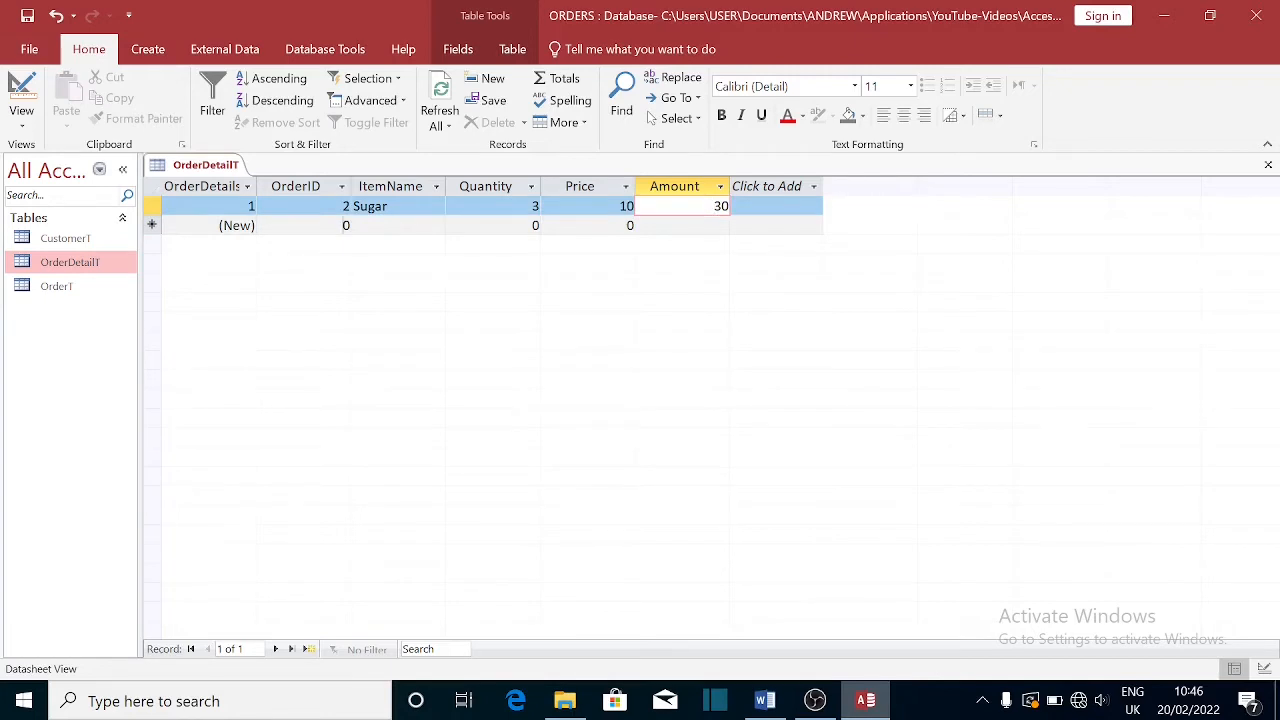
- Add a Salt line for order 2 with quantity 2 and price 5 (Amount 10)
{"action": "left_click", "coordinate": [343, 225]}
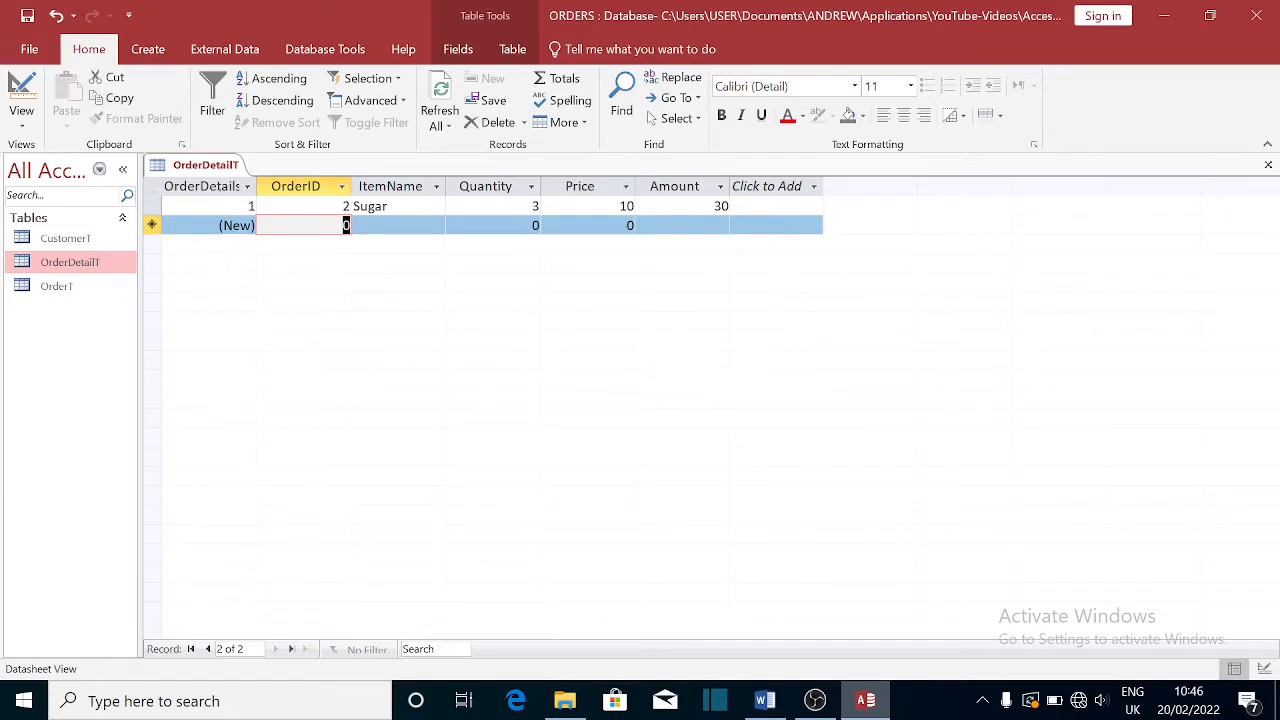
{"action": "type", "text": "2"}
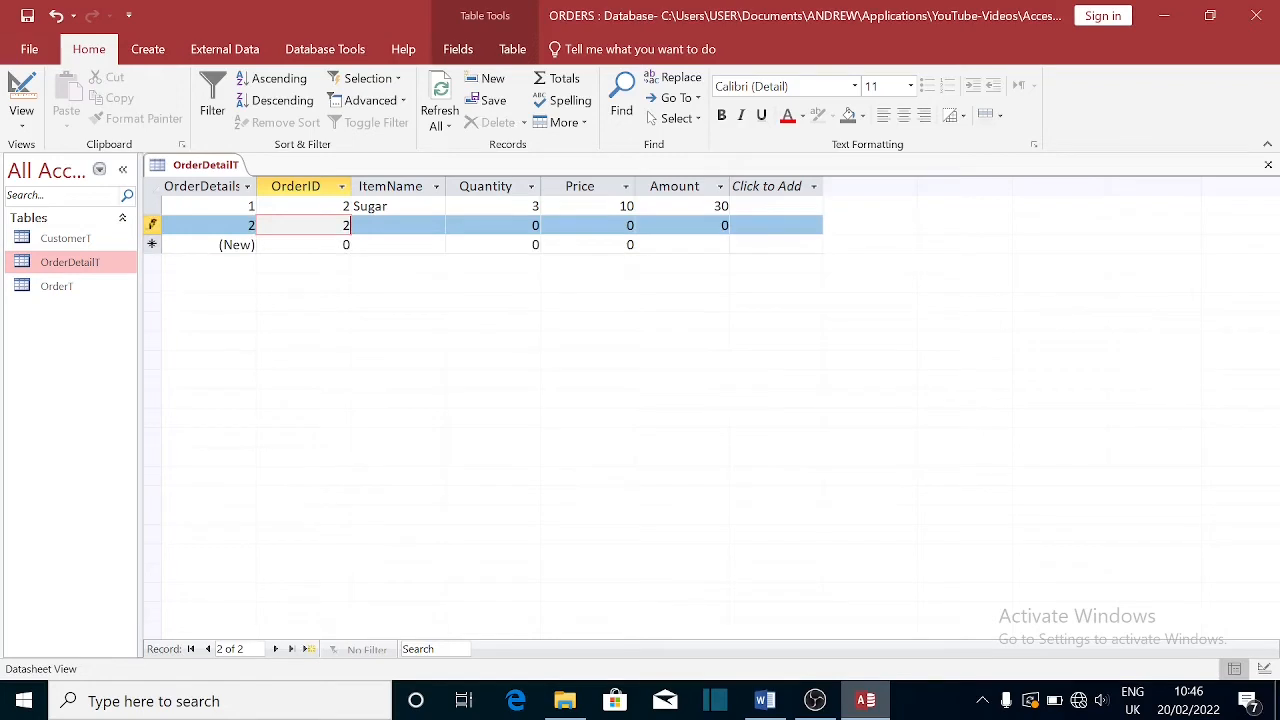
{"action": "key", "text": "Tab"}
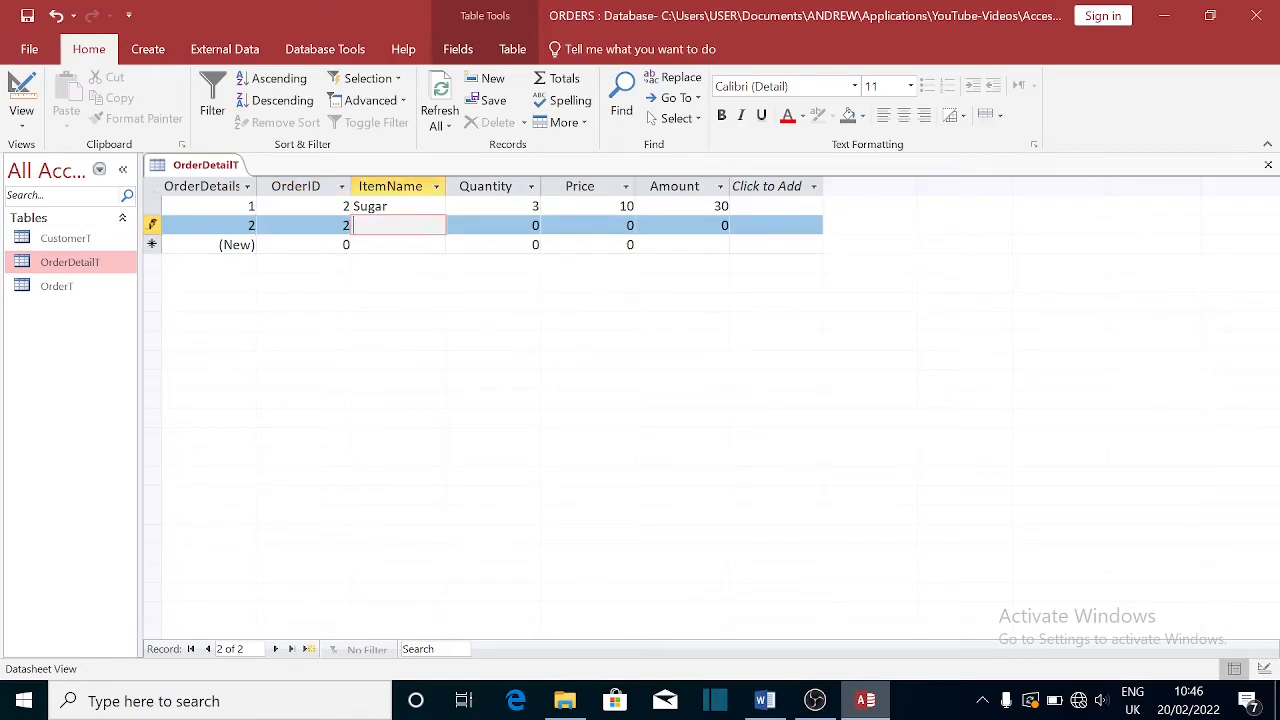
{"action": "type", "text": "Salt"}
{"action": "key", "text": "Tab"}
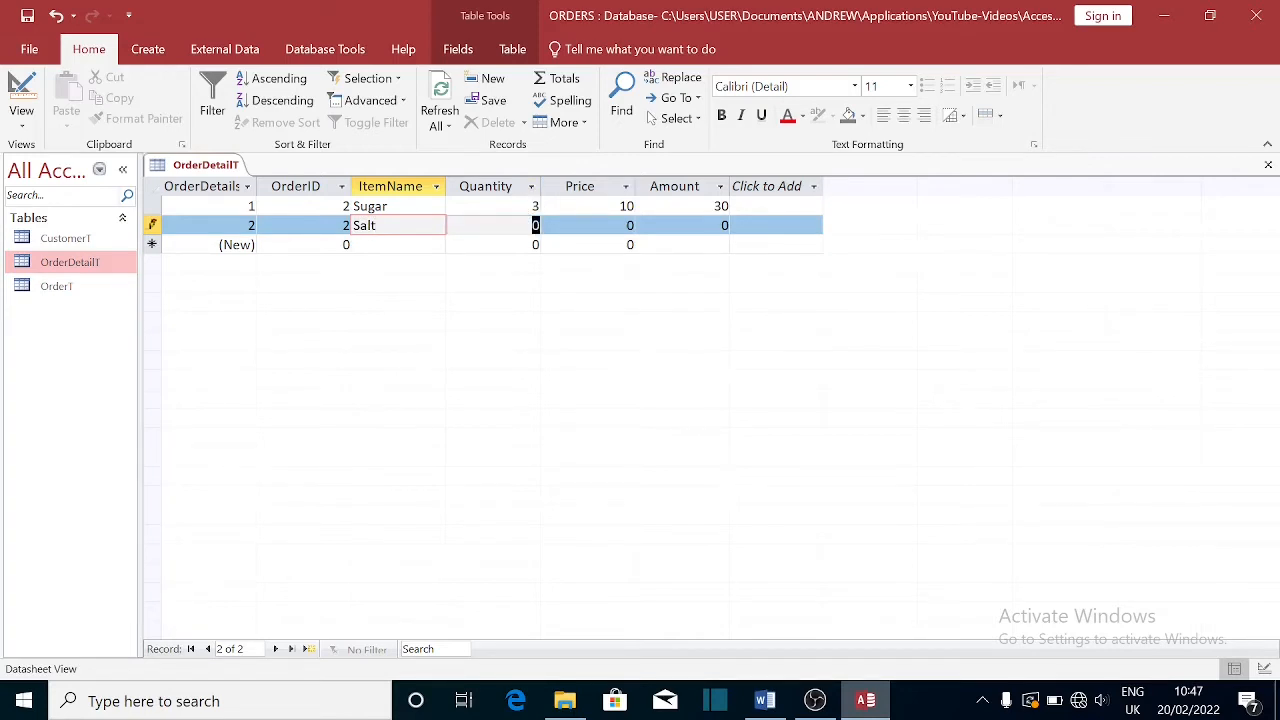
{"action": "type", "text": "2"}
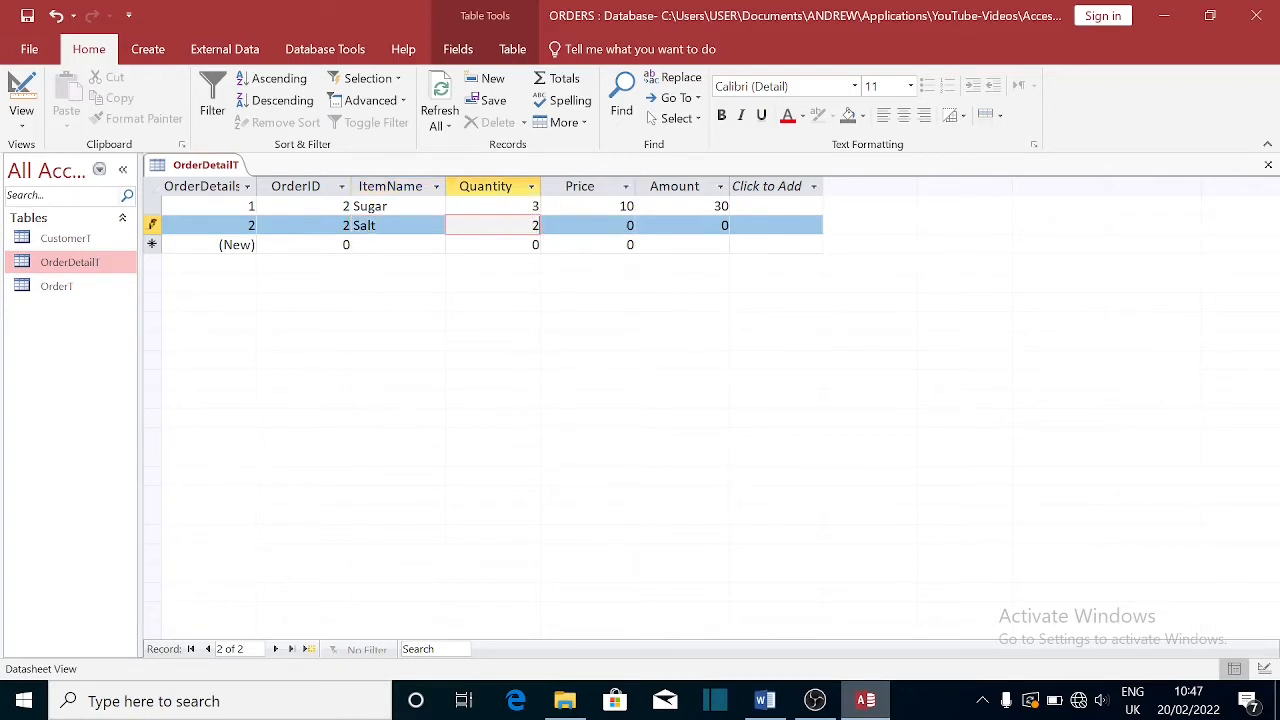
{"action": "key", "text": "Tab"}
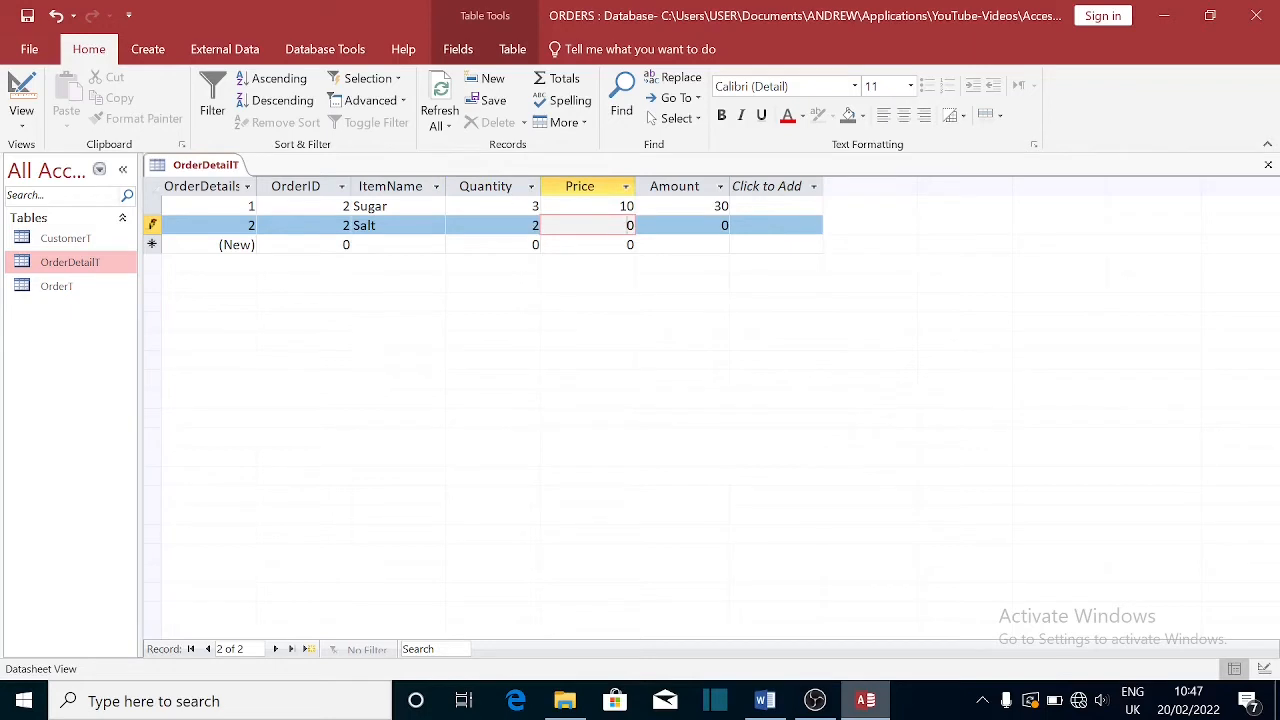
{"action": "key", "text": "BackSpace"}
{"action": "type", "text": "5"}
{"action": "key", "text": "Tab"}
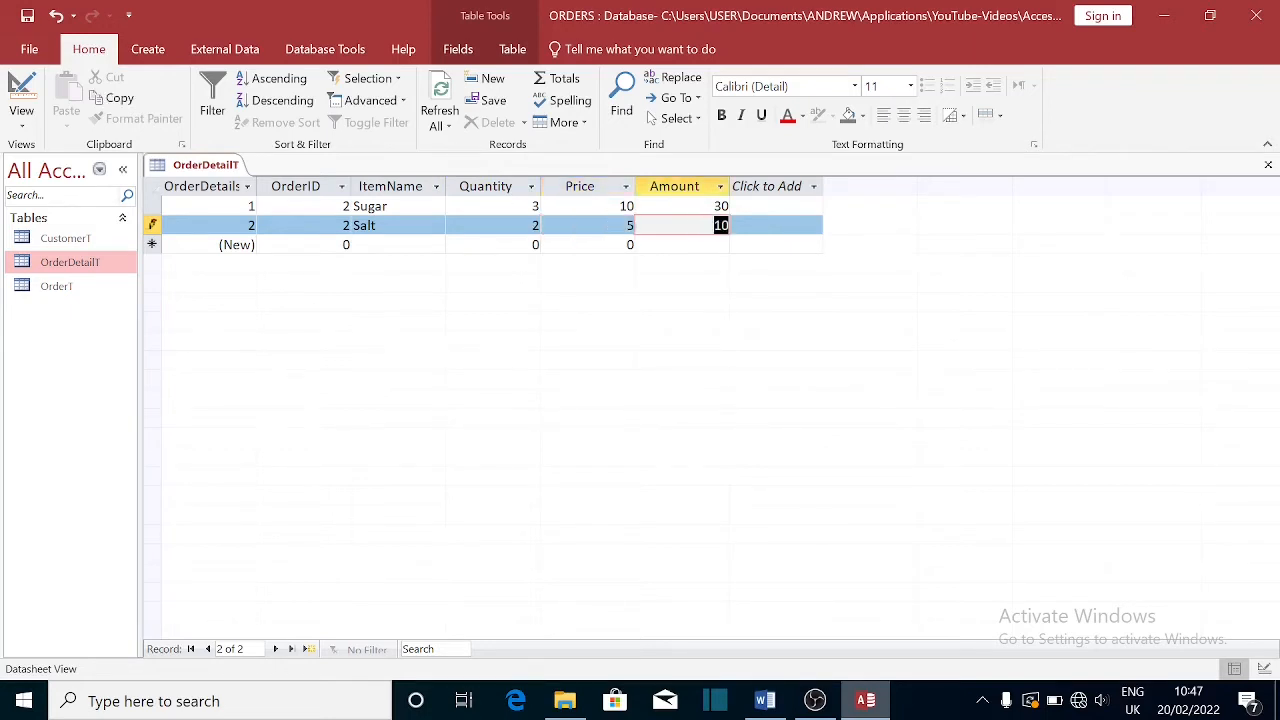
{"action": "key", "text": "Tab"}
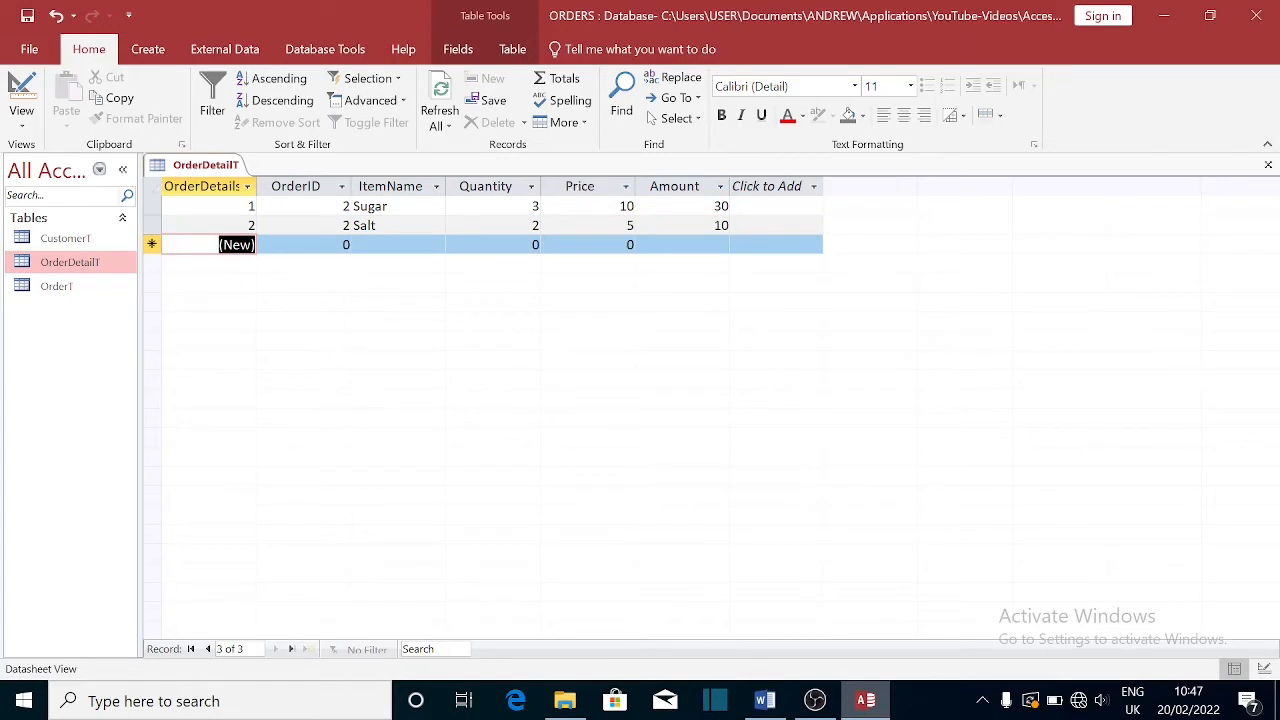
- Add an Apples line for order 2 with quantity 20 and price 2 (Amount 40)
{"action": "key", "text": "Tab"}
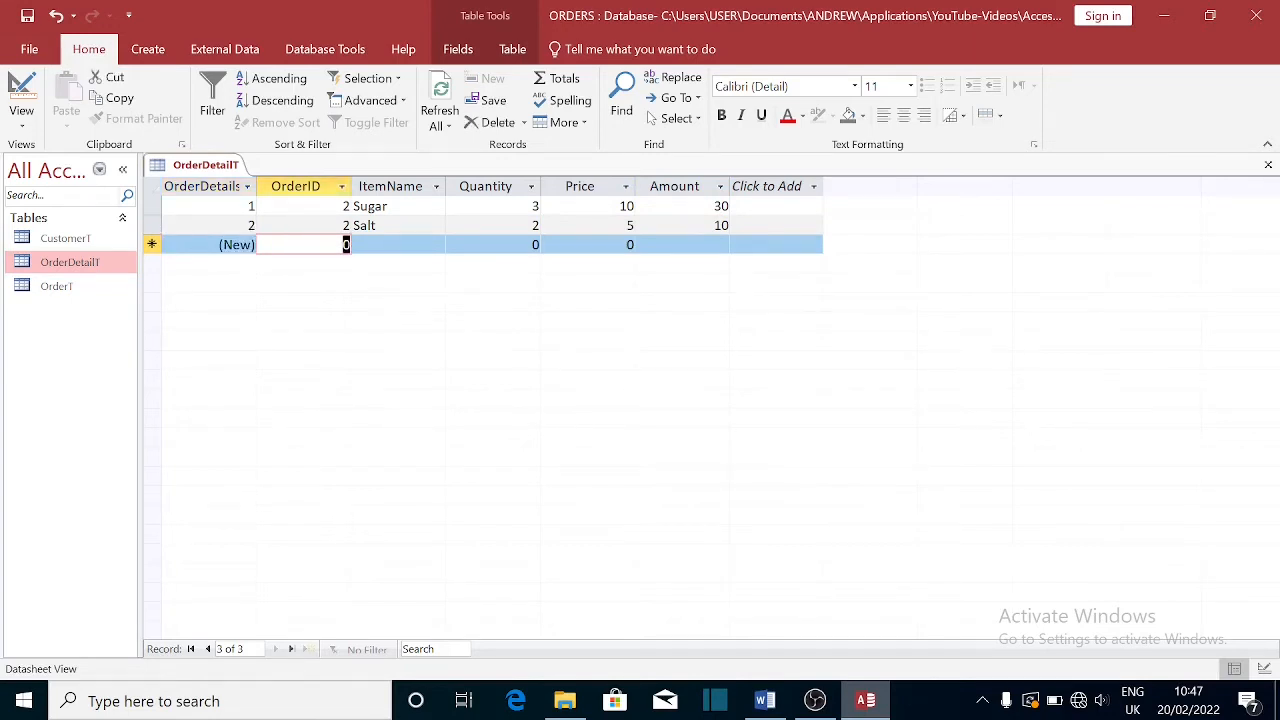
{"action": "type", "text": "2"}
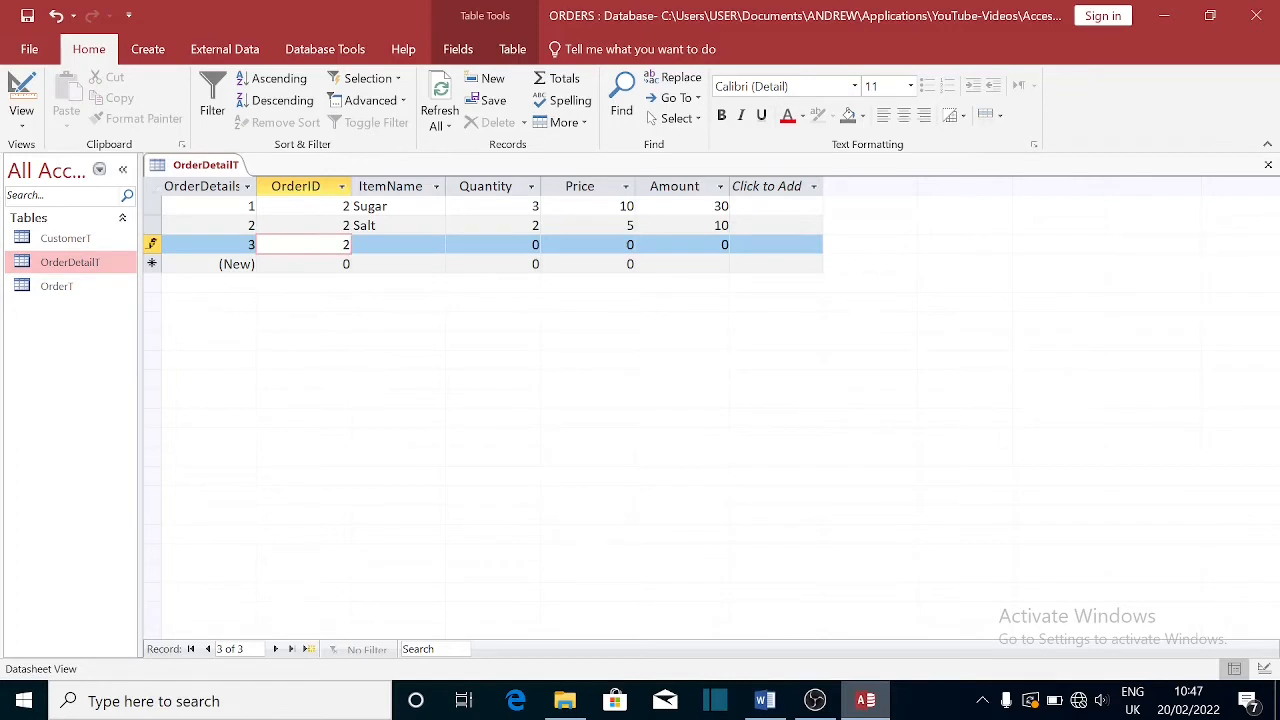
{"action": "key", "text": "Tab"}
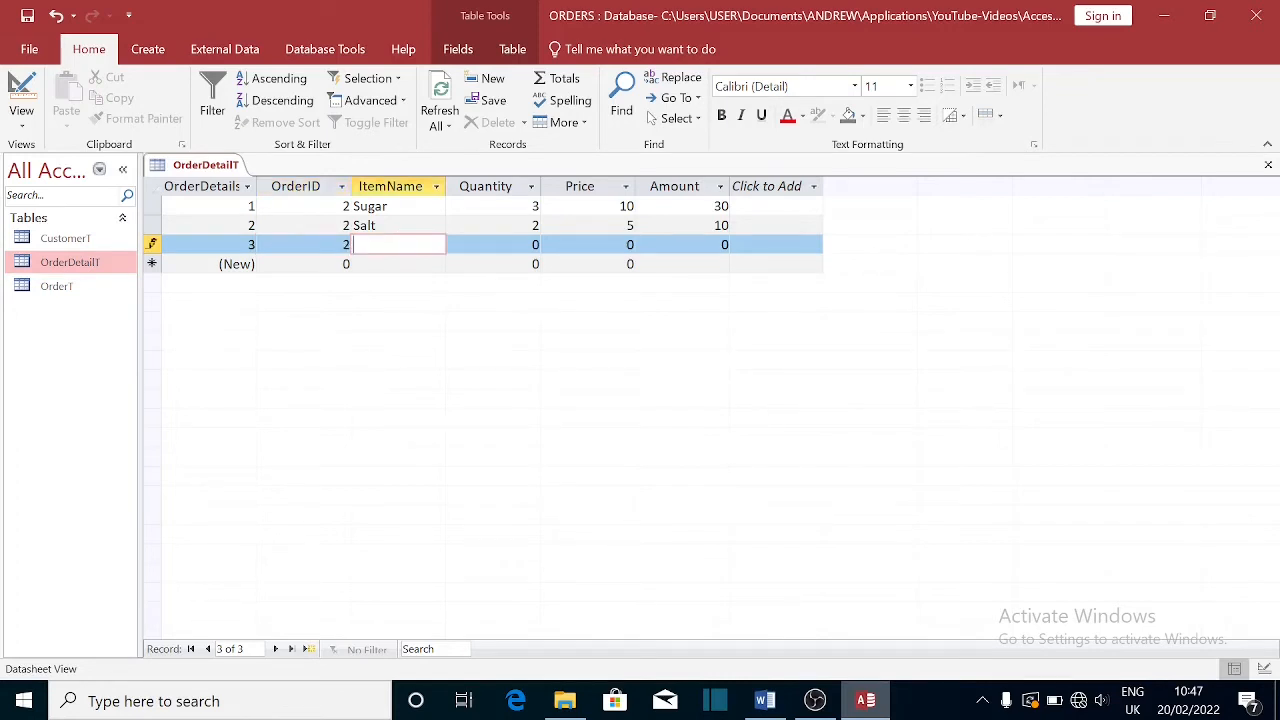
{"action": "type", "text": "Applea"}
{"action": "key", "text": "BackSpace"}
{"action": "type", "text": "s"}
{"action": "left_click", "coordinate": [535, 244]}
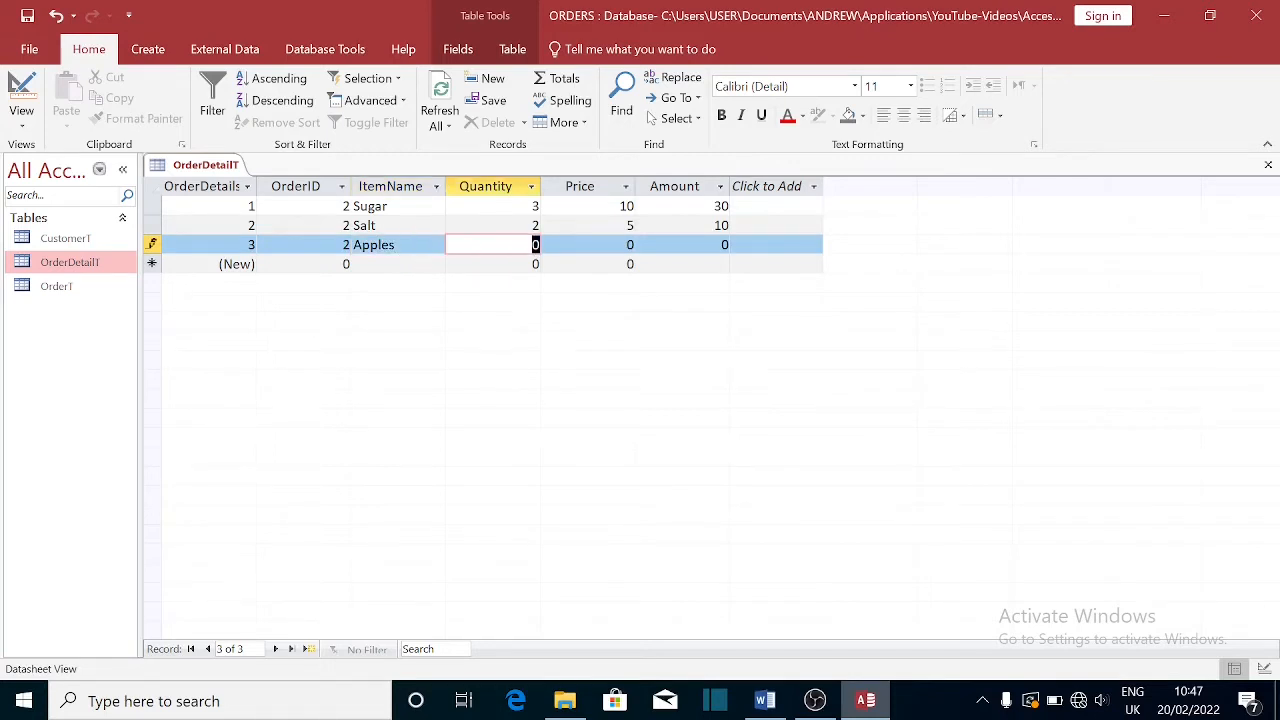
{"action": "type", "text": "20"}
{"action": "key", "text": "Tab"}
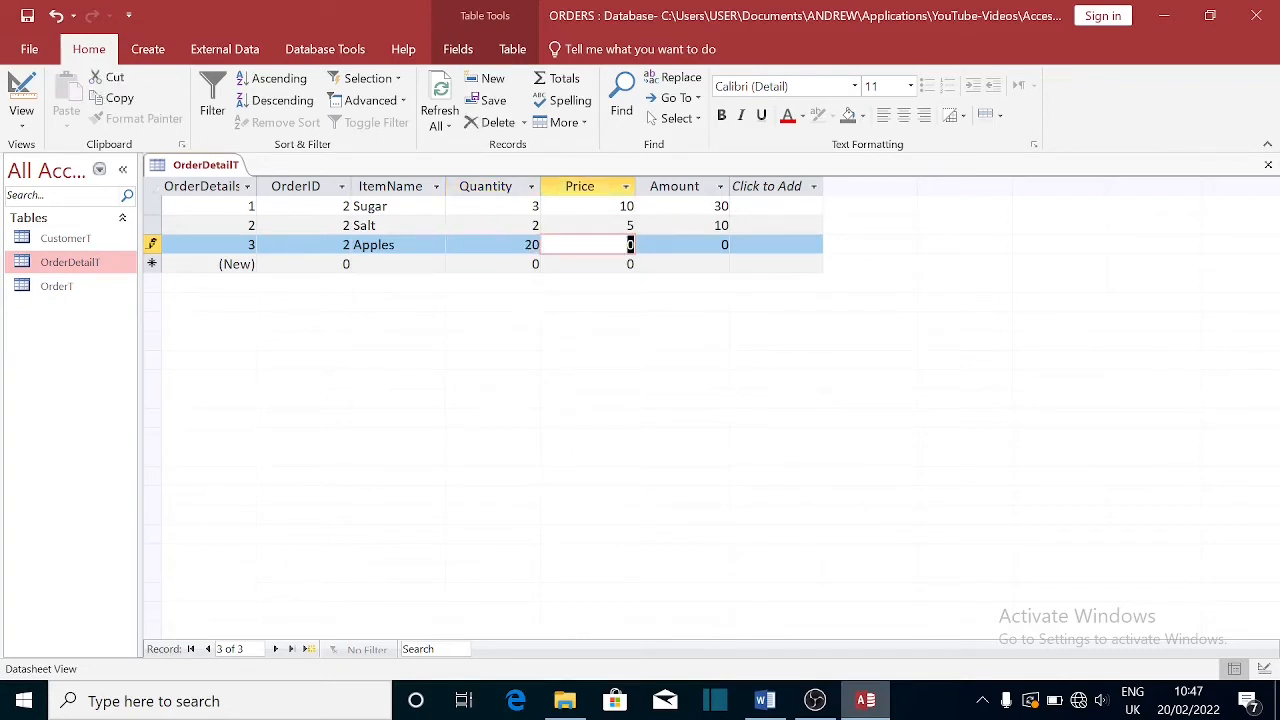
{"action": "type", "text": "2"}
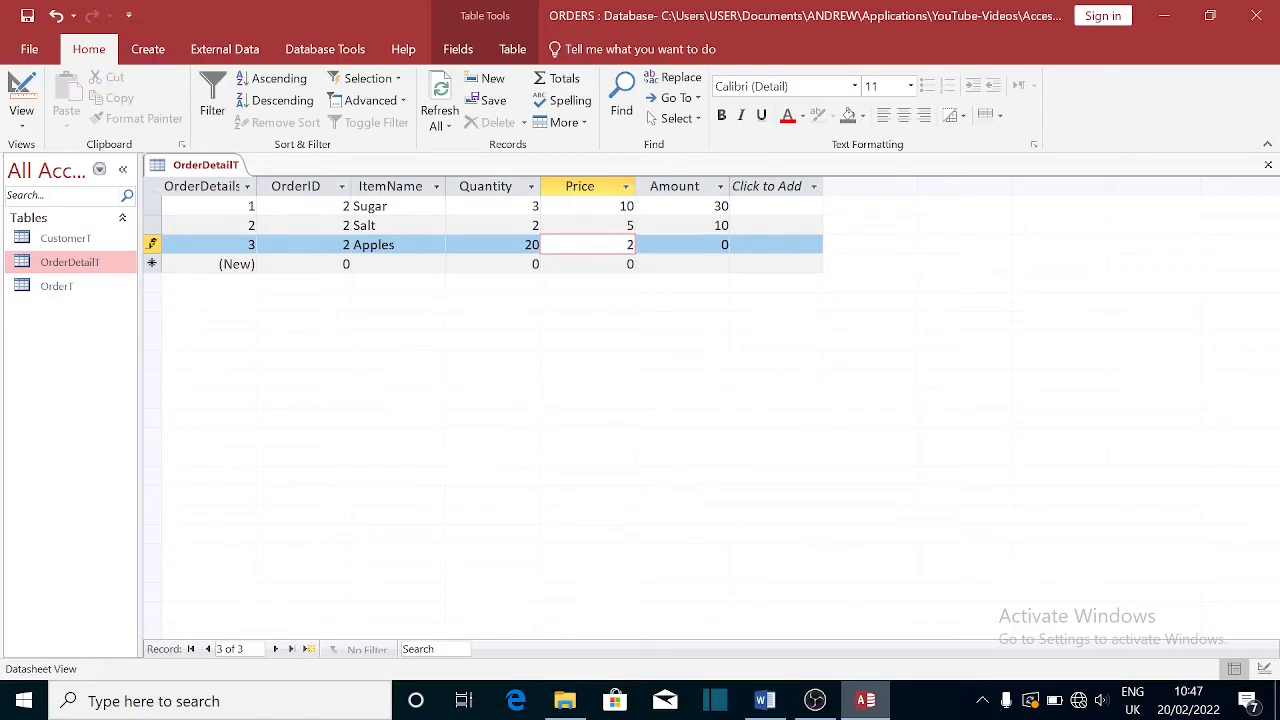
{"action": "key", "text": "Tab"}
{"action": "left_click", "coordinate": [272, 252]}
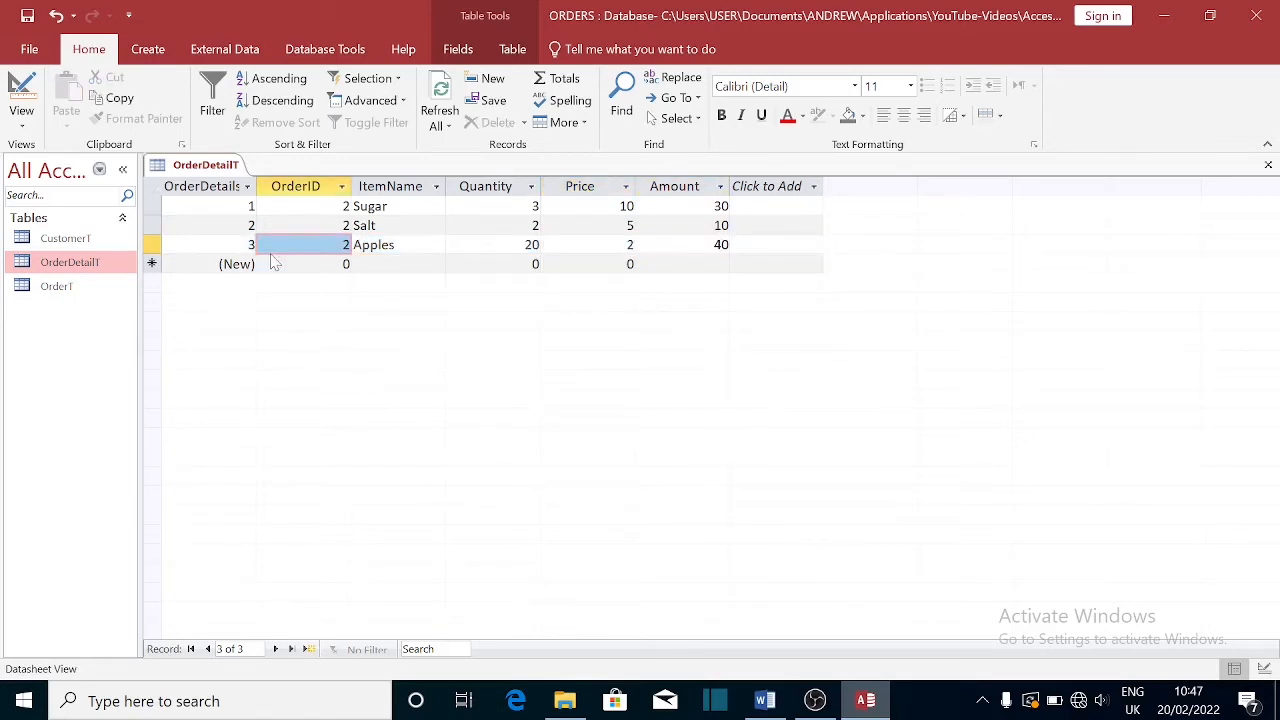
{"action": "left_click", "coordinate": [152, 226]}
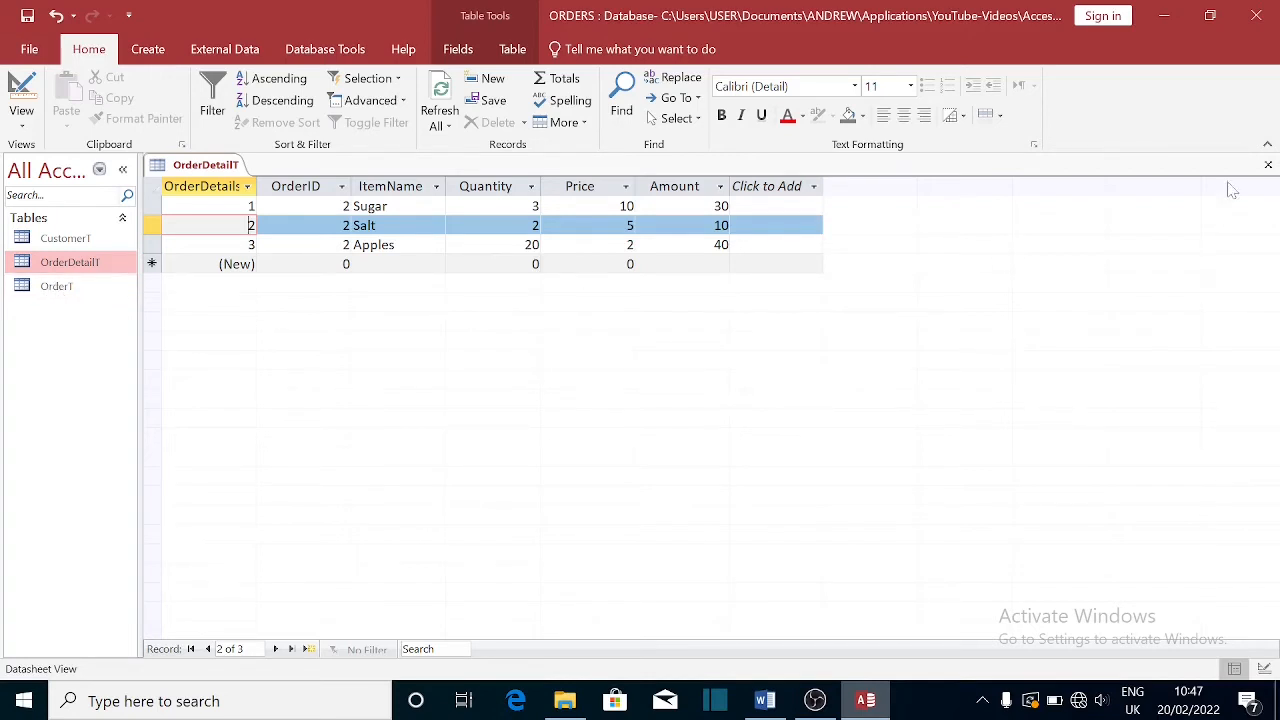
- Close OrderDetailT, open CustomerT, and enter a new customer's name and telephone number
{"action": "left_click", "coordinate": [1268, 166]}
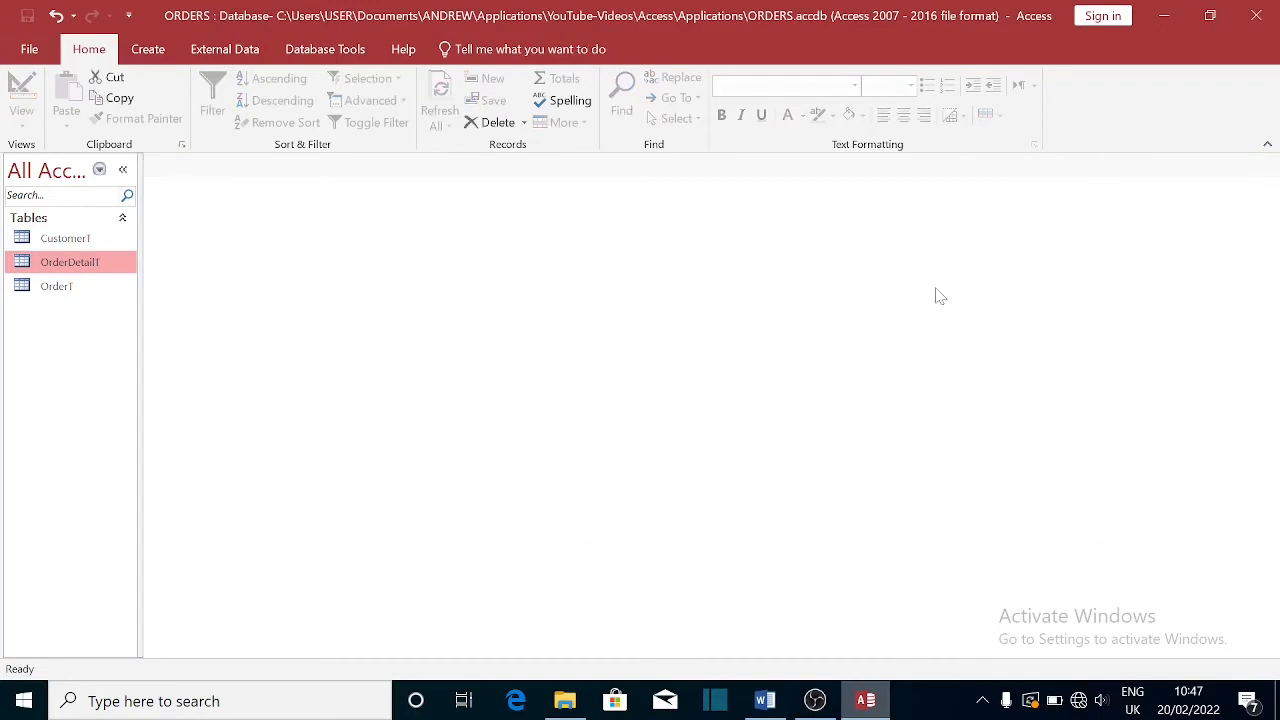
{"action": "double_click", "coordinate": [60, 240]}
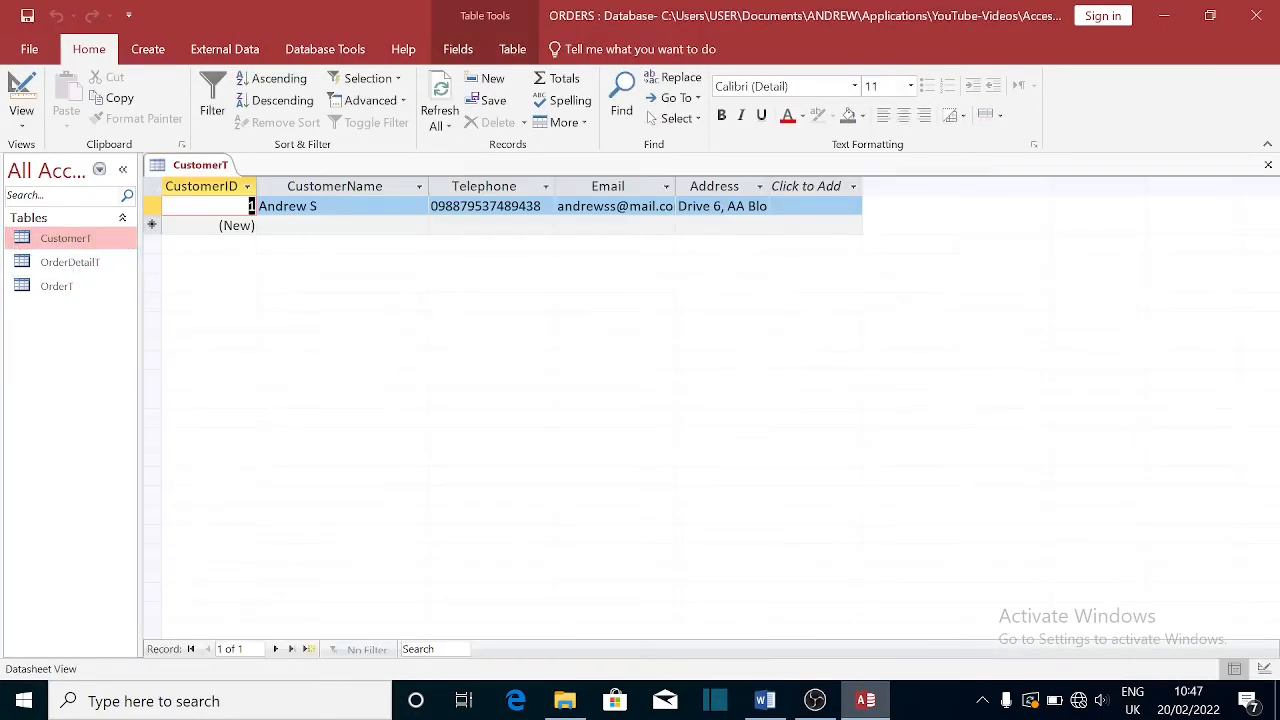
{"action": "left_click", "coordinate": [326, 226]}
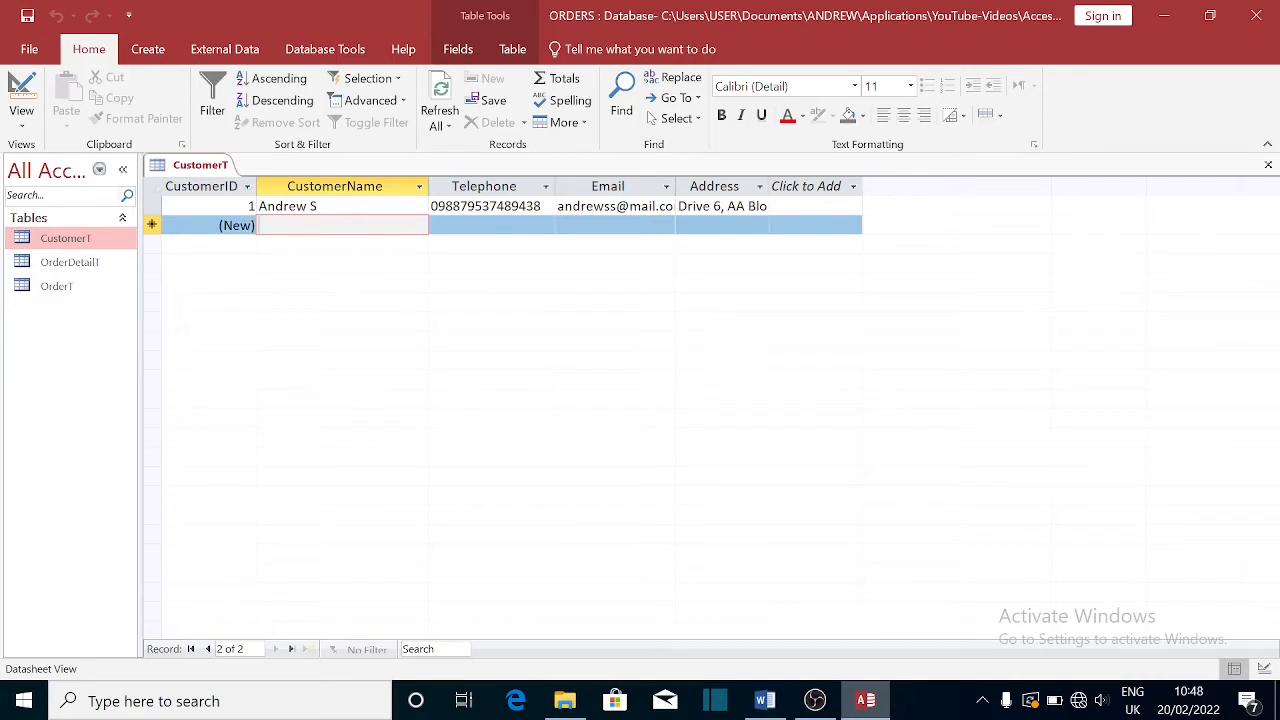
{"action": "type", "text": "J"}
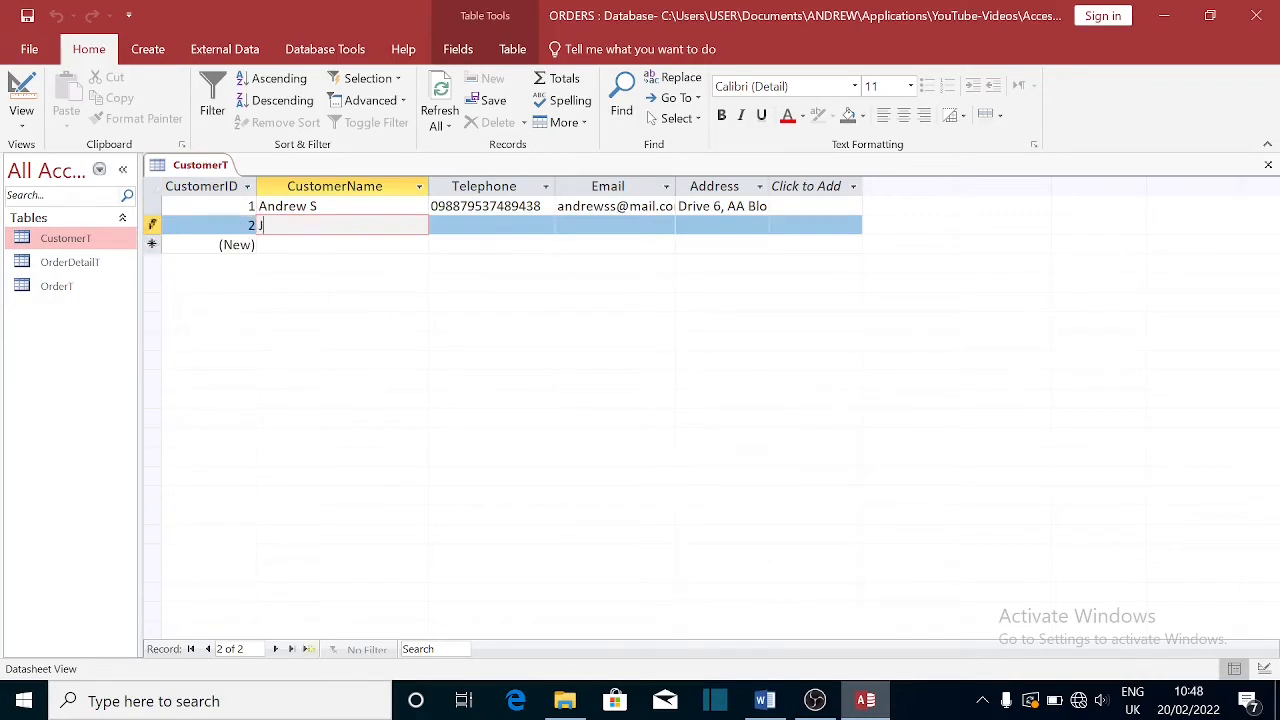
{"action": "type", "text": "ames B"}
{"action": "key", "text": "Tab"}
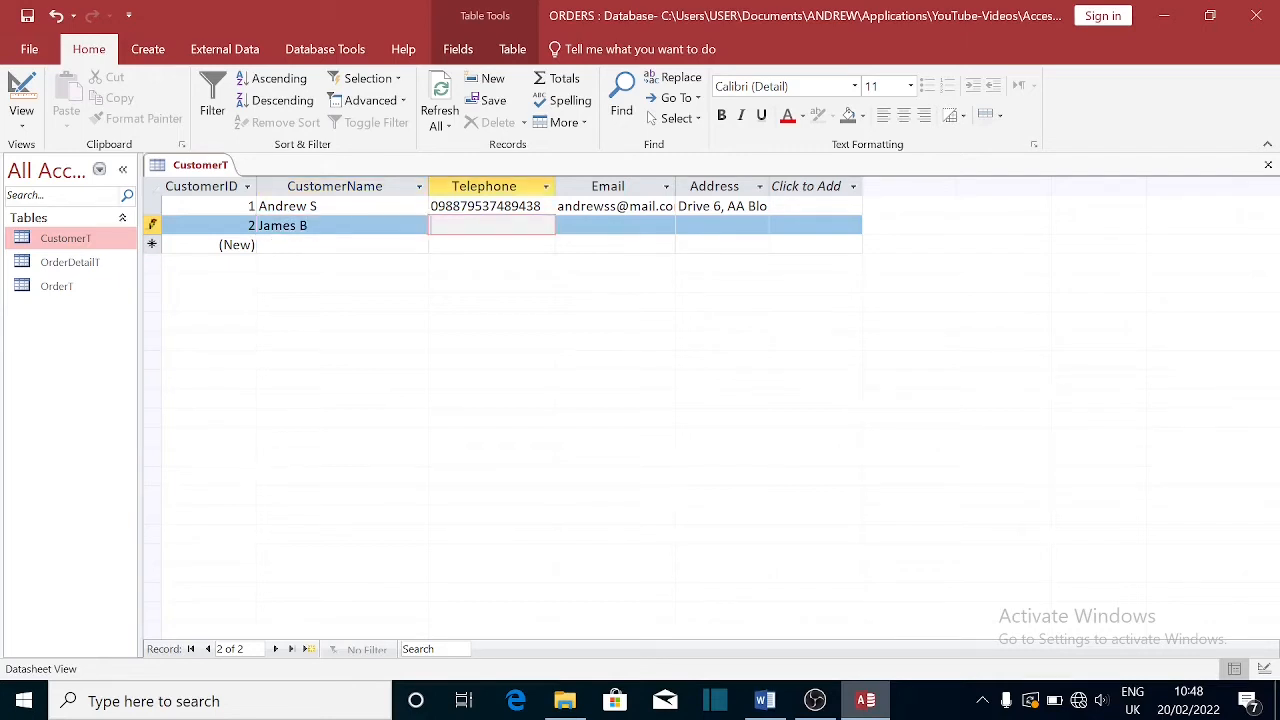
- Fill in the customer's e-mail and address, save the record, and close CustomerT
{"action": "key", "text": "Tab"}
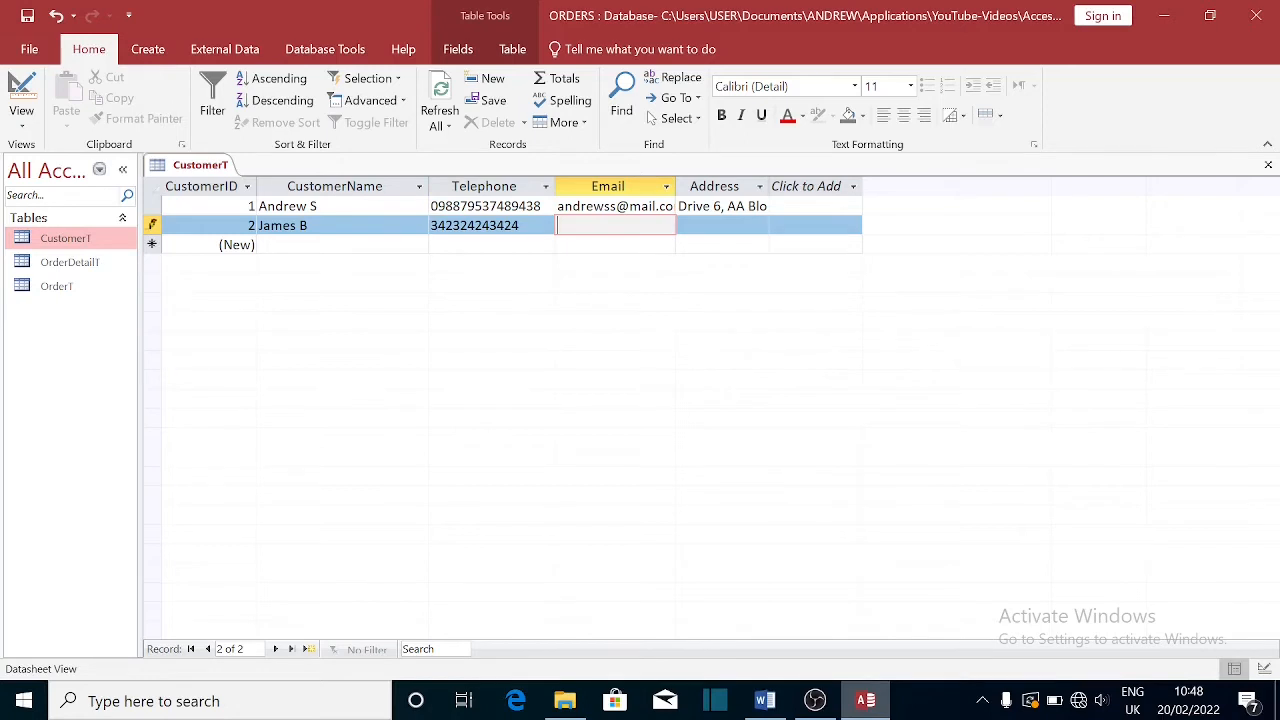
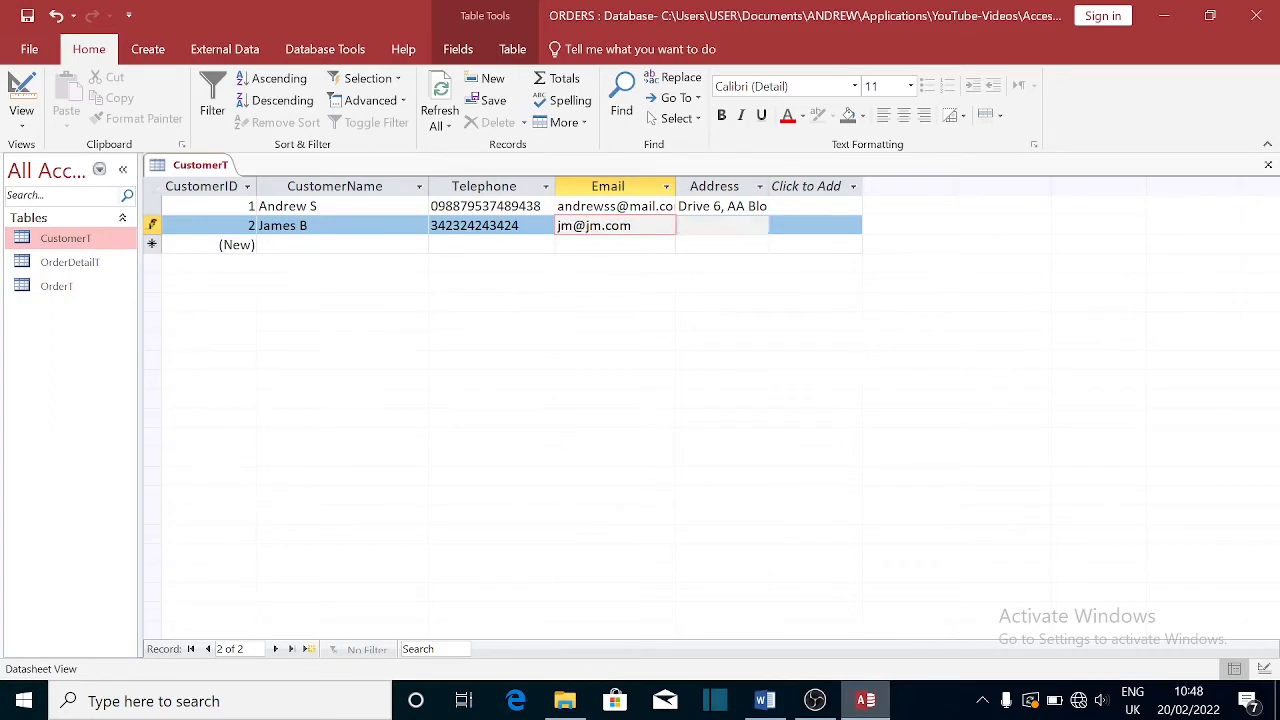
{"action": "key", "text": "Tab"}
{"action": "type", "text": "AA"}
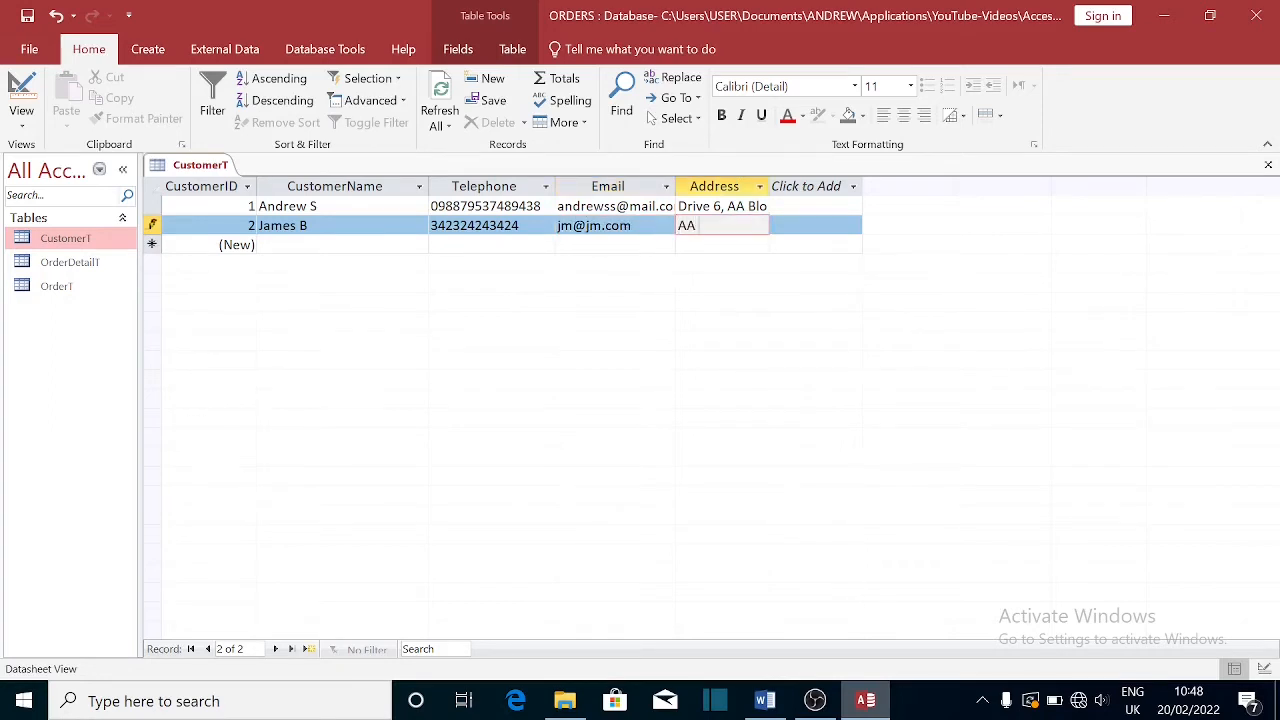
{"action": "type", "text": " Drive"}
{"action": "key", "text": "Tab"}
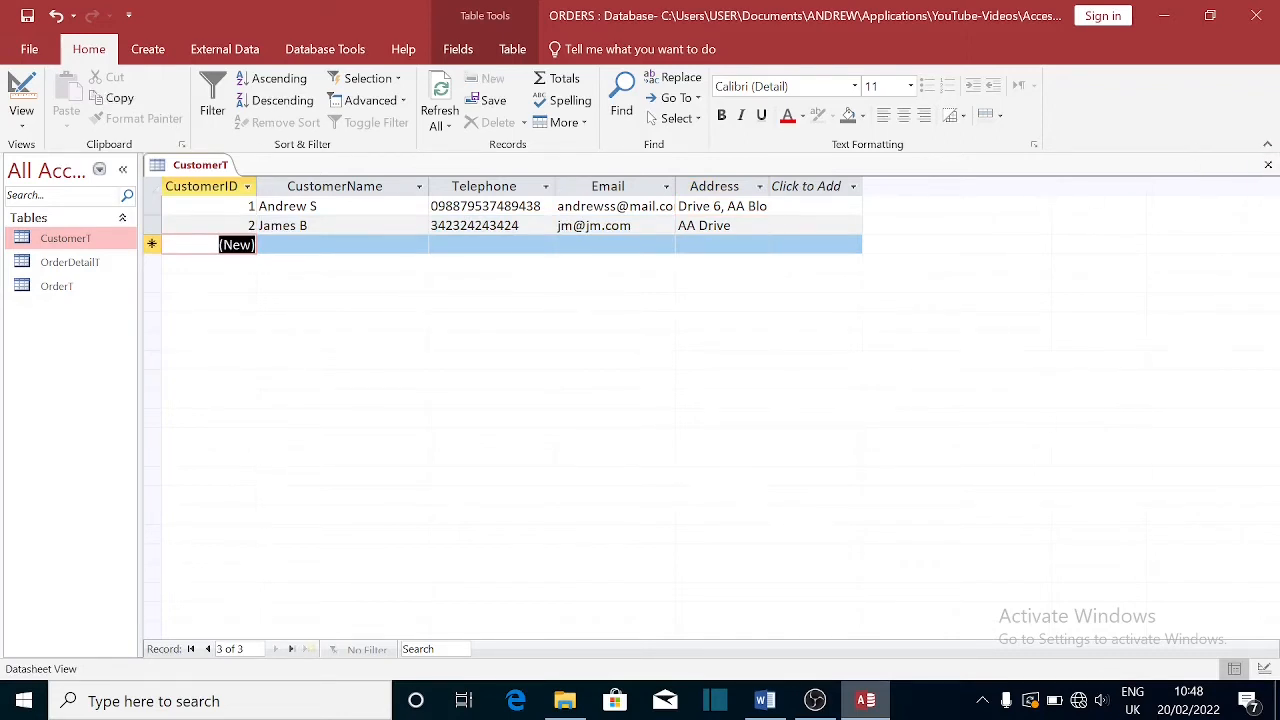
{"action": "left_click", "coordinate": [1268, 165]}
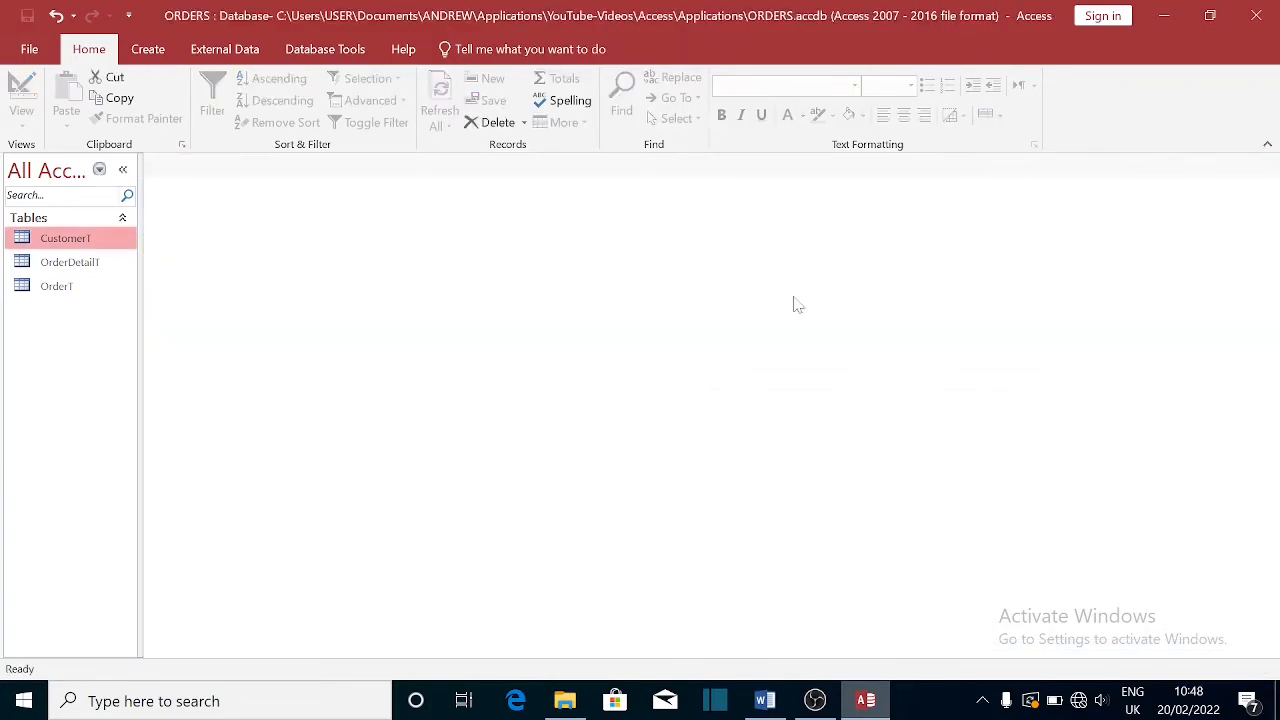
- Add order 3 for CustomerID 2 in OrderT, then open OrderDetailT
{"action": "double_click", "coordinate": [62, 288]}
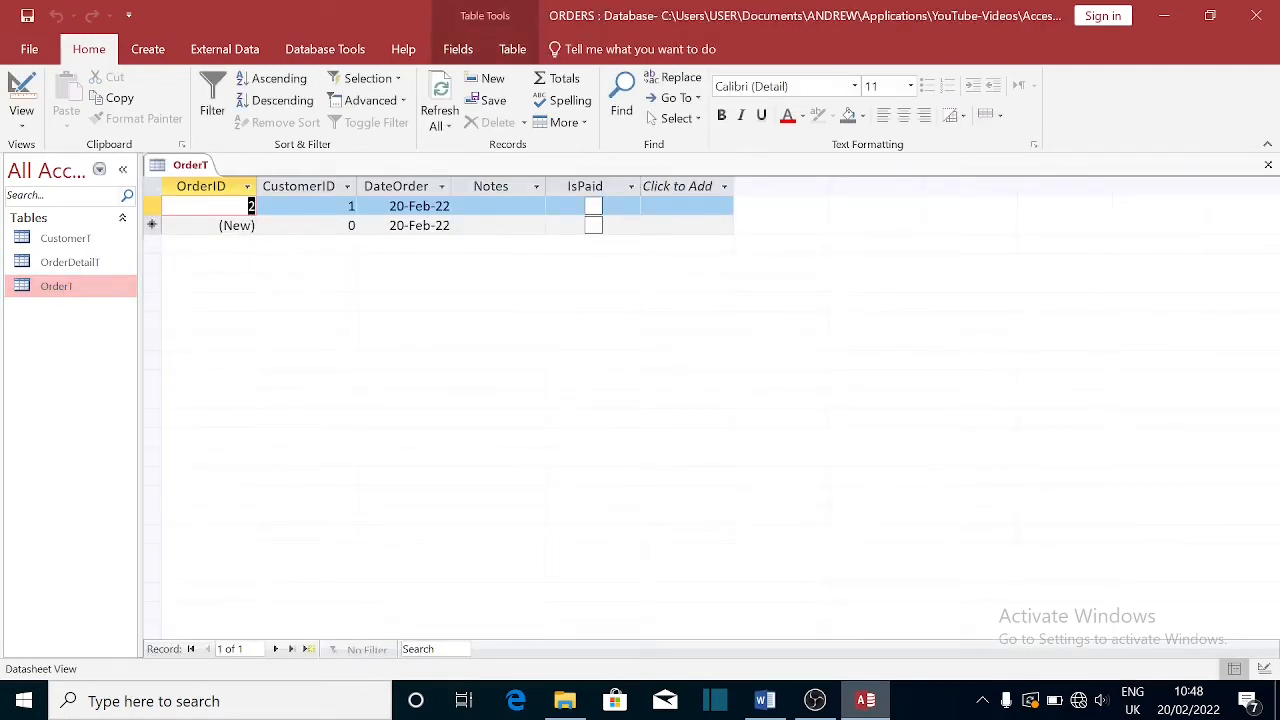
{"action": "left_click", "coordinate": [335, 225]}
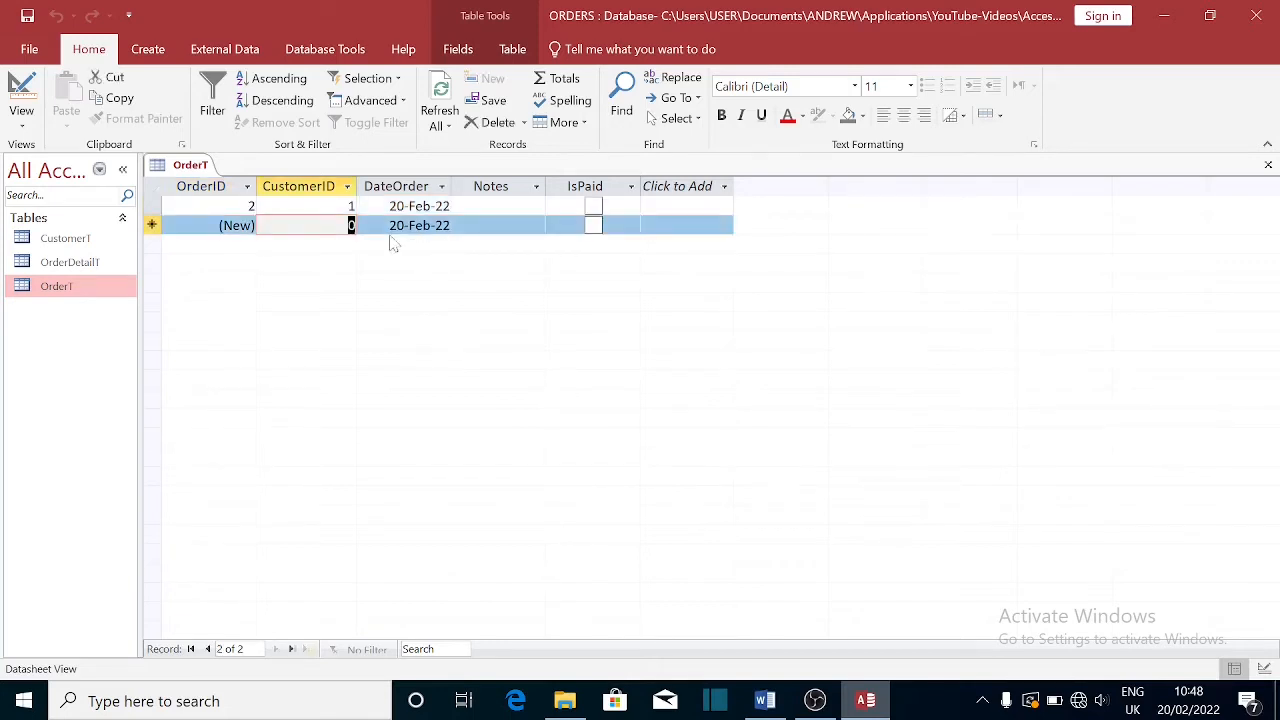
{"action": "type", "text": "2"}
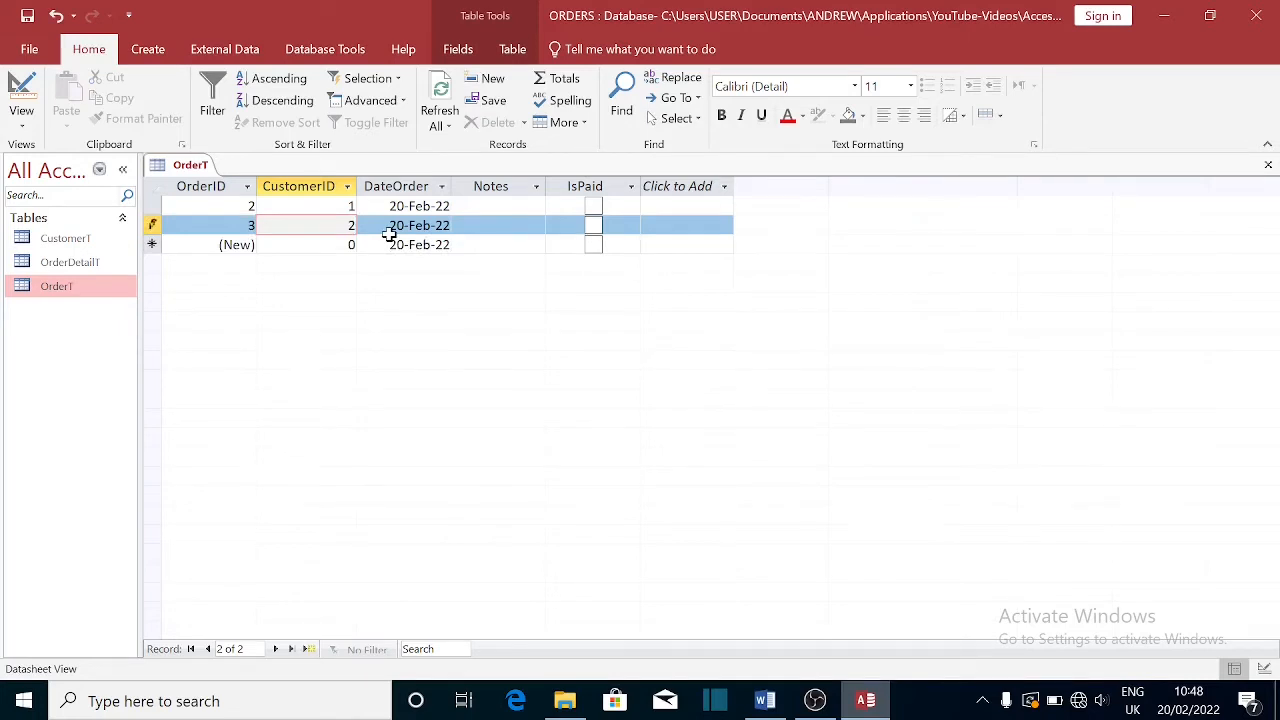
{"action": "key", "text": "Tab"}
{"action": "key", "text": "Tab"}
{"action": "key", "text": "Tab"}
{"action": "key", "text": "Tab"}
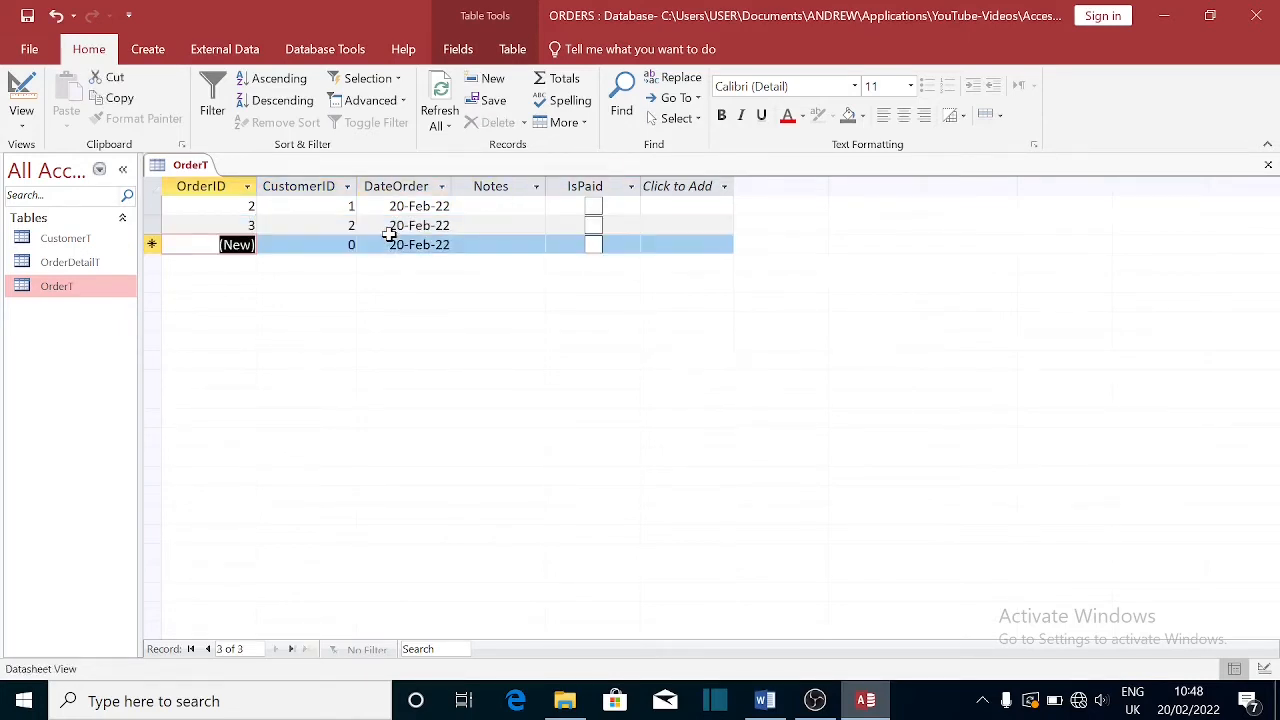
{"action": "left_click", "coordinate": [316, 226]}
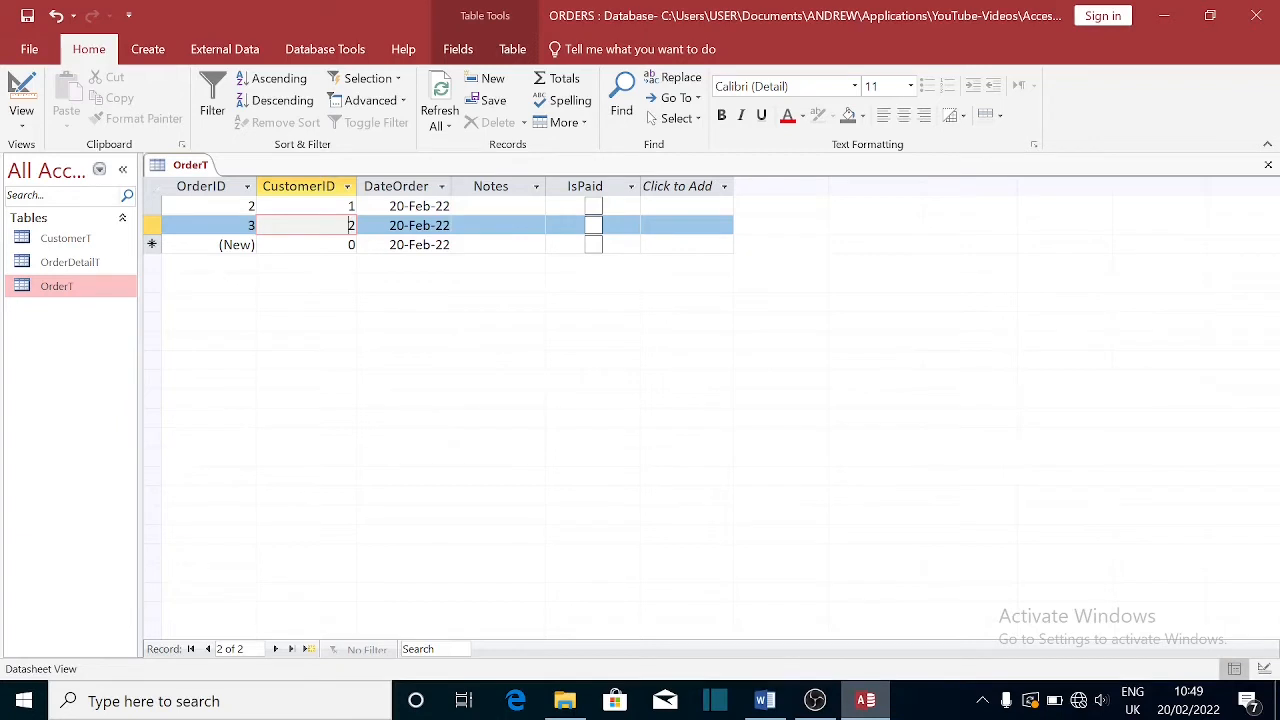
{"action": "double_click", "coordinate": [84, 263]}
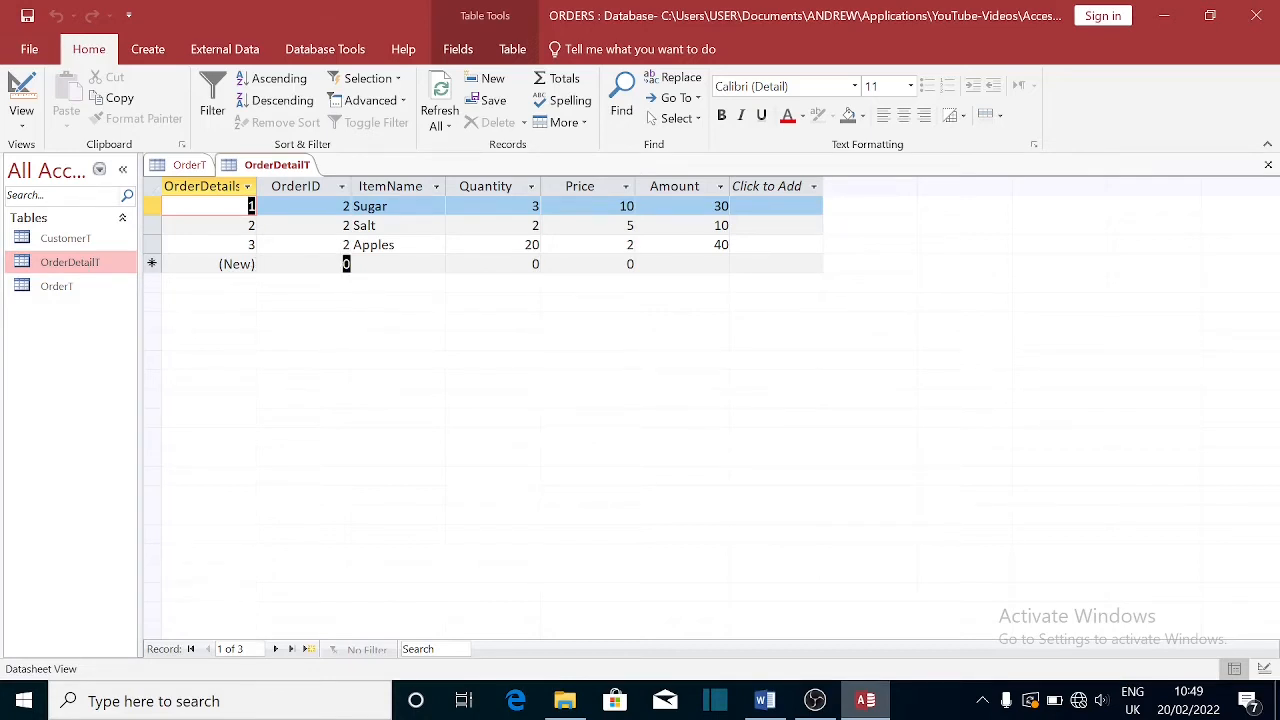
- Enter a Grapes line for order 3 with quantity 10 and price 4 (Amount 40)
{"action": "left_click", "coordinate": [346, 263]}
{"action": "type", "text": "3"}
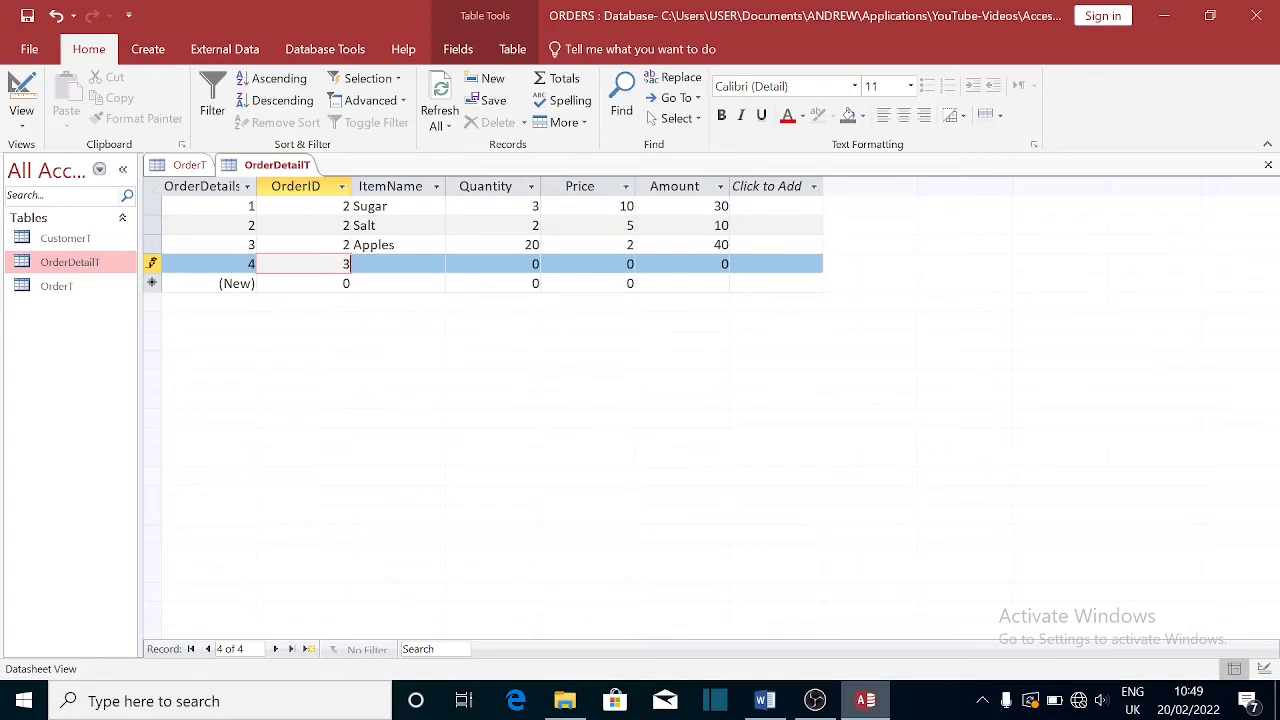
{"action": "key", "text": "Tab"}
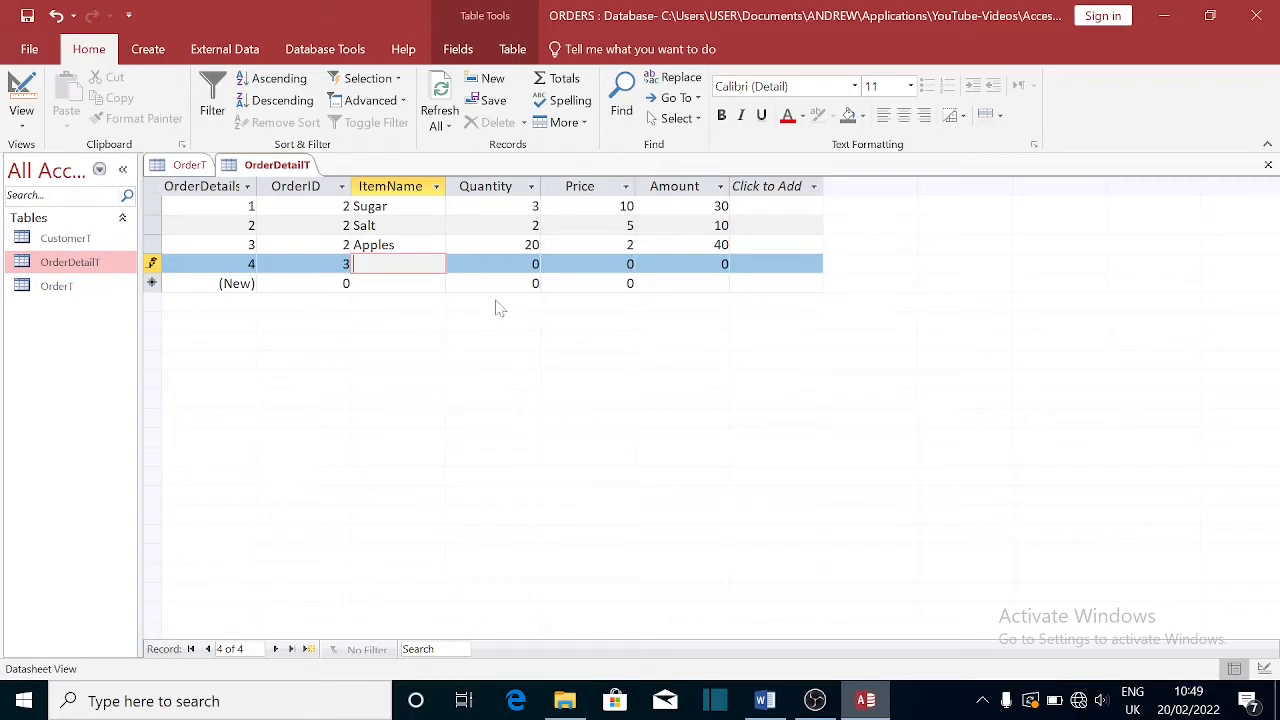
{"action": "type", "text": "Grapes"}
{"action": "key", "text": "Tab"}
{"action": "type", "text": "10"}
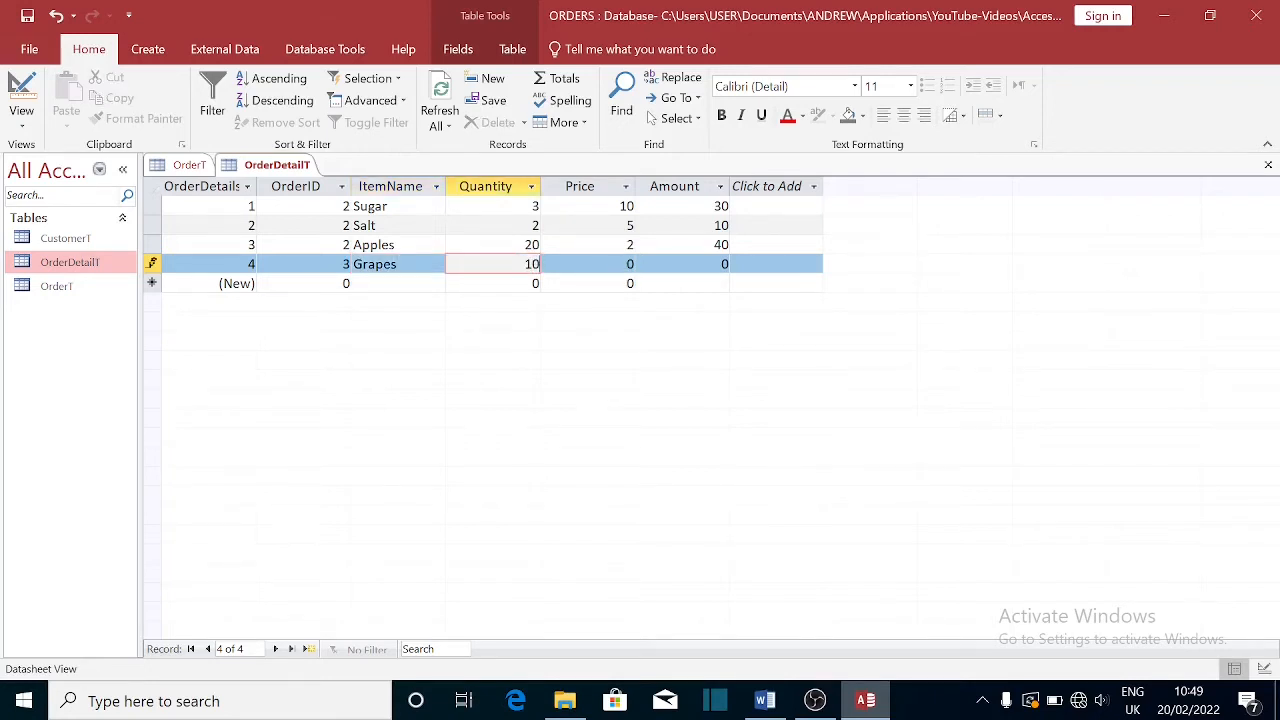
{"action": "key", "text": "Tab"}
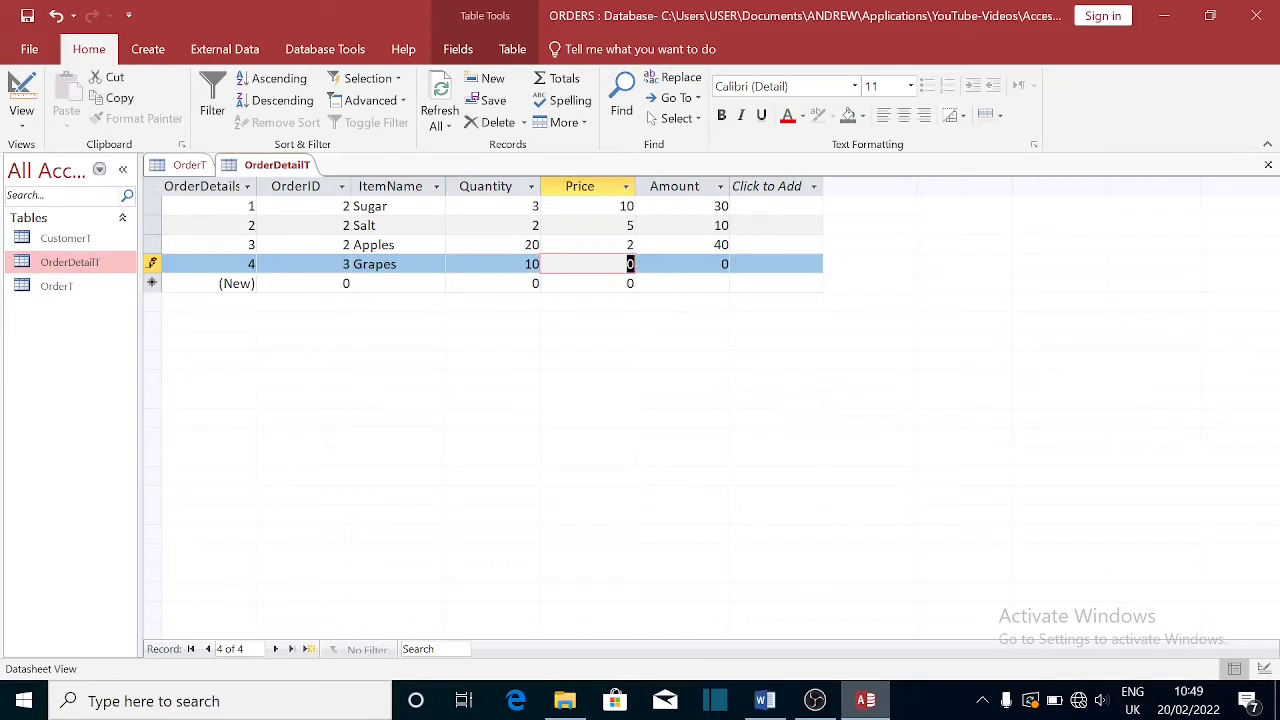
{"action": "type", "text": "3.5"}
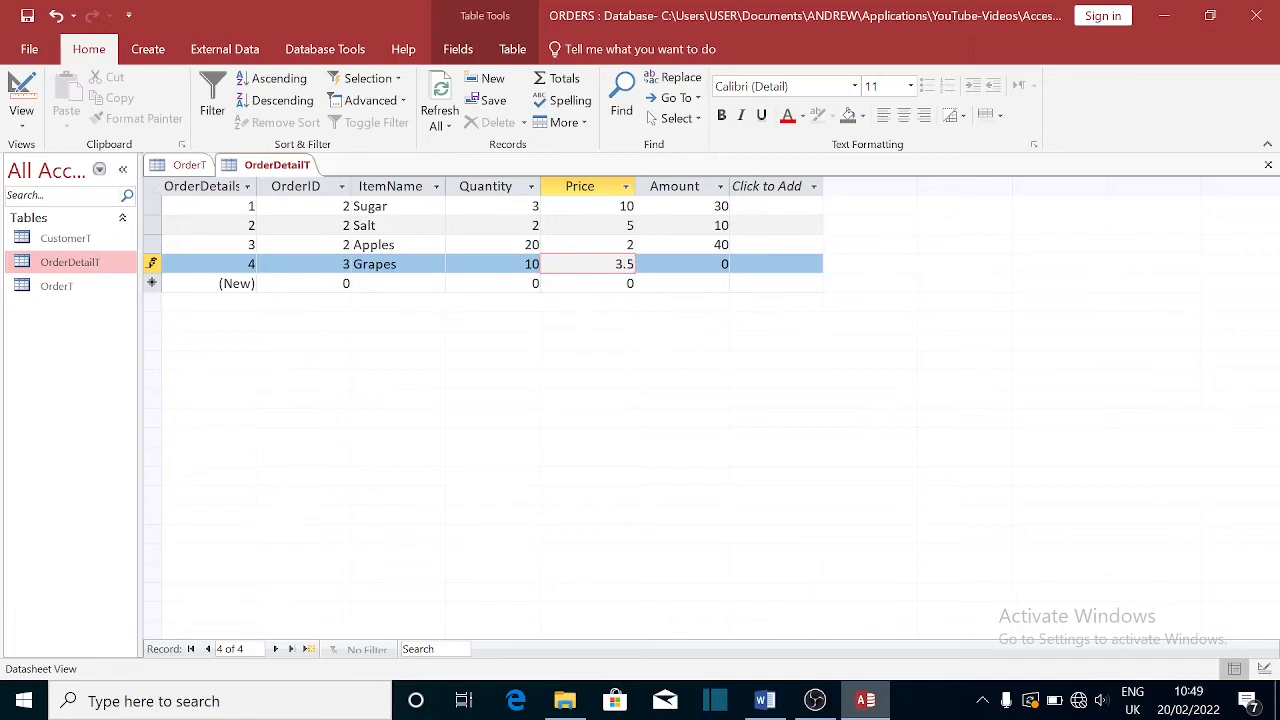
{"action": "key", "text": "Tab"}
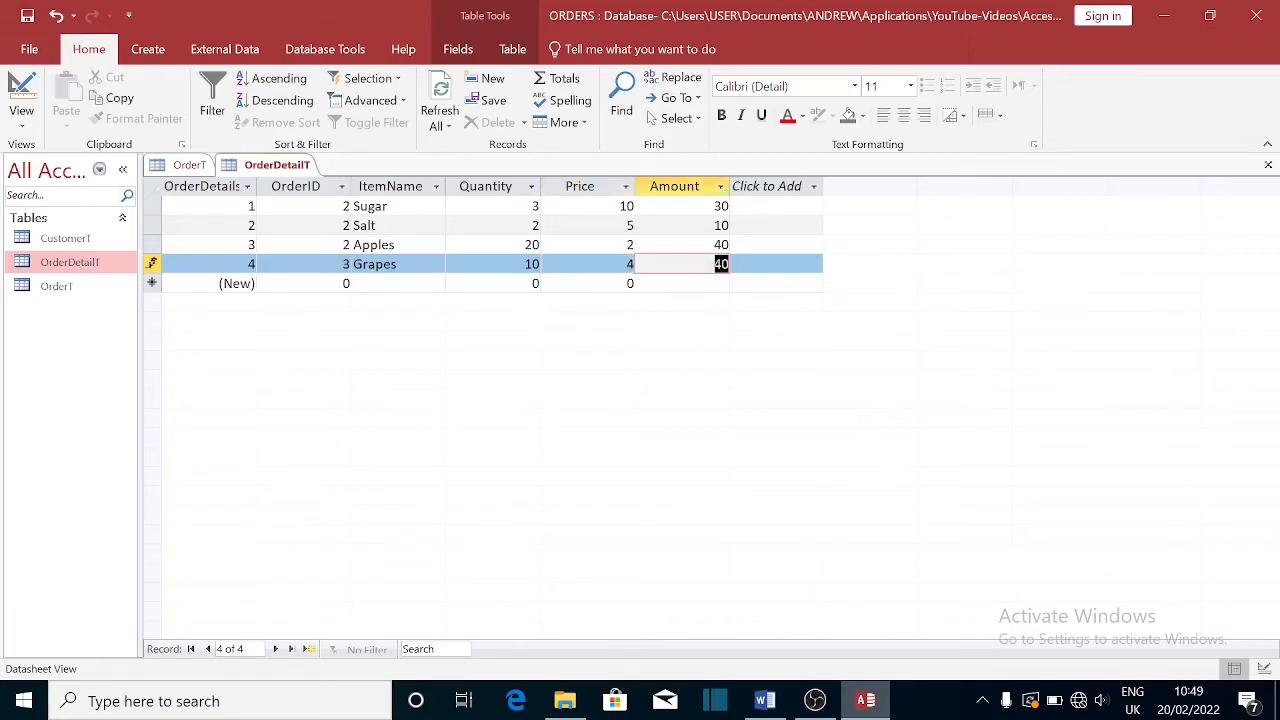
{"action": "key", "text": "Left"}
{"action": "type", "text": "4"}
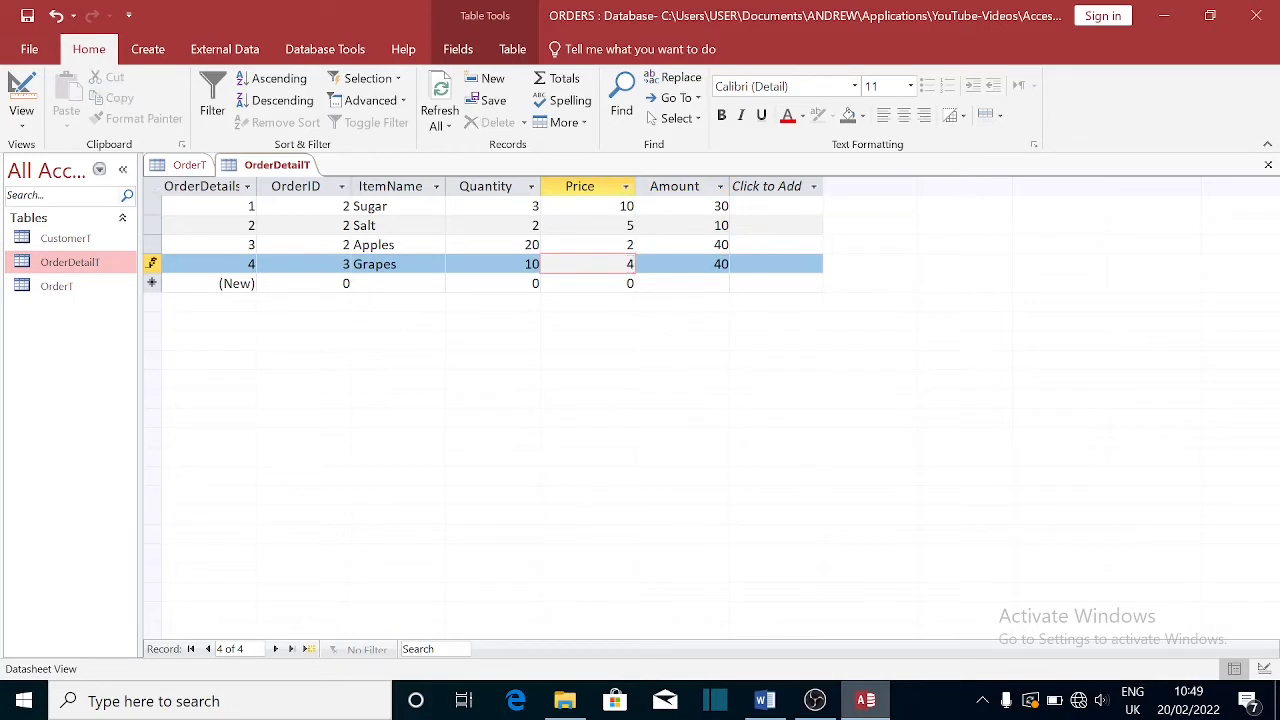
{"action": "key", "text": "Tab"}
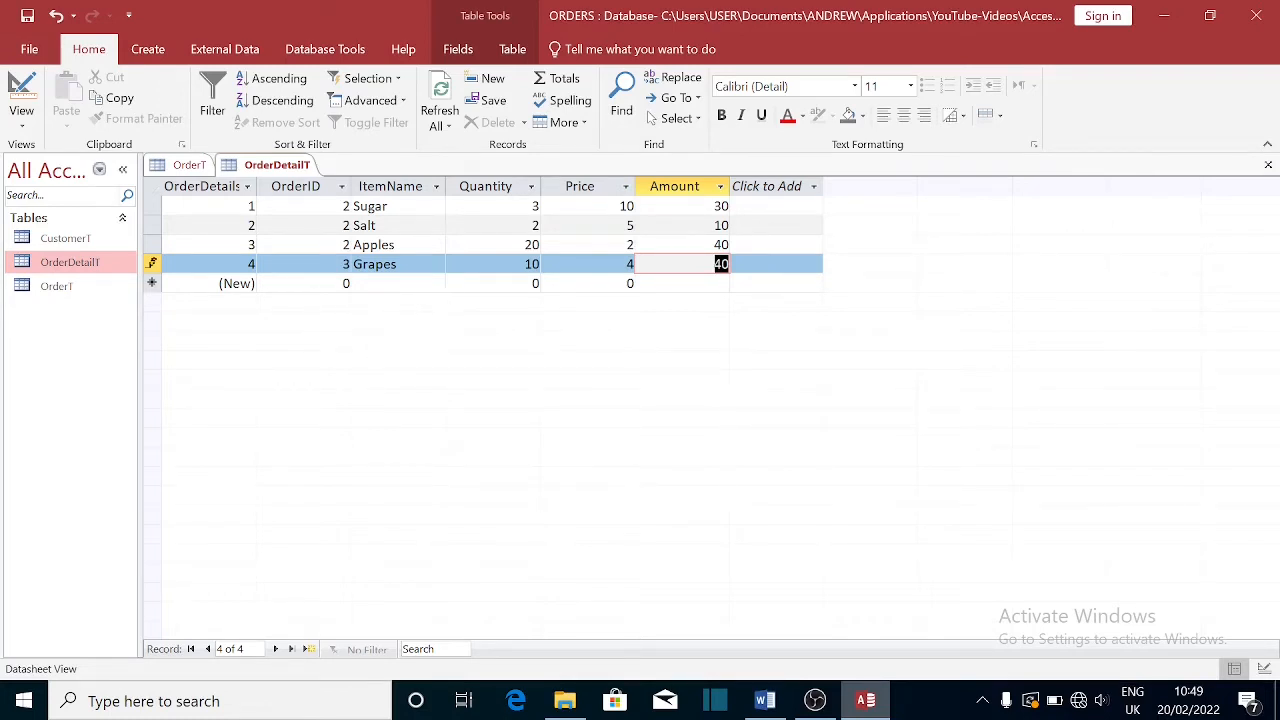
- Close the open OrderDetailT and OrderT tables and select each table in the navigation pane
{"action": "left_click", "coordinate": [1268, 166]}
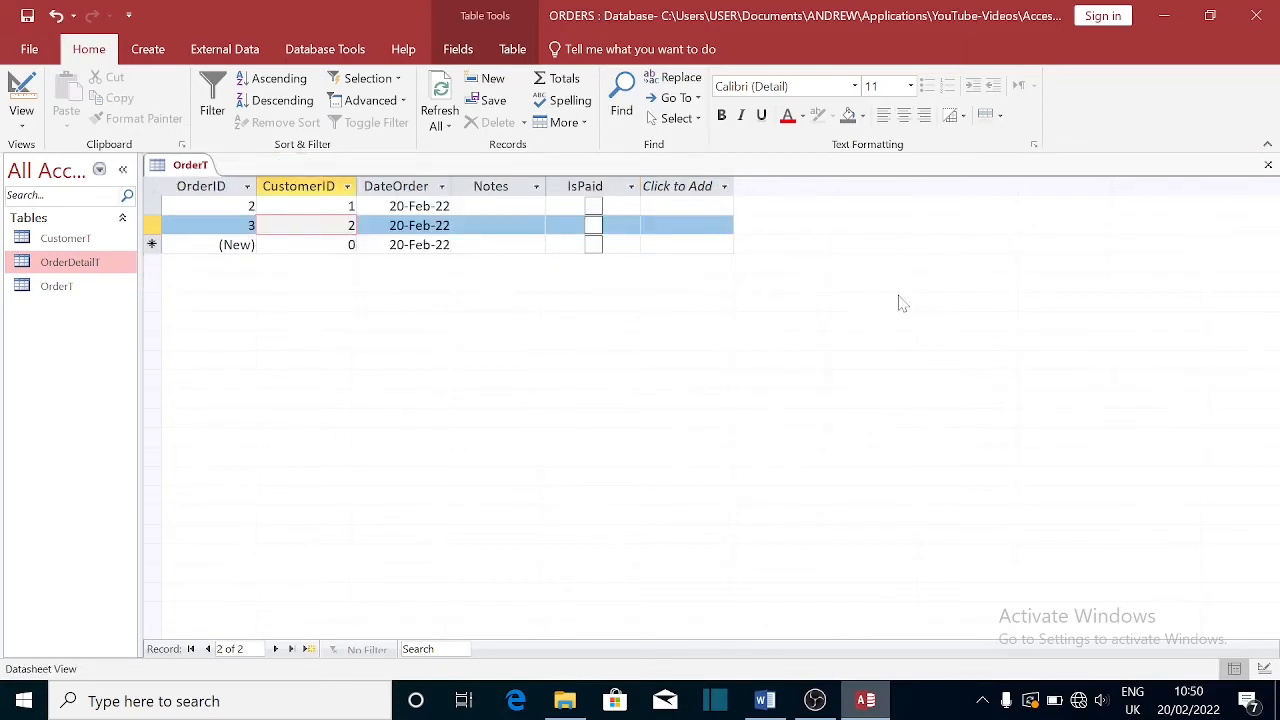
{"action": "left_click", "coordinate": [1268, 166]}
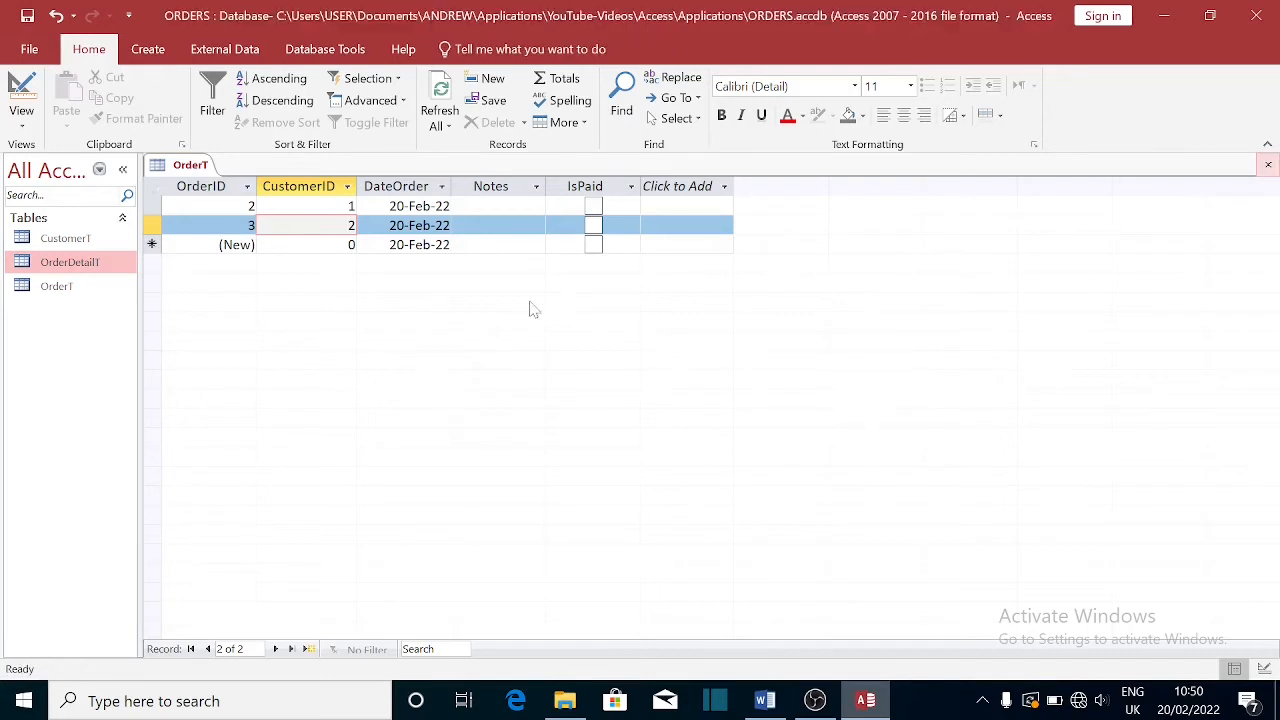
{"action": "left_click", "coordinate": [80, 239]}
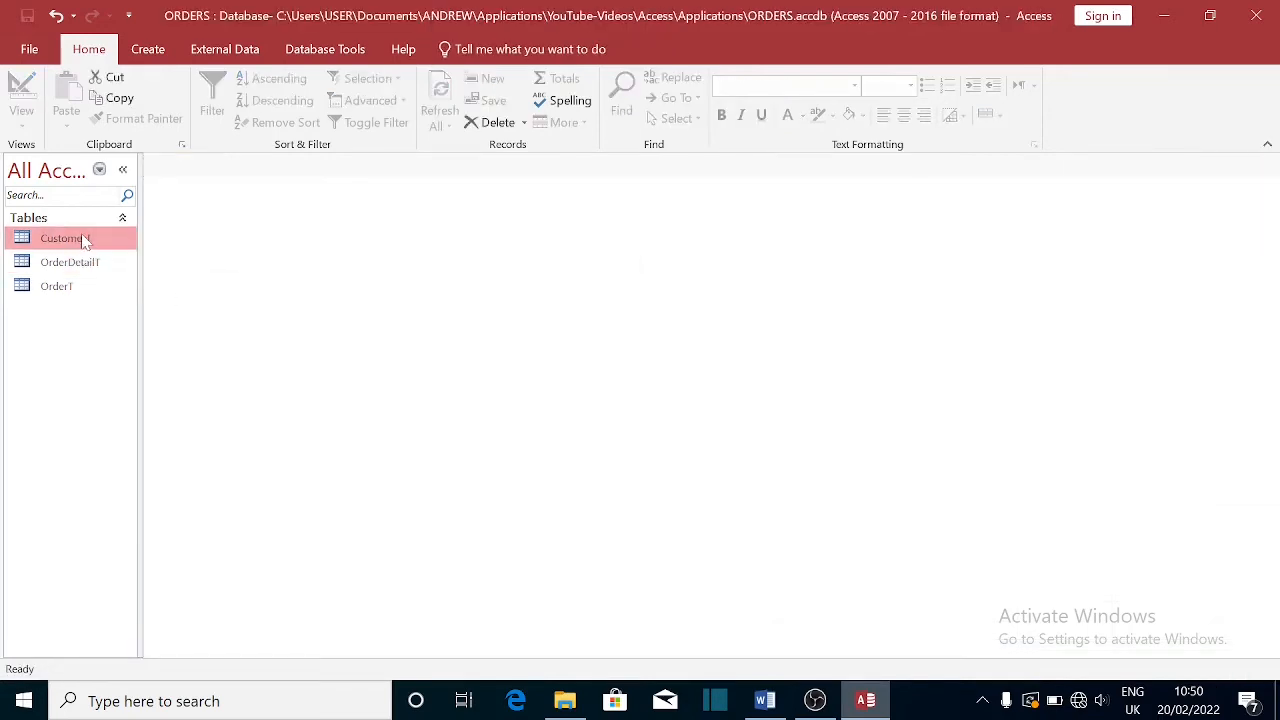
{"action": "left_click", "coordinate": [54, 288]}
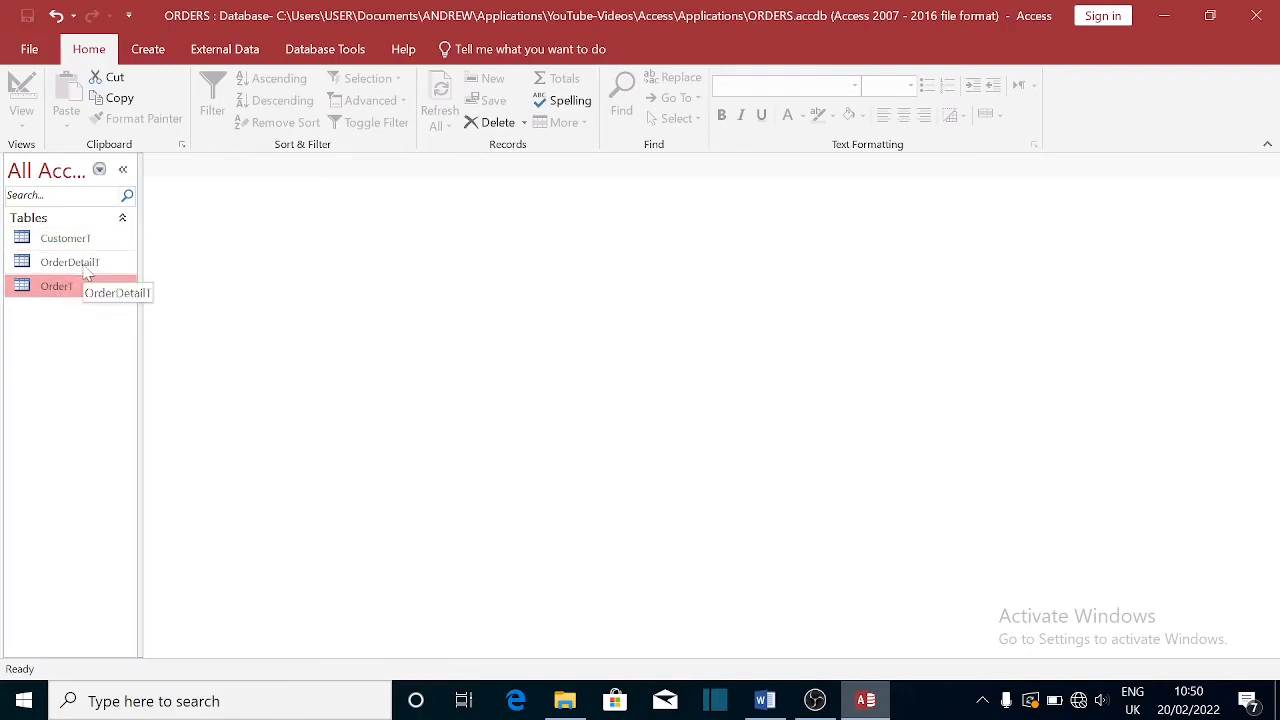
{"action": "left_click", "coordinate": [88, 268]}
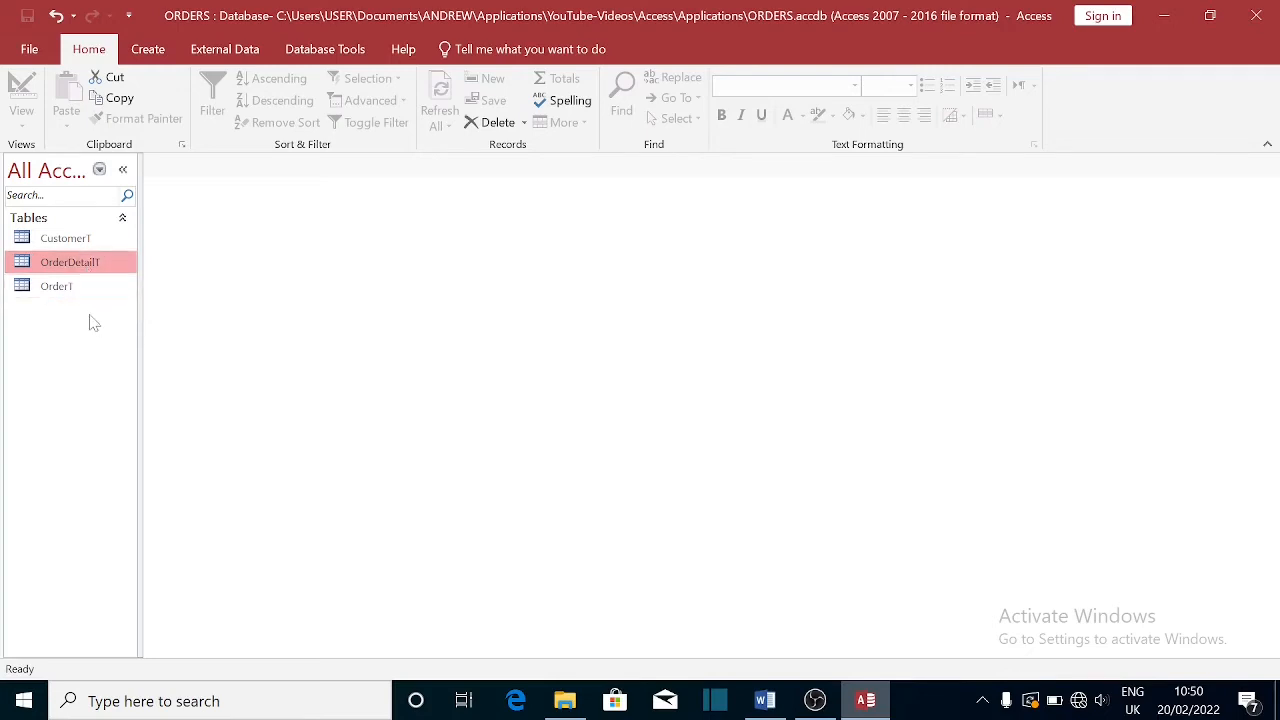
- Rename the OrderDetailT table to OrderDetailsT
{"action": "right_click", "coordinate": [105, 309]}
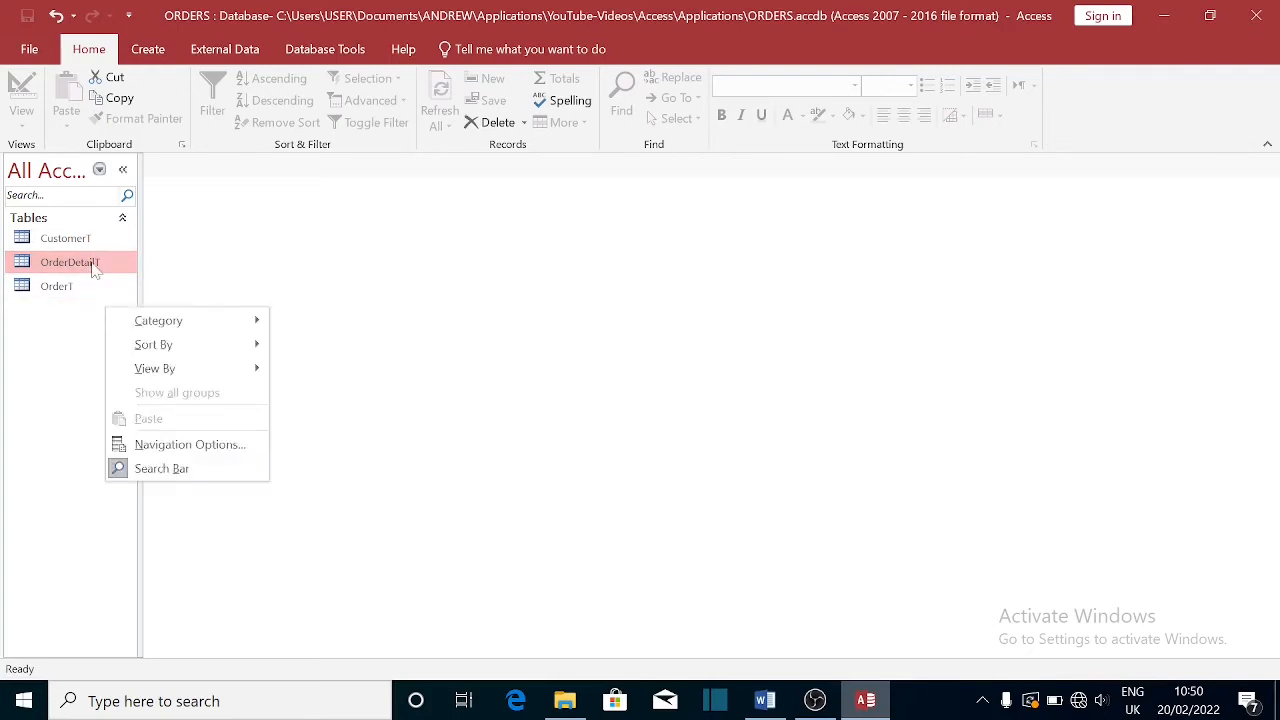
{"action": "left_click", "coordinate": [91, 265]}
{"action": "right_click", "coordinate": [93, 270]}
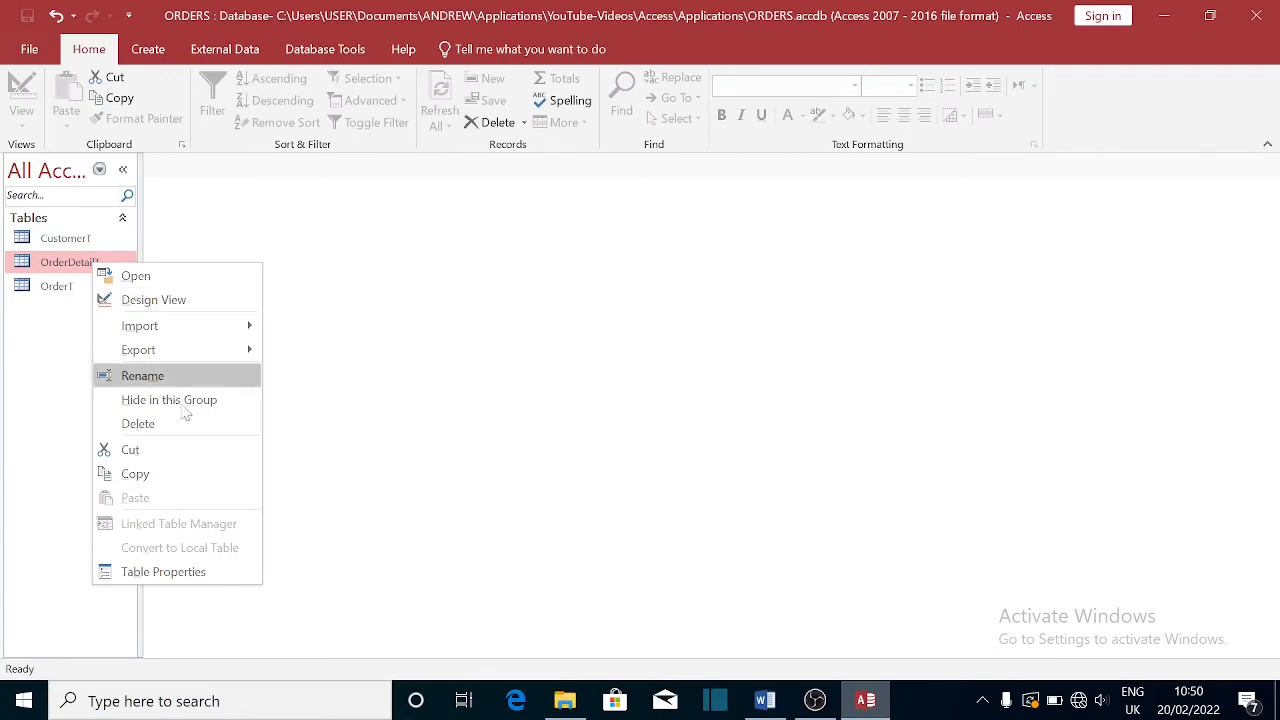
{"action": "left_click", "coordinate": [165, 377]}
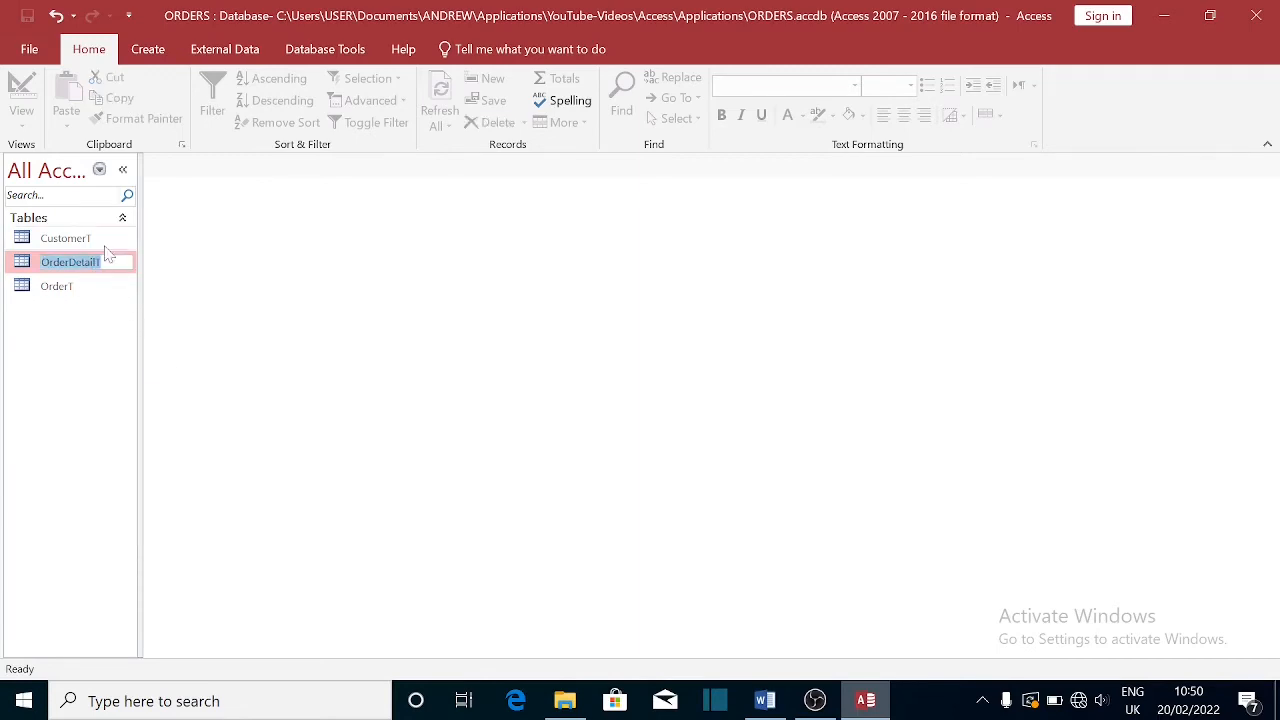
{"action": "left_click", "coordinate": [91, 332]}
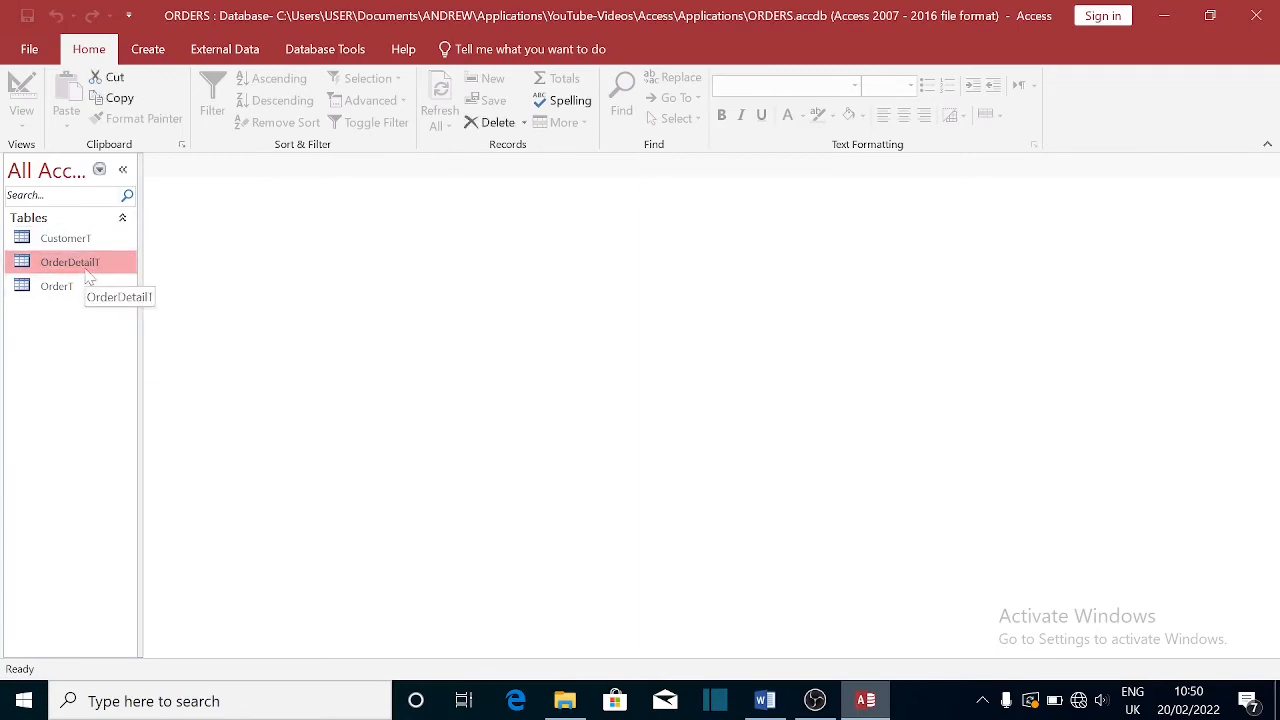
{"action": "right_click", "coordinate": [86, 270]}
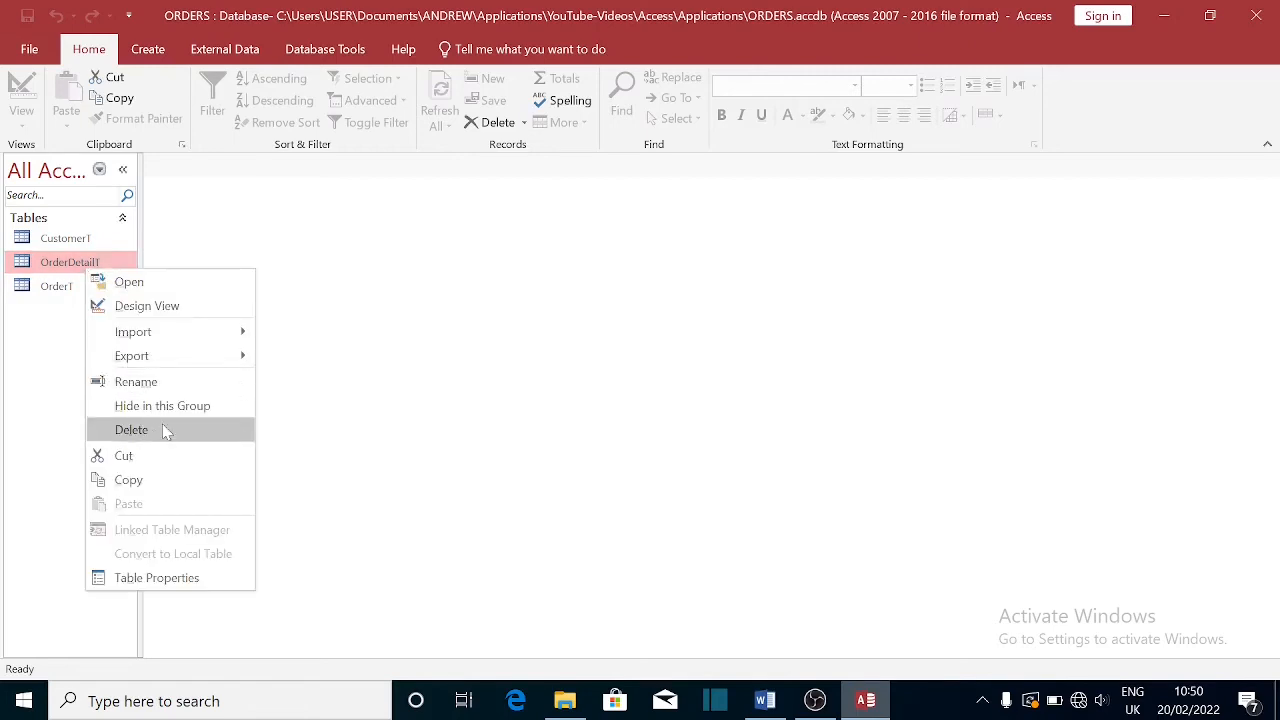
{"action": "left_click", "coordinate": [153, 384]}
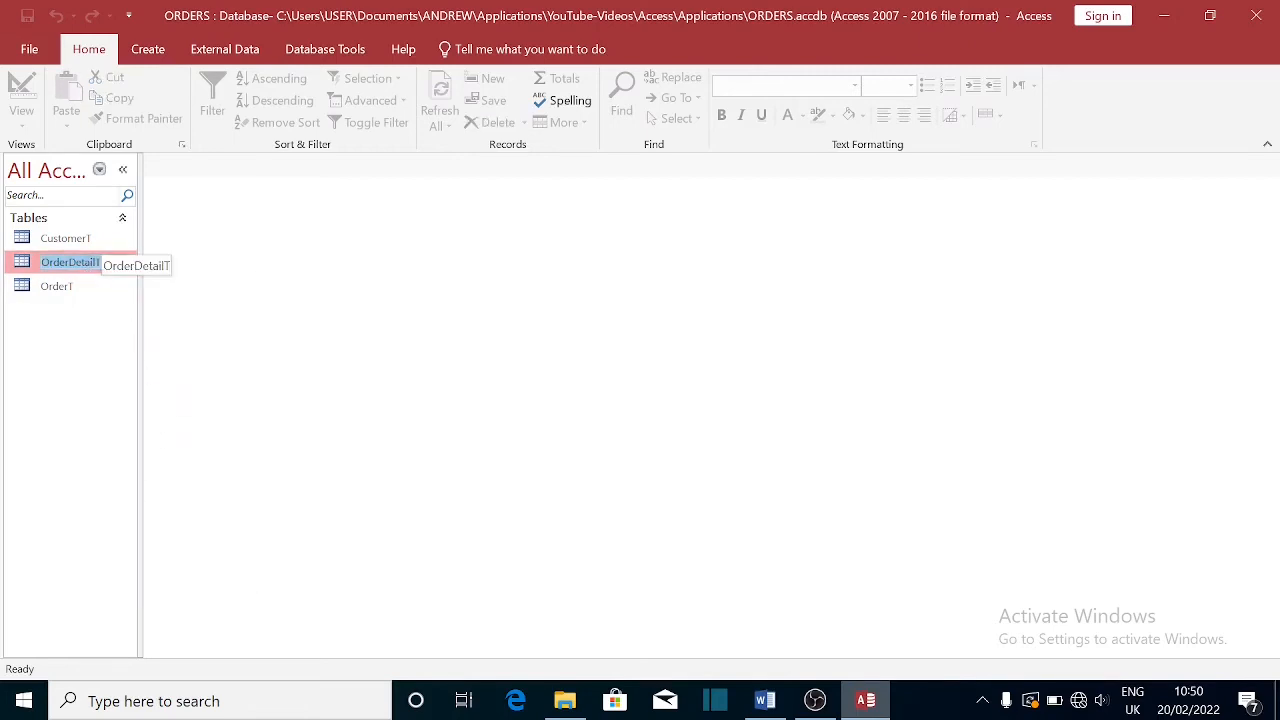
{"action": "key", "text": "End"}
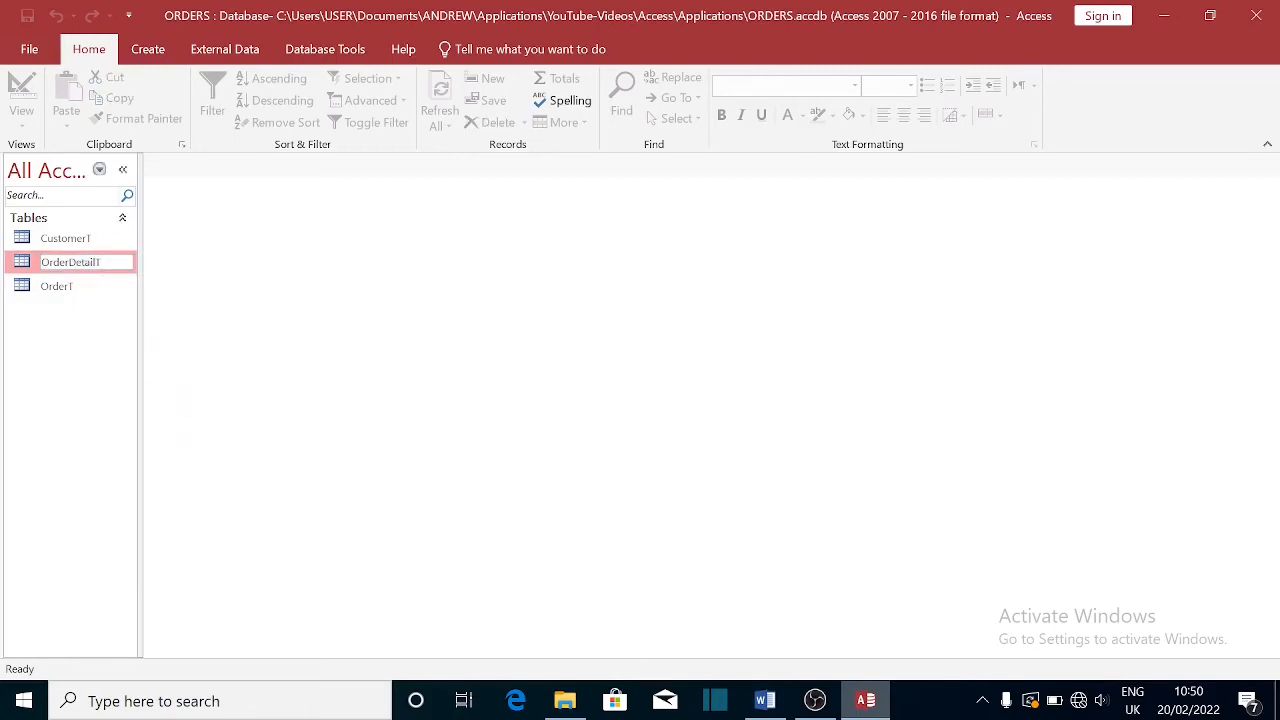
{"action": "key", "text": "BackSpace"}
{"action": "type", "text": "s"}
{"action": "left_click", "coordinate": [75, 350]}
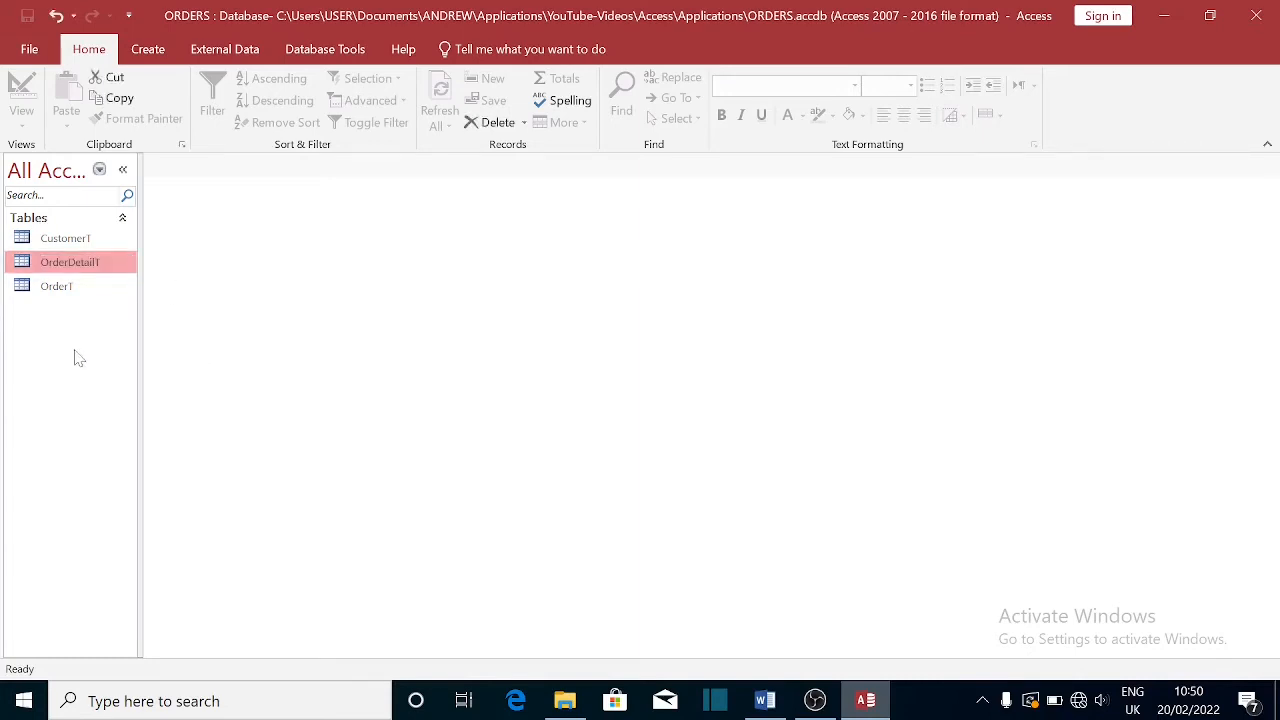
{"action": "left_click", "coordinate": [62, 242]}
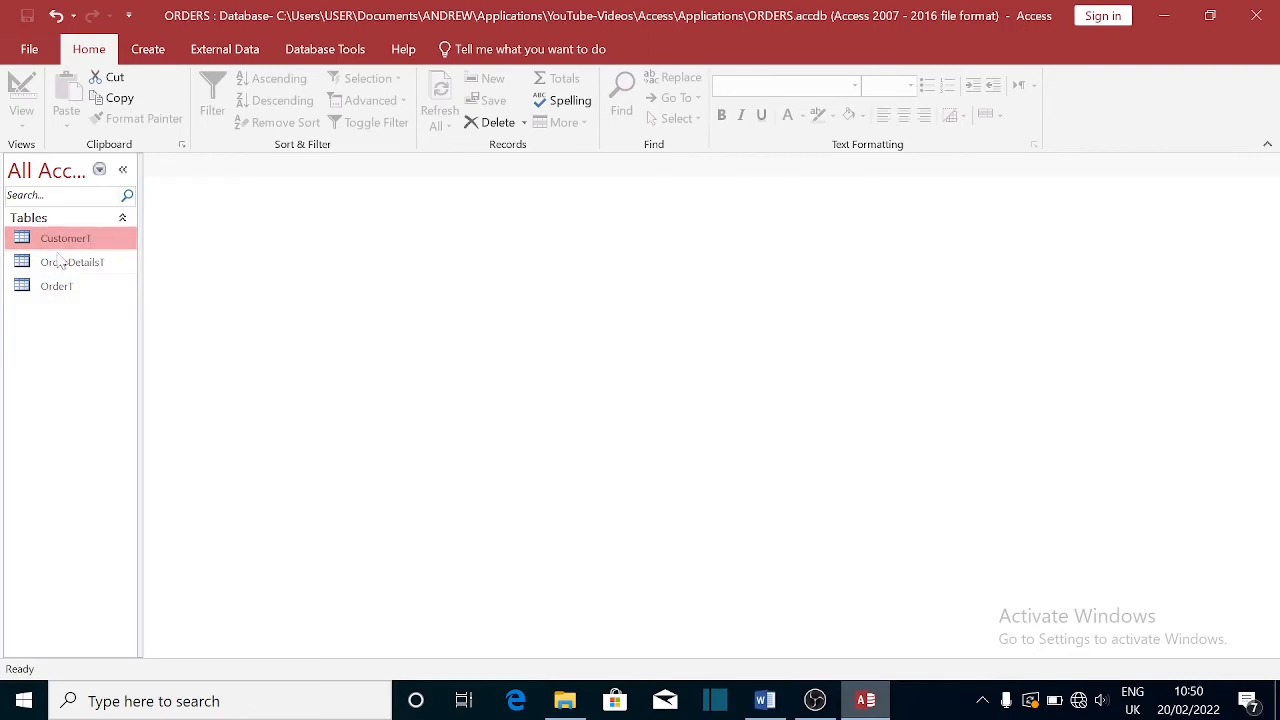
- Check the OrderDetailsT, OrderT and CustomerT tables, then show the Create ribbon's commands
{"action": "left_click", "coordinate": [60, 262]}
{"action": "left_click", "coordinate": [57, 298]}
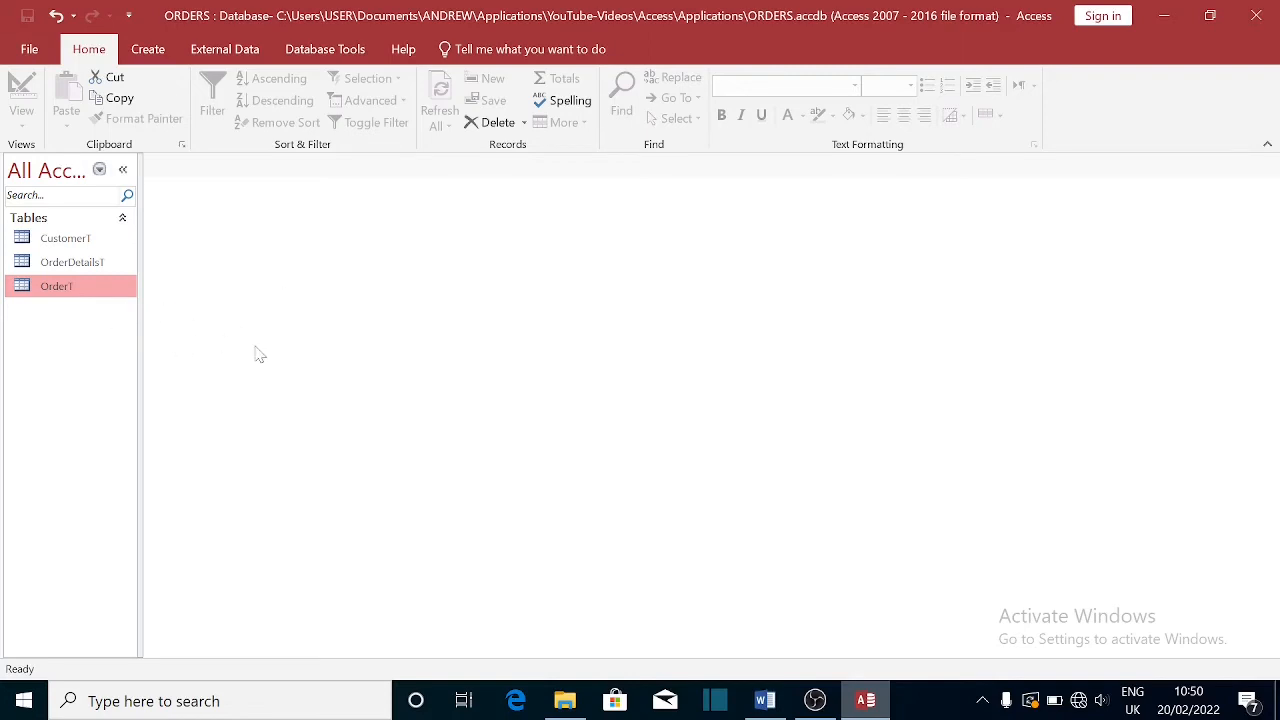
{"action": "left_click", "coordinate": [56, 242]}
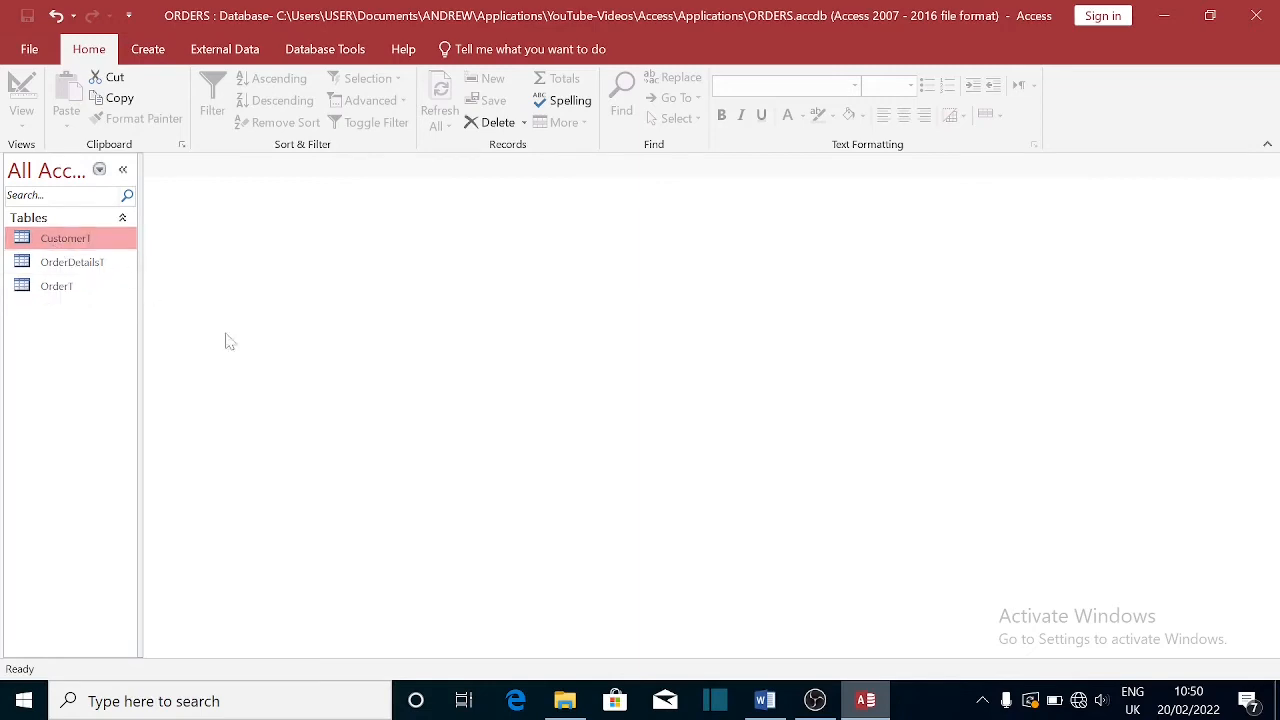
{"action": "left_click", "coordinate": [155, 56]}
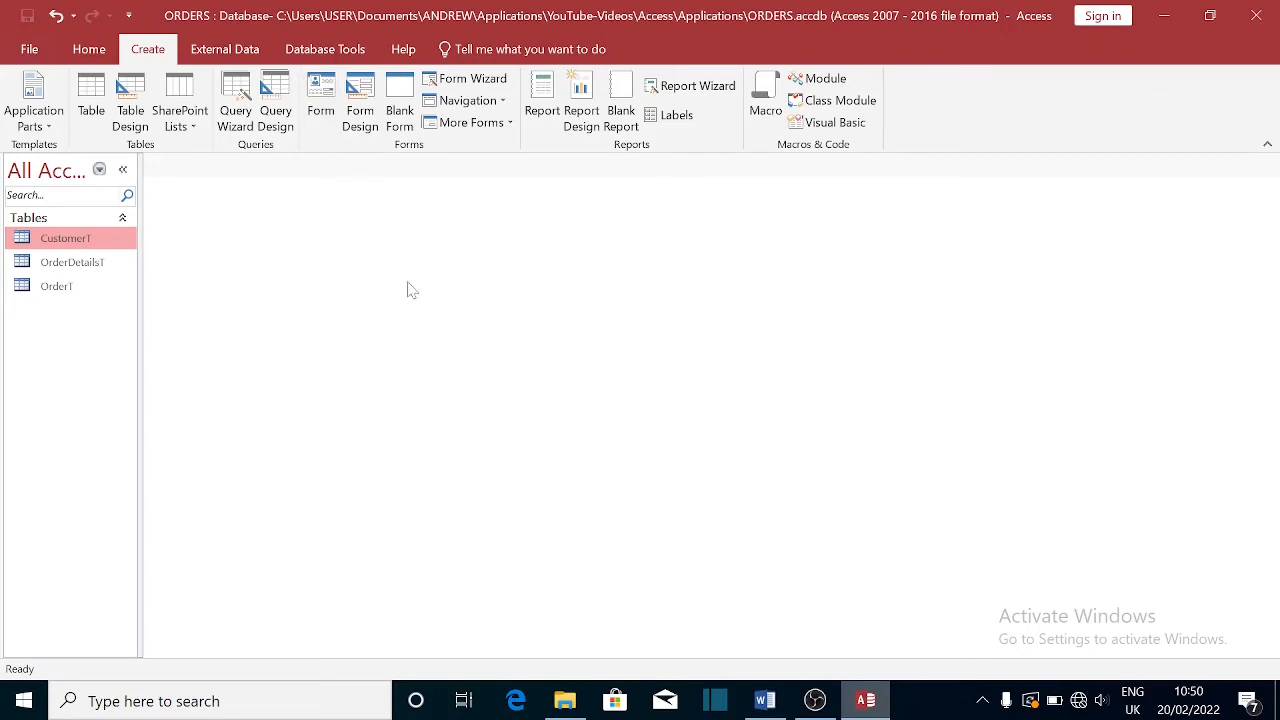
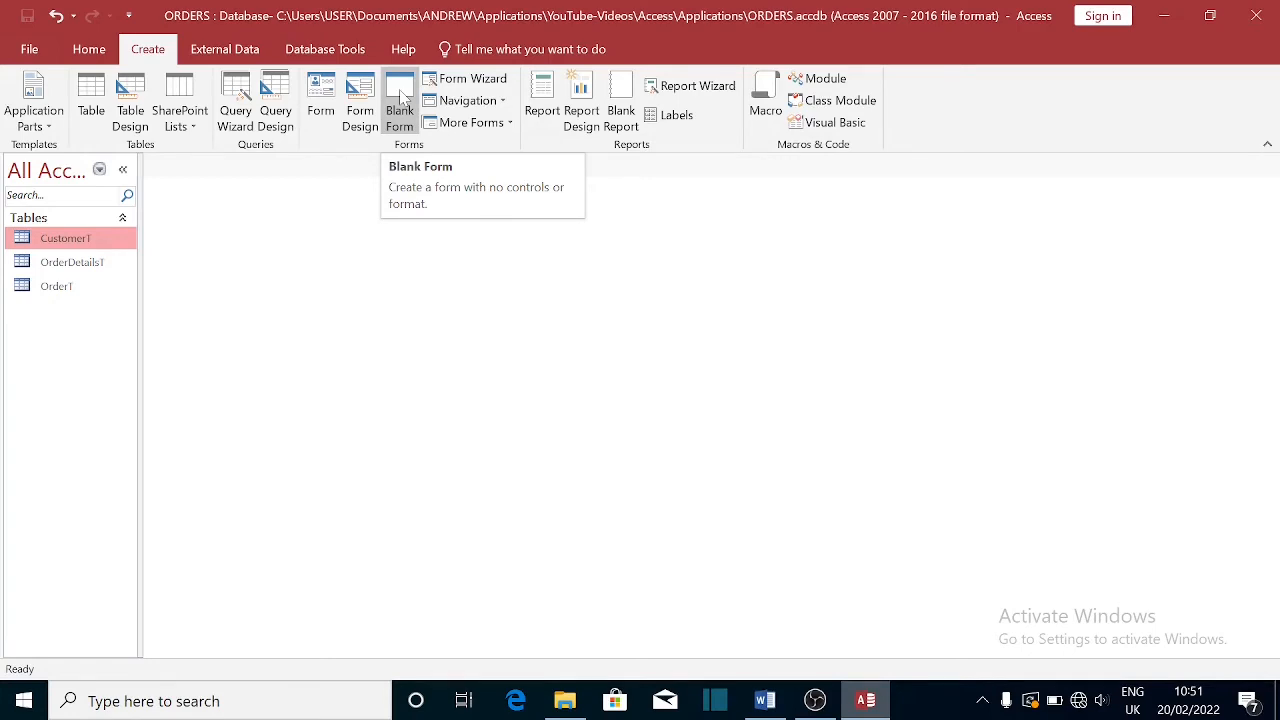
- Create a new blank form, Form1, and switch it to Design View
{"action": "left_click", "coordinate": [406, 95]}
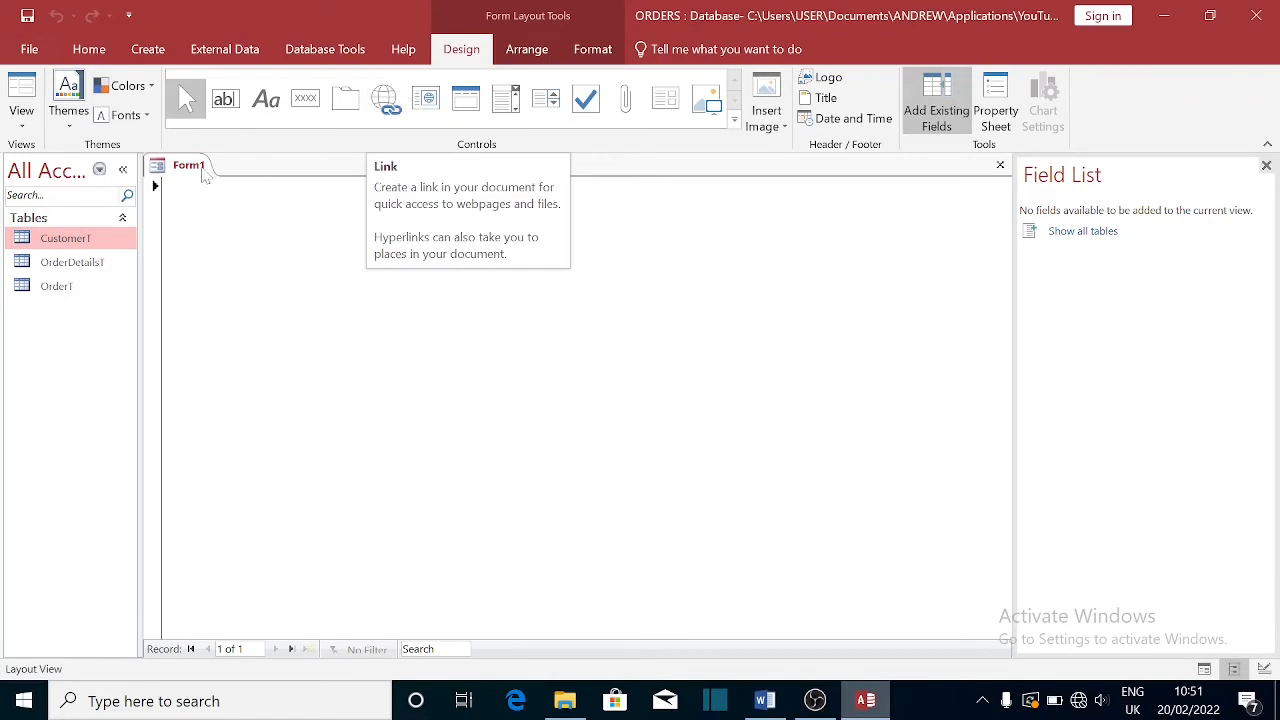
{"action": "right_click", "coordinate": [185, 165]}
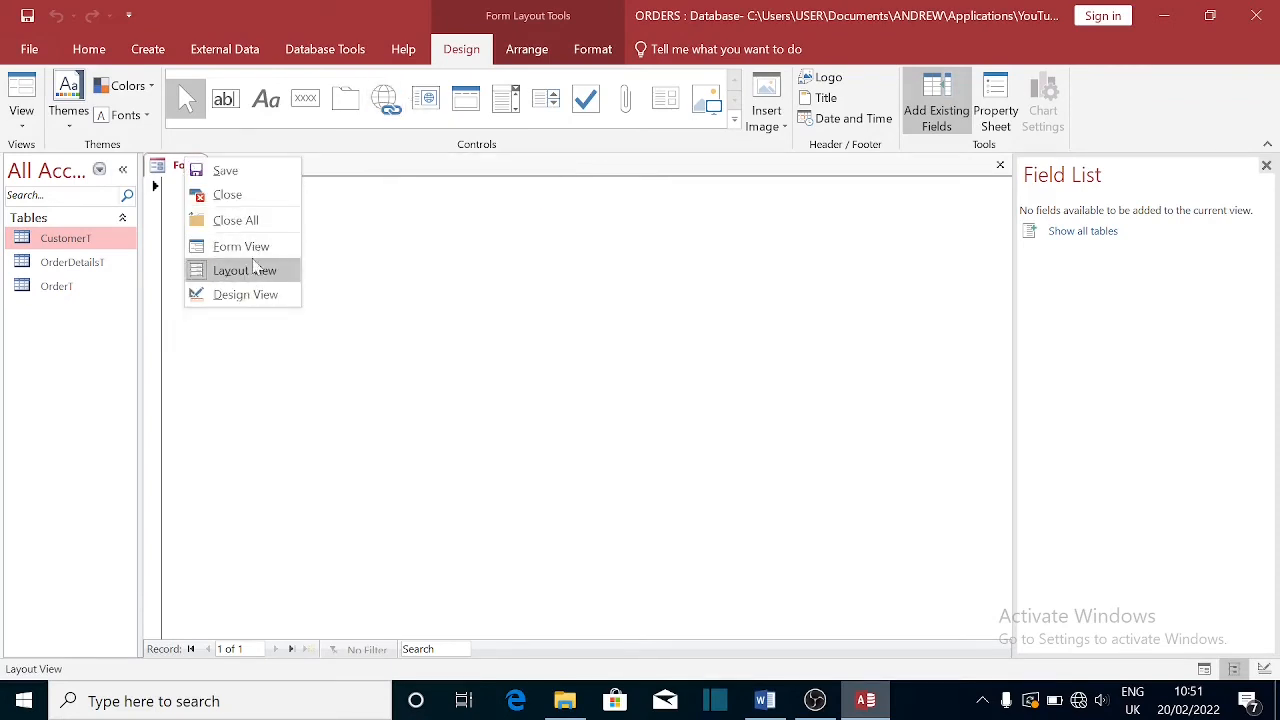
{"action": "left_click", "coordinate": [241, 295]}
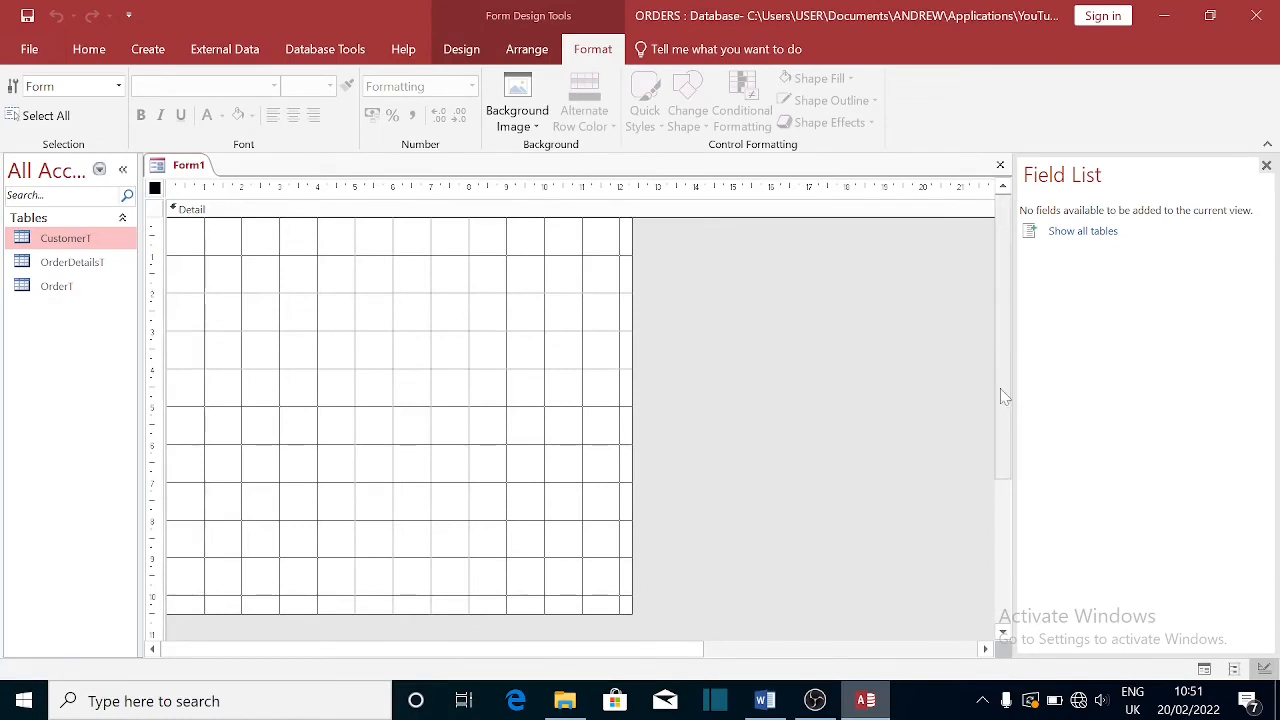
{"action": "left_click_drag", "start_coordinate": [1000, 388], "coordinate": [1008, 506]}
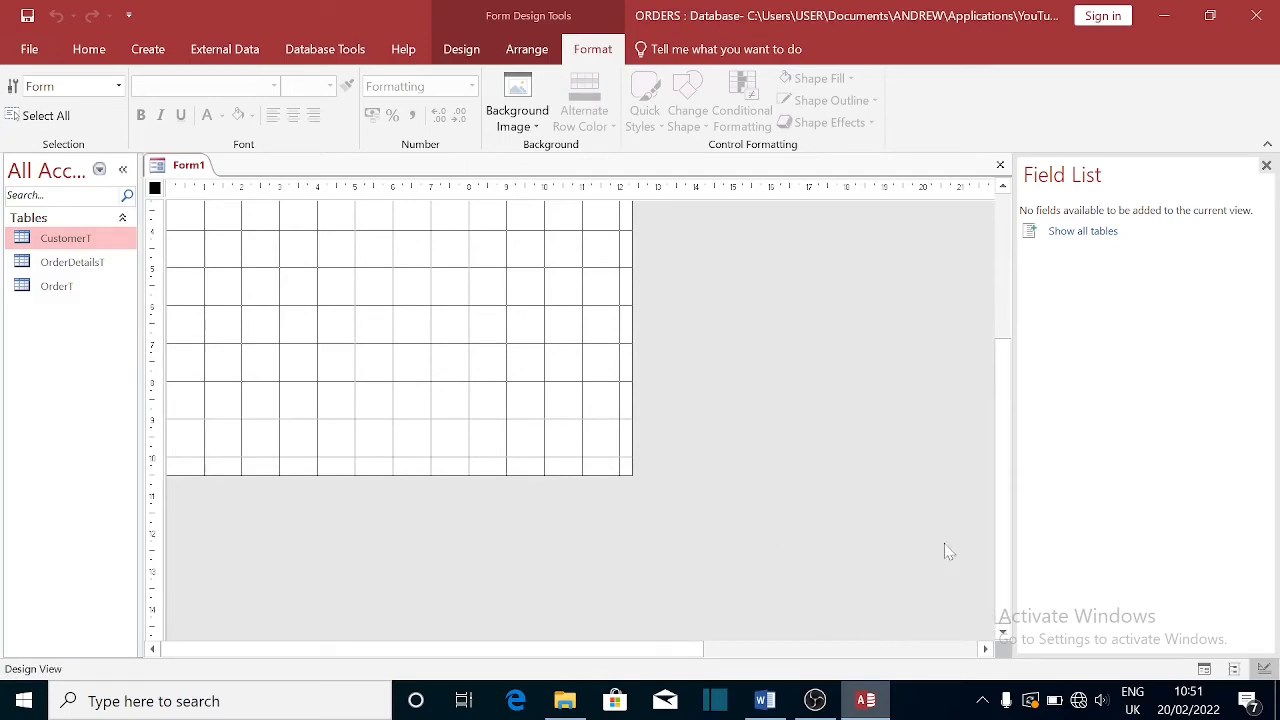
{"action": "left_click_drag", "start_coordinate": [1003, 559], "coordinate": [971, 302]}
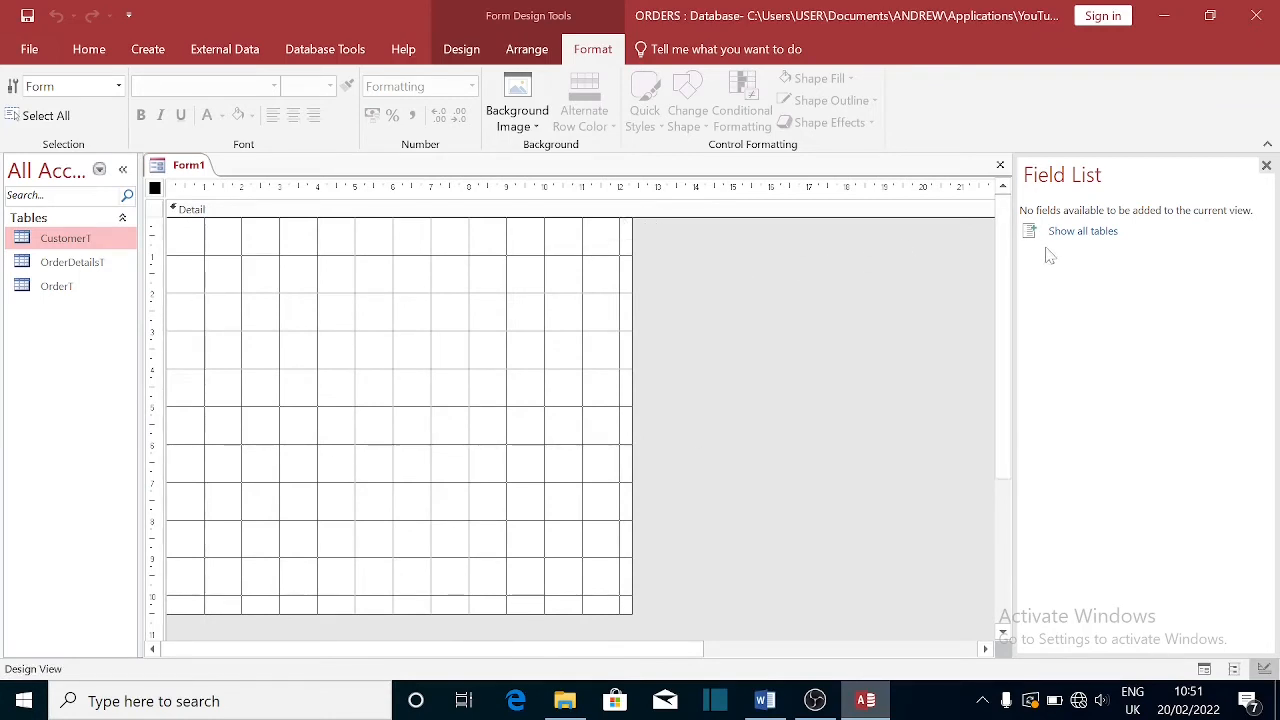
- Set Form1's record source to CustomerT and show its Field List
{"action": "right_click", "coordinate": [155, 196]}
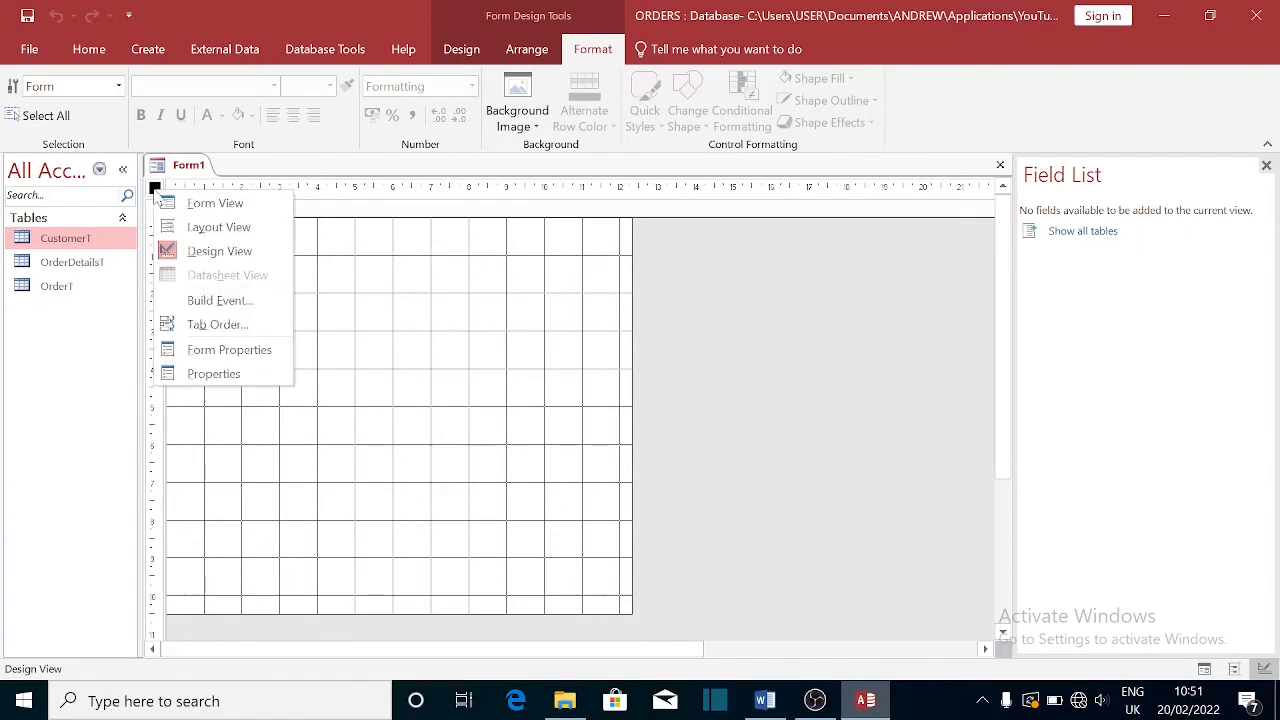
{"action": "left_click", "coordinate": [229, 374]}
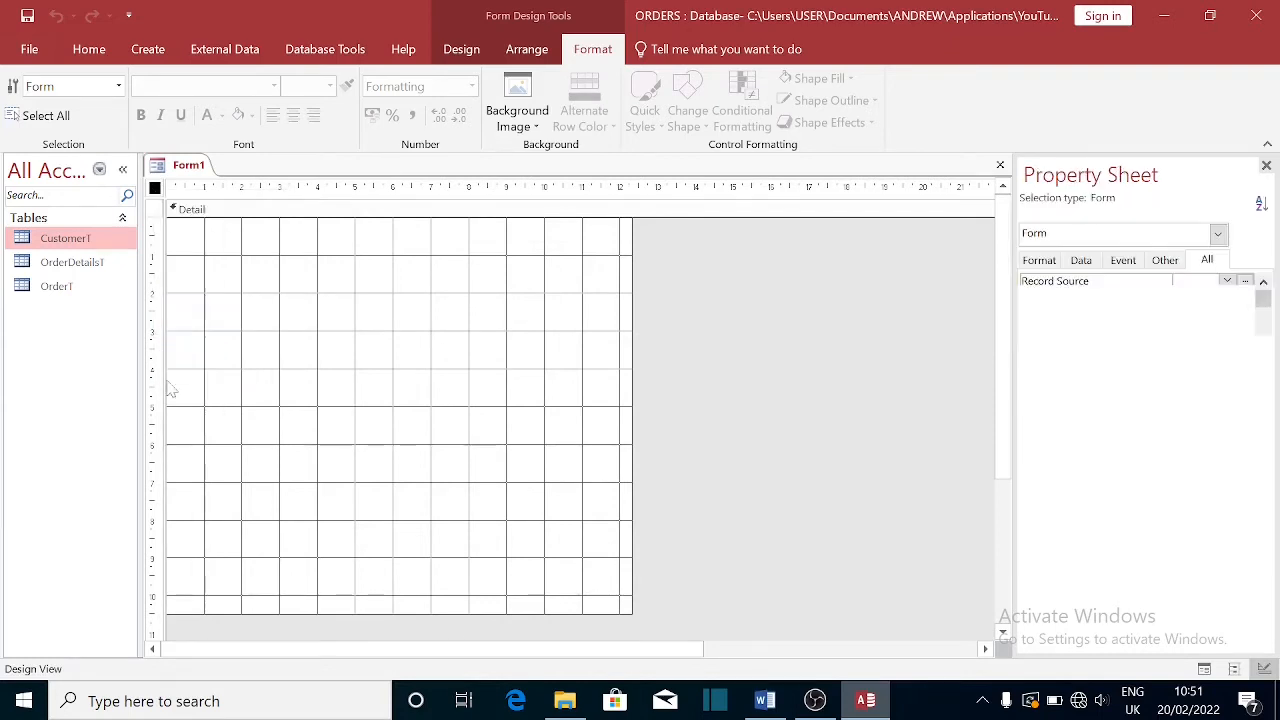
{"action": "left_click", "coordinate": [1227, 282]}
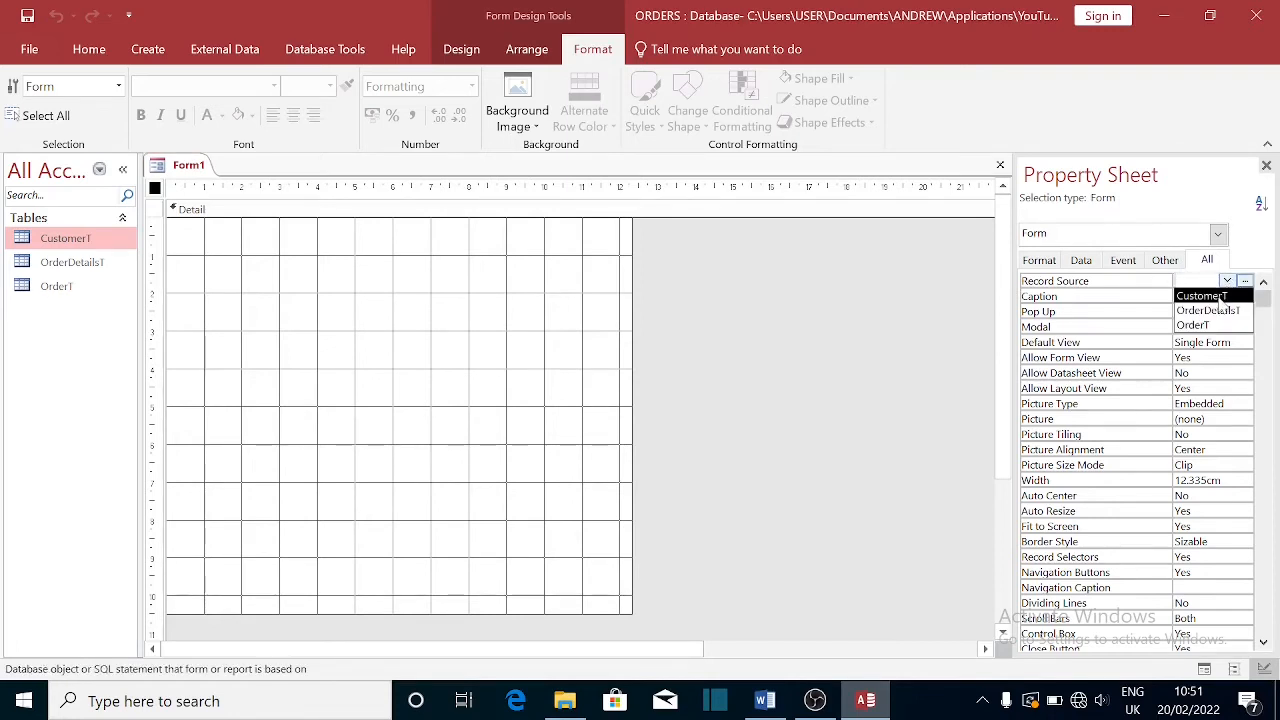
{"action": "left_click", "coordinate": [1220, 297]}
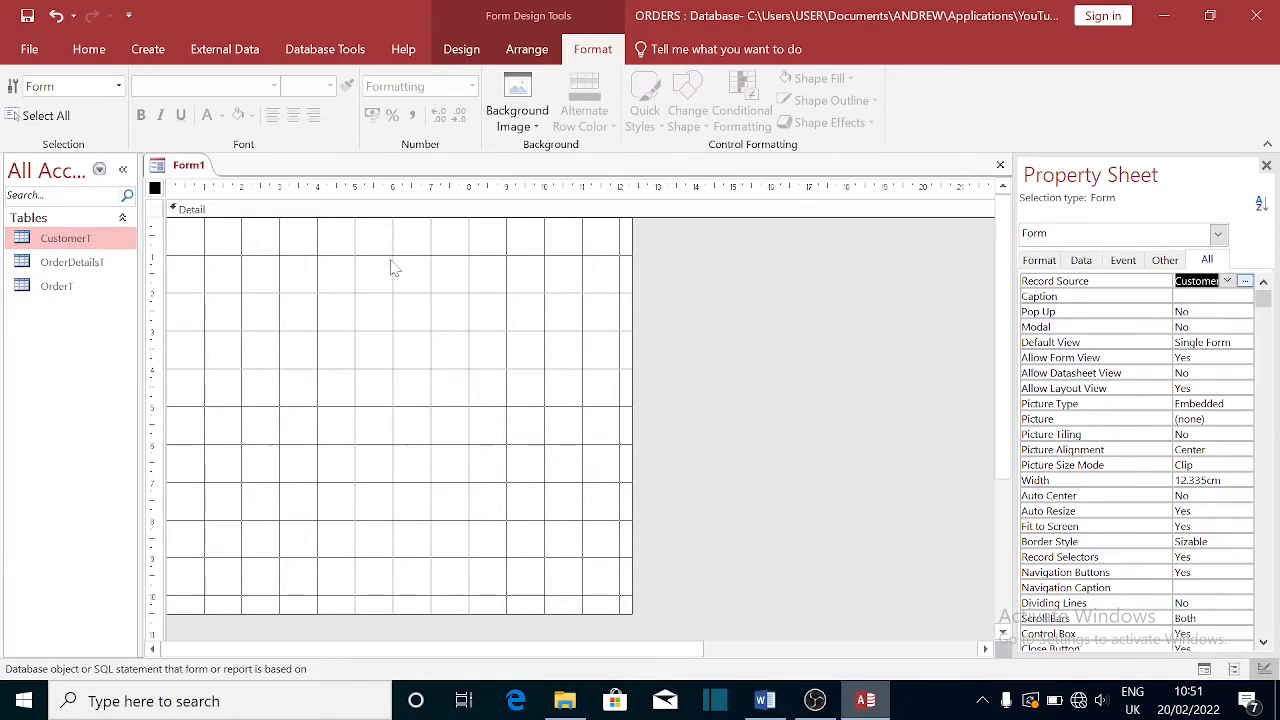
{"action": "left_click", "coordinate": [462, 50]}
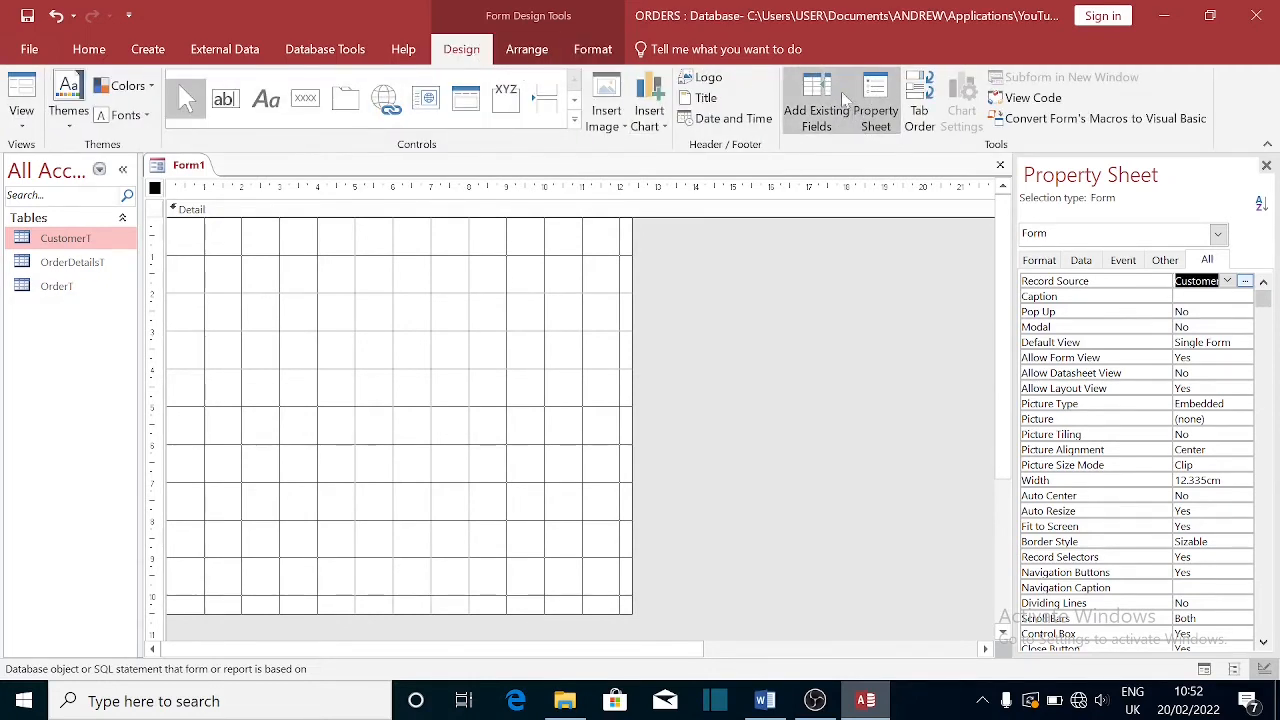
{"action": "left_click", "coordinate": [810, 101]}
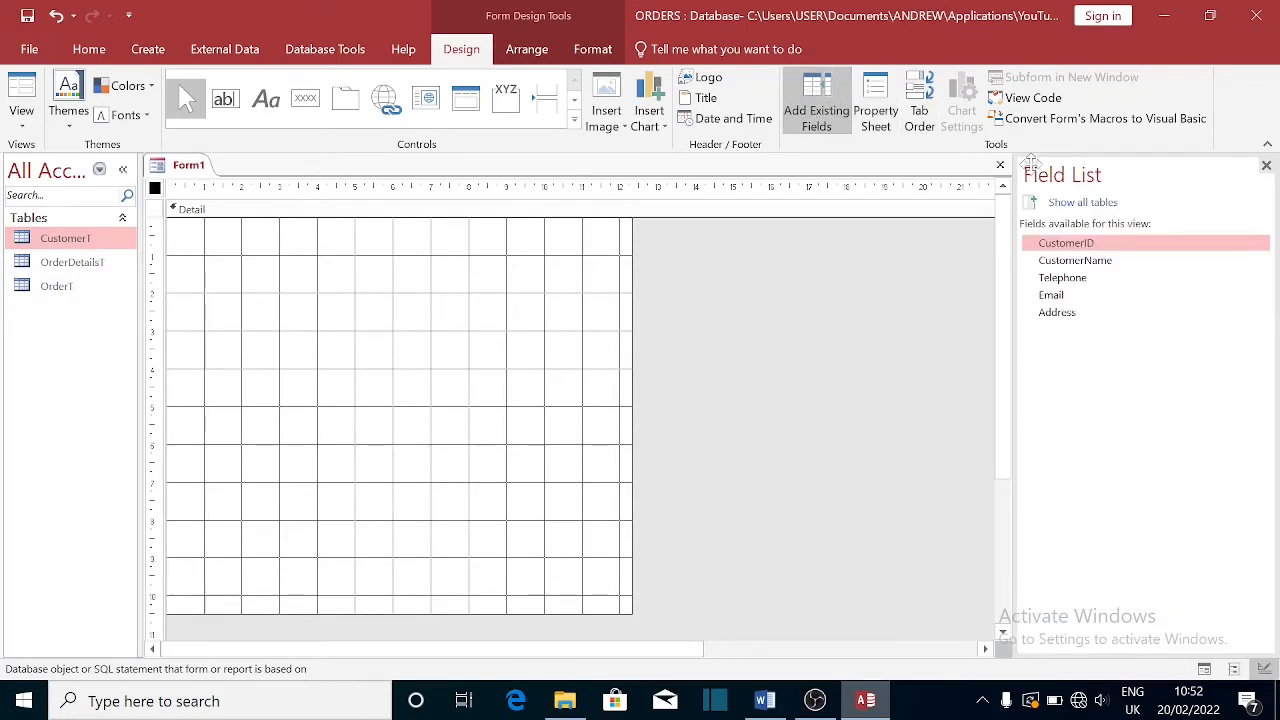
- Drag CustomerID through Address onto the form, widen the text boxes and shrink the form area
{"action": "left_click", "coordinate": [1068, 243]}
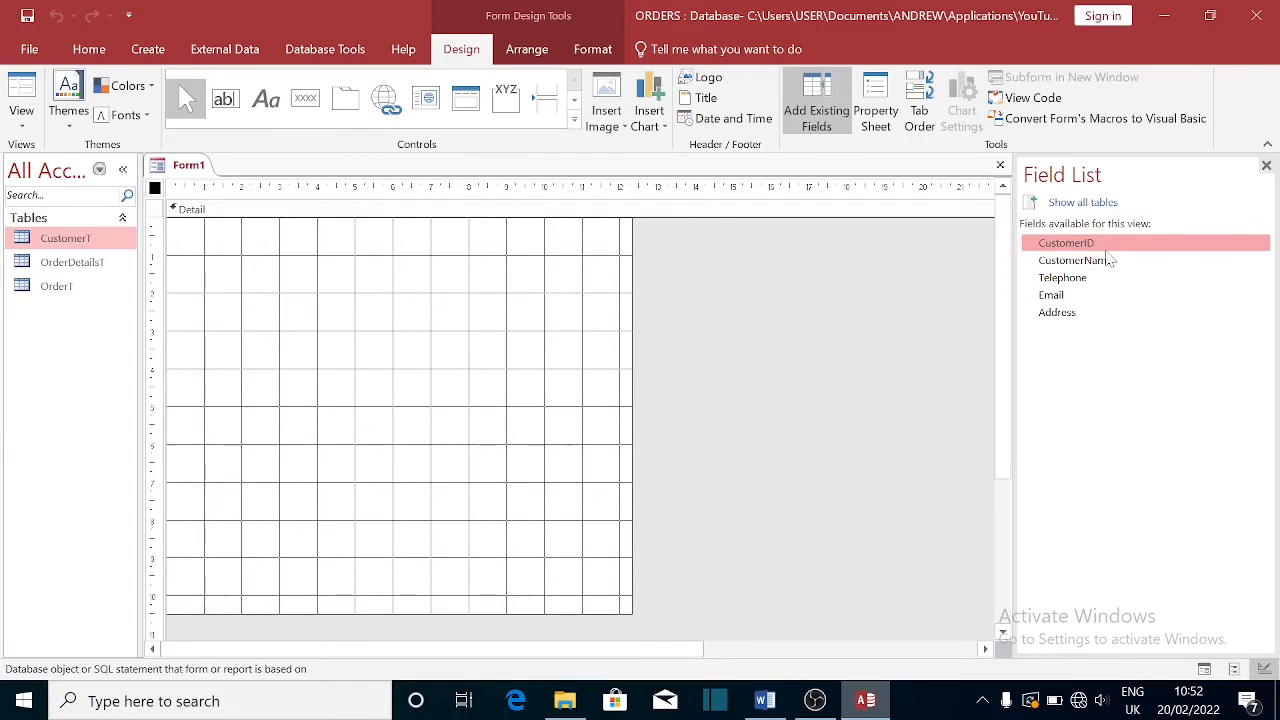
{"action": "key", "text": "shift+Down"}
{"action": "key", "text": "shift+Down"}
{"action": "key", "text": "shift+Down"}
{"action": "key", "text": "shift+Down"}
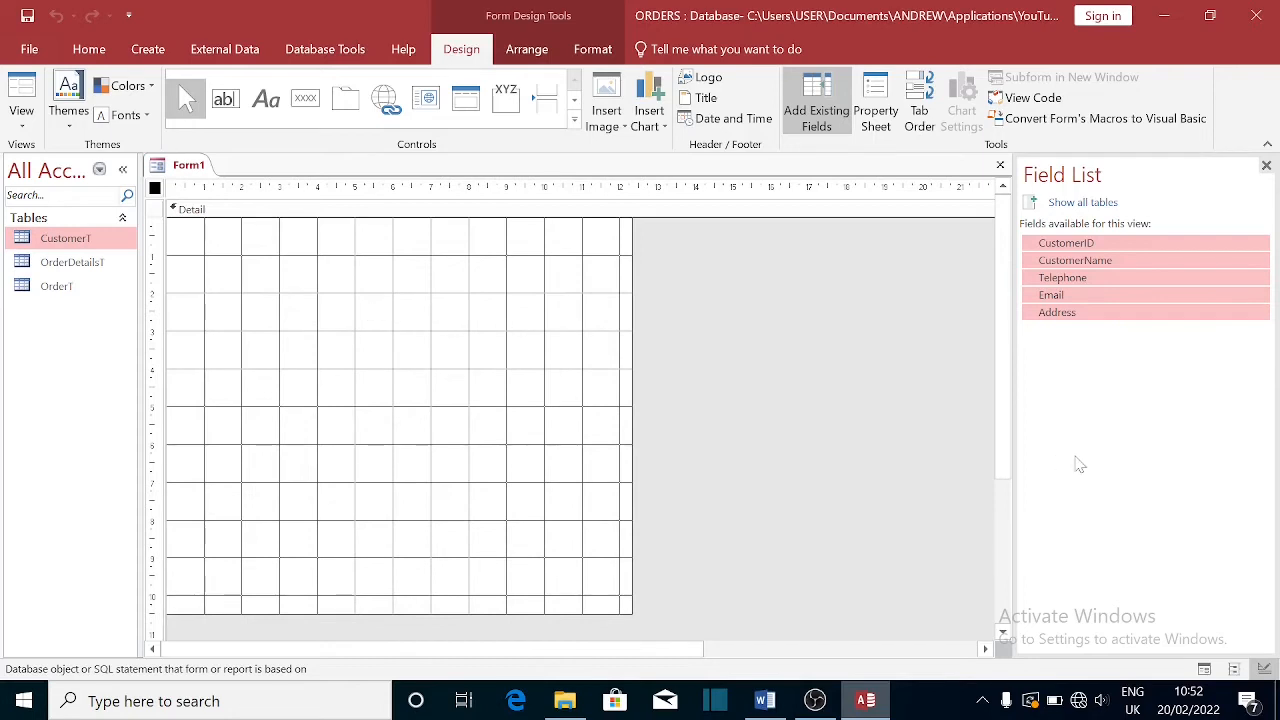
{"action": "left_click_drag", "start_coordinate": [1146, 278], "coordinate": [255, 290]}
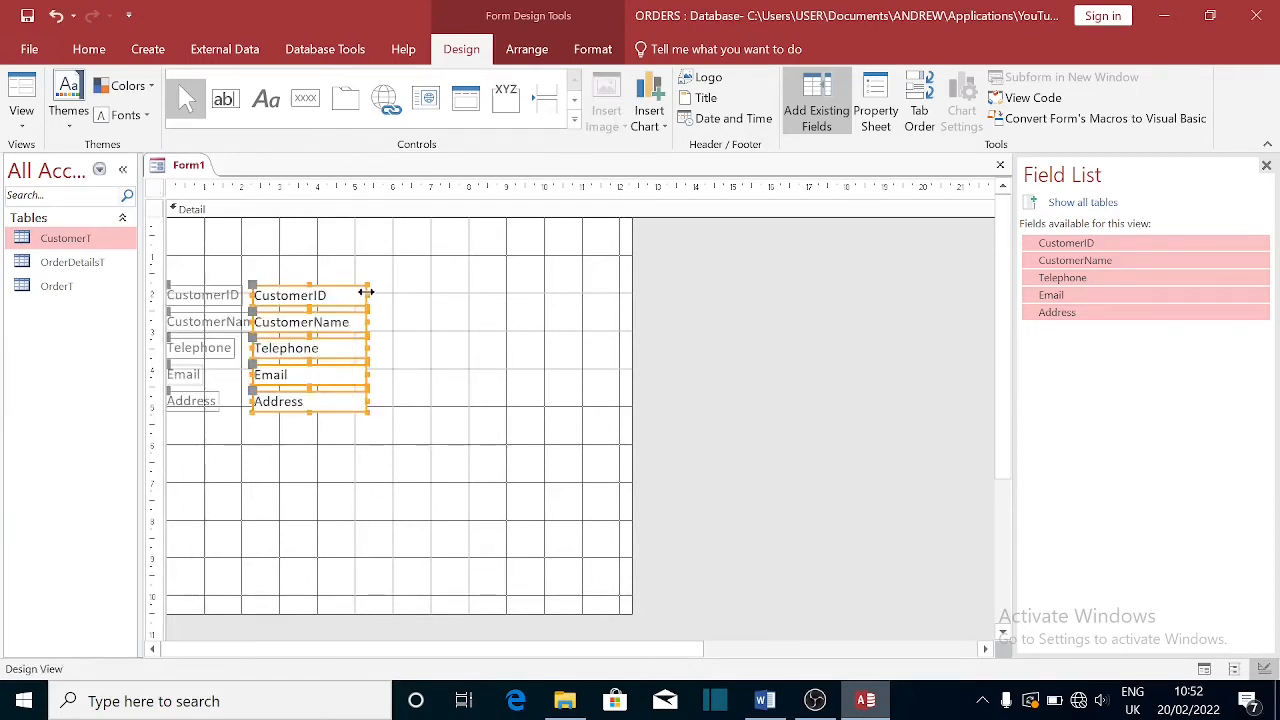
{"action": "left_click_drag", "start_coordinate": [368, 295], "coordinate": [557, 287]}
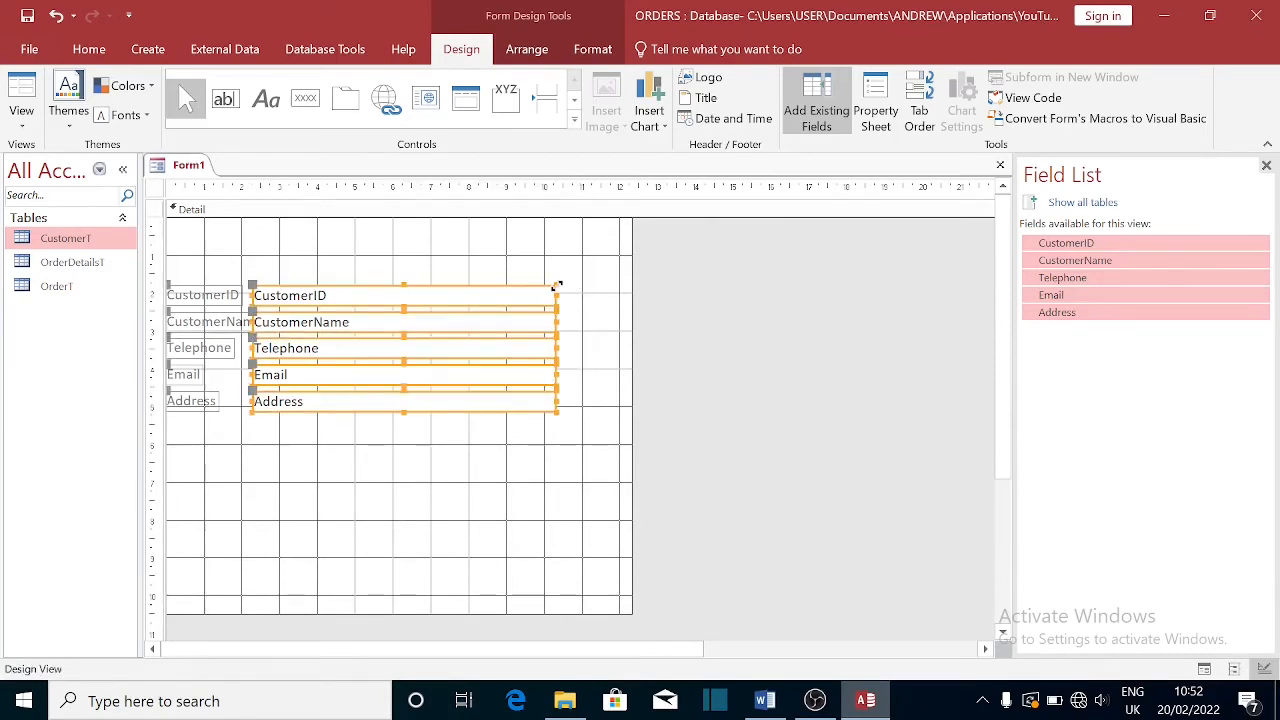
{"action": "left_click", "coordinate": [312, 260]}
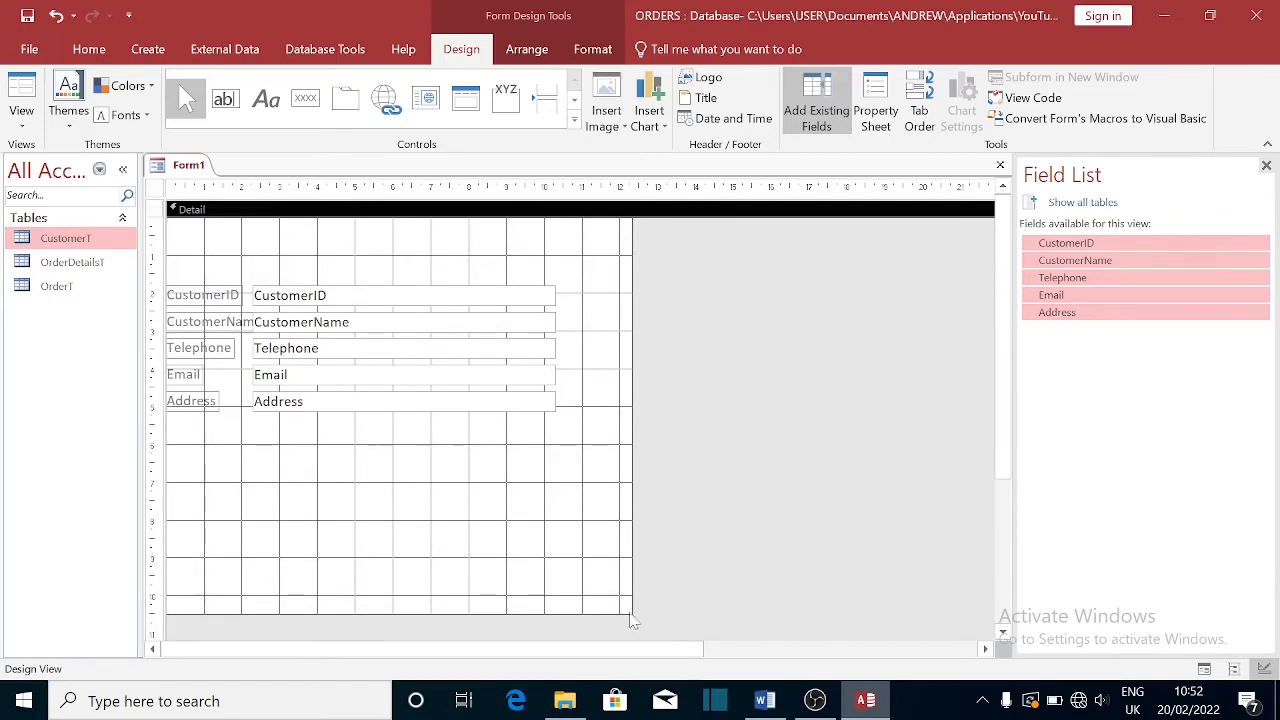
{"action": "left_click_drag", "start_coordinate": [632, 615], "coordinate": [596, 497]}
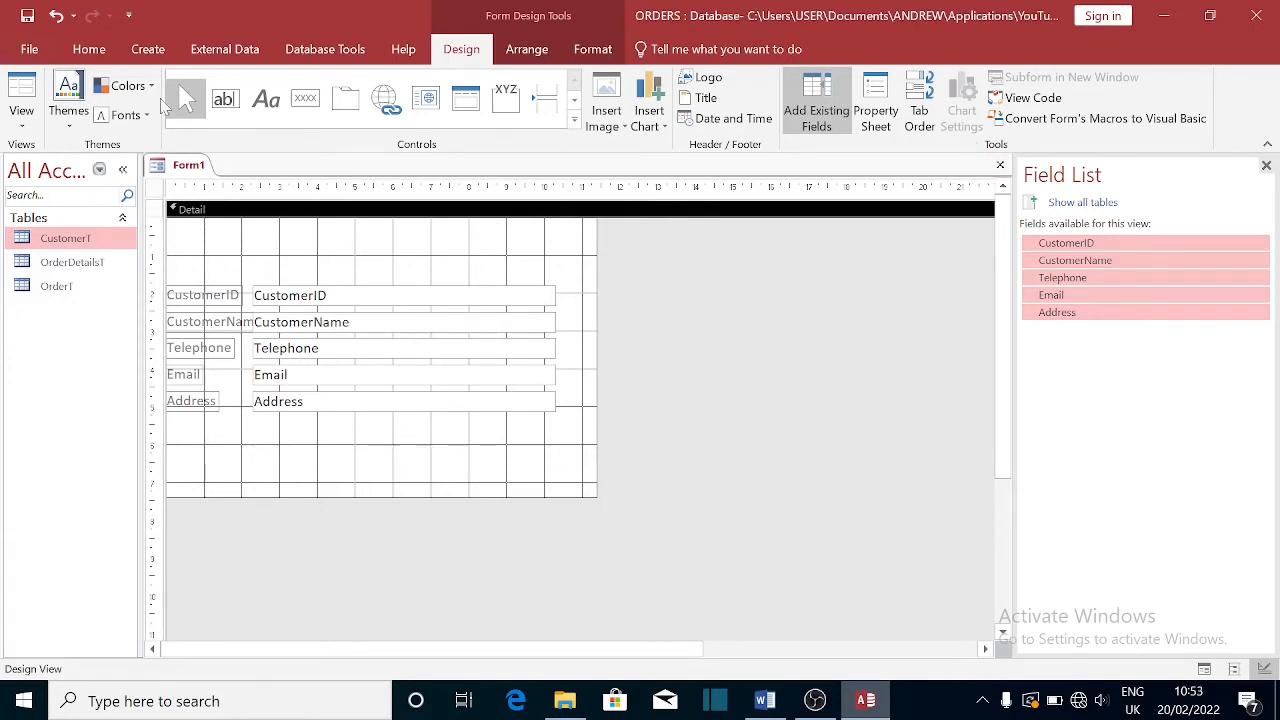
- Add a 'Customers' heading label at the form's top-left
{"action": "left_click", "coordinate": [263, 101]}
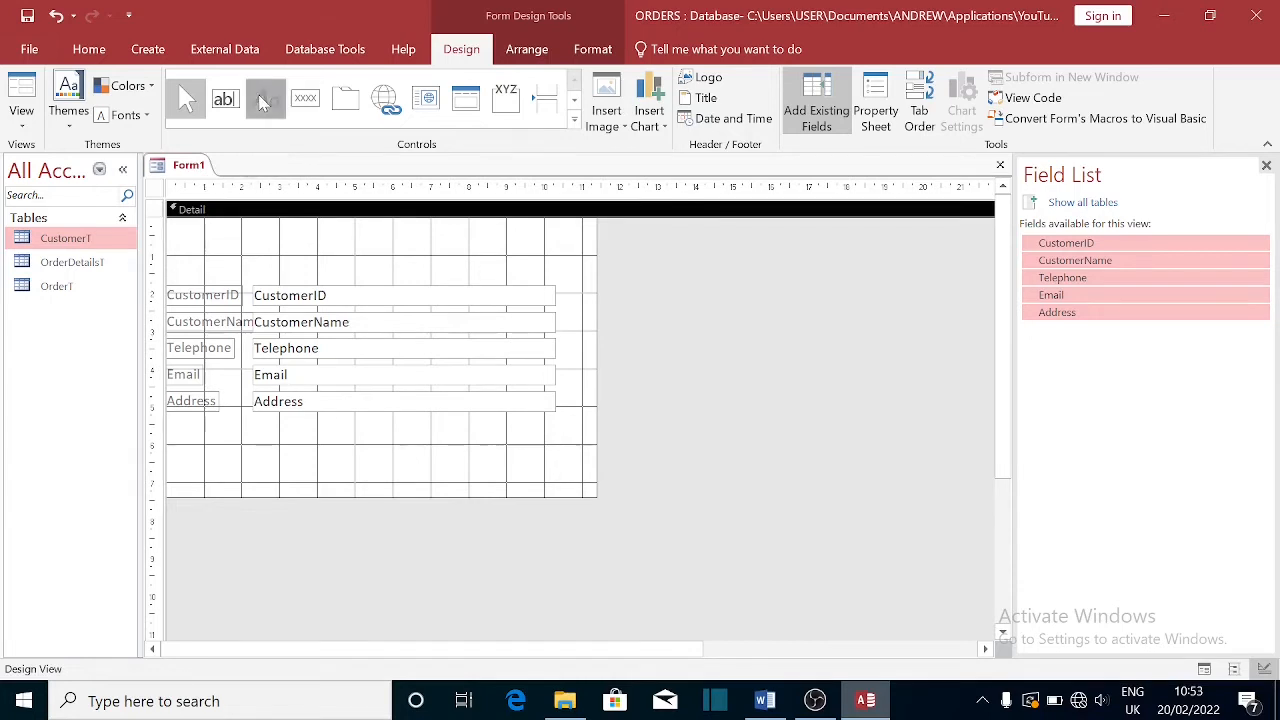
{"action": "left_click", "coordinate": [206, 241]}
{"action": "key", "text": "Caps_Lock"}
{"action": "type", "text": "C"}
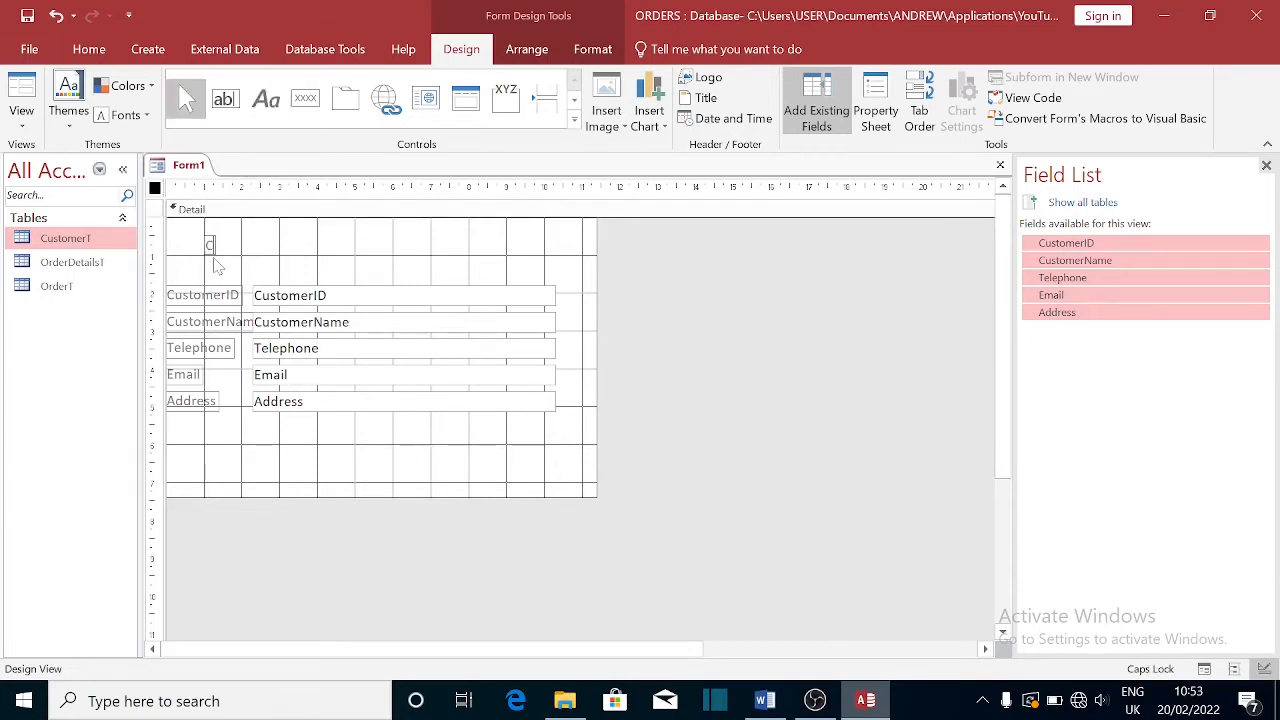
{"action": "key", "text": "Caps_Lock"}
{"action": "type", "text": "ustomers"}
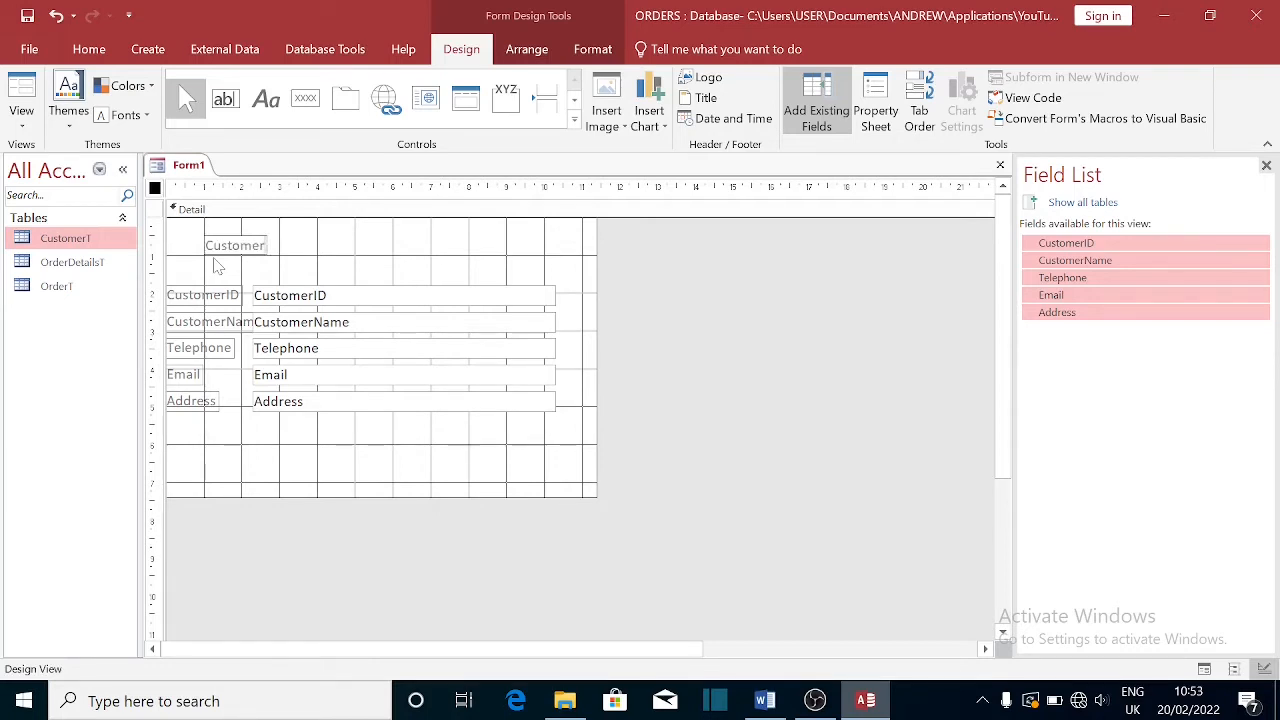
{"action": "left_click", "coordinate": [291, 262]}
{"action": "left_click", "coordinate": [243, 245]}
{"action": "left_click_drag", "start_coordinate": [243, 245], "coordinate": [318, 257]}
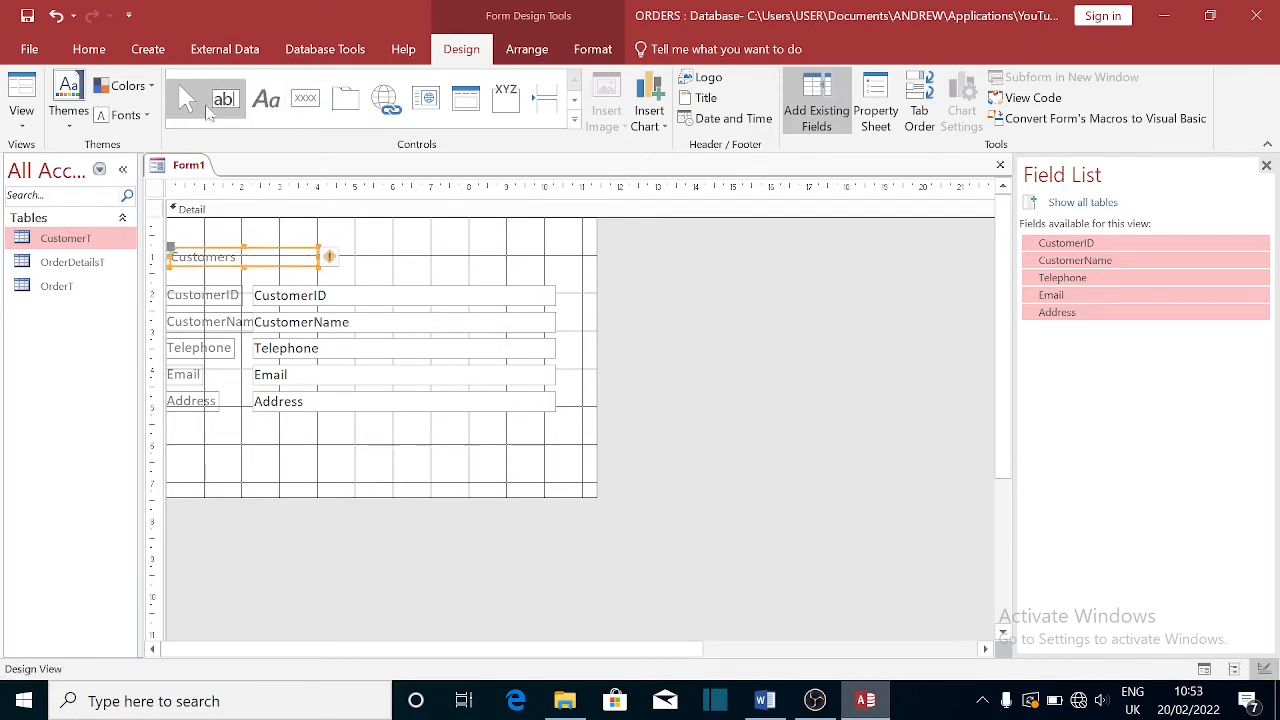
- Set the Customers label to 16-point font and enlarge it to fit
{"action": "left_click", "coordinate": [89, 50]}
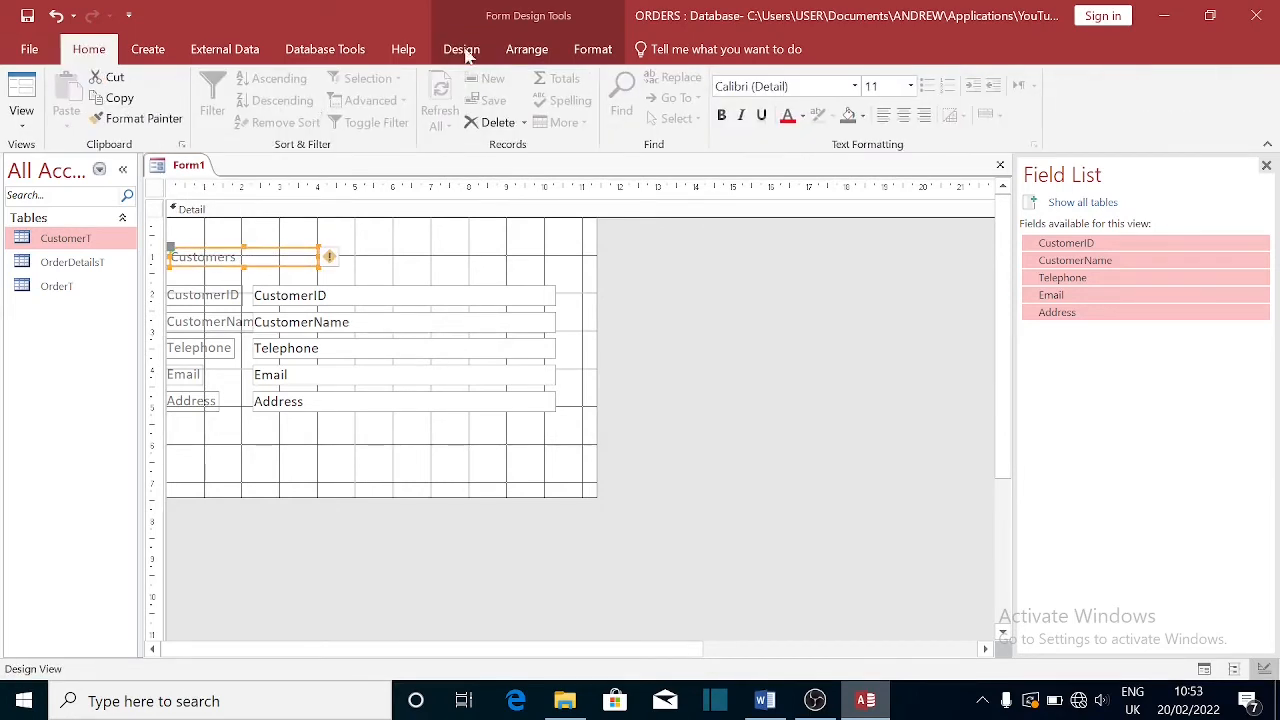
{"action": "left_click", "coordinate": [911, 87]}
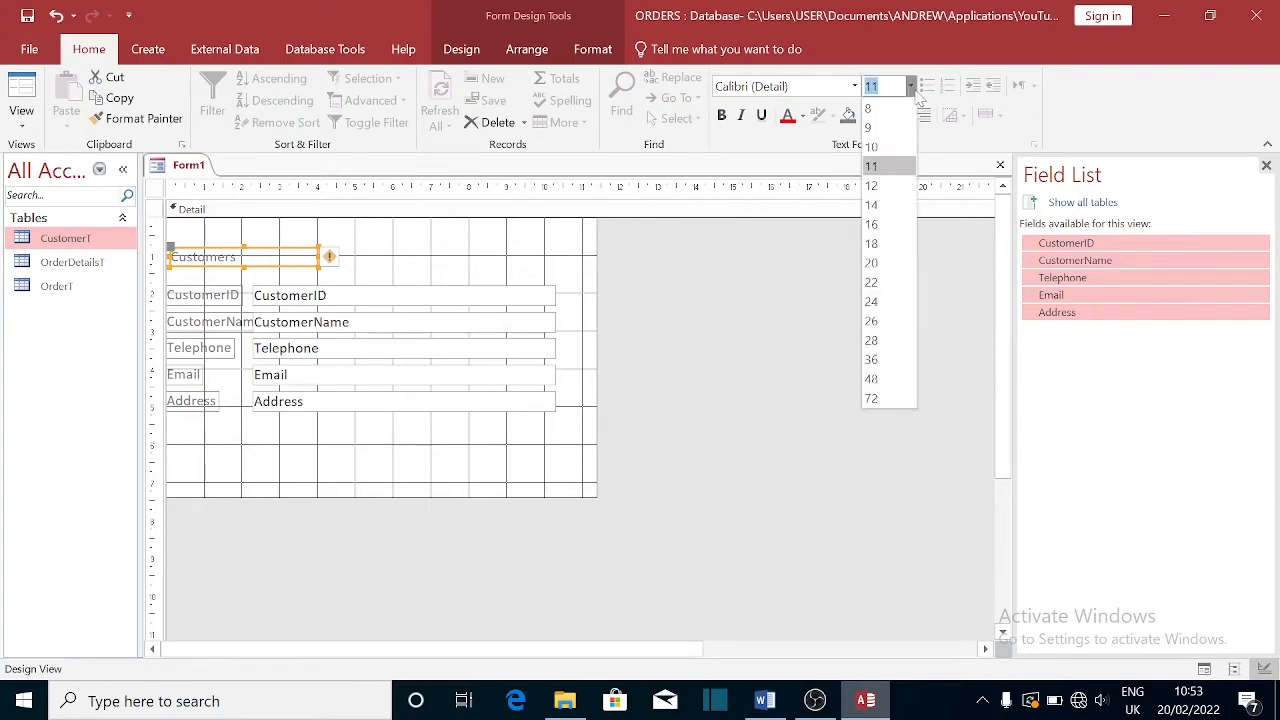
{"action": "left_click", "coordinate": [871, 224]}
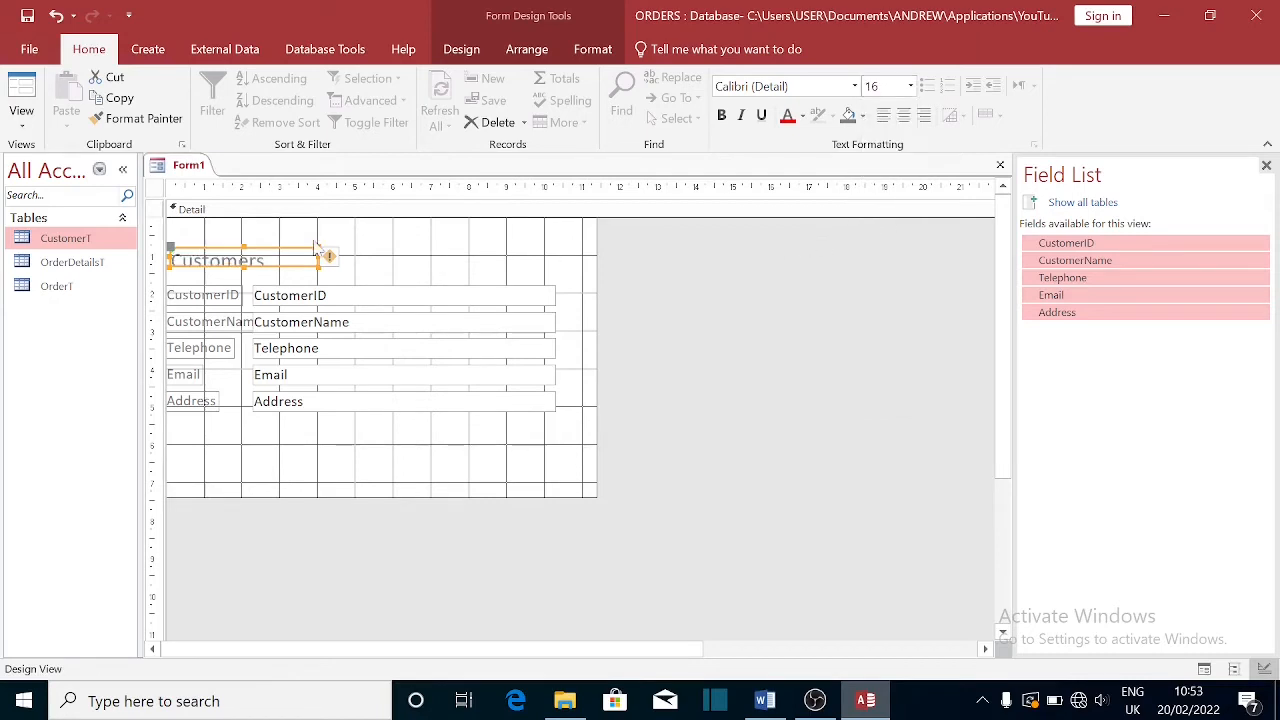
{"action": "left_click_drag", "start_coordinate": [315, 248], "coordinate": [358, 226]}
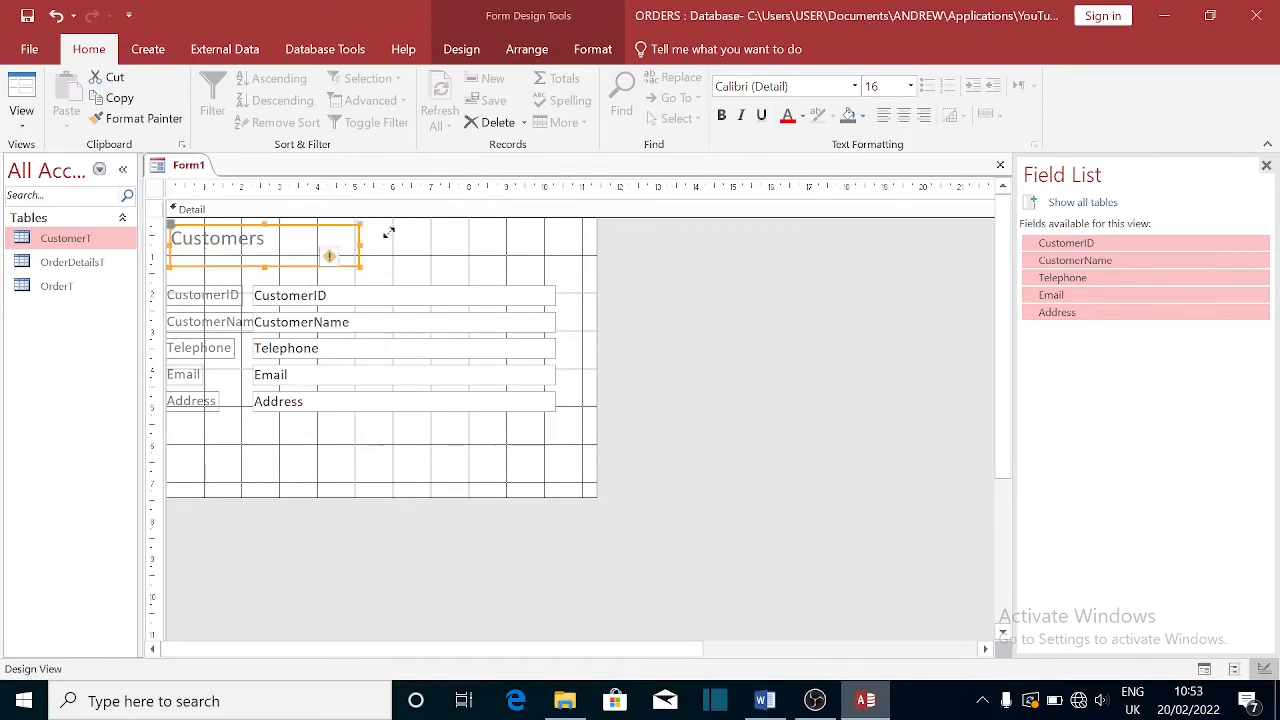
- Save Form1 as CustomerF and open it in Form View
{"action": "left_click", "coordinate": [1000, 164]}
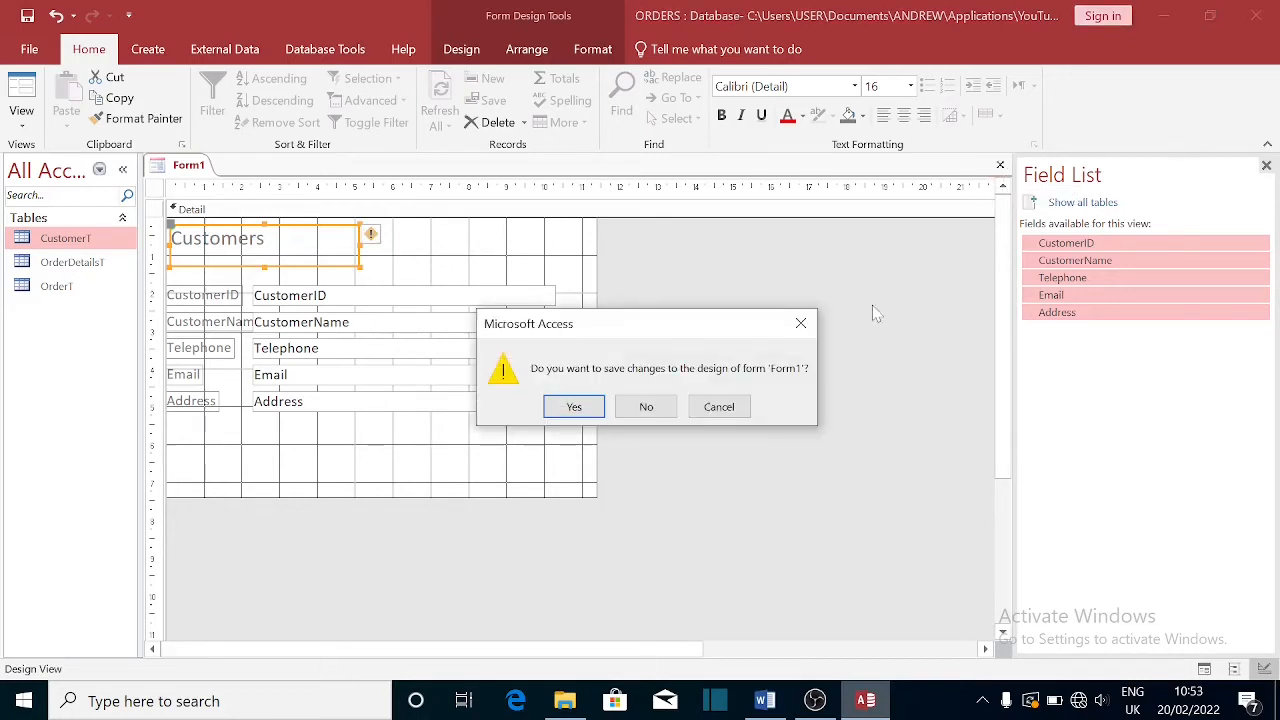
{"action": "left_click", "coordinate": [575, 407]}
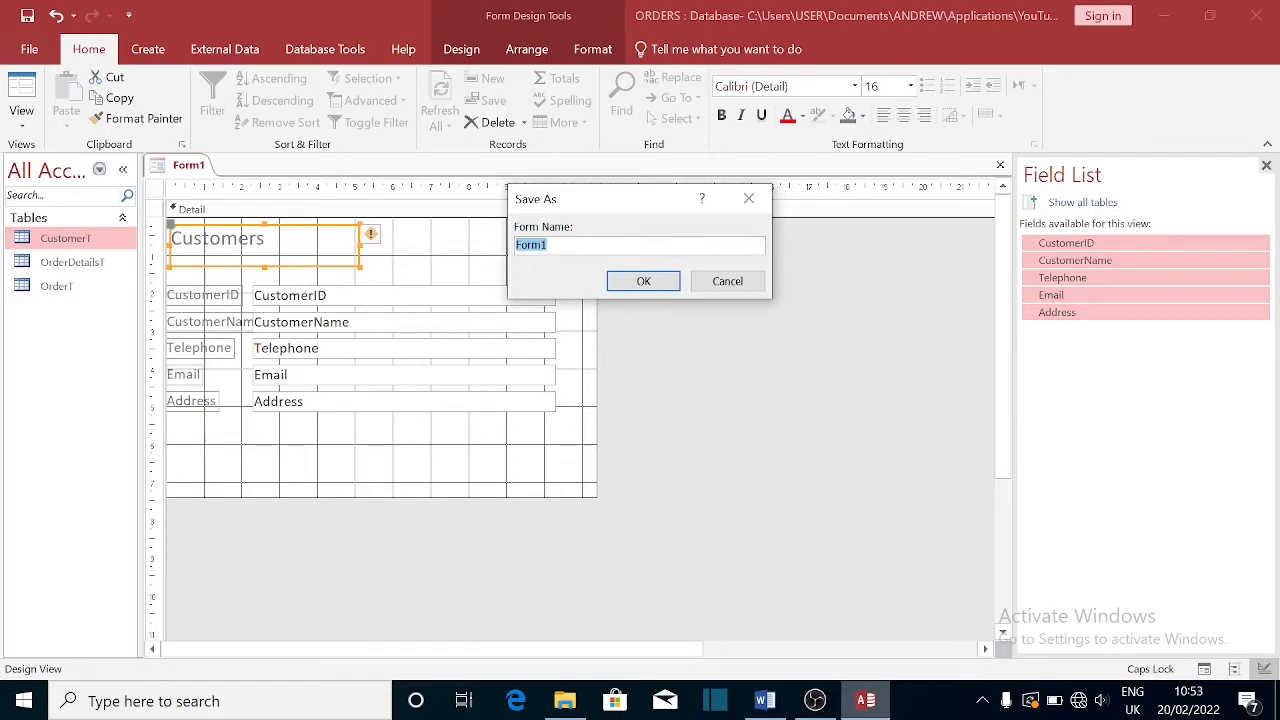
{"action": "type", "text": "CustomerF"}
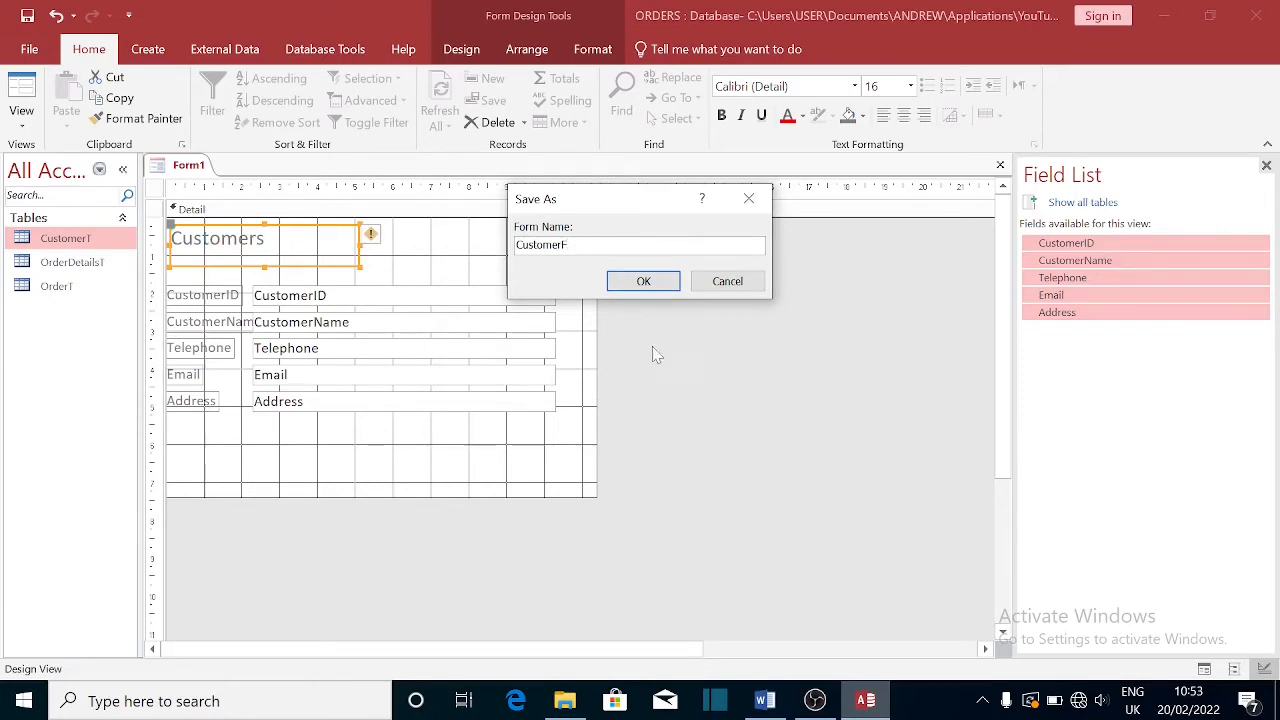
{"action": "left_click", "coordinate": [643, 282]}
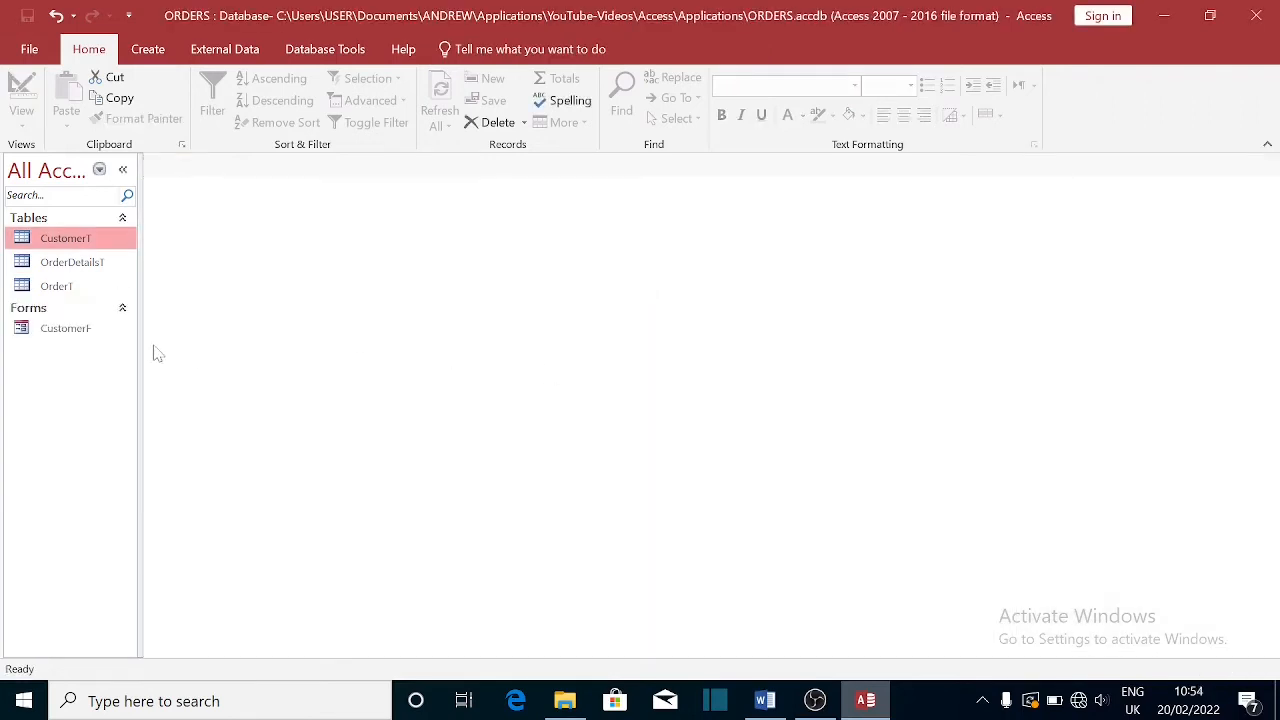
{"action": "double_click", "coordinate": [70, 333]}
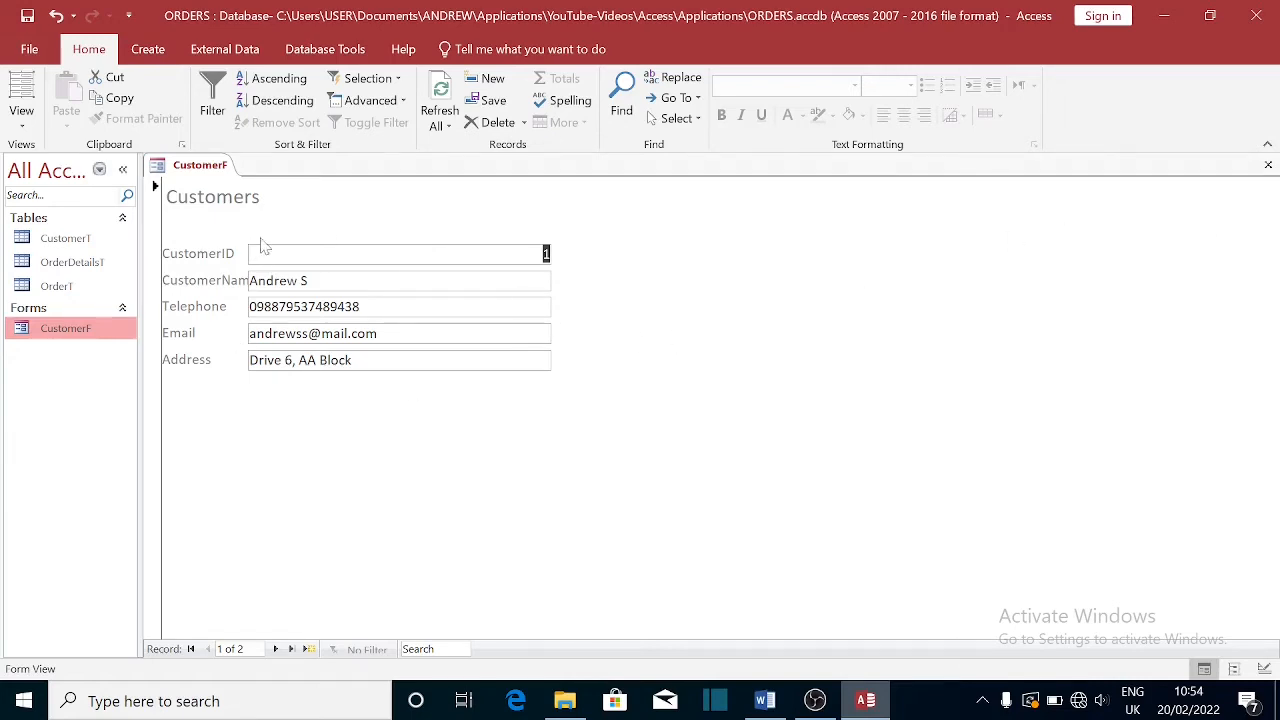
- Switch CustomerF to Design View and change the CustomerID caption to 'Customer ID'
{"action": "right_click", "coordinate": [209, 175]}
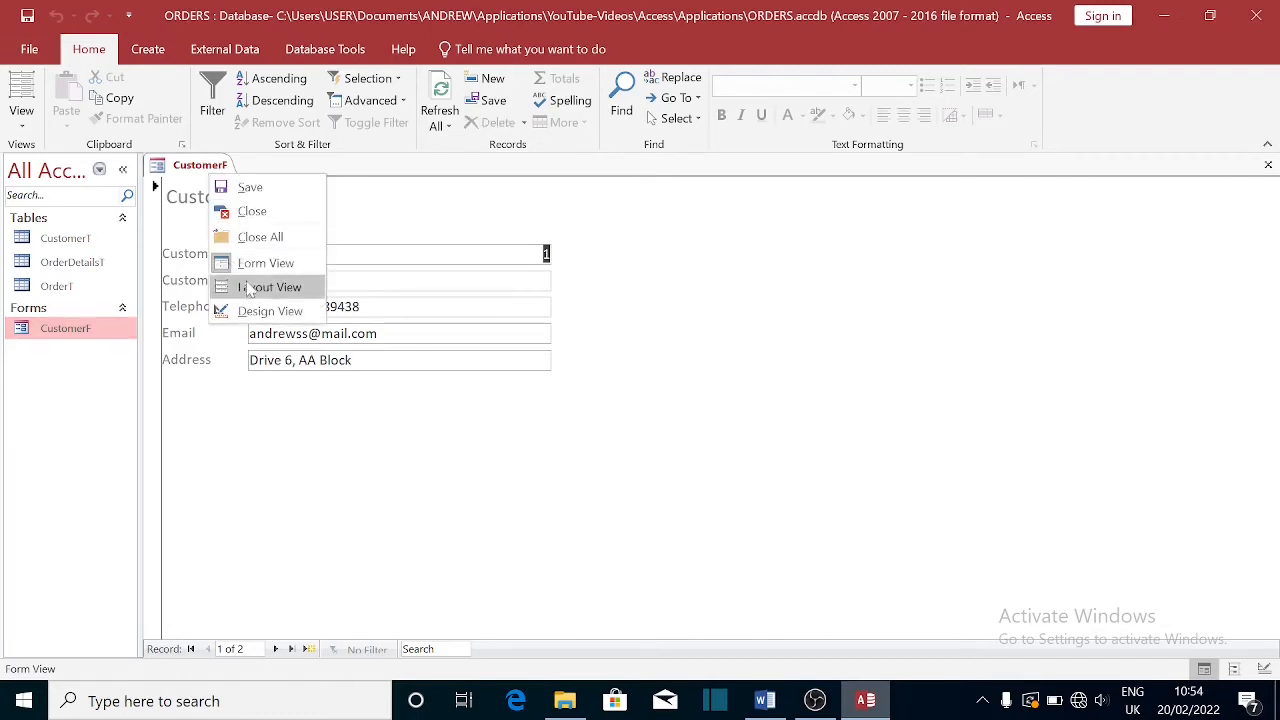
{"action": "left_click", "coordinate": [228, 311]}
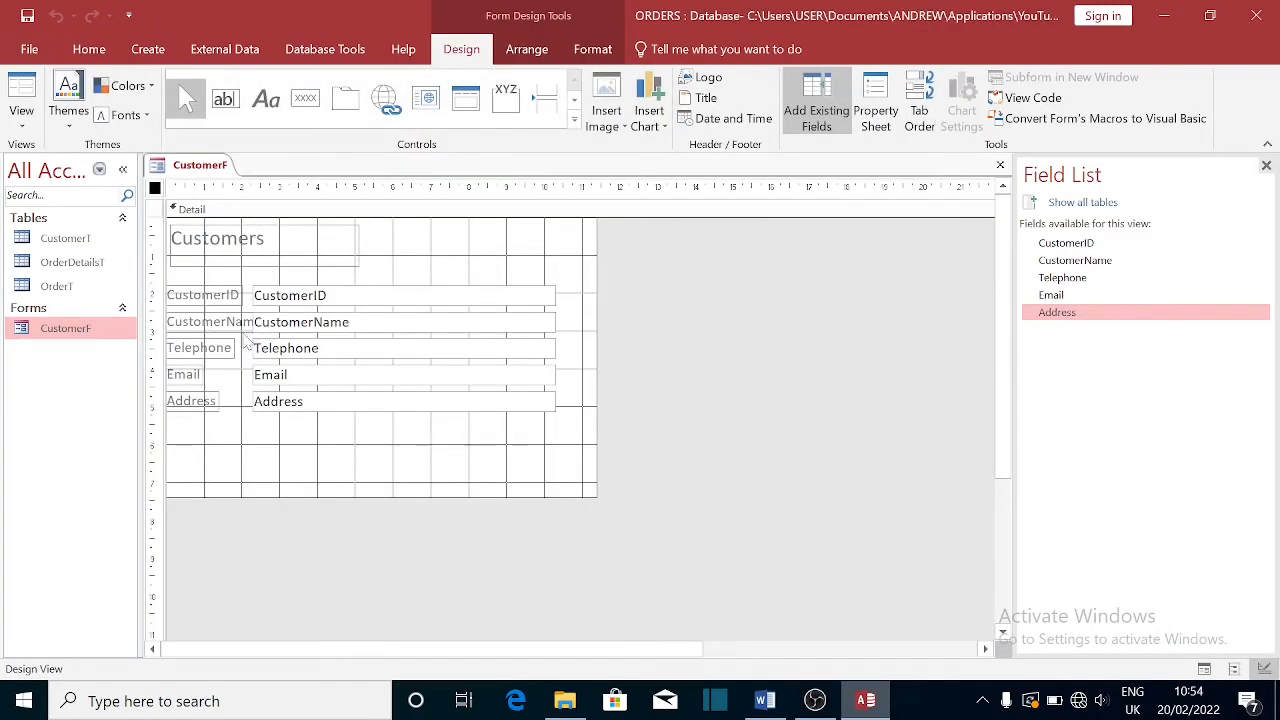
{"action": "left_click", "coordinate": [224, 297]}
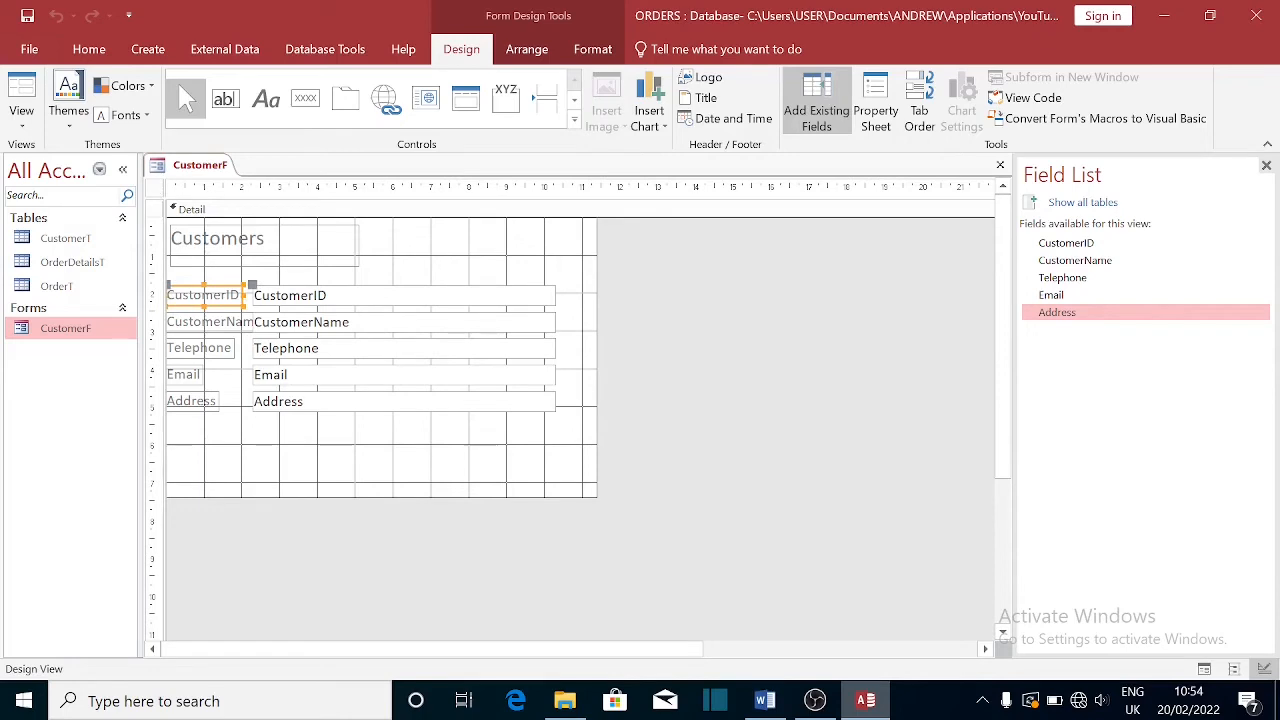
{"action": "left_click", "coordinate": [258, 310]}
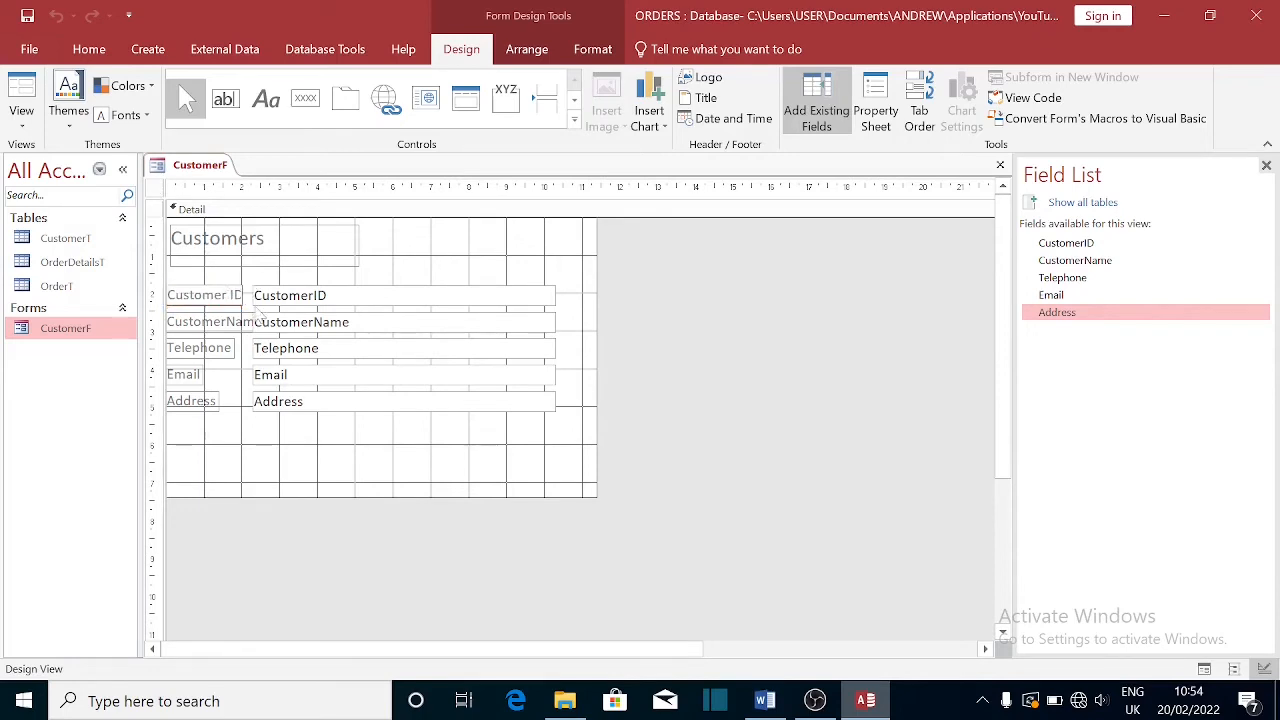
- Shorten the CustomerName caption to 'Custo. Name'
{"action": "left_click", "coordinate": [227, 326]}
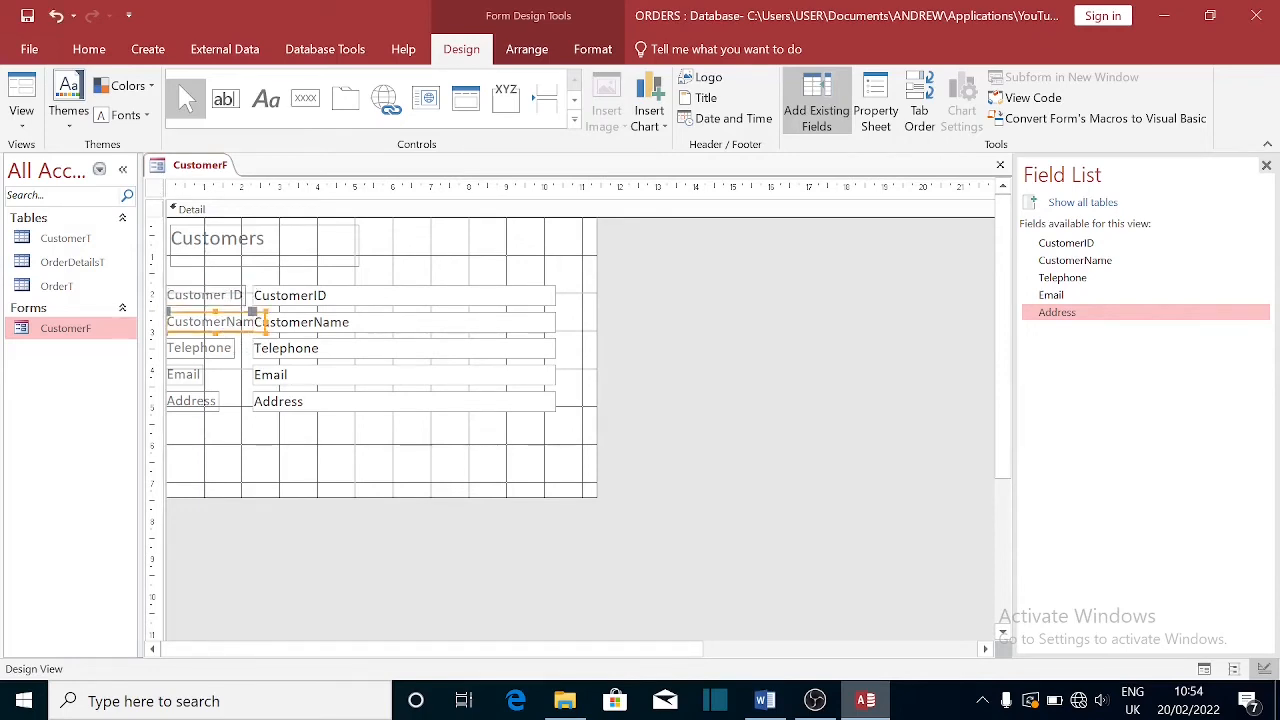
{"action": "left_click", "coordinate": [227, 322]}
{"action": "key", "text": "BackSpace"}
{"action": "key", "text": "BackSpace"}
{"action": "key", "text": "BackSpace"}
{"action": "key", "text": "BackSpace"}
{"action": "key", "text": "BackSpace"}
{"action": "key", "text": "BackSpace"}
{"action": "key", "text": "BackSpace"}
{"action": "key", "text": "BackSpace"}
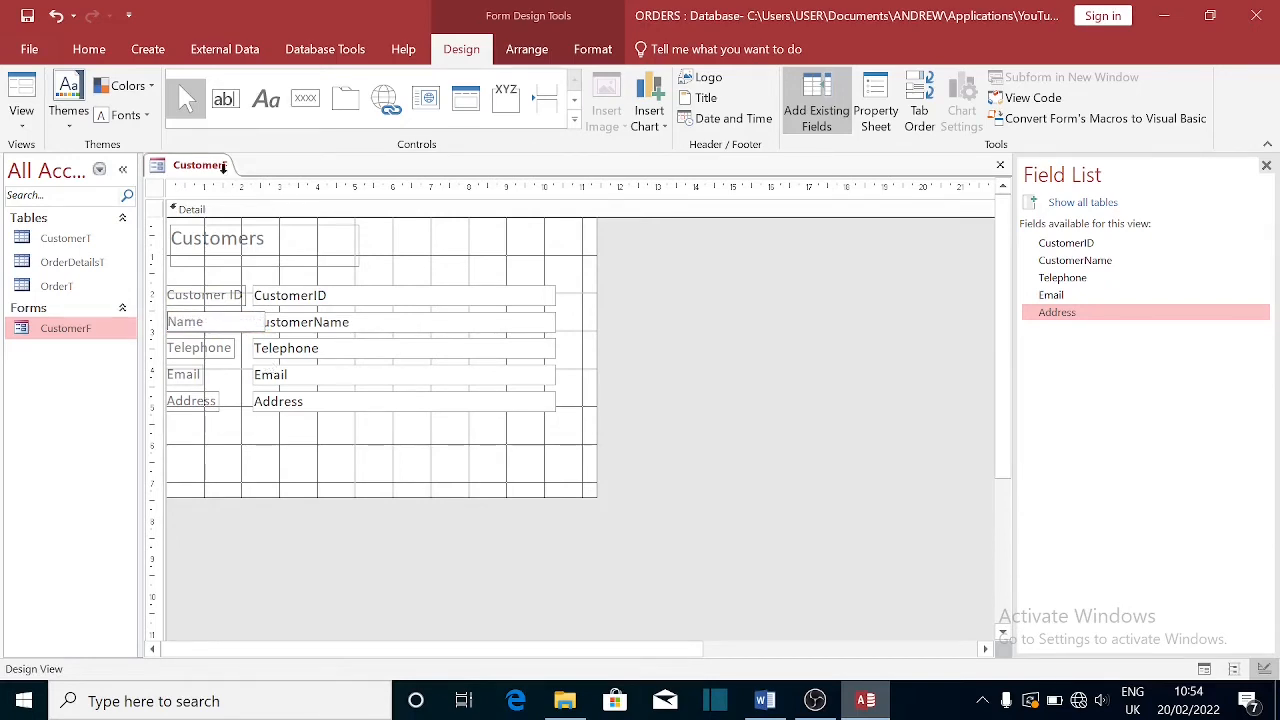
{"action": "left_click", "coordinate": [212, 250]}
{"action": "left_click", "coordinate": [203, 330]}
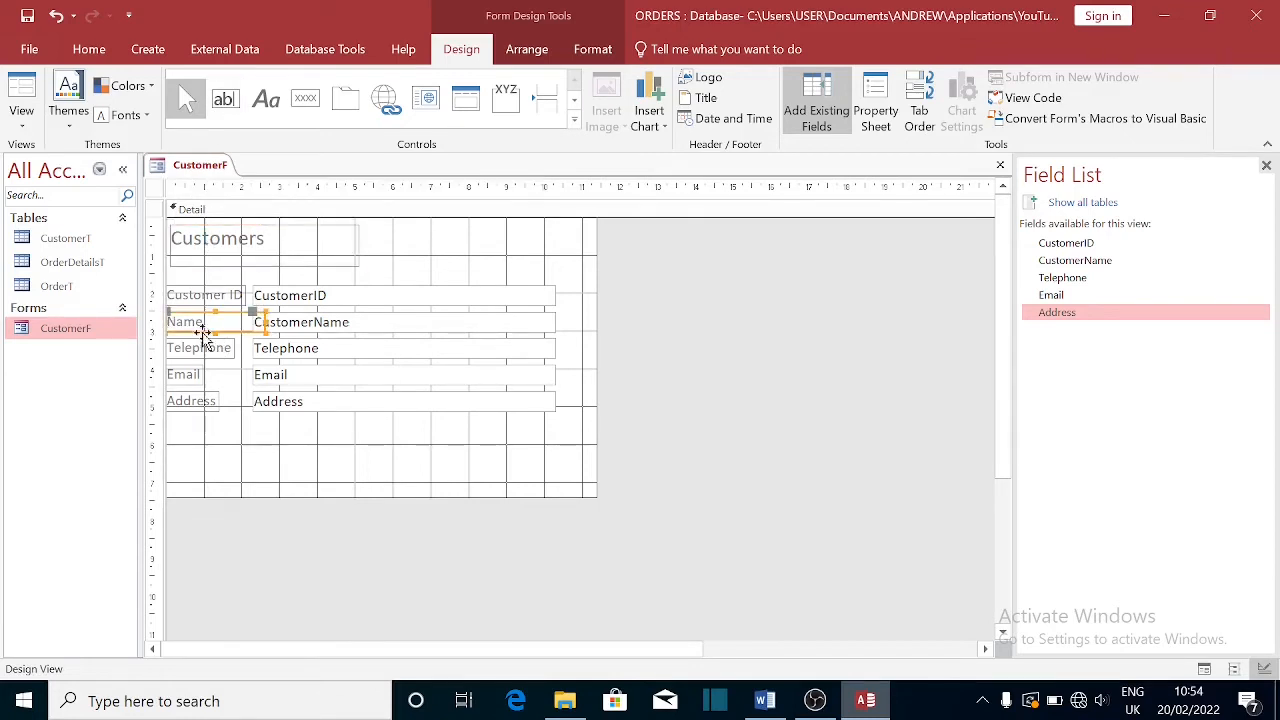
{"action": "left_click", "coordinate": [200, 323]}
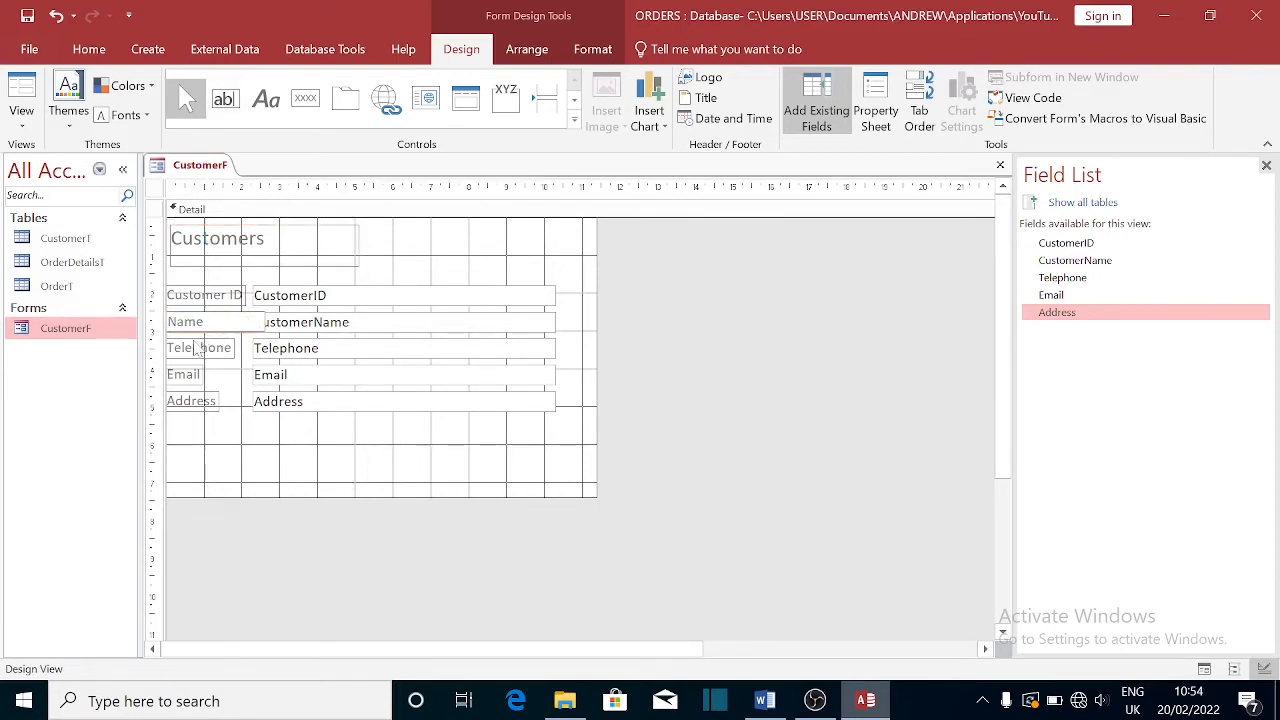
{"action": "type", "text": "Custo."}
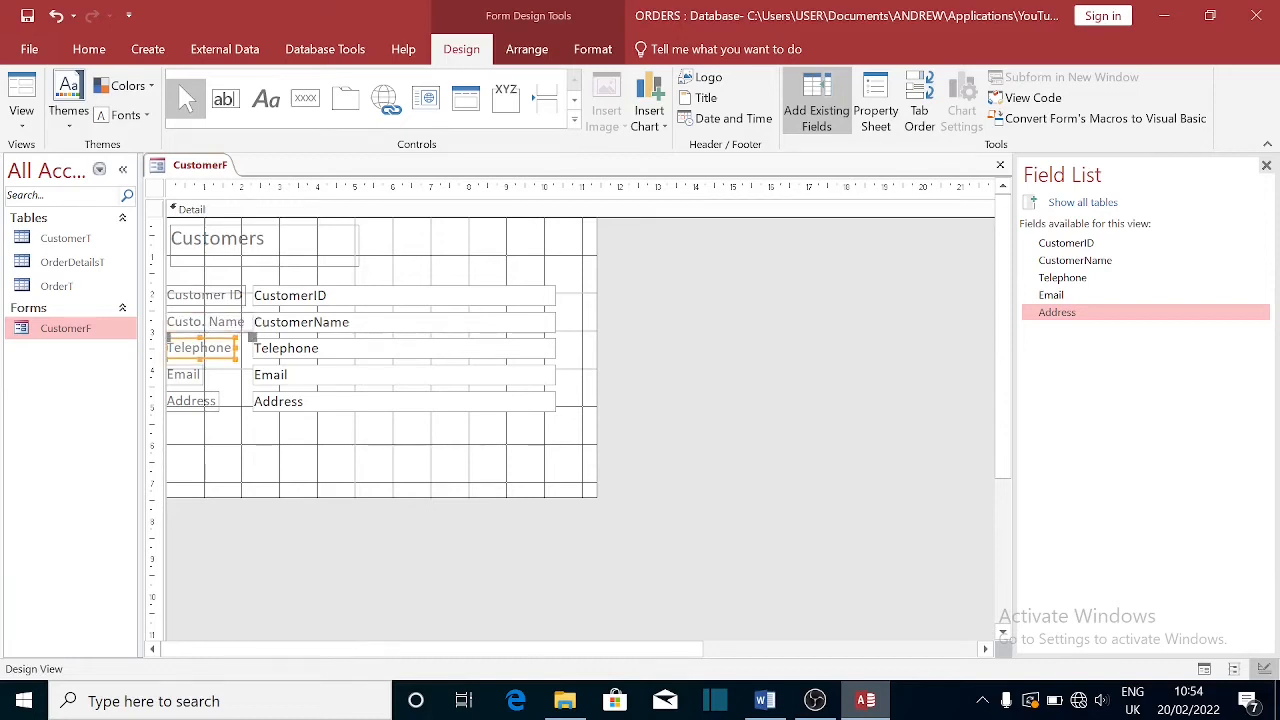
{"action": "left_click", "coordinate": [210, 350]}
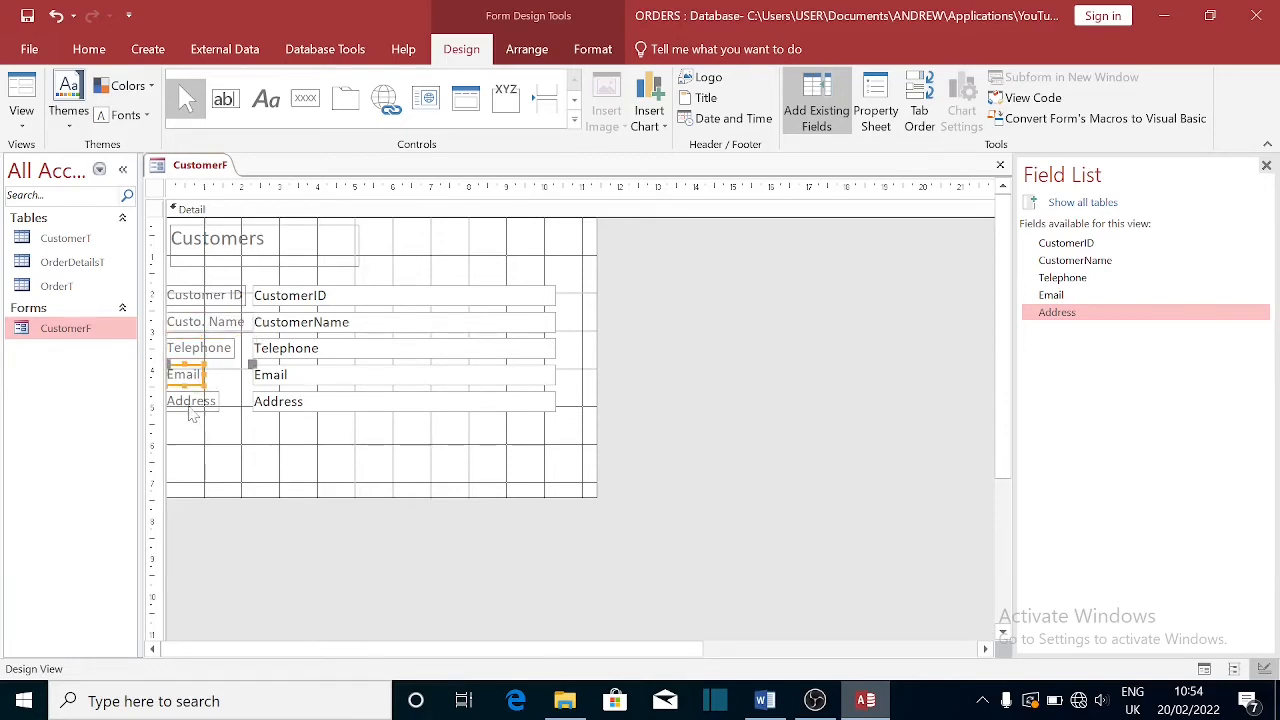
{"action": "left_click", "coordinate": [190, 406]}
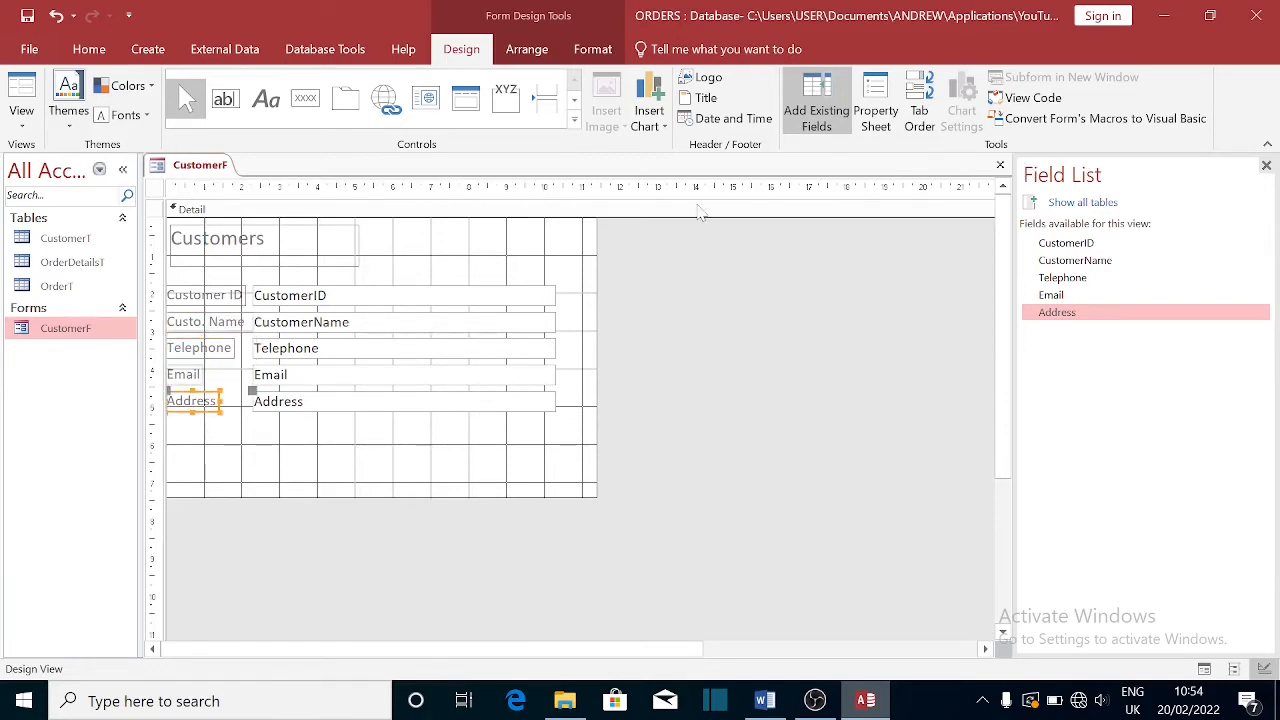
{"action": "left_click", "coordinate": [1000, 165]}
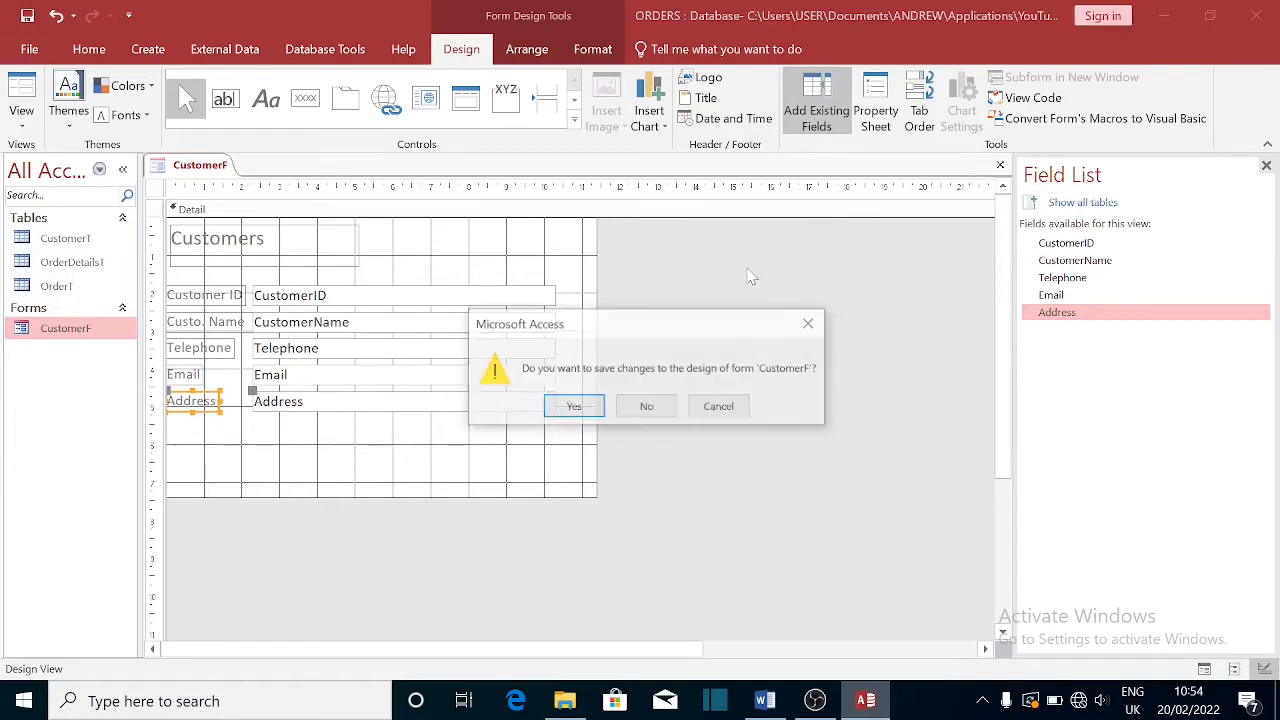
- Keep the design open and try a dark blue fill on the Customers title, then undo it
{"action": "left_click", "coordinate": [719, 407]}
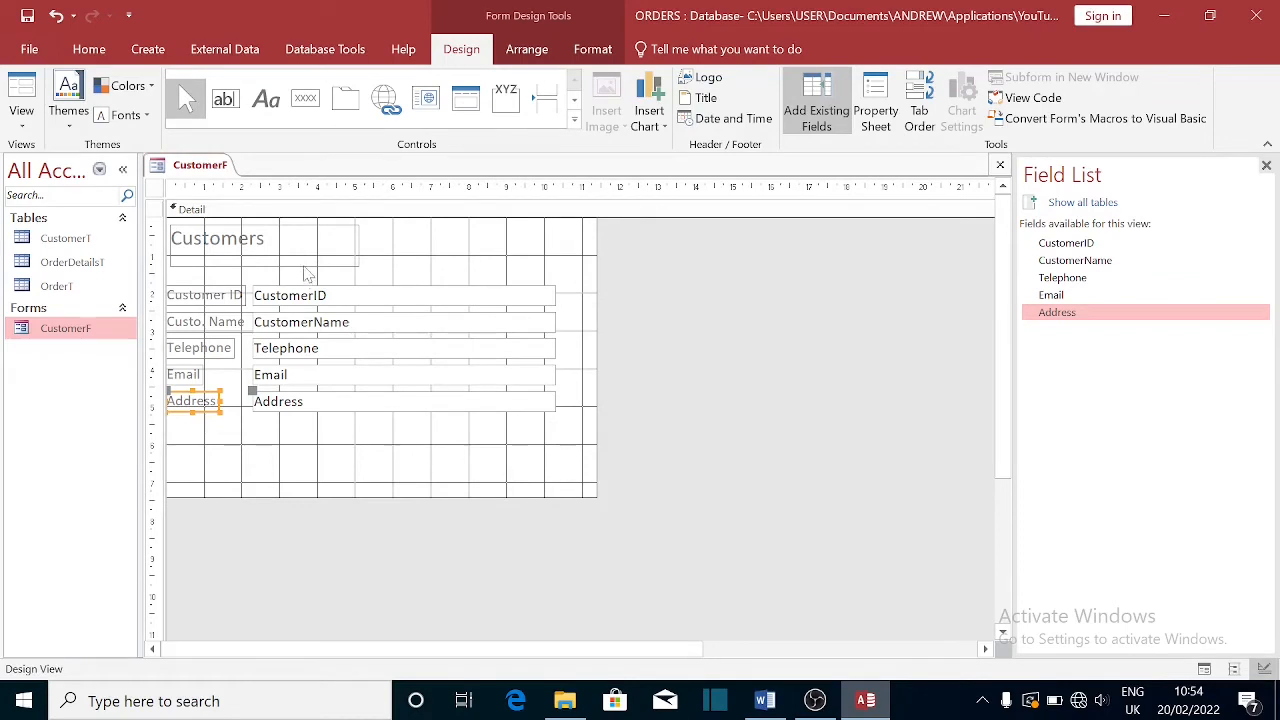
{"action": "left_click", "coordinate": [308, 262]}
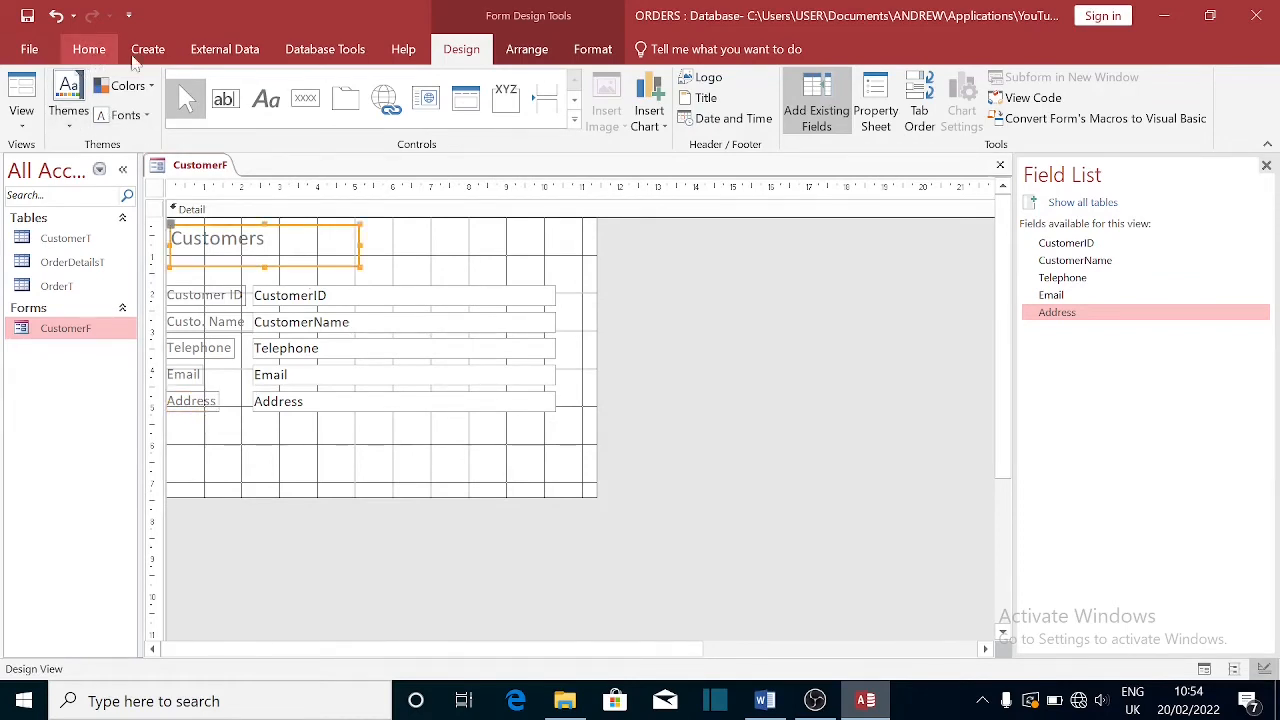
{"action": "left_click", "coordinate": [94, 50]}
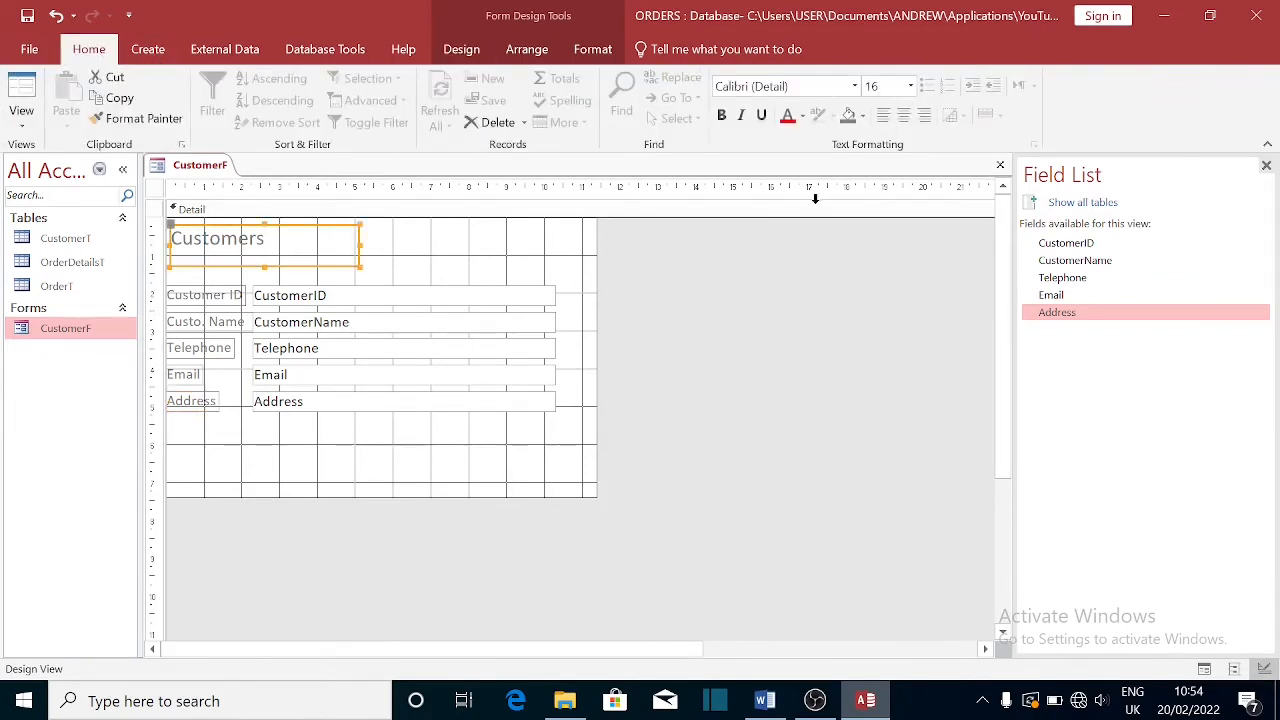
{"action": "left_click", "coordinate": [863, 116]}
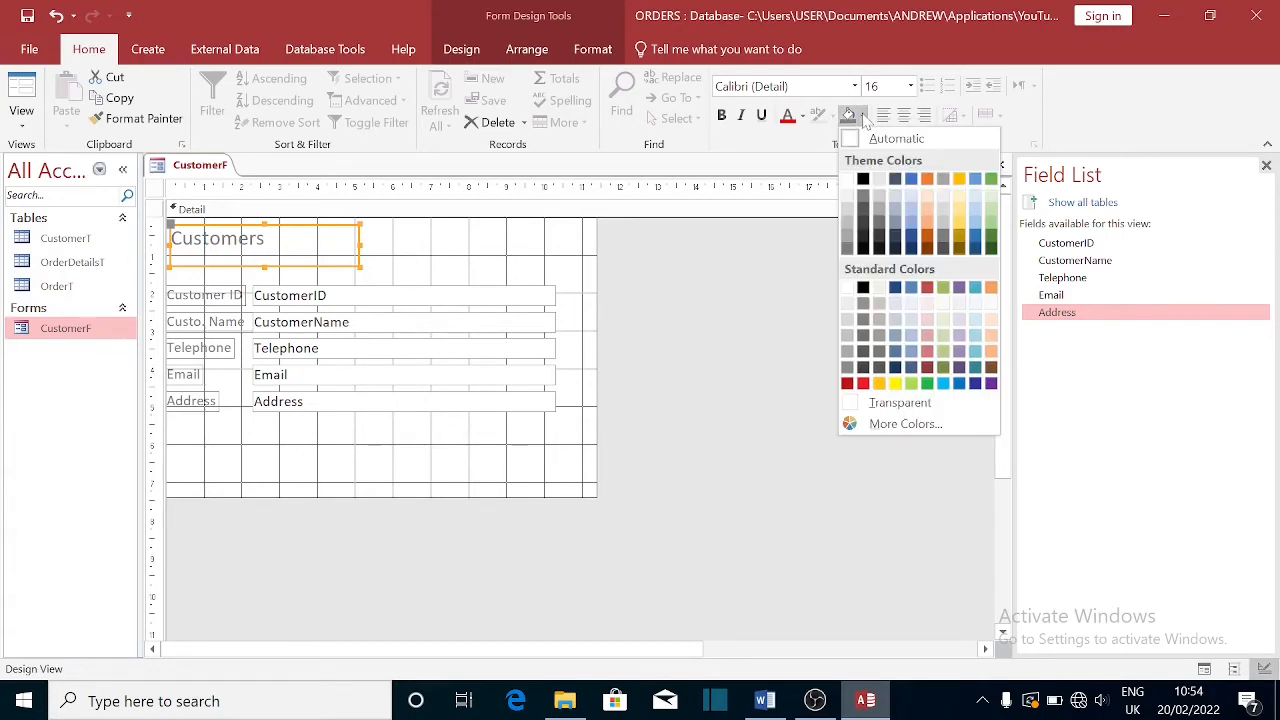
{"action": "left_click", "coordinate": [975, 384]}
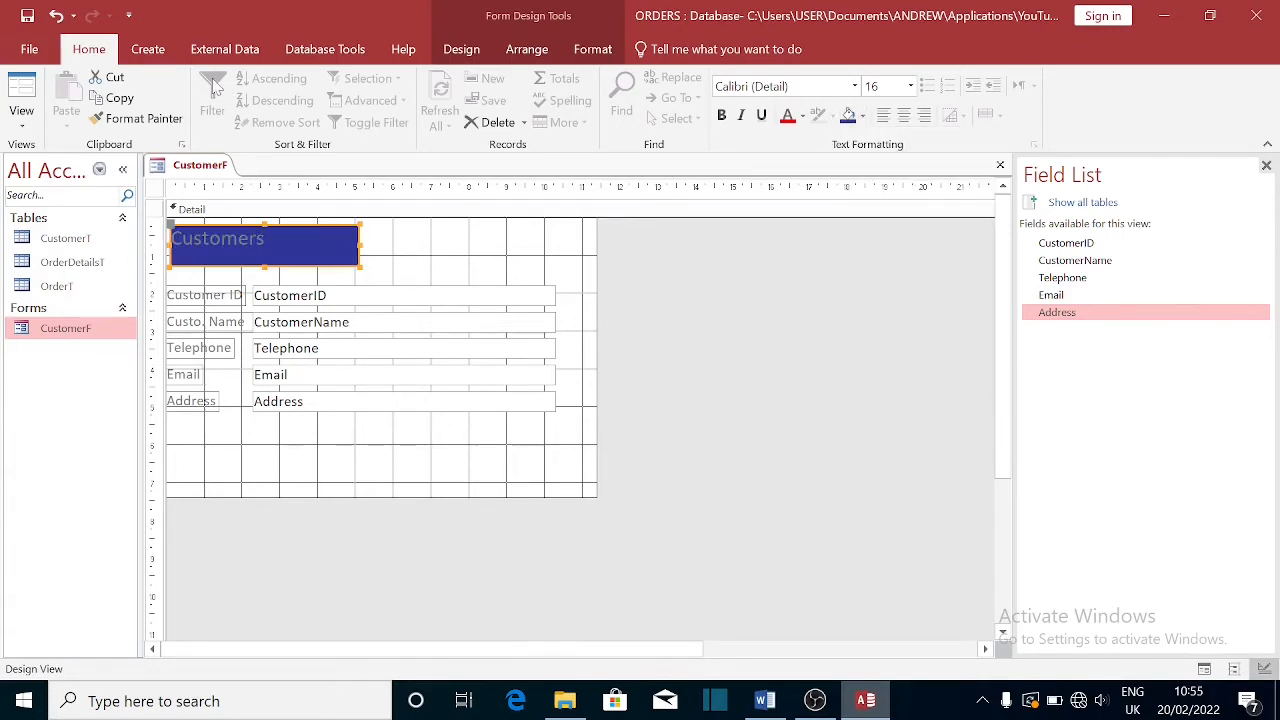
{"action": "left_click", "coordinate": [56, 15]}
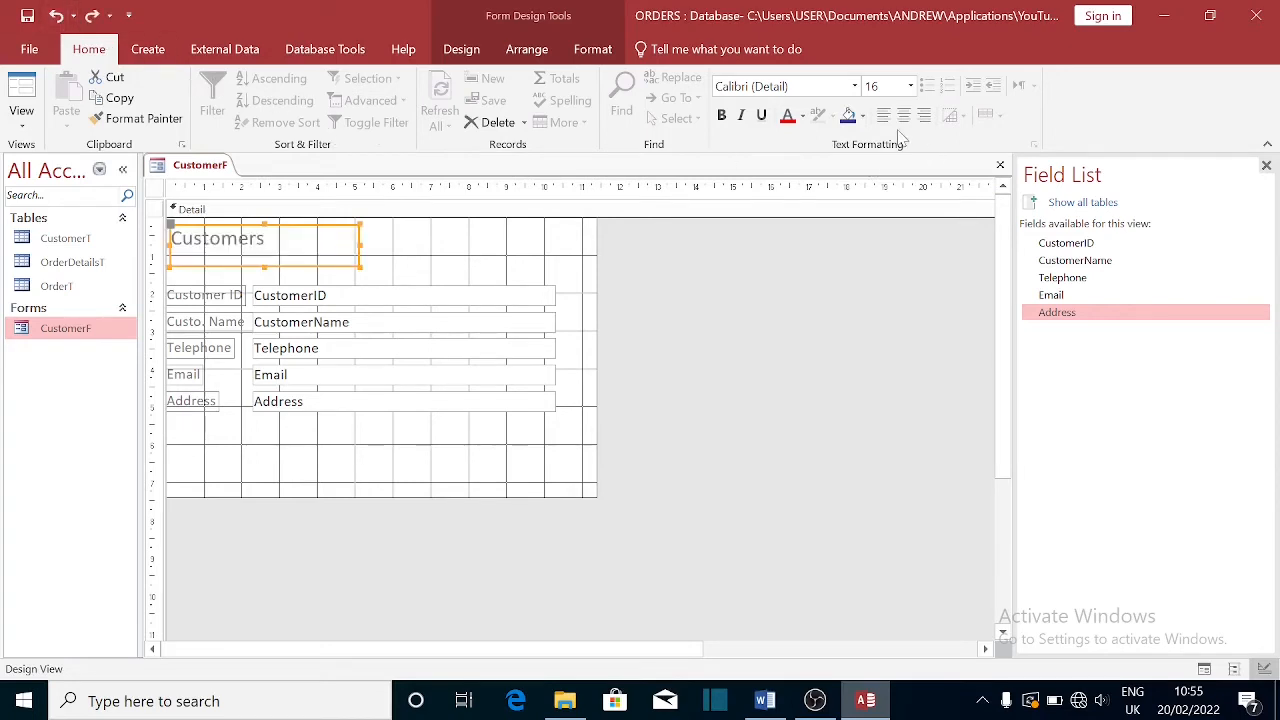
- Make the Customers title text bold dark blue and save the form design
{"action": "left_click", "coordinate": [802, 116]}
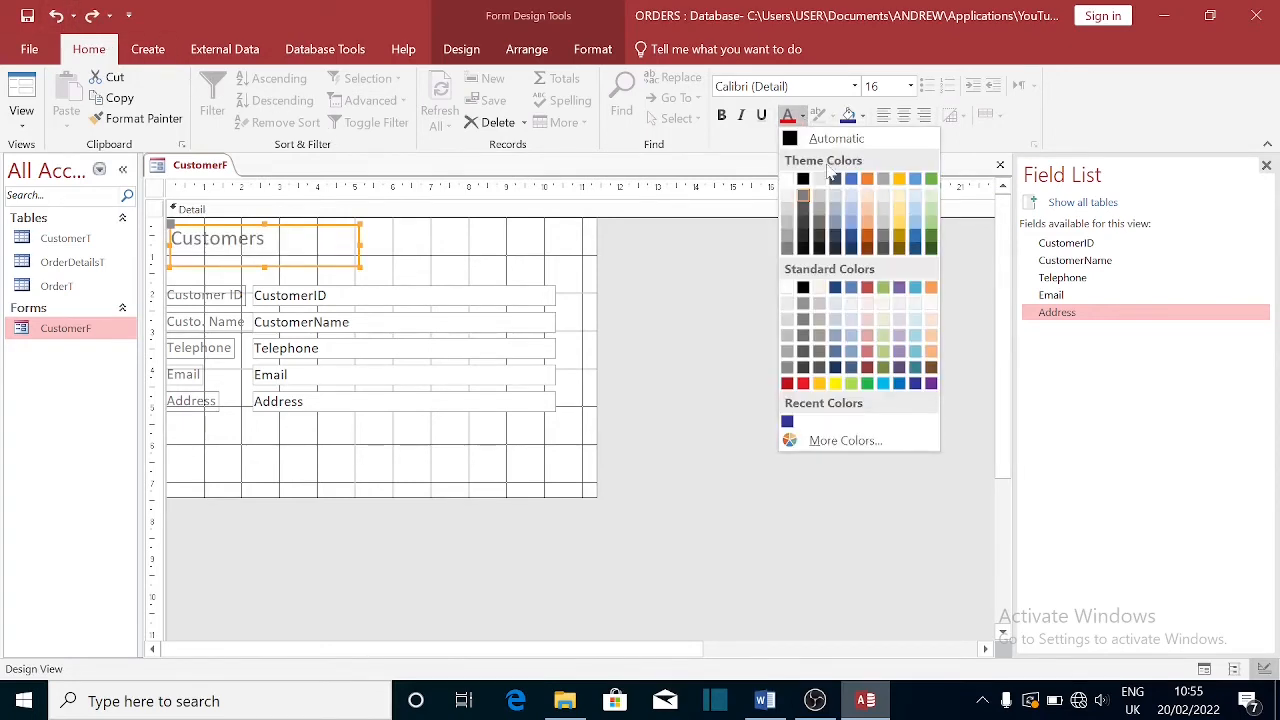
{"action": "right_click", "coordinate": [818, 394]}
{"action": "left_click", "coordinate": [787, 421]}
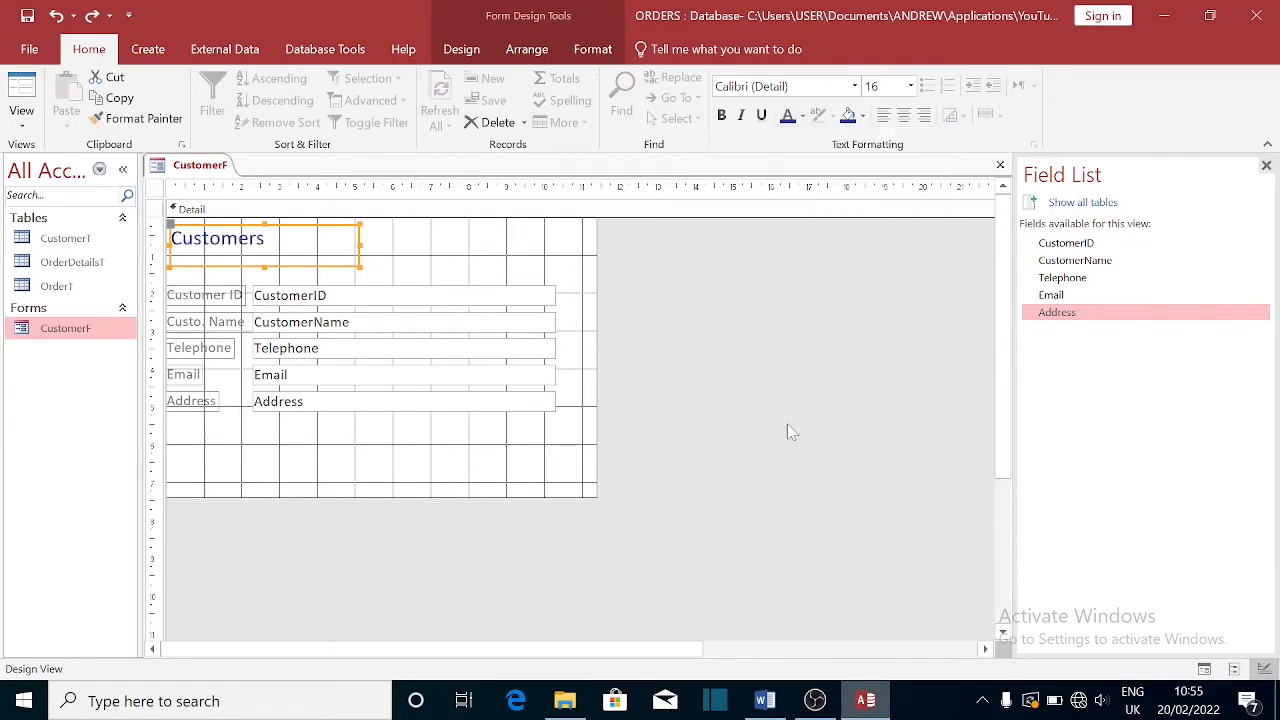
{"action": "key", "text": "ctrl+b"}
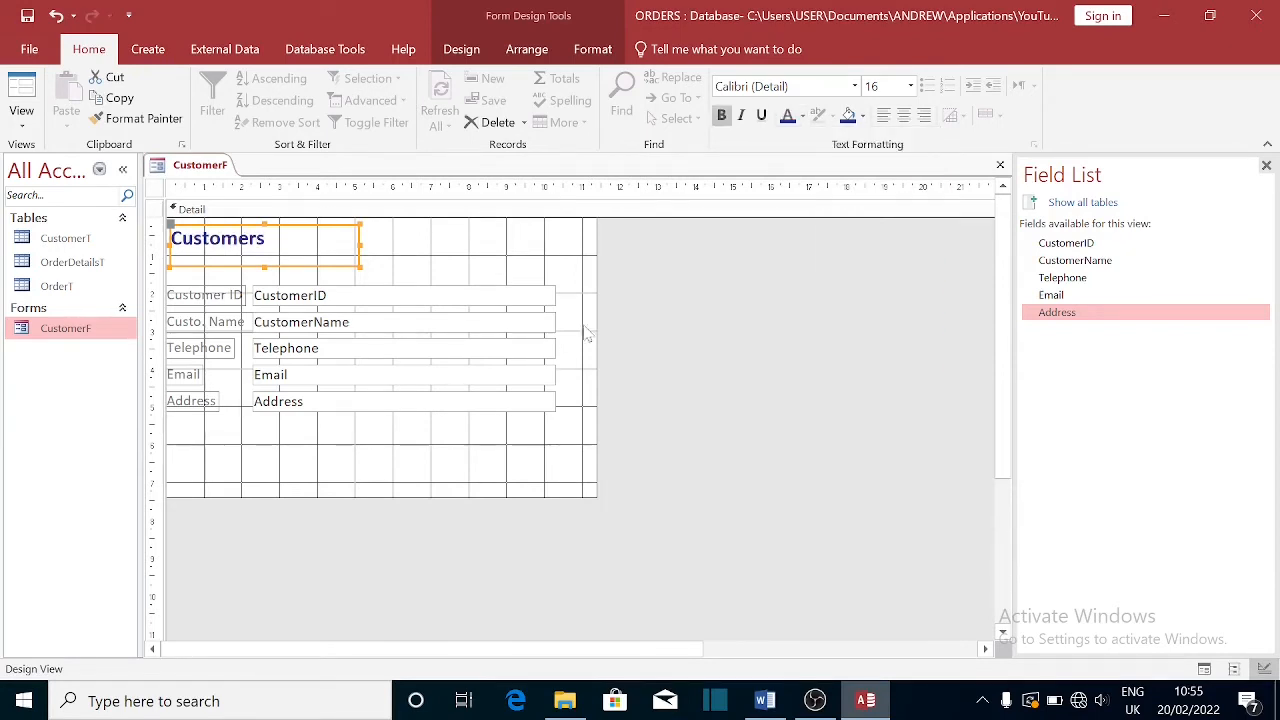
{"action": "left_click", "coordinate": [1000, 164]}
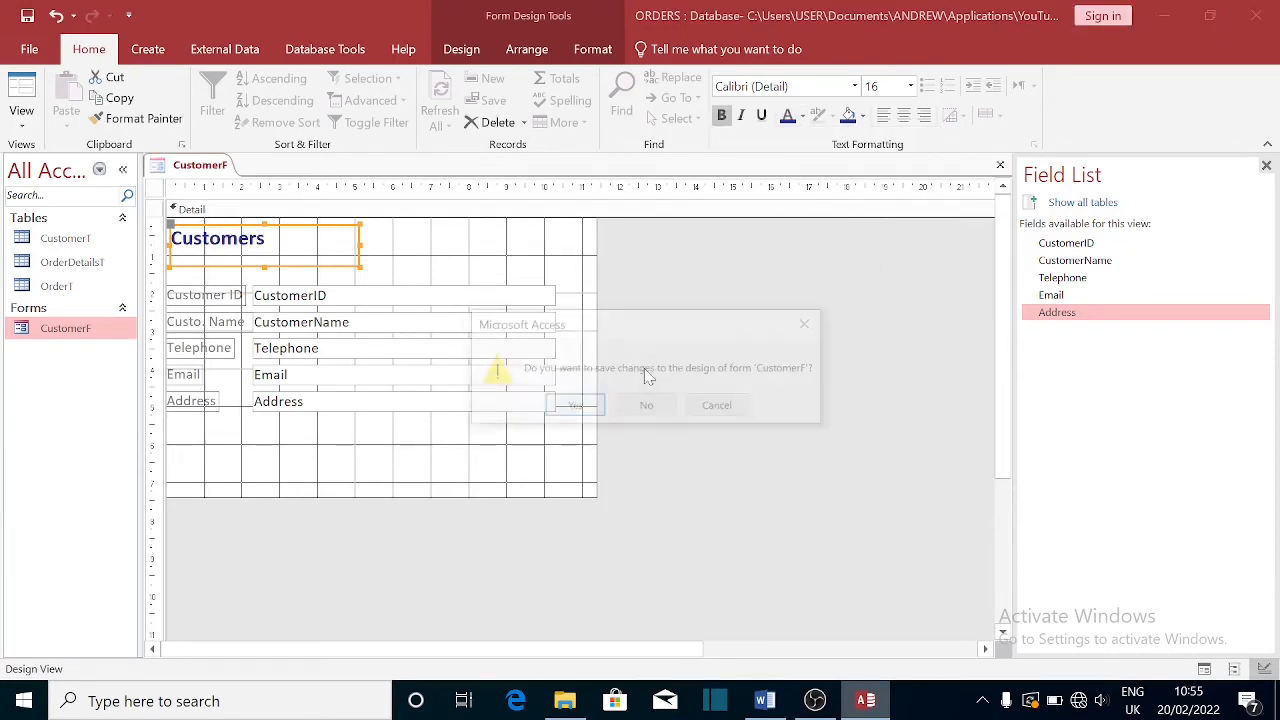
{"action": "left_click", "coordinate": [589, 415]}
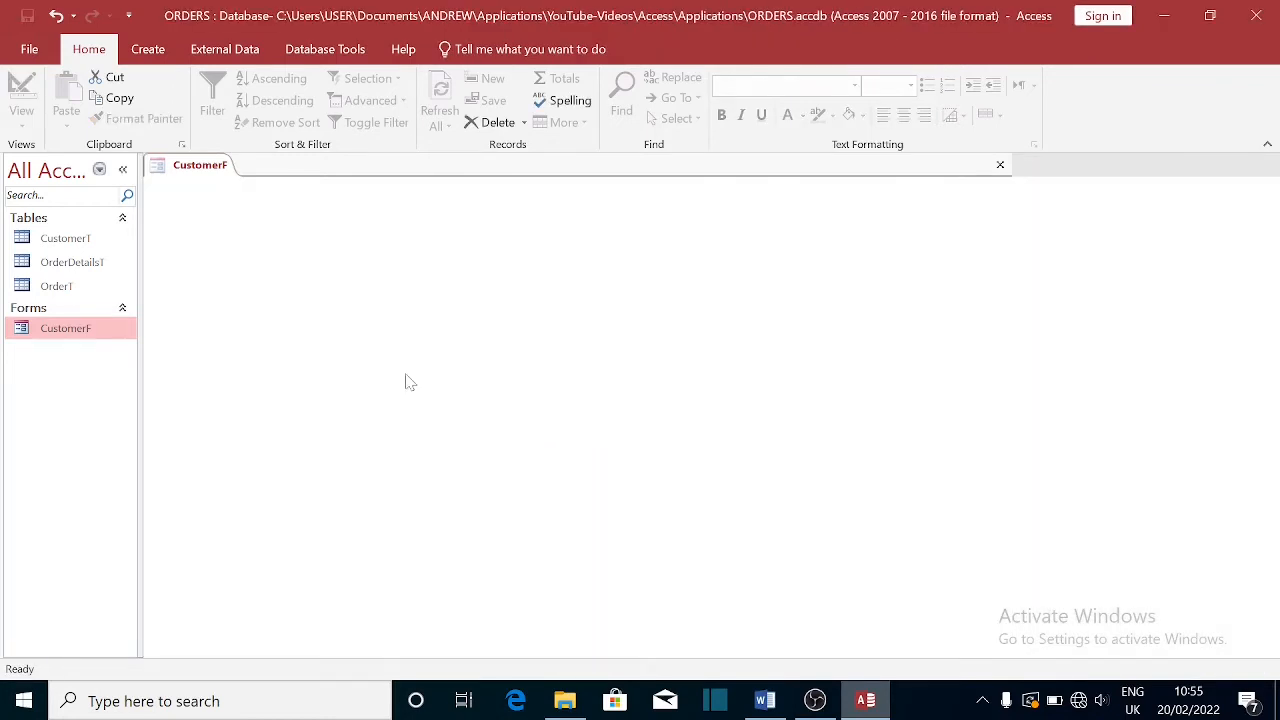
- Open CustomerF, return to Design View and centre the CustomerID box text
{"action": "double_click", "coordinate": [79, 337]}
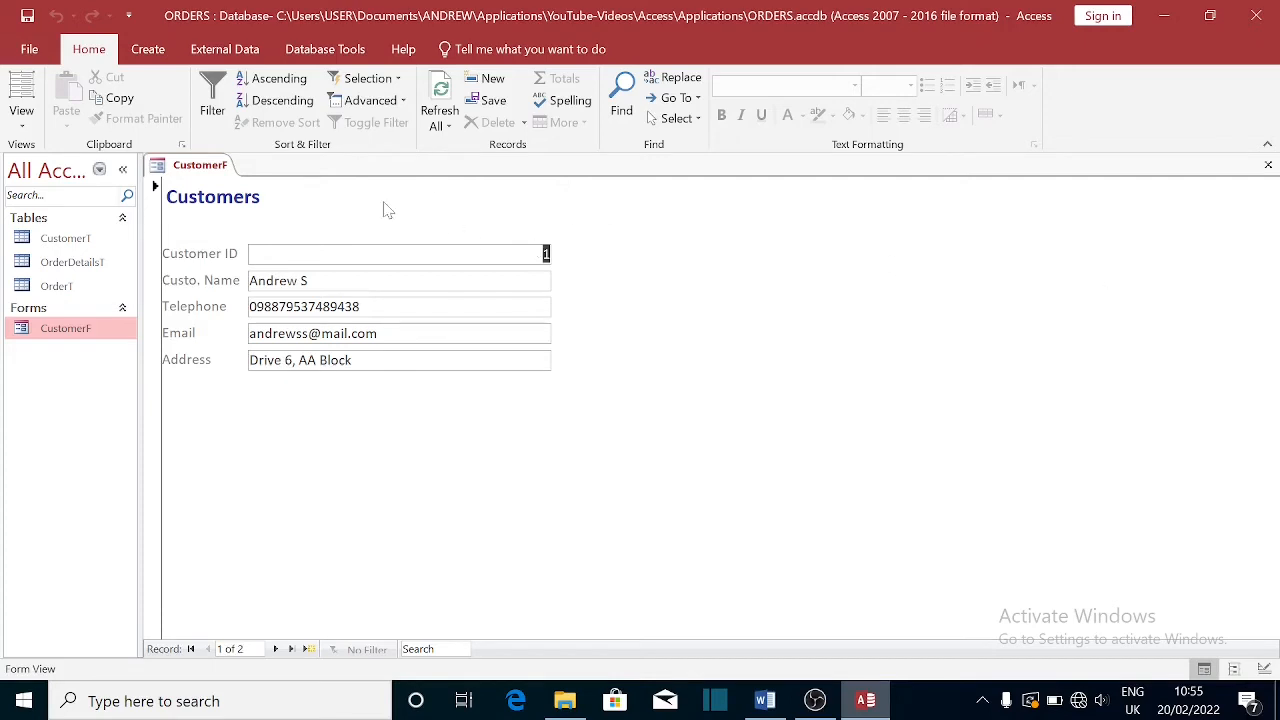
{"action": "left_click", "coordinate": [200, 168]}
{"action": "right_click", "coordinate": [207, 170]}
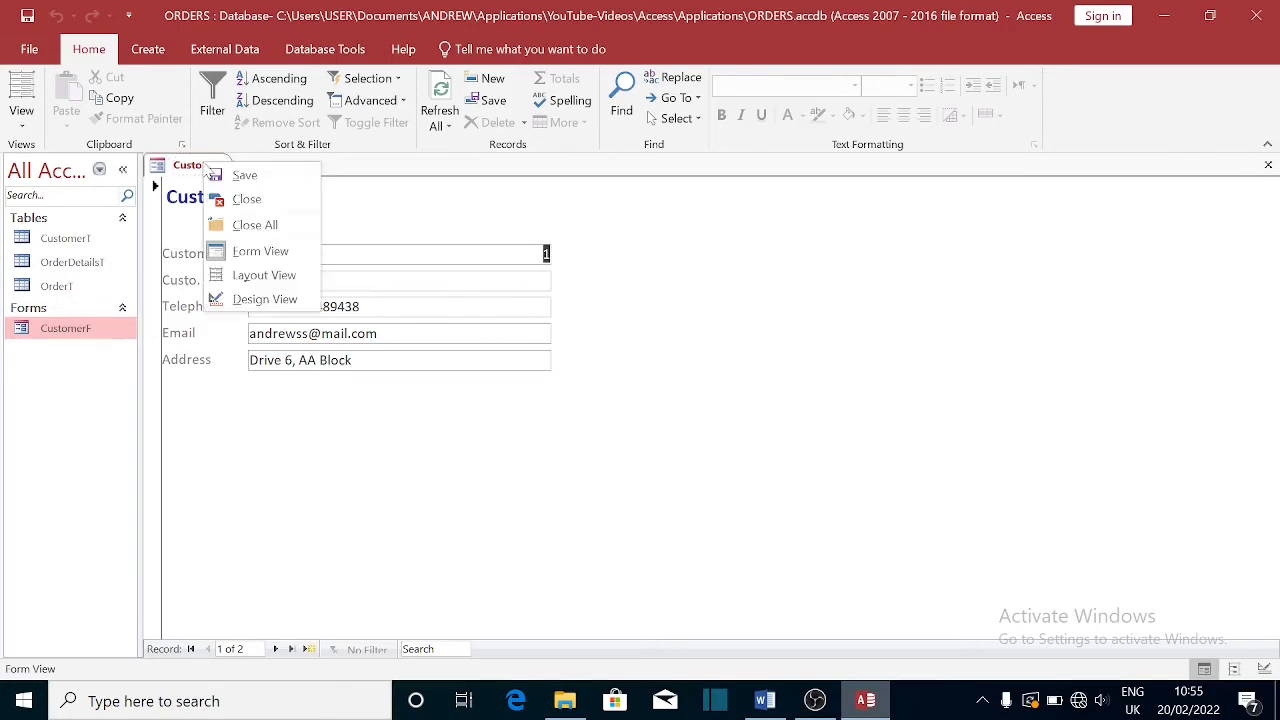
{"action": "left_click", "coordinate": [246, 297]}
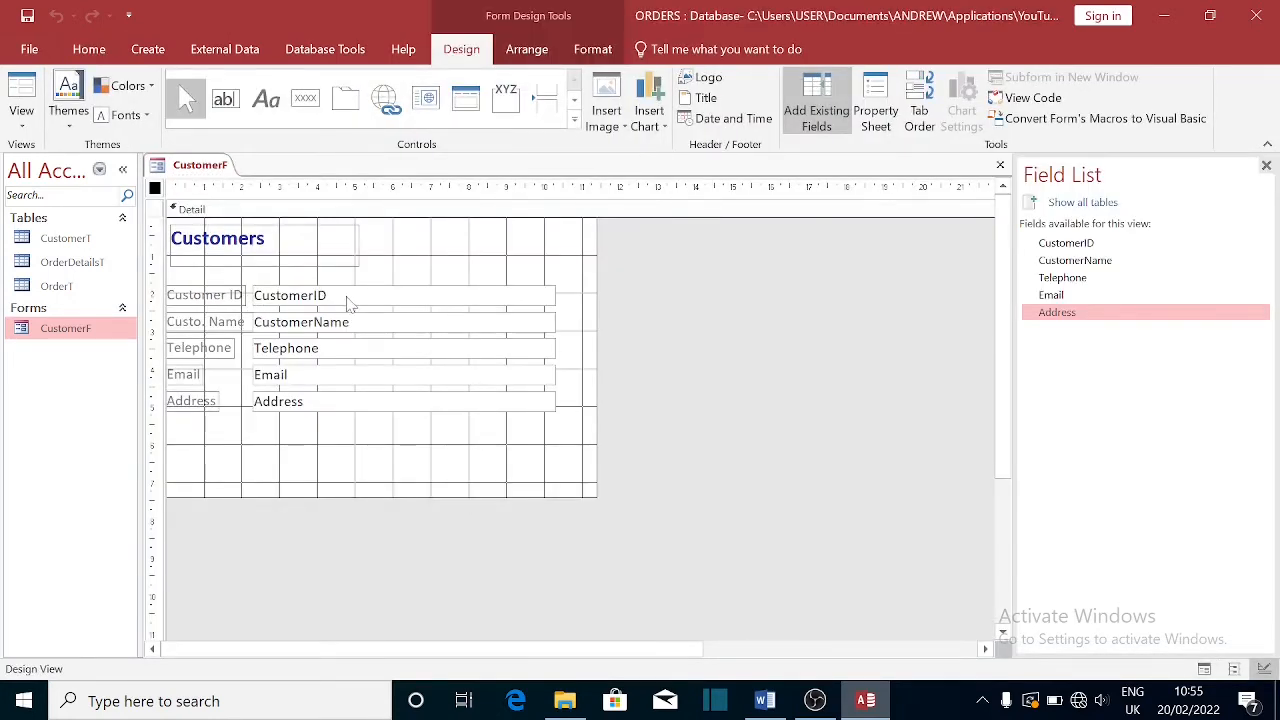
{"action": "left_click", "coordinate": [347, 297]}
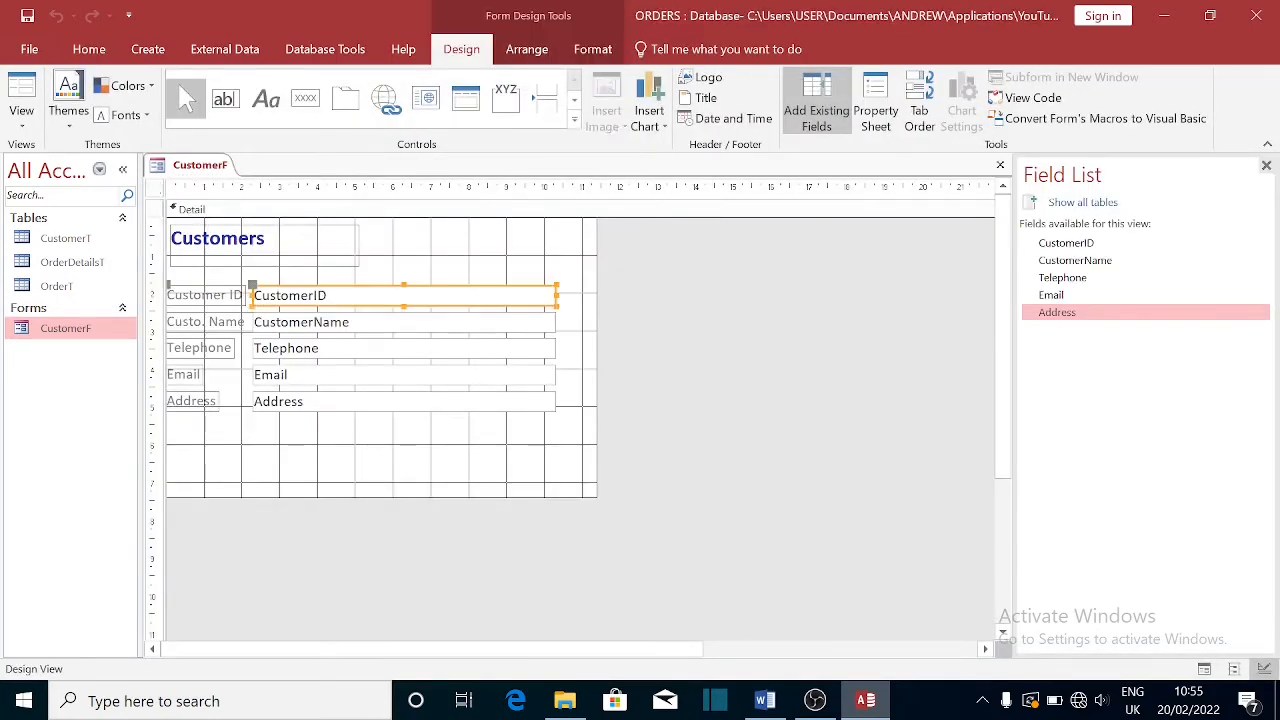
{"action": "left_click", "coordinate": [88, 48]}
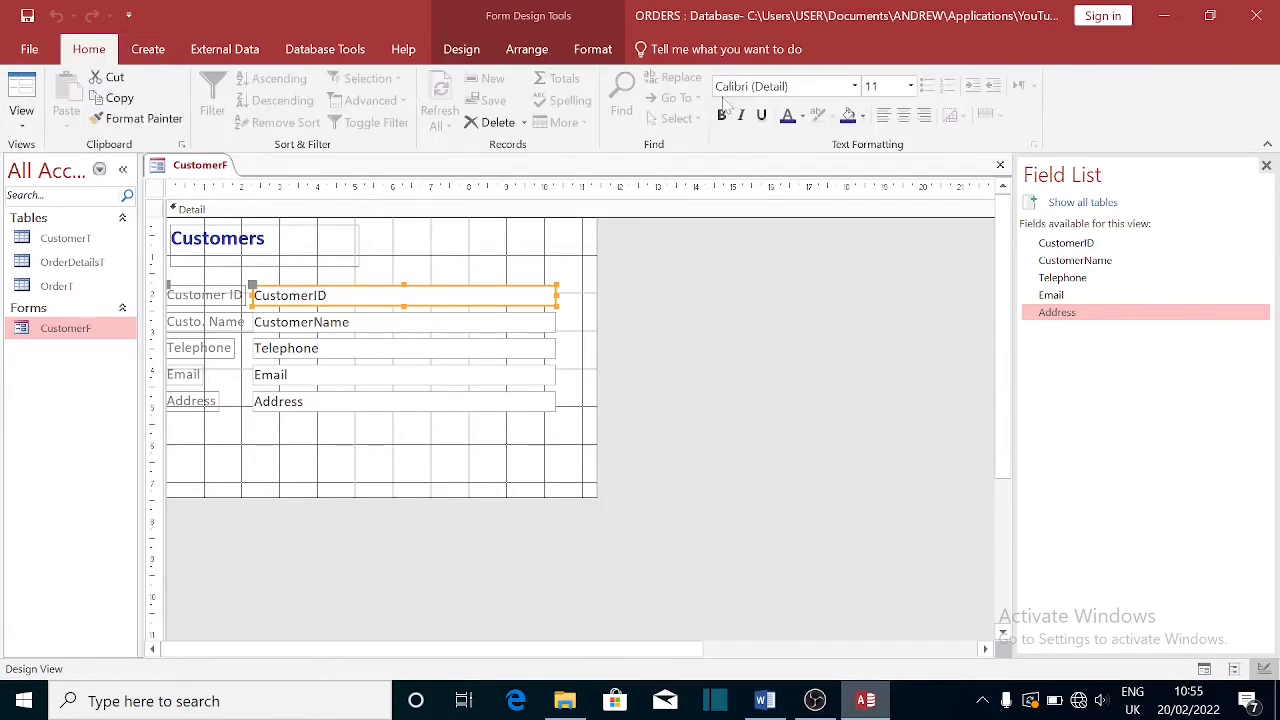
{"action": "left_click", "coordinate": [903, 115]}
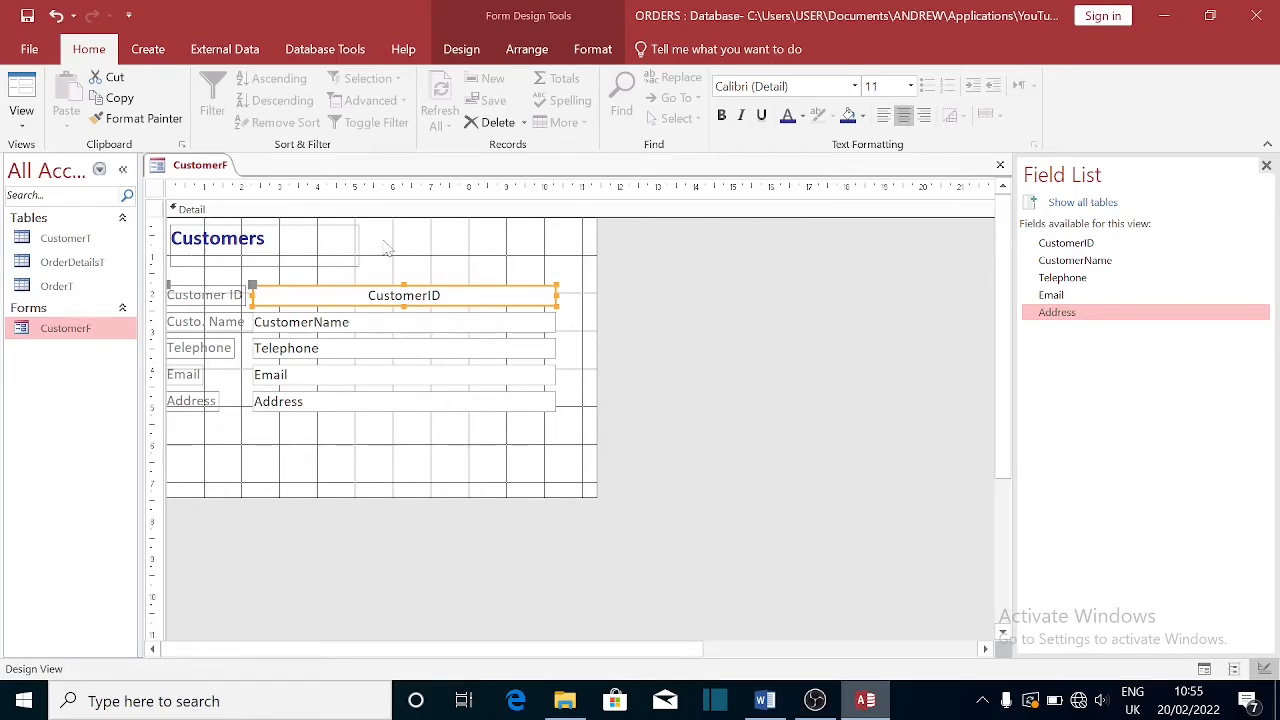
- Left-align the text in all five field boxes, save the design and reopen CustomerF
{"action": "left_click", "coordinate": [259, 267]}
{"action": "left_click", "coordinate": [283, 299]}
{"action": "left_click", "coordinate": [306, 328], "text": "shift"}
{"action": "left_click", "coordinate": [306, 360], "text": "shift"}
{"action": "left_click", "coordinate": [304, 384], "text": "shift"}
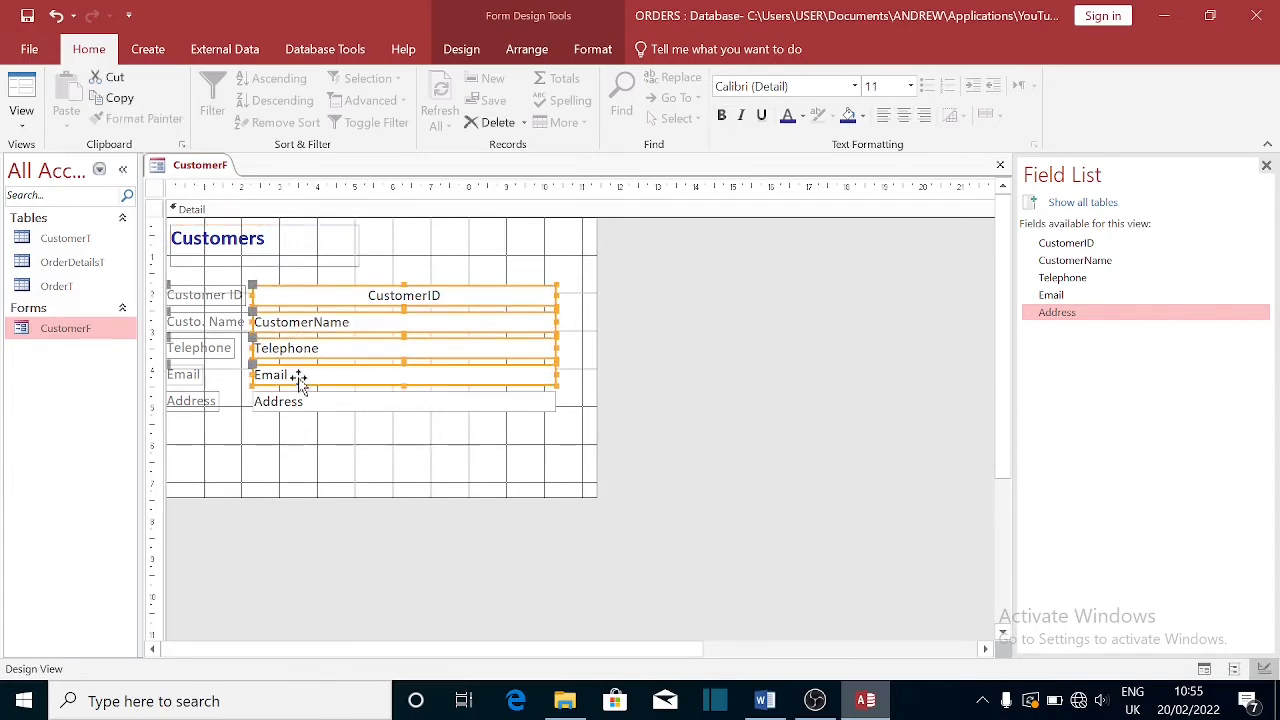
{"action": "left_click", "coordinate": [298, 404], "text": "shift"}
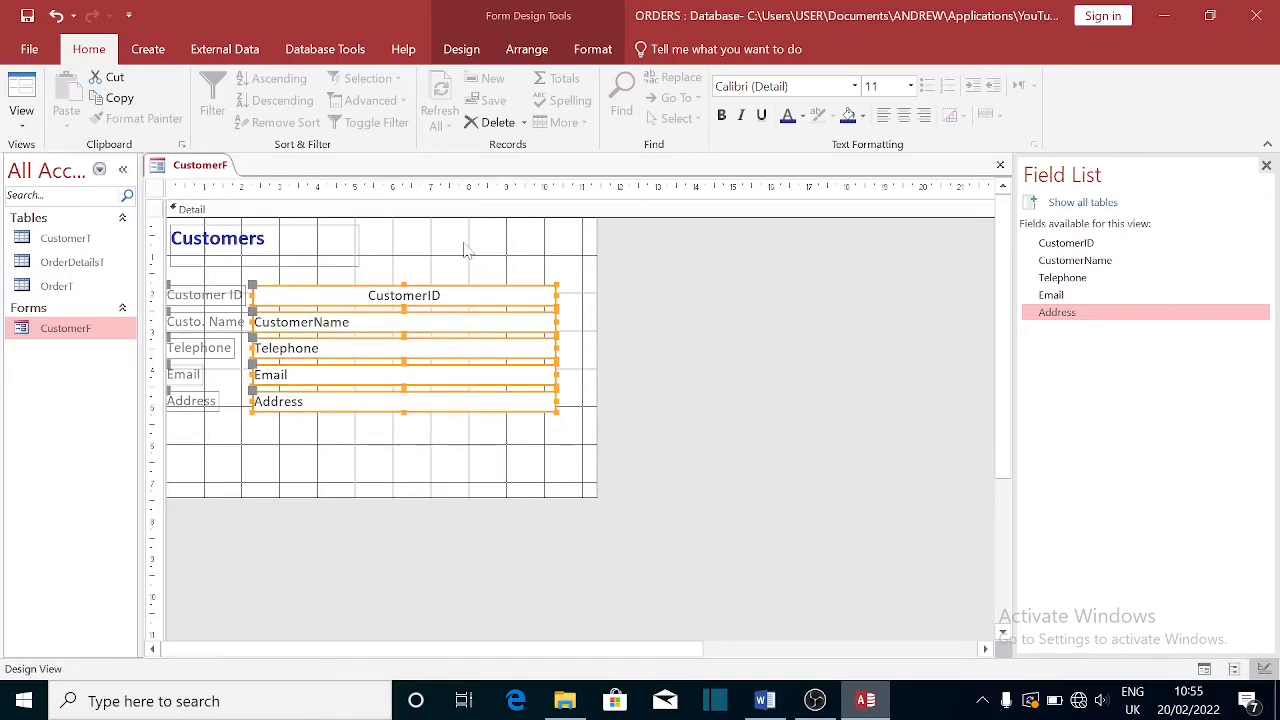
{"action": "left_click", "coordinate": [883, 116]}
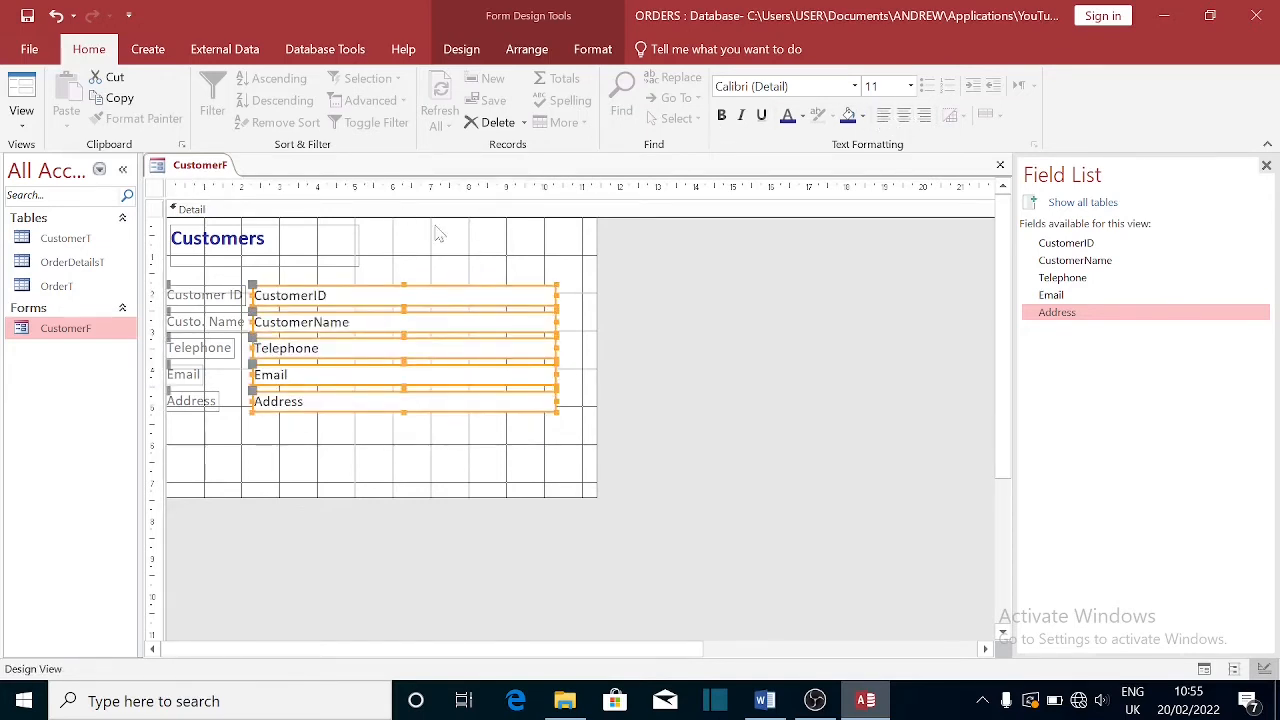
{"action": "left_click", "coordinate": [1000, 165]}
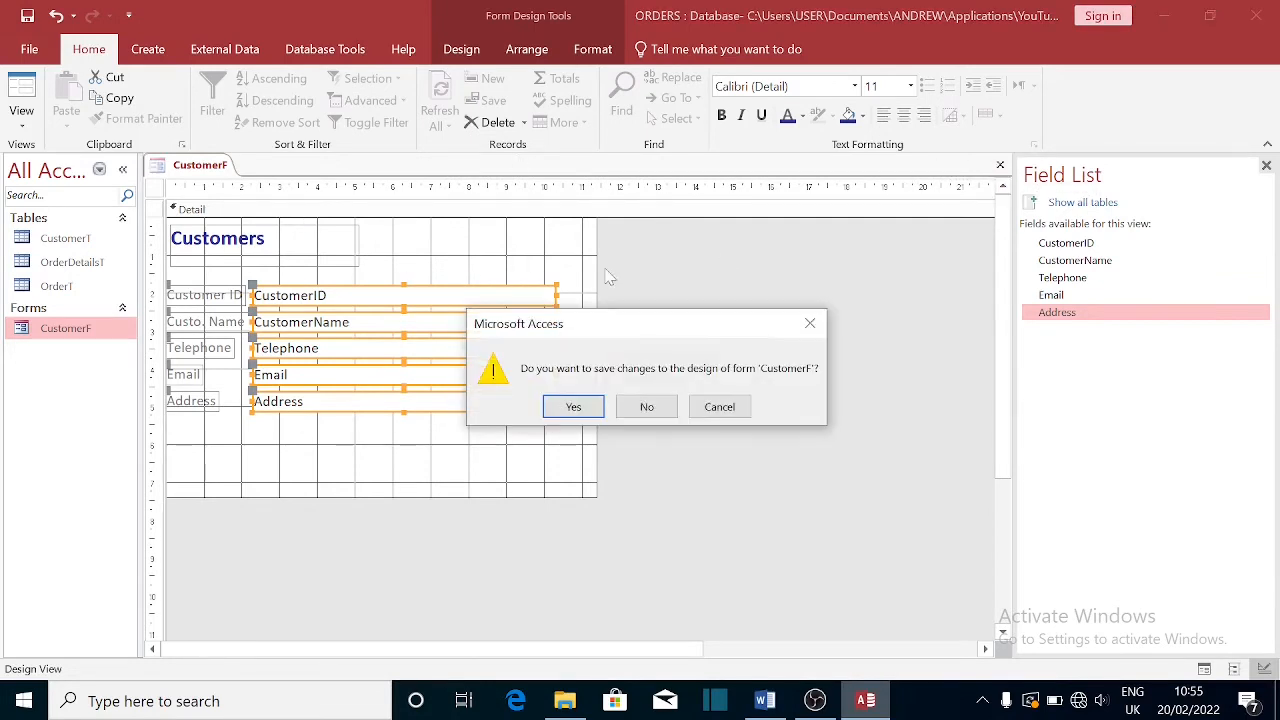
{"action": "left_click", "coordinate": [575, 412]}
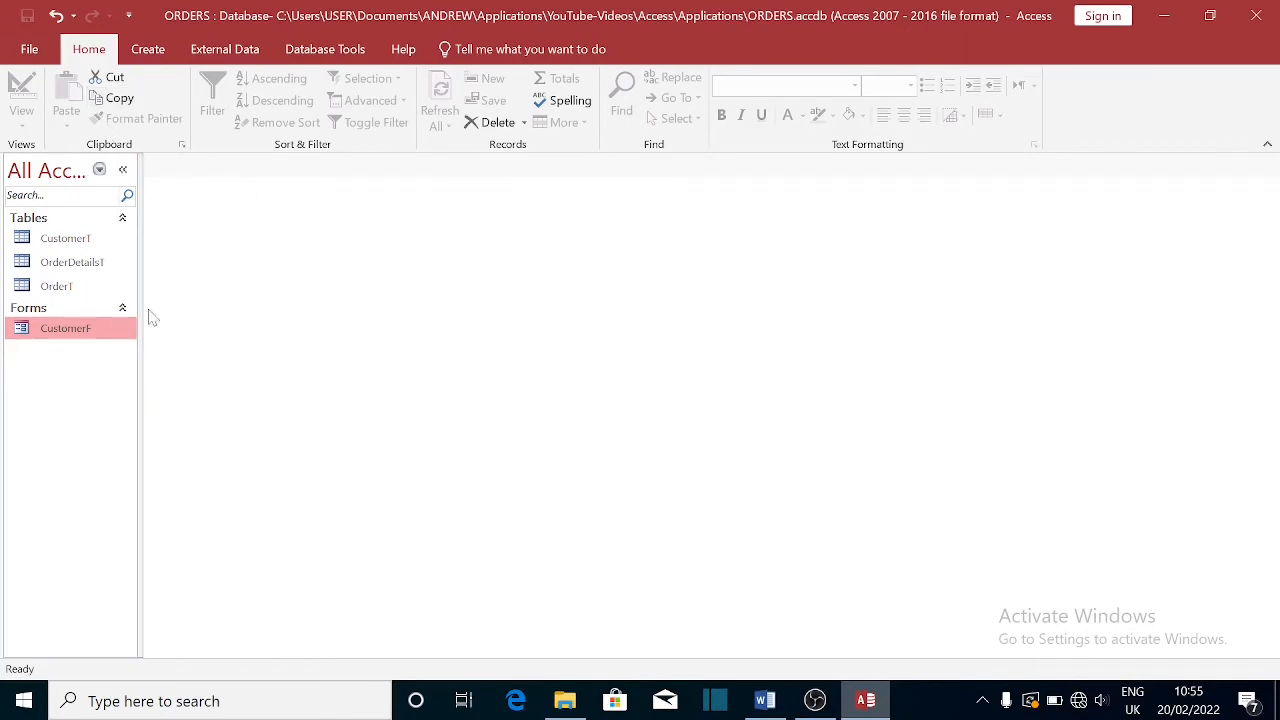
{"action": "double_click", "coordinate": [90, 334]}
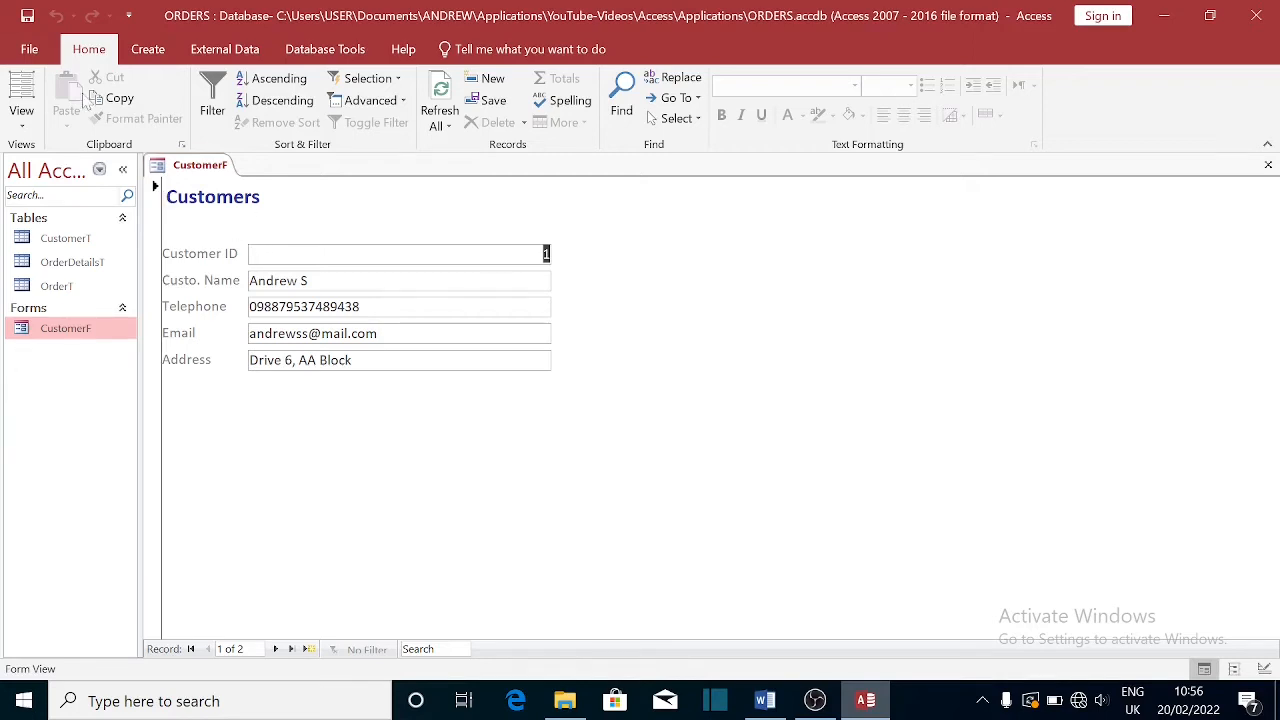
- Close Access and relaunch it from the Start menu
{"action": "left_click", "coordinate": [30, 49]}
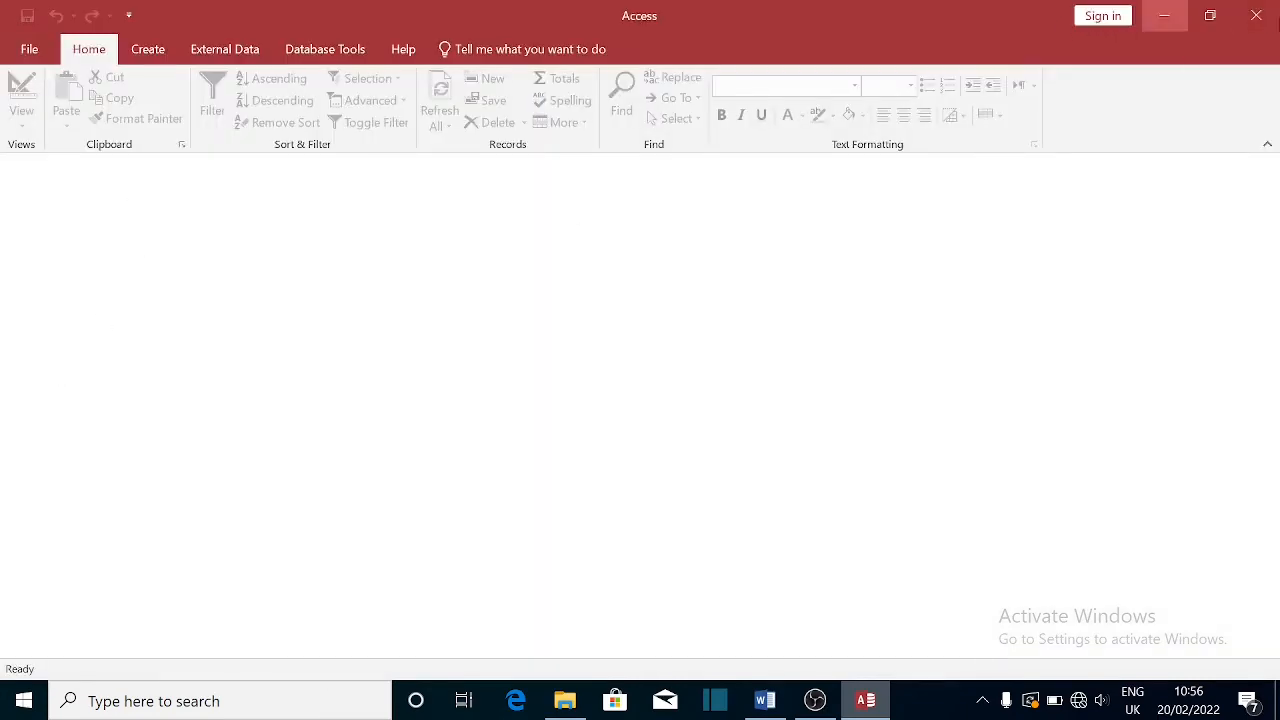
{"action": "left_click", "coordinate": [1256, 15]}
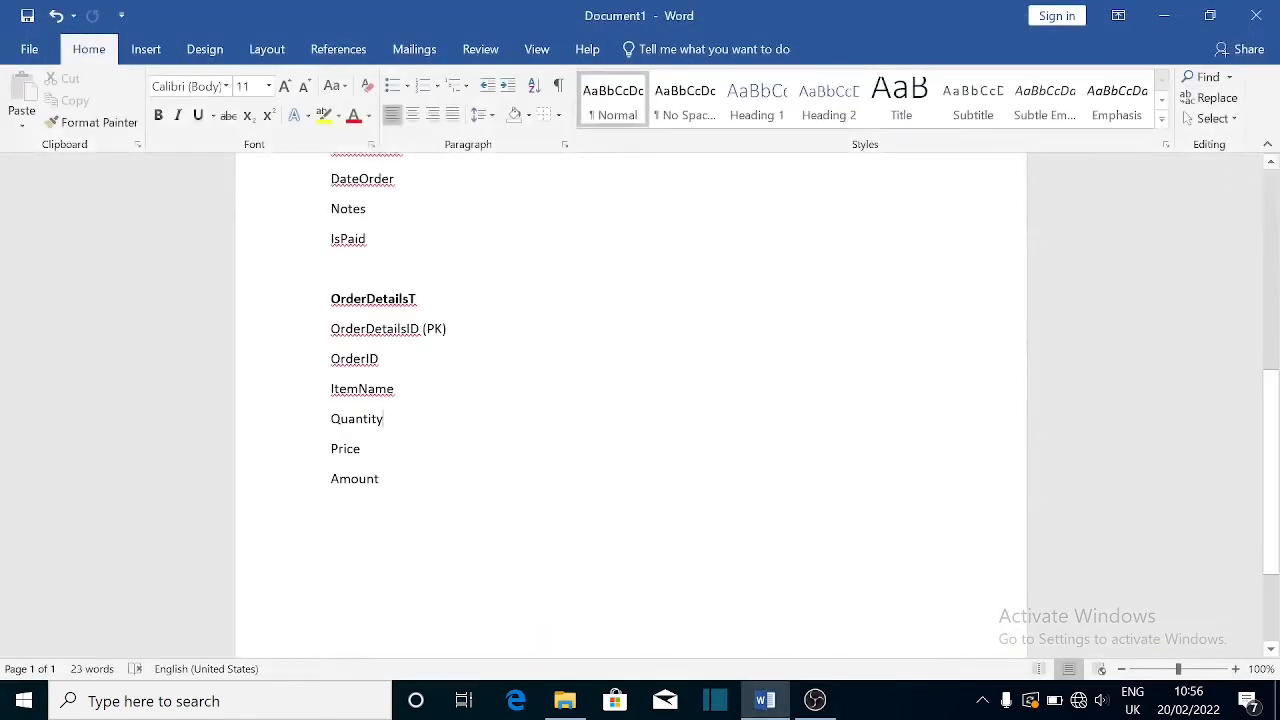
{"action": "left_click", "coordinate": [24, 701]}
{"action": "right_click", "coordinate": [24, 701]}
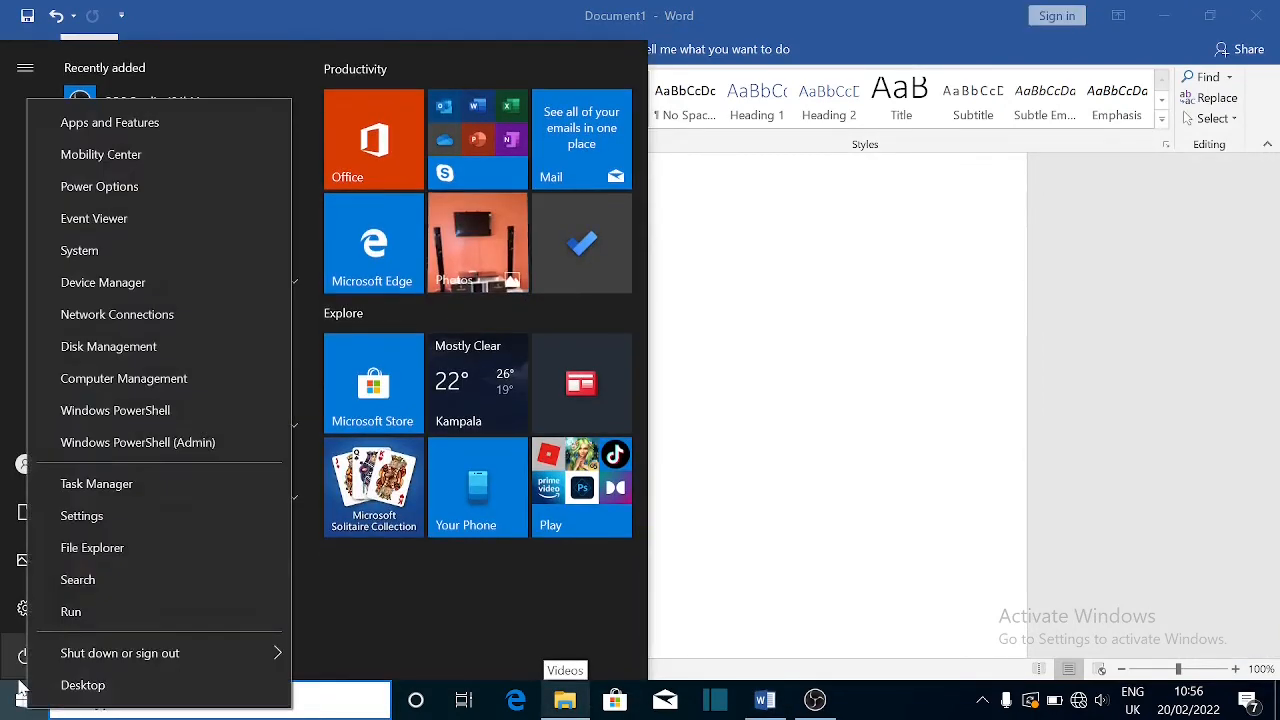
{"action": "left_click", "coordinate": [744, 344]}
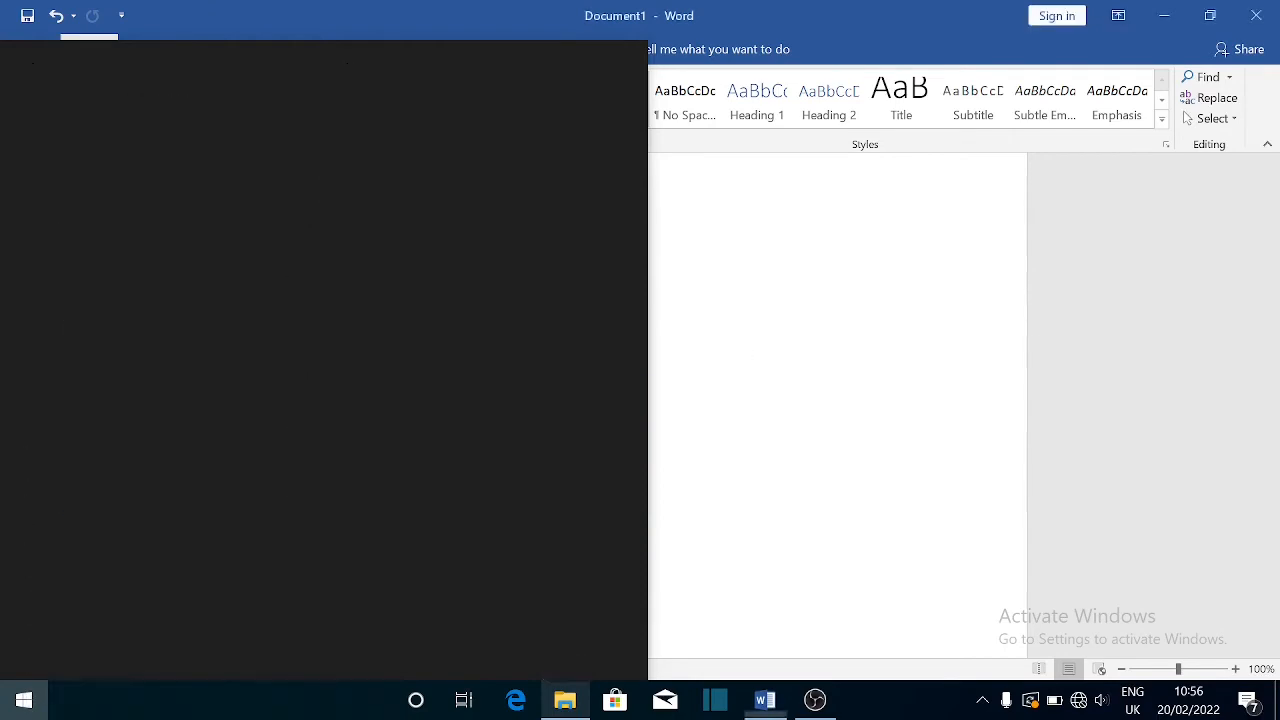
{"action": "left_click", "coordinate": [26, 700]}
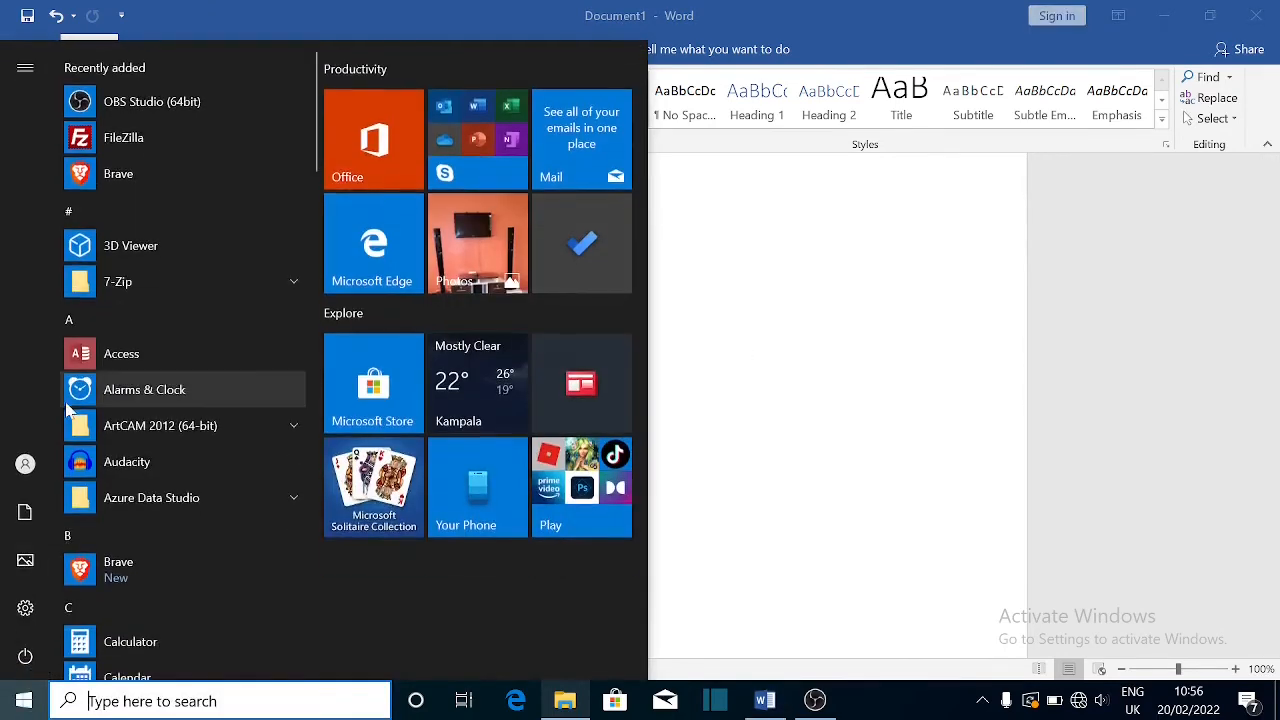
{"action": "left_click", "coordinate": [107, 356]}
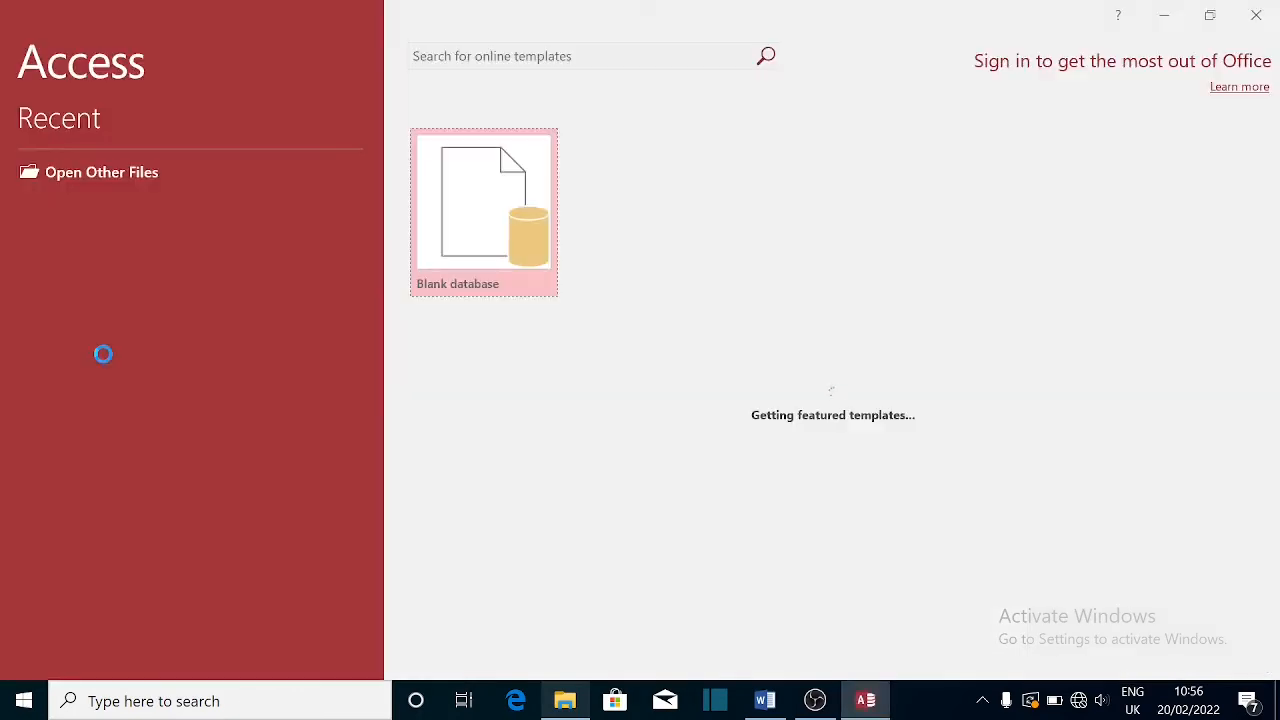
- Open ORDERS, enable its content, dismiss the updates notice, then open and close CustomerF
{"action": "left_click", "coordinate": [134, 268]}
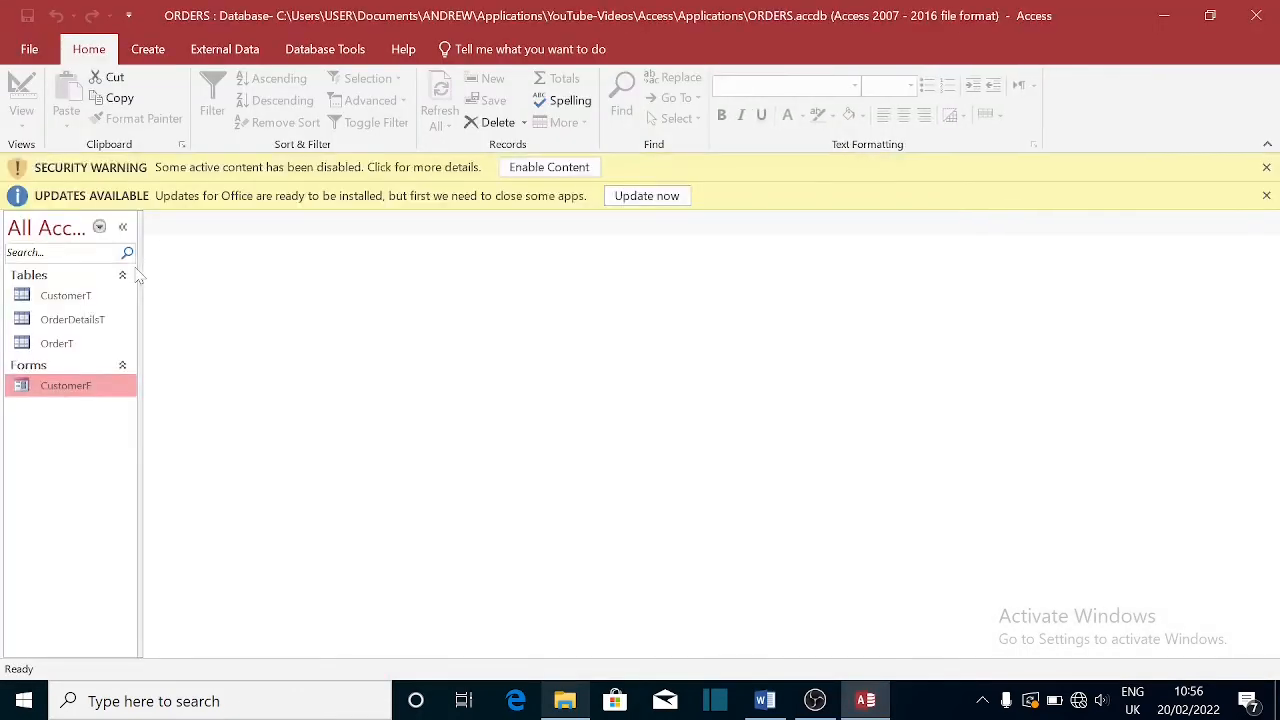
{"action": "left_click", "coordinate": [580, 168]}
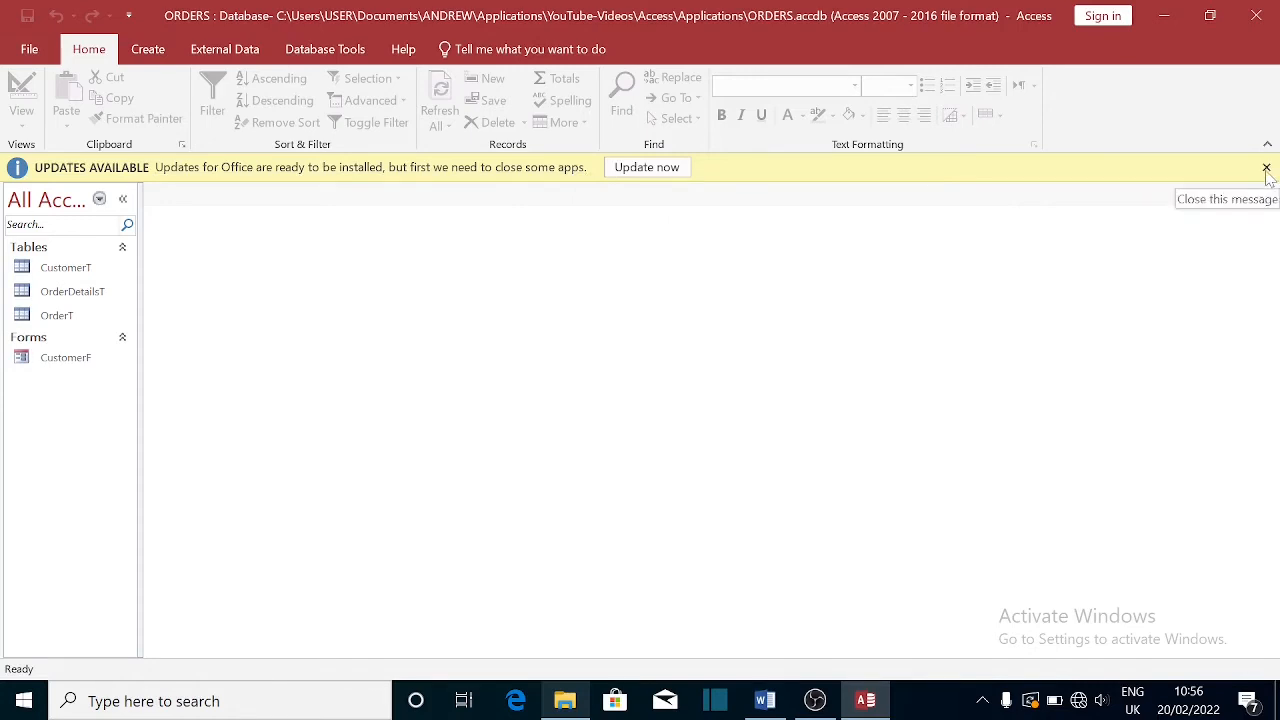
{"action": "left_click", "coordinate": [1266, 168]}
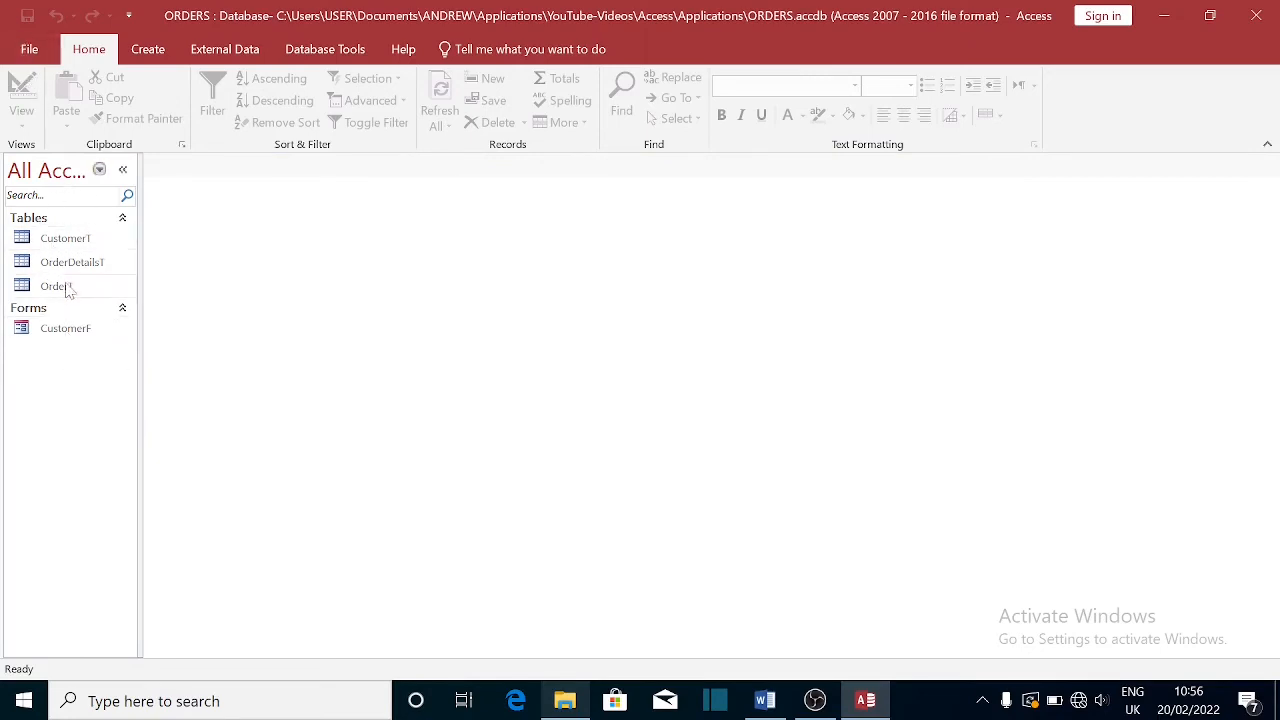
{"action": "double_click", "coordinate": [63, 338]}
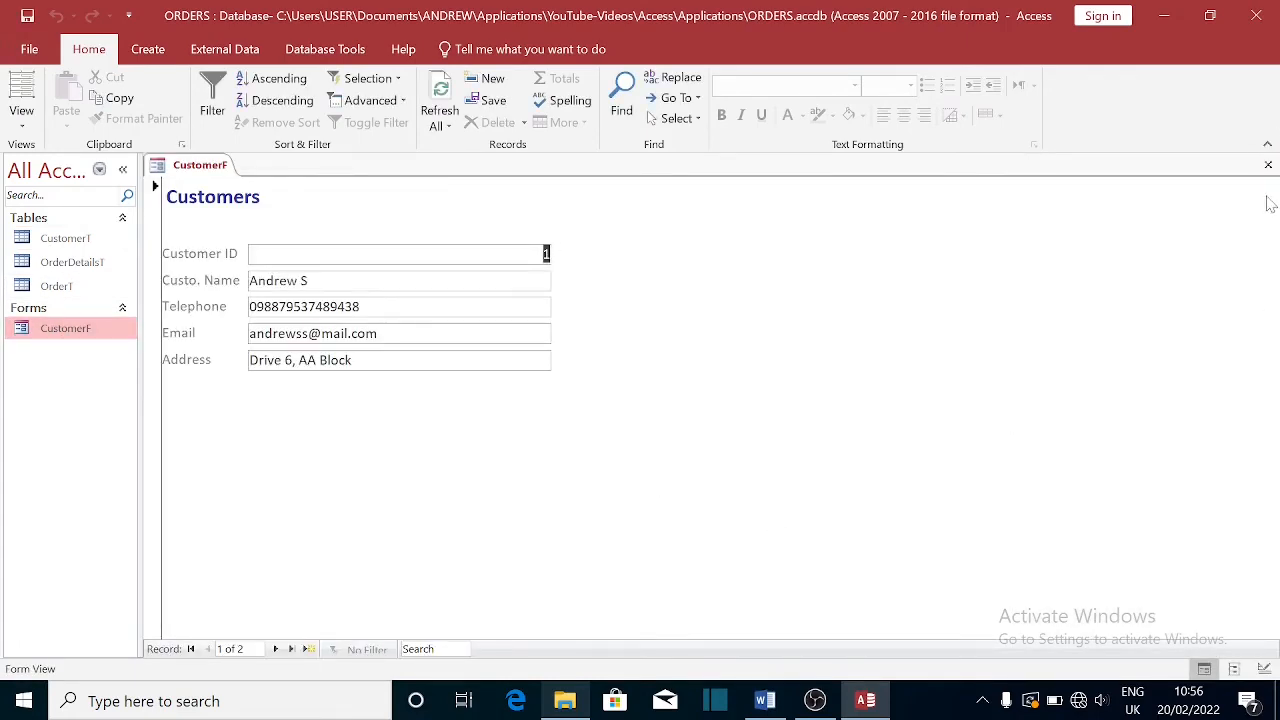
{"action": "left_click", "coordinate": [1268, 165]}
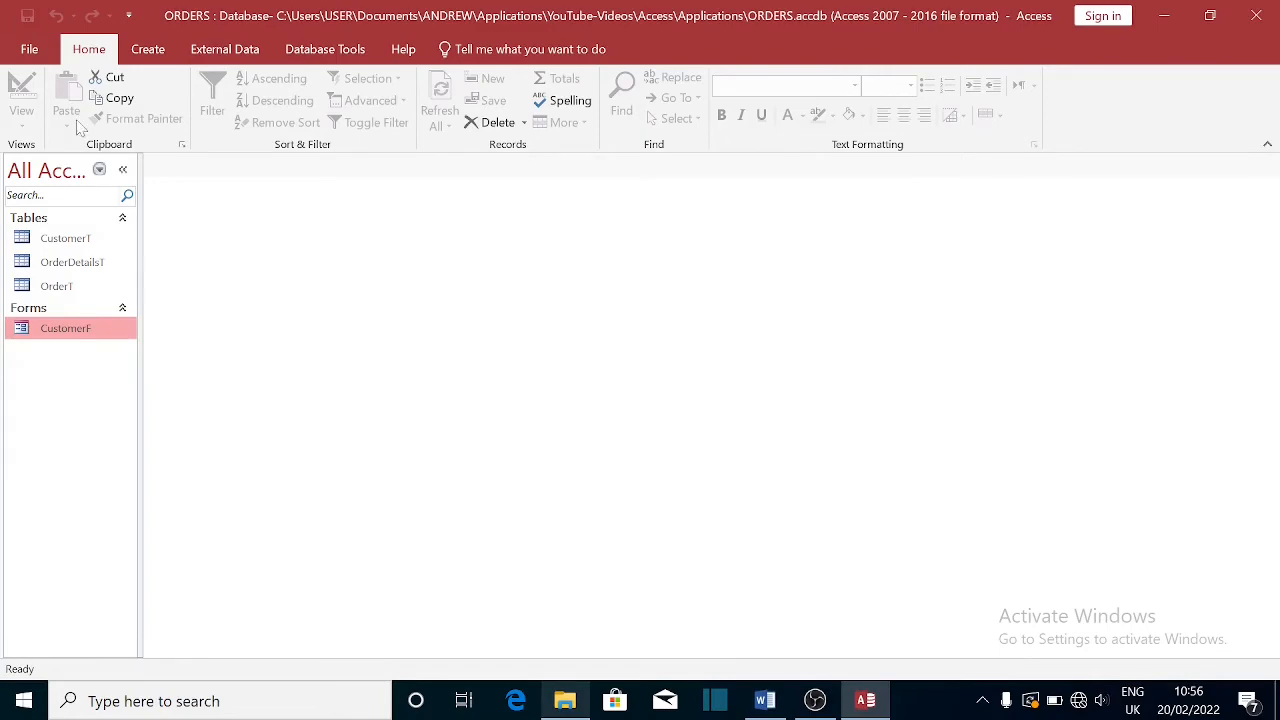
- Set the current database's document window option to Overlapping Windows and confirm
{"action": "left_click", "coordinate": [30, 51]}
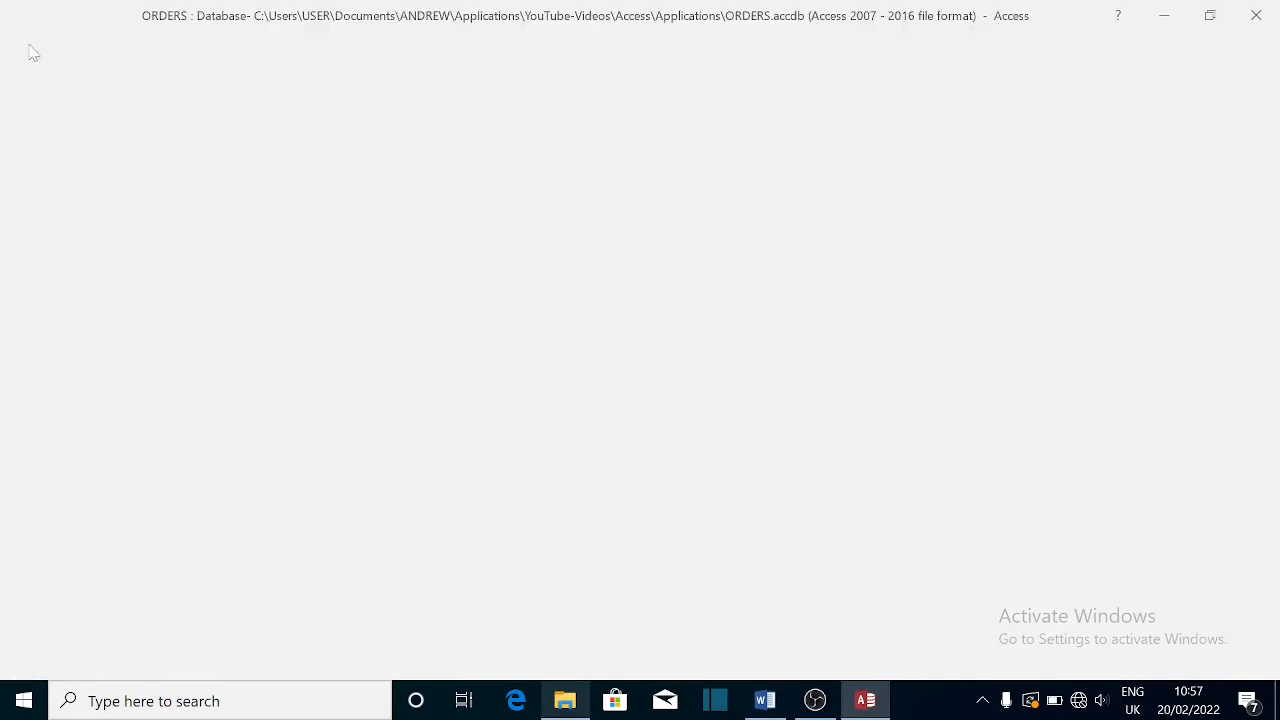
{"action": "left_click", "coordinate": [52, 384]}
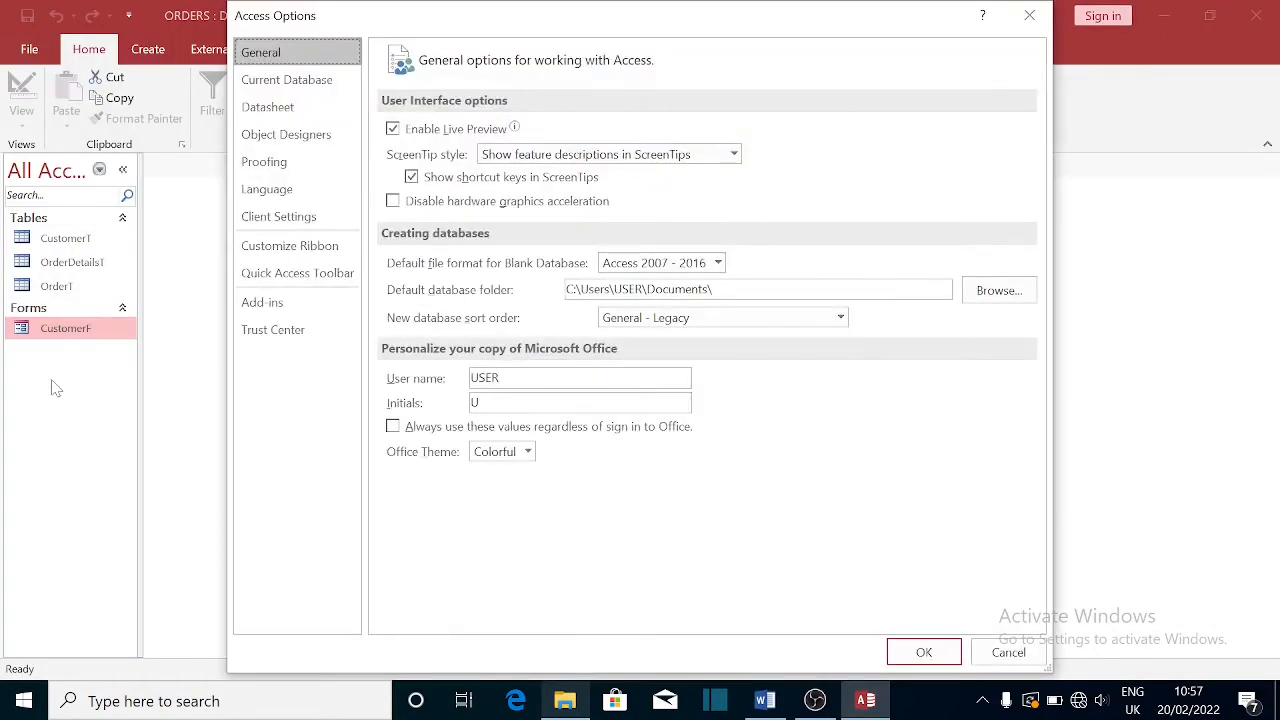
{"action": "left_click", "coordinate": [298, 87]}
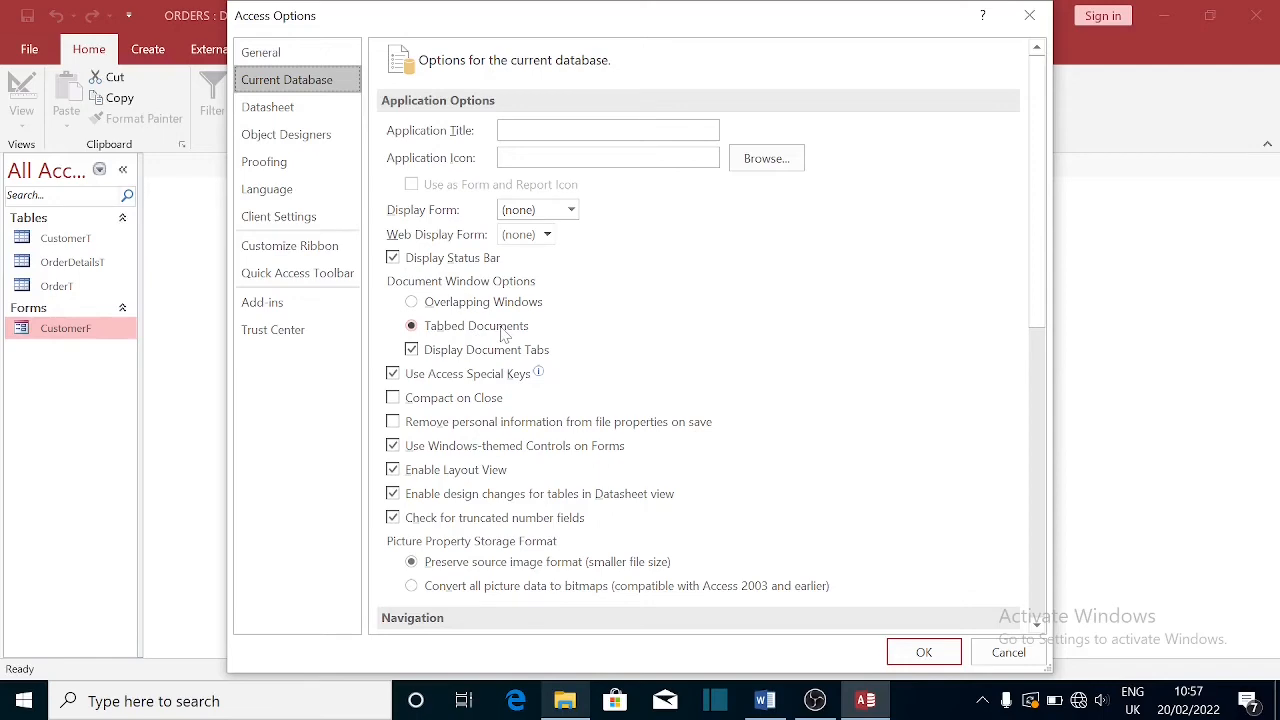
{"action": "left_click_drag", "start_coordinate": [597, 20], "coordinate": [781, 61]}
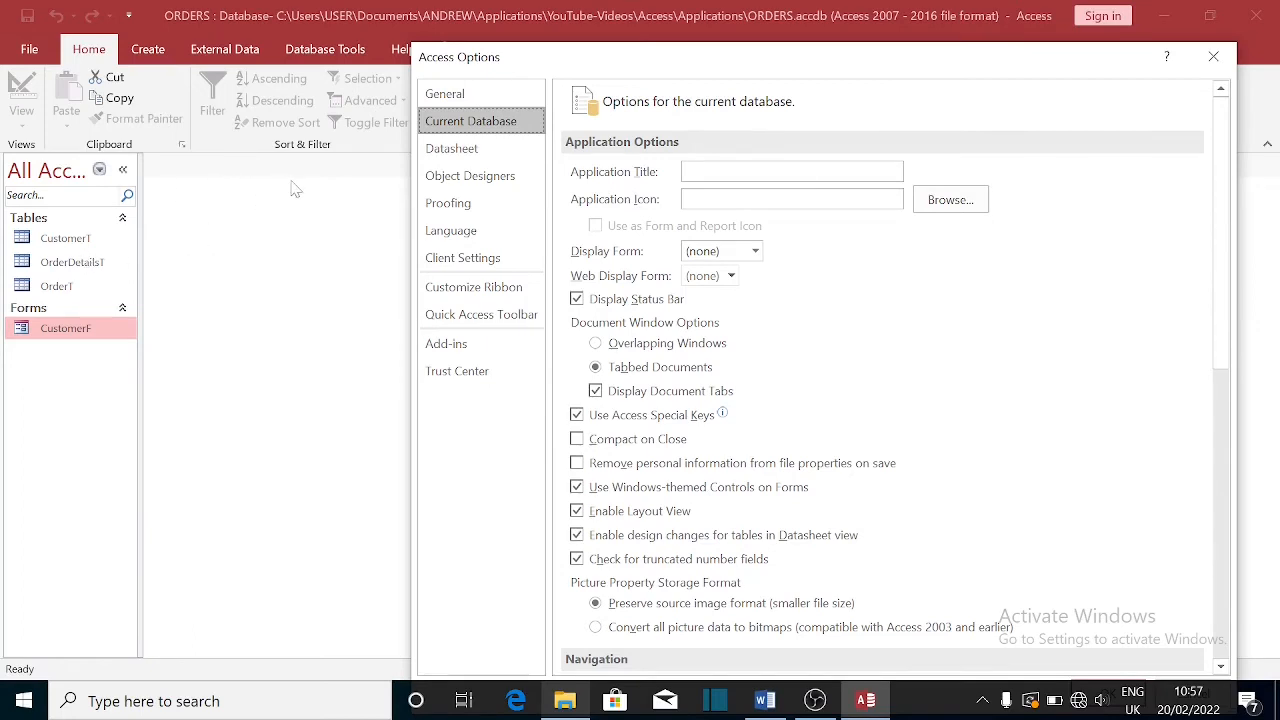
{"action": "left_click", "coordinate": [596, 344]}
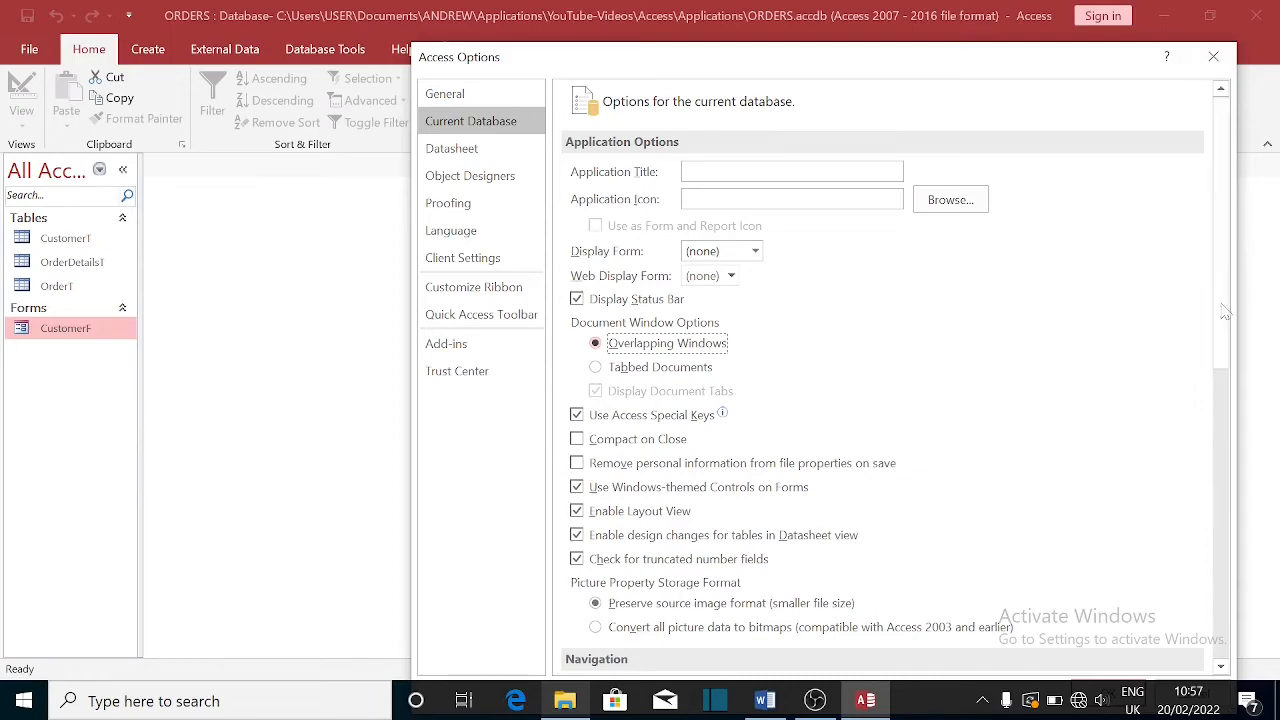
{"action": "scroll", "coordinate": [1222, 368], "scroll_direction": "down", "scroll_amount": 3}
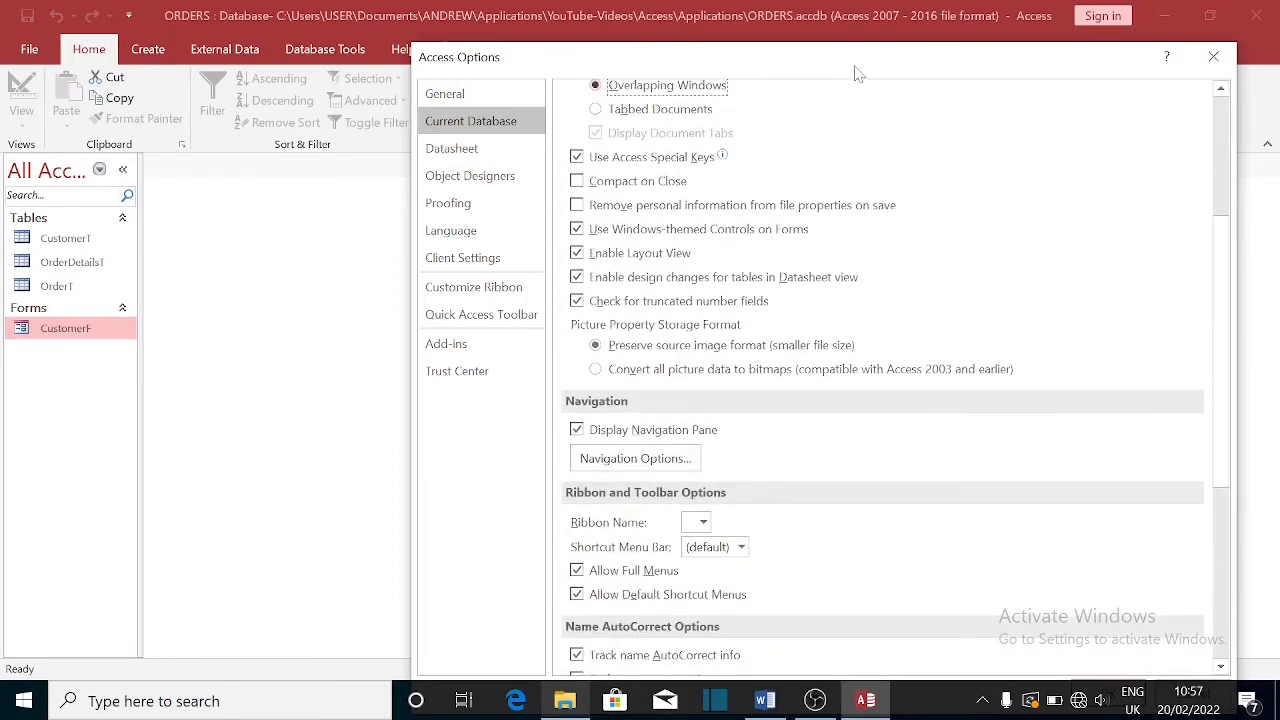
{"action": "left_click_drag", "start_coordinate": [855, 73], "coordinate": [671, 5]}
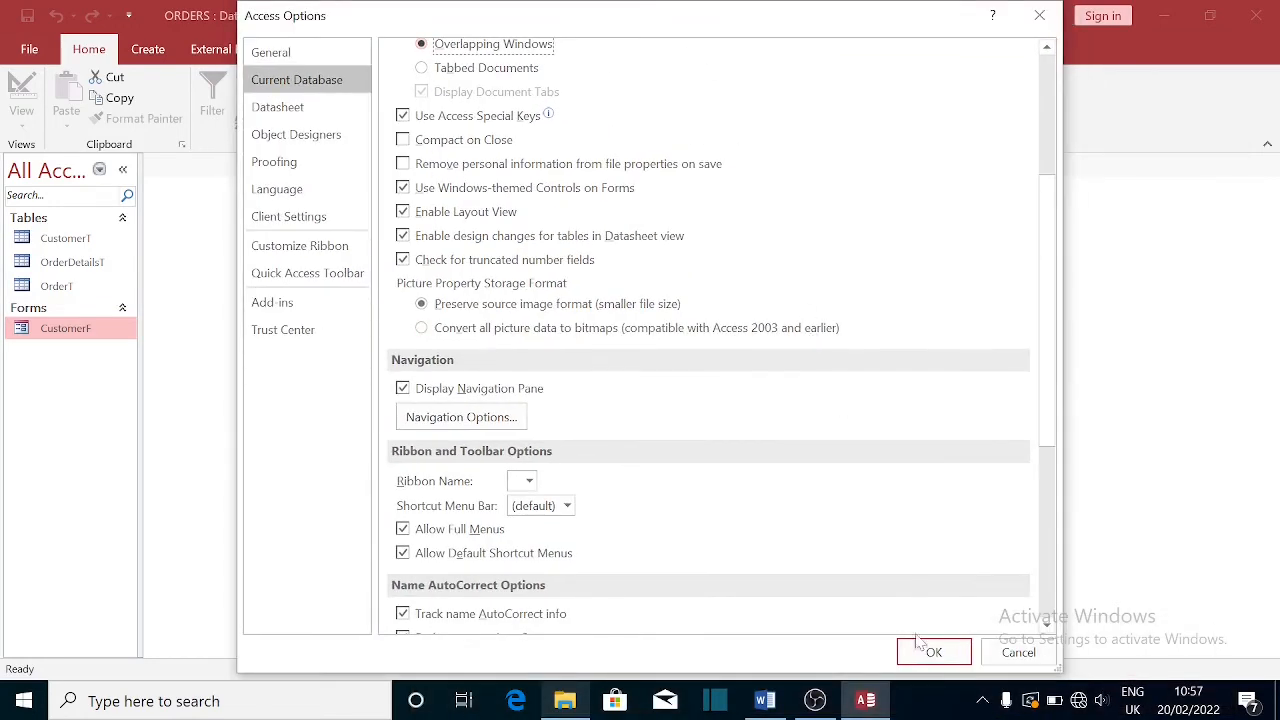
{"action": "left_click", "coordinate": [925, 649]}
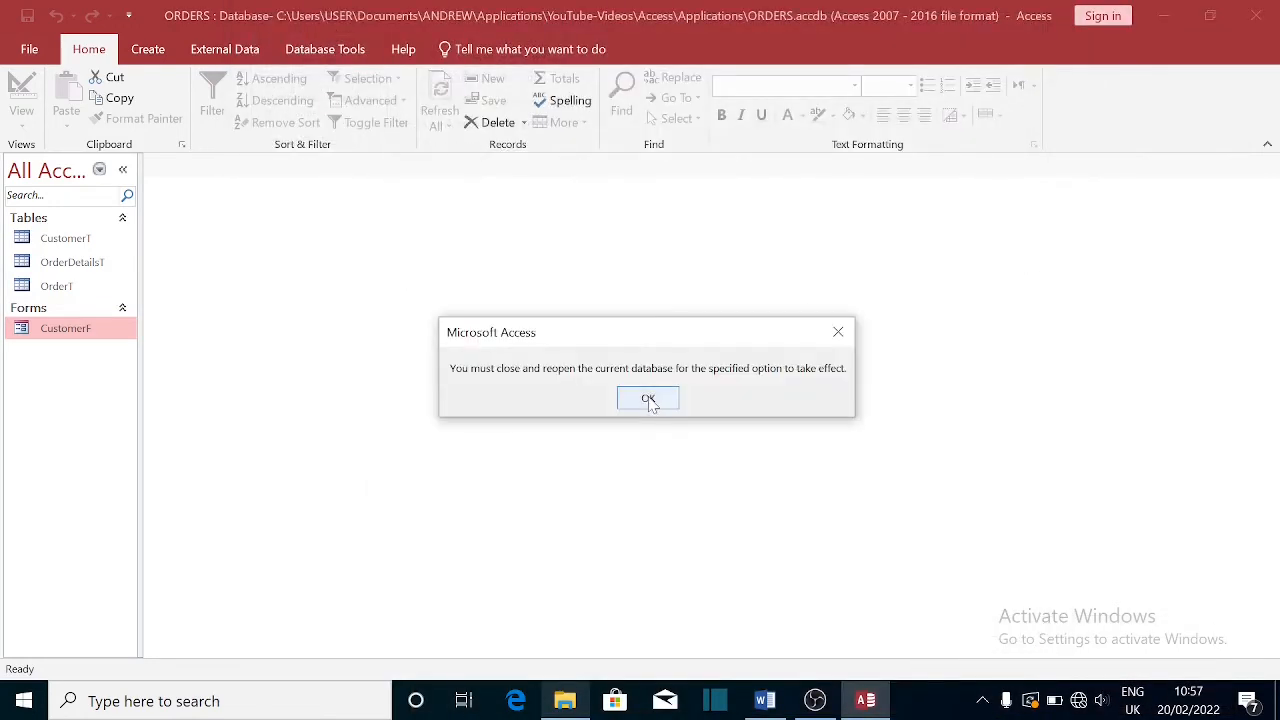
{"action": "left_click", "coordinate": [648, 399]}
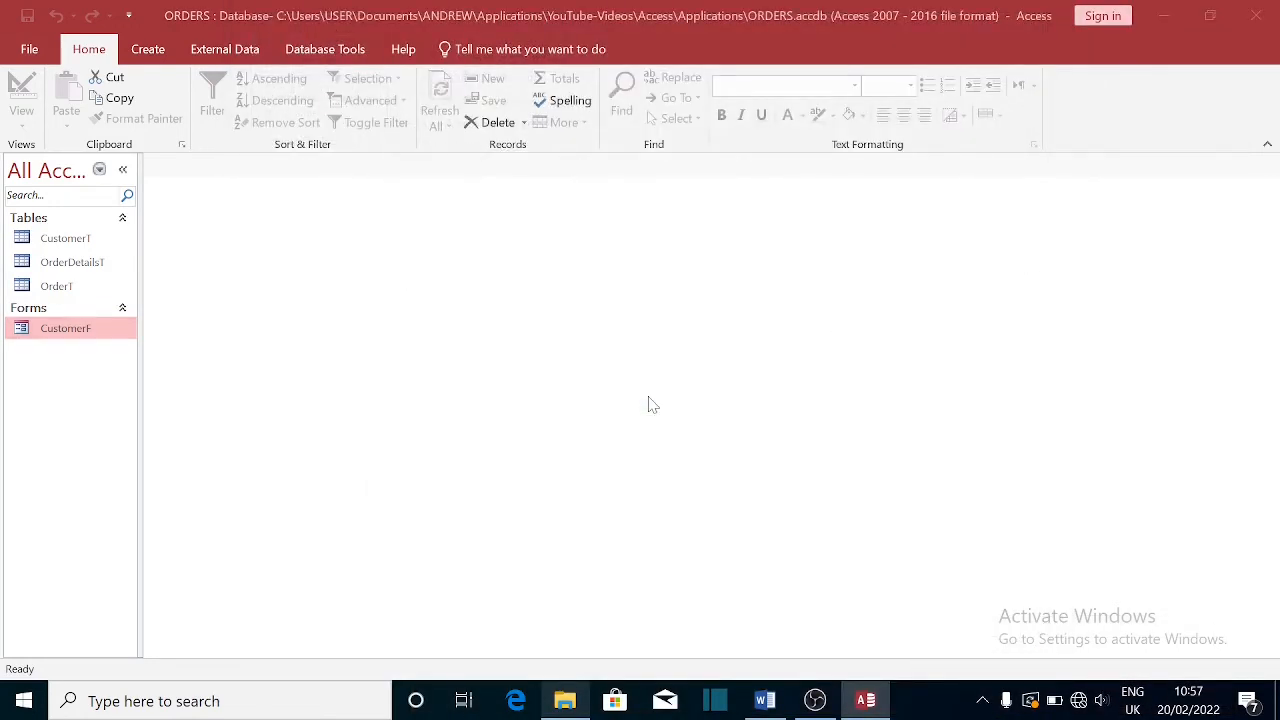
- Open and close CustomerF, then close Access so the setting takes effect
{"action": "double_click", "coordinate": [85, 336]}
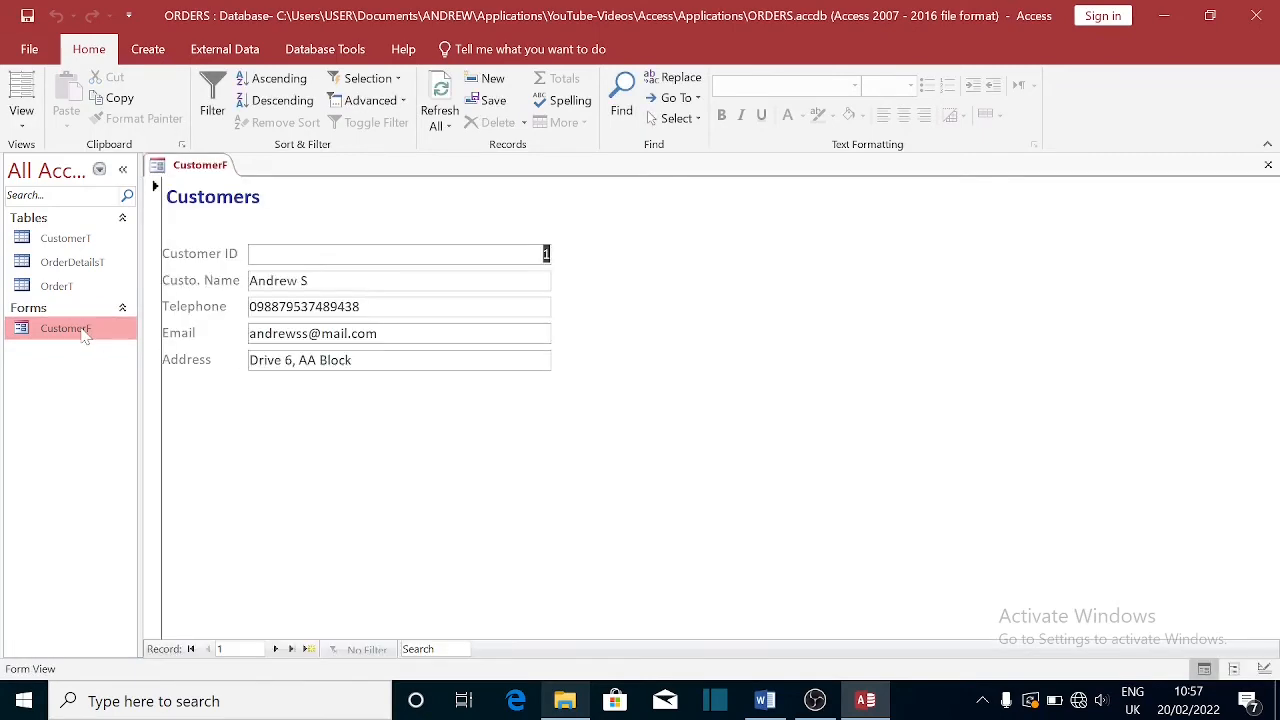
{"action": "left_click", "coordinate": [1268, 164]}
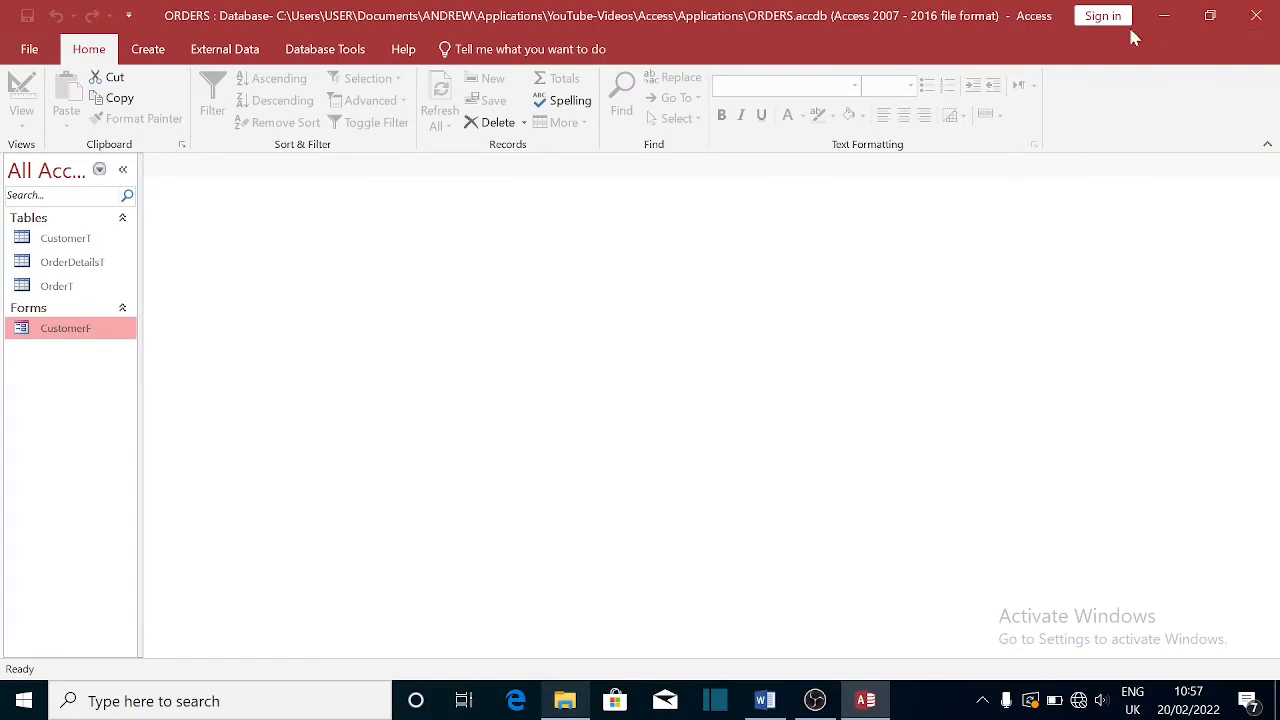
{"action": "left_click", "coordinate": [1273, 24]}
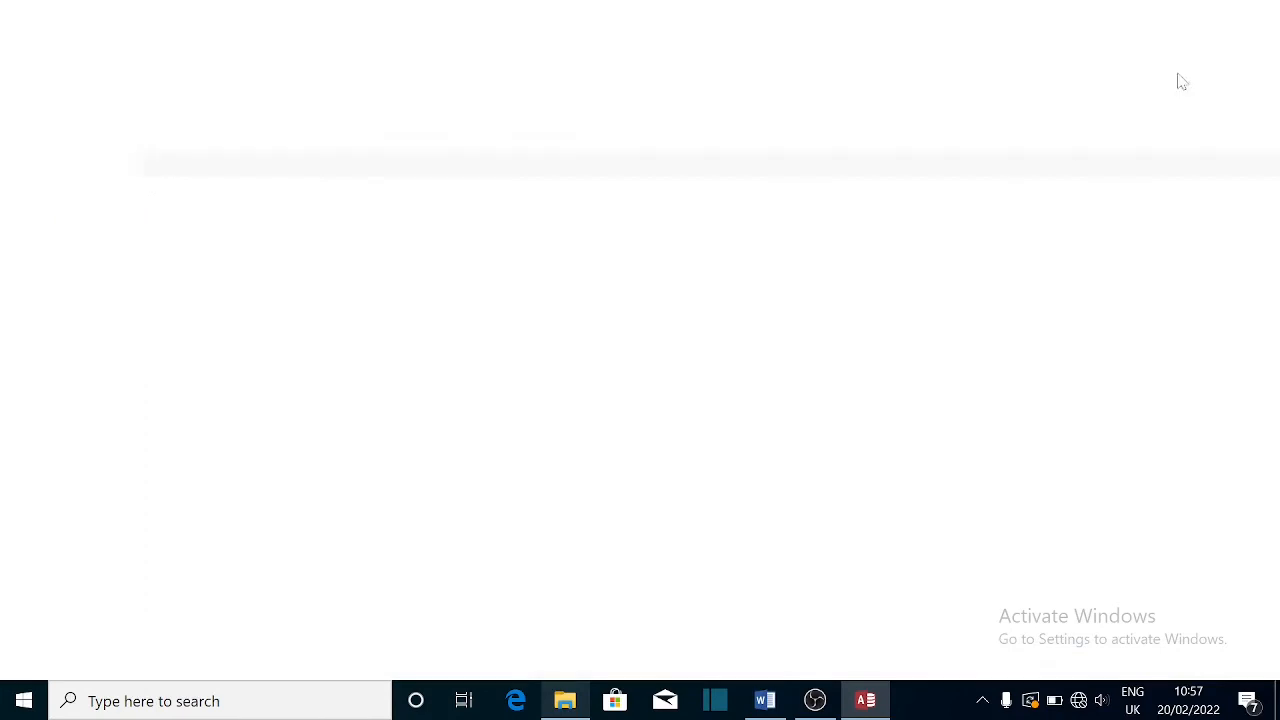
- Relaunch Access from Windows search and bring its start screen to the front
{"action": "left_click", "coordinate": [222, 700]}
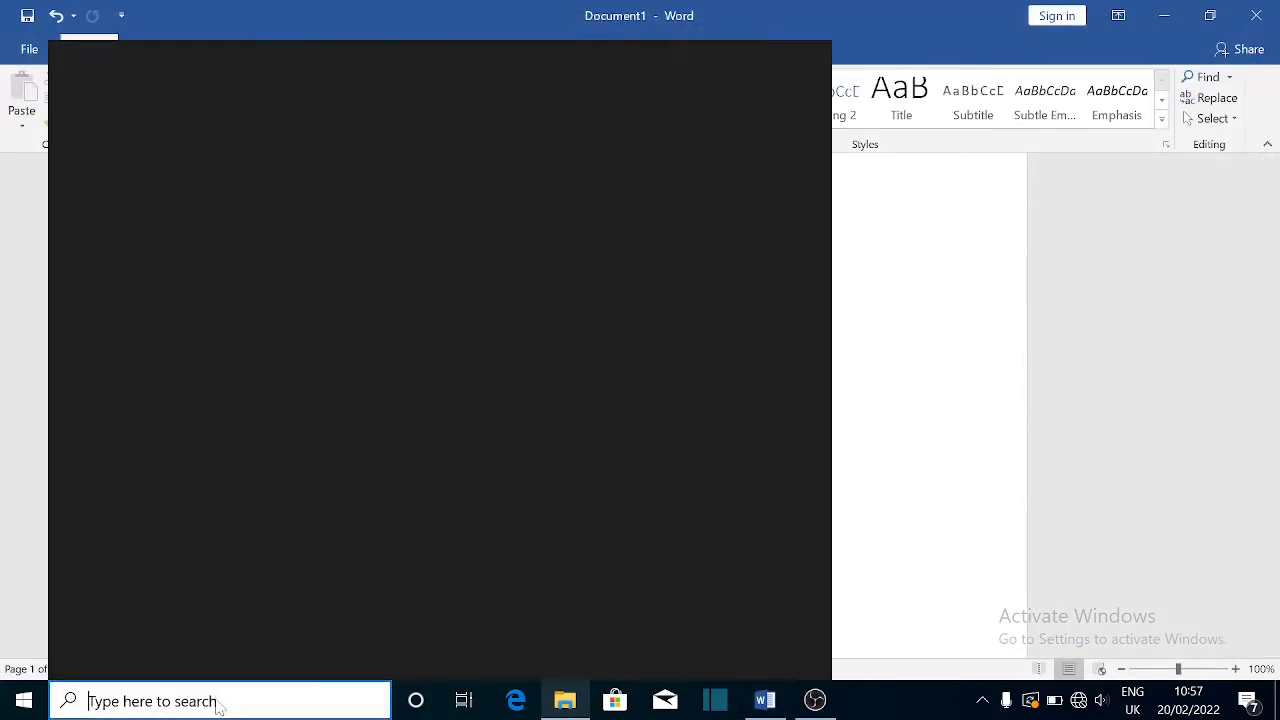
{"action": "left_click", "coordinate": [330, 218]}
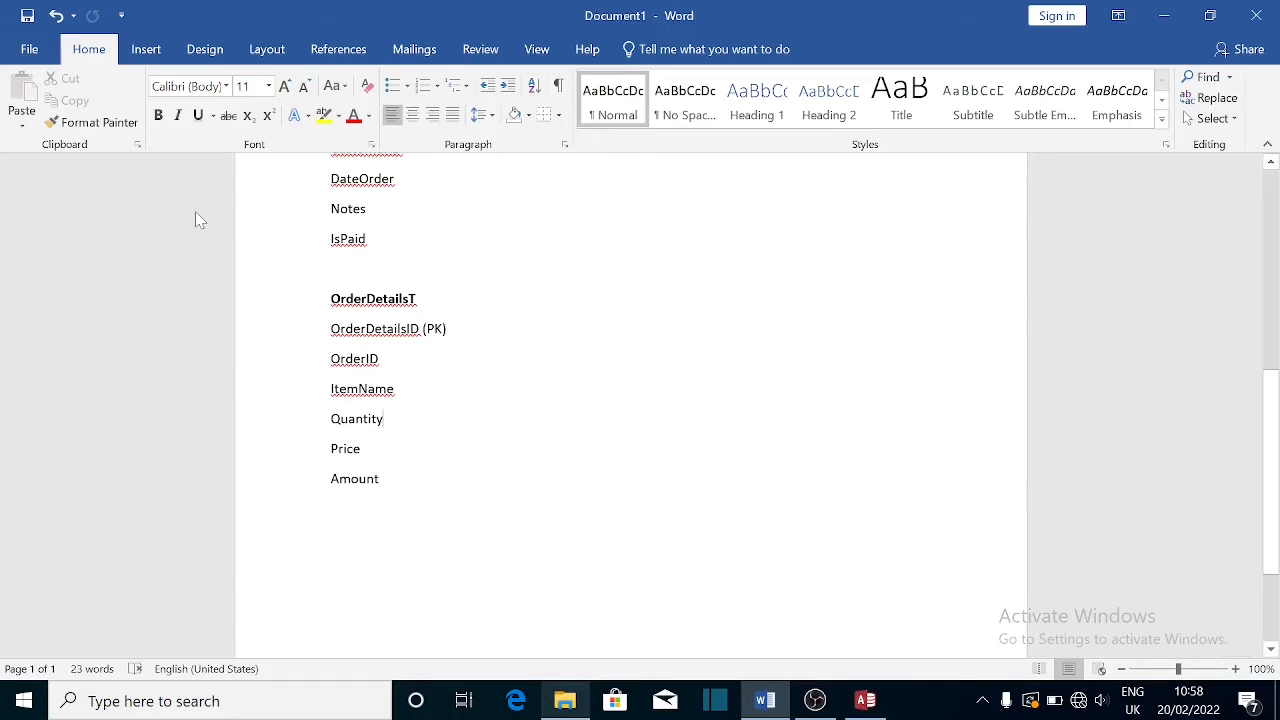
{"action": "left_click", "coordinate": [865, 700]}
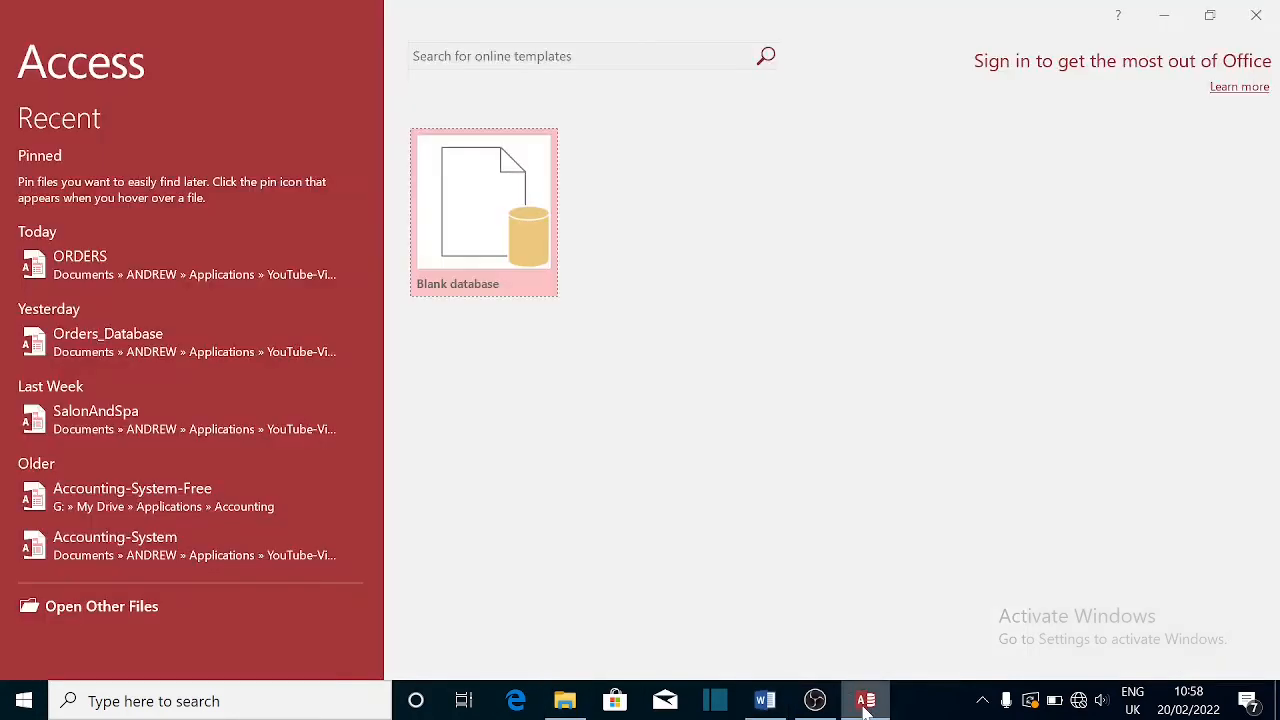
- Reopen the ORDERS database, then open, reposition and close the CustomerF form window
{"action": "left_click", "coordinate": [90, 268]}
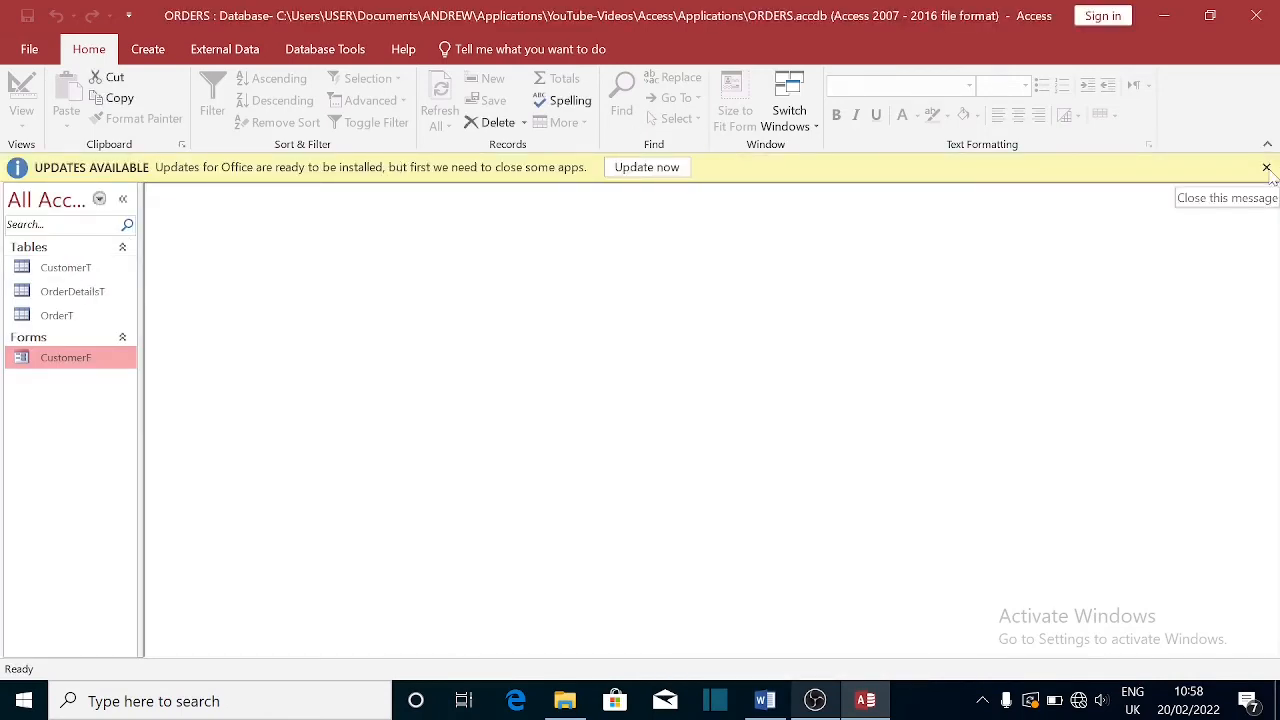
{"action": "left_click", "coordinate": [1266, 168]}
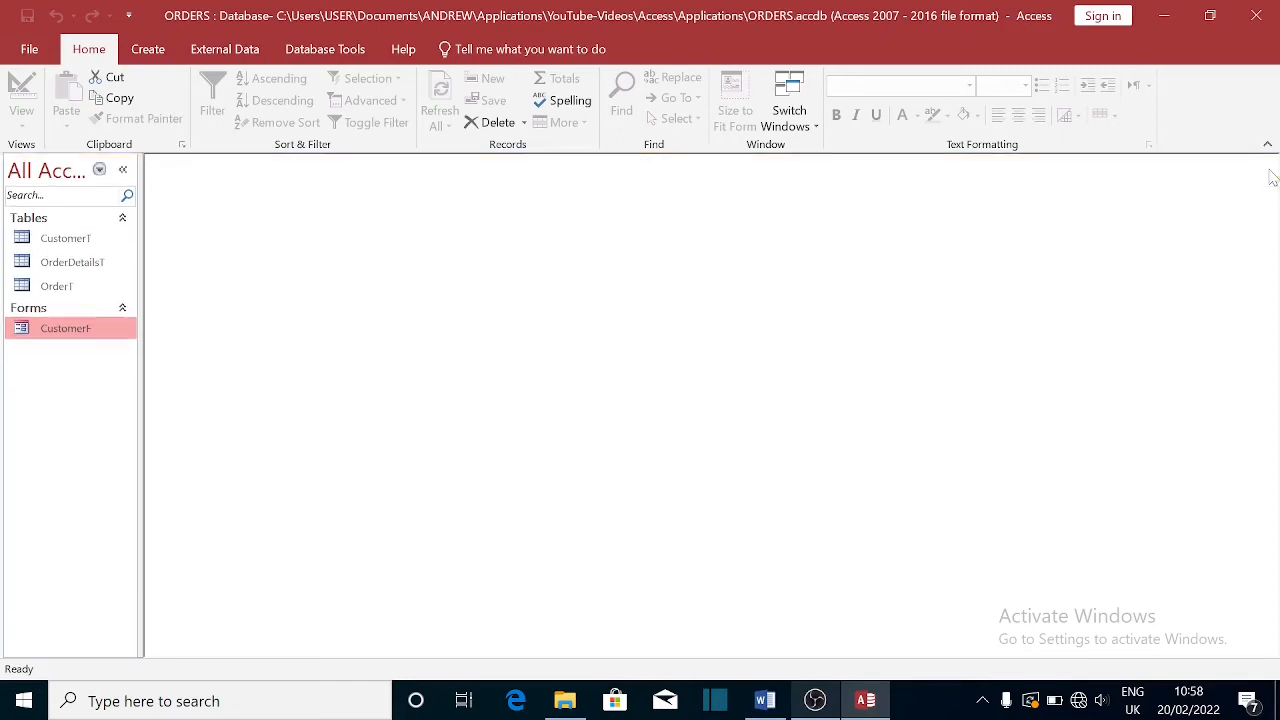
{"action": "double_click", "coordinate": [77, 330]}
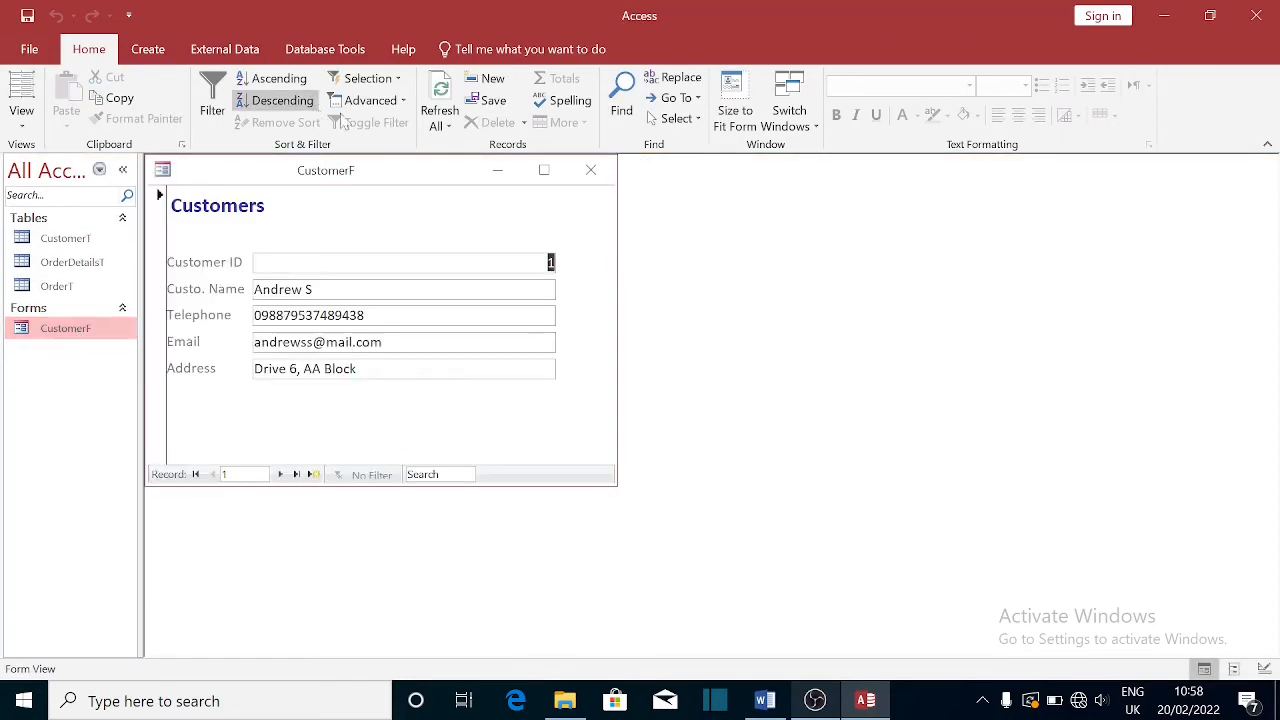
{"action": "left_click_drag", "start_coordinate": [373, 174], "coordinate": [603, 240]}
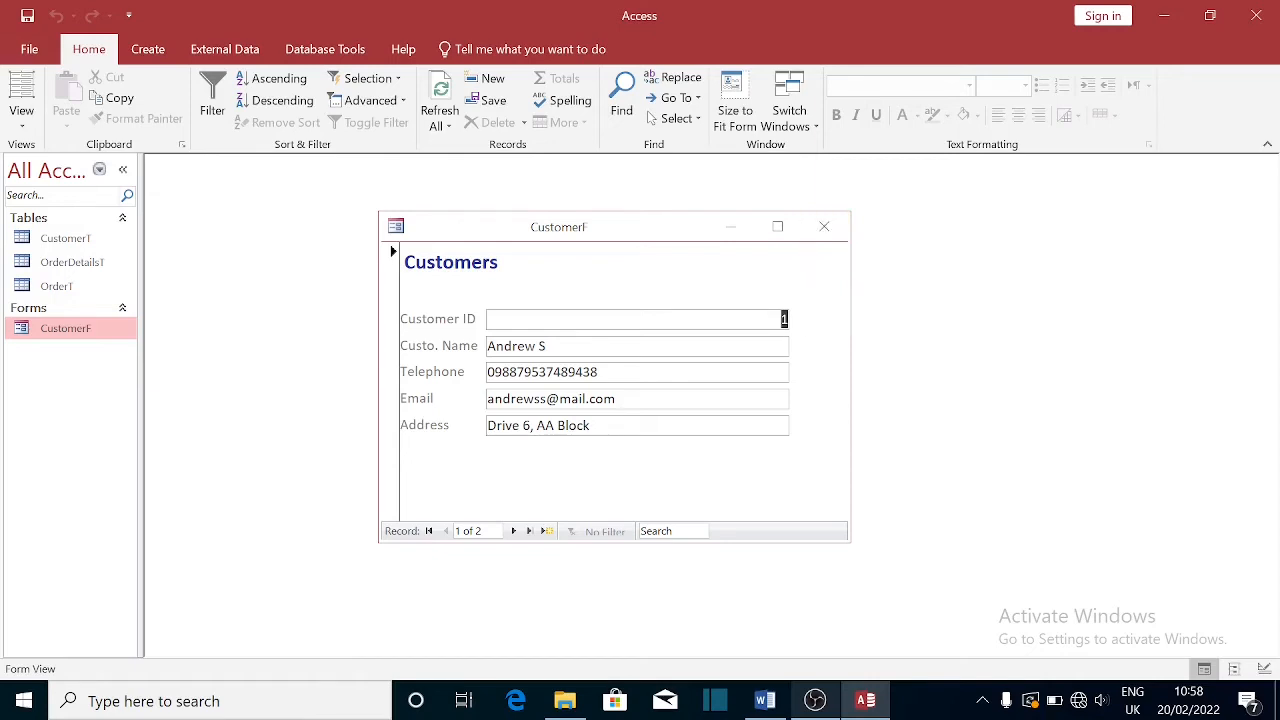
{"action": "left_click", "coordinate": [824, 226]}
- Create a blank Form1 with OrderT selected and switch it to Design View
{"action": "left_click", "coordinate": [58, 298]}
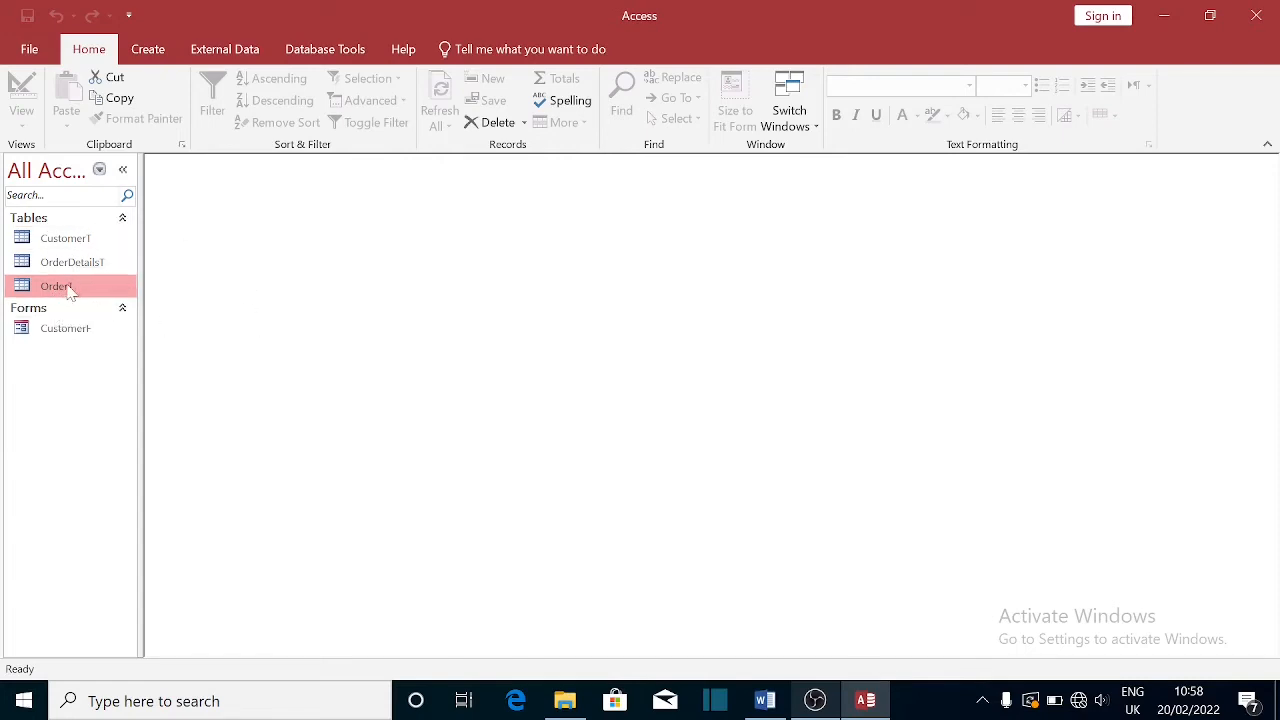
{"action": "left_click", "coordinate": [148, 52]}
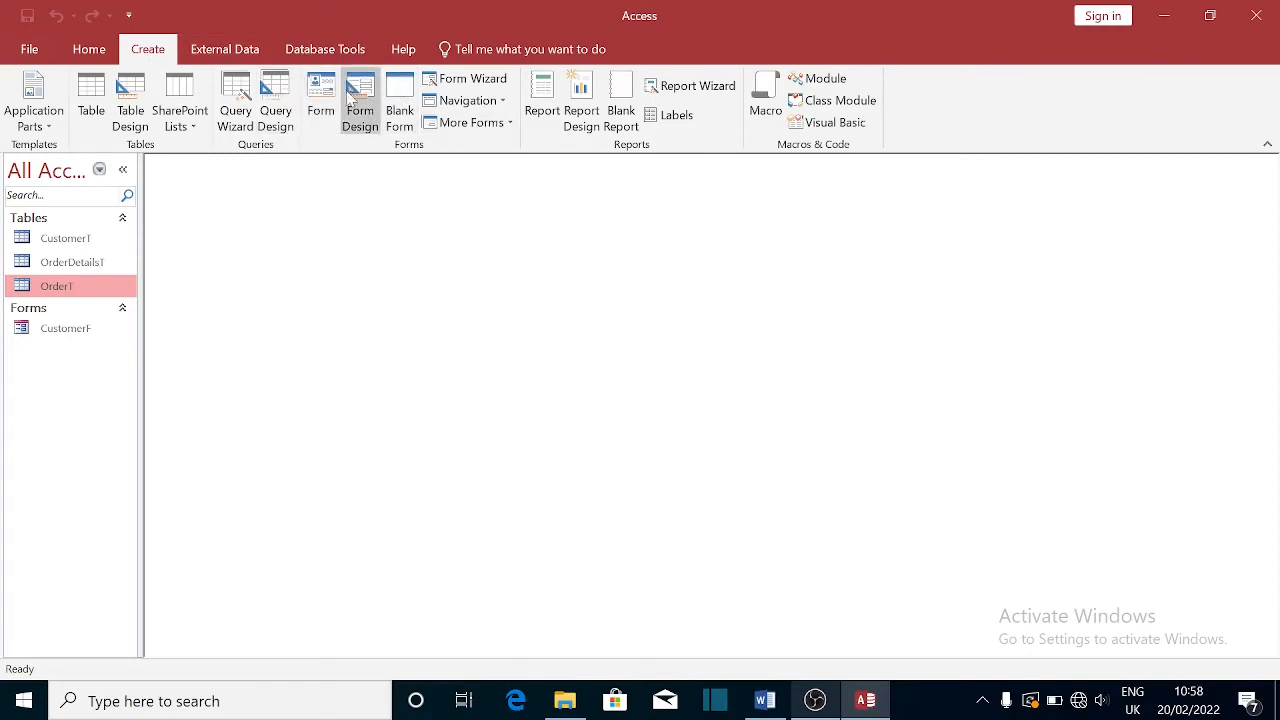
{"action": "left_click", "coordinate": [400, 97]}
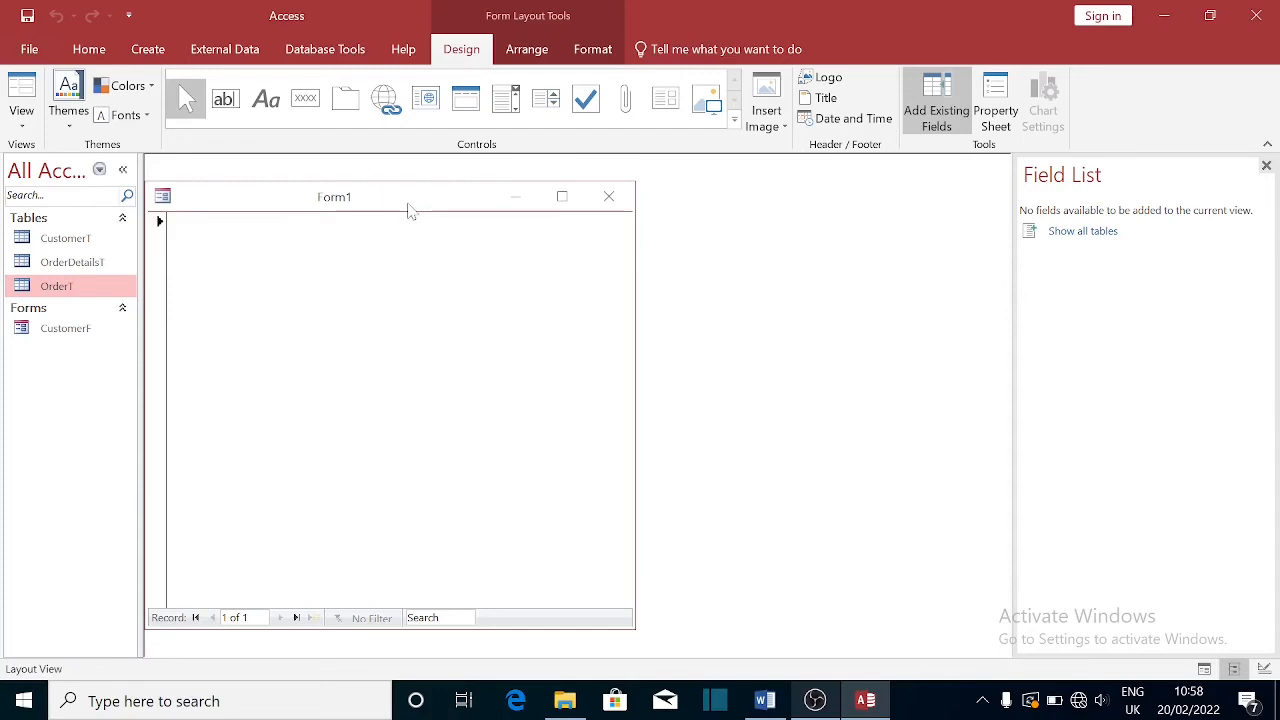
{"action": "right_click", "coordinate": [409, 210]}
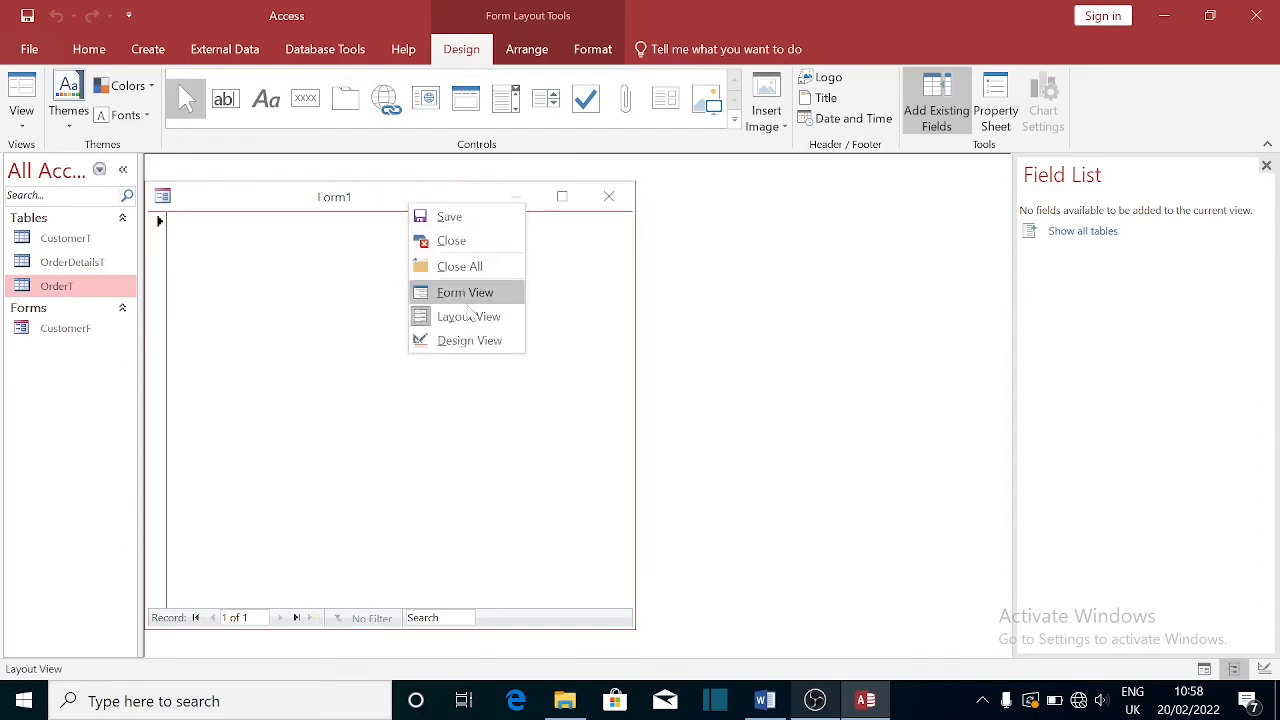
{"action": "left_click", "coordinate": [457, 340]}
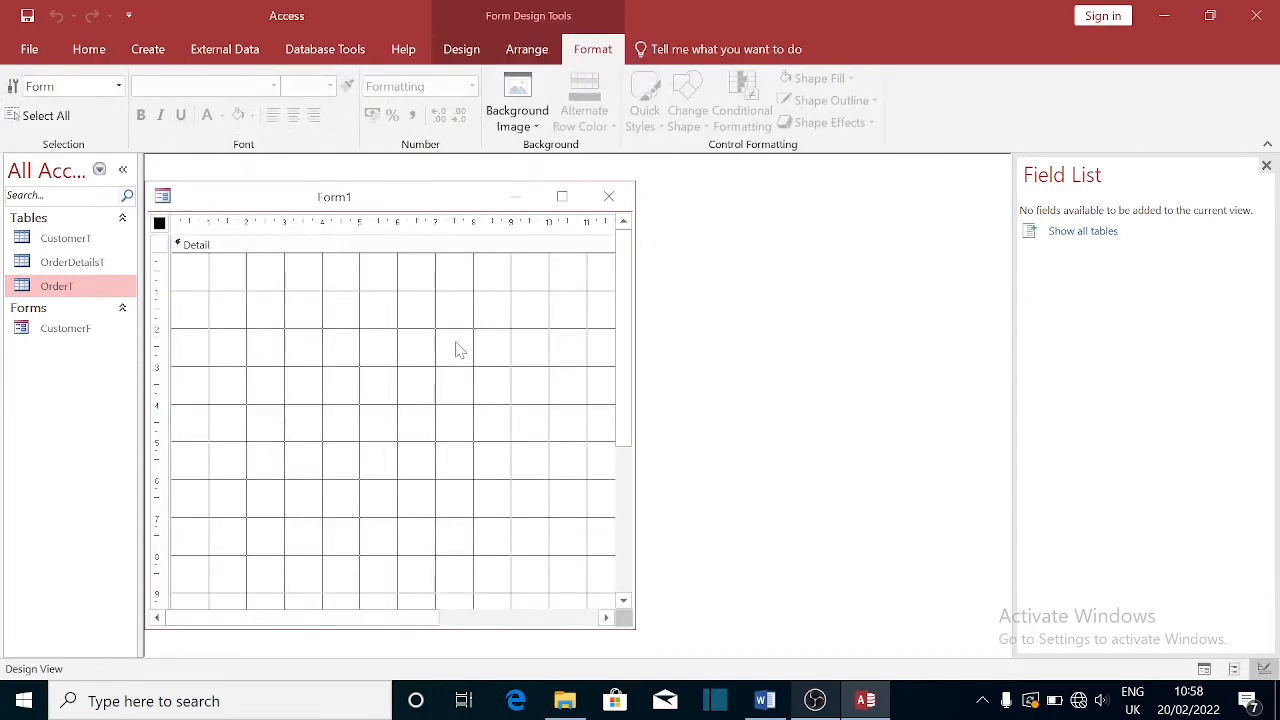
- Set Form1's Record Source property to the OrderT table
{"action": "left_click_drag", "start_coordinate": [423, 200], "coordinate": [520, 182]}
{"action": "double_click", "coordinate": [256, 205]}
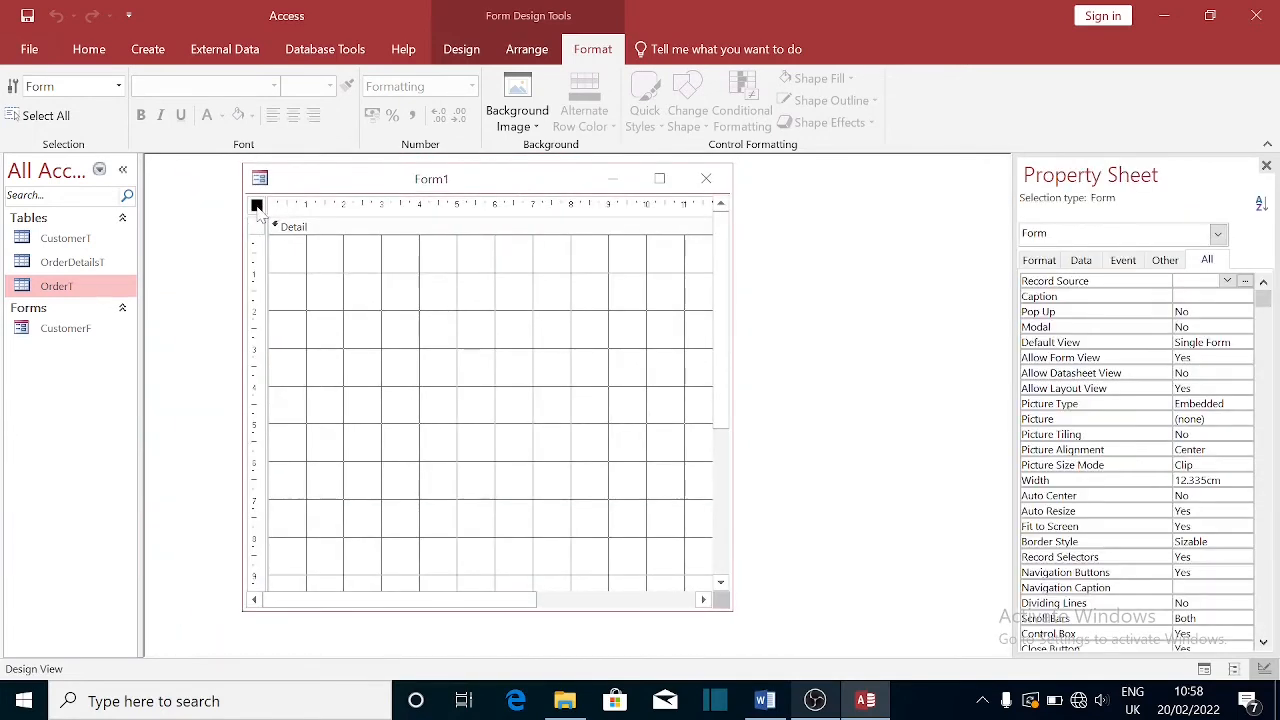
{"action": "left_click", "coordinate": [1227, 282]}
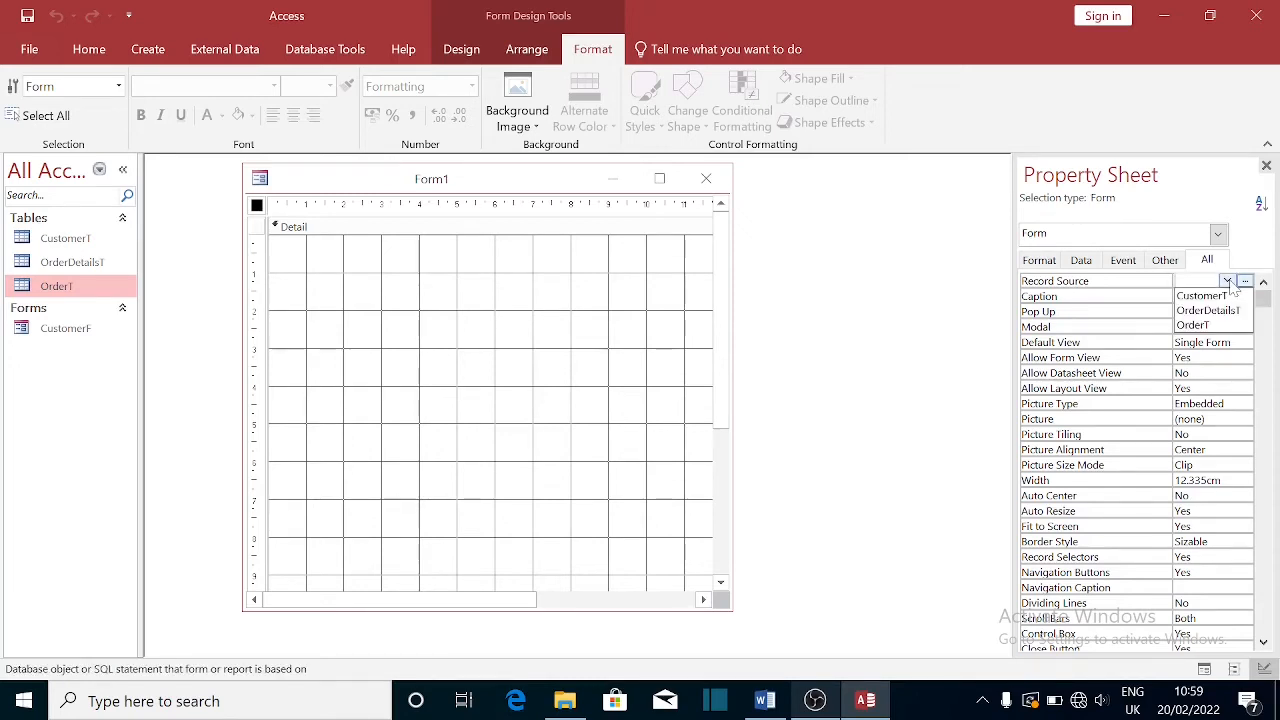
{"action": "left_click", "coordinate": [1193, 325]}
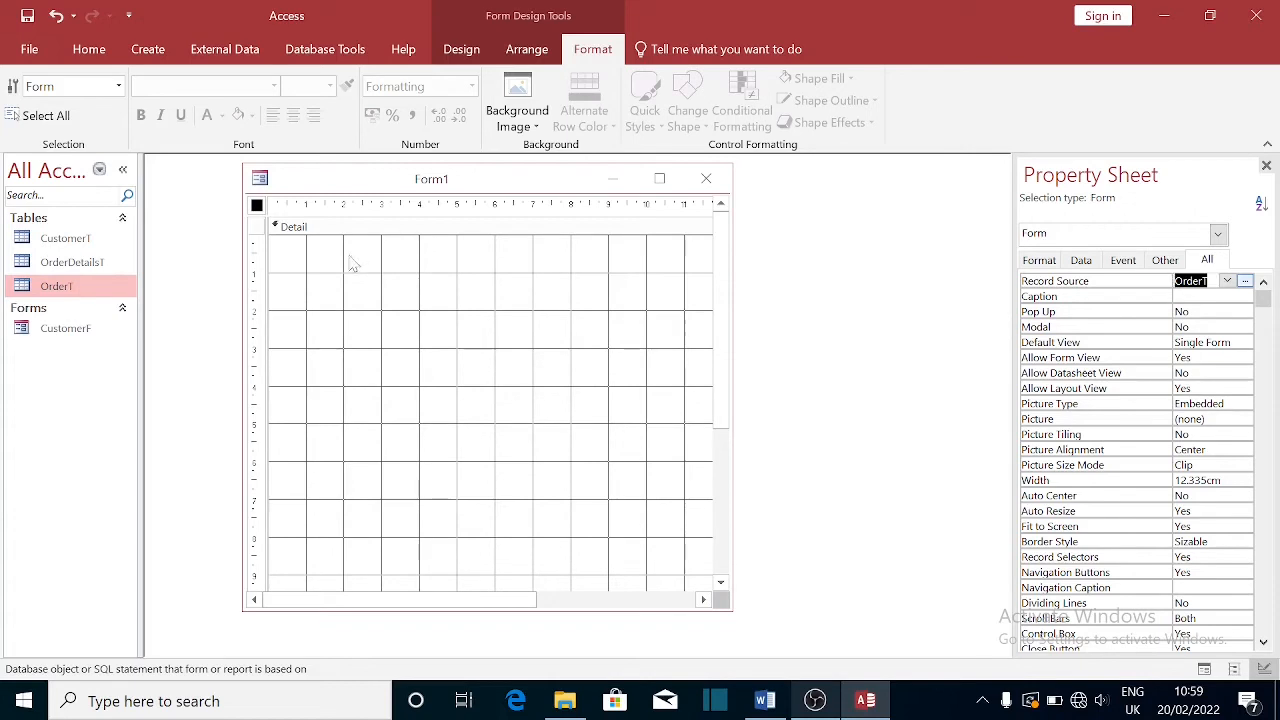
{"action": "right_click", "coordinate": [347, 261]}
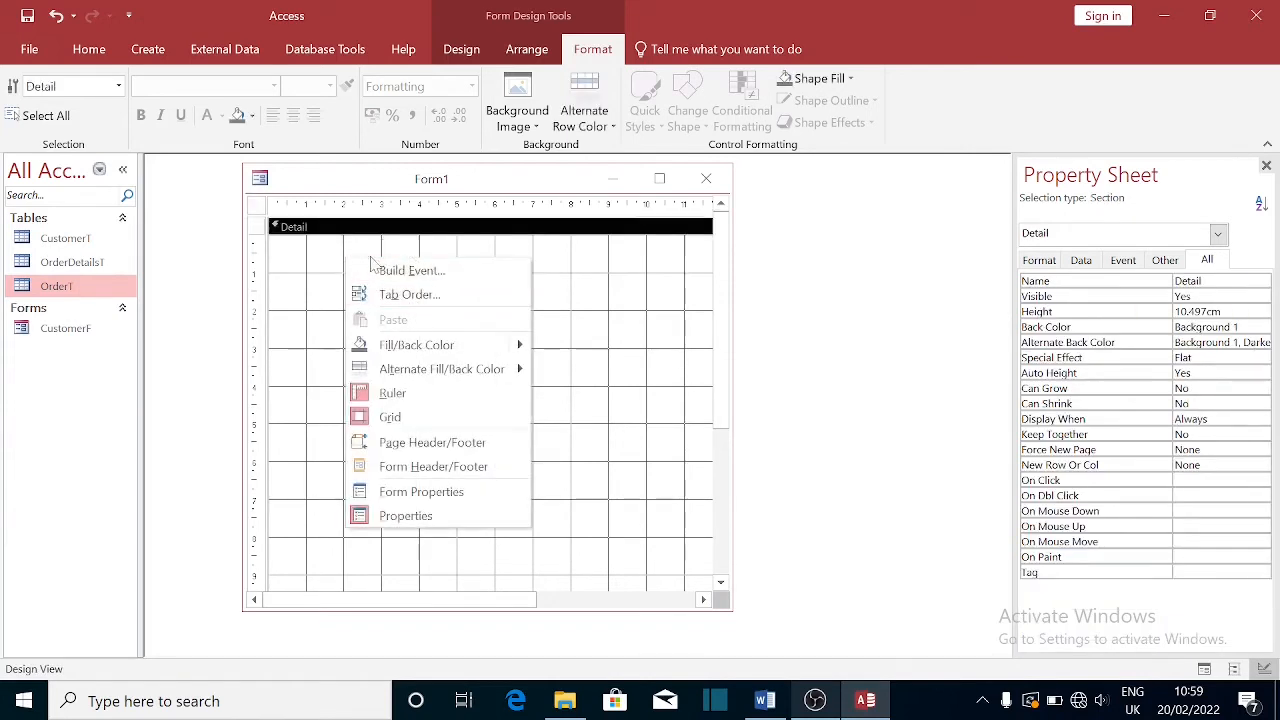
{"action": "left_click", "coordinate": [258, 205]}
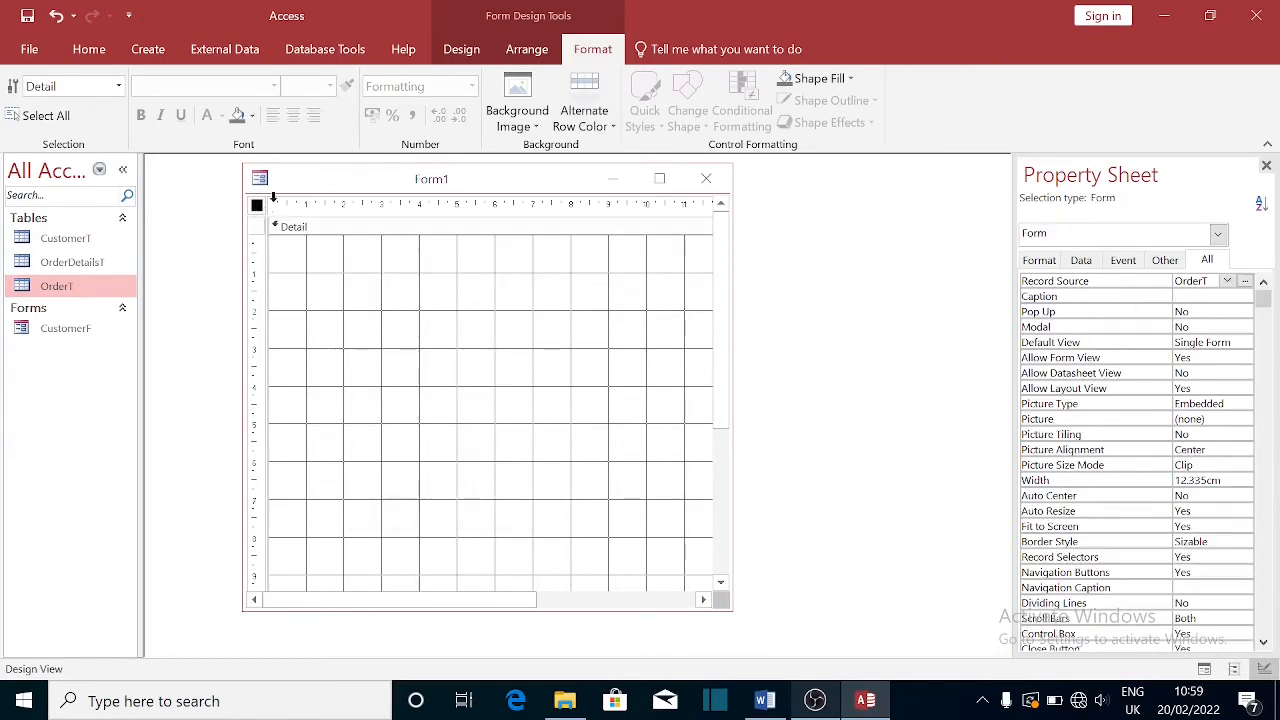
{"action": "left_click", "coordinate": [463, 50]}
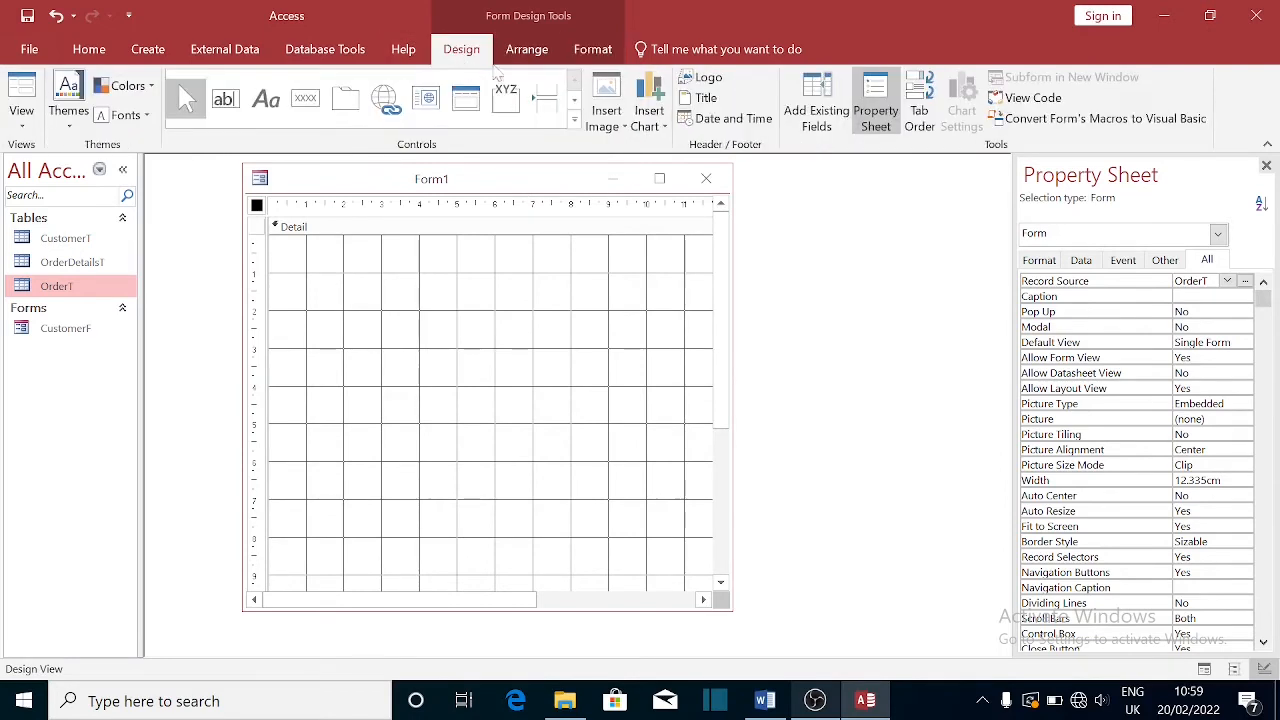
- Place all five OrderT fields (OrderID, CustomerID, DateOrder, Notes, IsPaid) onto the Form1 grid
{"action": "left_click", "coordinate": [818, 112]}
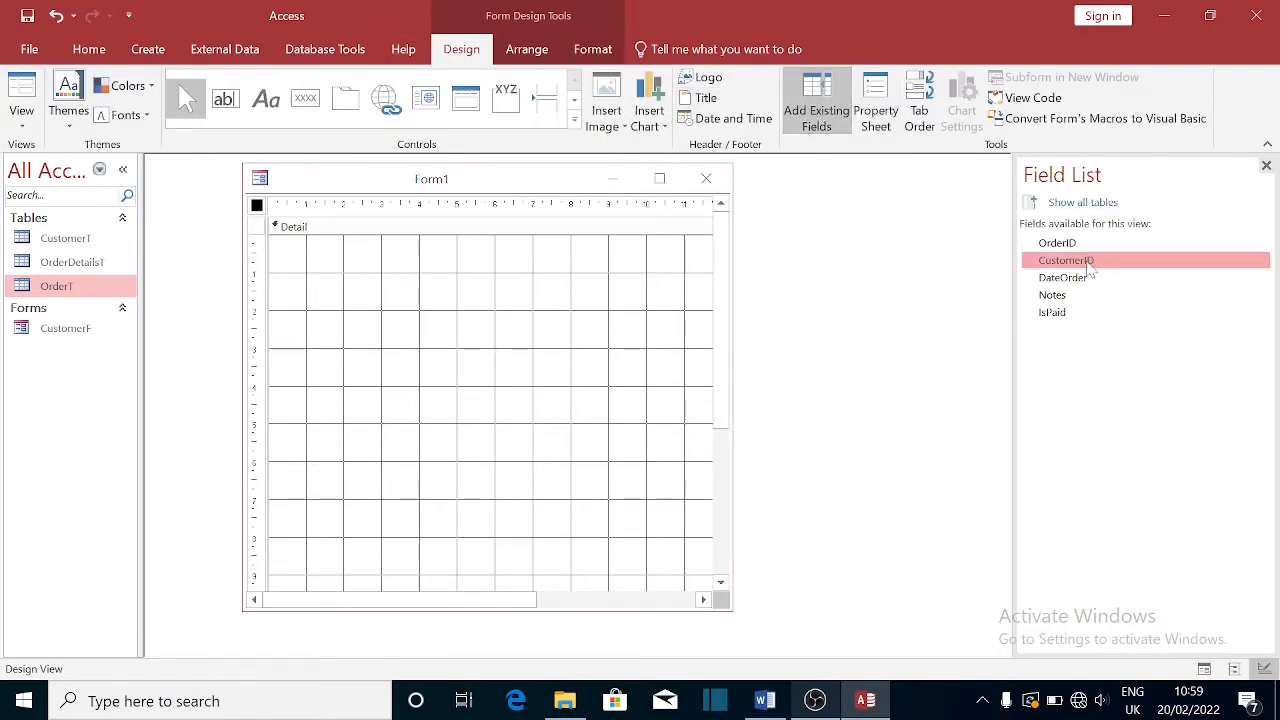
{"action": "left_click", "coordinate": [1053, 248]}
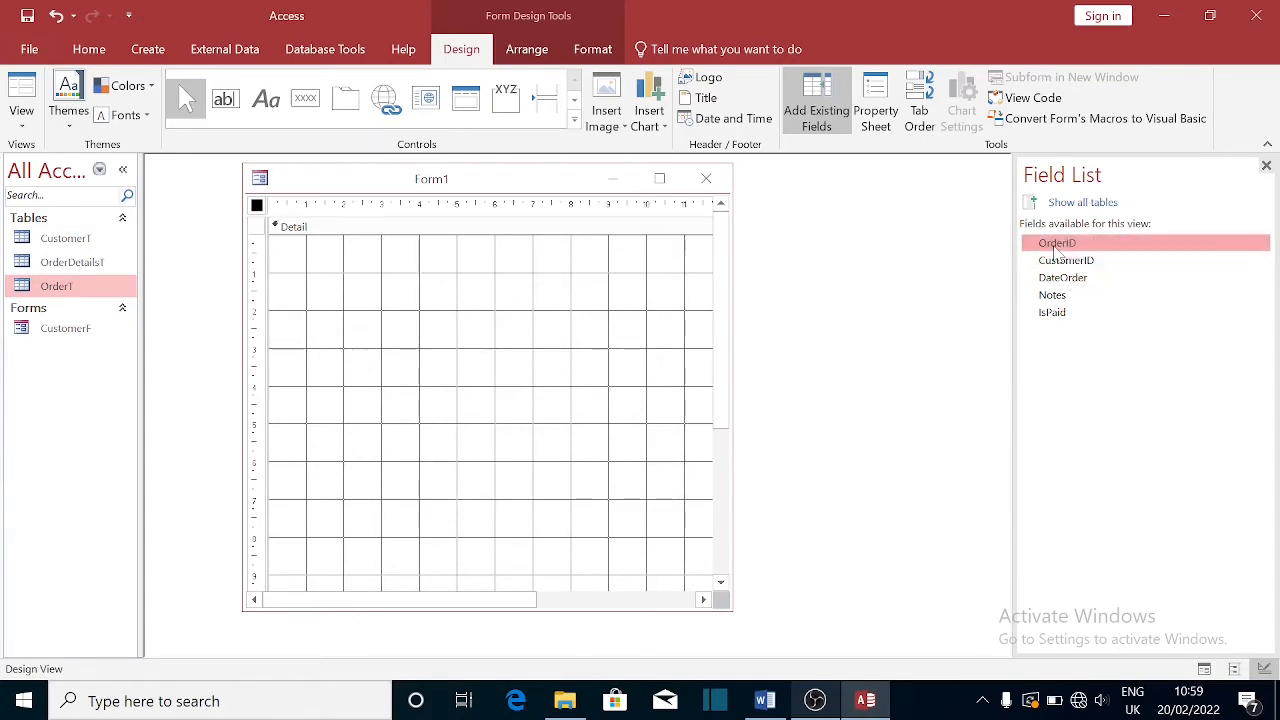
{"action": "key", "text": "shift+Down"}
{"action": "key", "text": "shift+Down"}
{"action": "key", "text": "shift+Down"}
{"action": "key", "text": "shift+Down"}
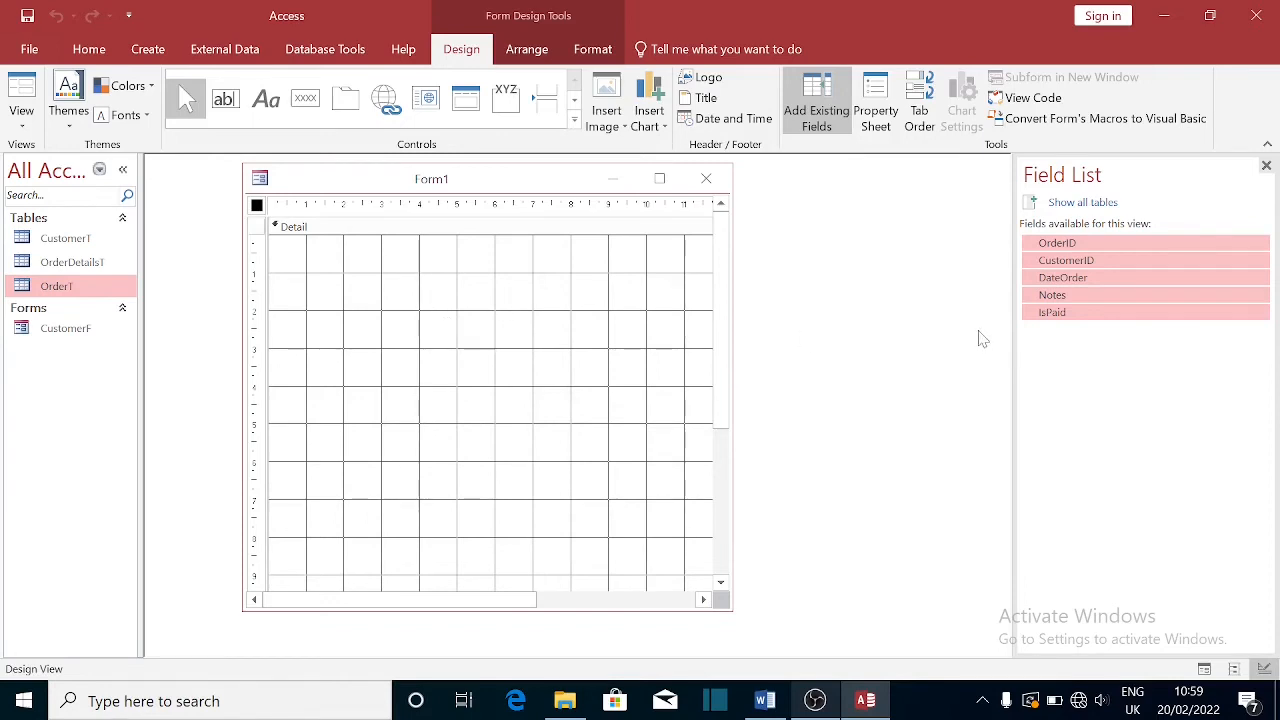
{"action": "left_click_drag", "start_coordinate": [1163, 265], "coordinate": [345, 270]}
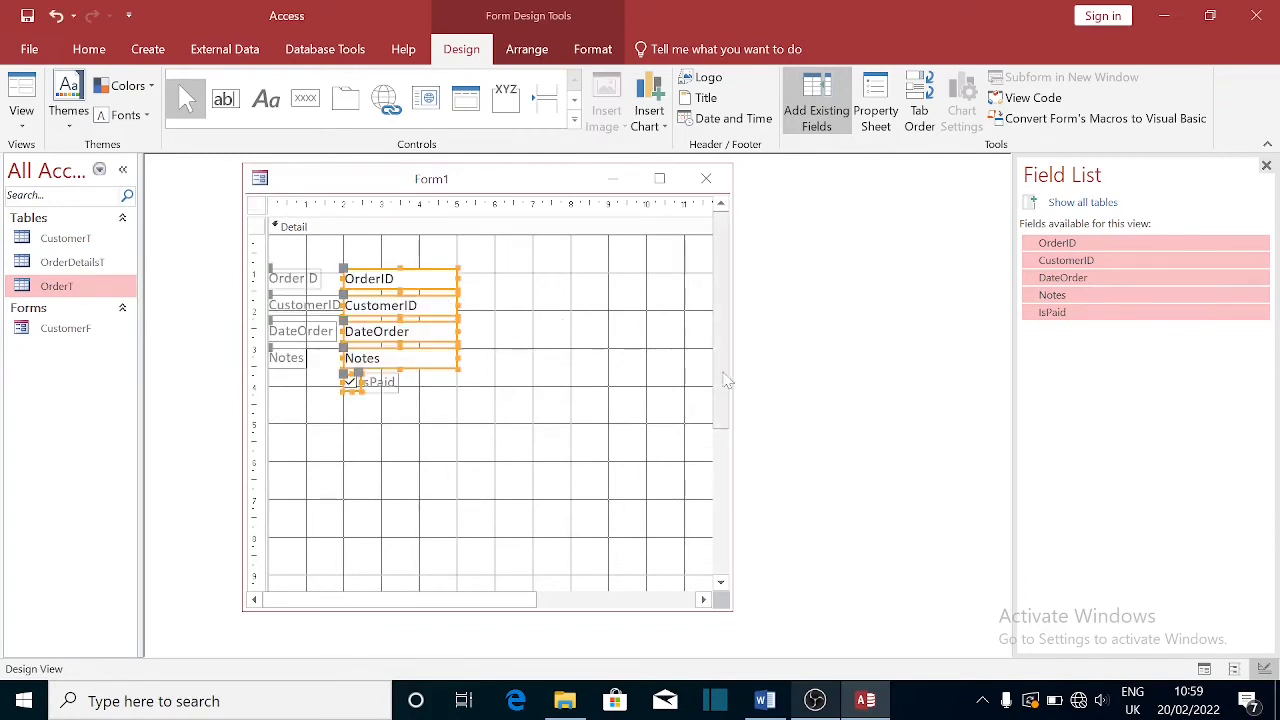
- Widen the form window and its design grid, then close the form
{"action": "left_click_drag", "start_coordinate": [742, 371], "coordinate": [968, 366]}
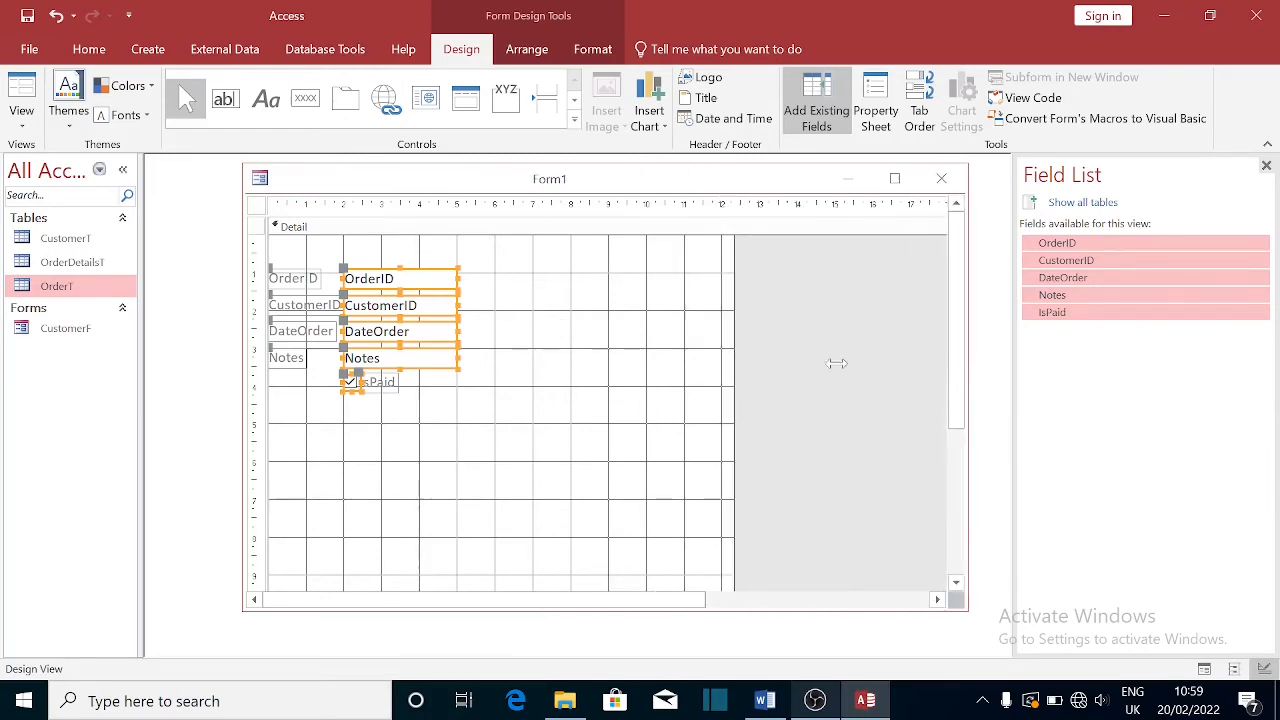
{"action": "left_click", "coordinate": [742, 358]}
{"action": "left_click_drag", "start_coordinate": [729, 349], "coordinate": [922, 377]}
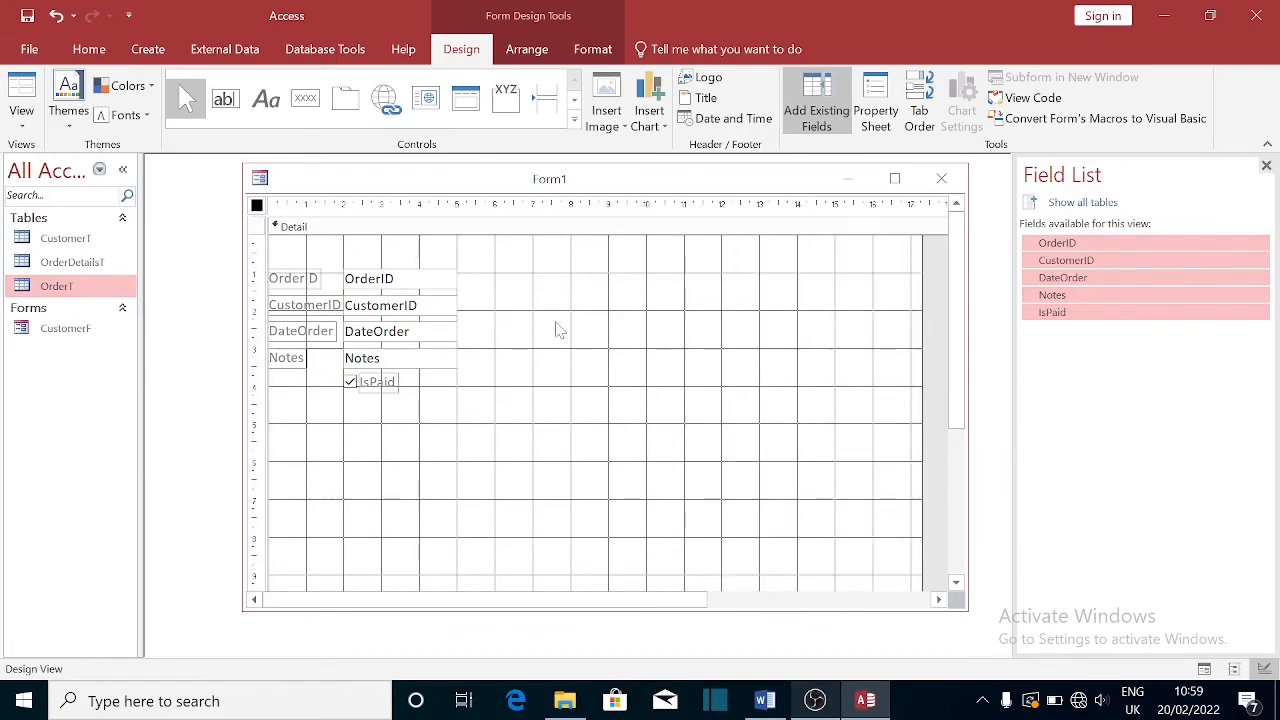
{"action": "left_click", "coordinate": [441, 302]}
{"action": "left_click", "coordinate": [562, 377]}
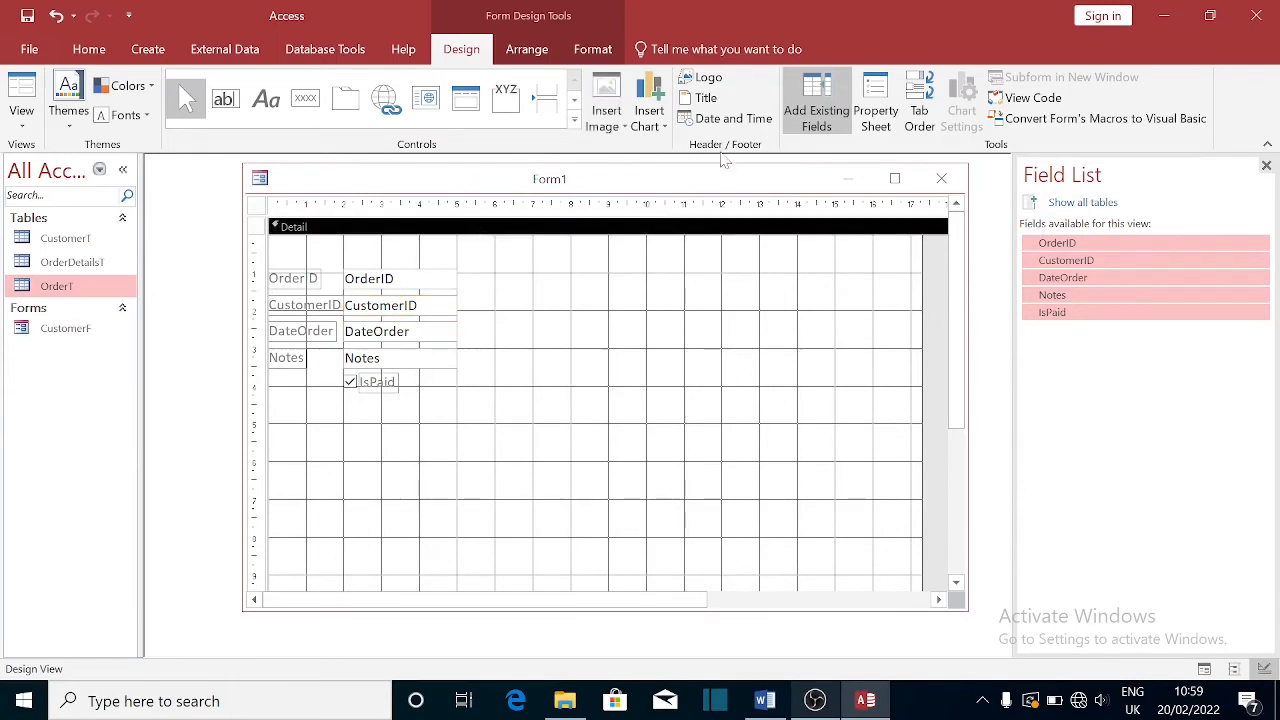
{"action": "left_click", "coordinate": [938, 178]}
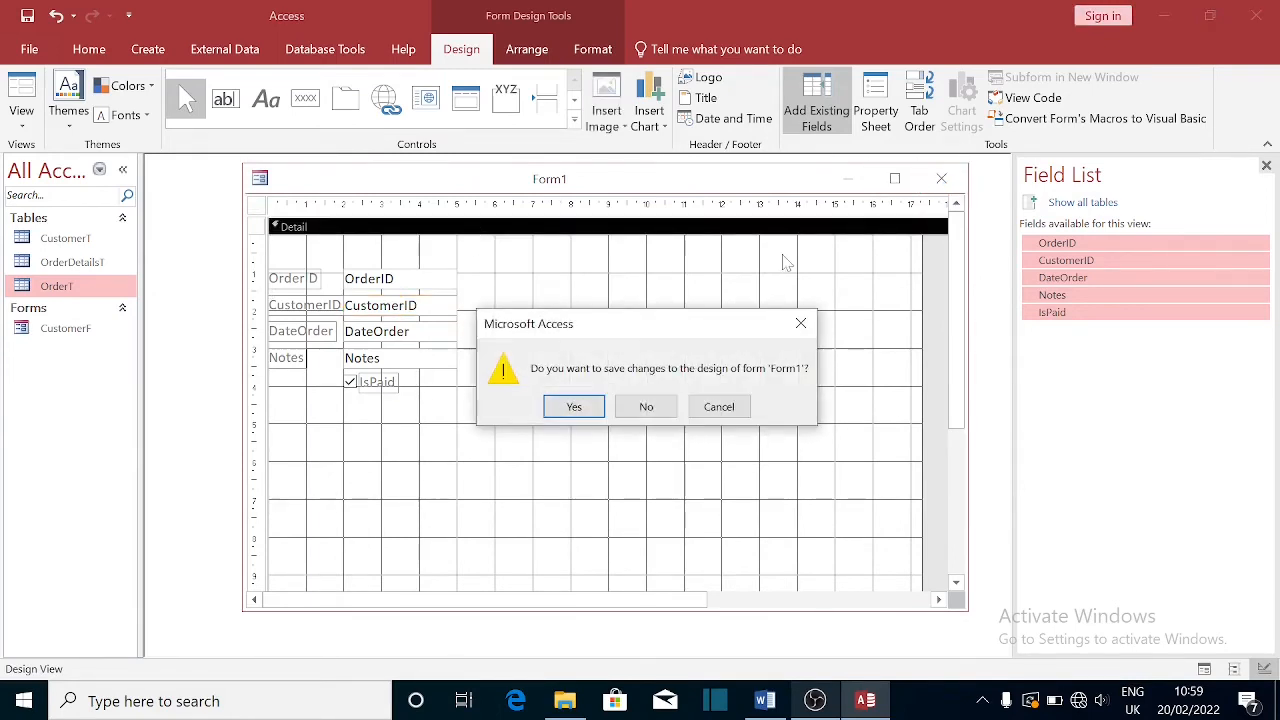
- Save the new form as OrderF
{"action": "left_click", "coordinate": [574, 410]}
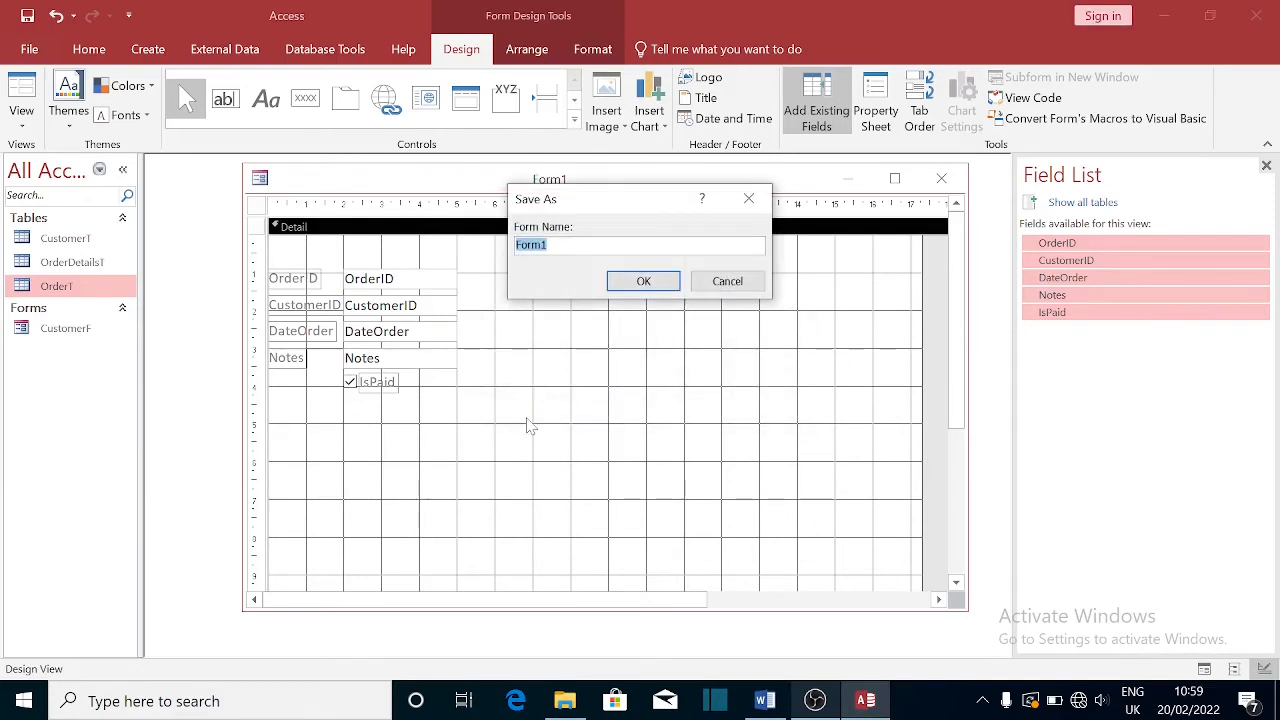
{"action": "type", "text": "OrderF"}
{"action": "left_click", "coordinate": [648, 282]}
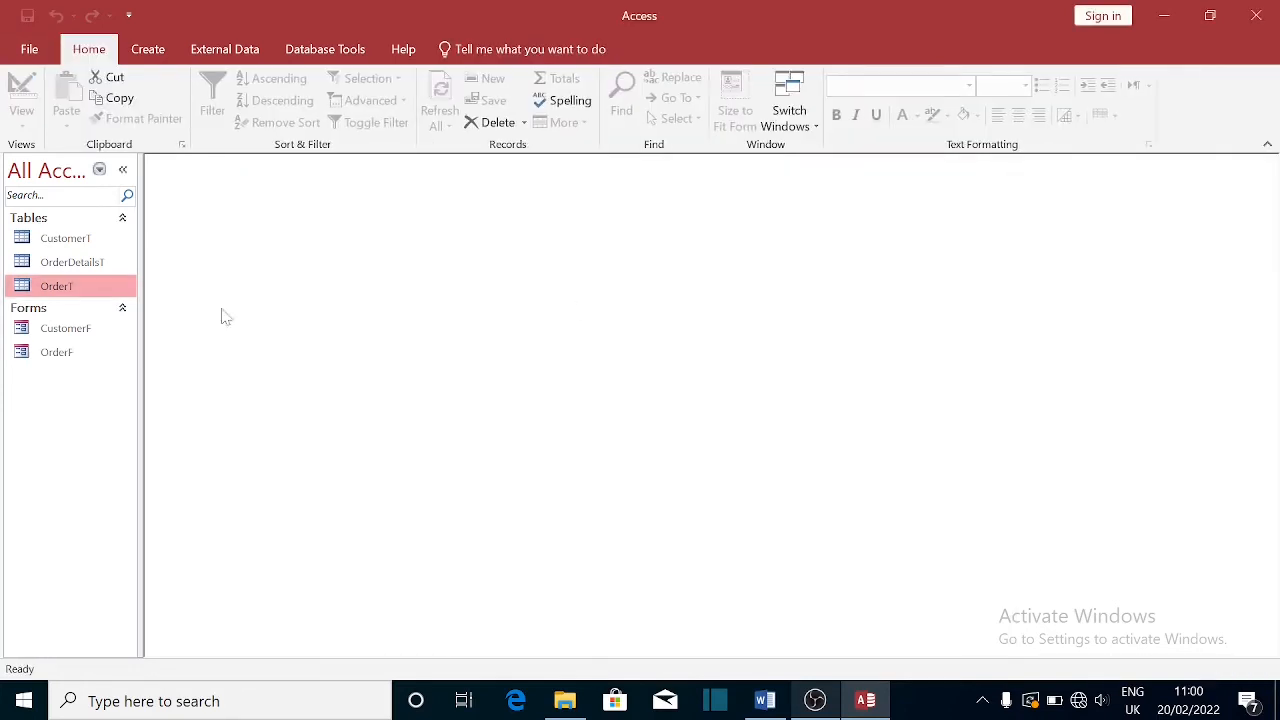
- Open OrderF in Form View, then switch it to Design View
{"action": "left_click", "coordinate": [56, 356]}
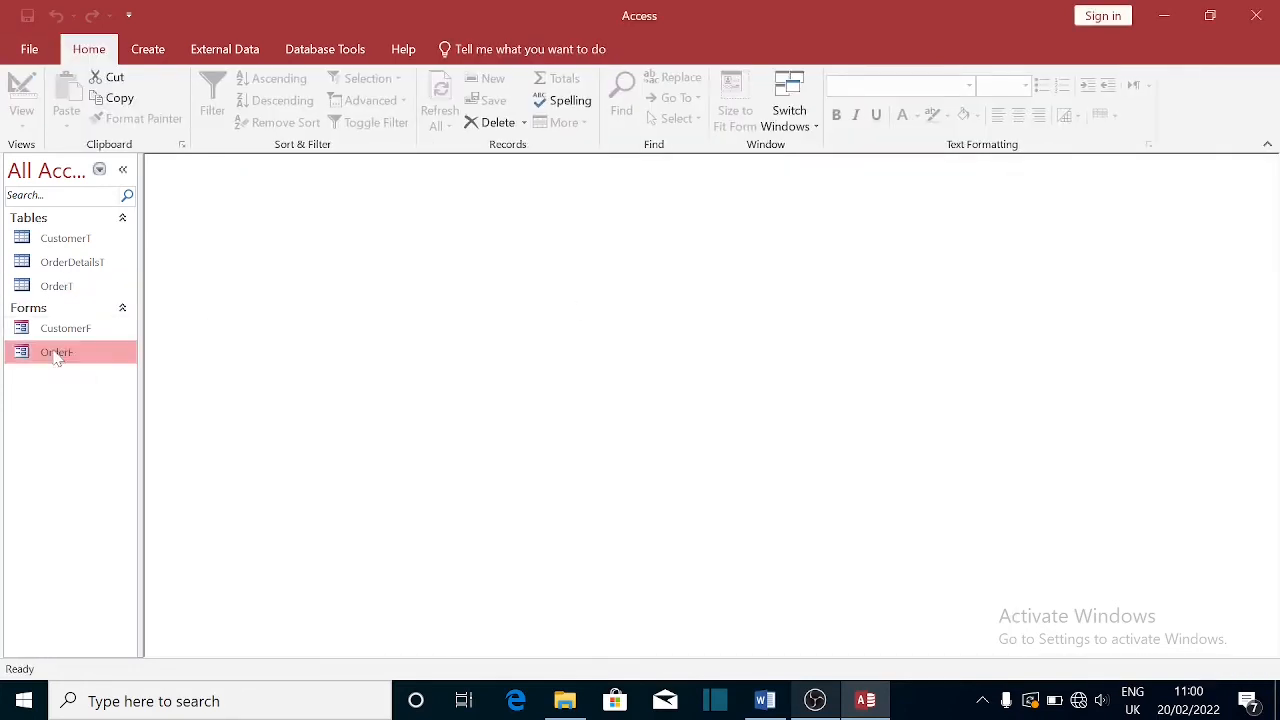
{"action": "double_click", "coordinate": [57, 356]}
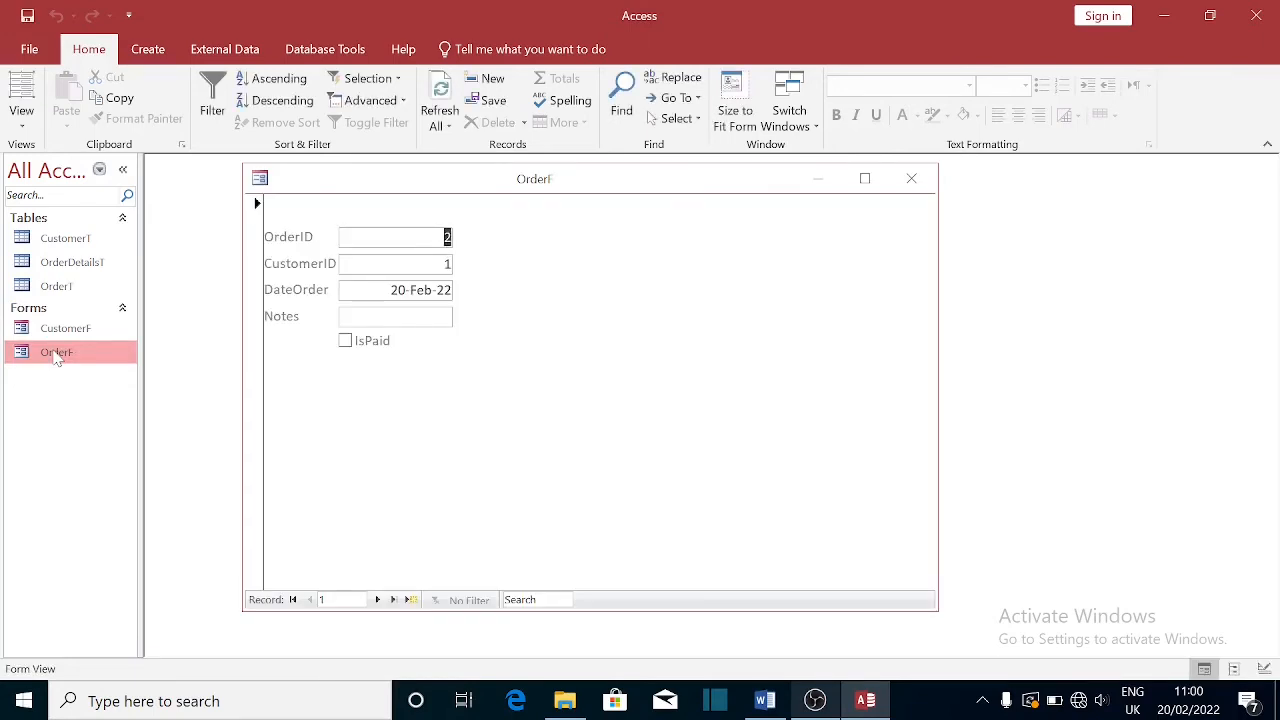
{"action": "right_click", "coordinate": [572, 192]}
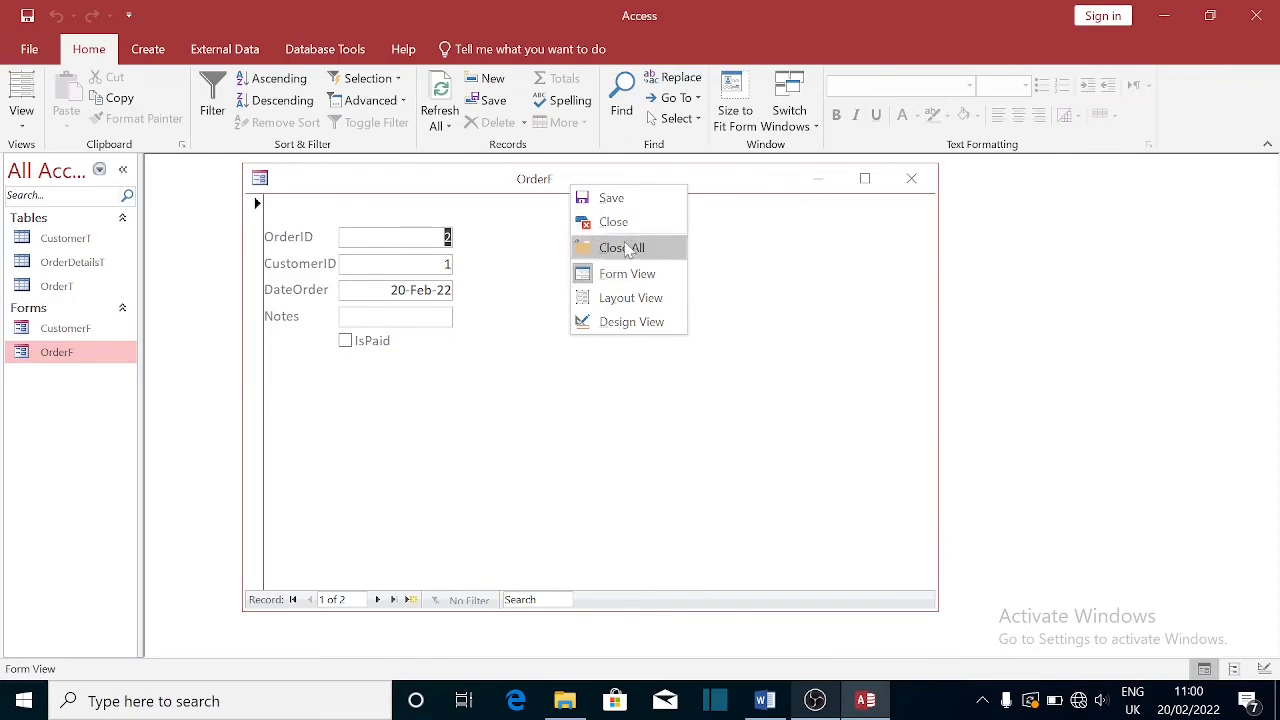
{"action": "left_click", "coordinate": [631, 322]}
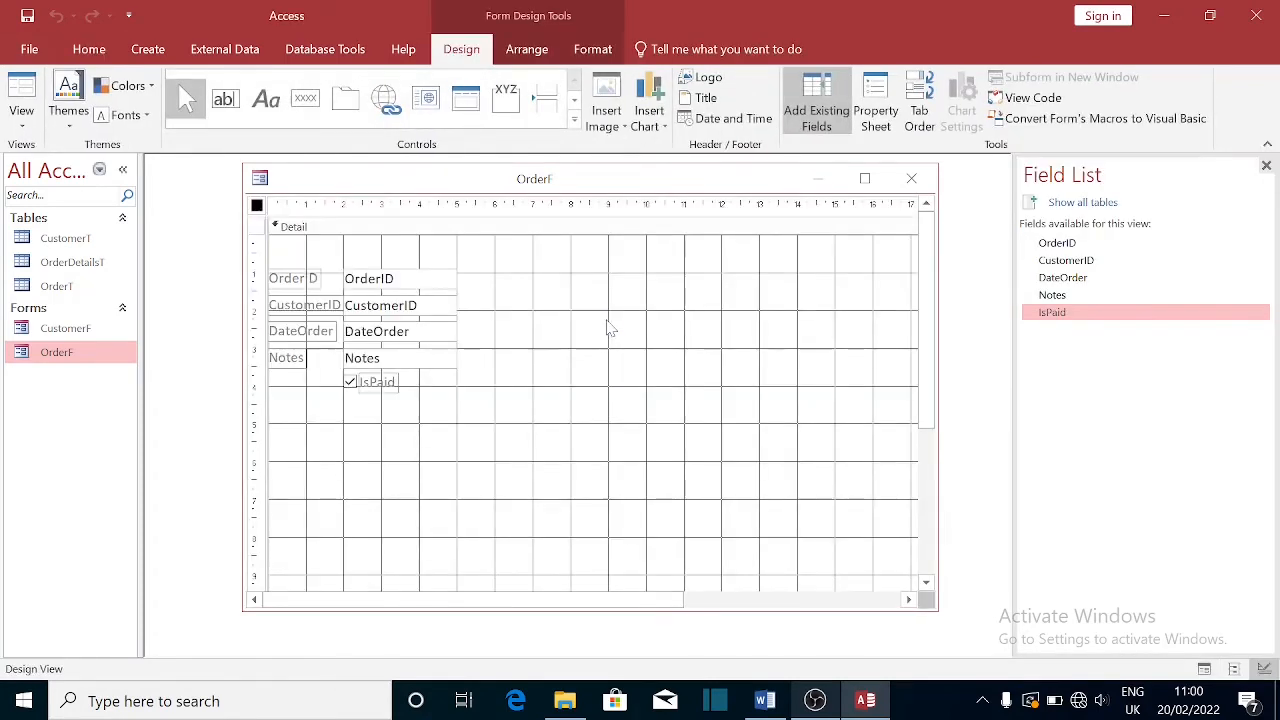
- Give OrderF's Detail section a light grey background
{"action": "double_click", "coordinate": [428, 229]}
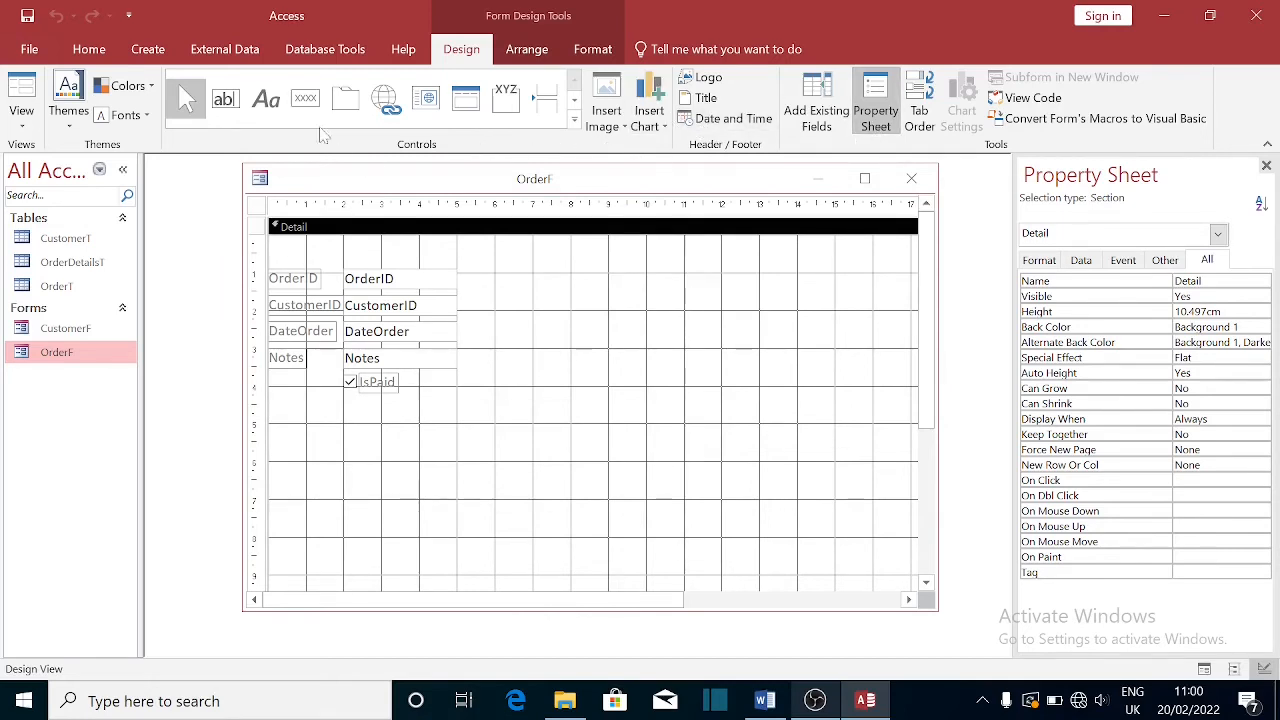
{"action": "left_click", "coordinate": [89, 50]}
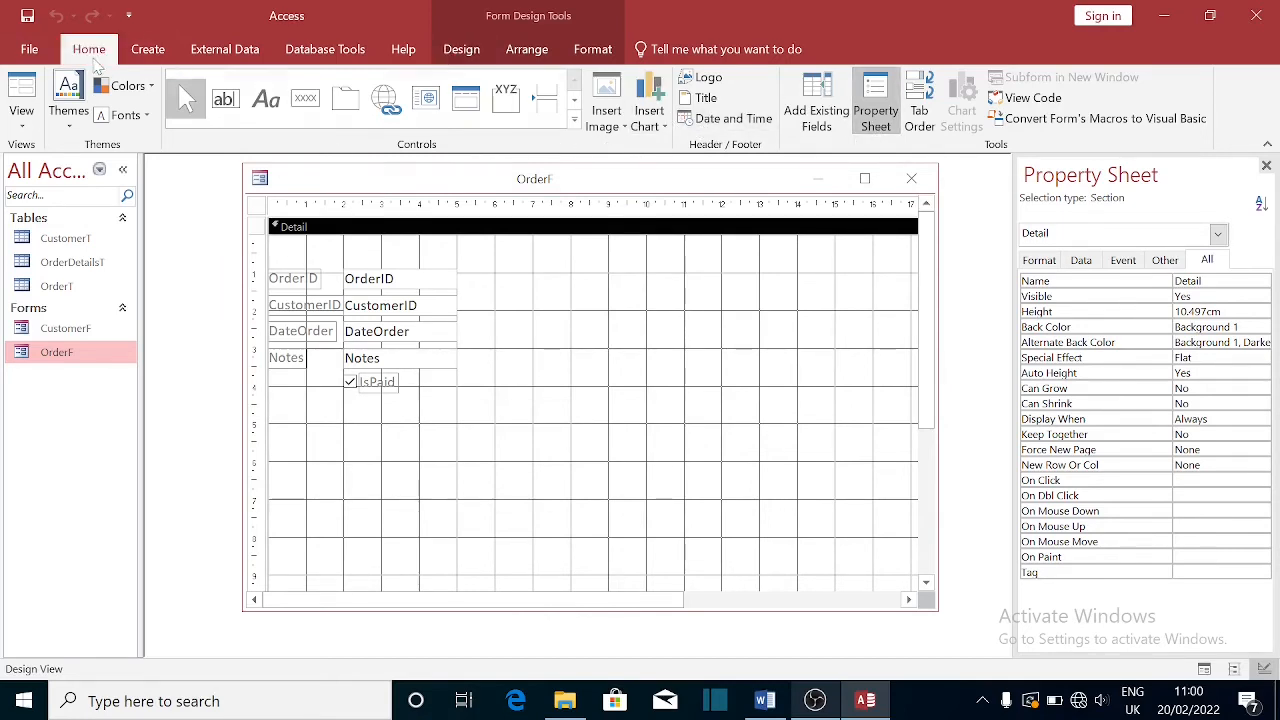
{"action": "left_click", "coordinate": [977, 116]}
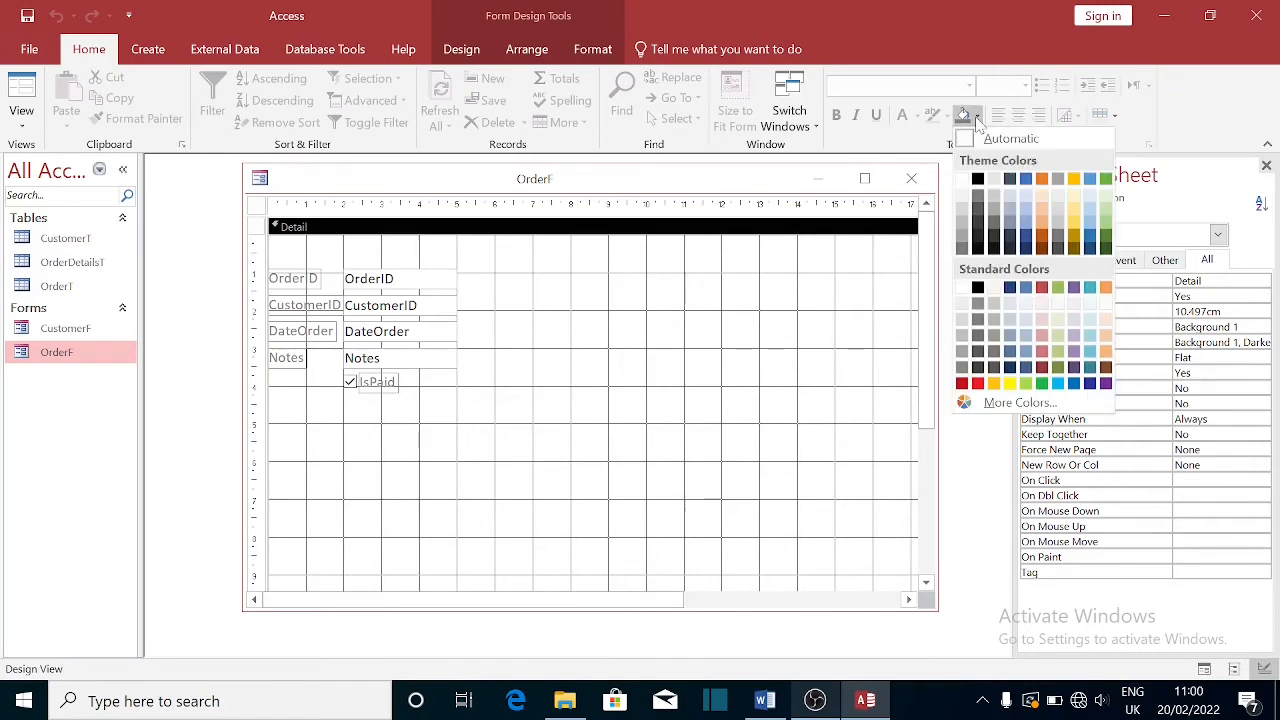
{"action": "left_click", "coordinate": [995, 234]}
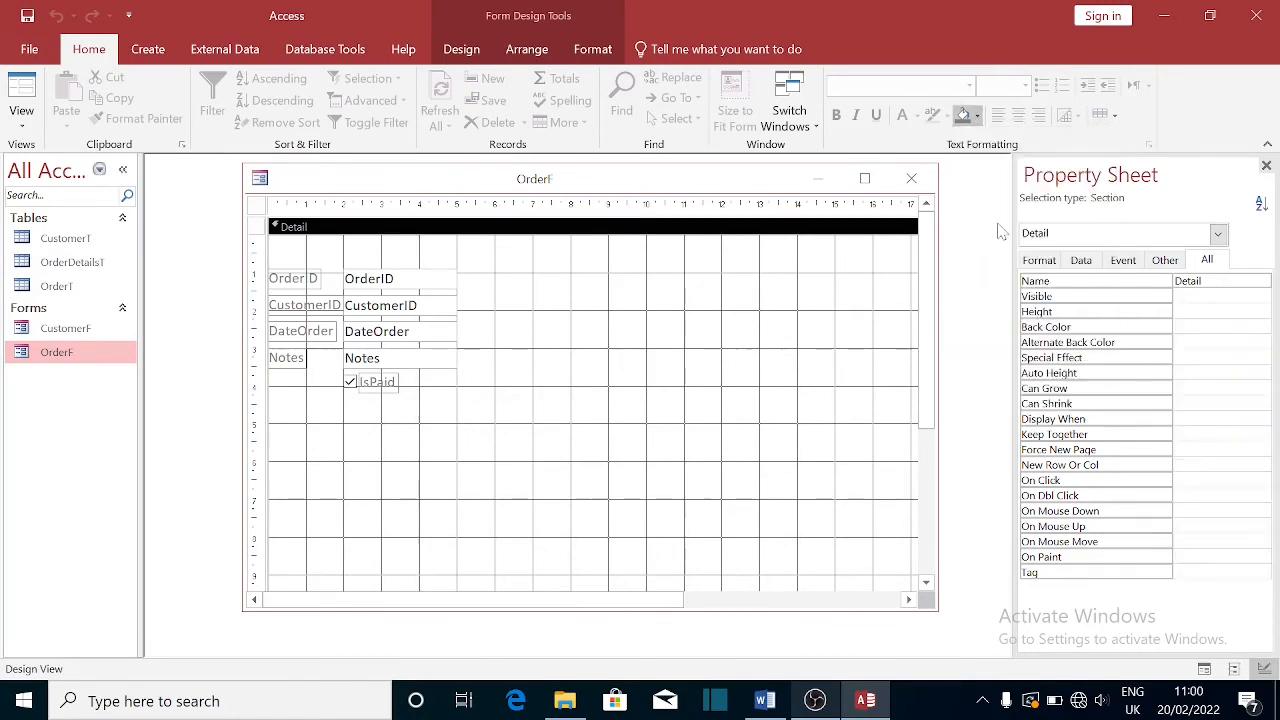
{"action": "left_click", "coordinate": [978, 117]}
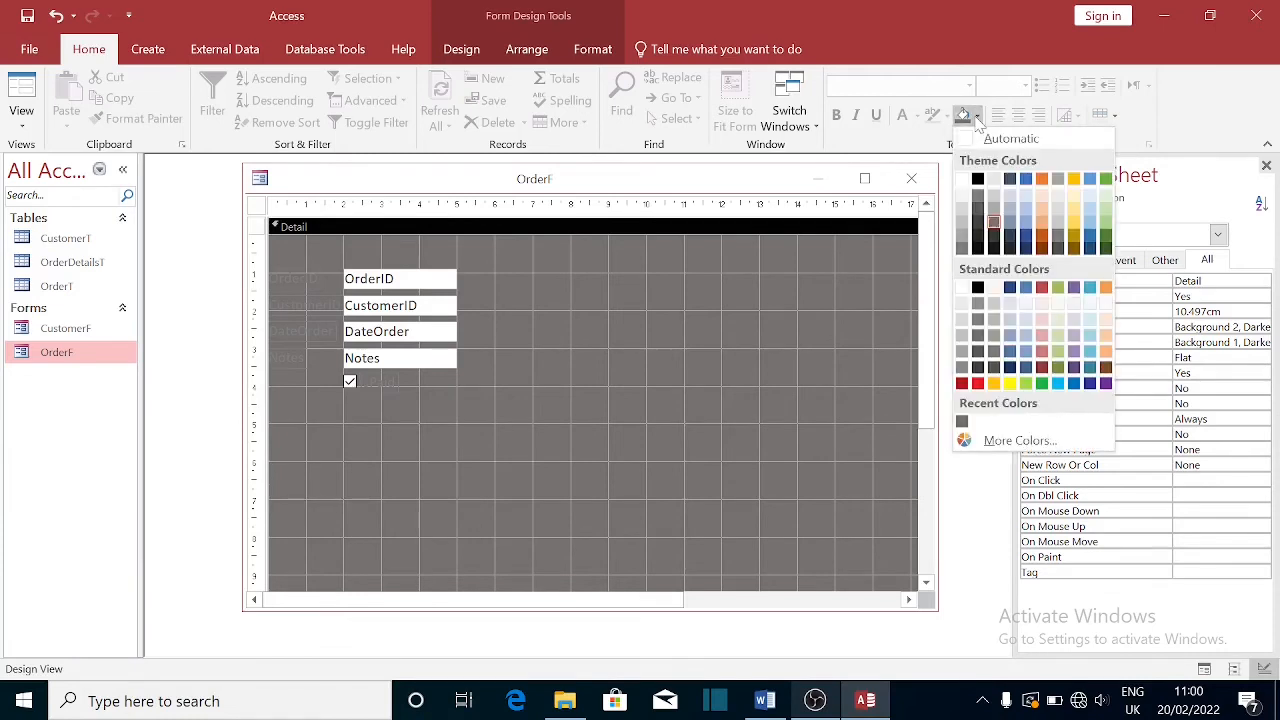
{"action": "left_click", "coordinate": [995, 209]}
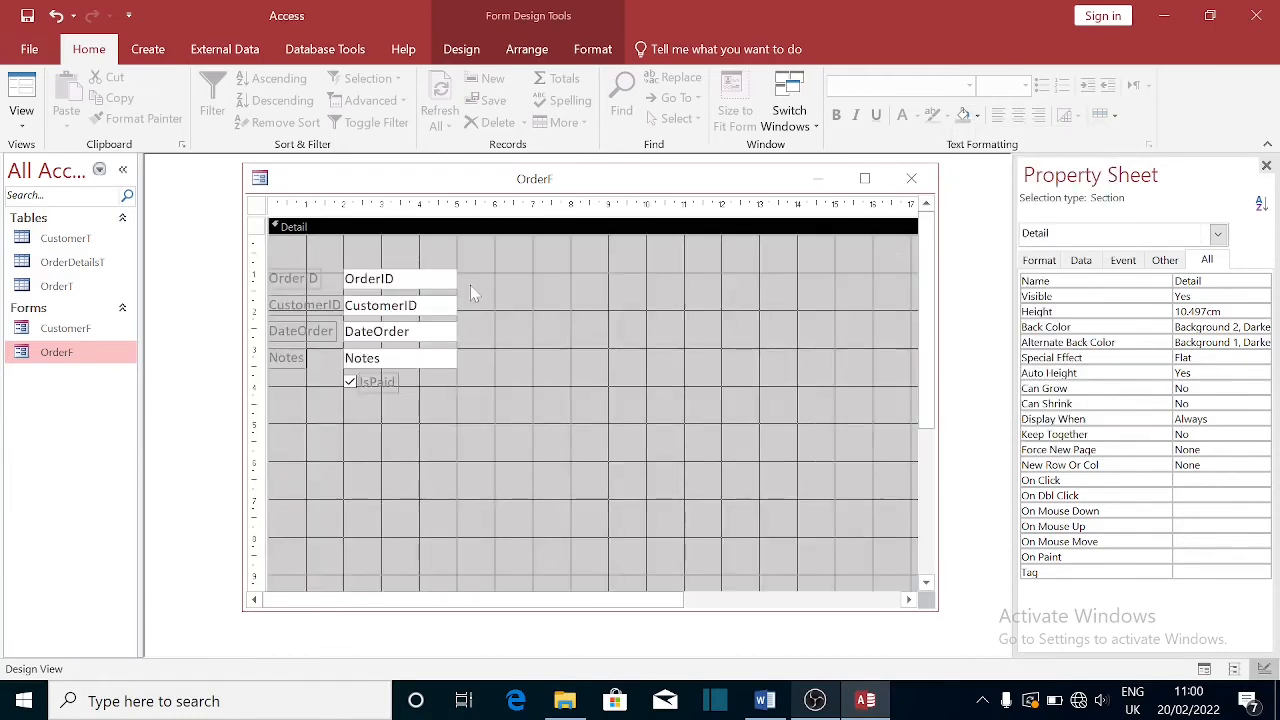
- Set all field boxes and labels to Automatic font colour, then close the design
{"action": "left_click_drag", "start_coordinate": [252, 258], "coordinate": [252, 402]}
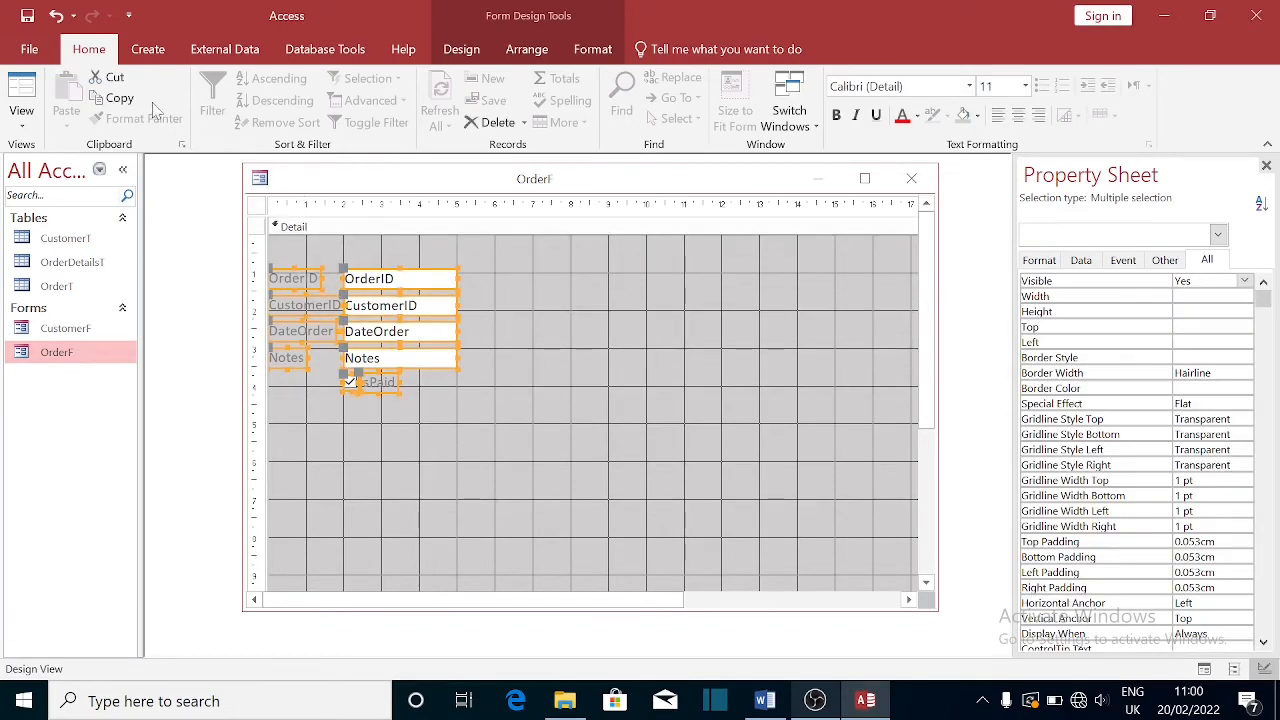
{"action": "left_click", "coordinate": [917, 117]}
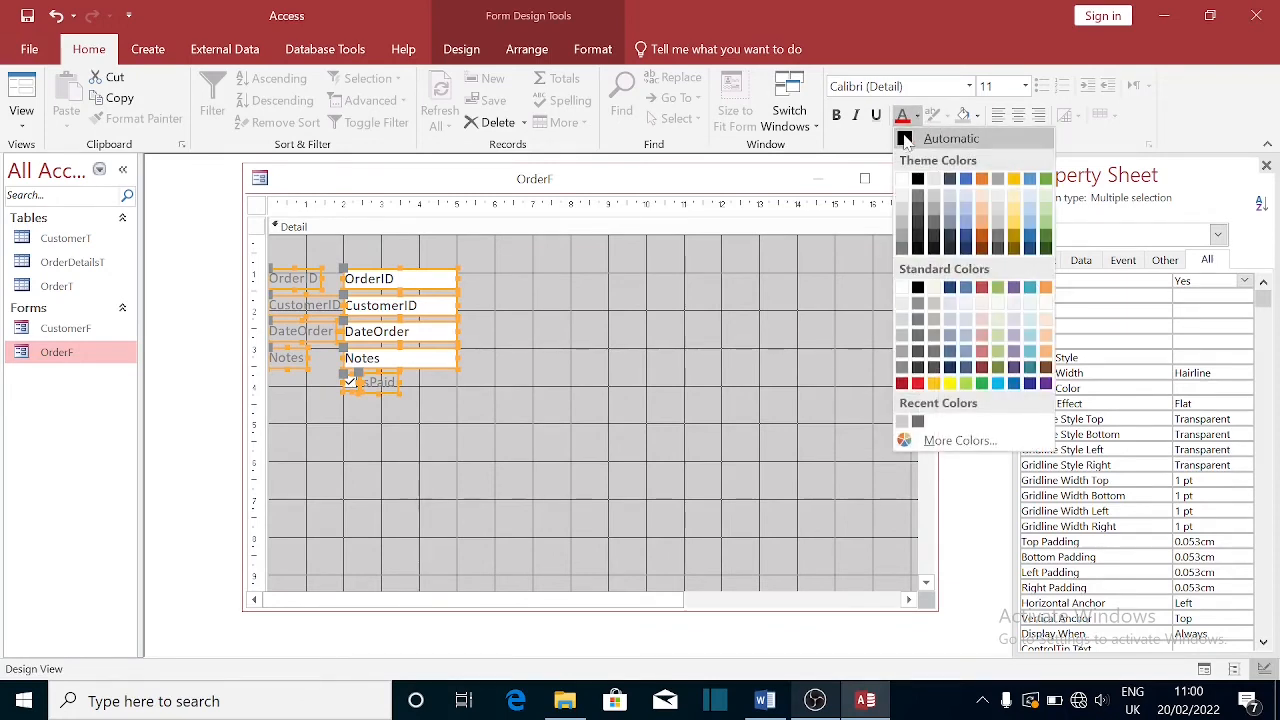
{"action": "left_click", "coordinate": [906, 133]}
{"action": "left_click", "coordinate": [843, 233]}
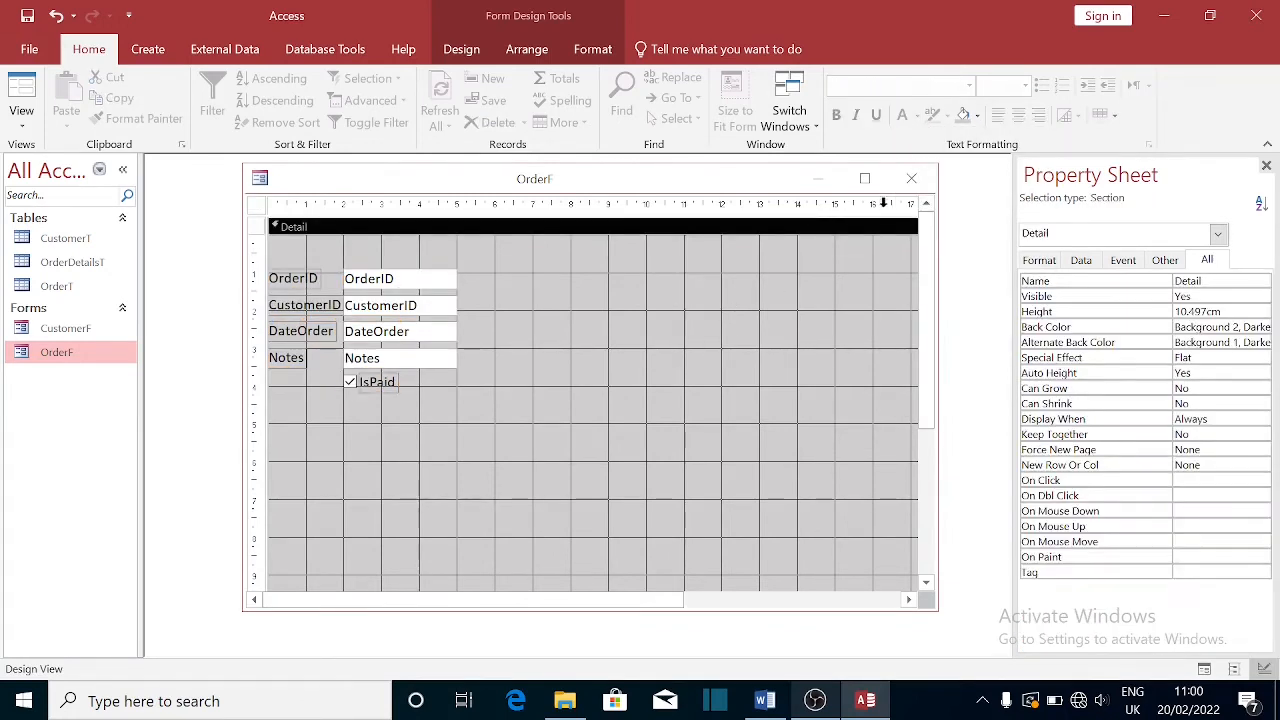
{"action": "left_click", "coordinate": [913, 183]}
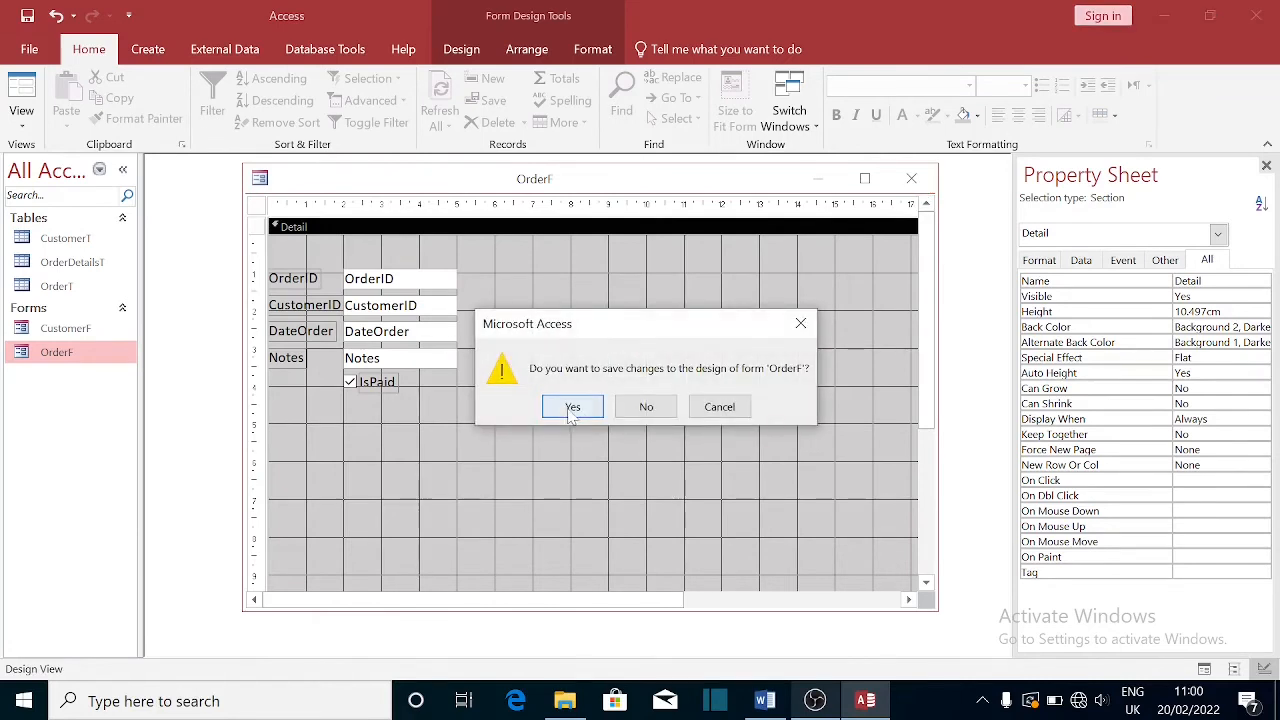
- Save OrderF's design changes and reopen the form in Form View
{"action": "left_click", "coordinate": [572, 410]}
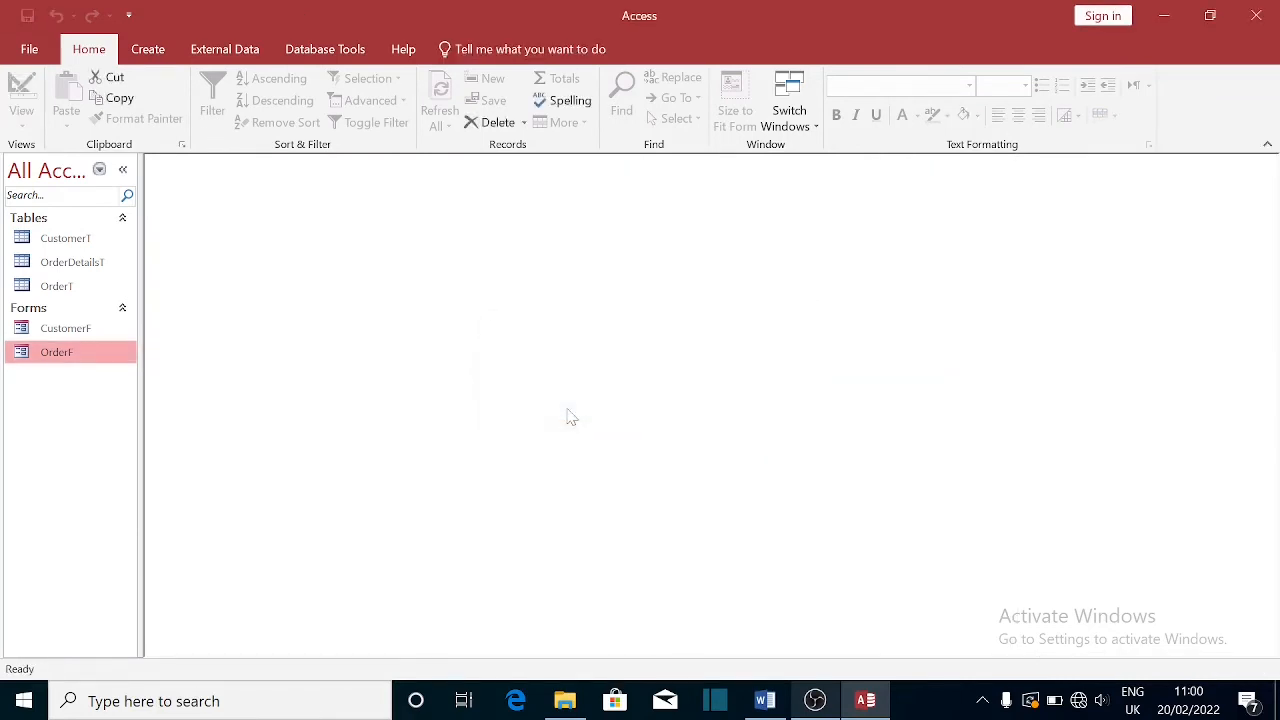
{"action": "double_click", "coordinate": [52, 356]}
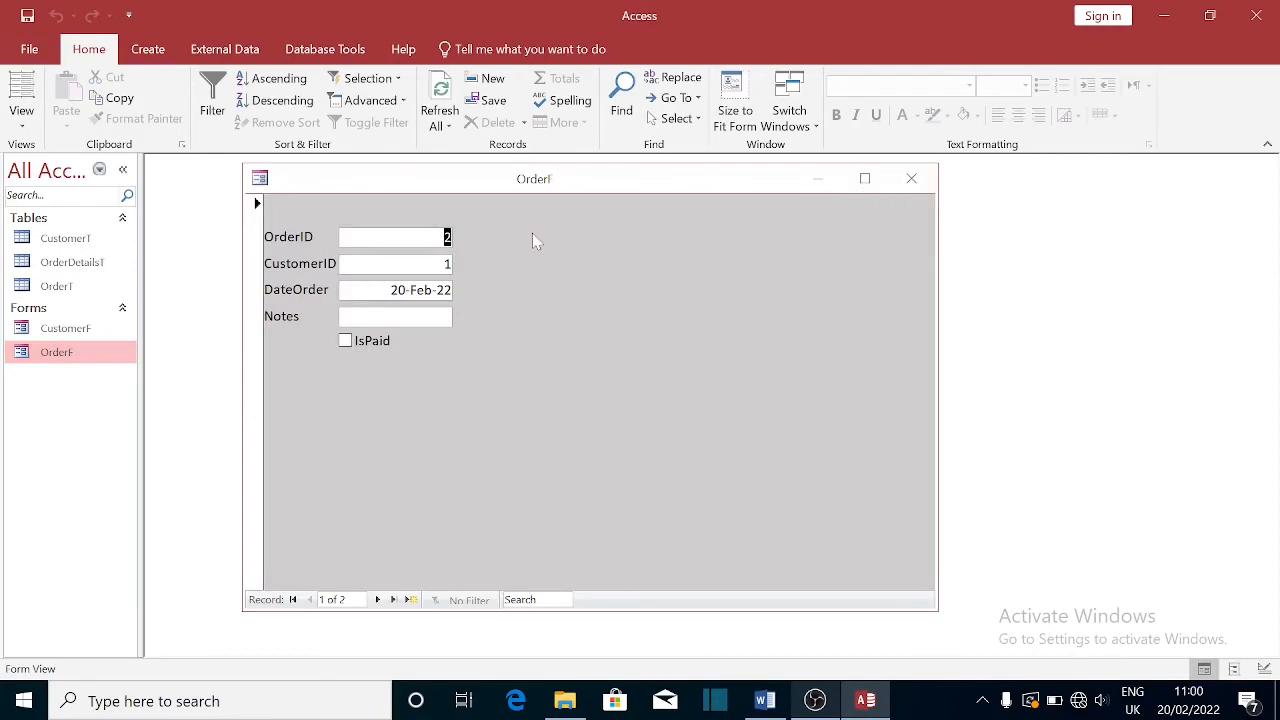
{"action": "right_click", "coordinate": [447, 192]}
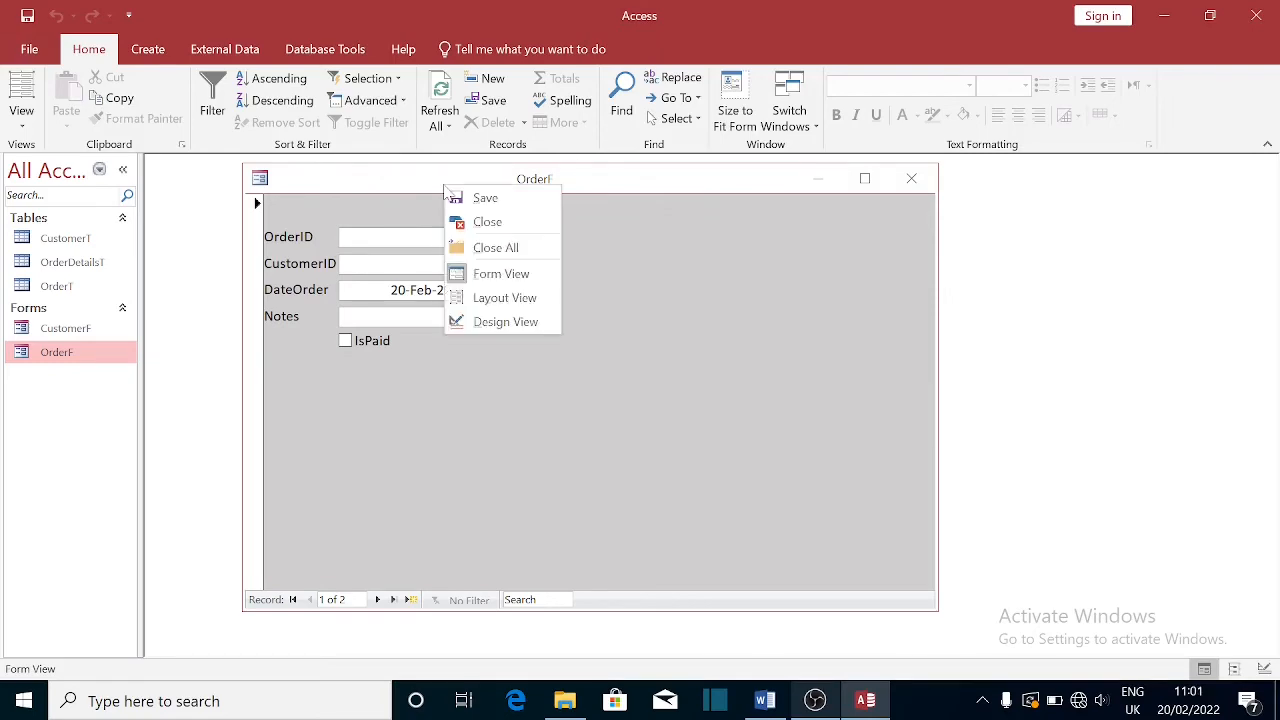
- In Design View, change the captions to 'Customer ID' and 'Date Order', then close the form
{"action": "left_click", "coordinate": [482, 322]}
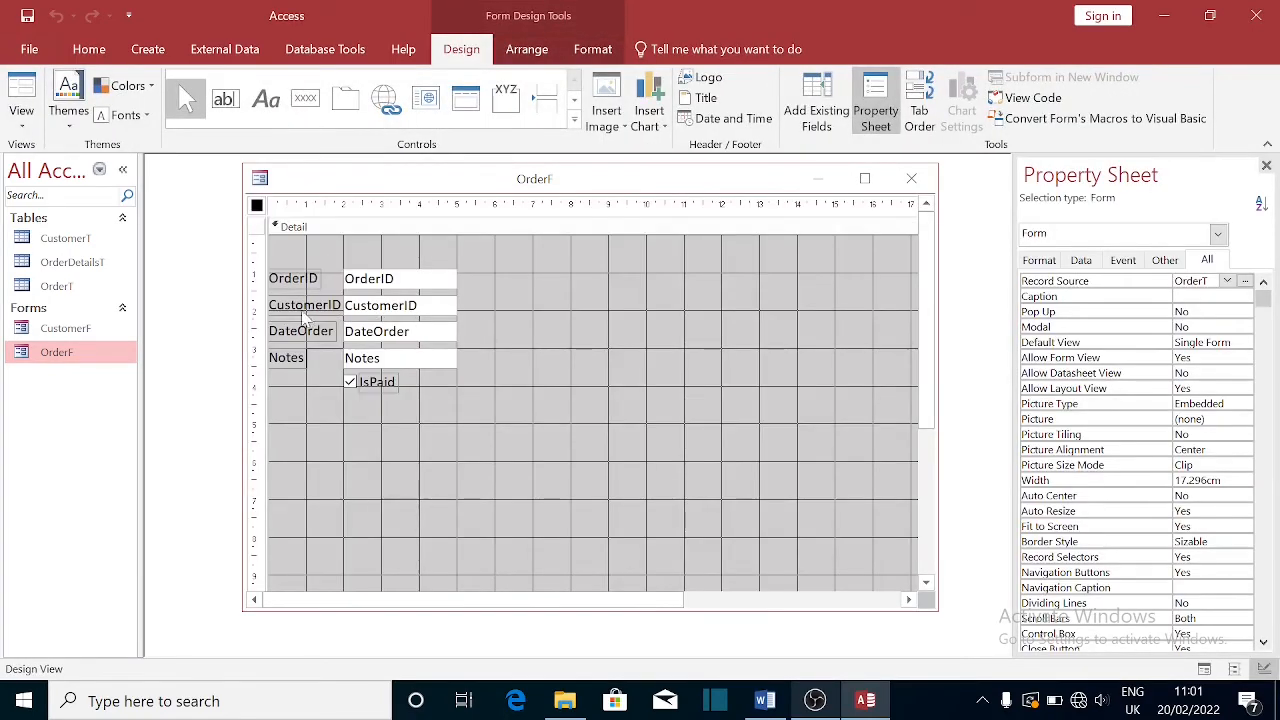
{"action": "left_click", "coordinate": [337, 313]}
{"action": "left_click", "coordinate": [331, 306]}
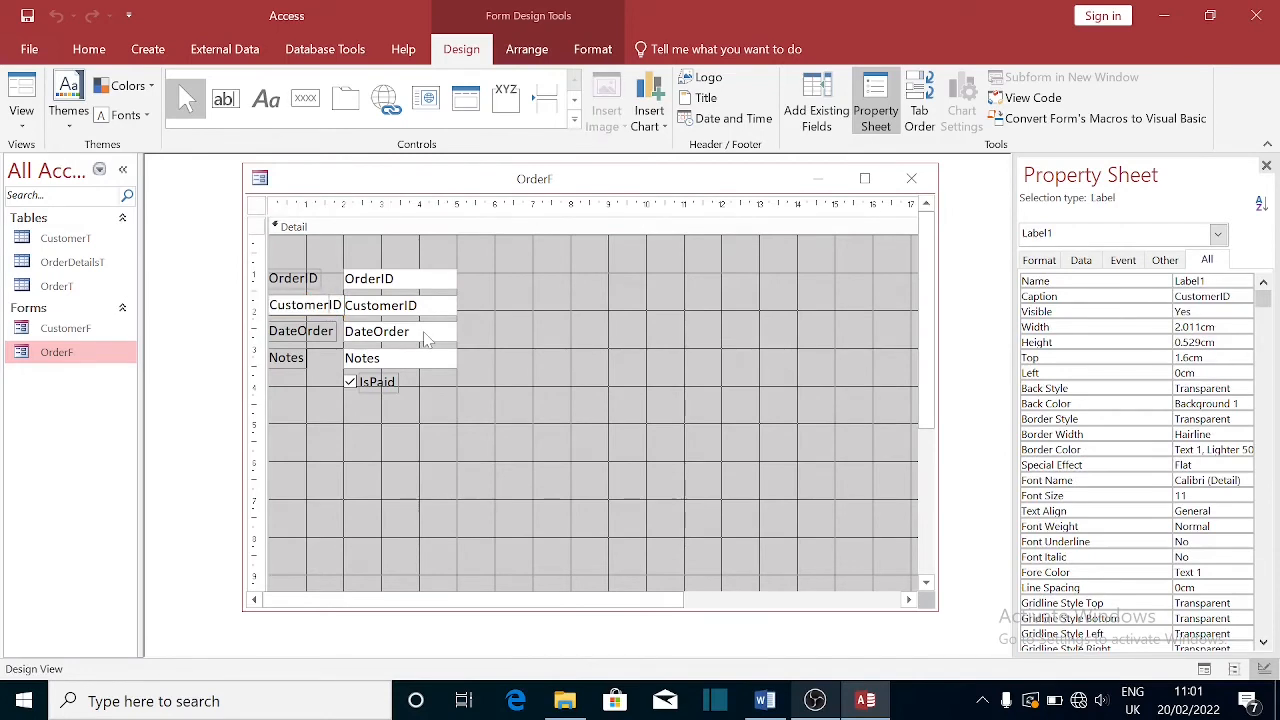
{"action": "left_click", "coordinate": [318, 336]}
{"action": "left_click", "coordinate": [299, 331]}
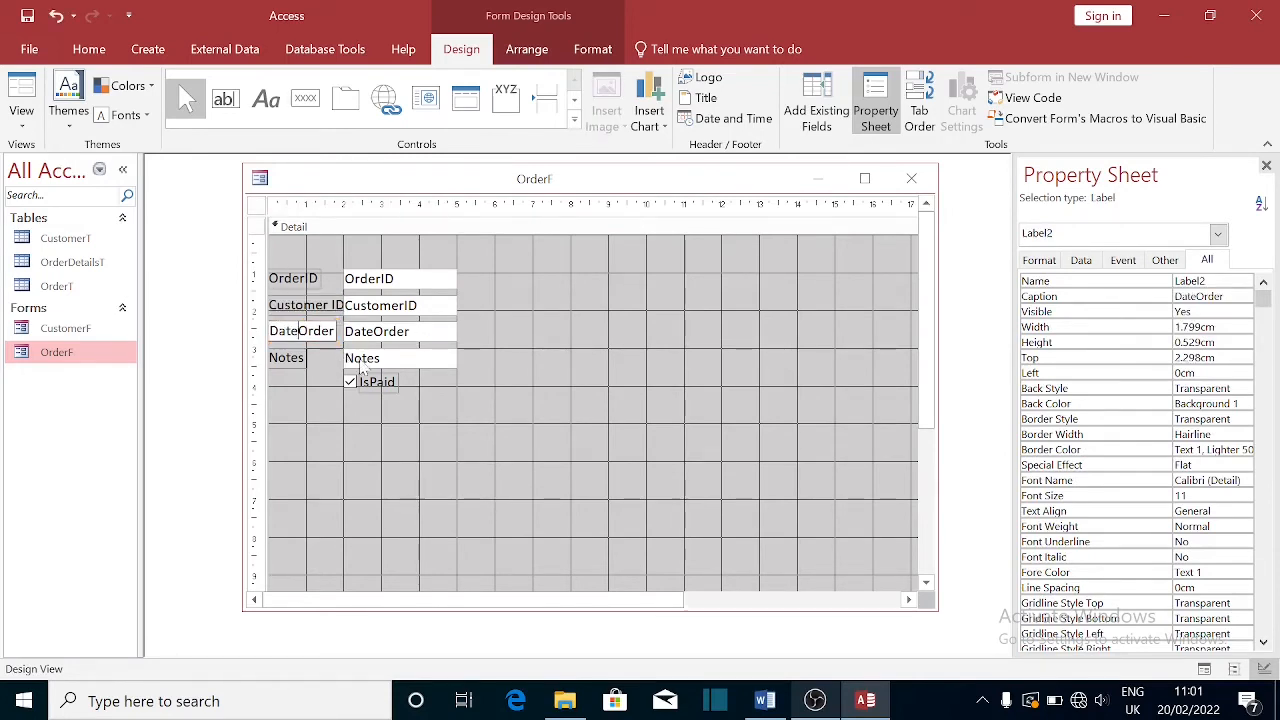
{"action": "left_click", "coordinate": [333, 441]}
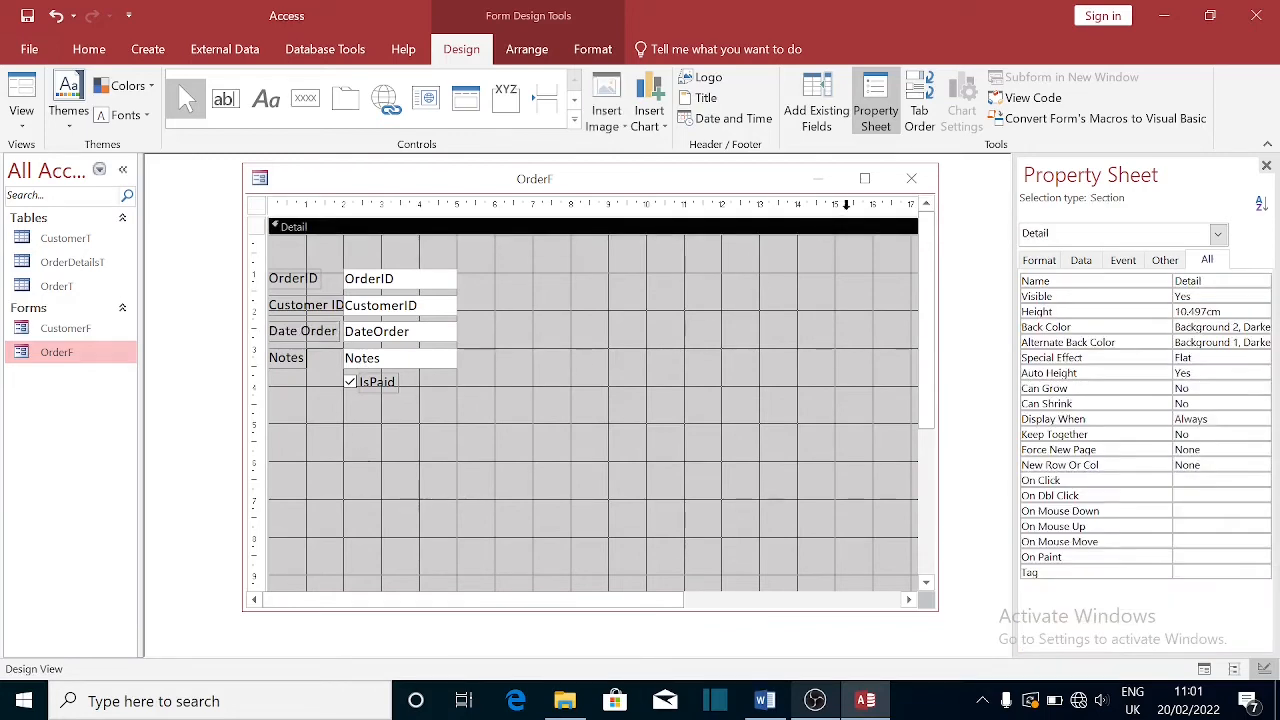
{"action": "left_click", "coordinate": [908, 180]}
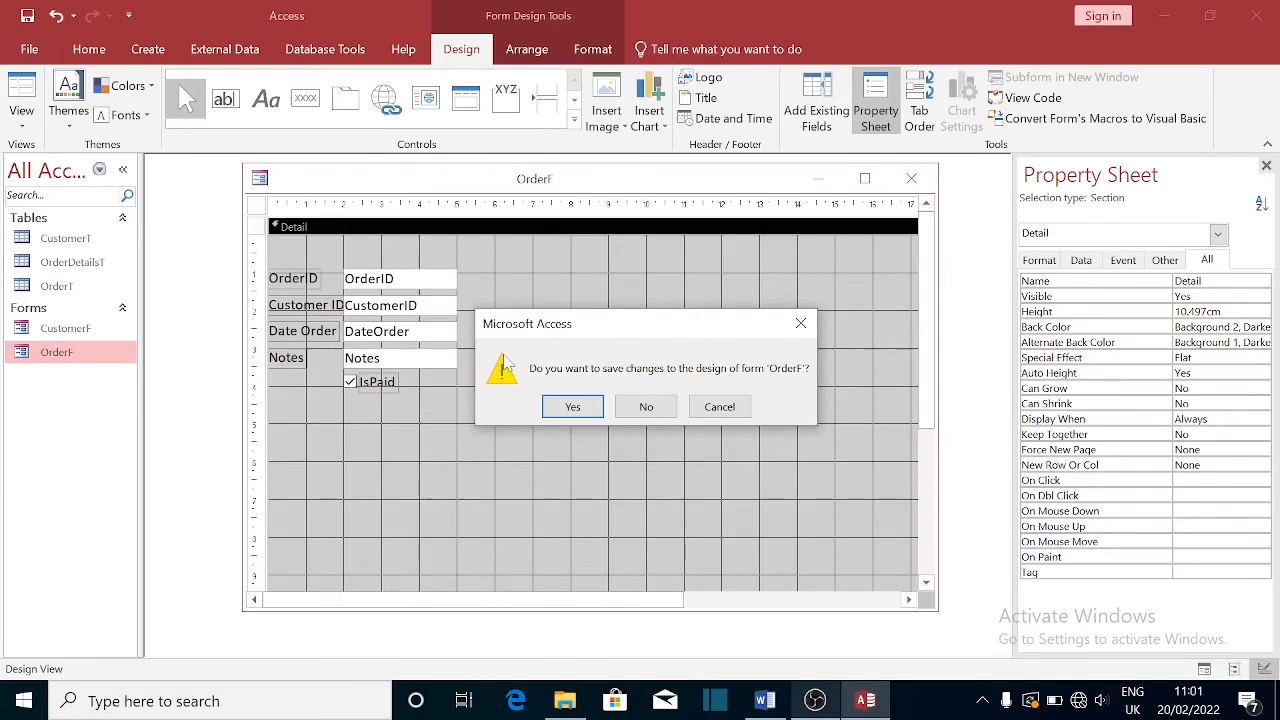
- Save OrderF, check the spaced labels in Form View, close it and select OrderDetailsT
{"action": "left_click", "coordinate": [573, 407]}
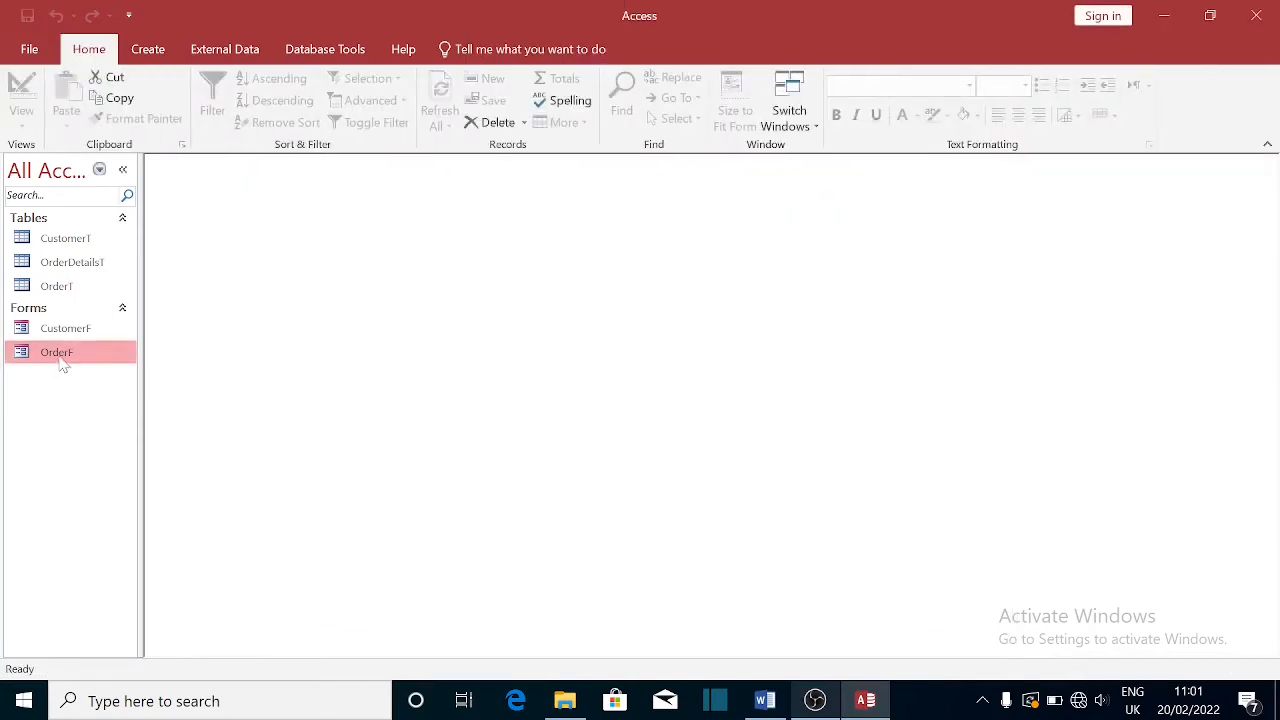
{"action": "double_click", "coordinate": [58, 355]}
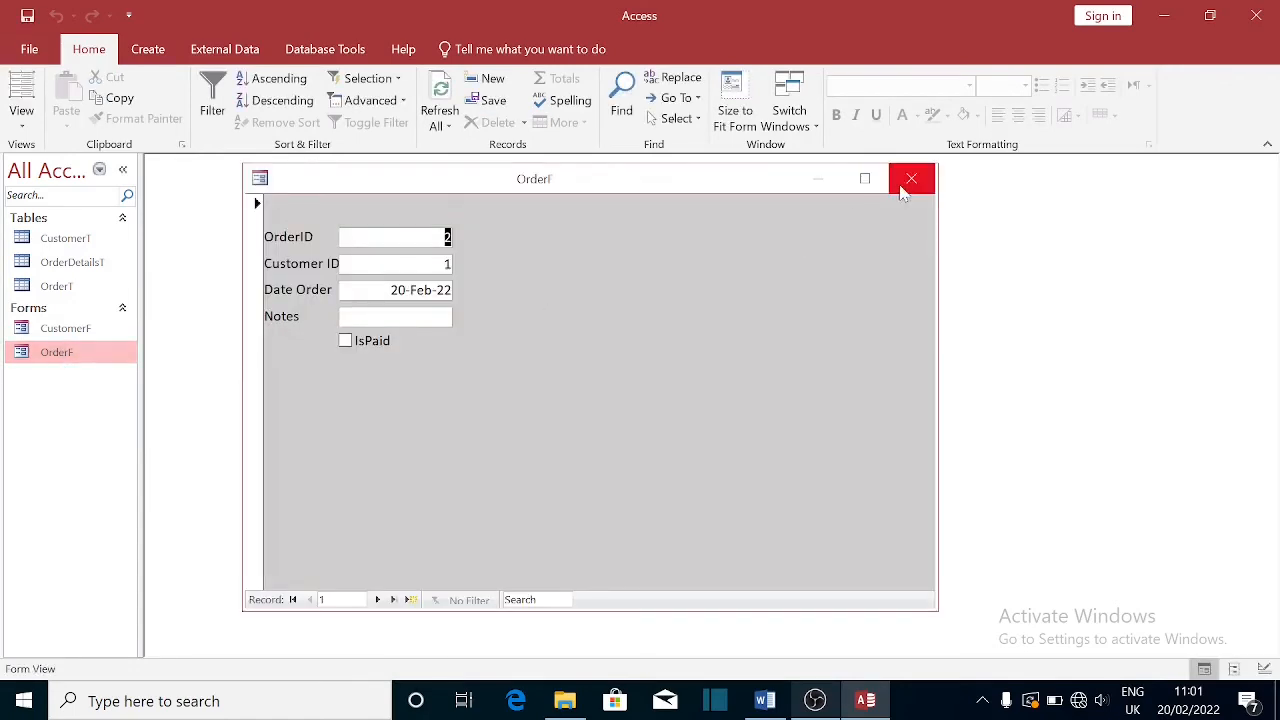
{"action": "left_click", "coordinate": [911, 180]}
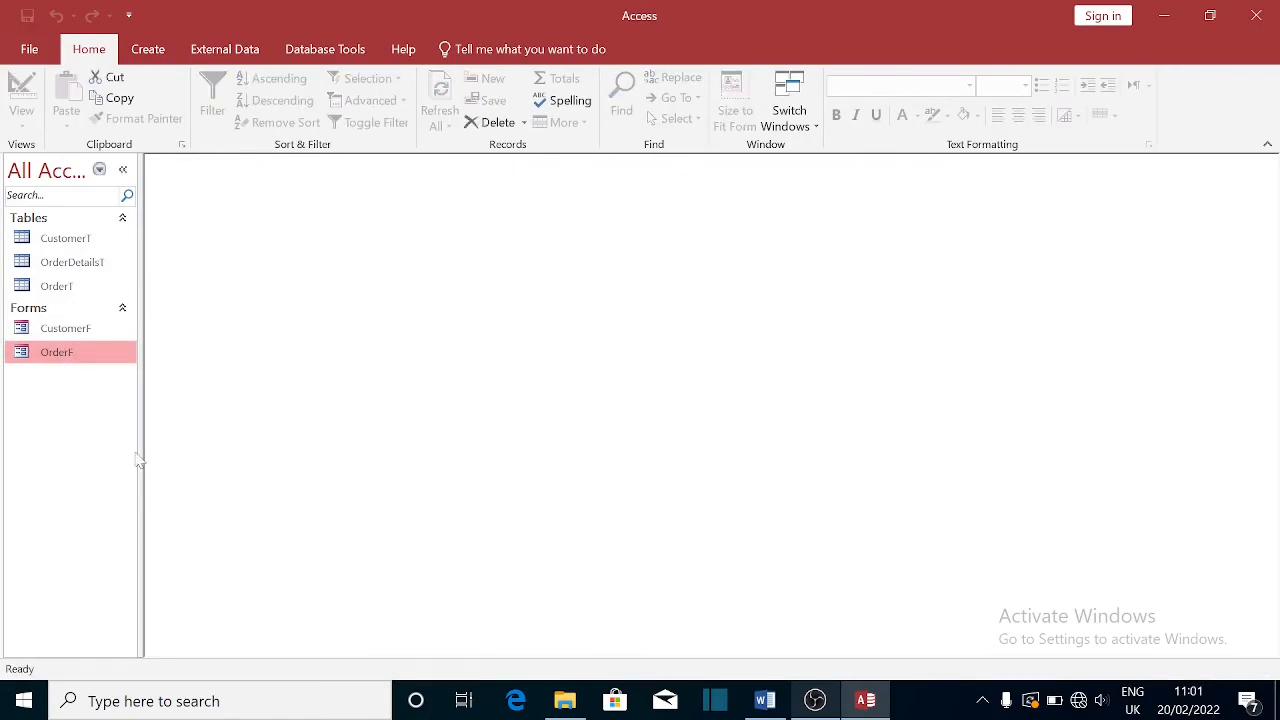
{"action": "left_click", "coordinate": [75, 265]}
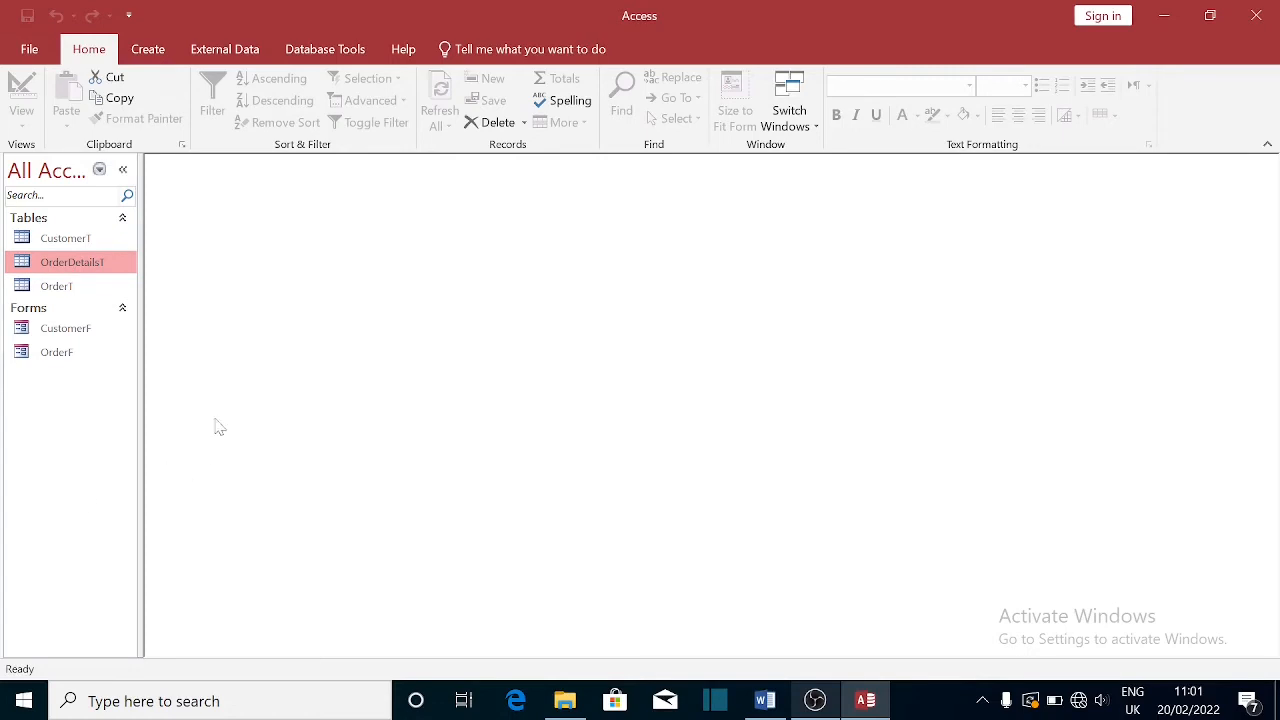
- Create a blank design-view form bound to OrderDetailsT and list its available fields
{"action": "left_click", "coordinate": [147, 50]}
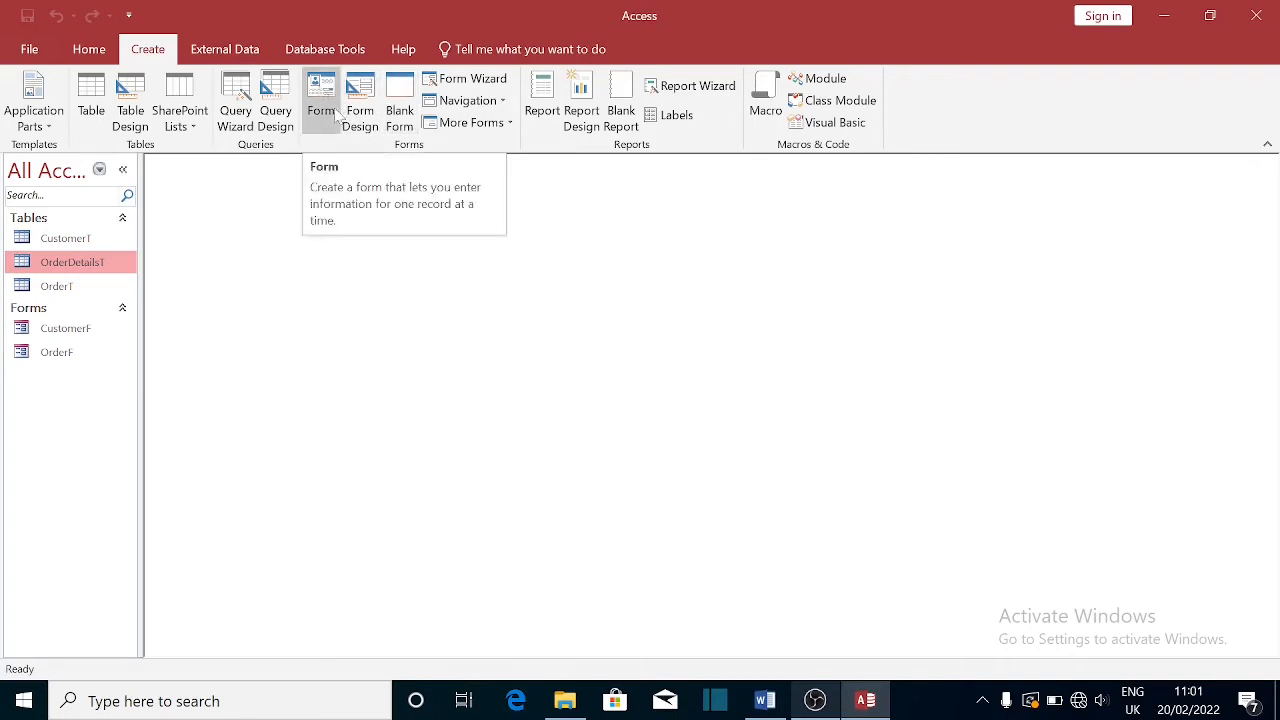
{"action": "left_click", "coordinate": [364, 96]}
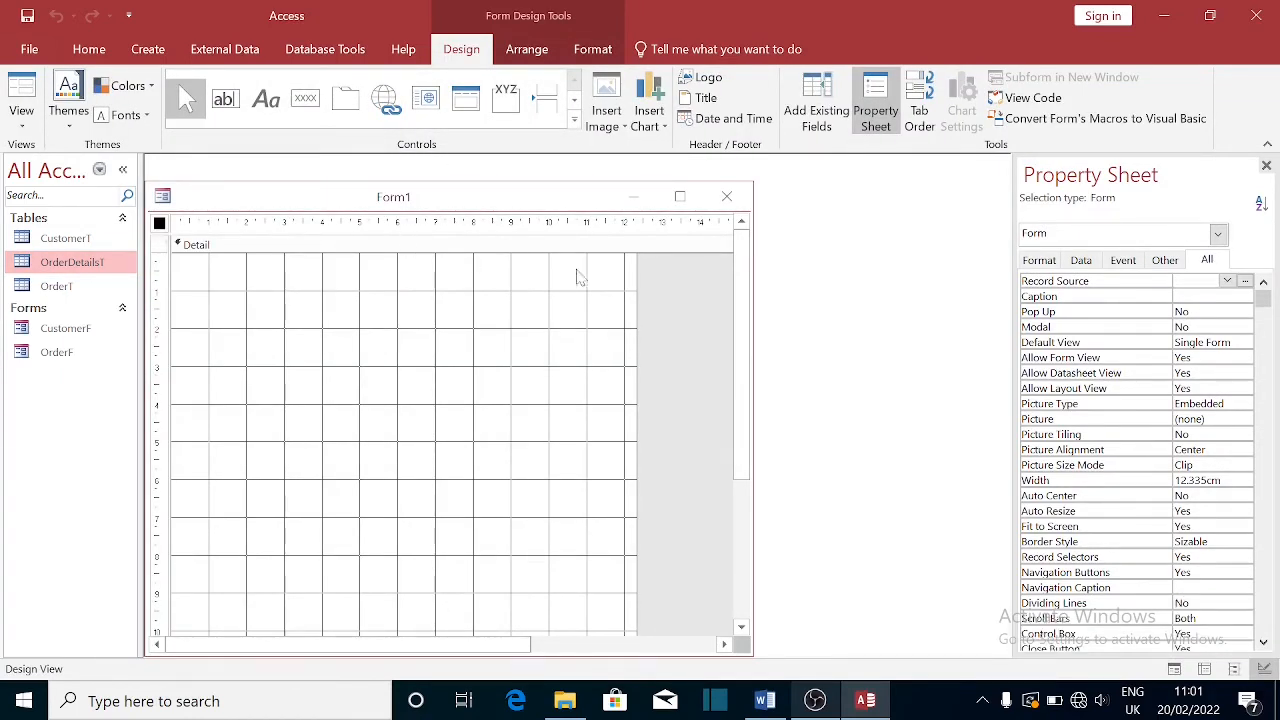
{"action": "left_click", "coordinate": [1227, 282]}
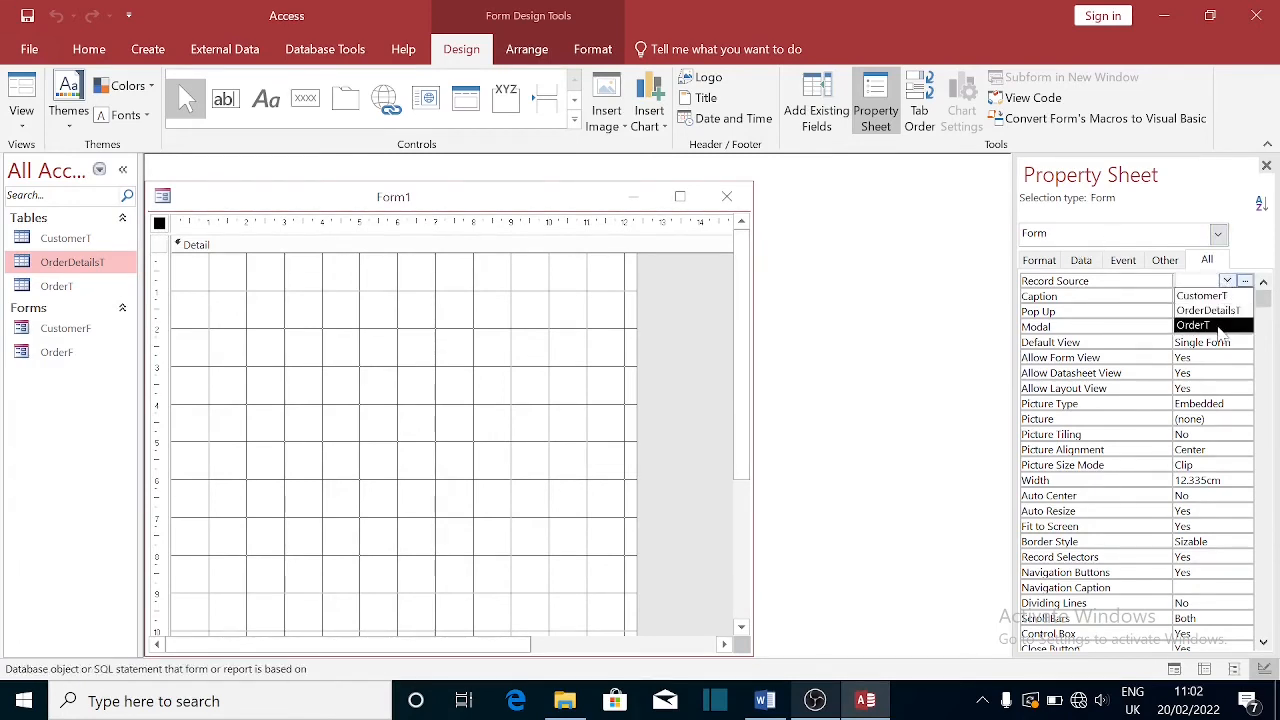
{"action": "left_click", "coordinate": [1210, 311]}
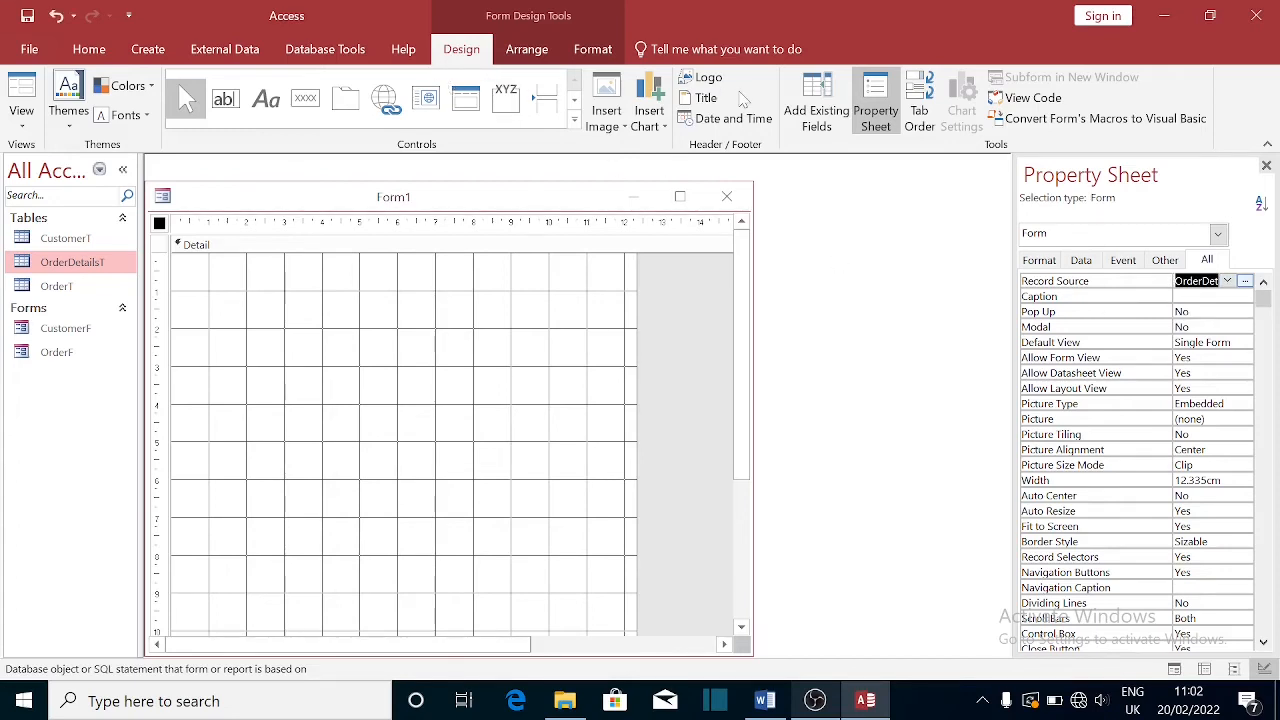
{"action": "left_click", "coordinate": [826, 97]}
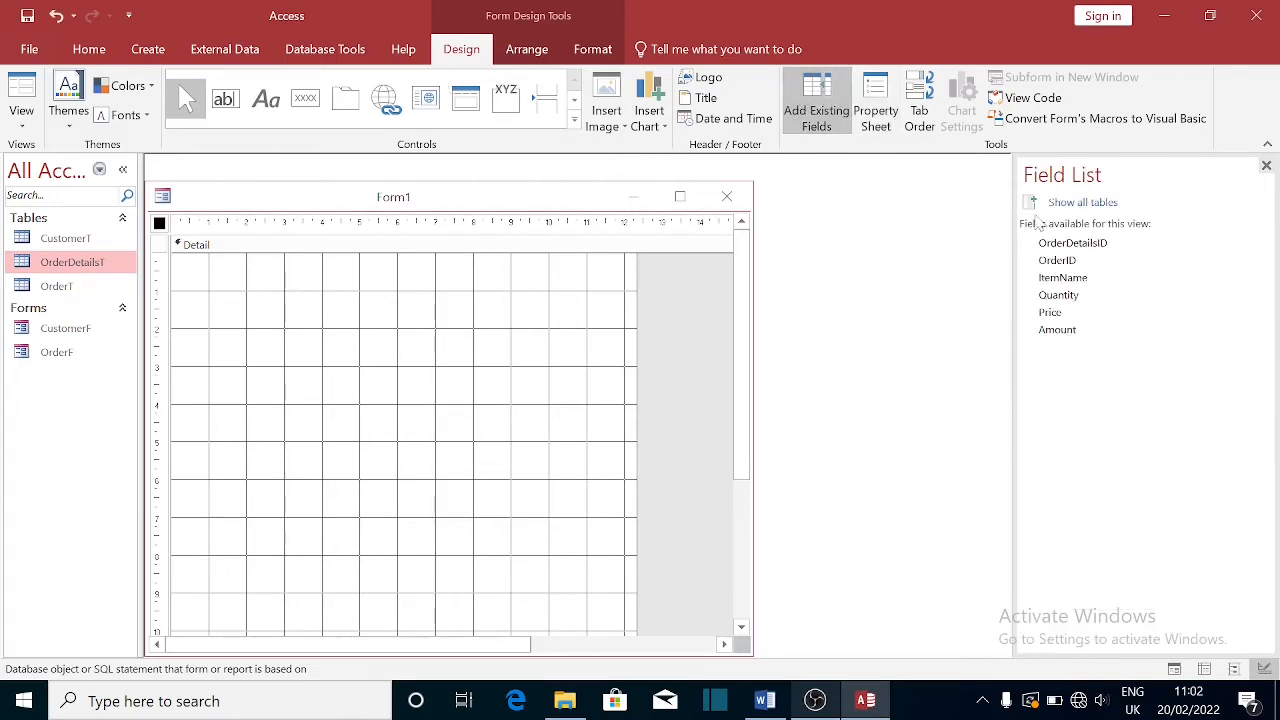
- Place all six OrderDetailsT fields on Form1, widen the window, and move them to the top of Detail
{"action": "left_click", "coordinate": [1060, 247]}
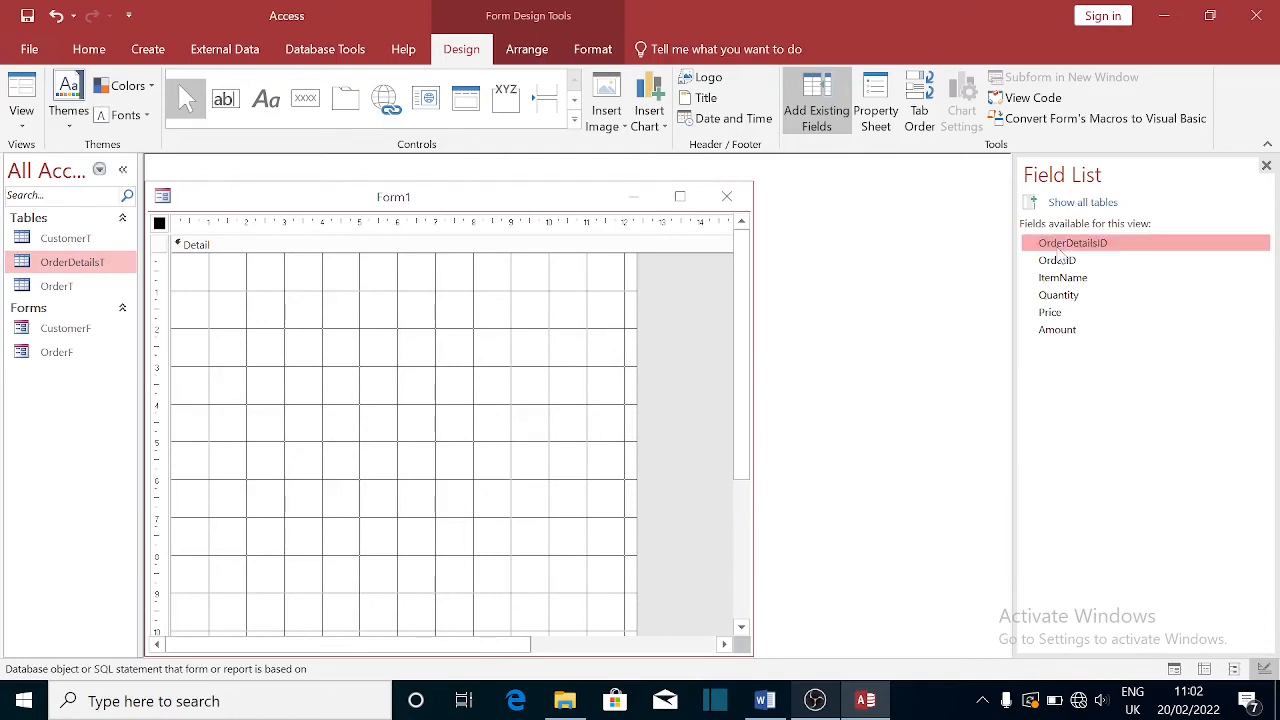
{"action": "left_click", "coordinate": [1068, 335], "text": "shift"}
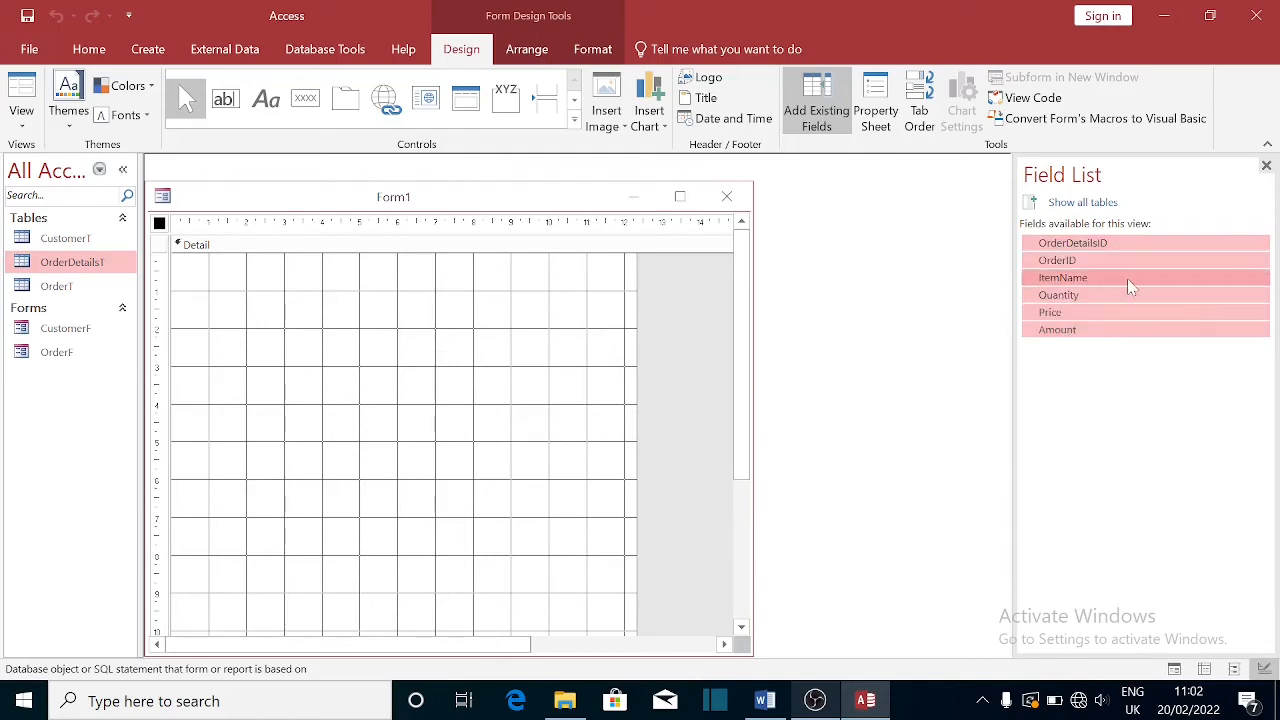
{"action": "left_click_drag", "start_coordinate": [1128, 282], "coordinate": [291, 381]}
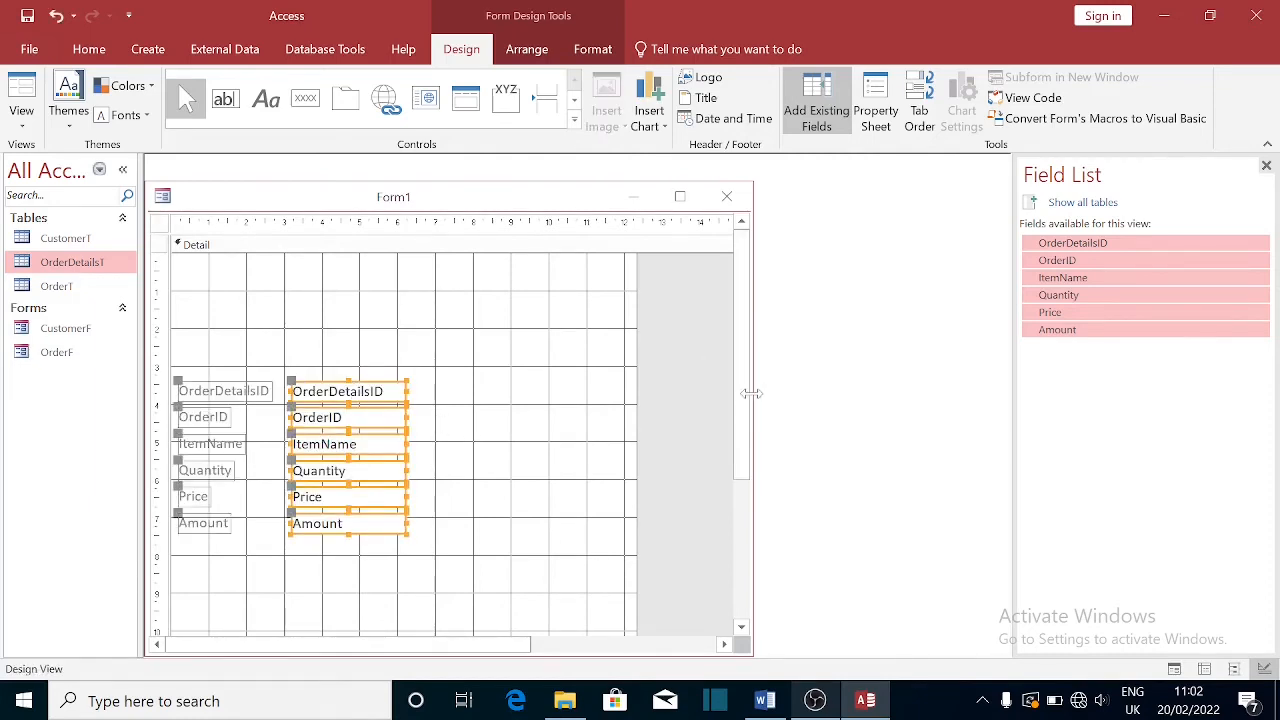
{"action": "left_click_drag", "start_coordinate": [749, 390], "coordinate": [955, 470]}
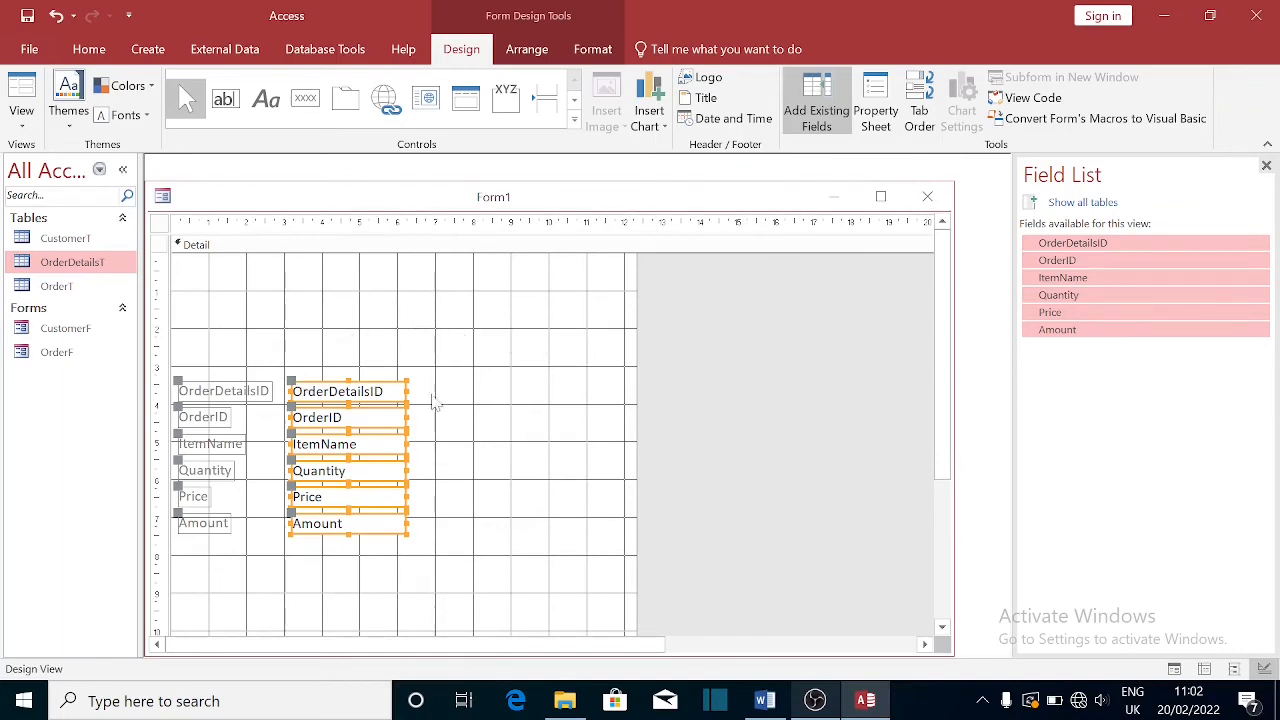
{"action": "key", "text": "Up"}
{"action": "key", "text": "Up"}
{"action": "key", "text": "Up"}
{"action": "key", "text": "Up"}
{"action": "key", "text": "Up"}
{"action": "key", "text": "Up"}
{"action": "key", "text": "Up"}
{"action": "key", "text": "Up"}
{"action": "key", "text": "Up"}
{"action": "key", "text": "Up"}
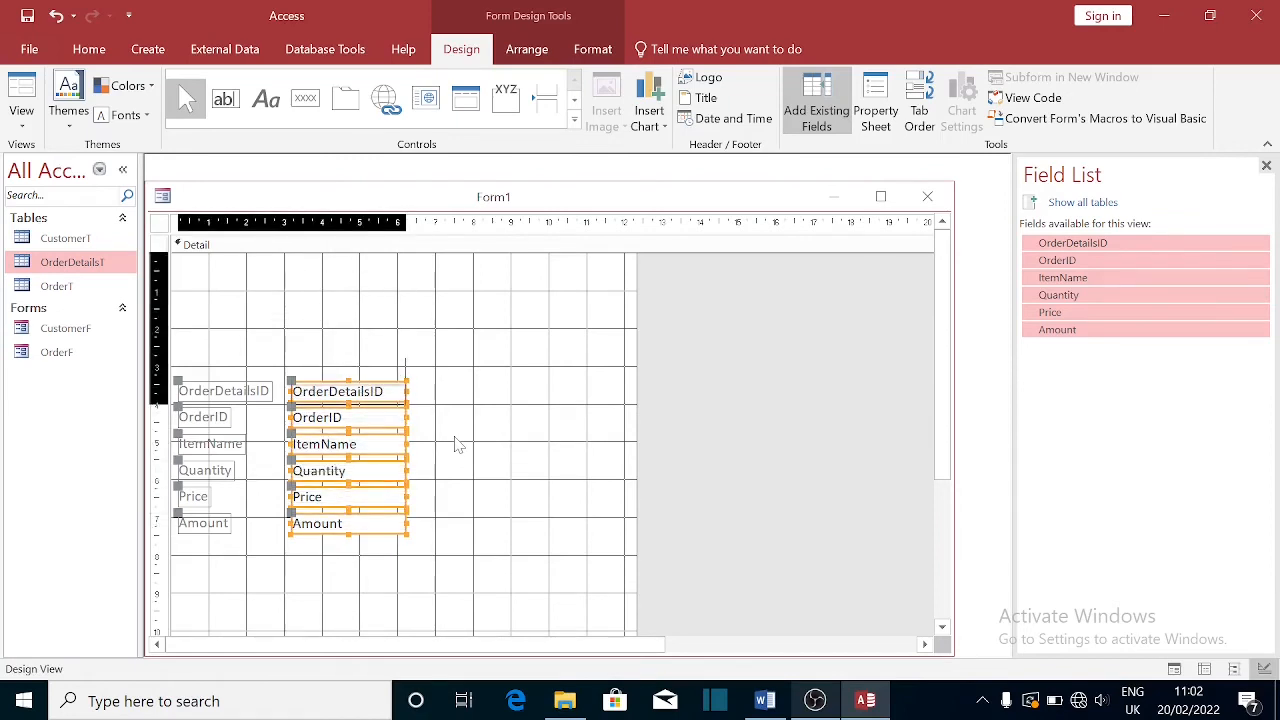
{"action": "key", "text": "Up"}
{"action": "key", "text": "Up"}
{"action": "key", "text": "Up"}
{"action": "key", "text": "Up"}
{"action": "key", "text": "Up"}
{"action": "key", "text": "Up"}
{"action": "key", "text": "Up"}
{"action": "key", "text": "Up"}
{"action": "key", "text": "Up"}
{"action": "key", "text": "Up"}
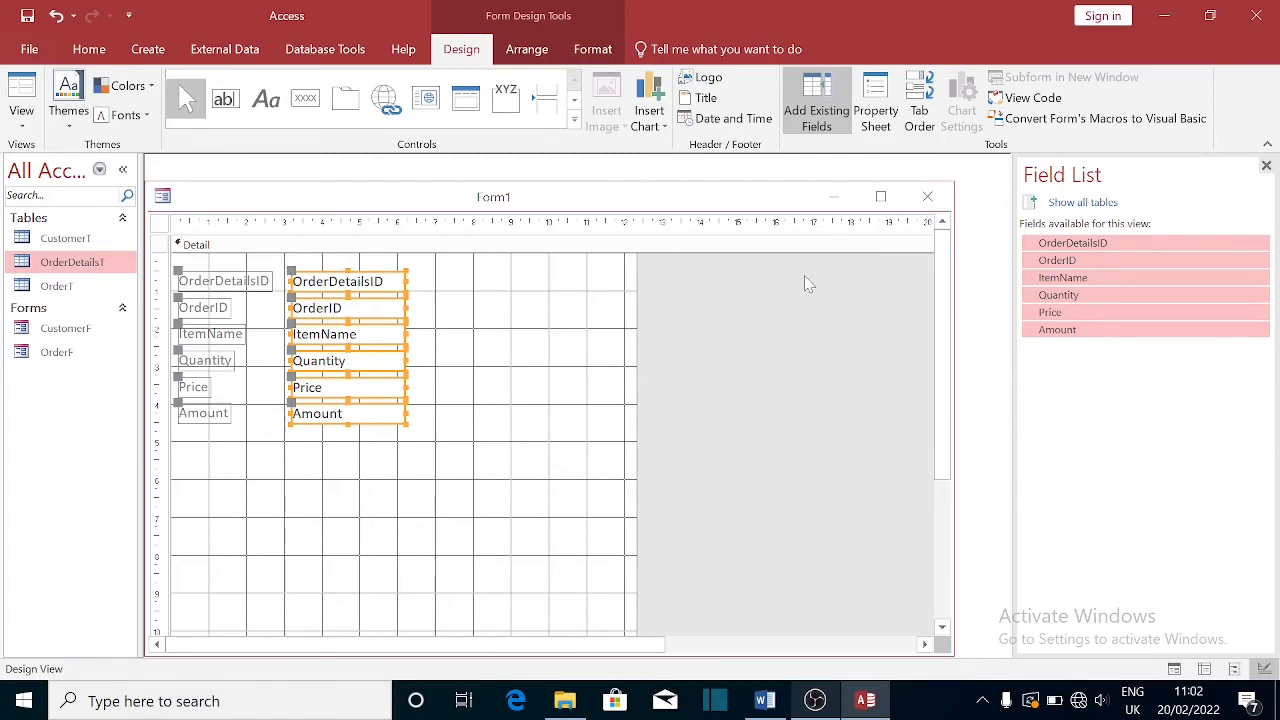
{"action": "left_click", "coordinate": [255, 284]}
{"action": "key", "text": "F4"}
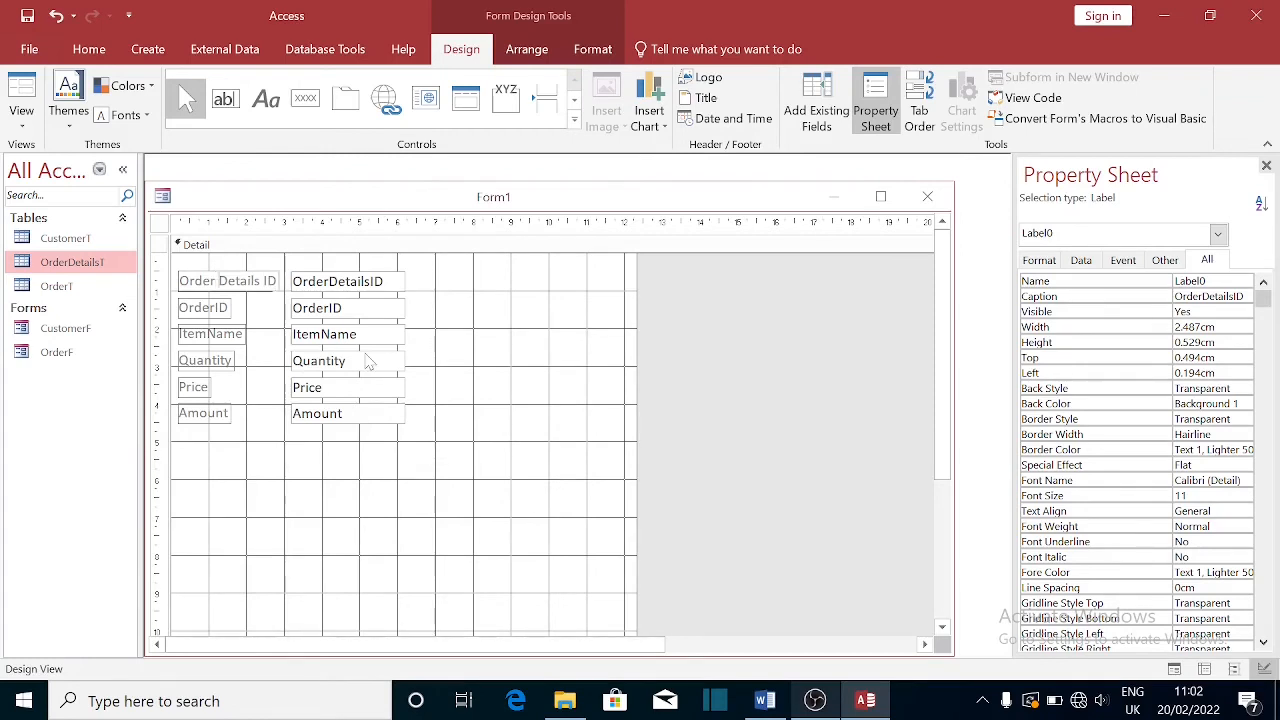
- Edit the caption text of the OrderID and ItemName labels
{"action": "left_click", "coordinate": [218, 313]}
{"action": "left_click", "coordinate": [216, 308]}
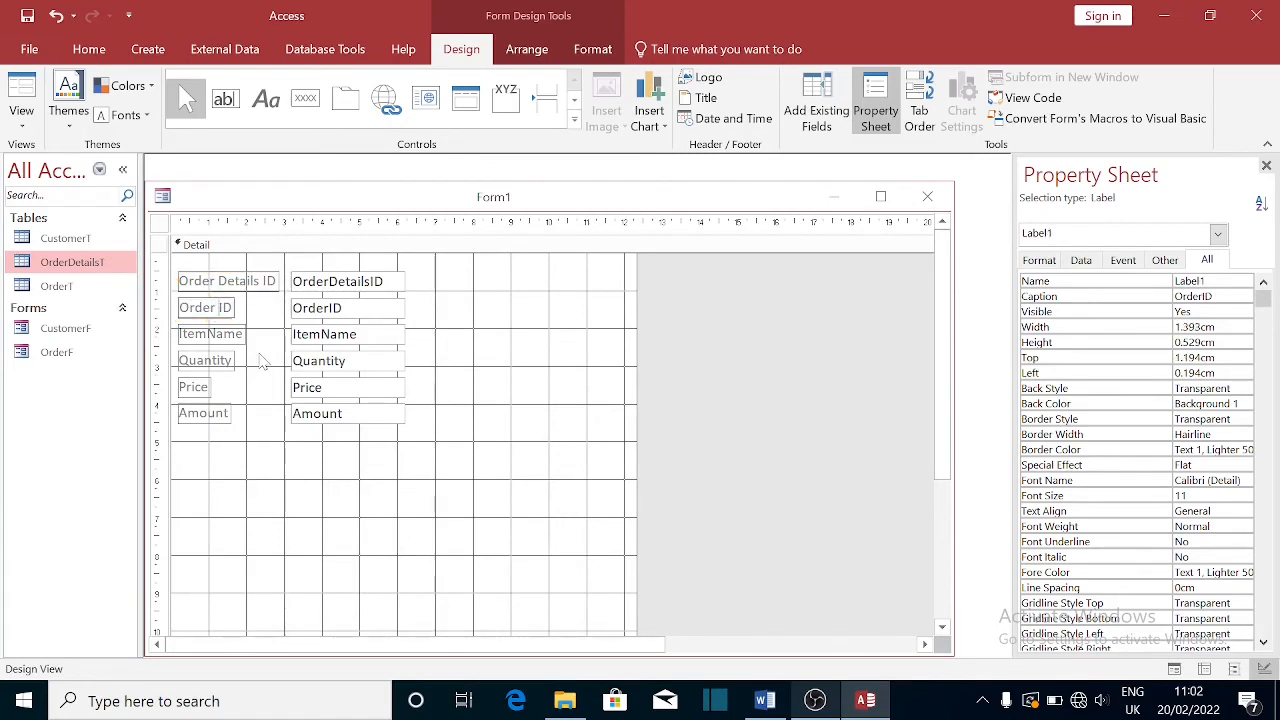
{"action": "left_click", "coordinate": [212, 336]}
{"action": "left_click", "coordinate": [203, 334]}
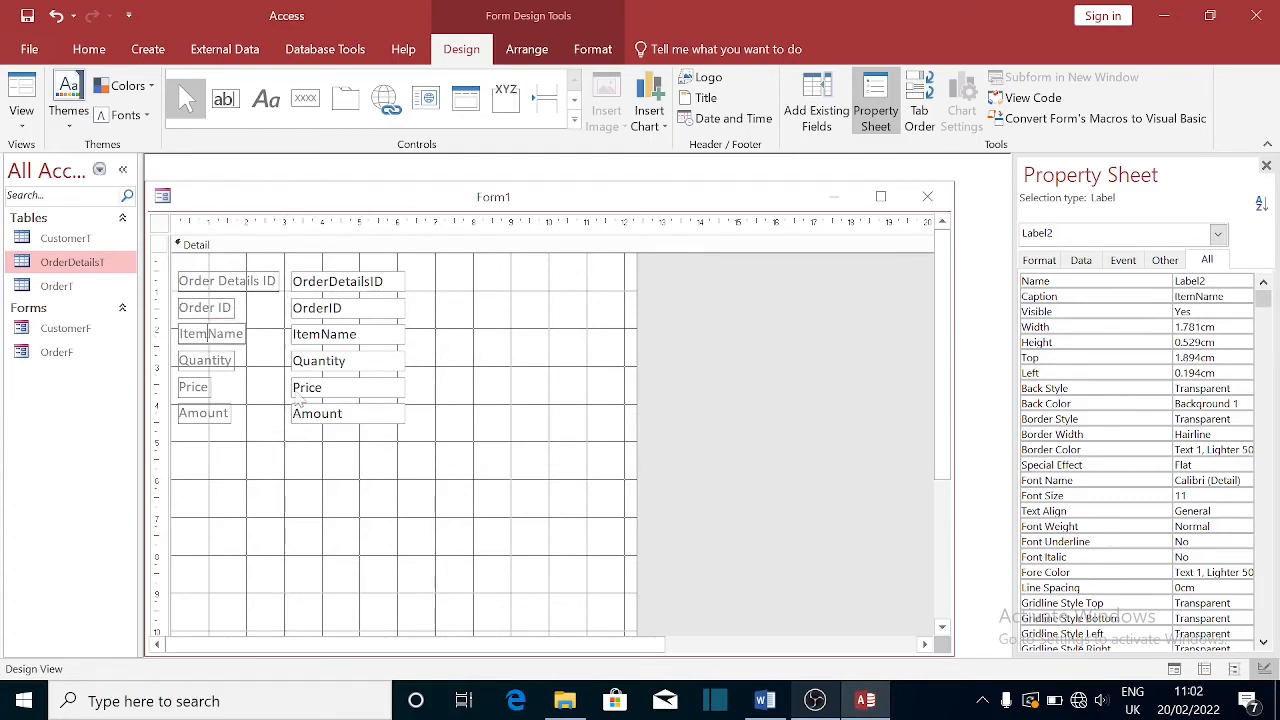
{"action": "left_click", "coordinate": [265, 463]}
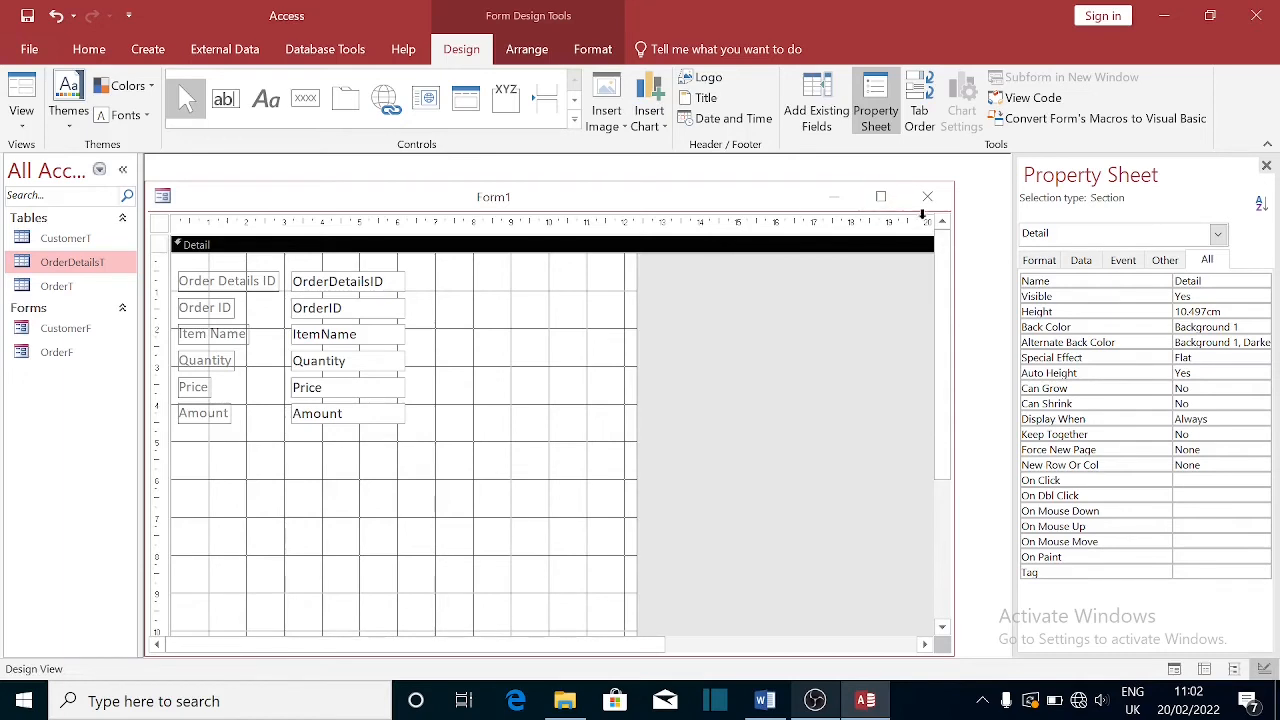
- Close Form1 and save it as OrderDetailsF
{"action": "left_click", "coordinate": [927, 196]}
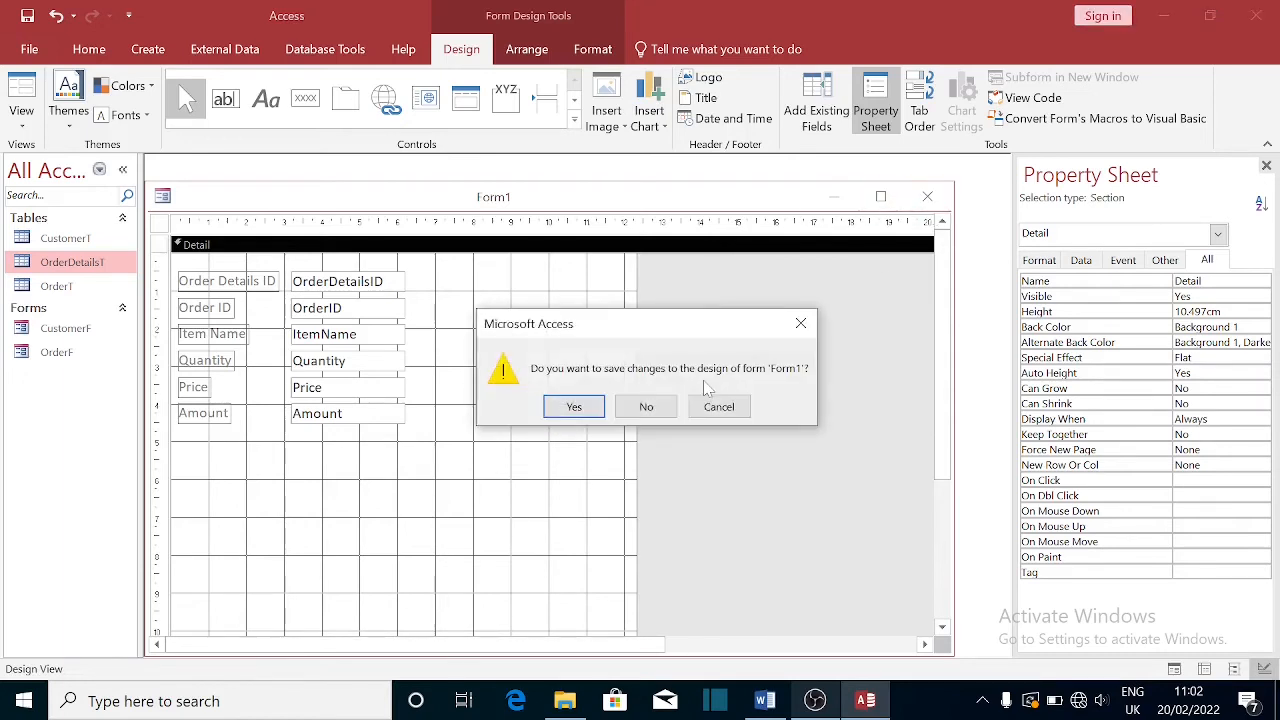
{"action": "left_click", "coordinate": [574, 406]}
{"action": "type", "text": "OrderDetailsF"}
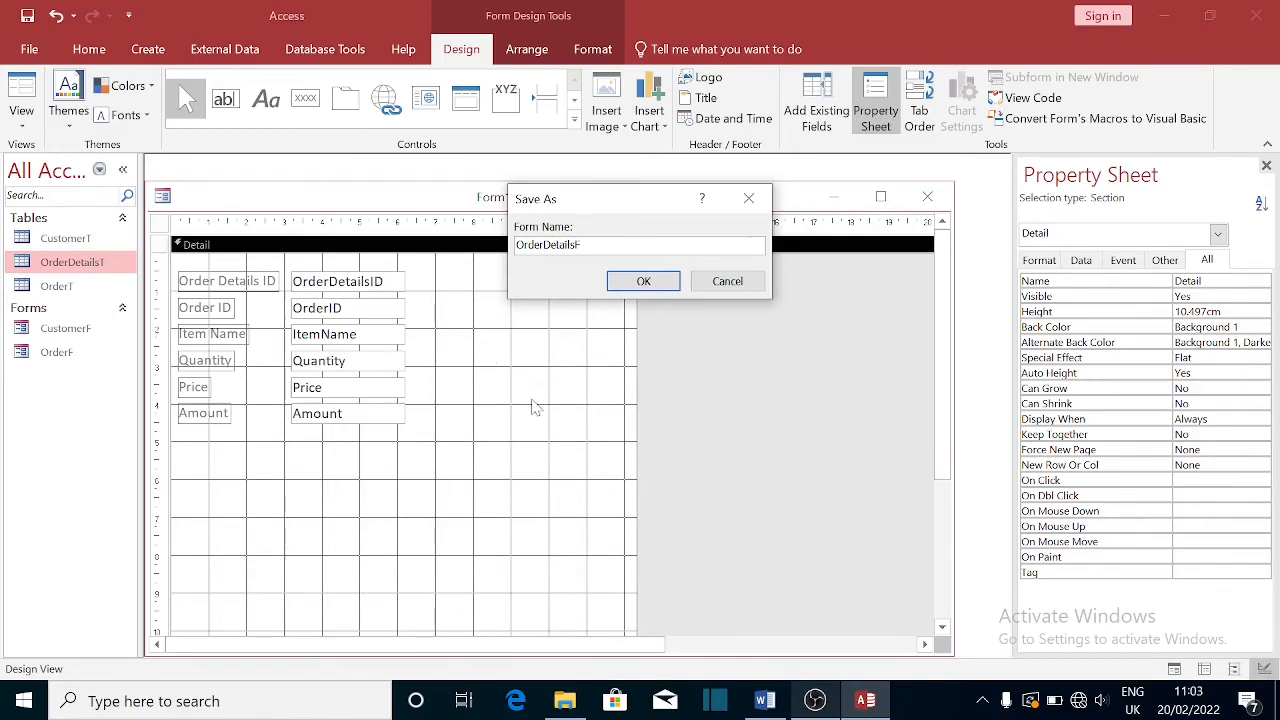
{"action": "left_click", "coordinate": [643, 280]}
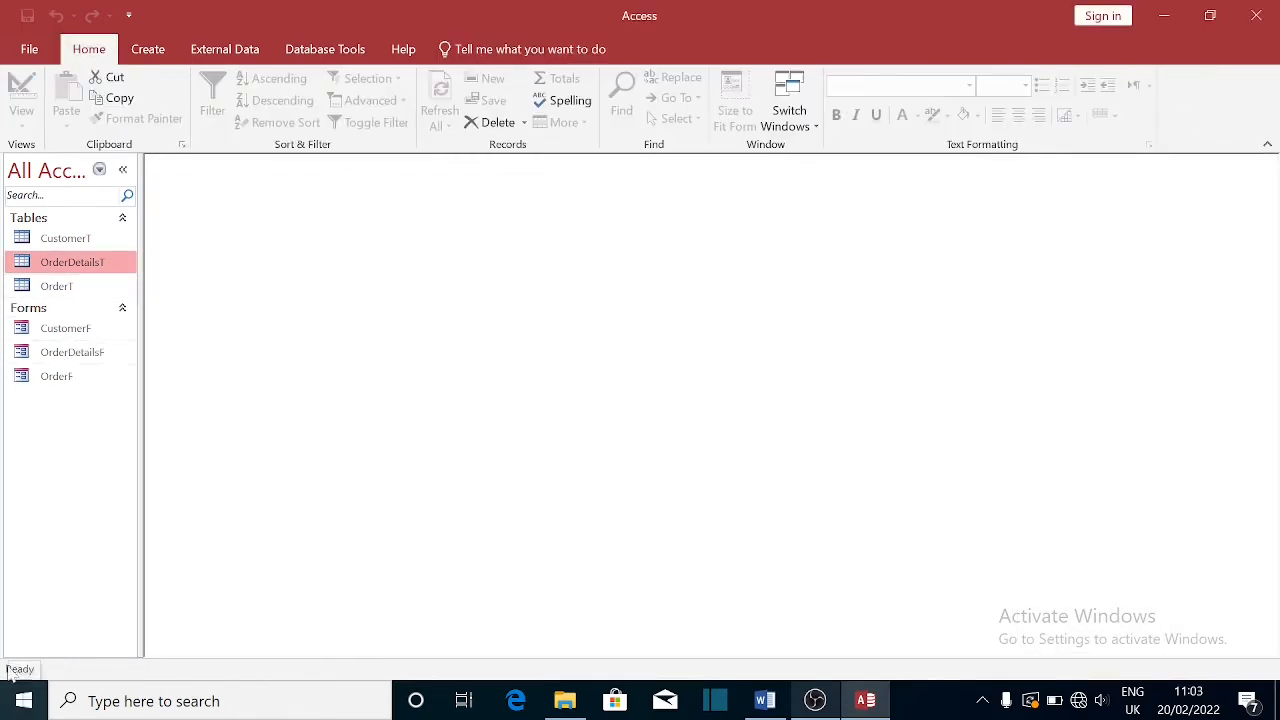
{"action": "double_click", "coordinate": [72, 352]}
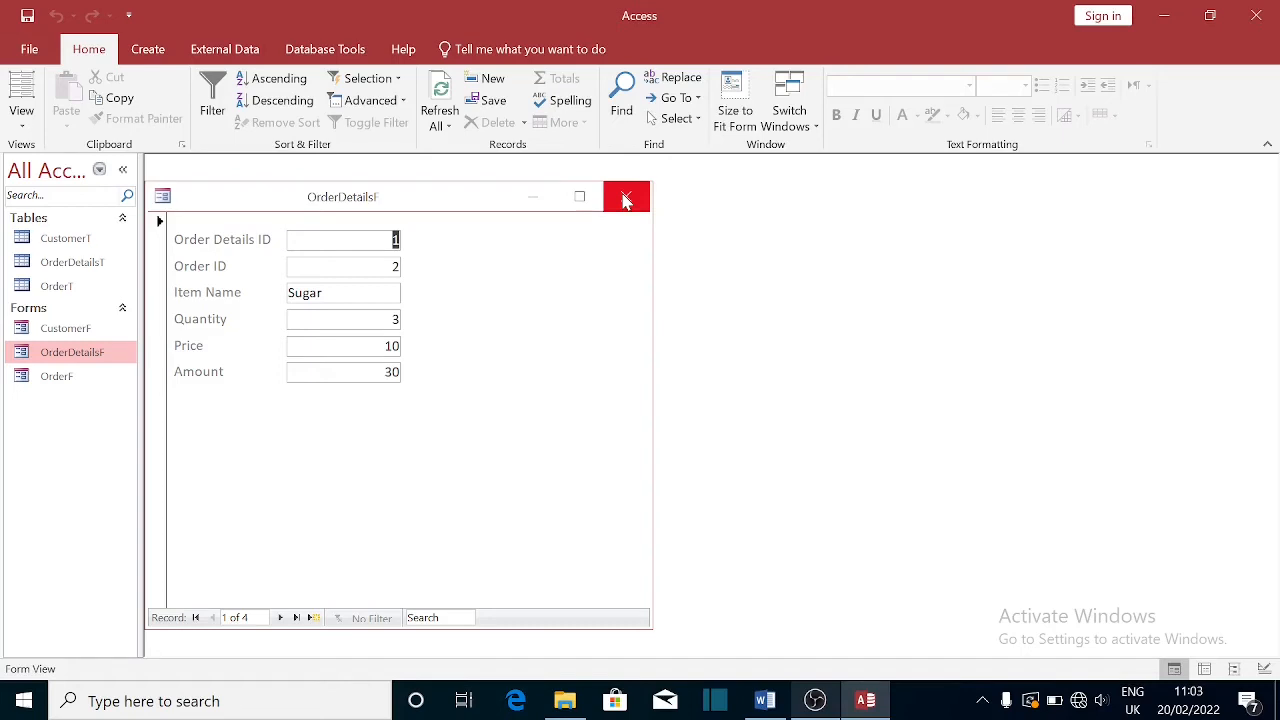
{"action": "left_click", "coordinate": [281, 619]}
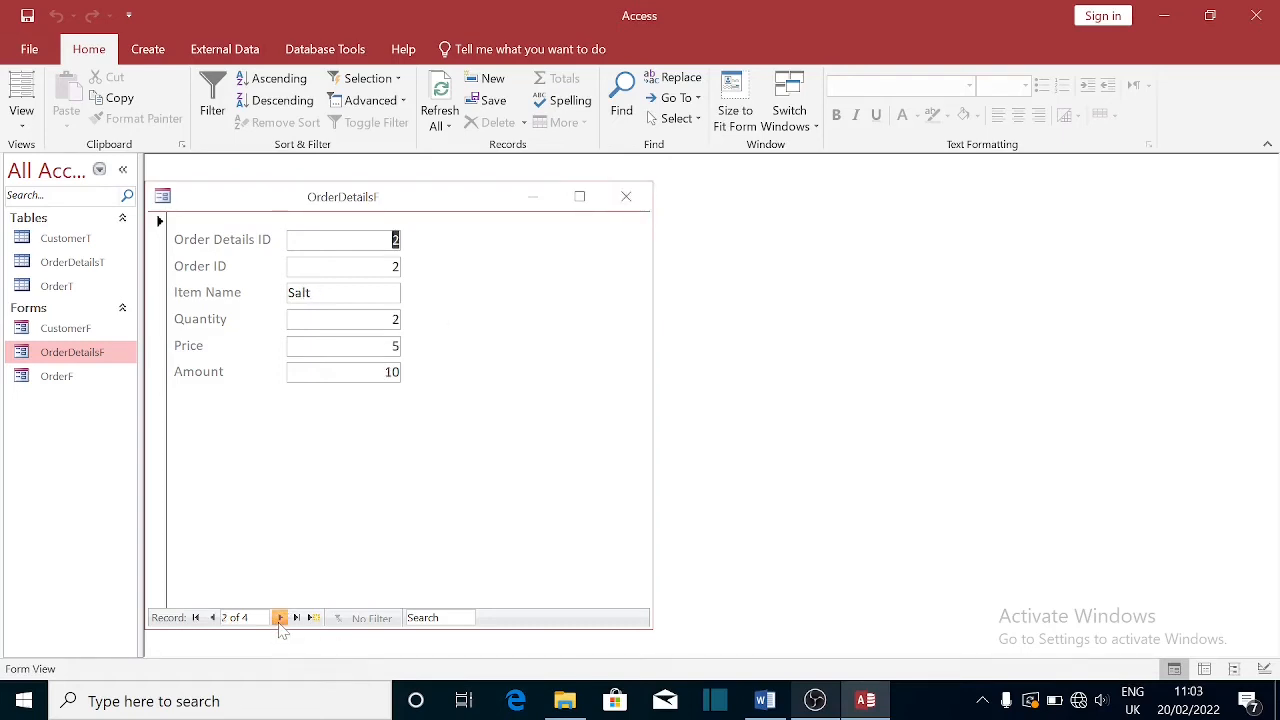
{"action": "left_click", "coordinate": [281, 619]}
{"action": "left_click", "coordinate": [281, 619]}
{"action": "left_click", "coordinate": [281, 619]}
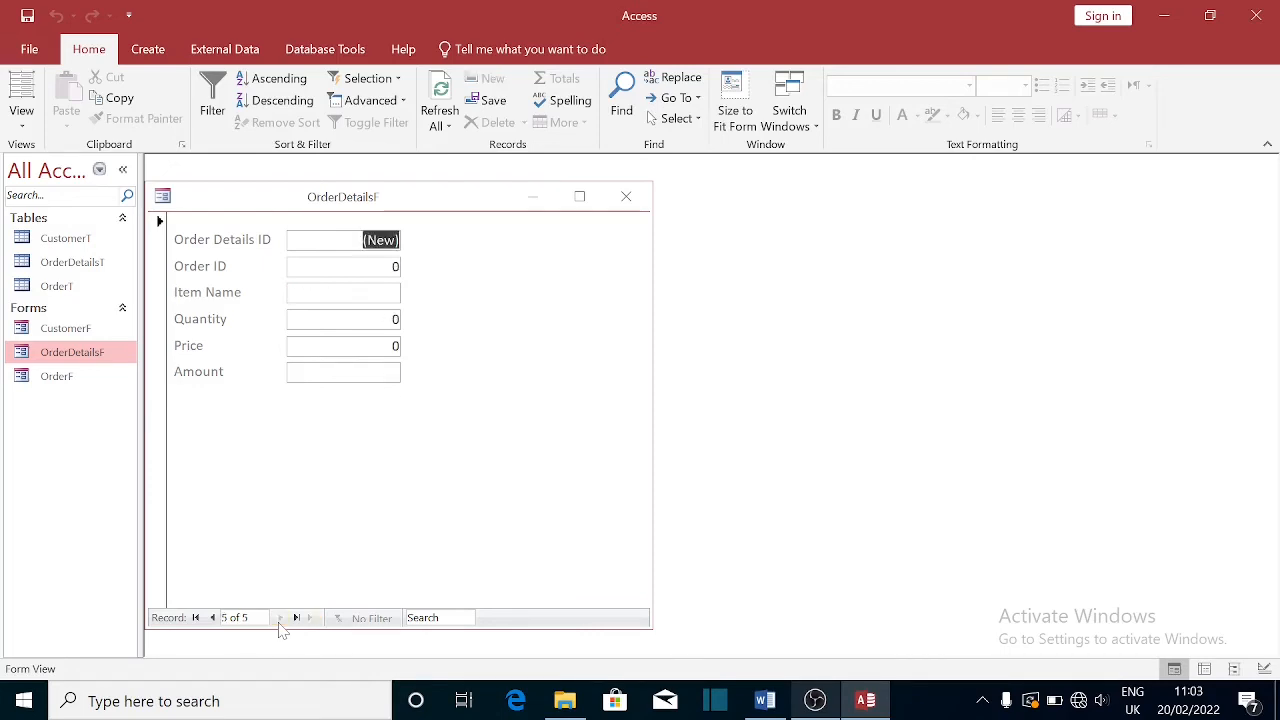
{"action": "left_click", "coordinate": [626, 196]}
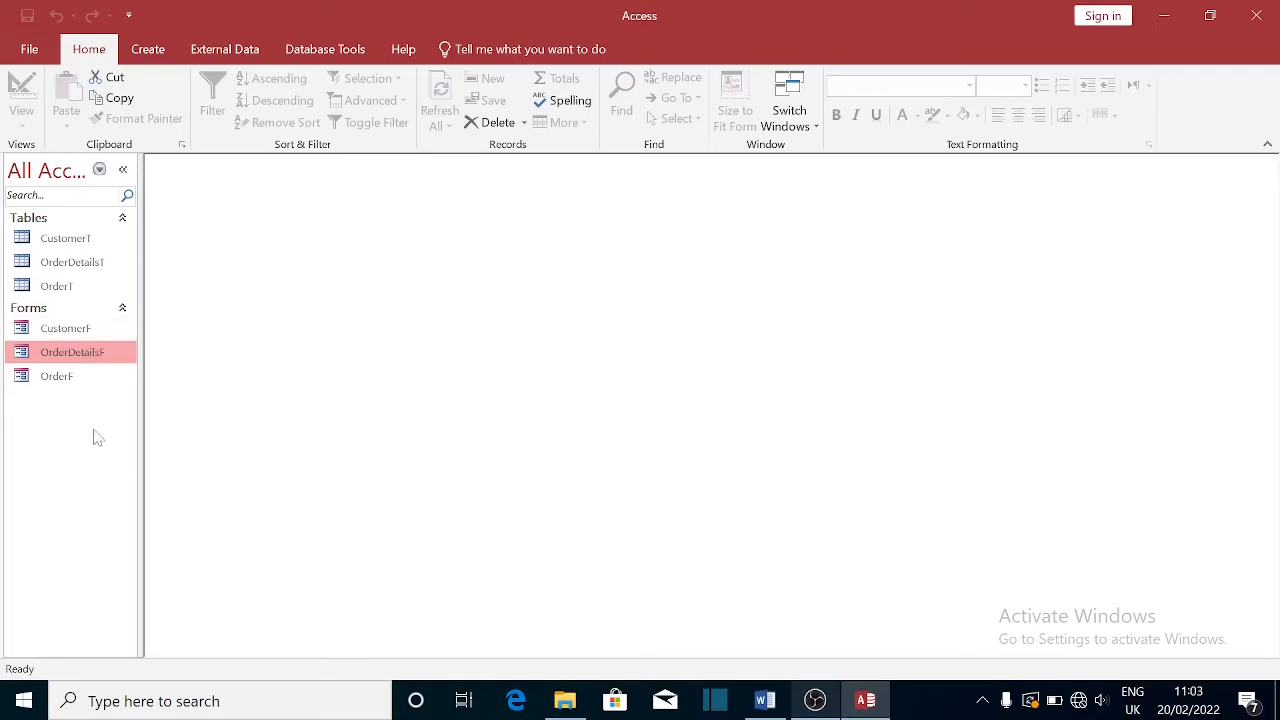
- Open the OrderF form and switch it to Design View
{"action": "left_click", "coordinate": [62, 387]}
{"action": "double_click", "coordinate": [62, 388]}
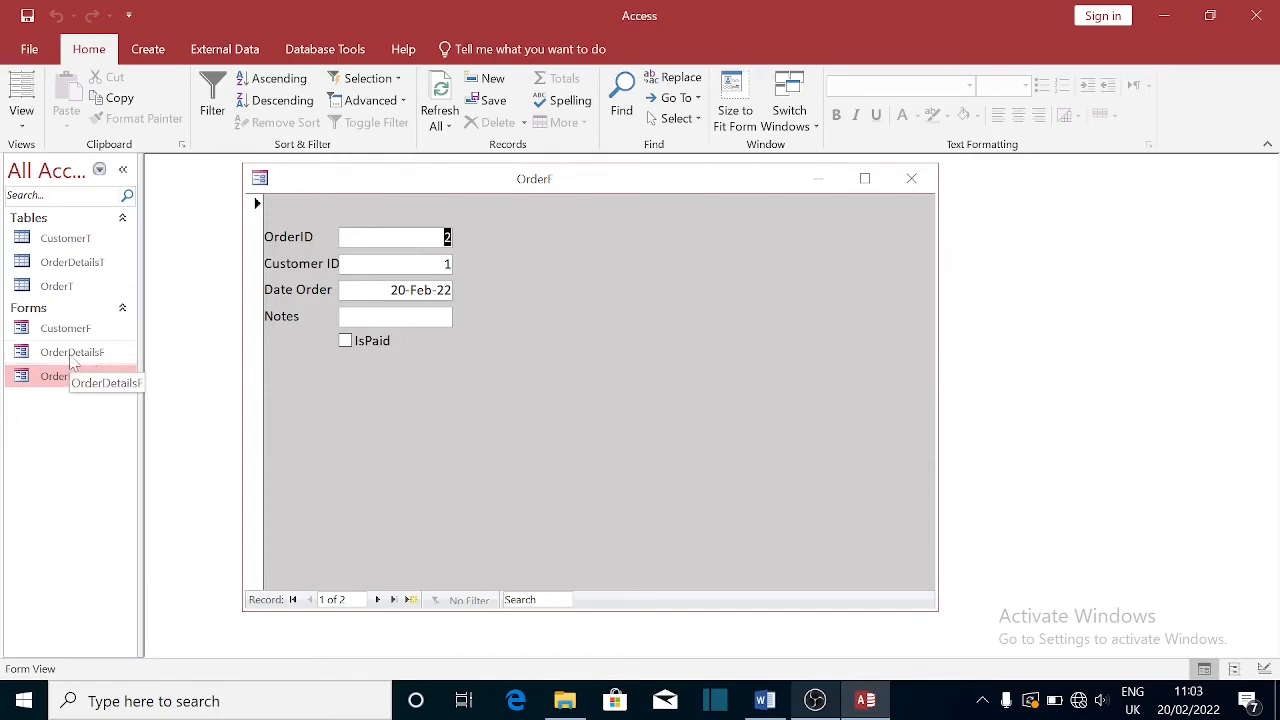
{"action": "left_click", "coordinate": [72, 360]}
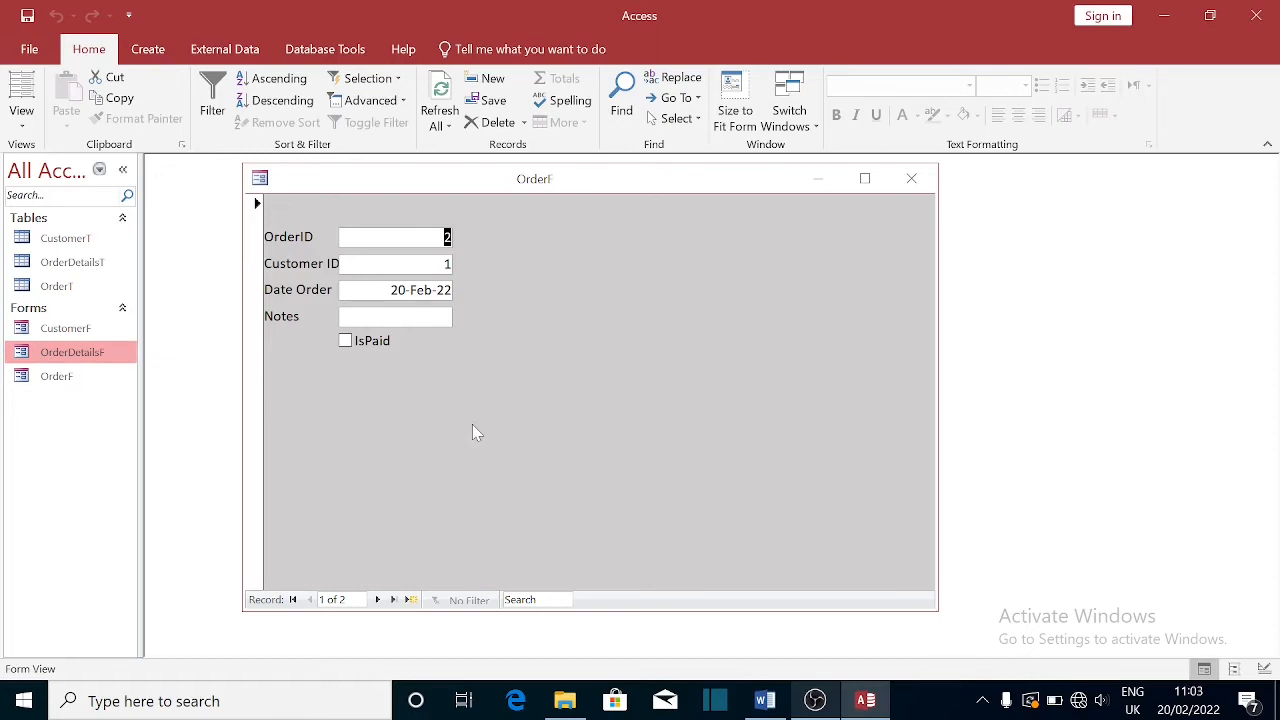
{"action": "right_click", "coordinate": [547, 180]}
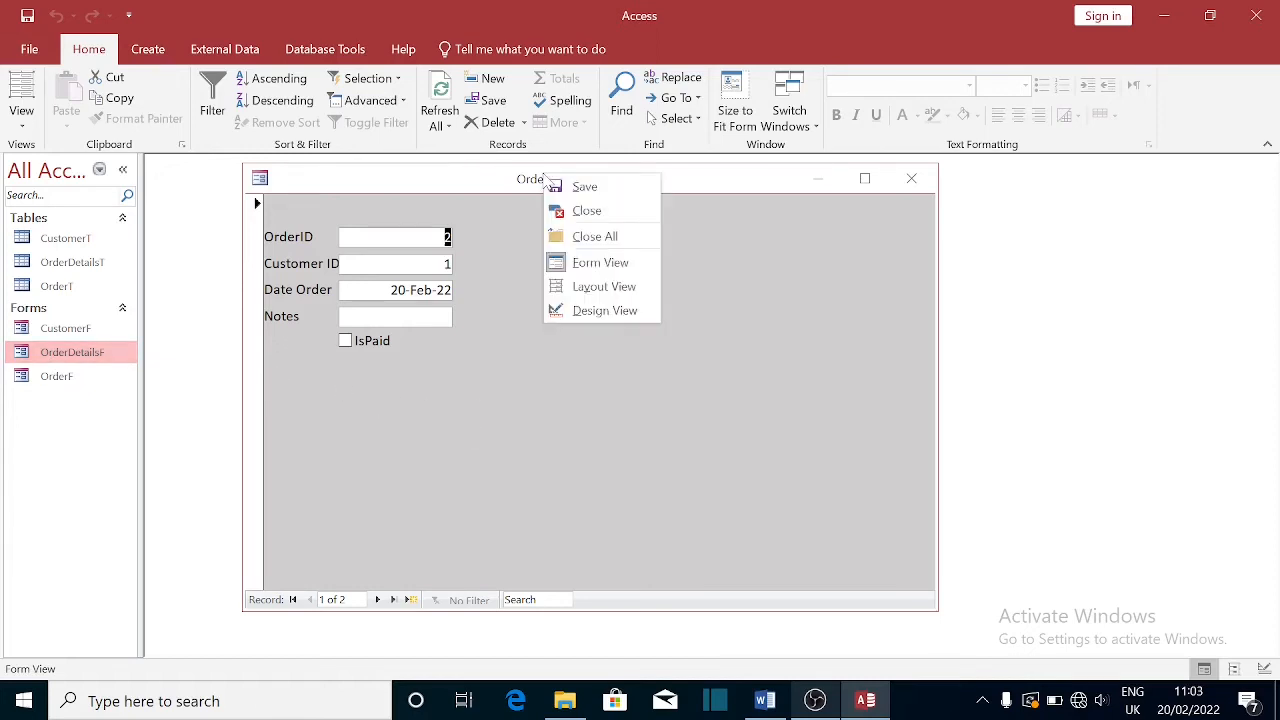
{"action": "left_click", "coordinate": [599, 312]}
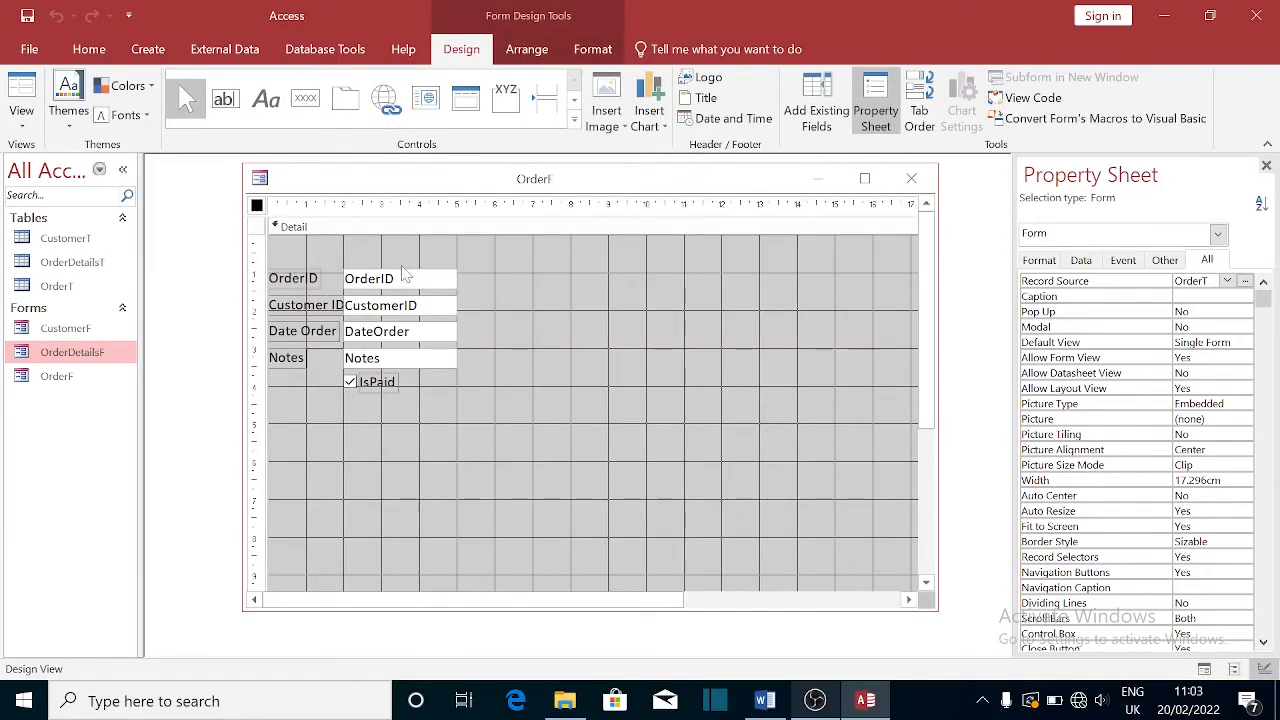
- Add Form Header and Footer sections to the OrderF design
{"action": "left_click", "coordinate": [523, 229]}
{"action": "right_click", "coordinate": [523, 229]}
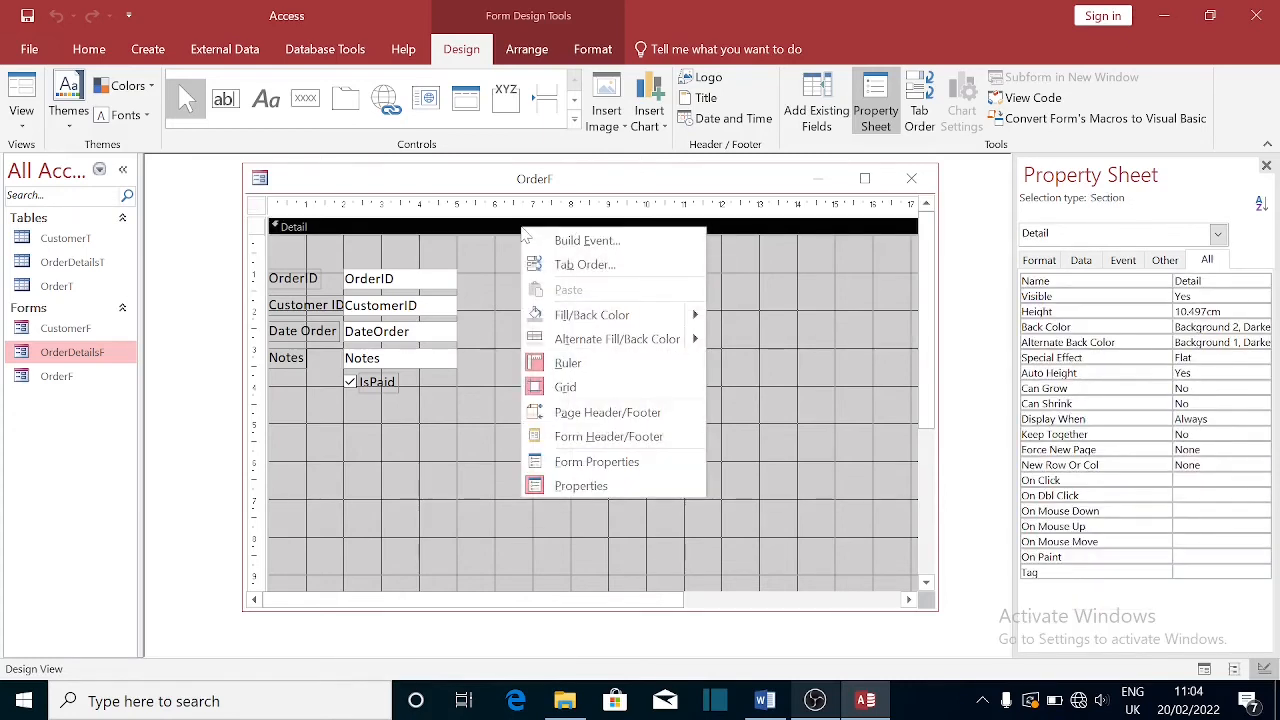
{"action": "left_click", "coordinate": [622, 440]}
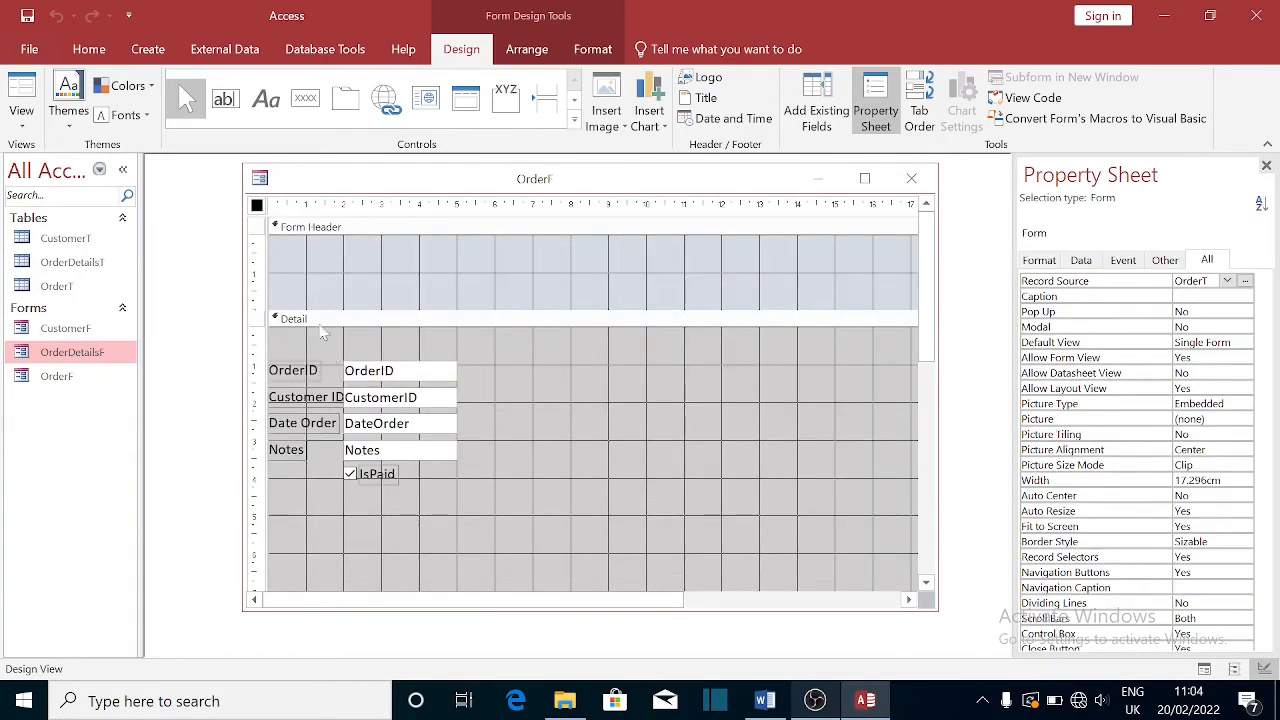
- Move all OrderF fields into the Form Header, with DateOrder, Notes and IsPaid in a right-hand column
{"action": "left_click_drag", "start_coordinate": [252, 355], "coordinate": [277, 505]}
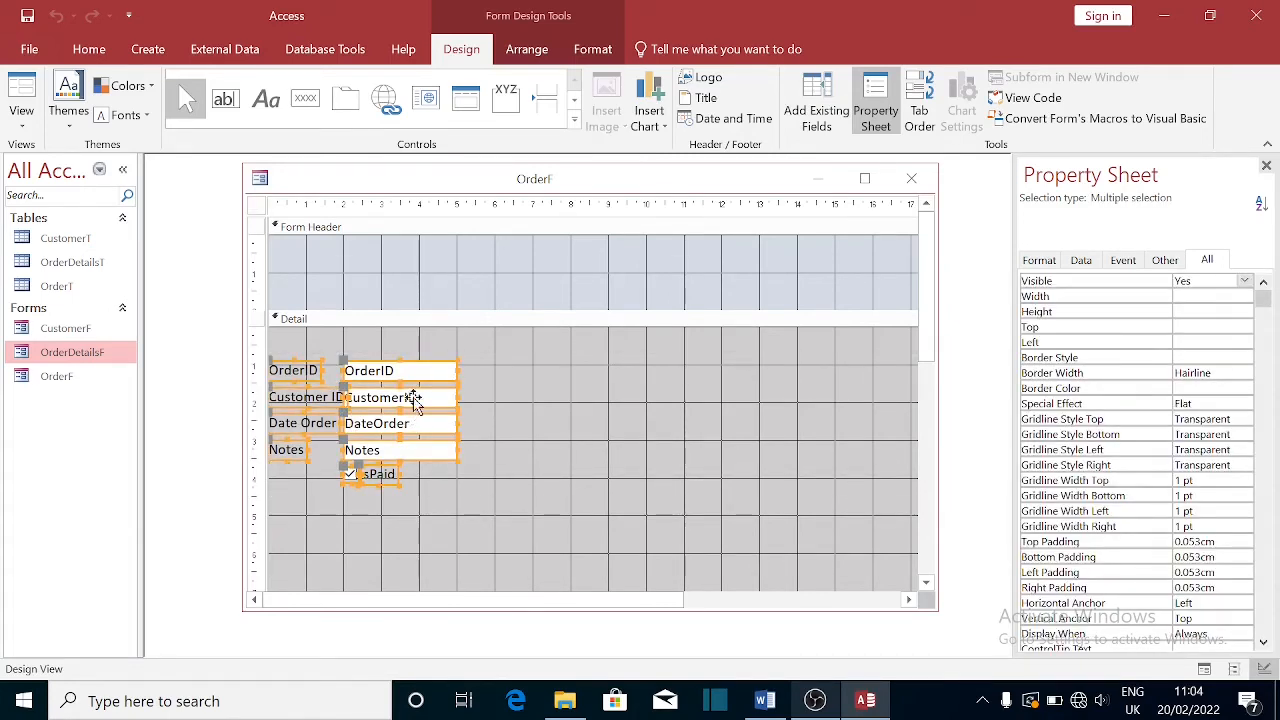
{"action": "left_click_drag", "start_coordinate": [416, 386], "coordinate": [446, 250]}
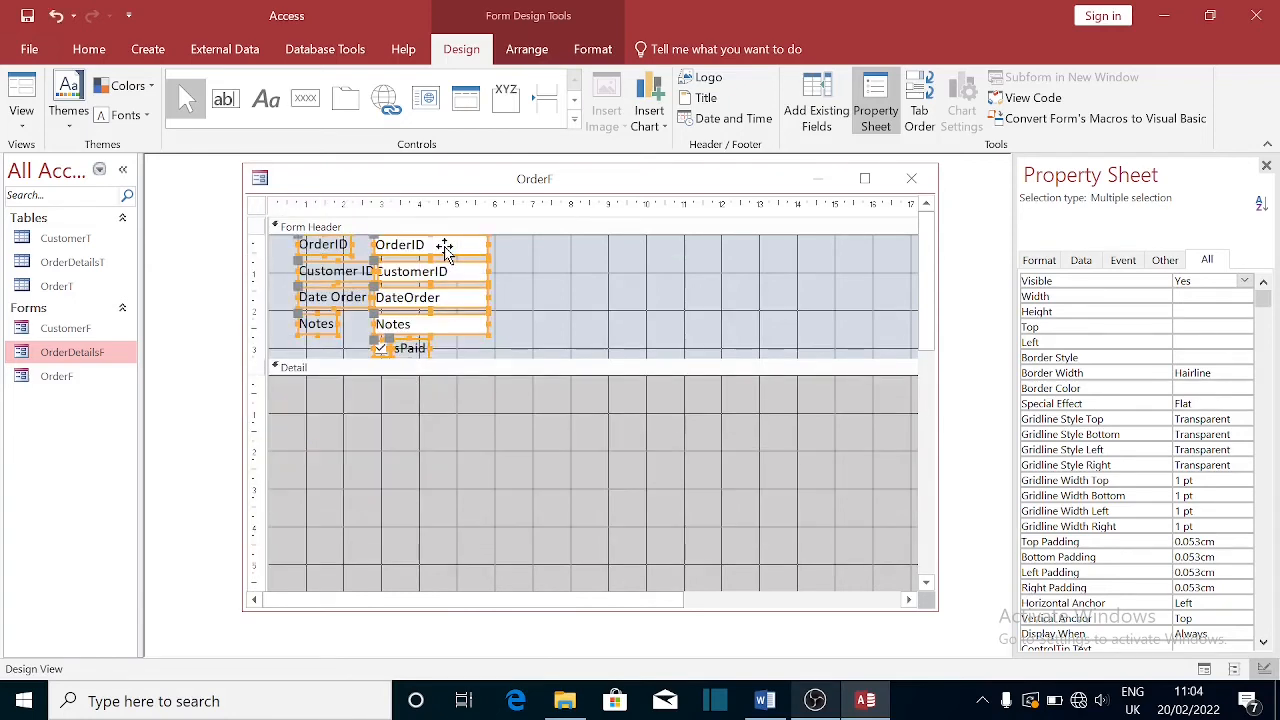
{"action": "left_click", "coordinate": [540, 338]}
{"action": "left_click", "coordinate": [420, 298]}
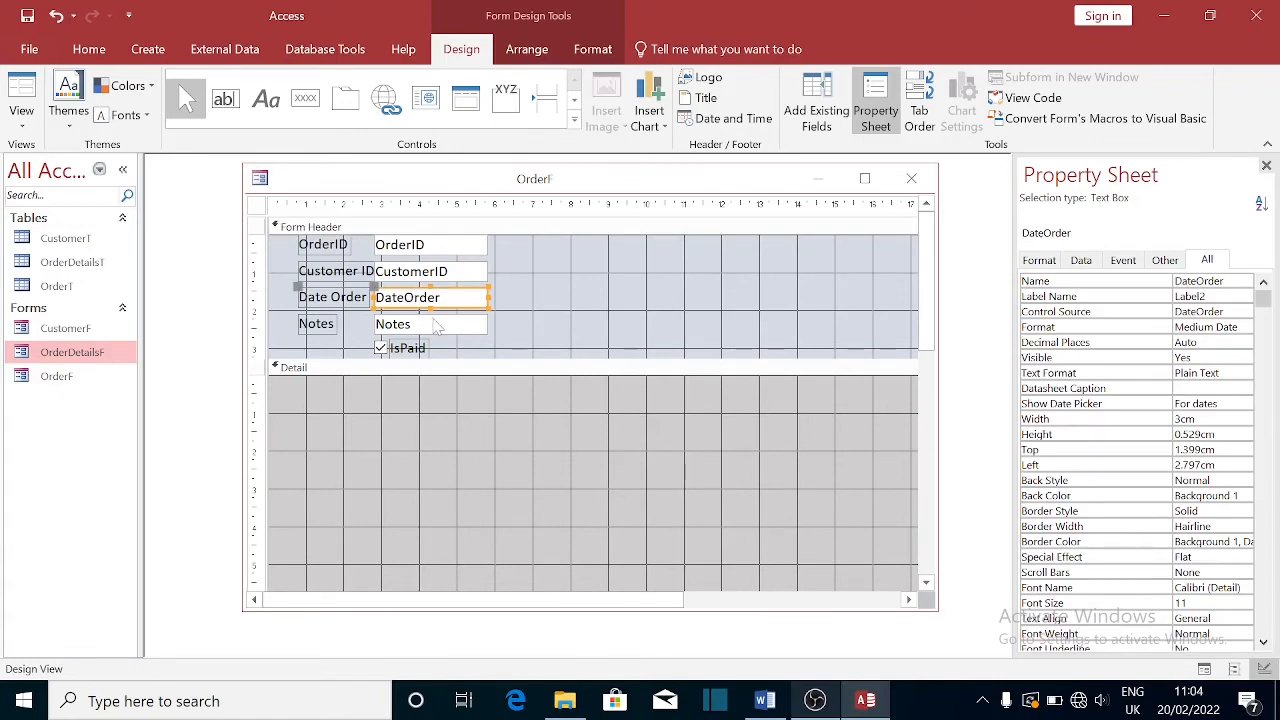
{"action": "left_click", "coordinate": [435, 330], "text": "shift"}
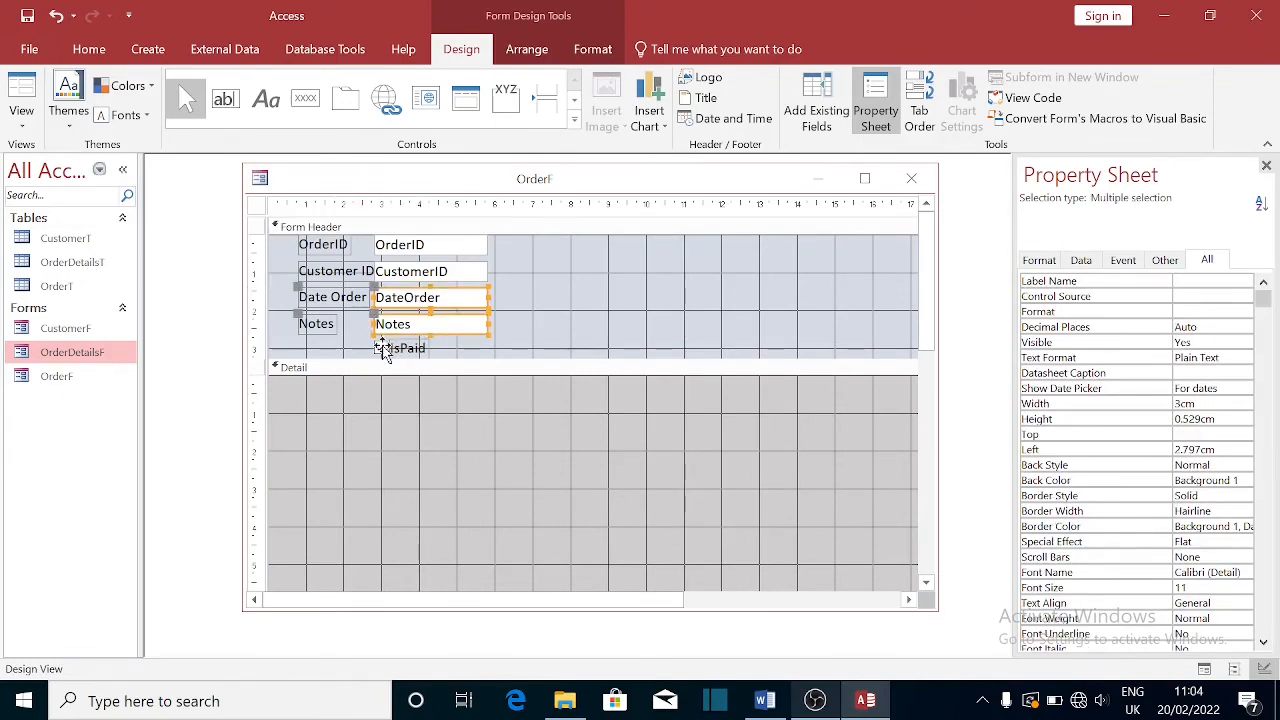
{"action": "left_click", "coordinate": [382, 346], "text": "shift"}
{"action": "left_click_drag", "start_coordinate": [436, 298], "coordinate": [714, 251]}
- Widen the OrderID and CustomerID boxes and shorten the Form Header to fit
{"action": "left_click", "coordinate": [529, 302]}
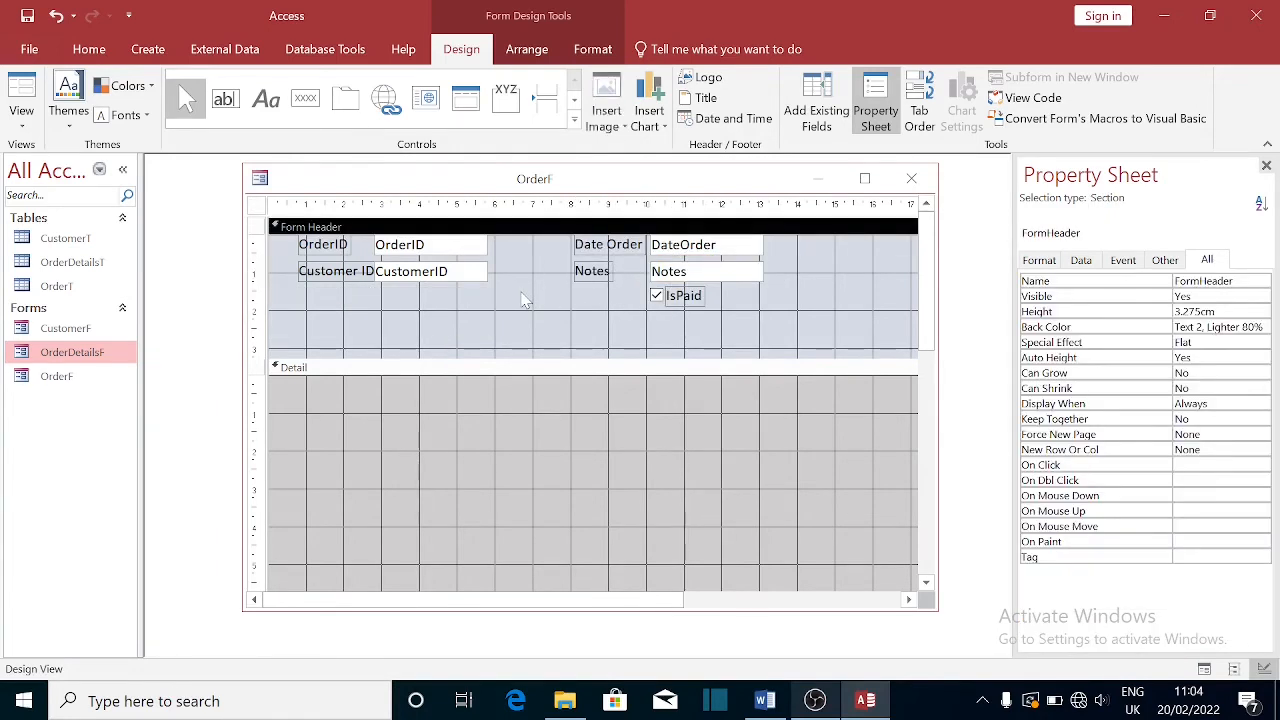
{"action": "left_click", "coordinate": [455, 272]}
{"action": "left_click", "coordinate": [486, 250], "text": "shift"}
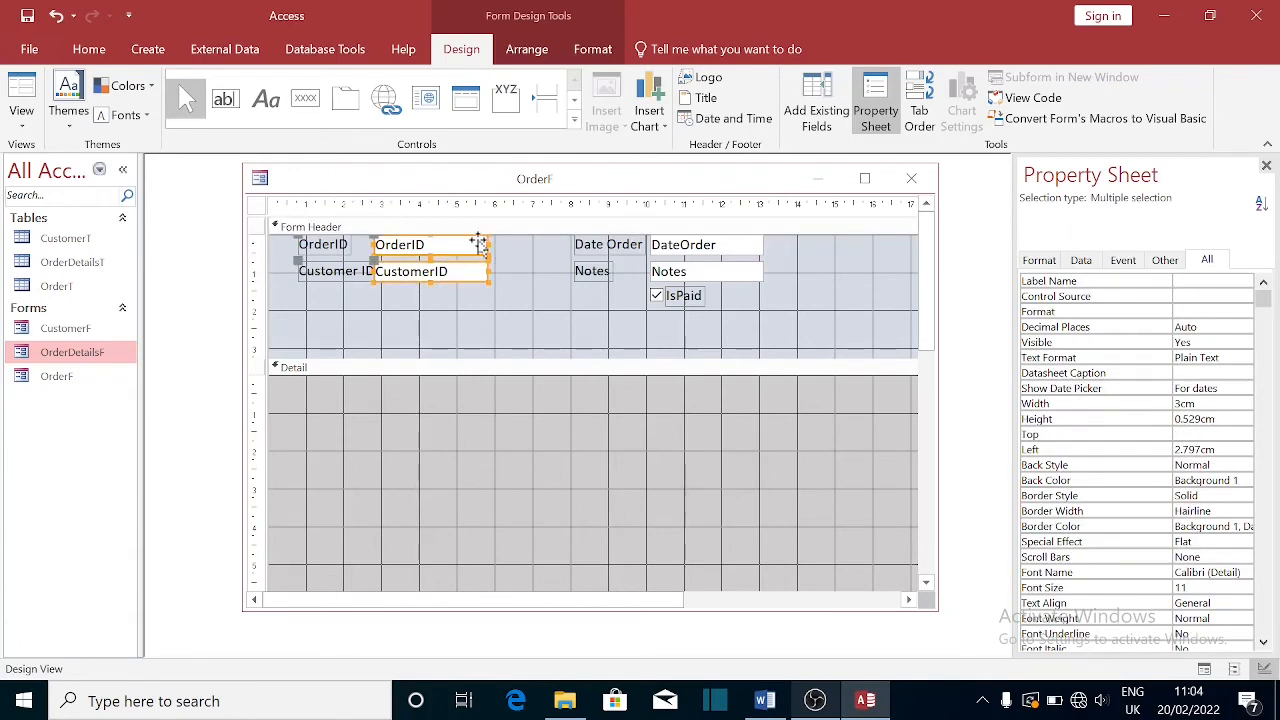
{"action": "left_click_drag", "start_coordinate": [506, 243], "coordinate": [530, 247]}
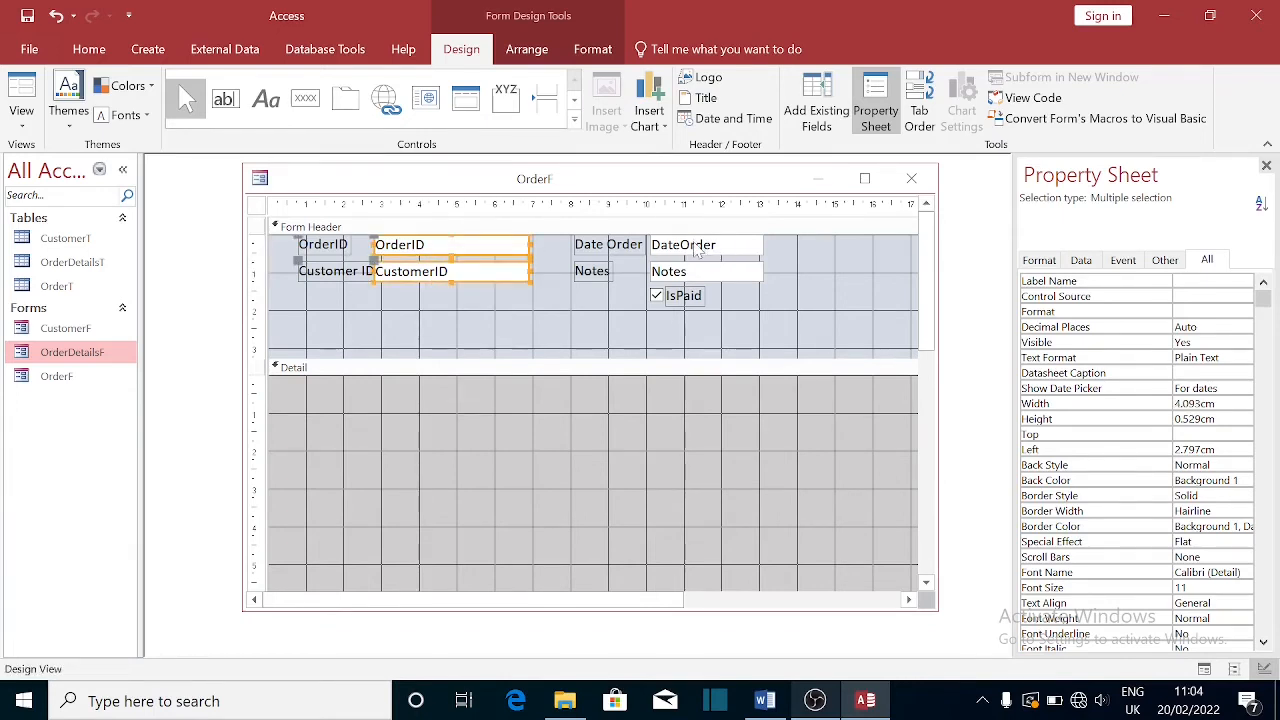
{"action": "left_click", "coordinate": [698, 251]}
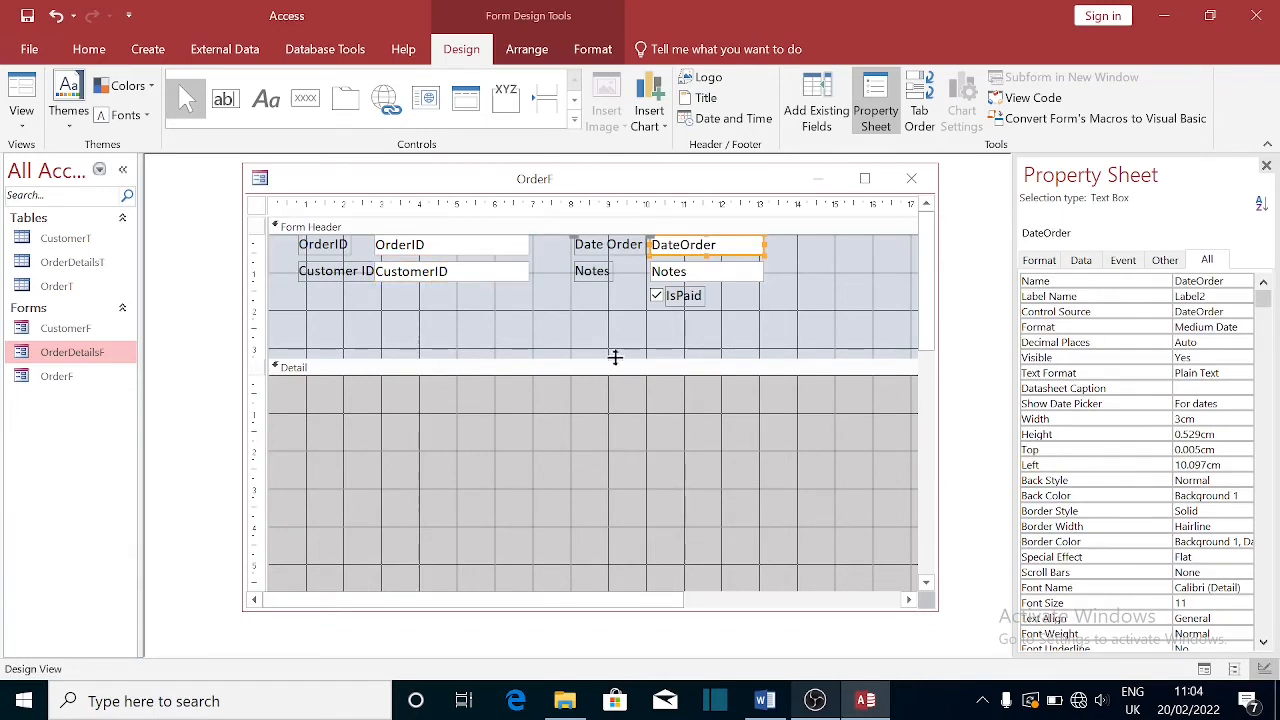
{"action": "left_click_drag", "start_coordinate": [615, 357], "coordinate": [611, 306]}
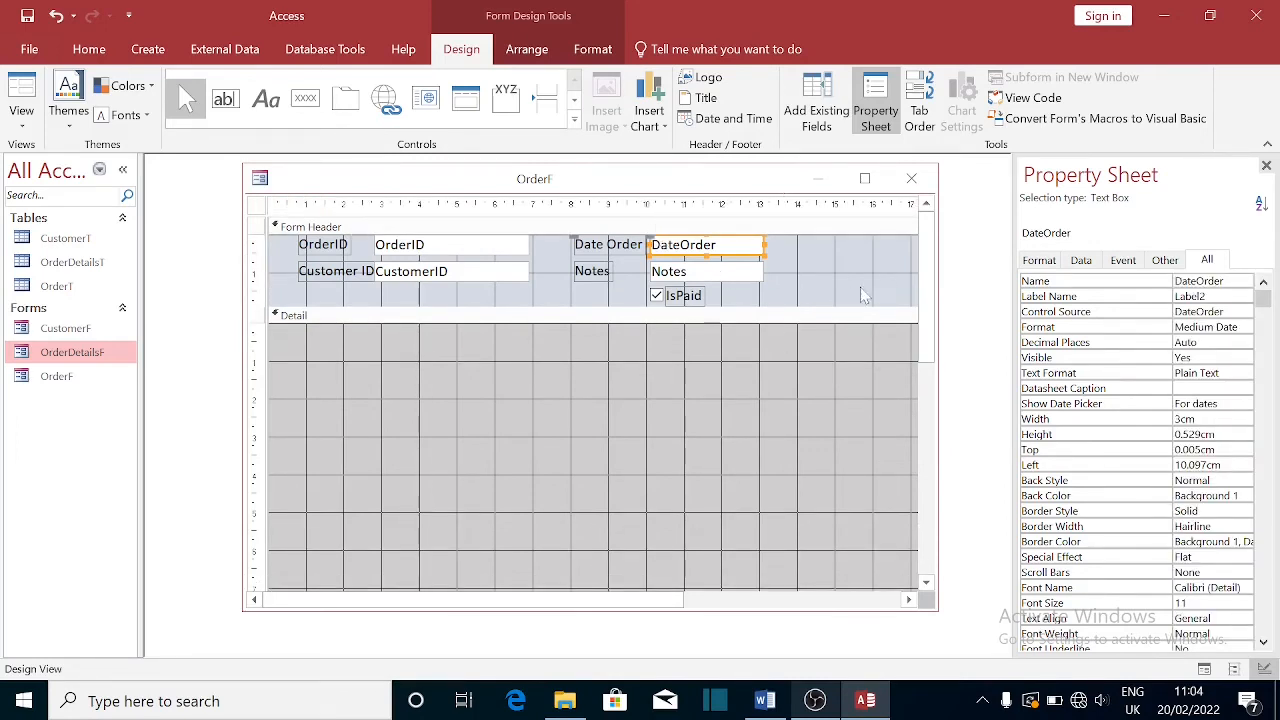
- Resize the OrderF Detail and Form Header sections, shortening Detail
{"action": "left_click_drag", "start_coordinate": [932, 345], "coordinate": [935, 503]}
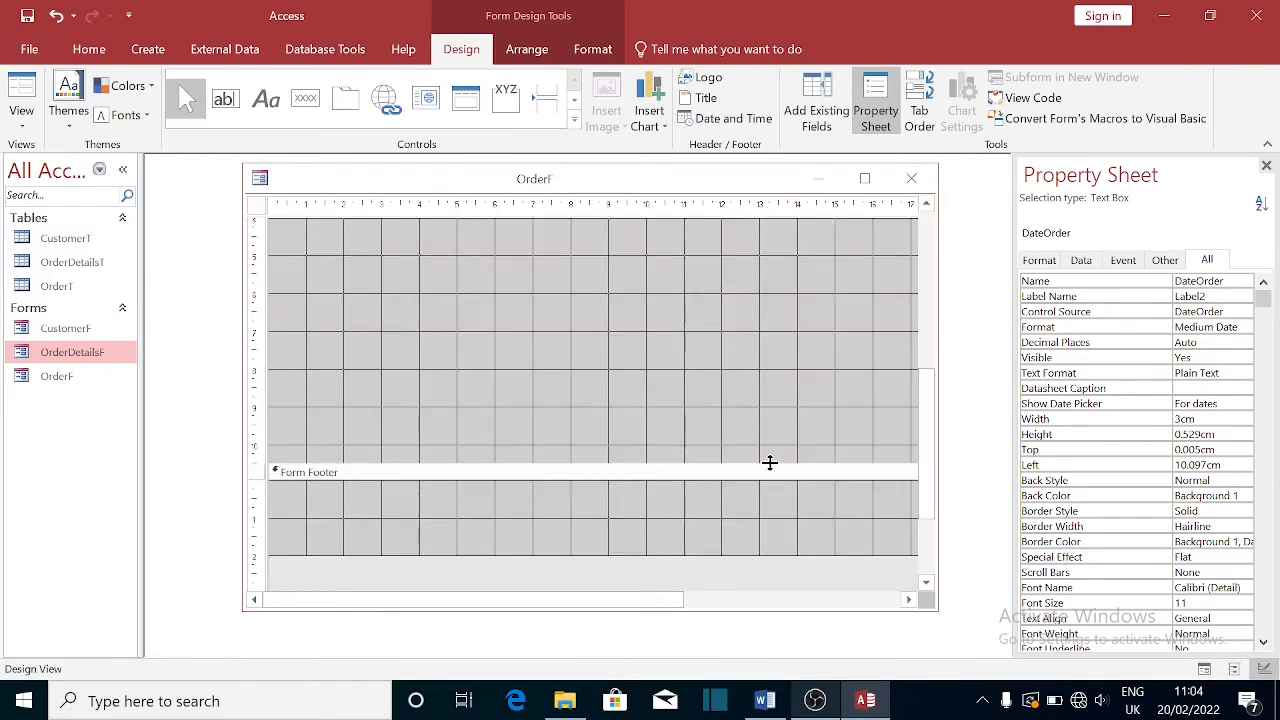
{"action": "left_click_drag", "start_coordinate": [769, 463], "coordinate": [752, 297]}
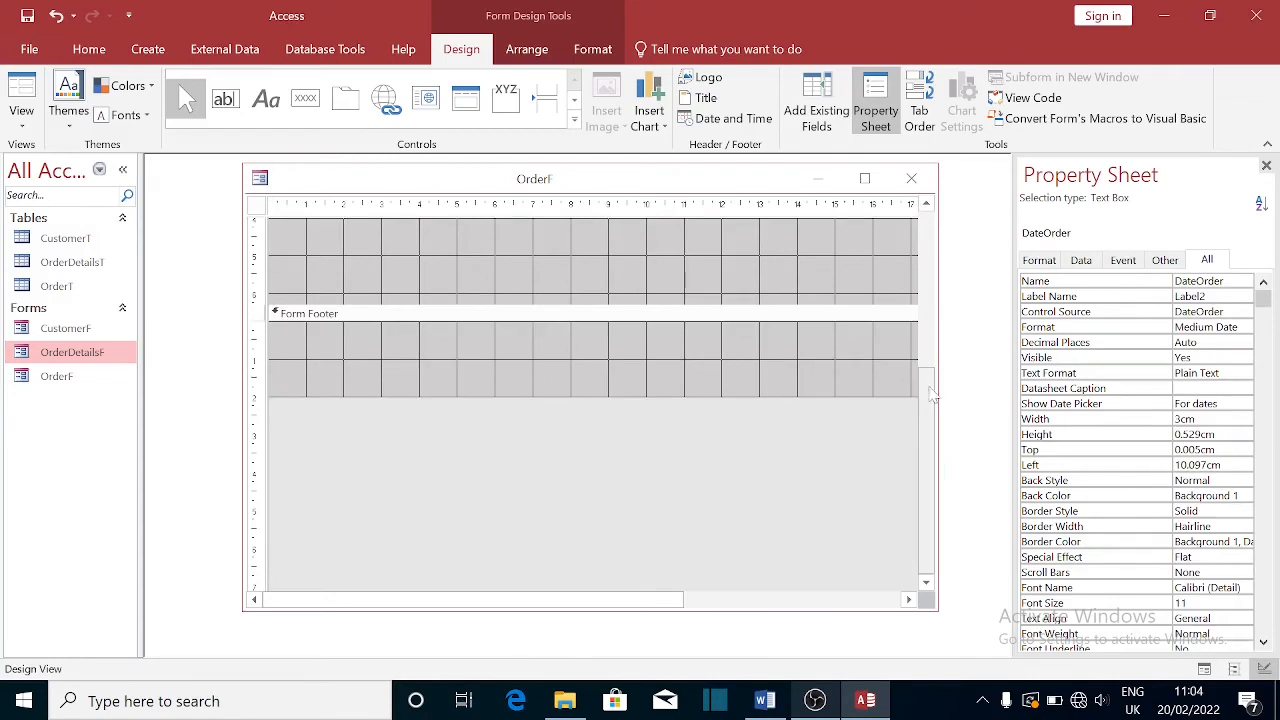
{"action": "left_click_drag", "start_coordinate": [934, 432], "coordinate": [908, 210]}
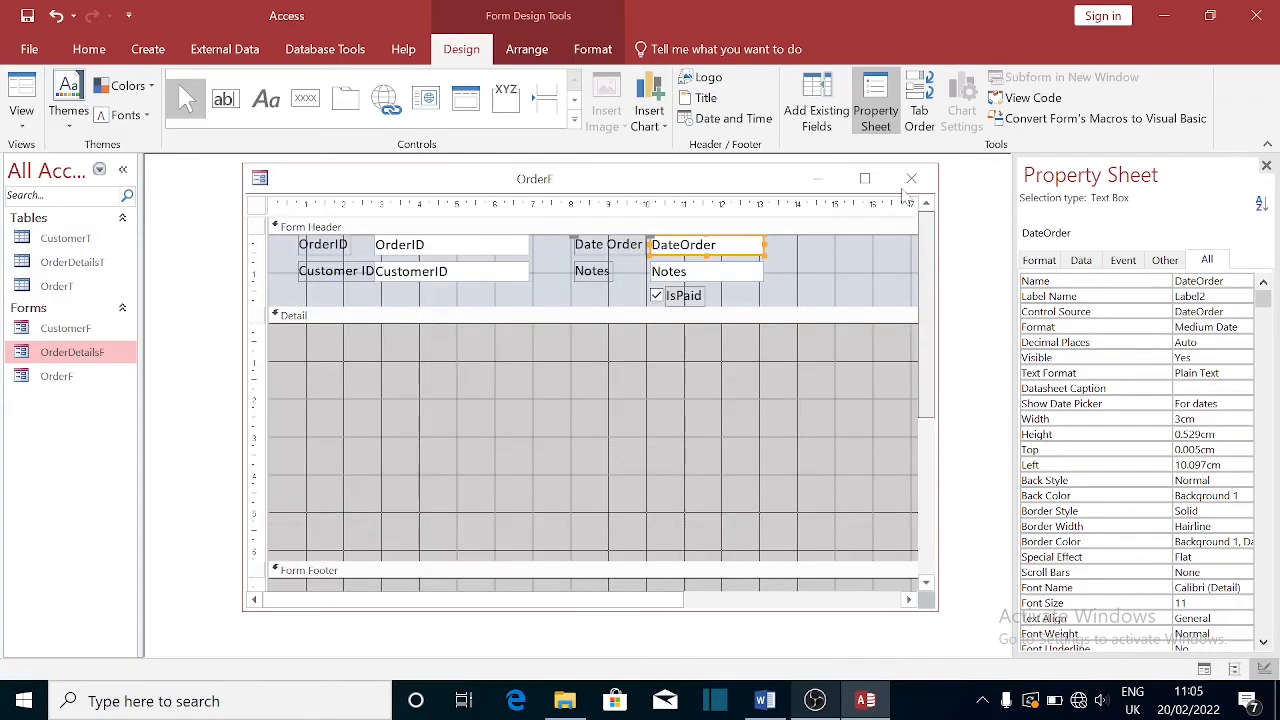
{"action": "left_click", "coordinate": [755, 233]}
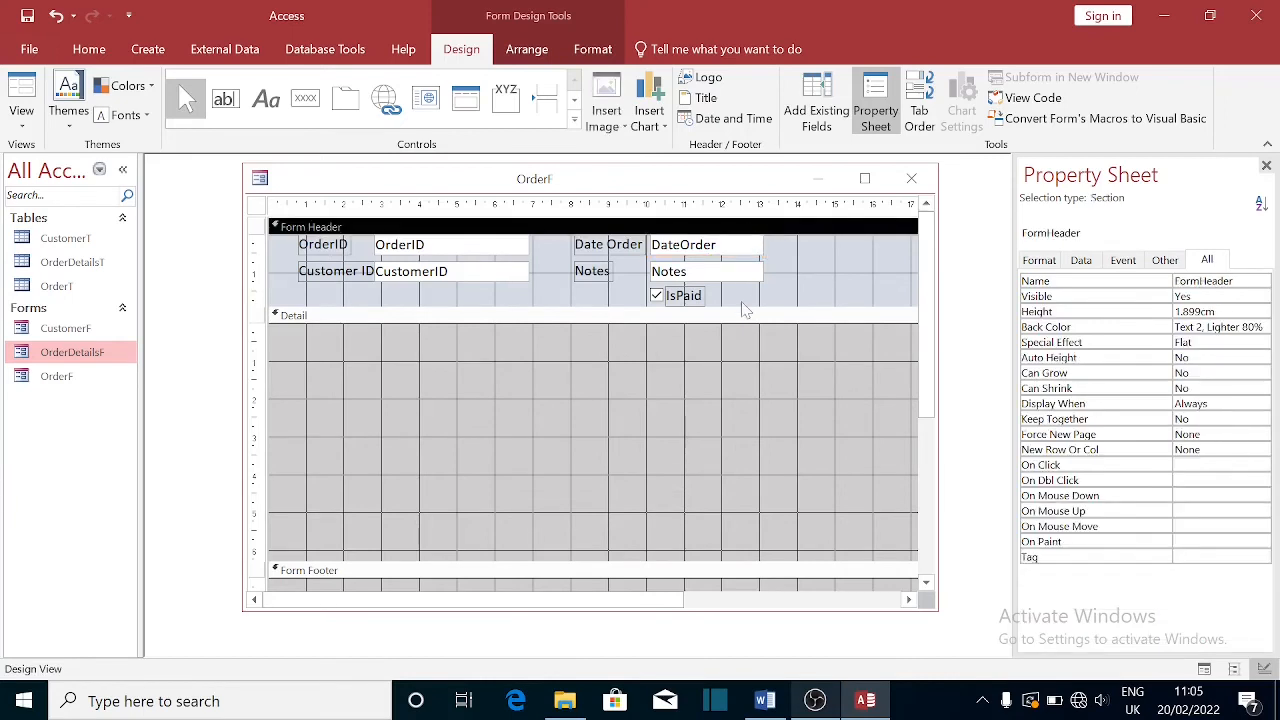
{"action": "left_click_drag", "start_coordinate": [926, 302], "coordinate": [924, 368]}
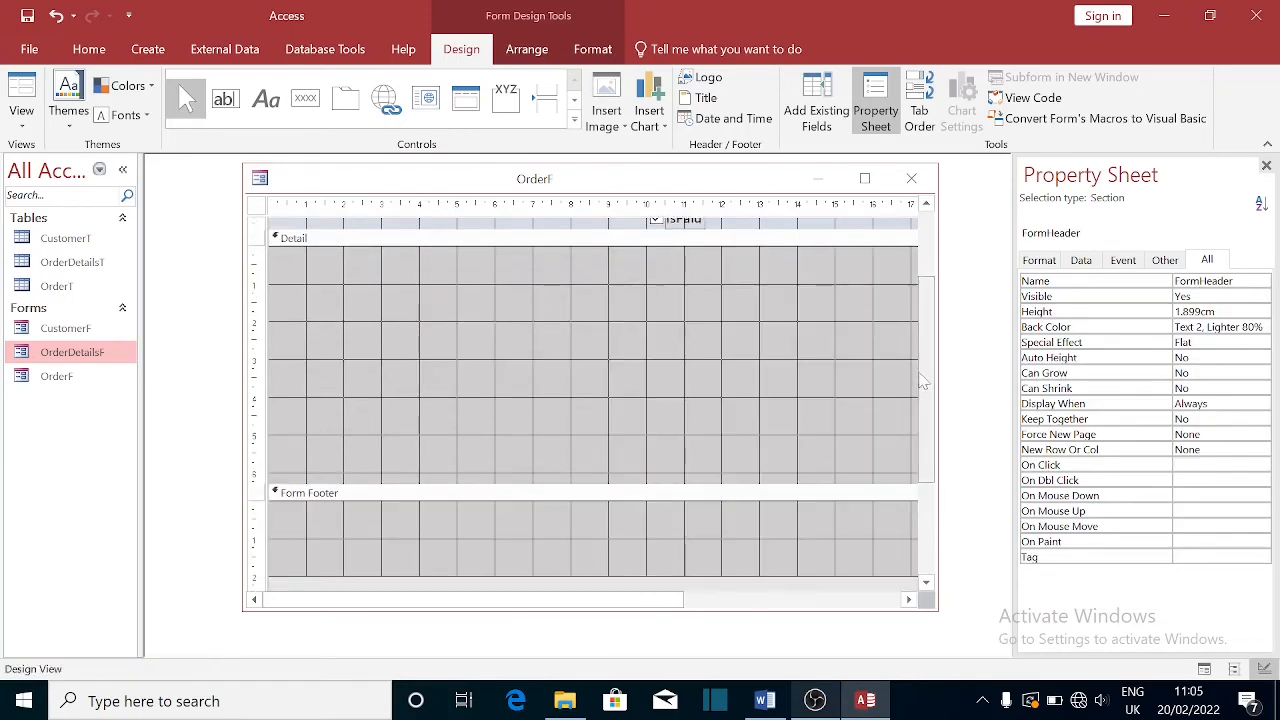
- Fill the Form Footer with Gold Accent 4, Lighter 60% and shrink it to 0.399 cm
{"action": "left_click", "coordinate": [687, 495]}
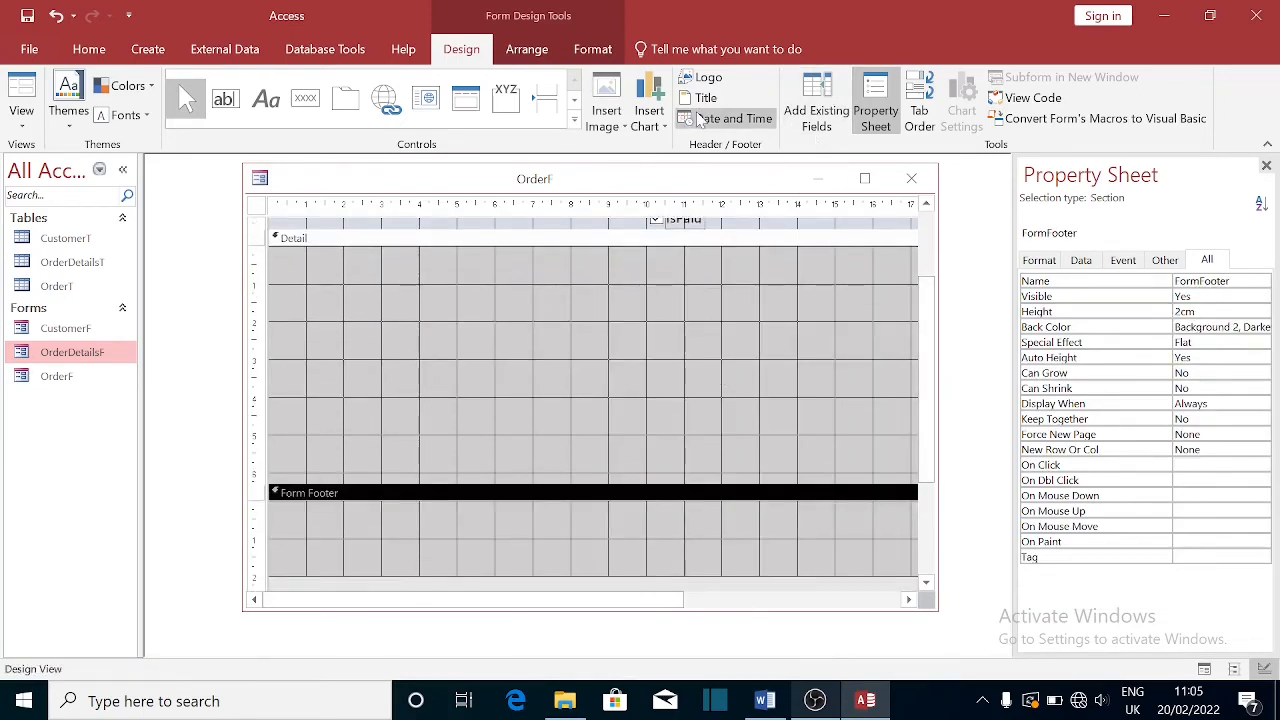
{"action": "left_click", "coordinate": [89, 49]}
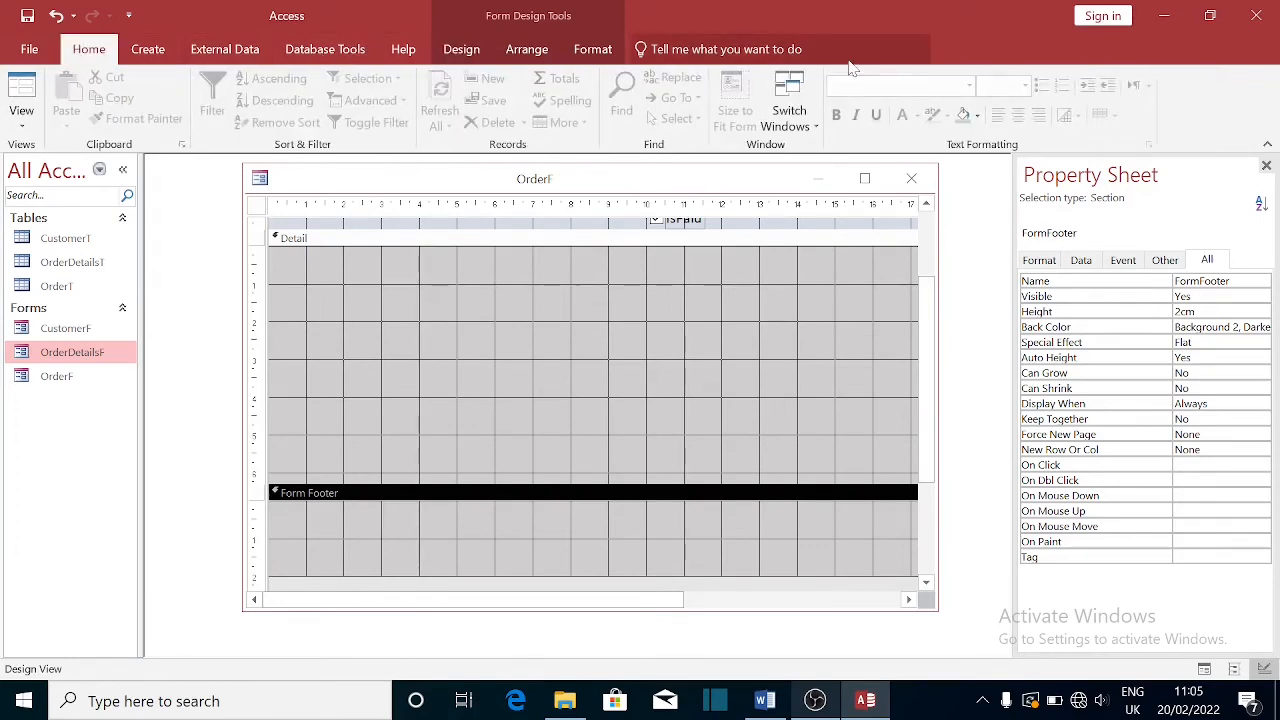
{"action": "left_click", "coordinate": [978, 116]}
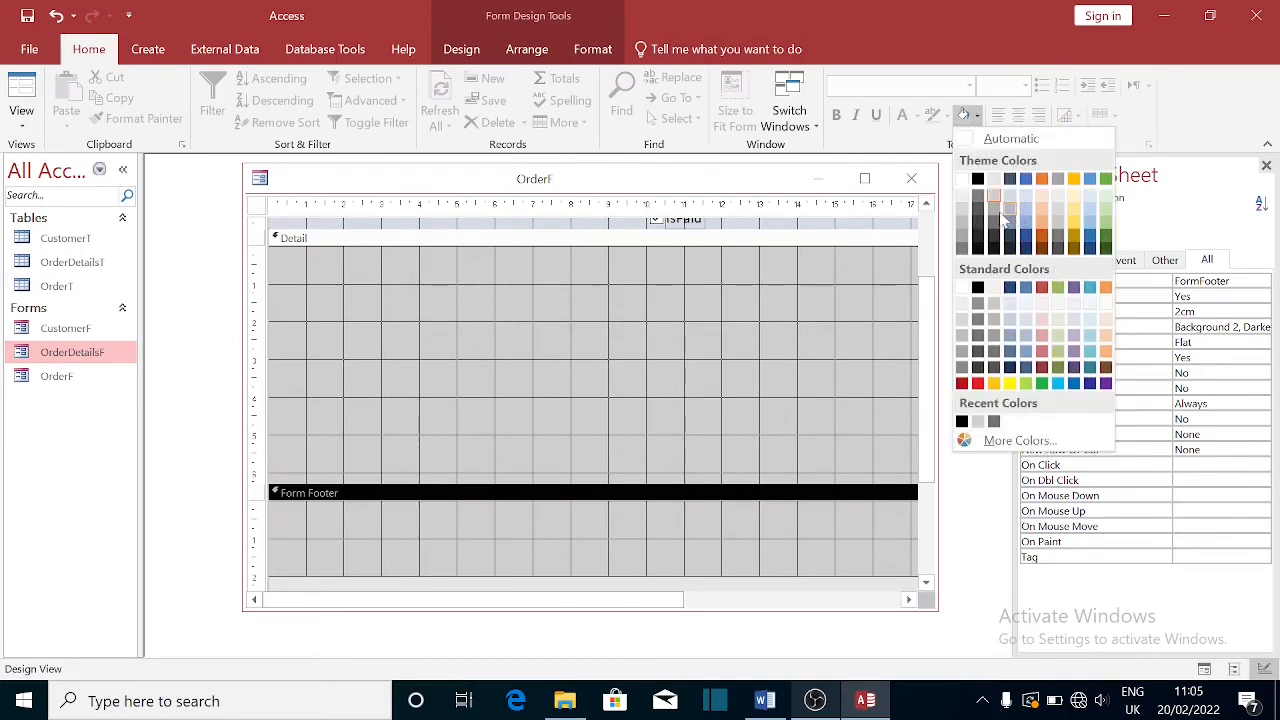
{"action": "left_click", "coordinate": [1074, 212]}
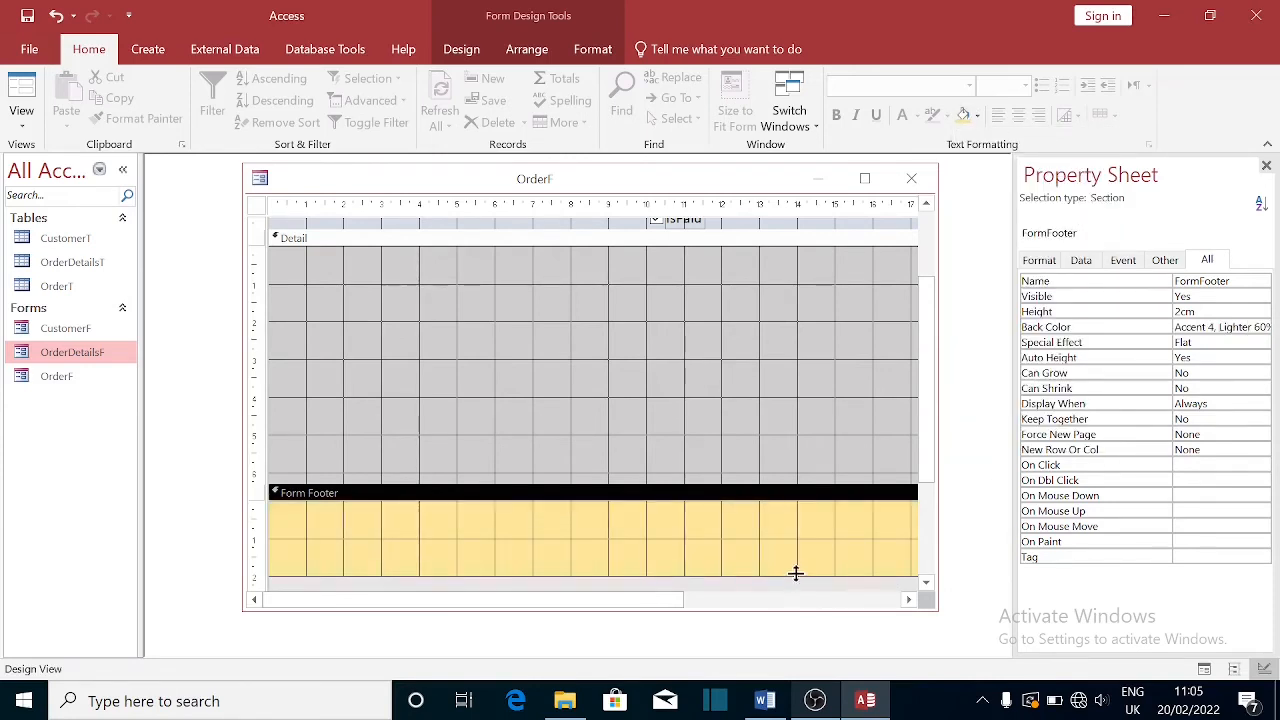
{"action": "left_click_drag", "start_coordinate": [794, 576], "coordinate": [791, 516]}
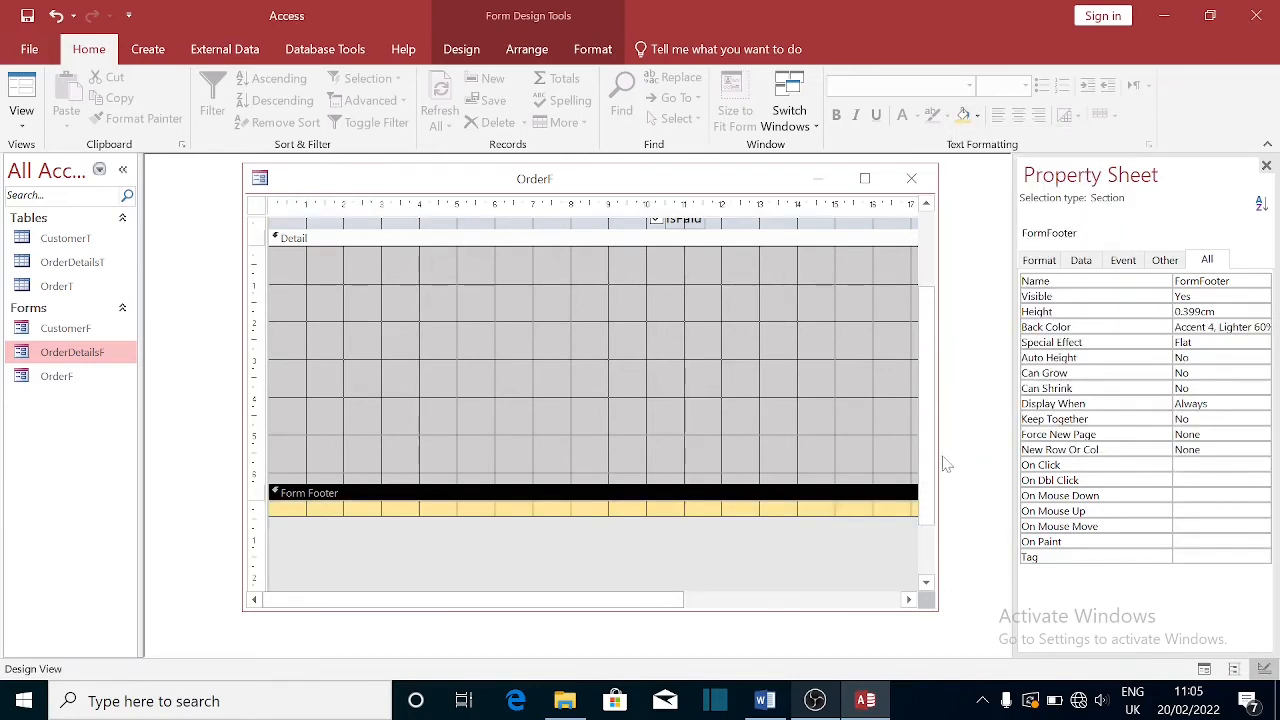
{"action": "scroll", "coordinate": [925, 386], "scroll_direction": "up", "scroll_amount": 3}
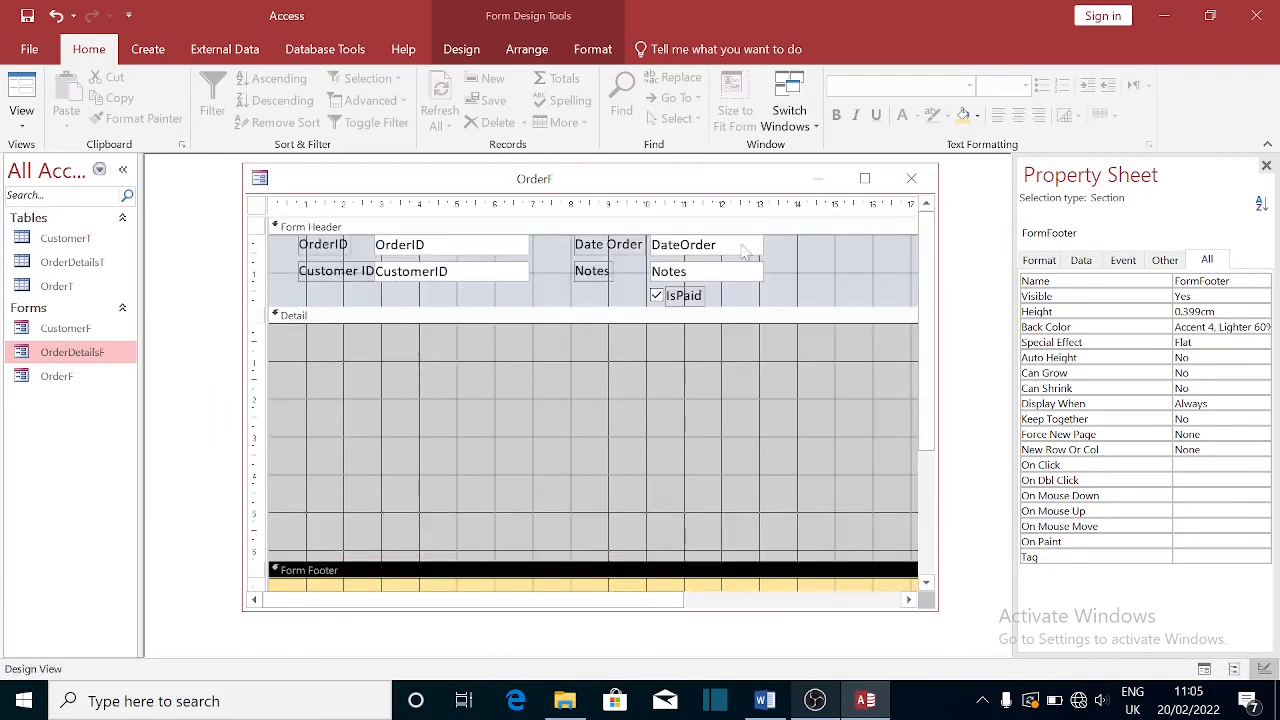
- Close OrderF, saving its design changes
{"action": "left_click", "coordinate": [912, 181]}
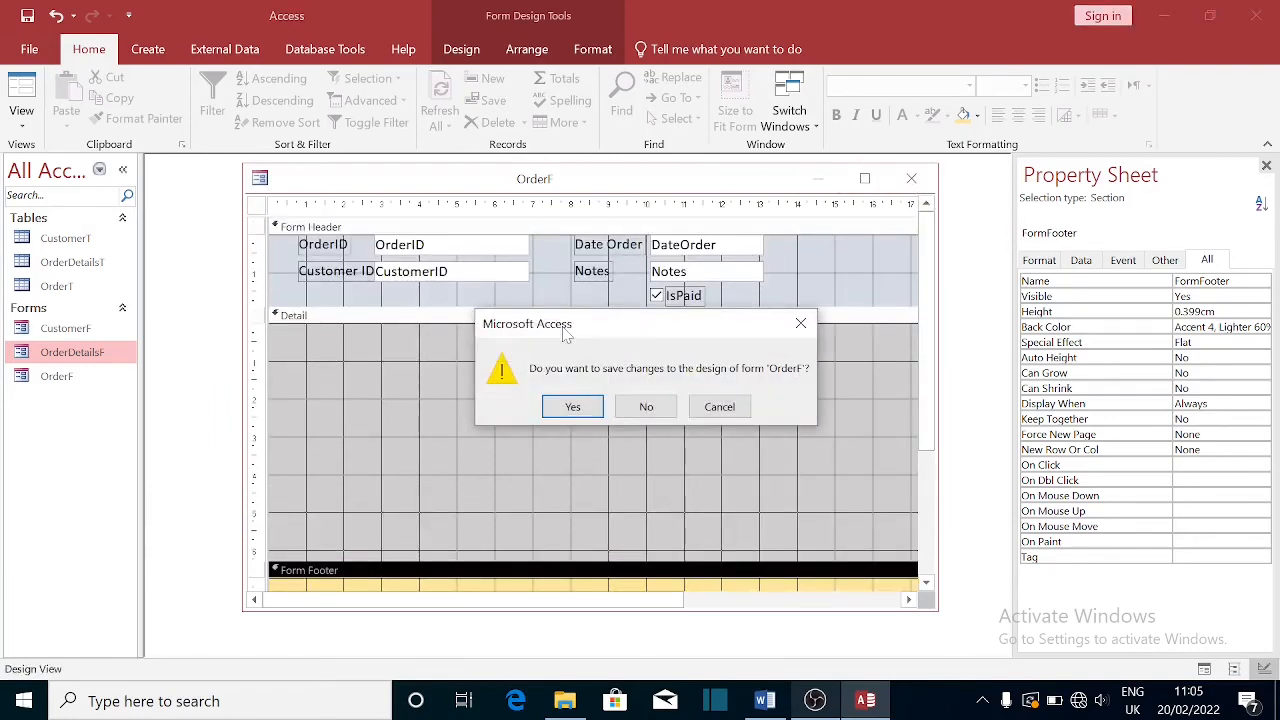
{"action": "left_click", "coordinate": [570, 410]}
{"action": "left_click", "coordinate": [56, 380]}
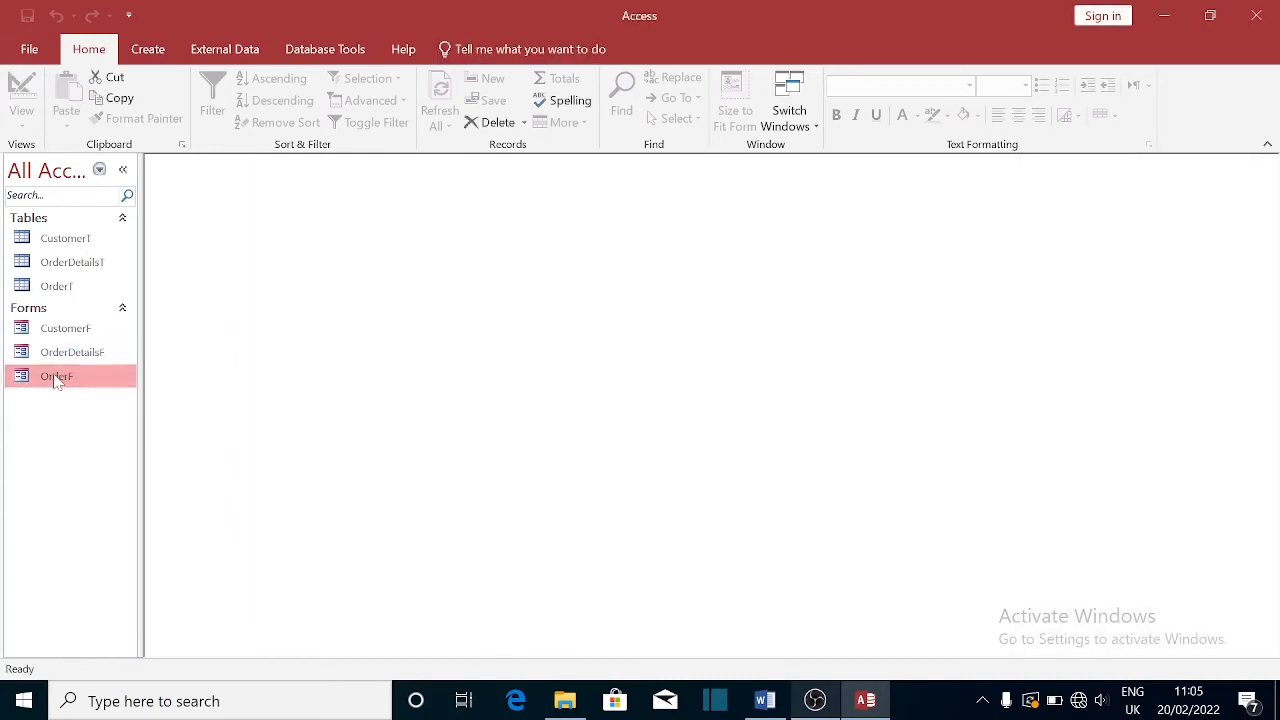
- Reopen OrderF in Form View, then switch it back to Design View
{"action": "double_click", "coordinate": [57, 380]}
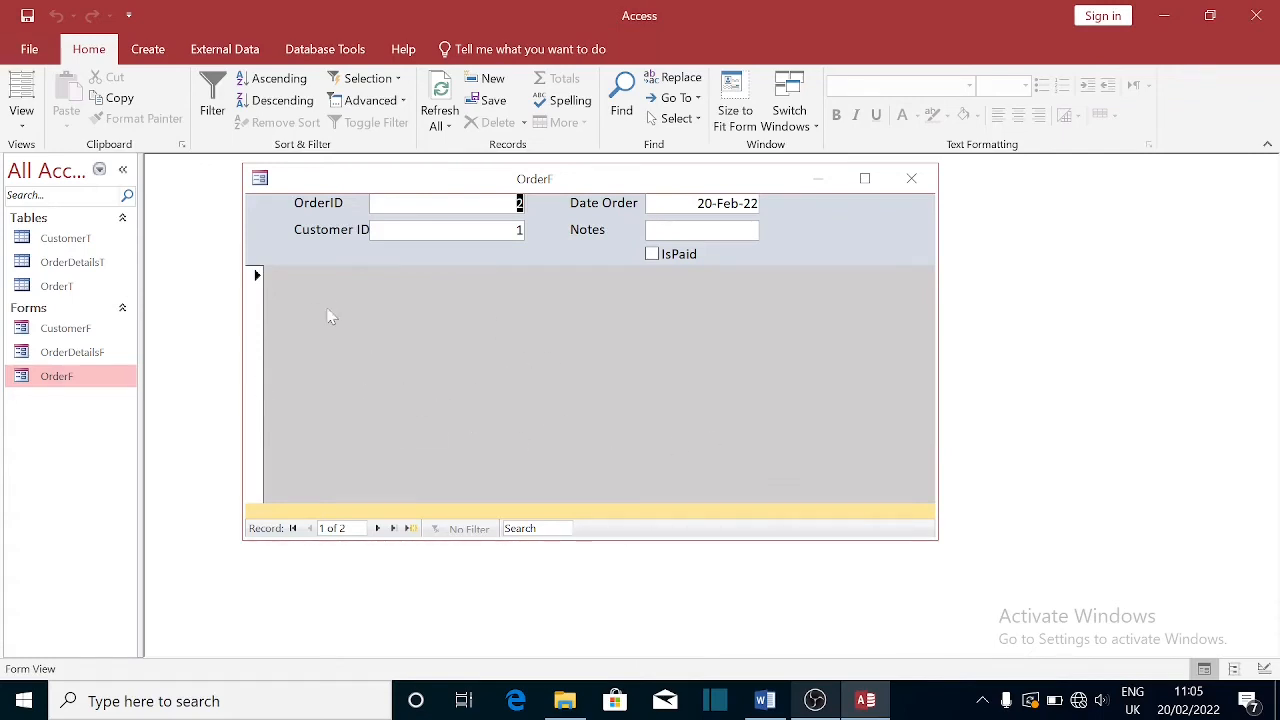
{"action": "right_click", "coordinate": [533, 183]}
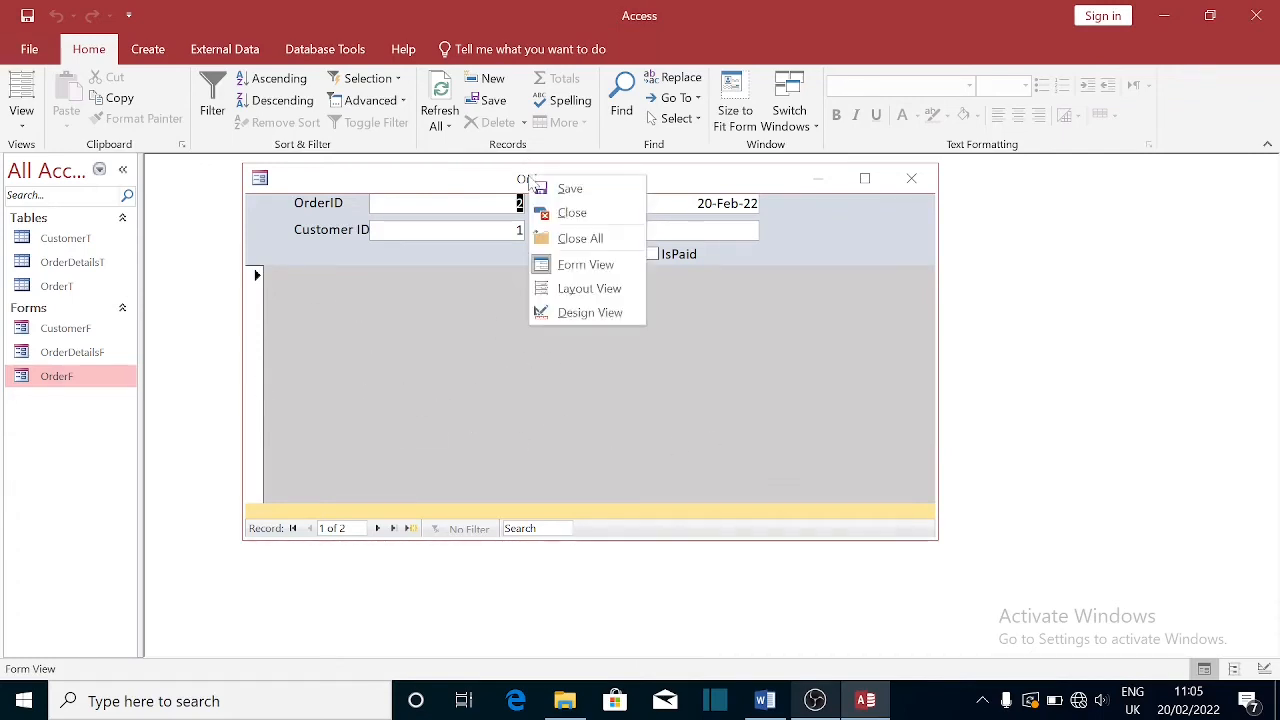
{"action": "left_click", "coordinate": [572, 313]}
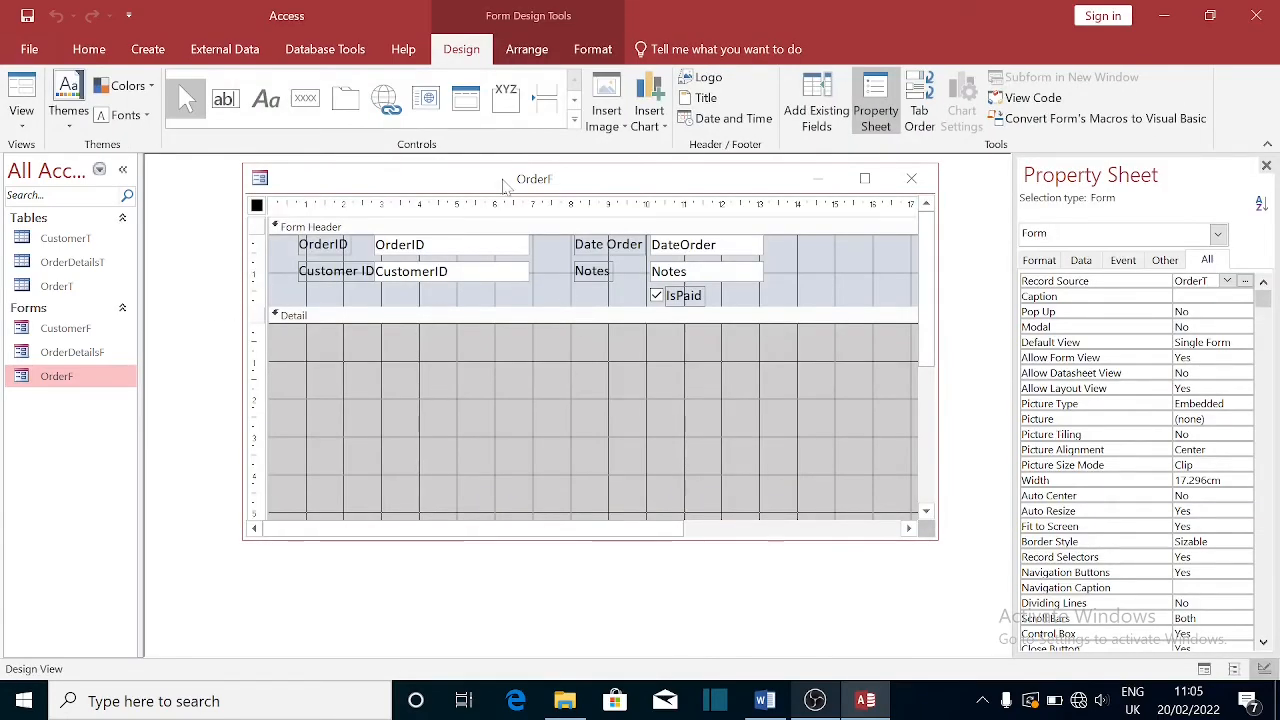
- Embed OrderDetailsF in OrderF's Detail, delete its caption label, and move it to the top-left
{"action": "left_click_drag", "start_coordinate": [505, 185], "coordinate": [533, 193]}
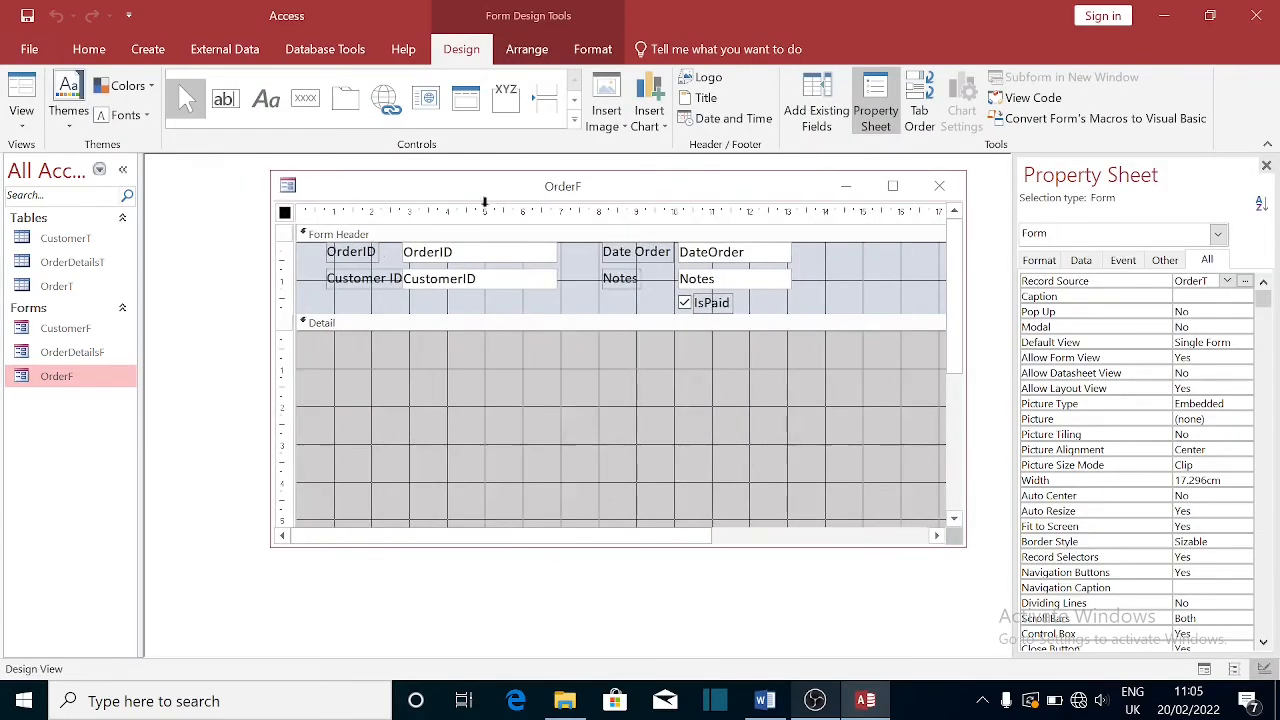
{"action": "left_click", "coordinate": [50, 358]}
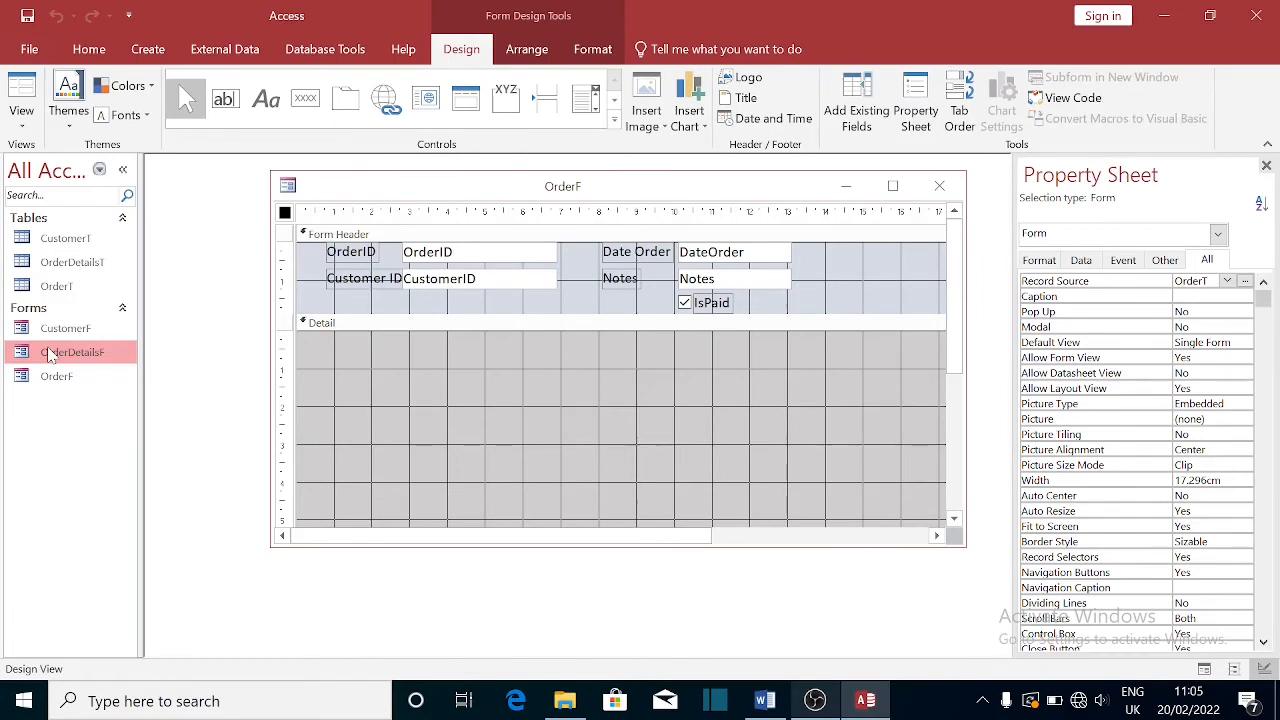
{"action": "left_click_drag", "start_coordinate": [50, 357], "coordinate": [497, 376]}
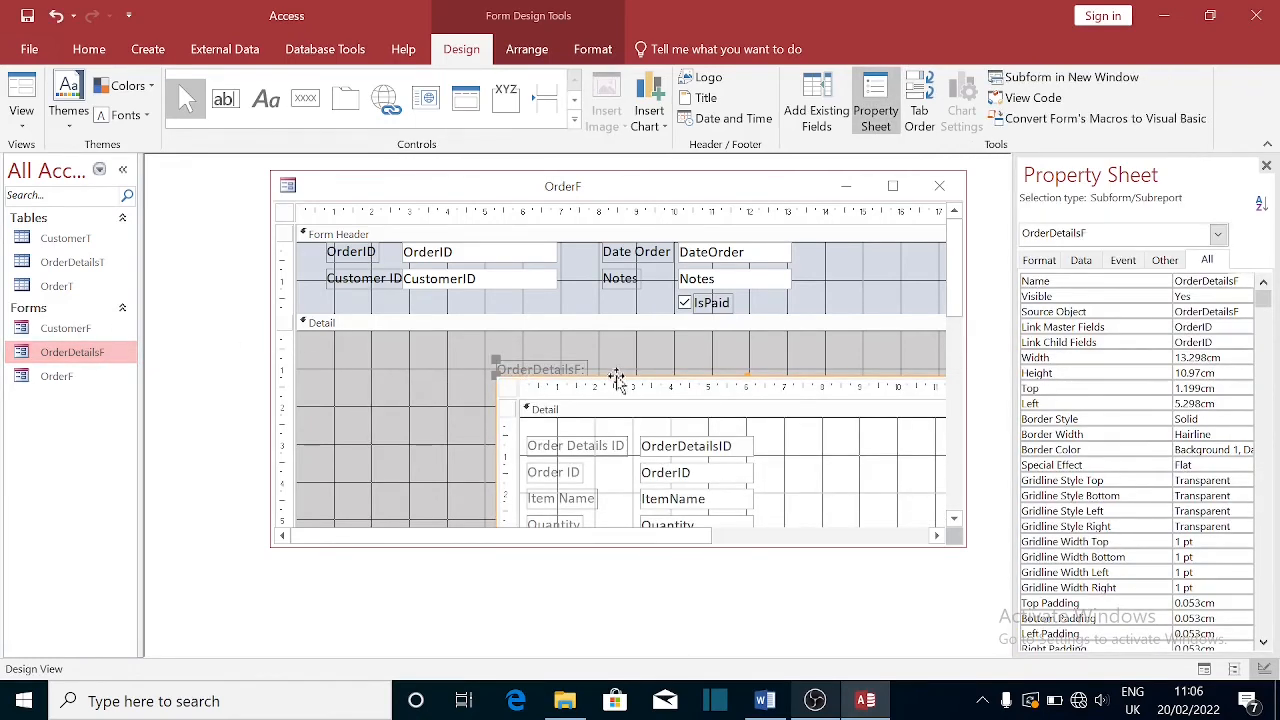
{"action": "left_click", "coordinate": [545, 370]}
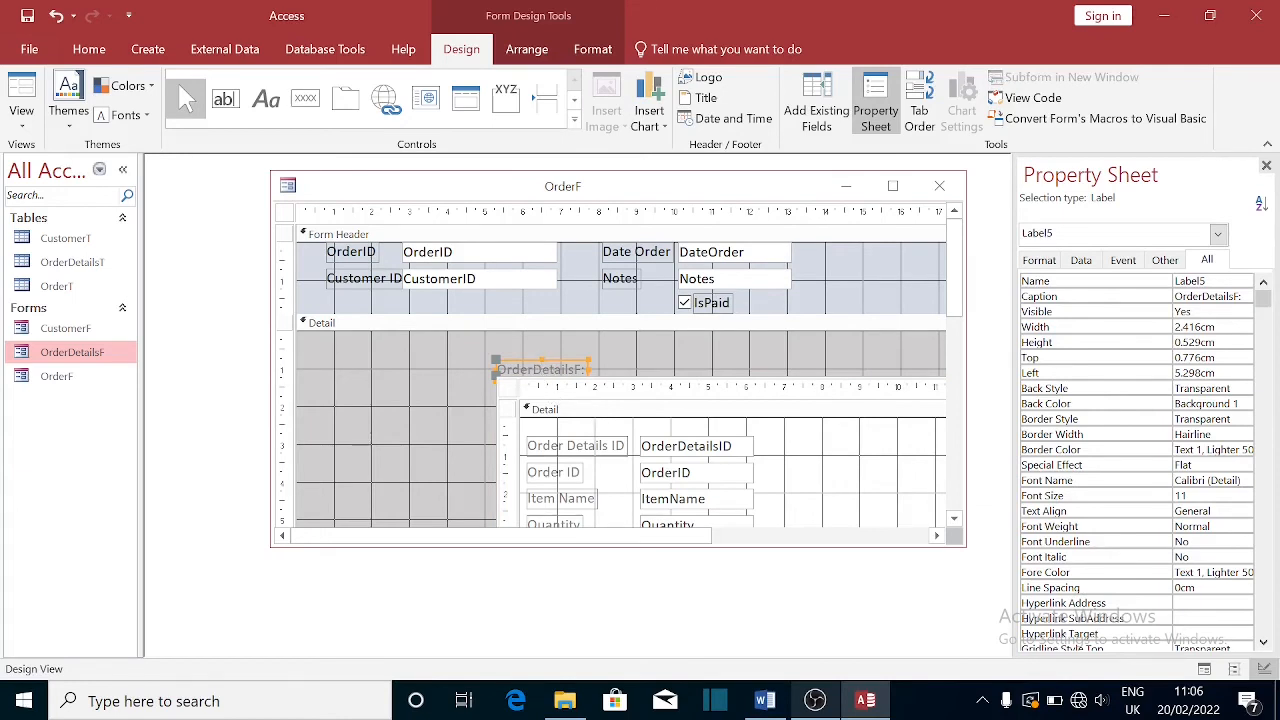
{"action": "key", "text": "Delete"}
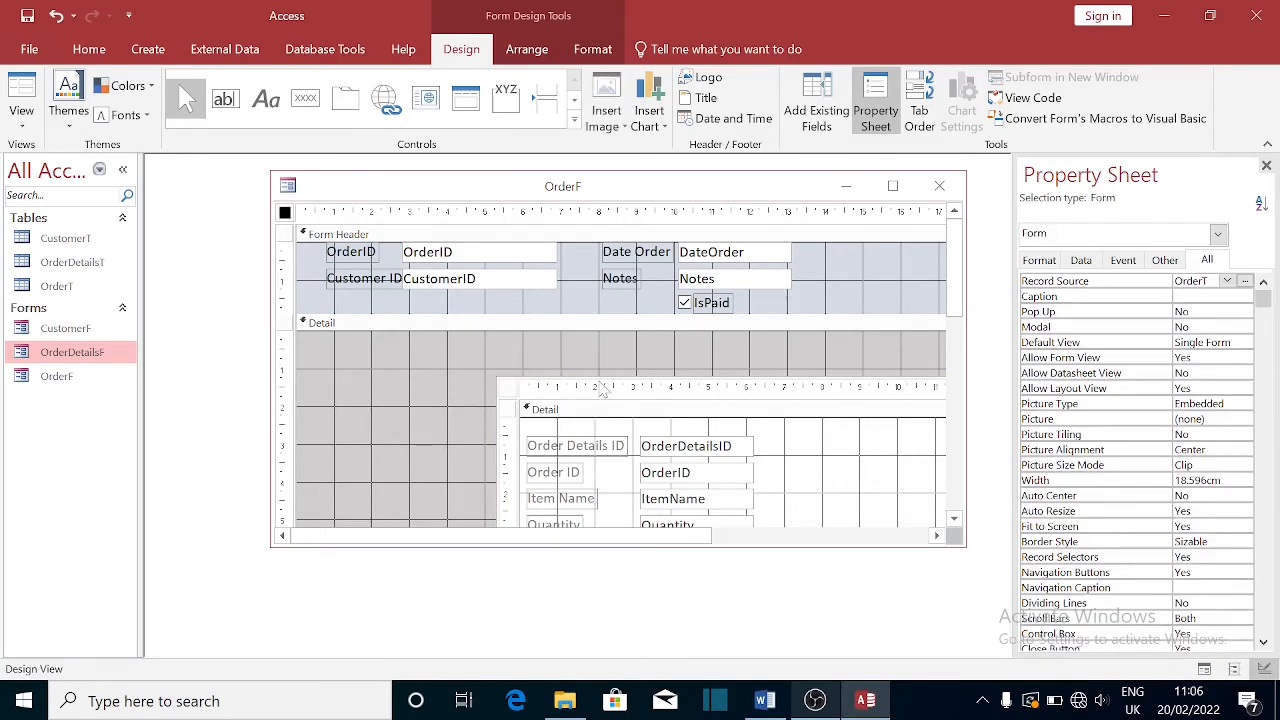
{"action": "left_click", "coordinate": [603, 387]}
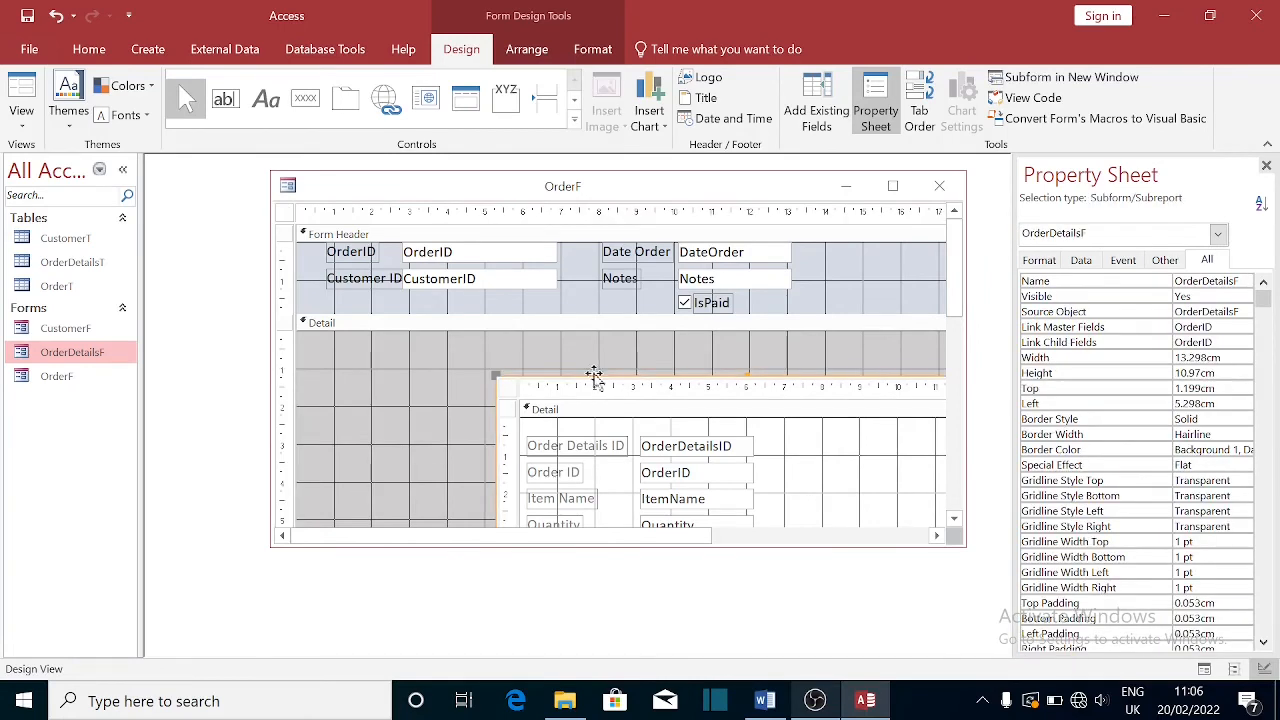
{"action": "left_click_drag", "start_coordinate": [594, 371], "coordinate": [403, 336]}
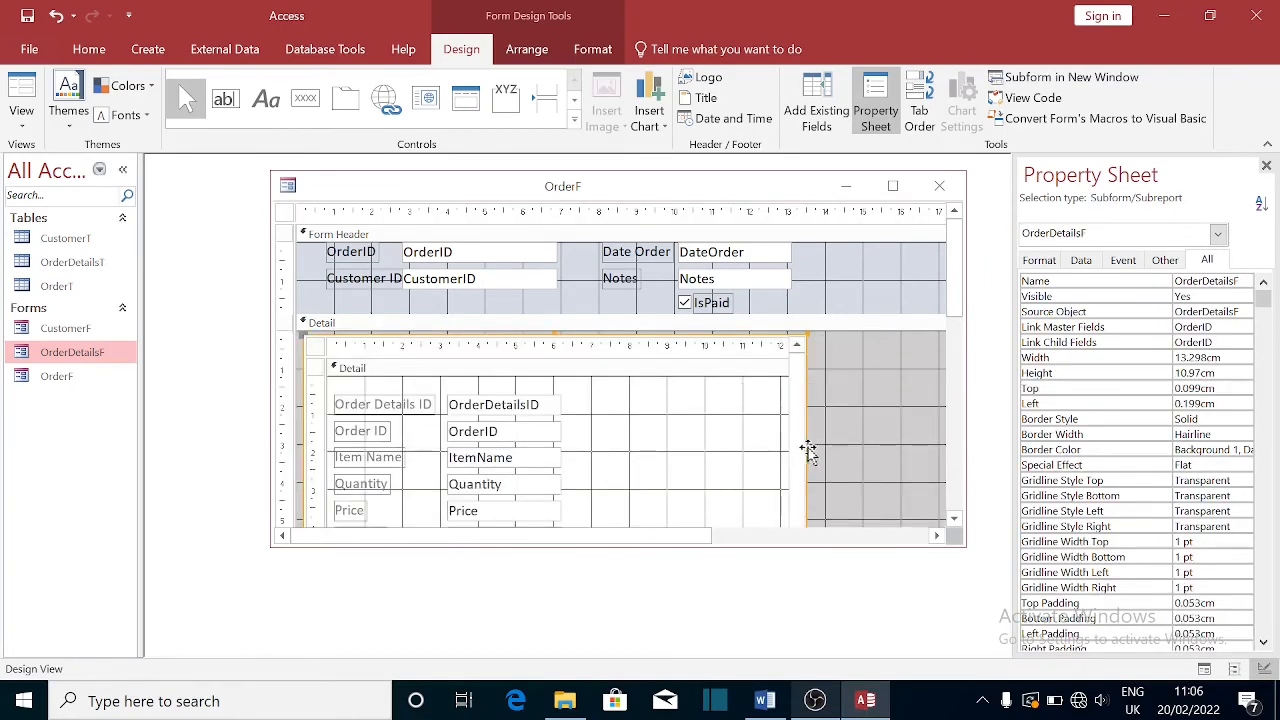
- Save OrderF and open it in Form View to check the Sugar order line in the subform
{"action": "left_click", "coordinate": [939, 186]}
{"action": "left_click", "coordinate": [577, 407]}
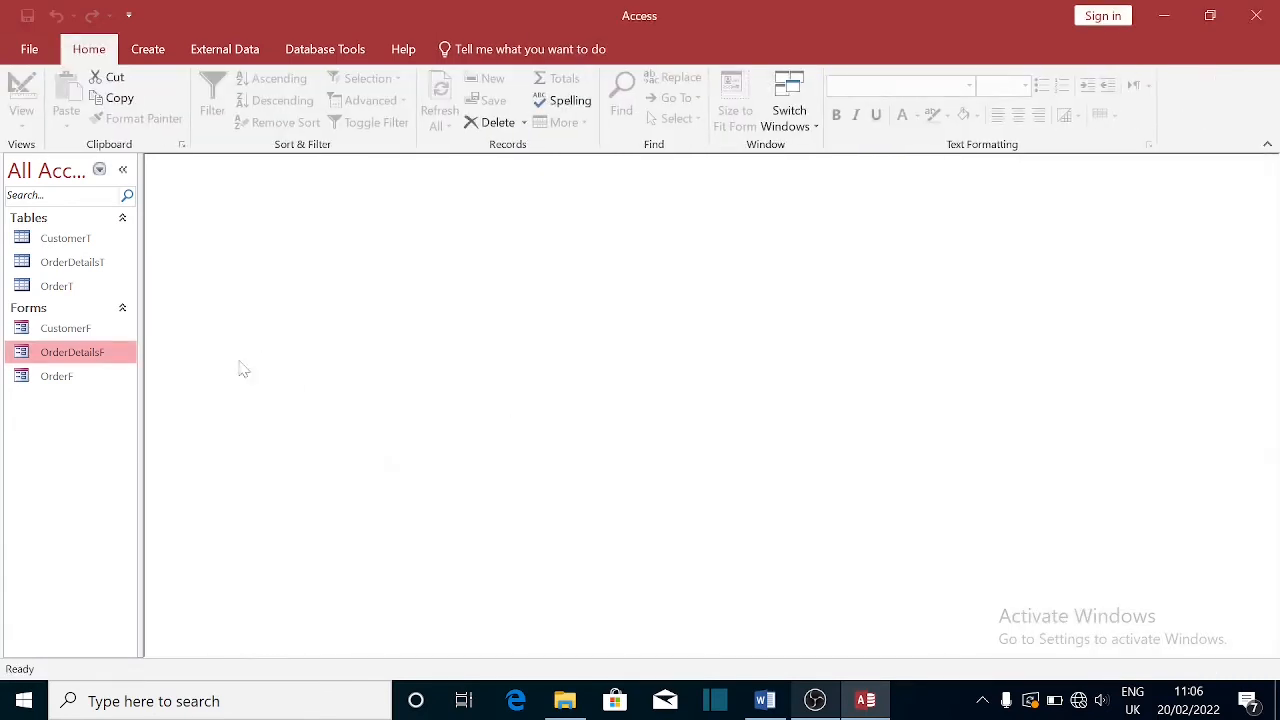
{"action": "double_click", "coordinate": [57, 375]}
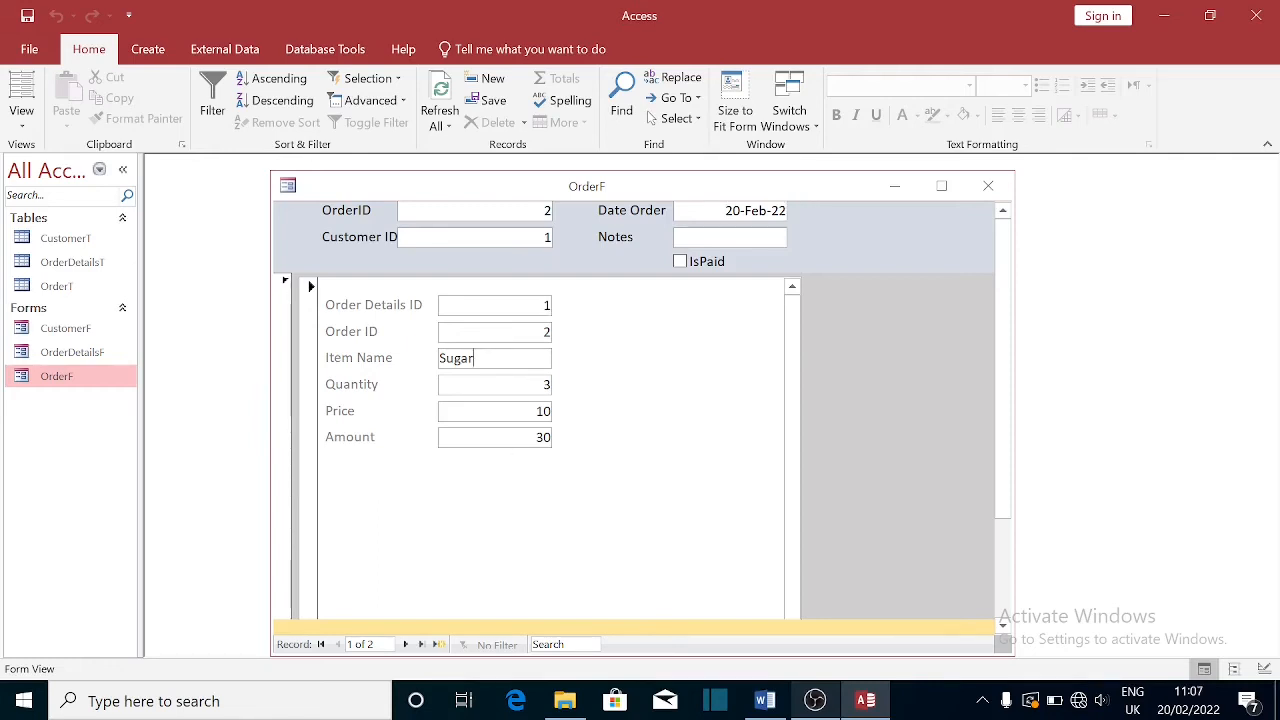
- Close the OrderF form, leaving the workspace empty
{"action": "right_click", "coordinate": [67, 356]}
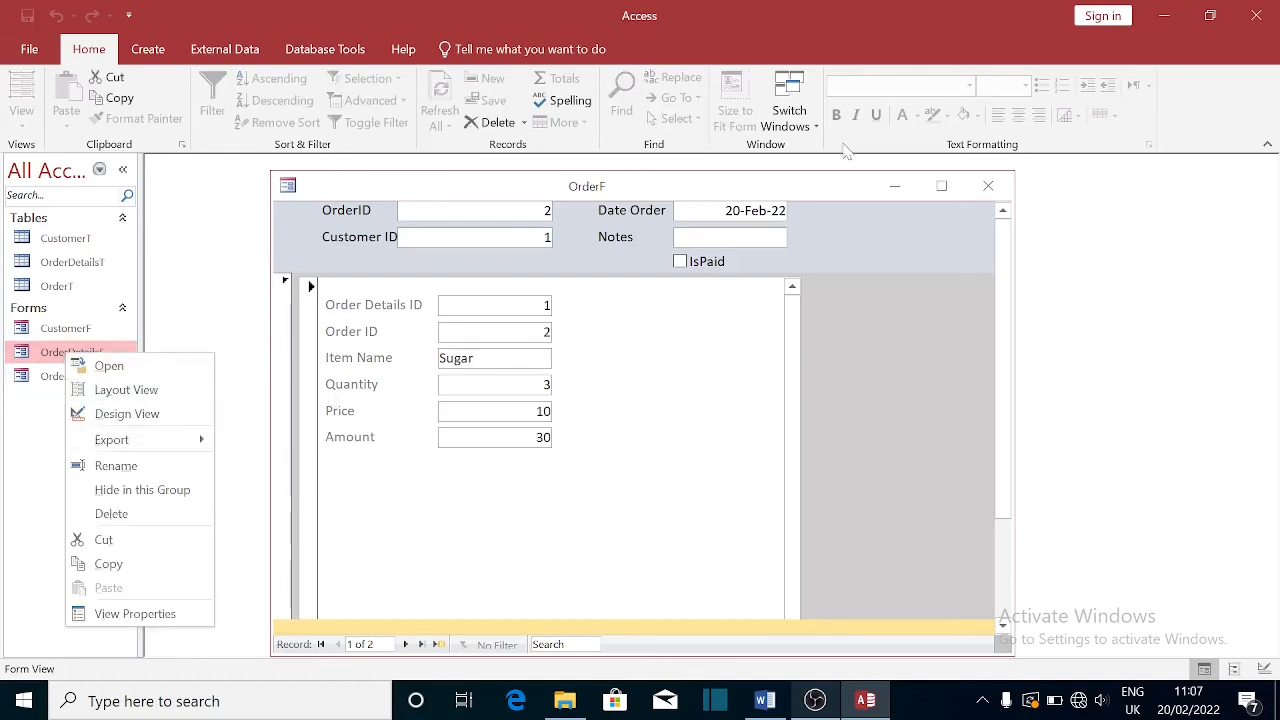
{"action": "left_click", "coordinate": [988, 186]}
{"action": "left_click", "coordinate": [988, 186]}
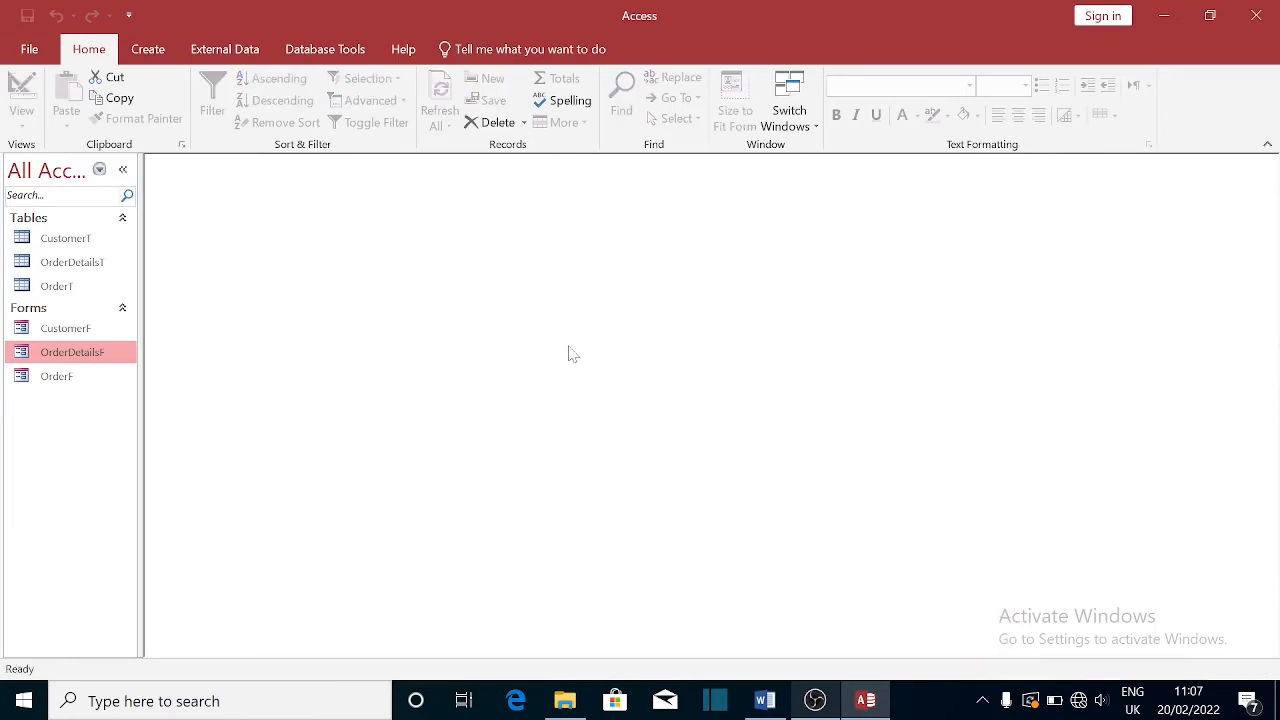
{"action": "right_click", "coordinate": [80, 365]}
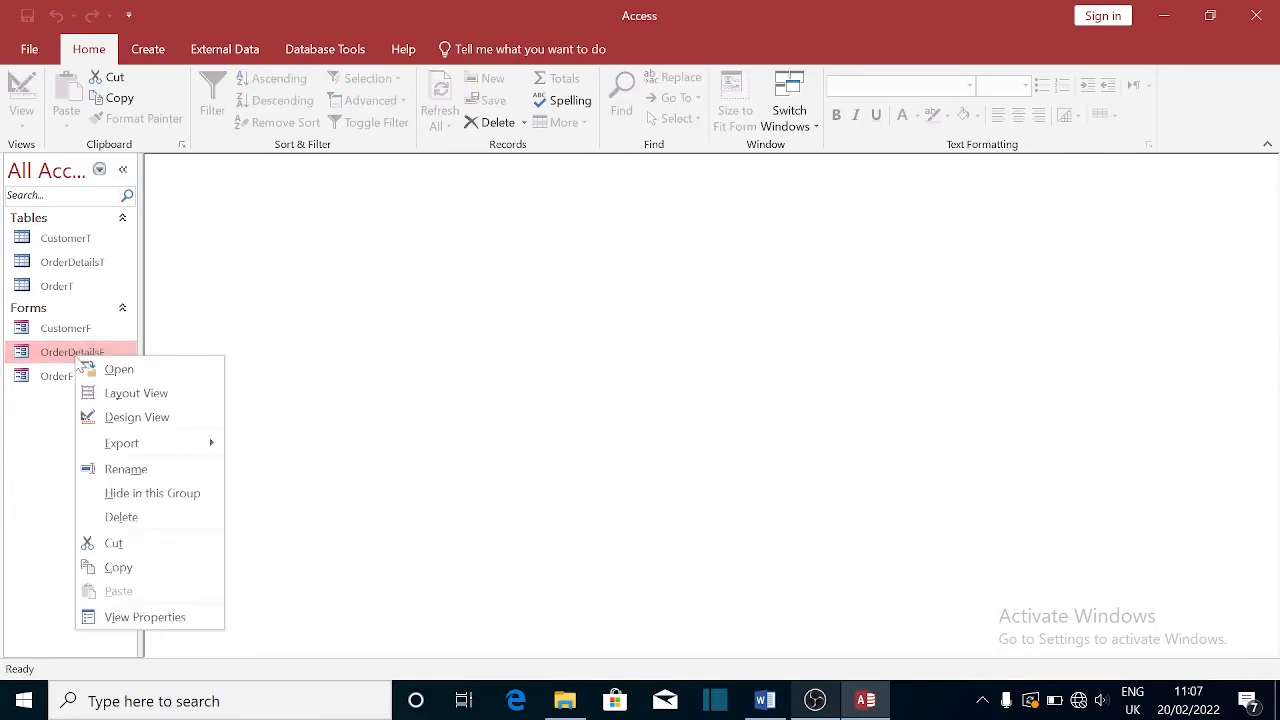
- Open OrderDetailsF in Design View and bring up the Detail section's context menu
{"action": "left_click", "coordinate": [130, 417]}
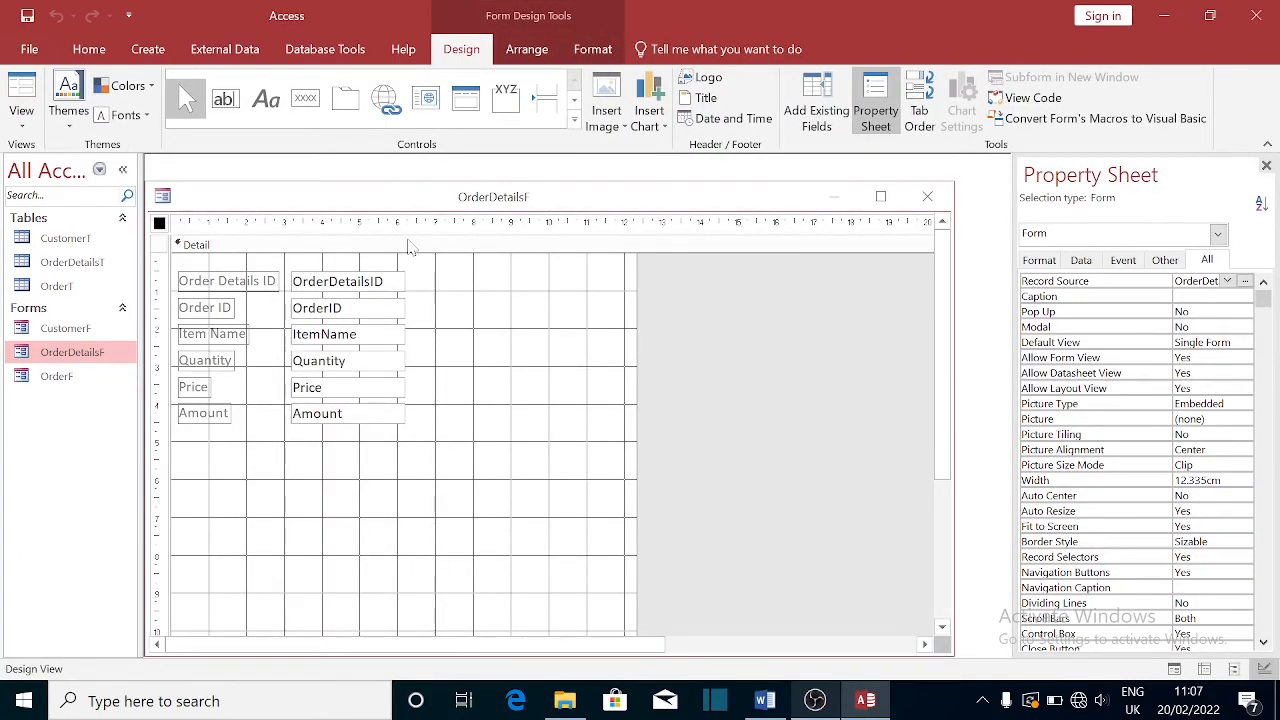
{"action": "right_click", "coordinate": [478, 246]}
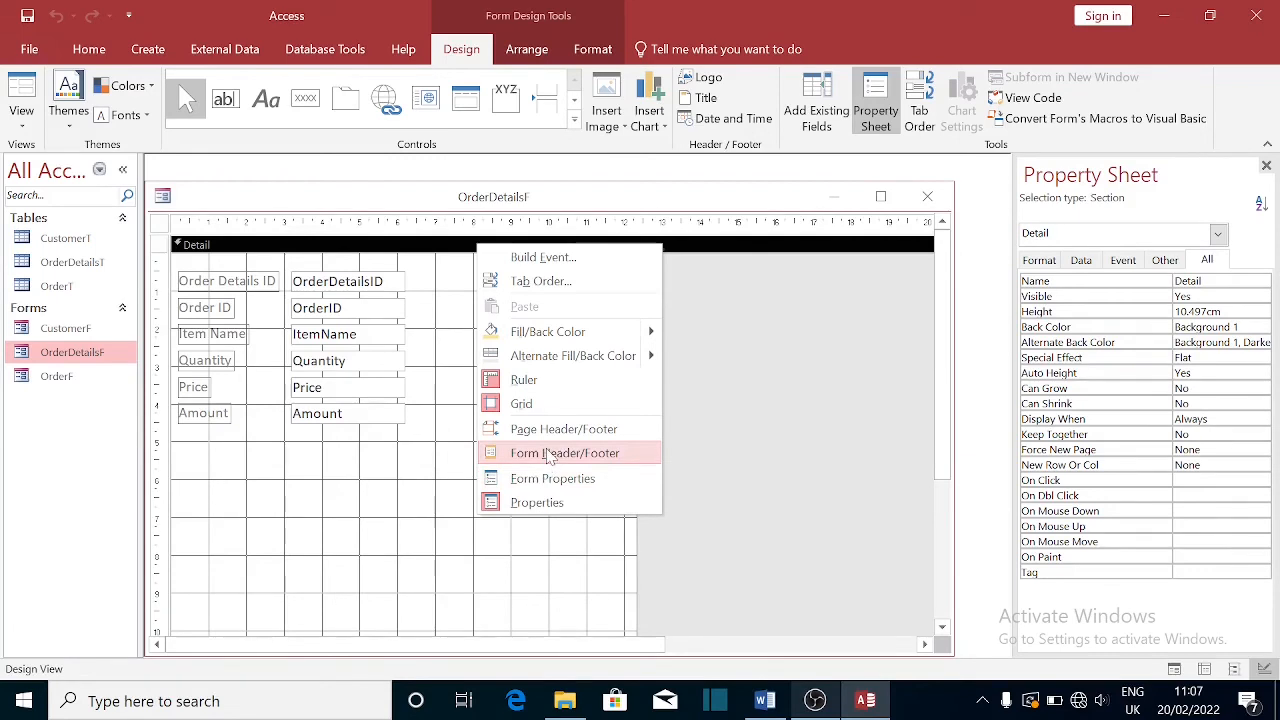
- Add a Form Header/Footer section to the OrderDetailsF form
{"action": "left_click", "coordinate": [548, 454]}
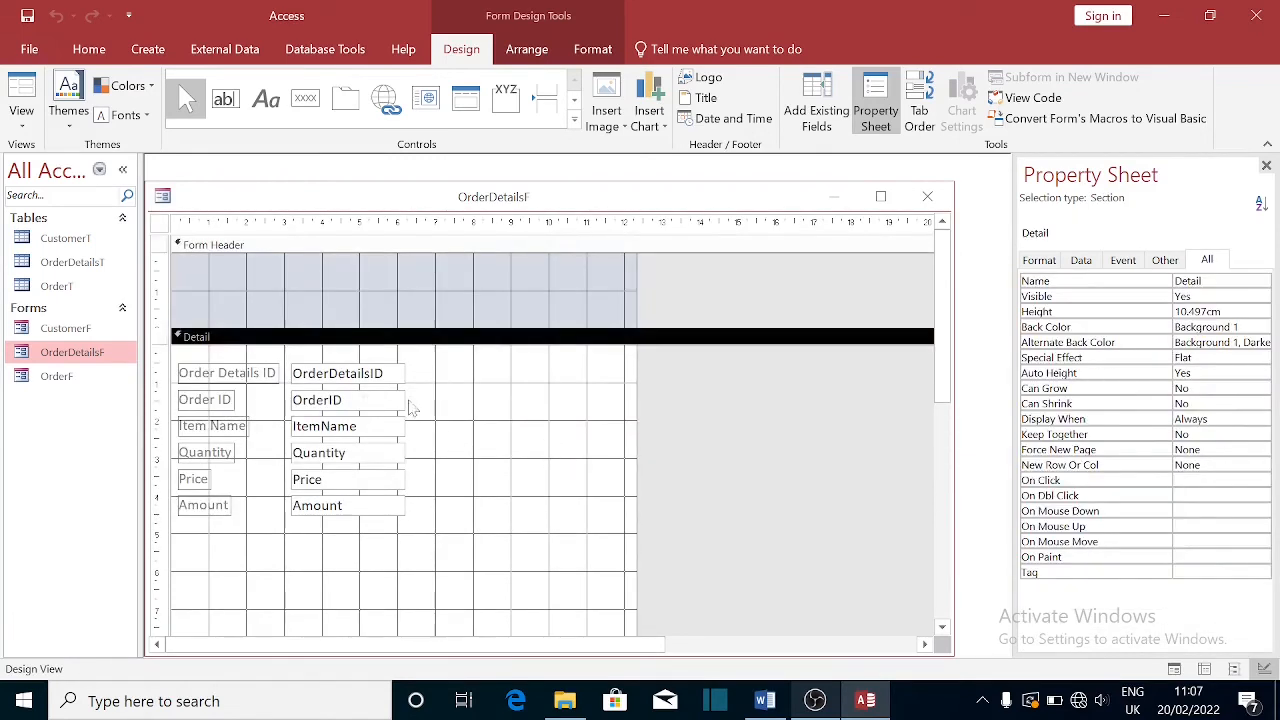
{"action": "left_click_drag", "start_coordinate": [160, 358], "coordinate": [220, 514]}
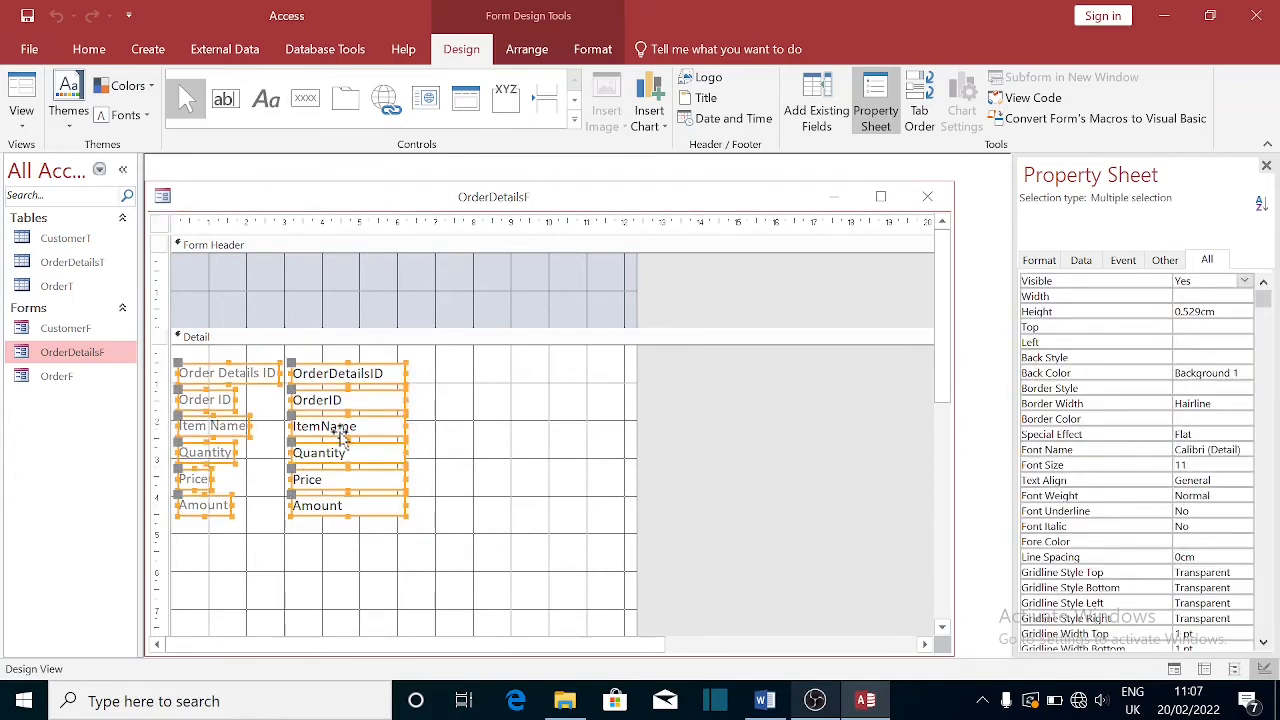
{"action": "mouse_move", "coordinate": [340, 432]}
{"action": "left_mouse_down"}
{"action": "mouse_move", "coordinate": [340, 305]}
{"action": "mouse_move", "coordinate": [337, 403]}
{"action": "mouse_move", "coordinate": [359, 436]}
{"action": "left_mouse_up"}
{"action": "left_click", "coordinate": [185, 362]}
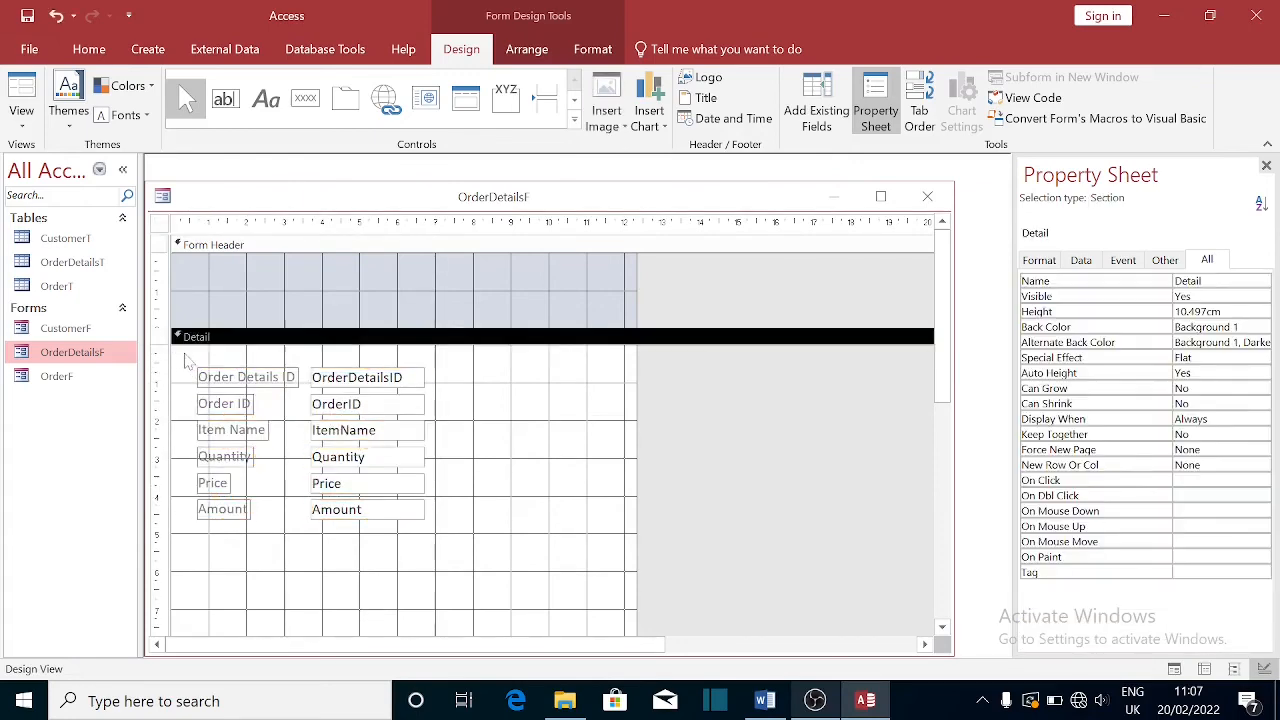
- Move the six field labels out of Detail and paste them into the Form Header
{"action": "left_click_drag", "start_coordinate": [185, 365], "coordinate": [307, 560]}
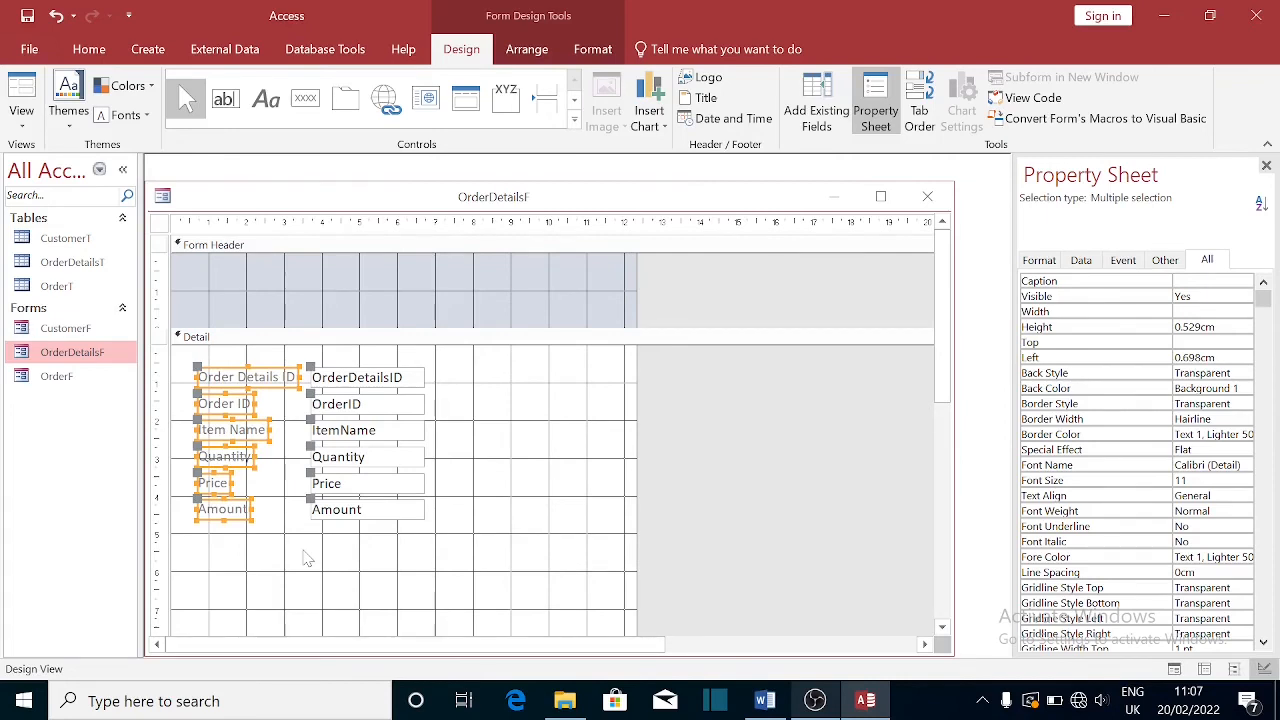
{"action": "key", "text": "Delete"}
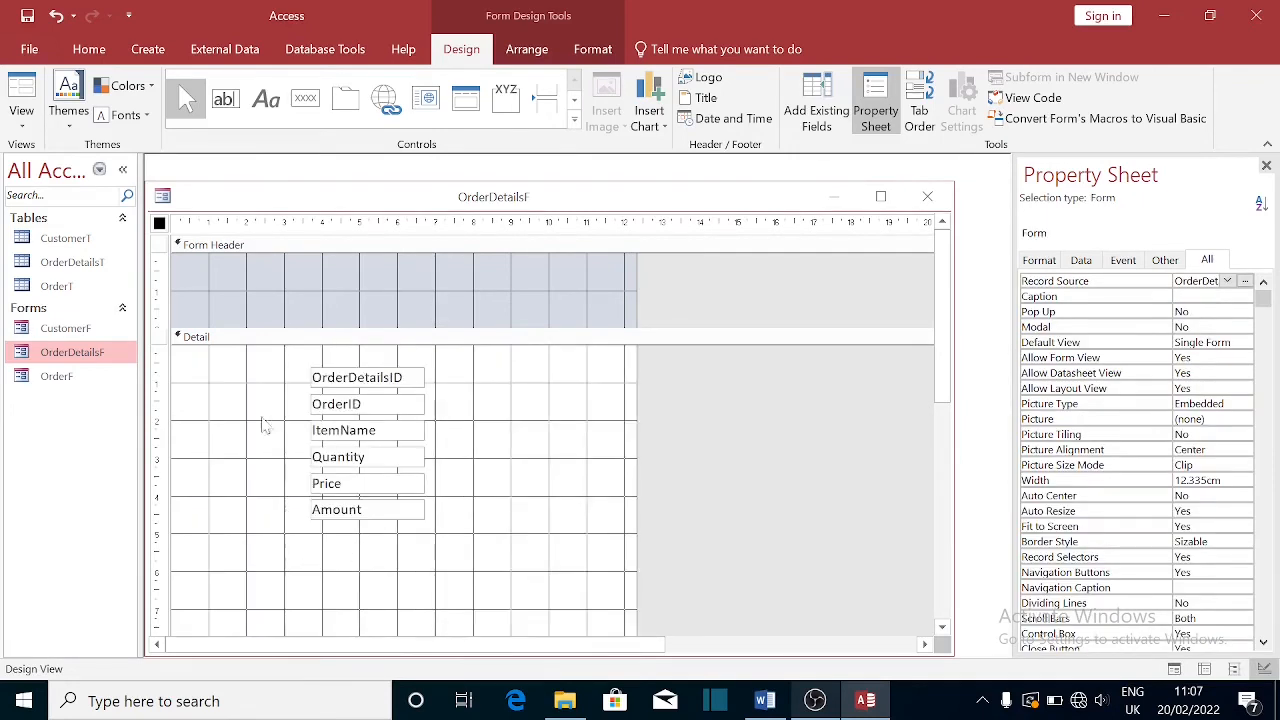
{"action": "left_click", "coordinate": [216, 273]}
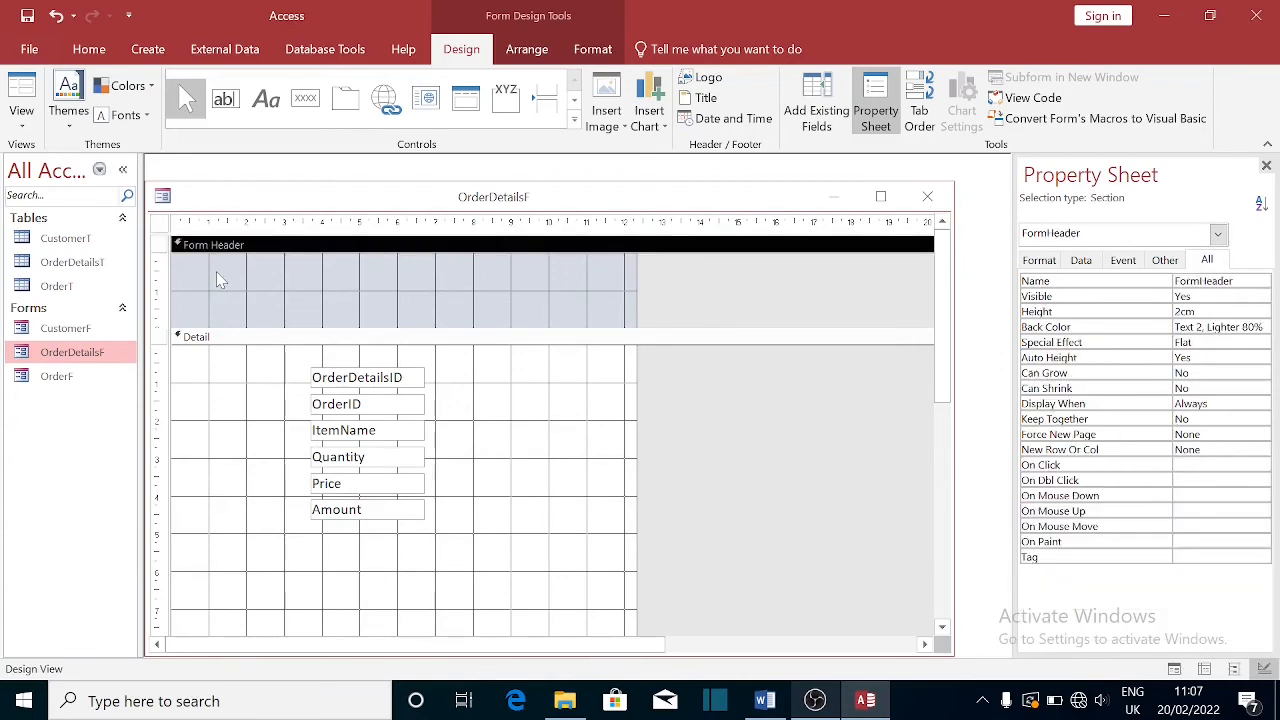
{"action": "key", "text": "ctrl+v"}
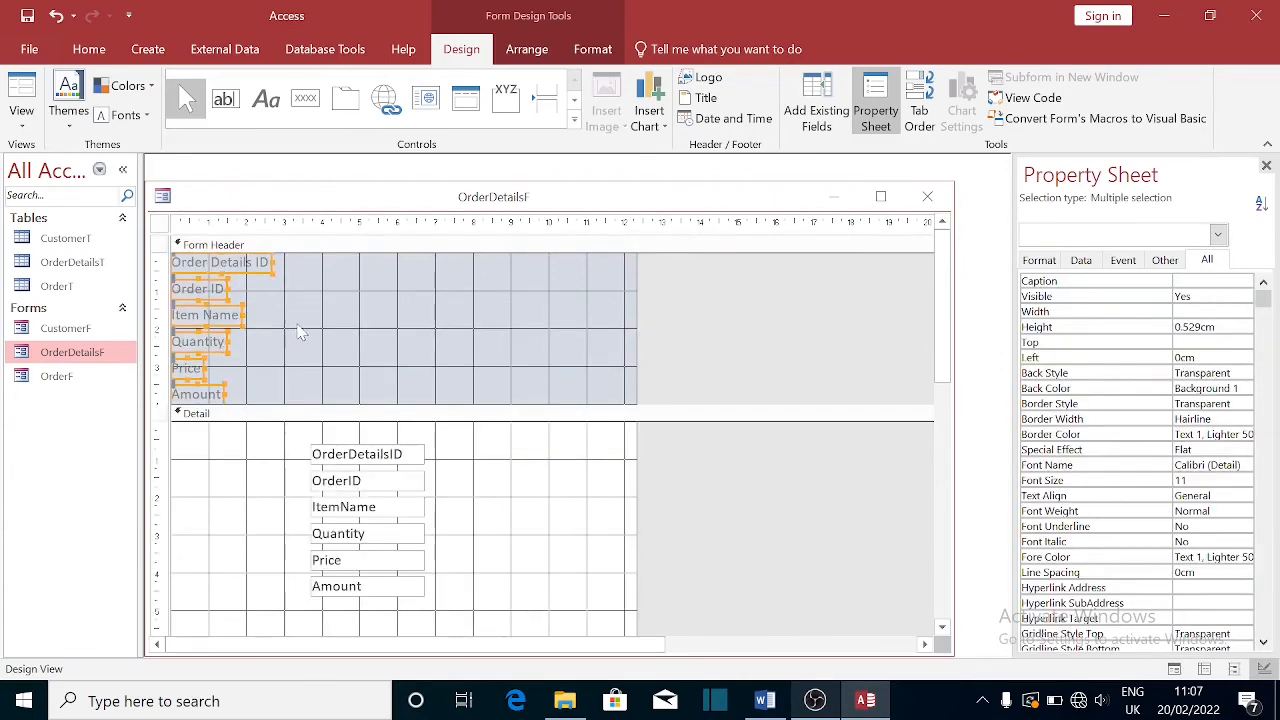
{"action": "left_click", "coordinate": [300, 333]}
- Line up Order Details ID, Order ID, Item Name, Quantity, Price, Amount in one header row, then shorten the header
{"action": "left_click_drag", "start_coordinate": [215, 292], "coordinate": [313, 262]}
{"action": "left_click_drag", "start_coordinate": [220, 322], "coordinate": [378, 260]}
{"action": "left_click", "coordinate": [314, 264]}
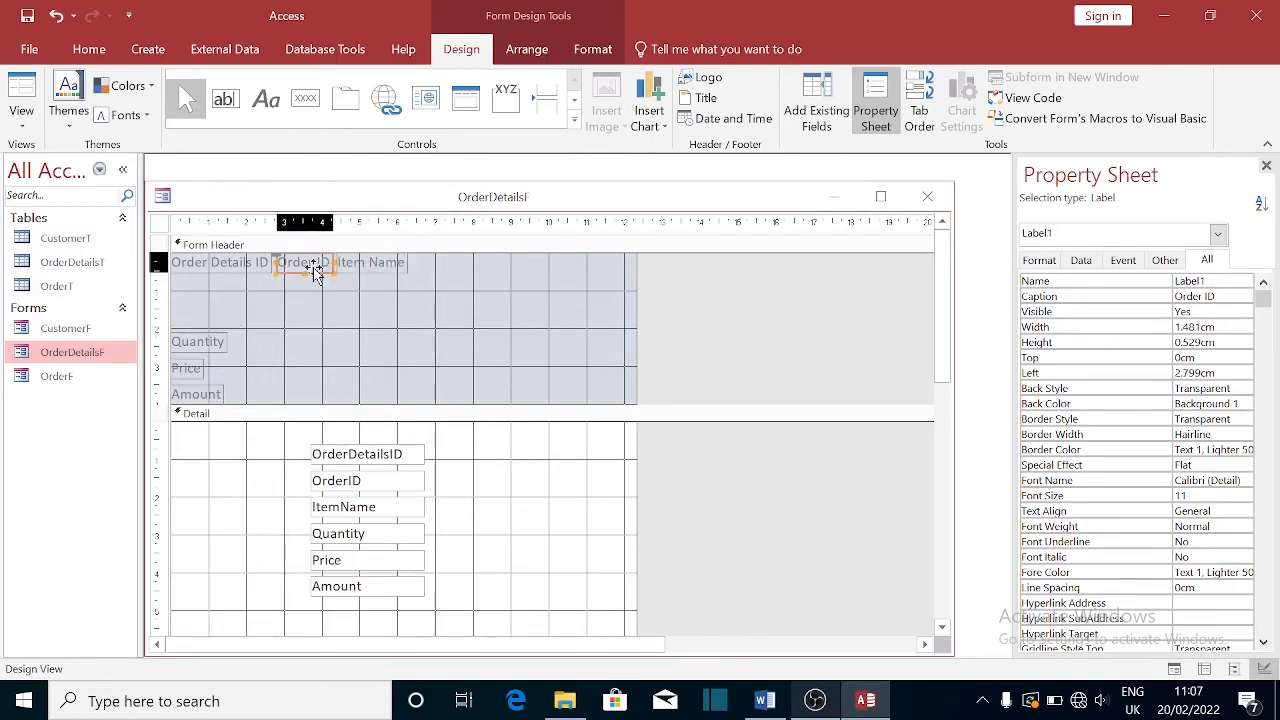
{"action": "left_click_drag", "start_coordinate": [217, 343], "coordinate": [430, 257]}
{"action": "left_click_drag", "start_coordinate": [197, 370], "coordinate": [498, 275]}
{"action": "left_click", "coordinate": [502, 277]}
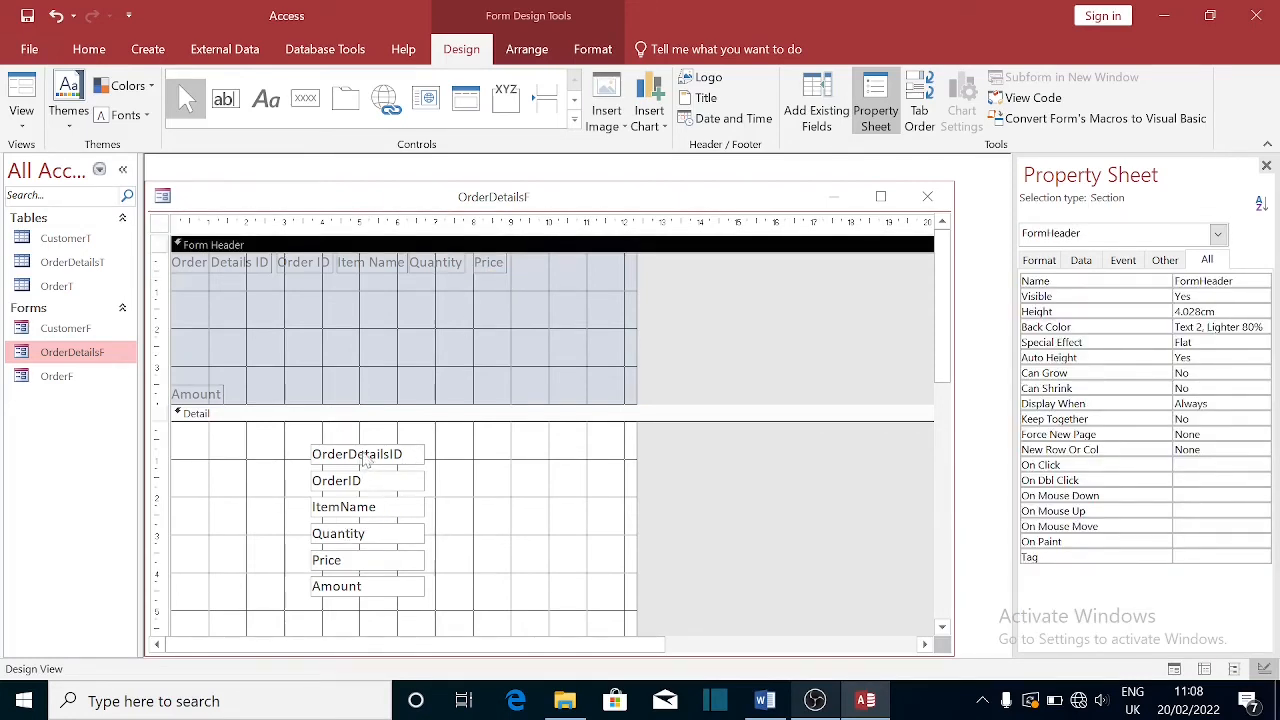
{"action": "left_click_drag", "start_coordinate": [185, 401], "coordinate": [529, 264]}
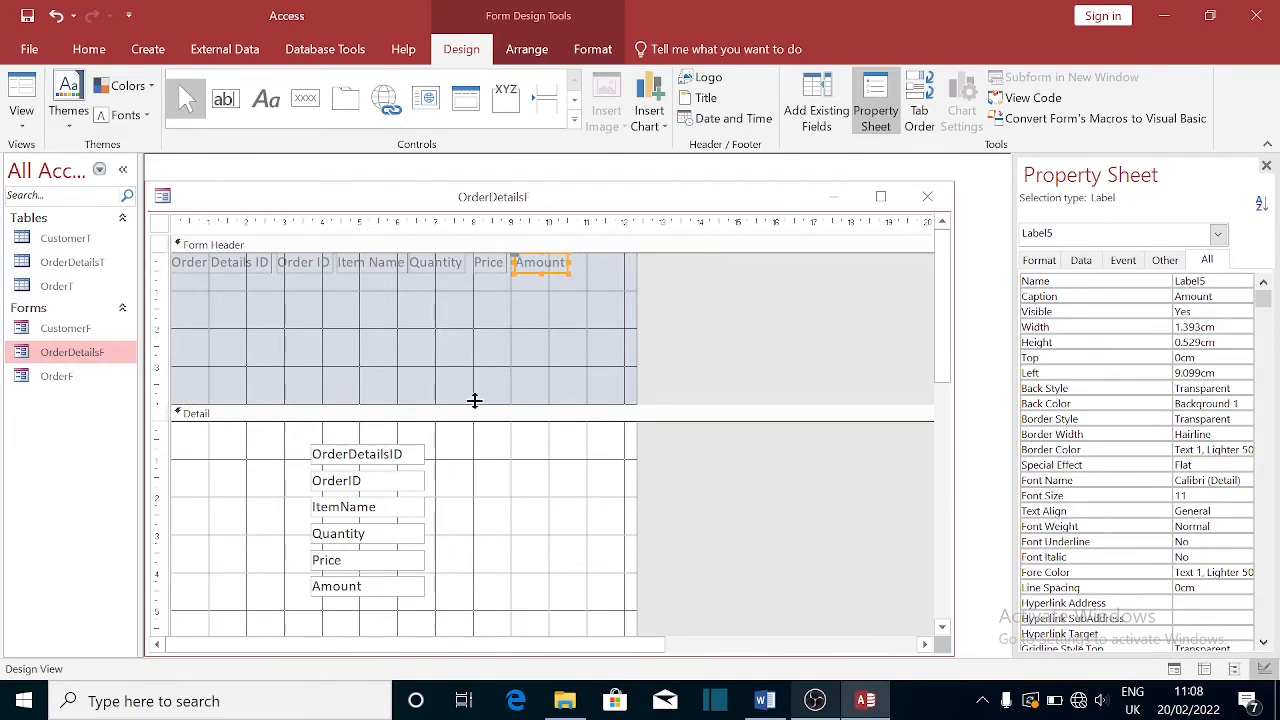
{"action": "left_click_drag", "start_coordinate": [411, 407], "coordinate": [411, 287]}
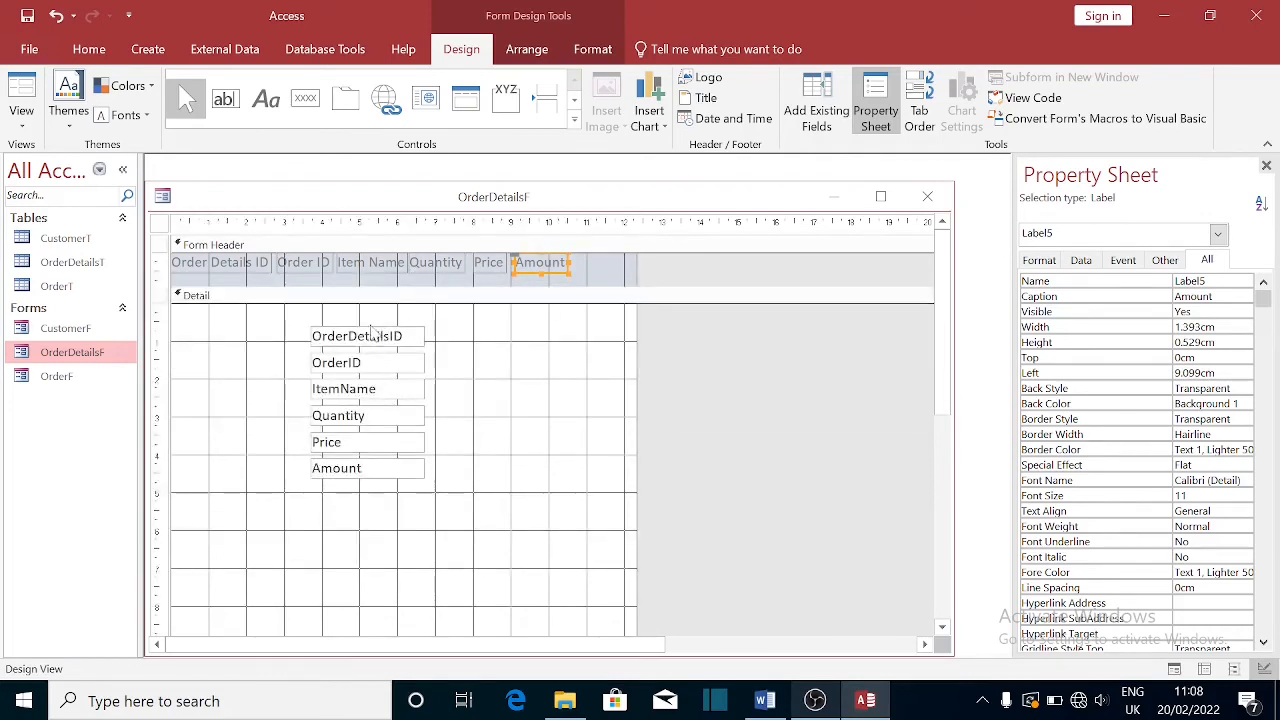
- Place the OrderDetailsID, narrowed OrderID and ItemName text boxes in Detail's top row
{"action": "left_click_drag", "start_coordinate": [368, 343], "coordinate": [270, 319]}
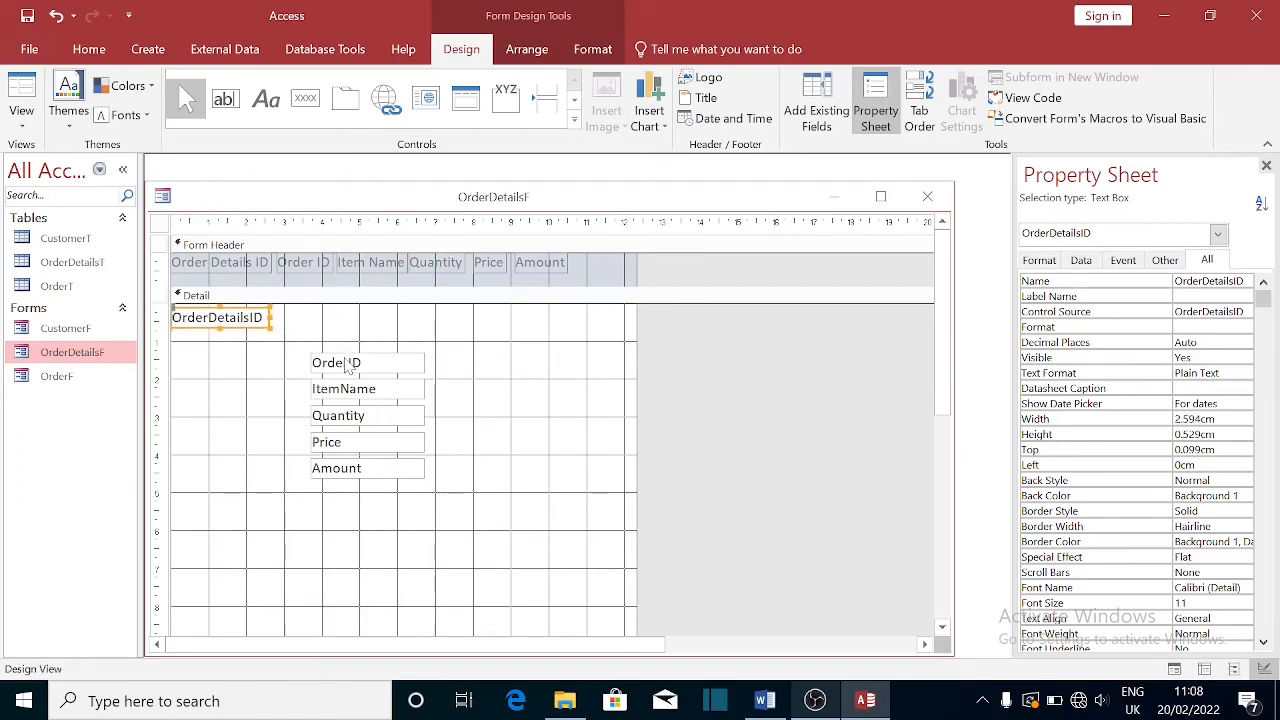
{"action": "left_click_drag", "start_coordinate": [347, 366], "coordinate": [305, 318]}
{"action": "left_click_drag", "start_coordinate": [387, 319], "coordinate": [327, 314]}
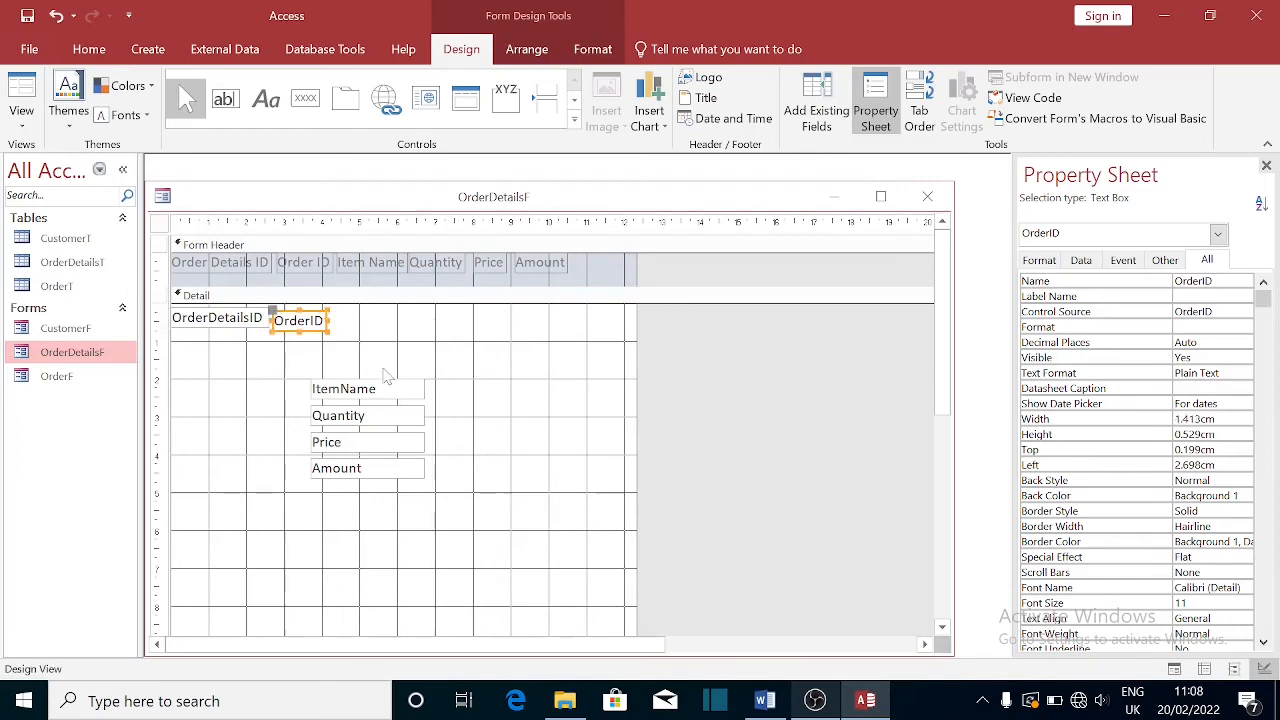
{"action": "left_click_drag", "start_coordinate": [376, 395], "coordinate": [403, 321]}
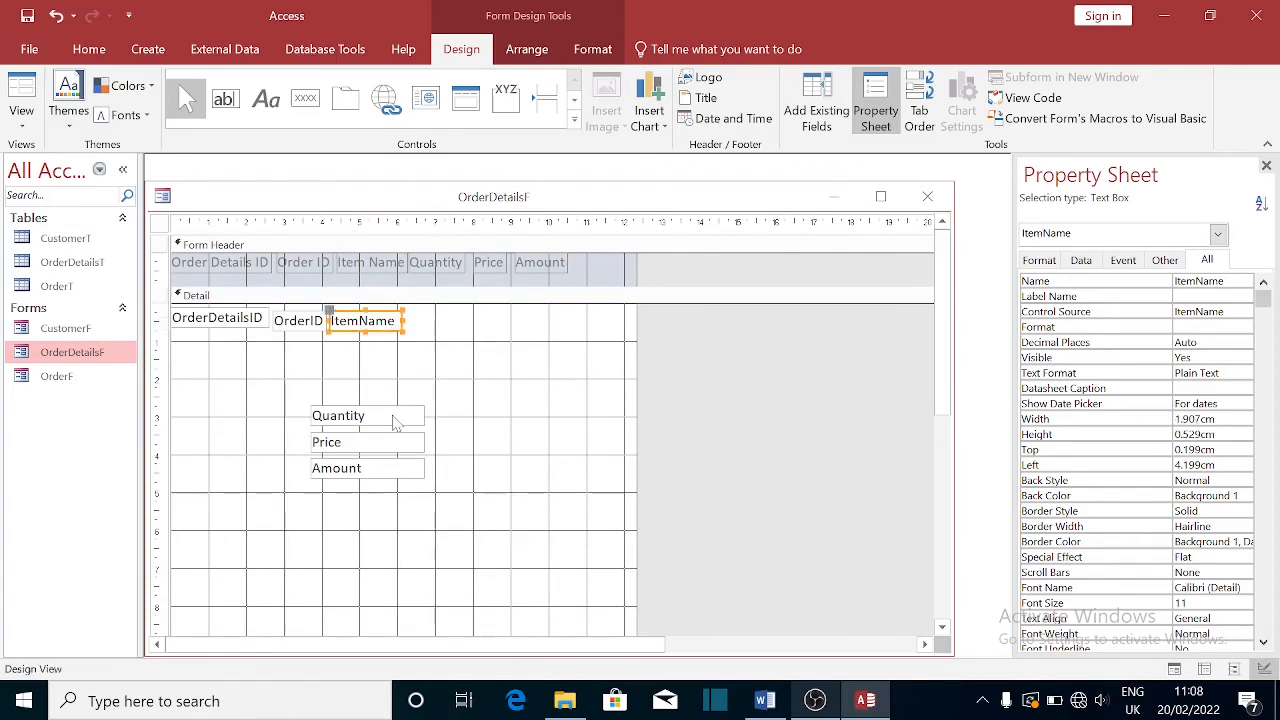
- Add Quantity, Price and Amount to the row, narrowing Amount to 1.607cm
{"action": "left_click_drag", "start_coordinate": [395, 423], "coordinate": [470, 316]}
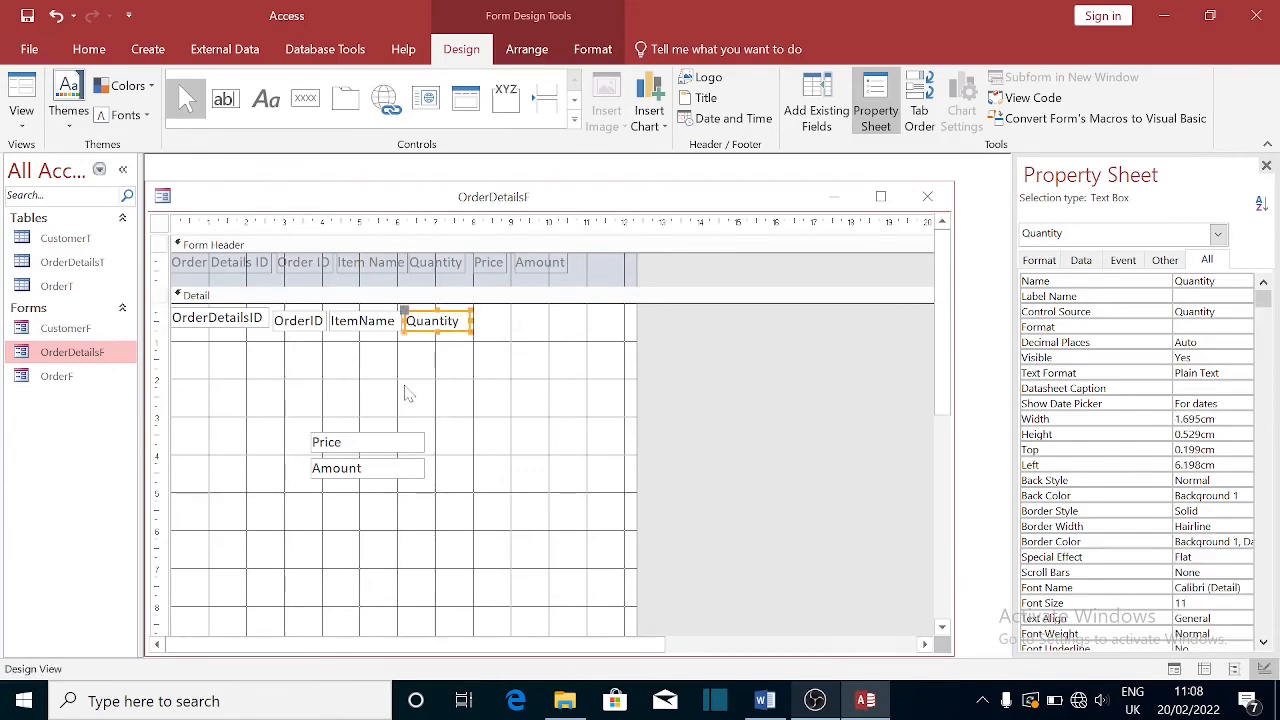
{"action": "left_click_drag", "start_coordinate": [406, 443], "coordinate": [512, 330]}
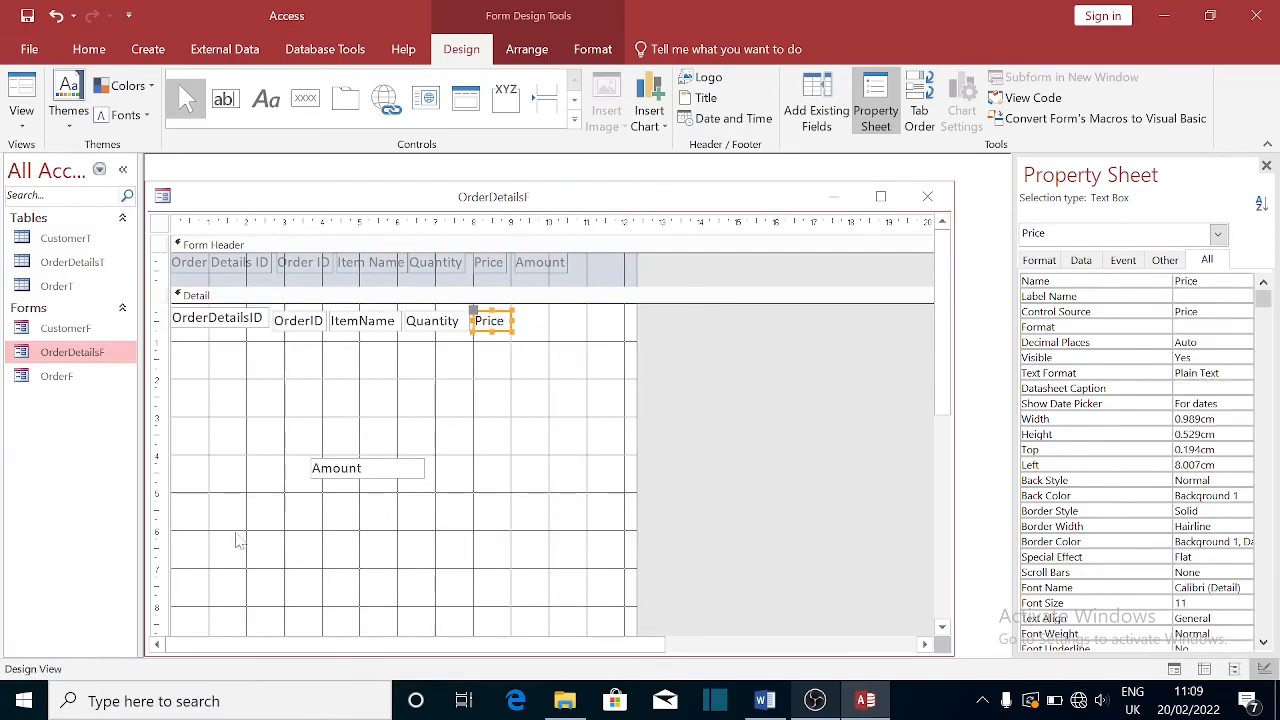
{"action": "left_click_drag", "start_coordinate": [339, 476], "coordinate": [540, 330]}
{"action": "left_click_drag", "start_coordinate": [630, 320], "coordinate": [601, 340]}
{"action": "left_click_drag", "start_coordinate": [941, 338], "coordinate": [747, 326]}
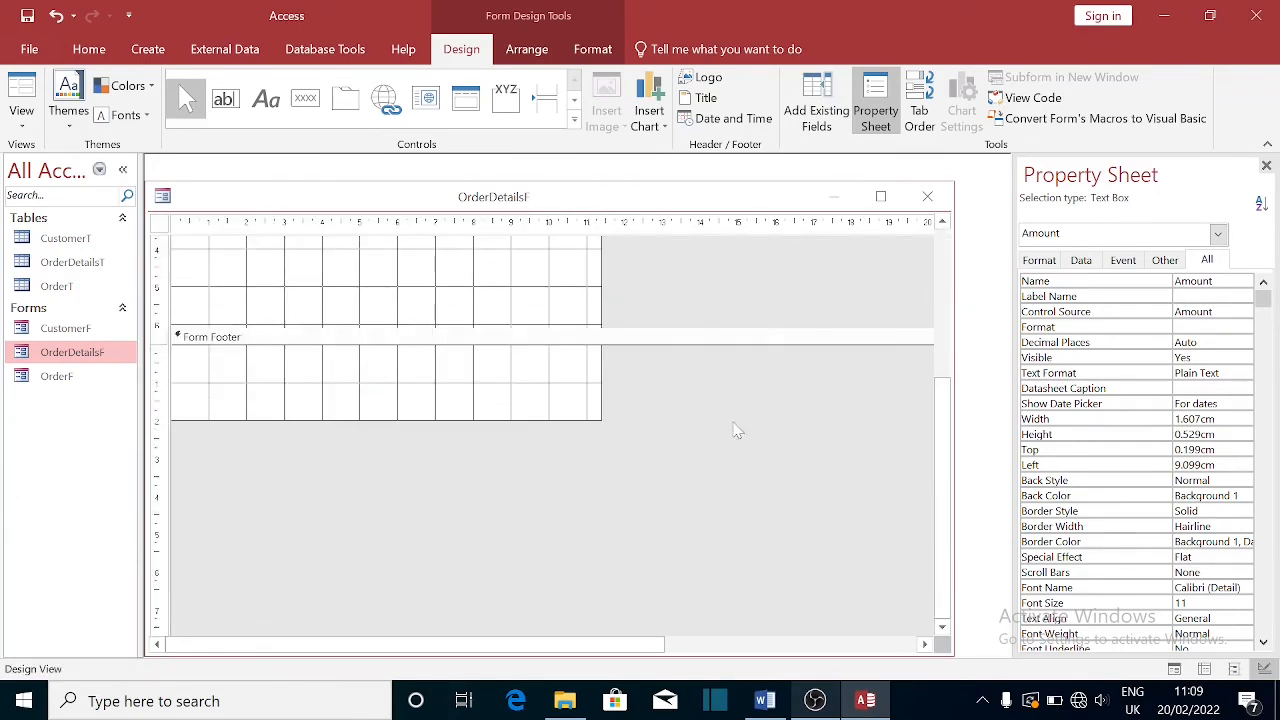
- Pull the Detail and Form Footer edges up so both sections hug the single field row
{"action": "left_click", "coordinate": [753, 345]}
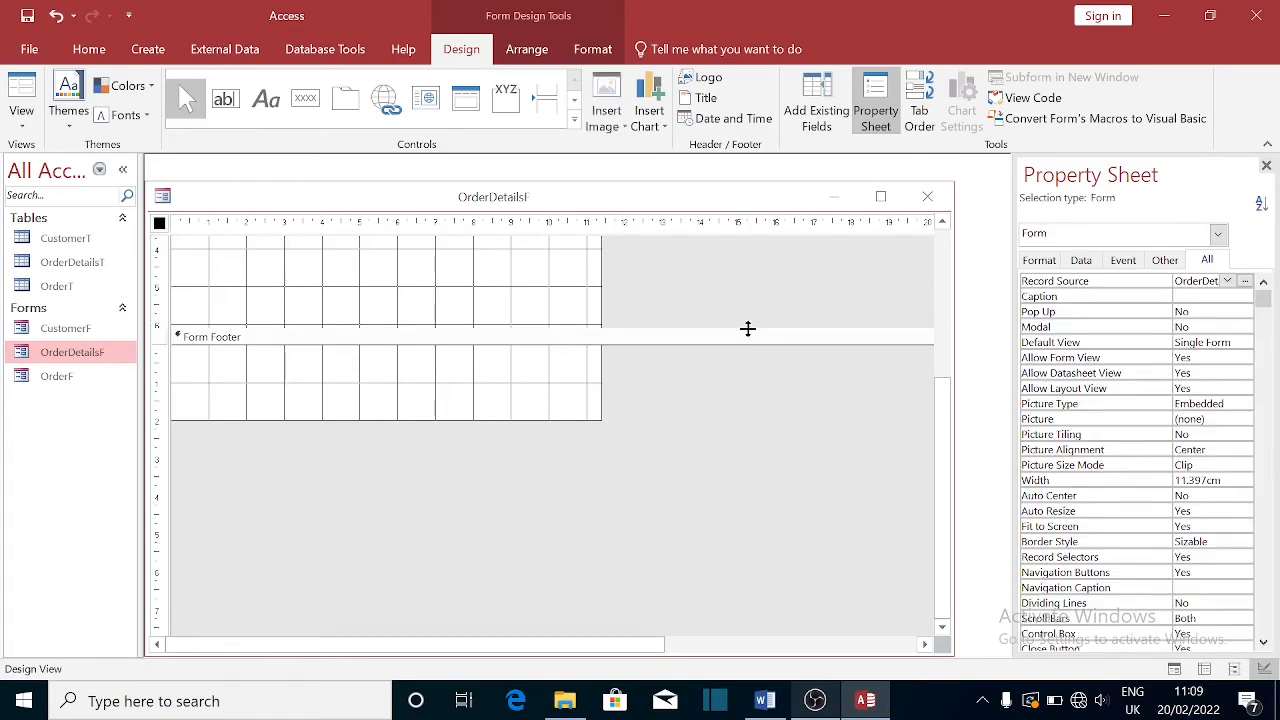
{"action": "left_click_drag", "start_coordinate": [747, 328], "coordinate": [746, 297]}
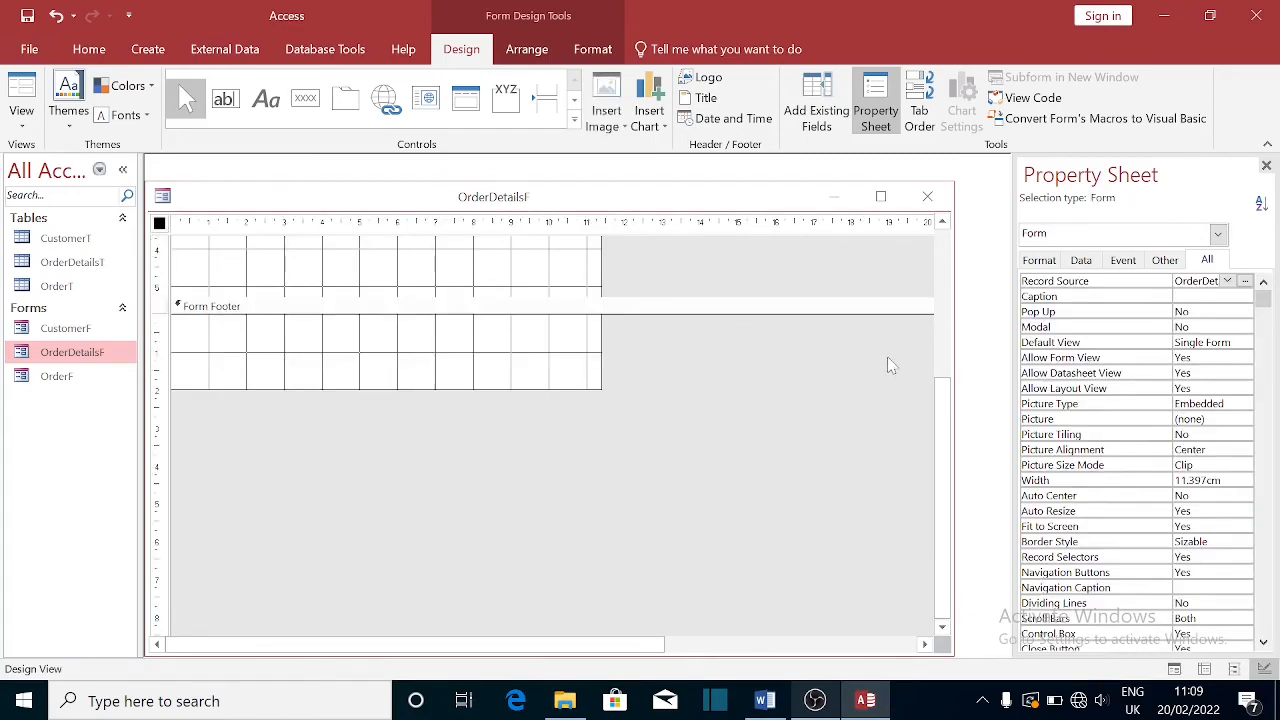
{"action": "left_click_drag", "start_coordinate": [943, 410], "coordinate": [910, 218]}
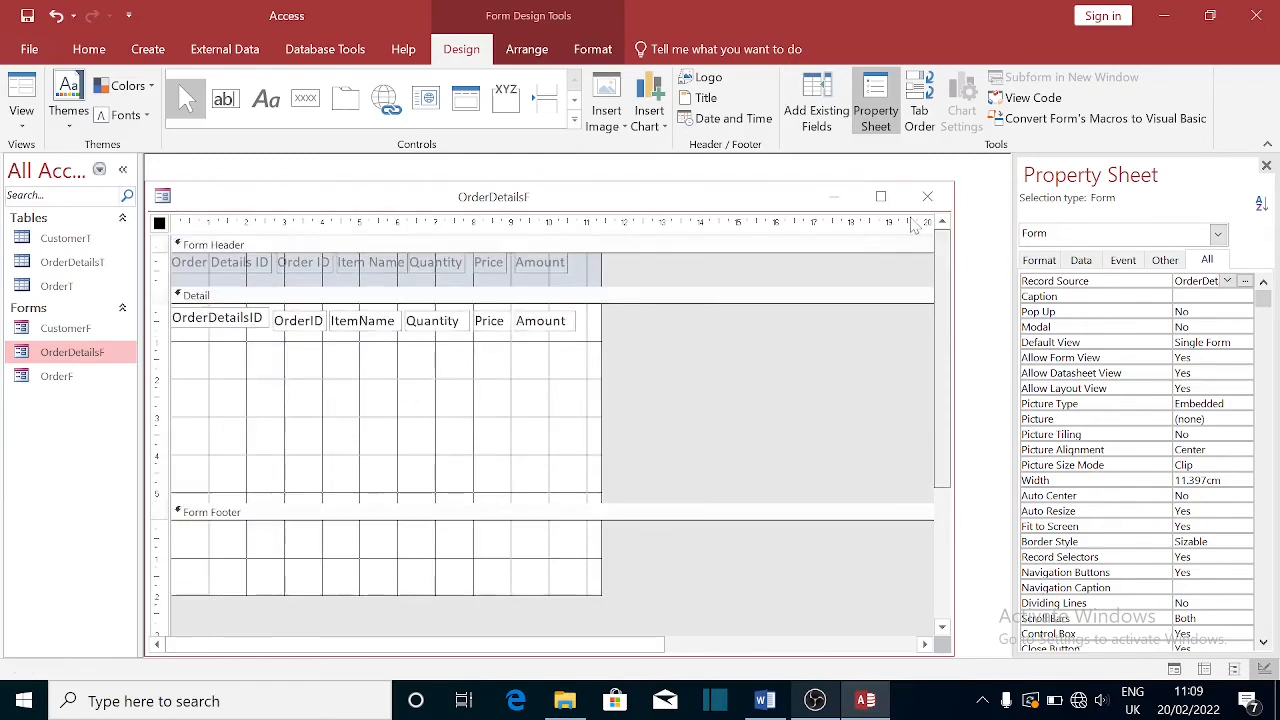
{"action": "left_click", "coordinate": [649, 502]}
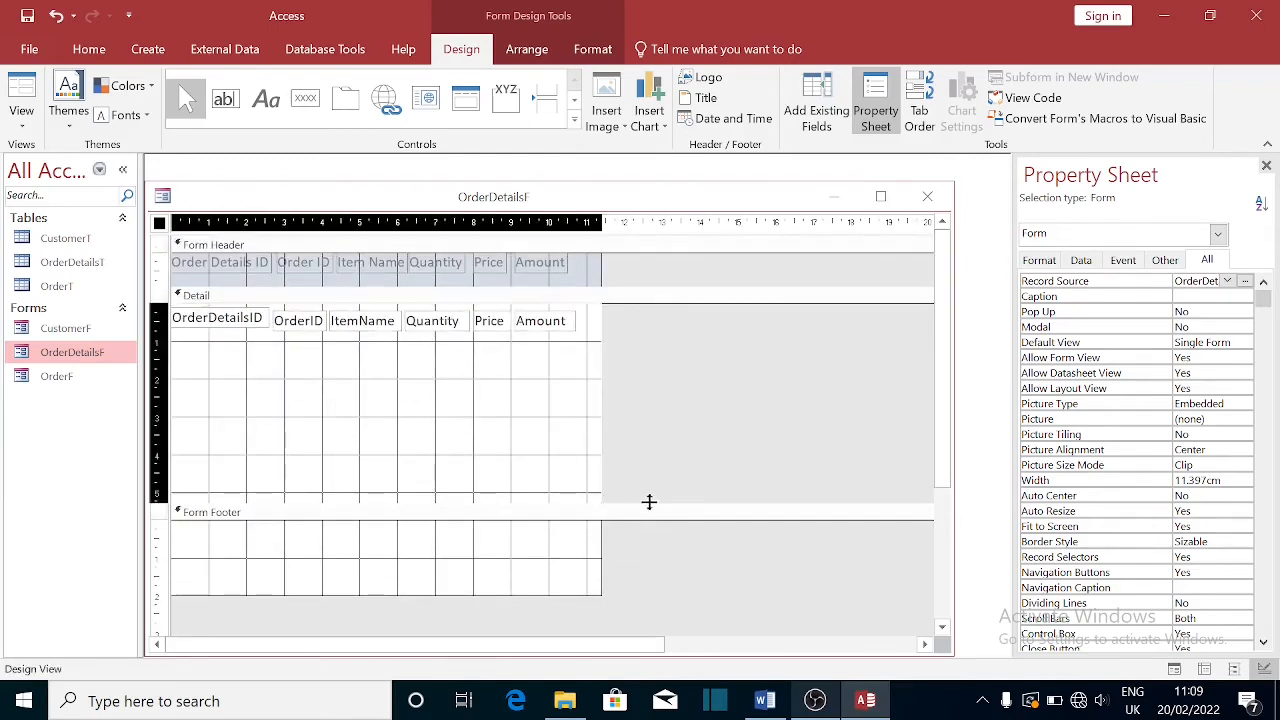
{"action": "left_click_drag", "start_coordinate": [649, 502], "coordinate": [654, 417]}
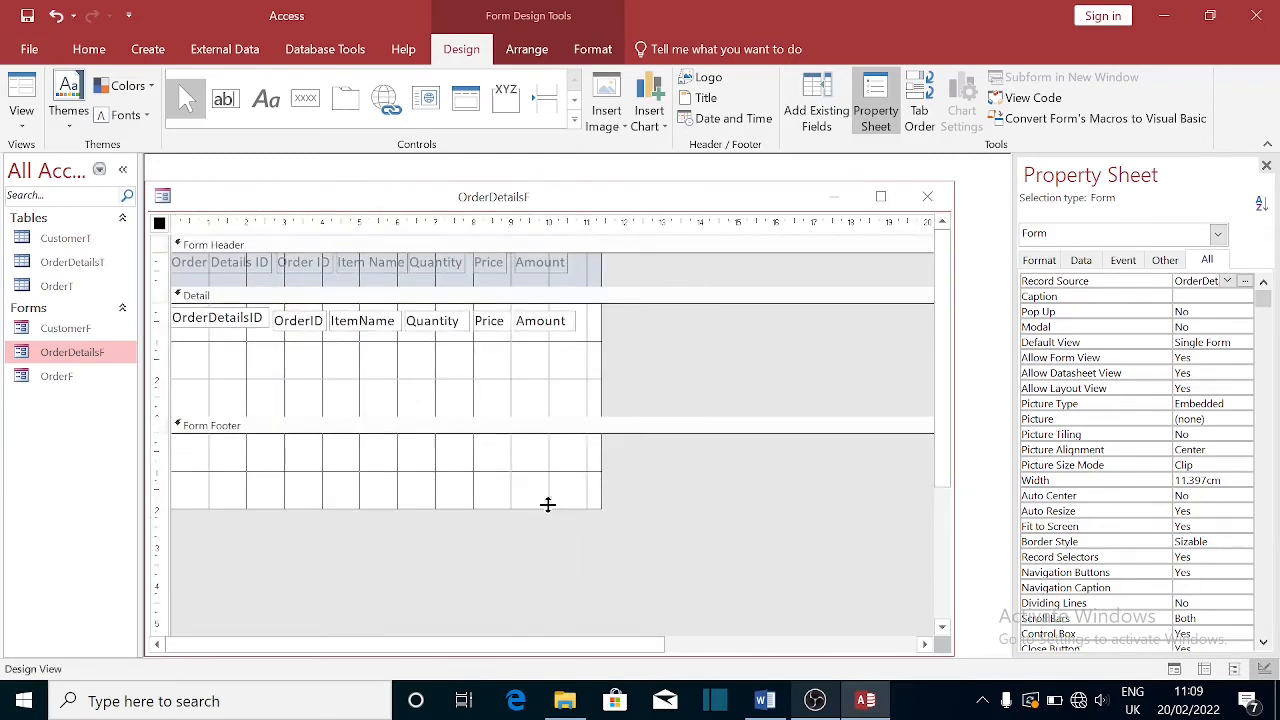
{"action": "left_click_drag", "start_coordinate": [550, 508], "coordinate": [563, 461]}
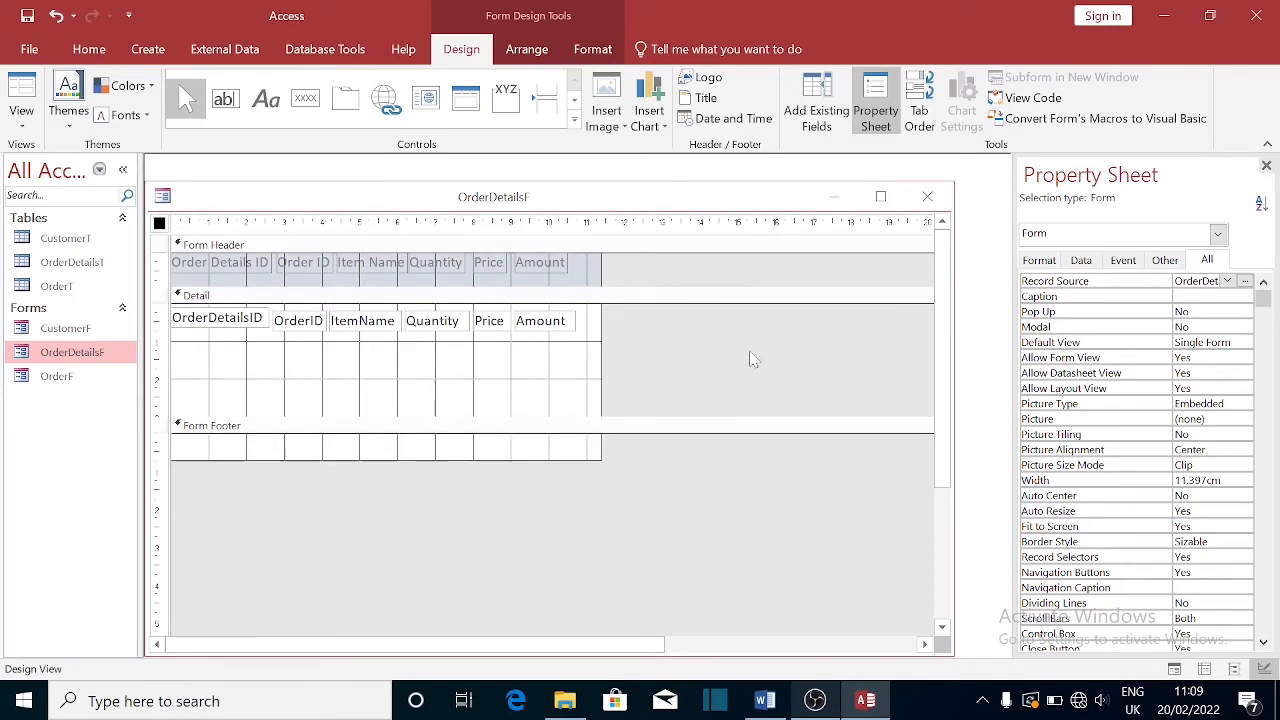
- Save and close the OrderDetailsF design, then open it in Form View
{"action": "left_click", "coordinate": [928, 201]}
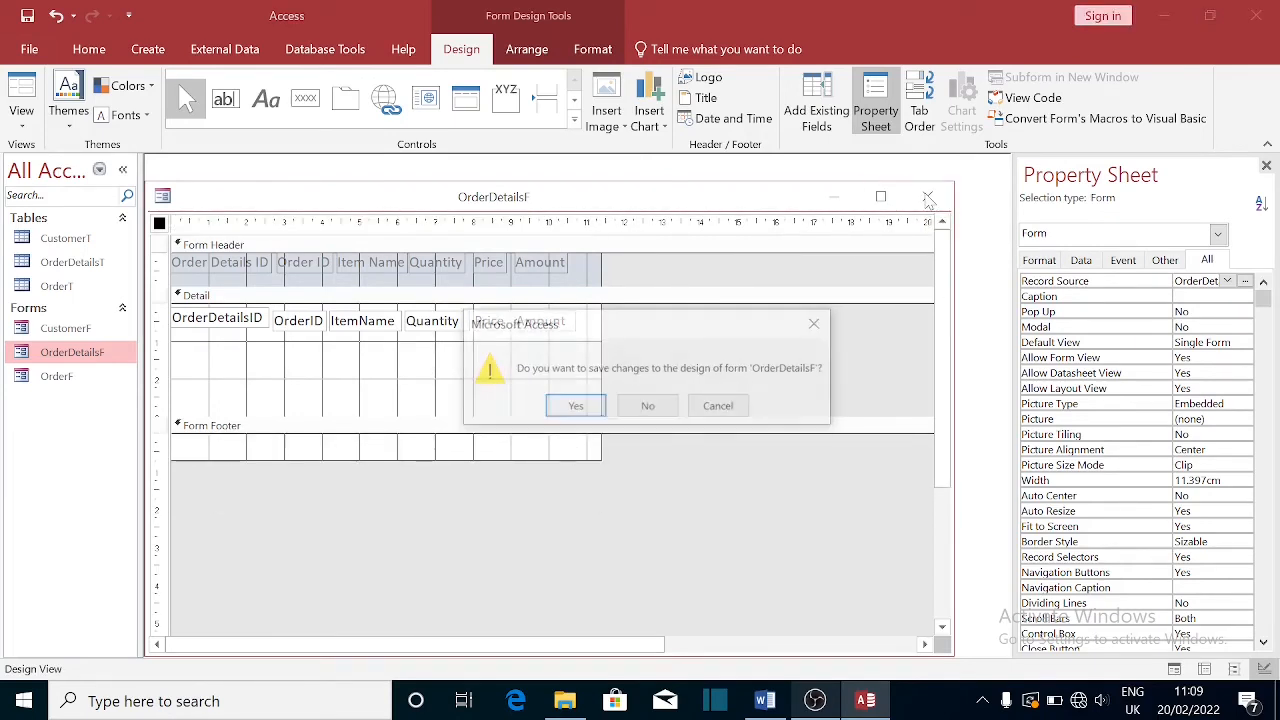
{"action": "left_click", "coordinate": [575, 410]}
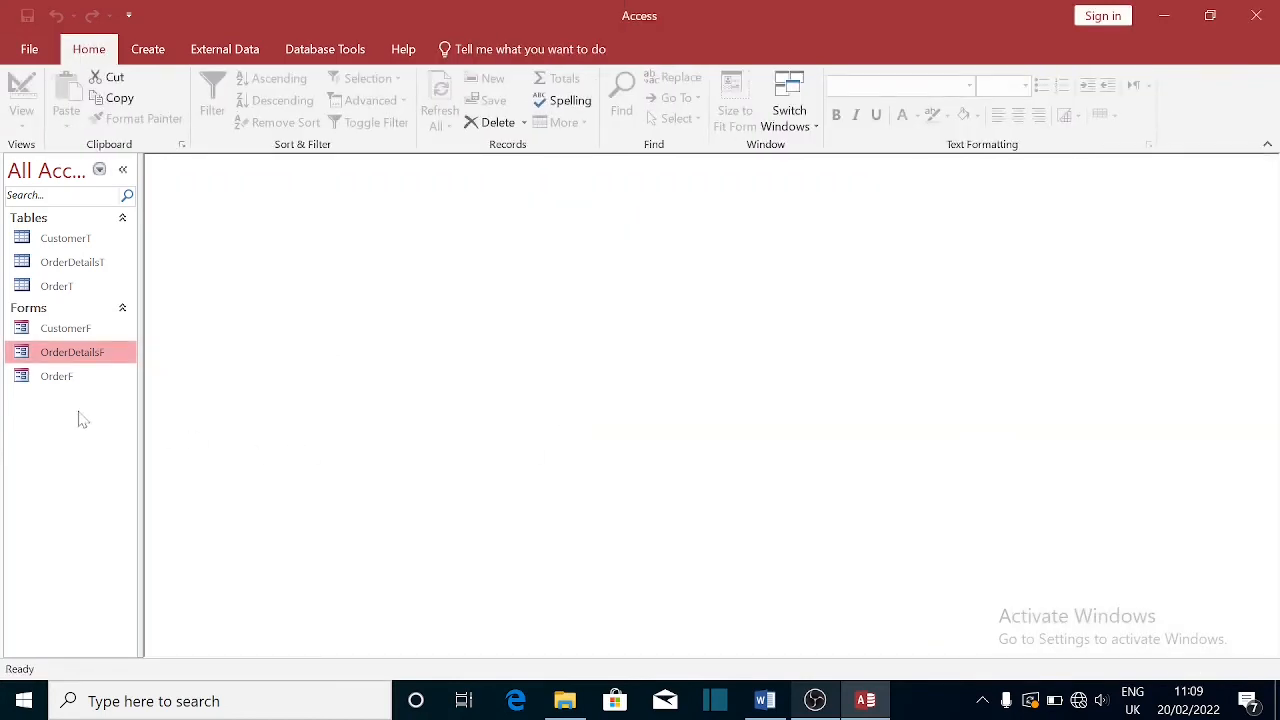
{"action": "double_click", "coordinate": [90, 355]}
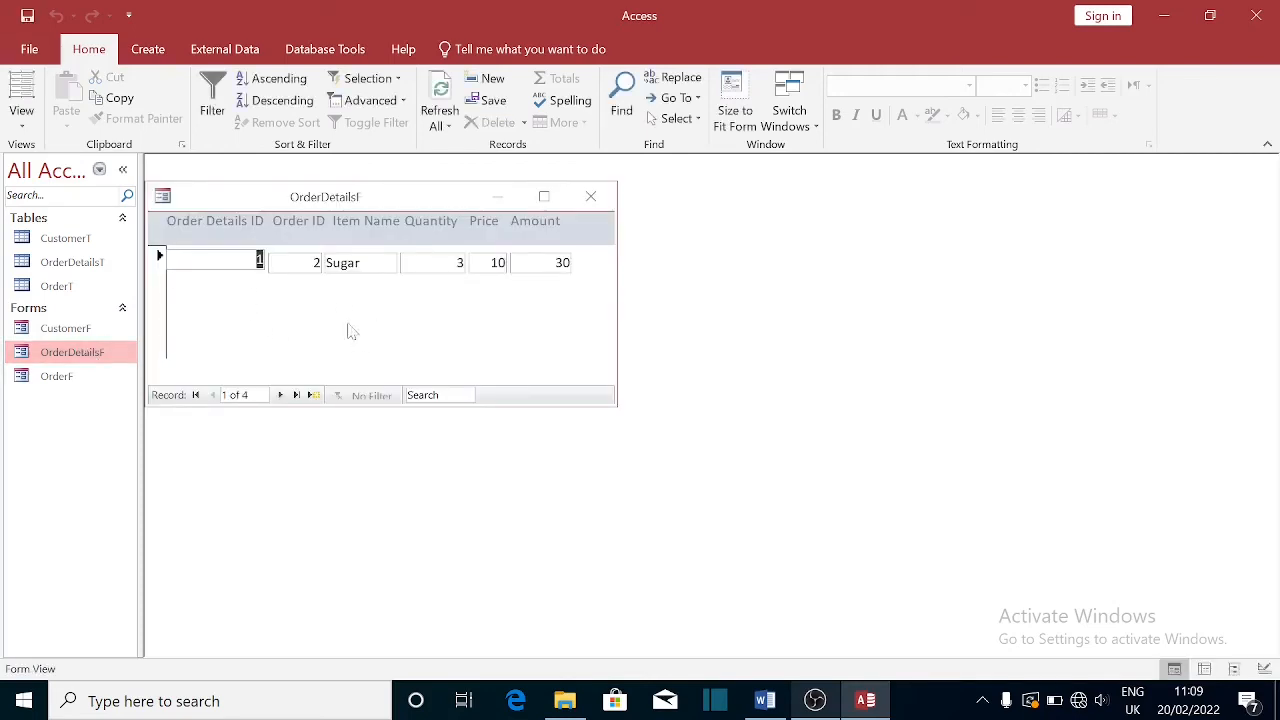
- In Design View, move the Form Footer up under the fields, save, then reopen to check
{"action": "right_click", "coordinate": [379, 207]}
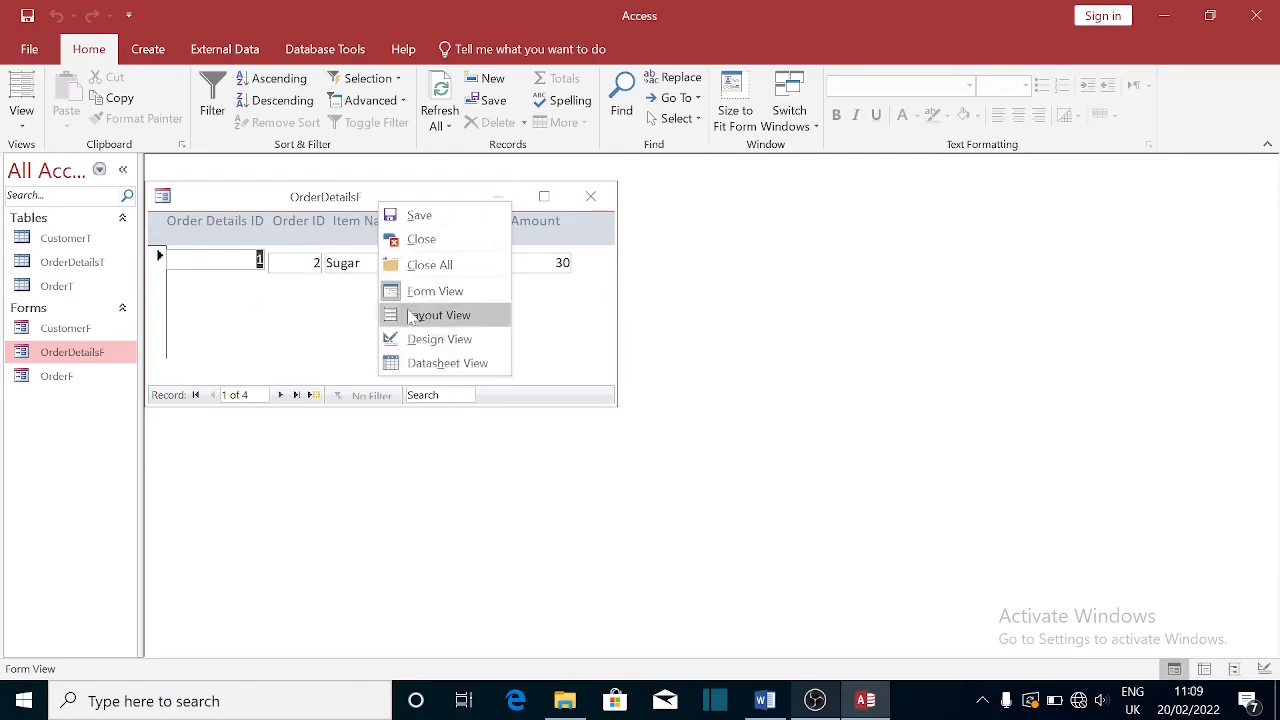
{"action": "left_click", "coordinate": [425, 339]}
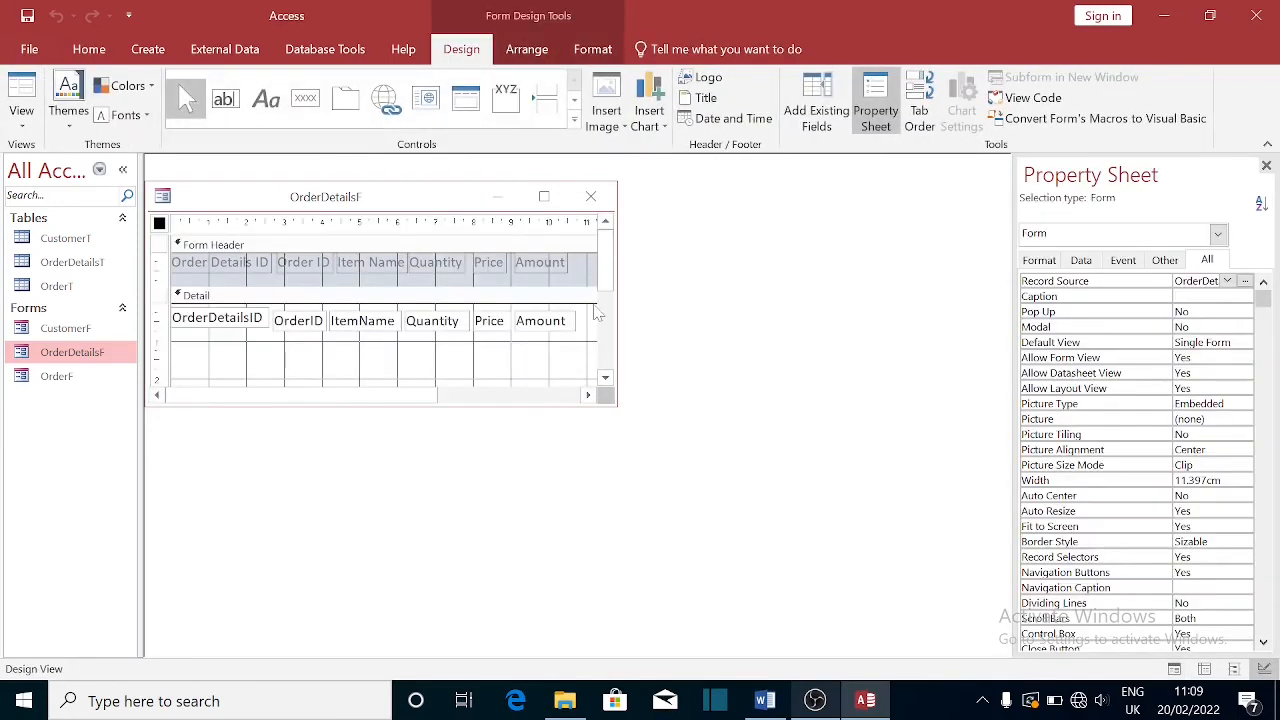
{"action": "left_click_drag", "start_coordinate": [600, 288], "coordinate": [610, 335]}
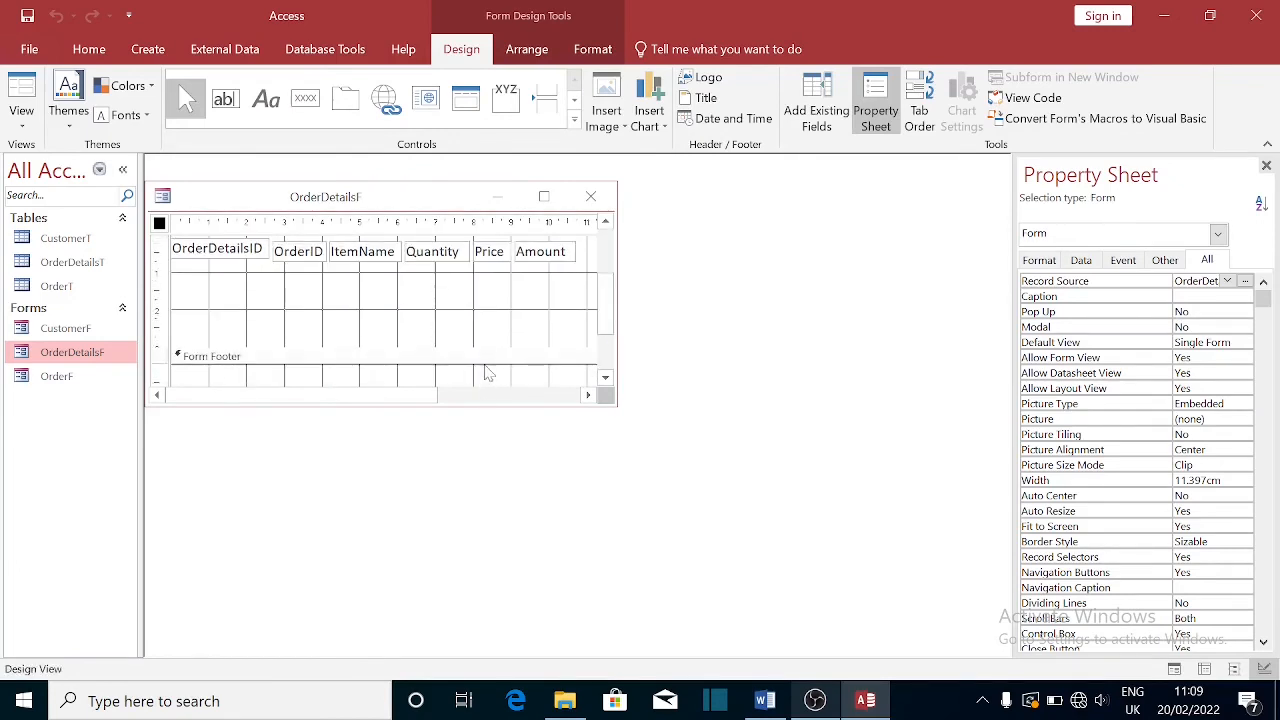
{"action": "left_click_drag", "start_coordinate": [488, 349], "coordinate": [489, 266]}
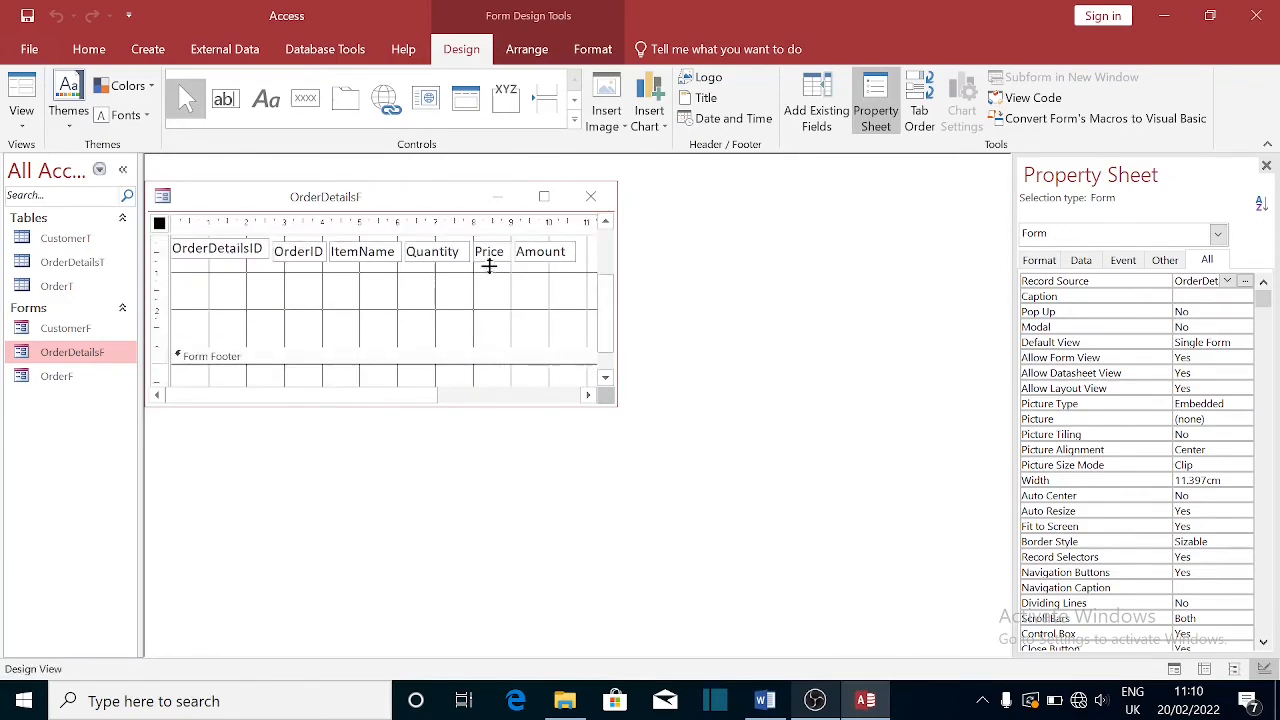
{"action": "left_click", "coordinate": [591, 199]}
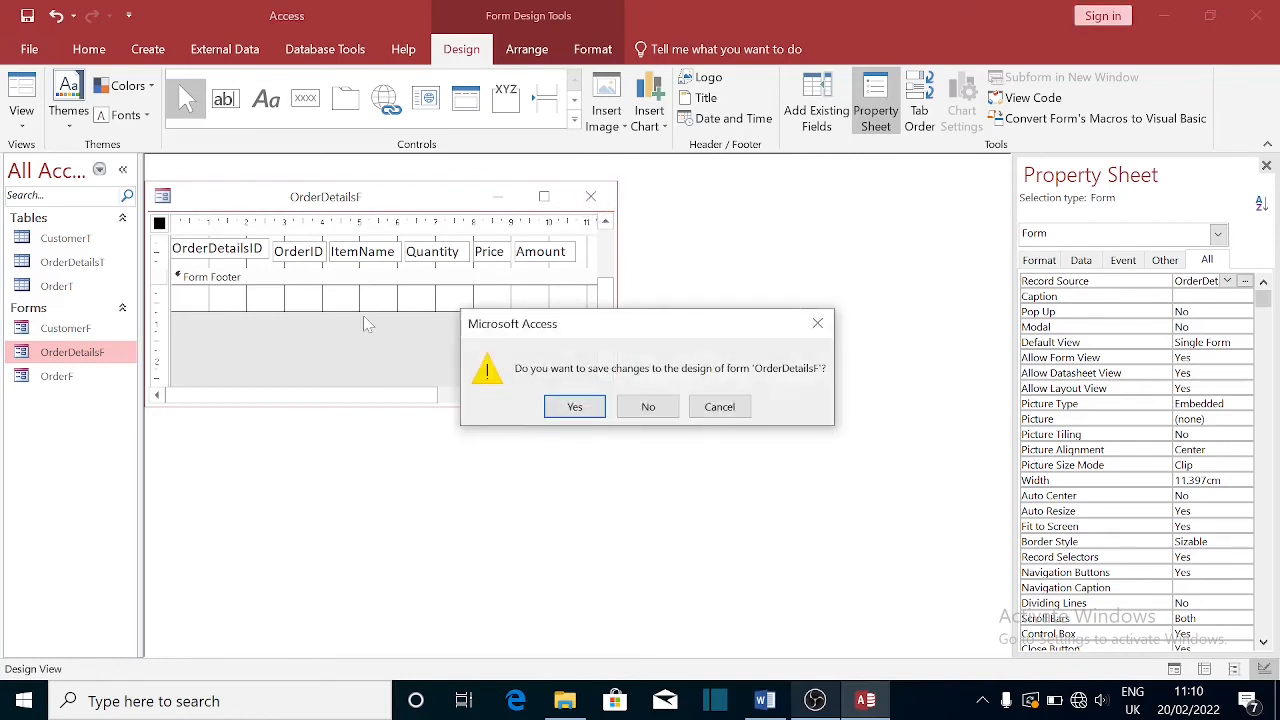
{"action": "left_click", "coordinate": [553, 399]}
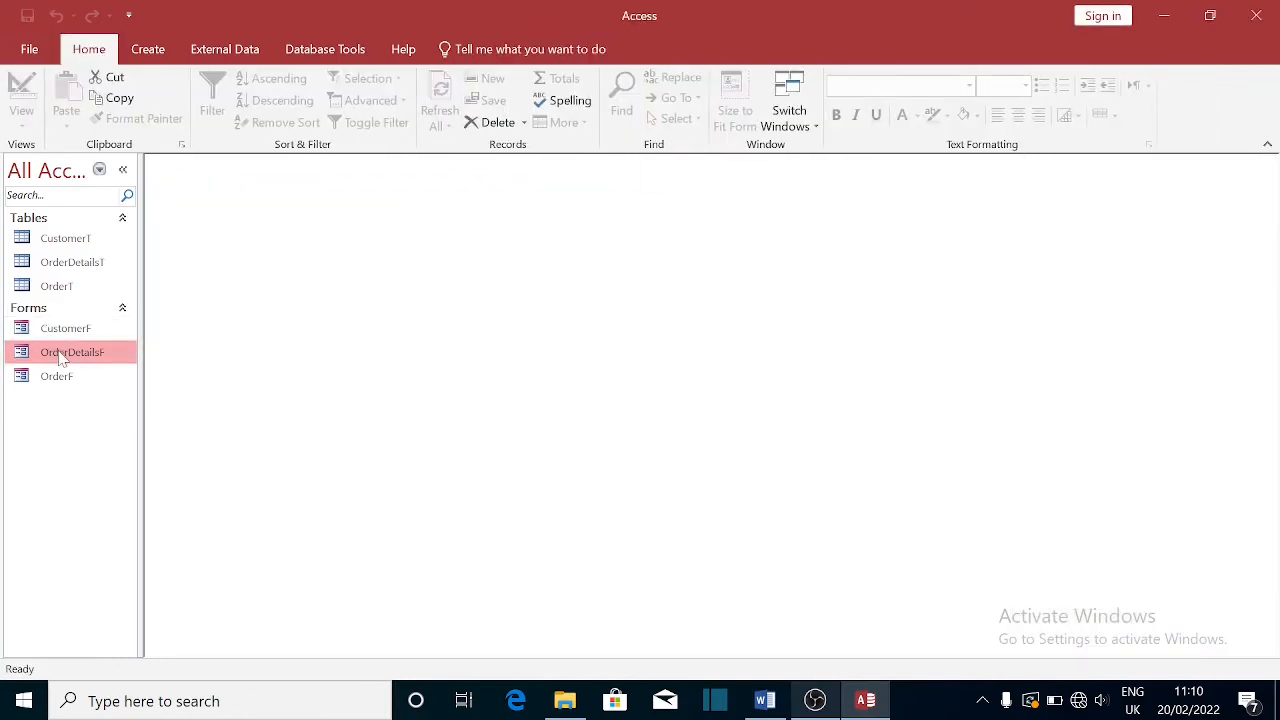
{"action": "double_click", "coordinate": [62, 355]}
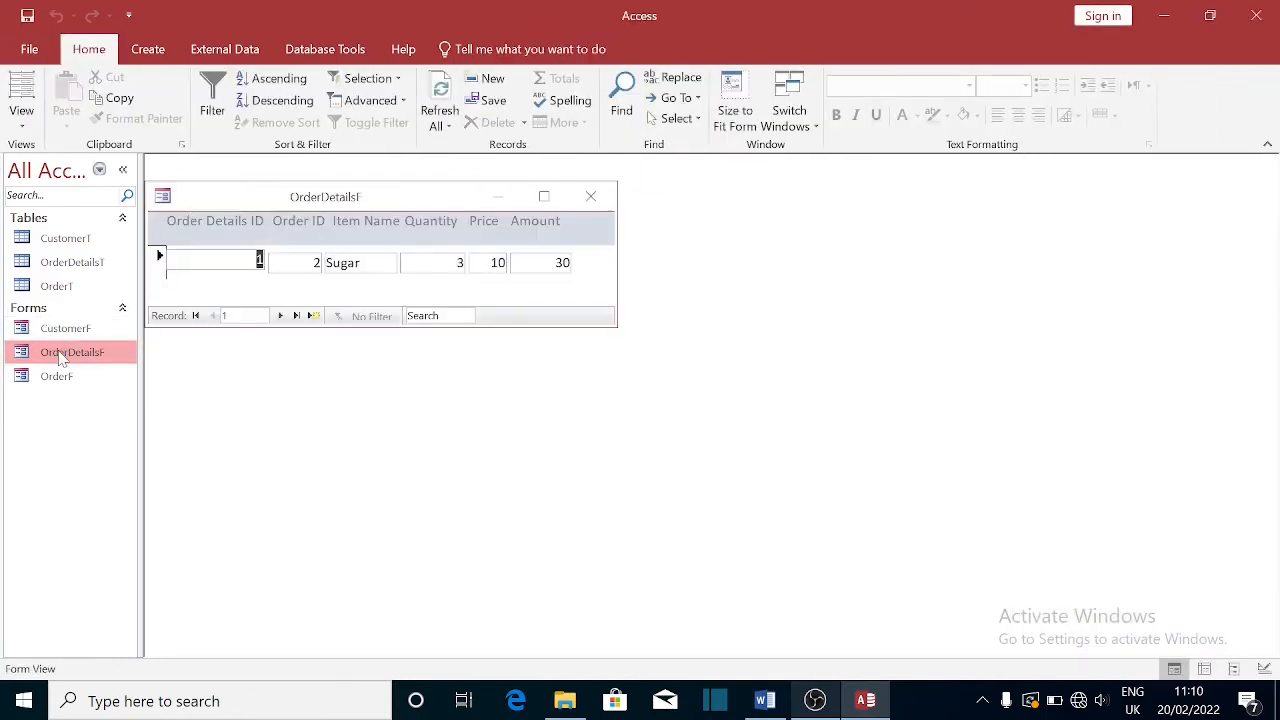
{"action": "left_click", "coordinate": [597, 200]}
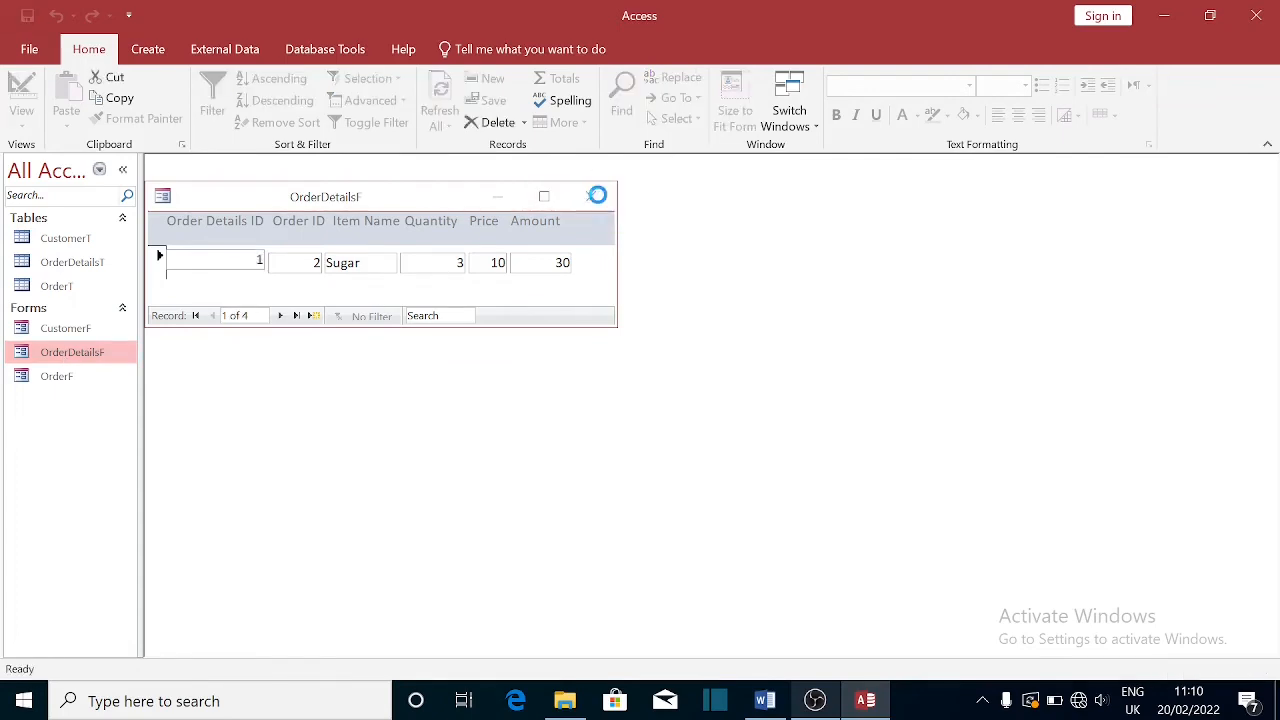
- Open OrderF in Design View and select the embedded OrderDetailsF subform's form
{"action": "double_click", "coordinate": [59, 386]}
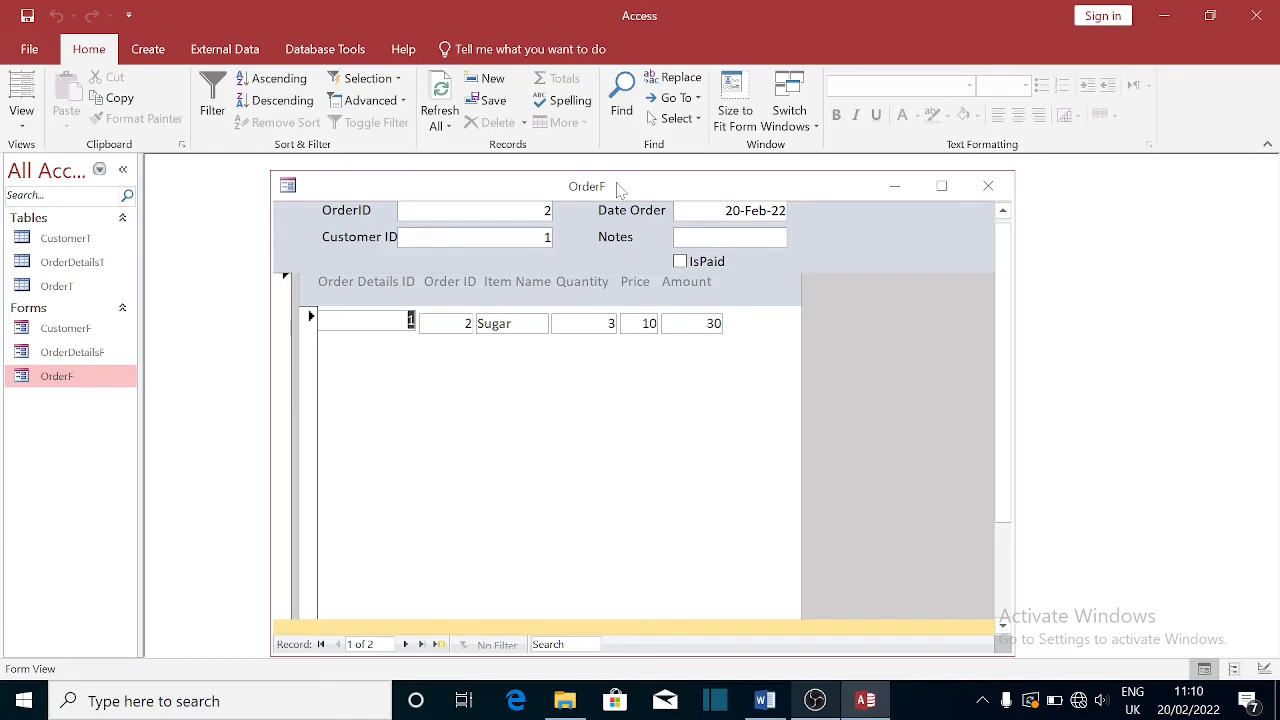
{"action": "right_click", "coordinate": [591, 192]}
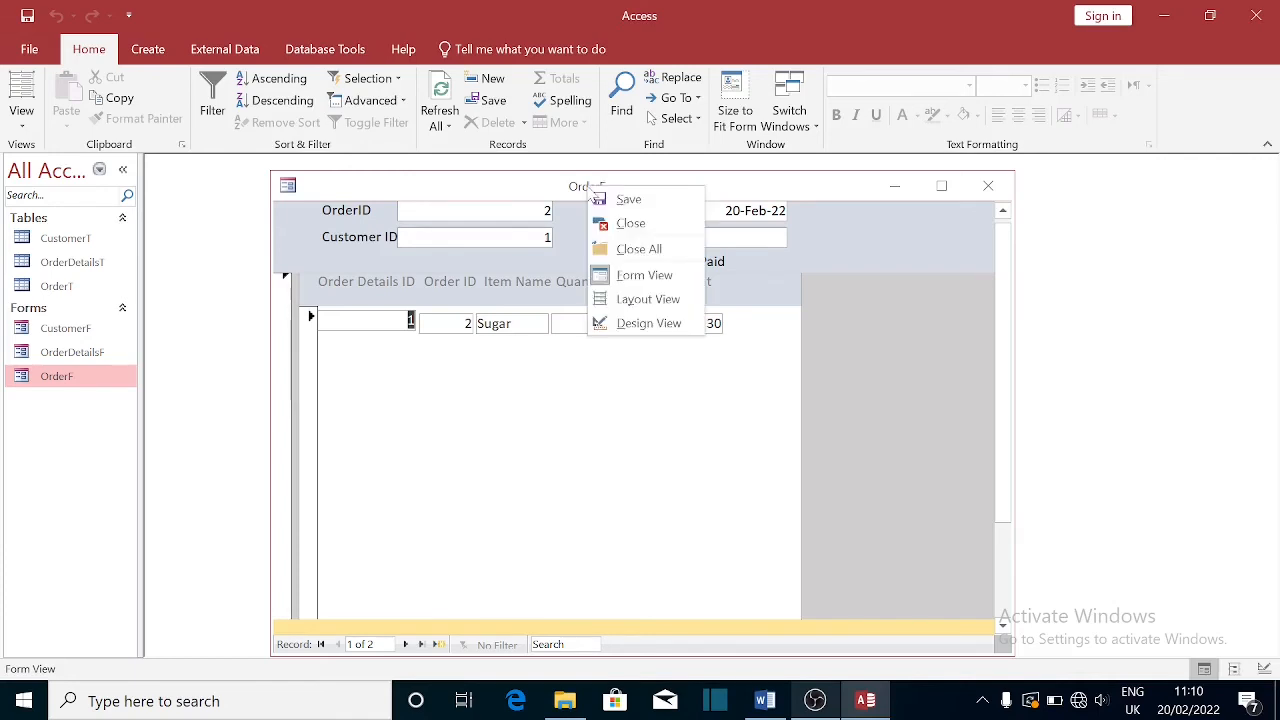
{"action": "left_click", "coordinate": [656, 330]}
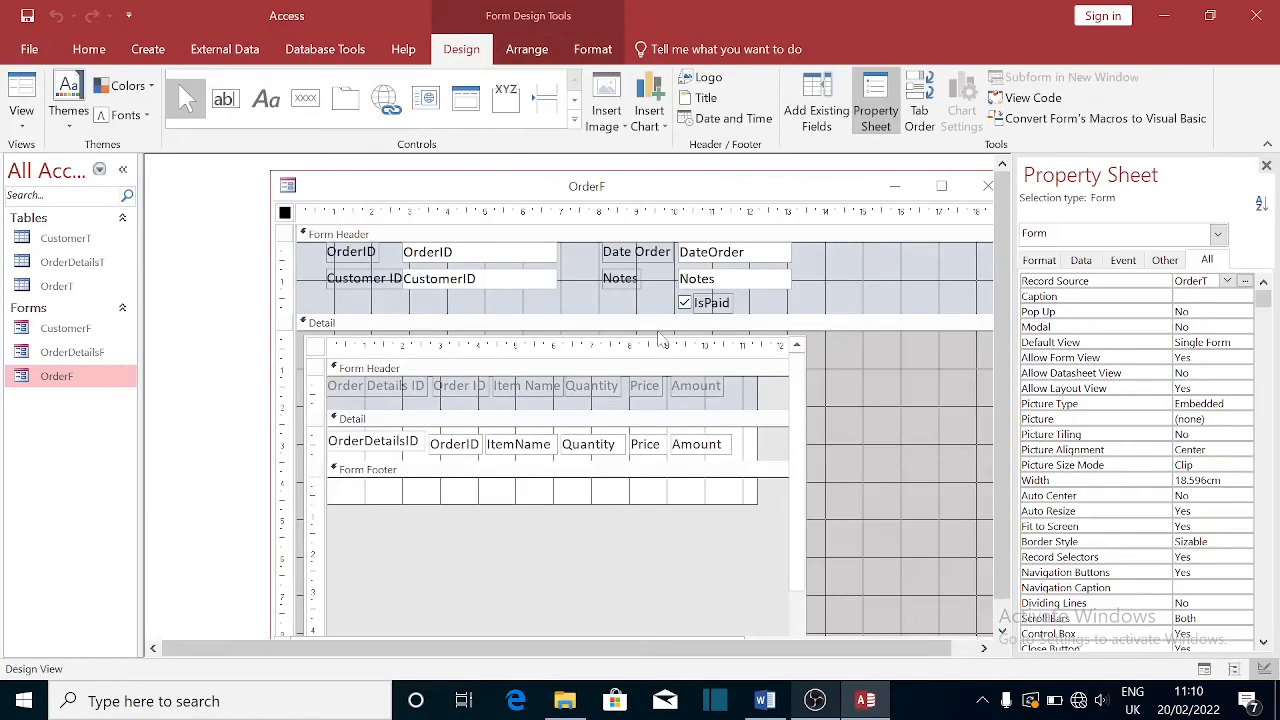
{"action": "left_click", "coordinate": [316, 349]}
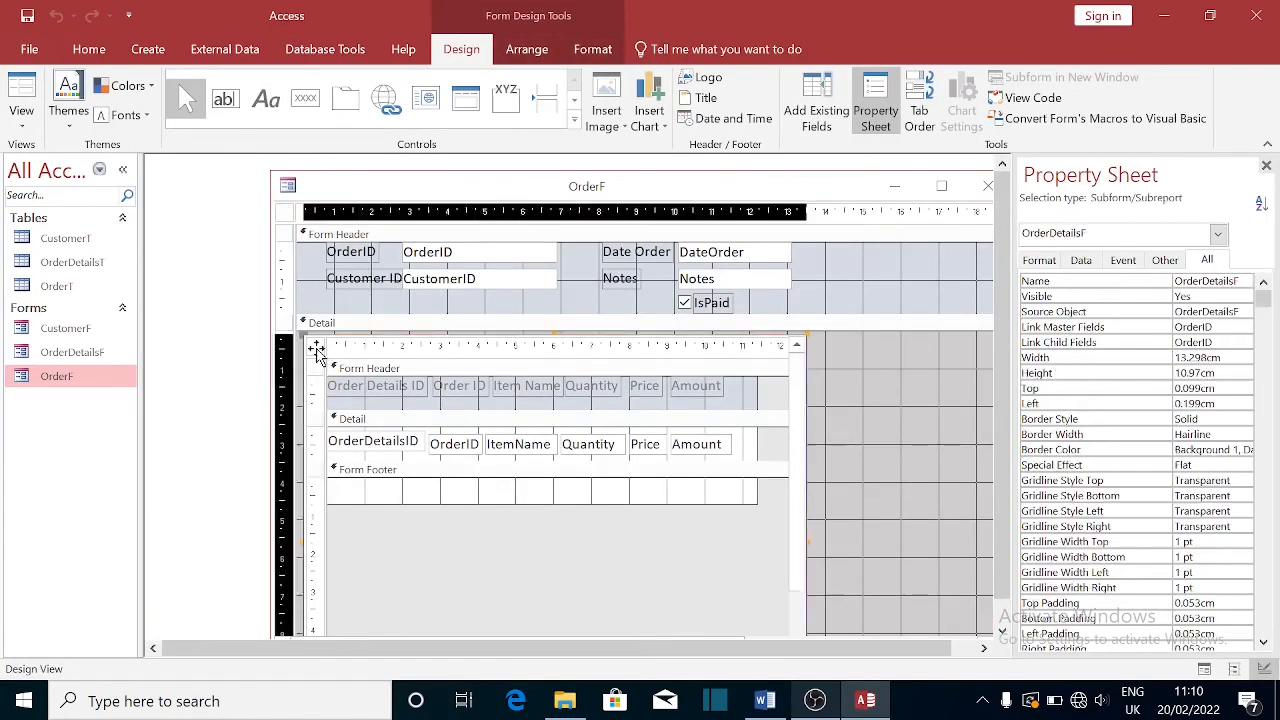
{"action": "left_click", "coordinate": [315, 347]}
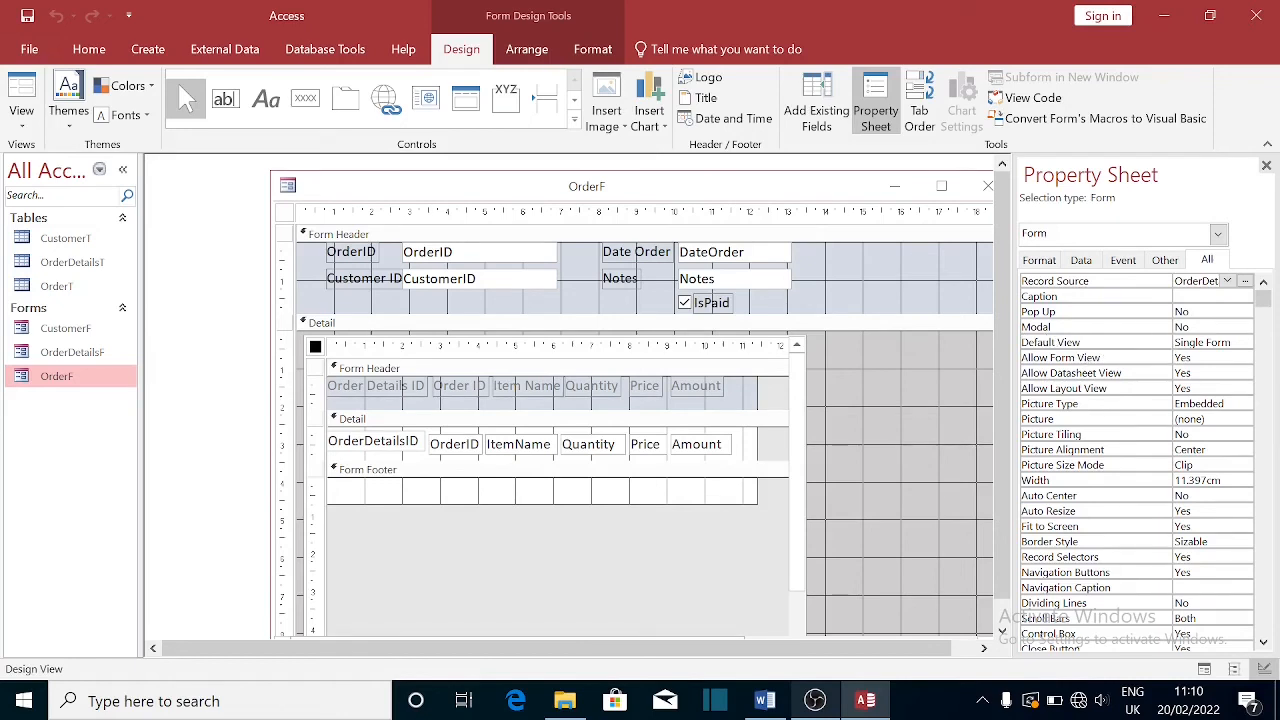
- Set the OrderDetailsF subform's Default View to Continuous Forms, then close OrderF, saving OrderDetailsF
{"action": "left_click", "coordinate": [1244, 342]}
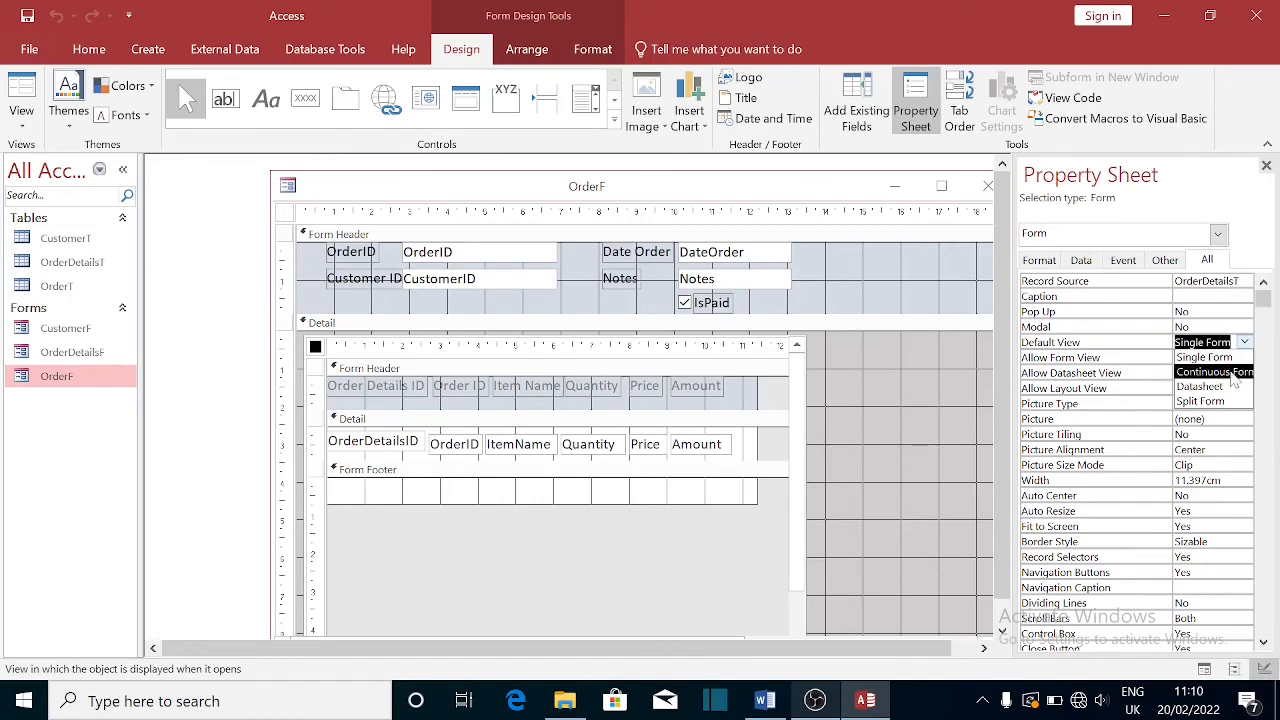
{"action": "left_click", "coordinate": [1232, 373]}
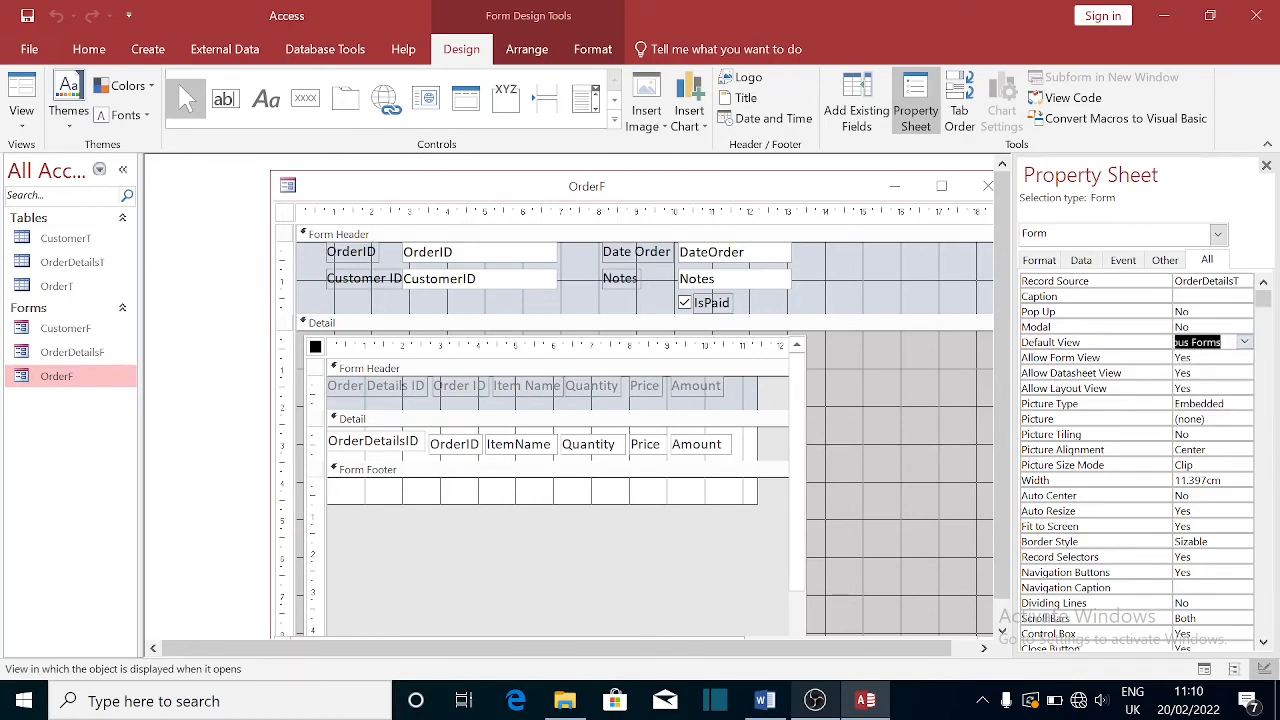
{"action": "left_click", "coordinate": [1266, 166]}
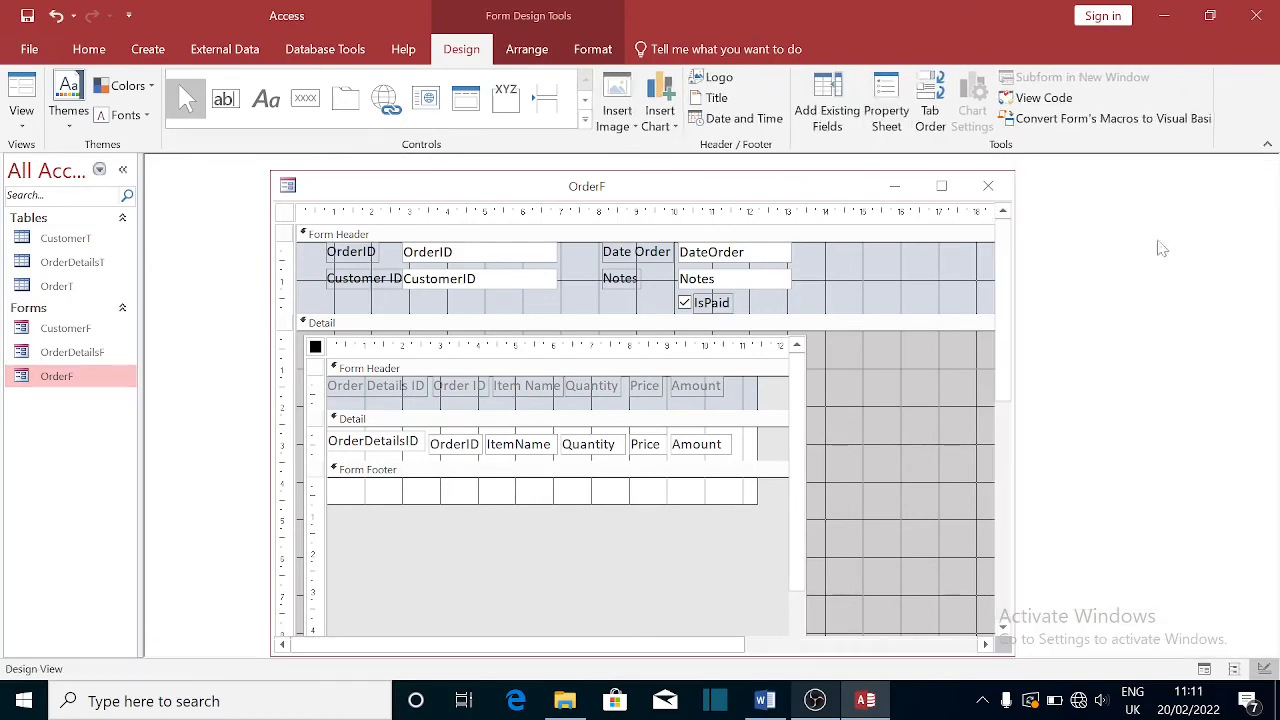
{"action": "left_click", "coordinate": [985, 196]}
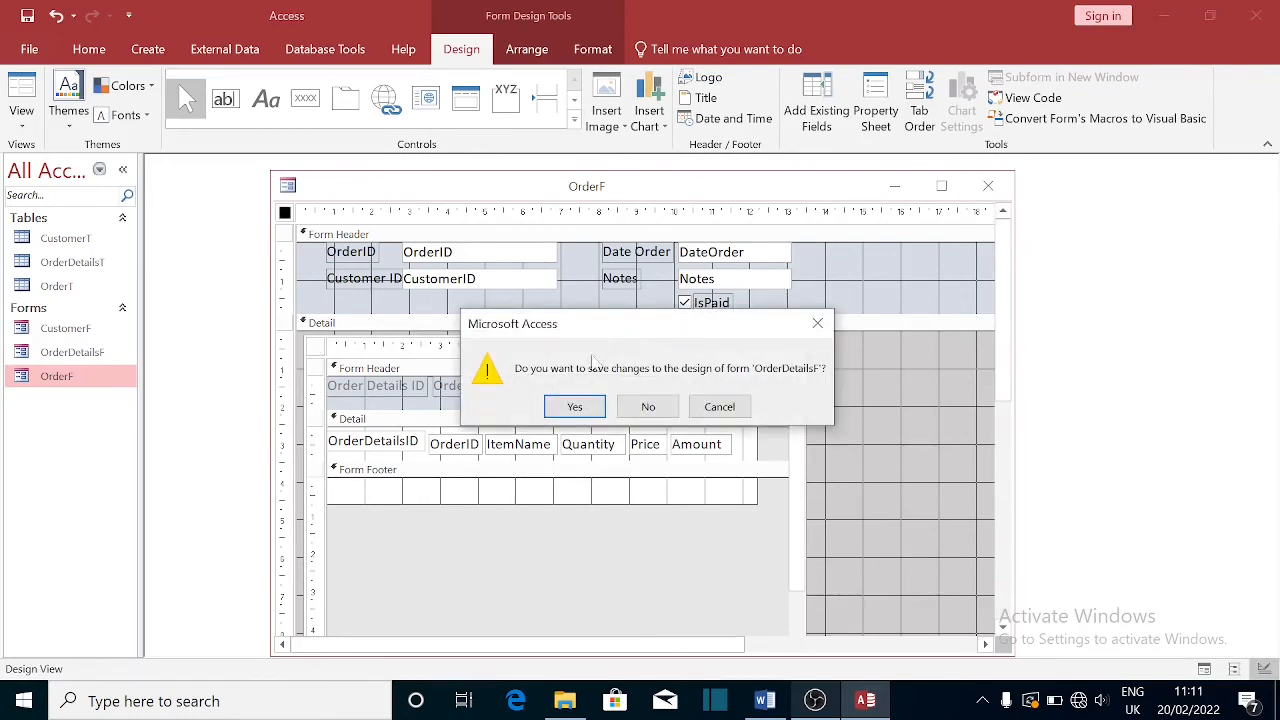
{"action": "left_click", "coordinate": [580, 408]}
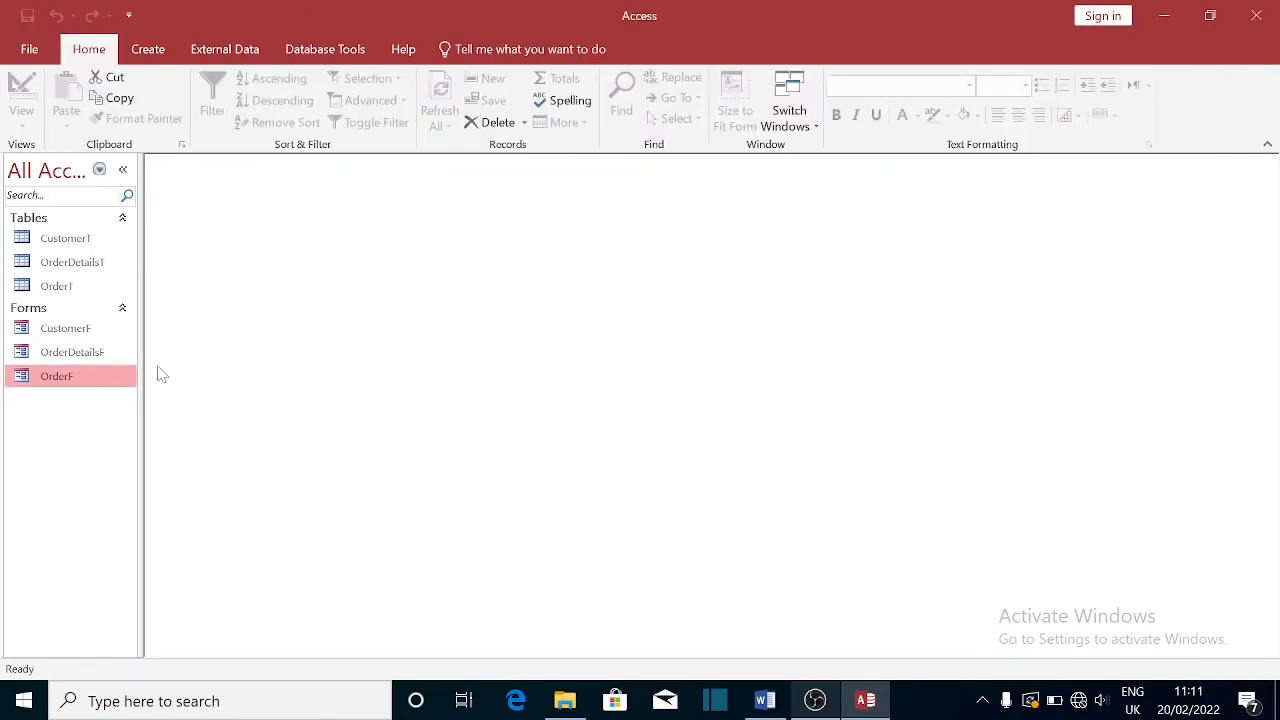
{"action": "double_click", "coordinate": [57, 377]}
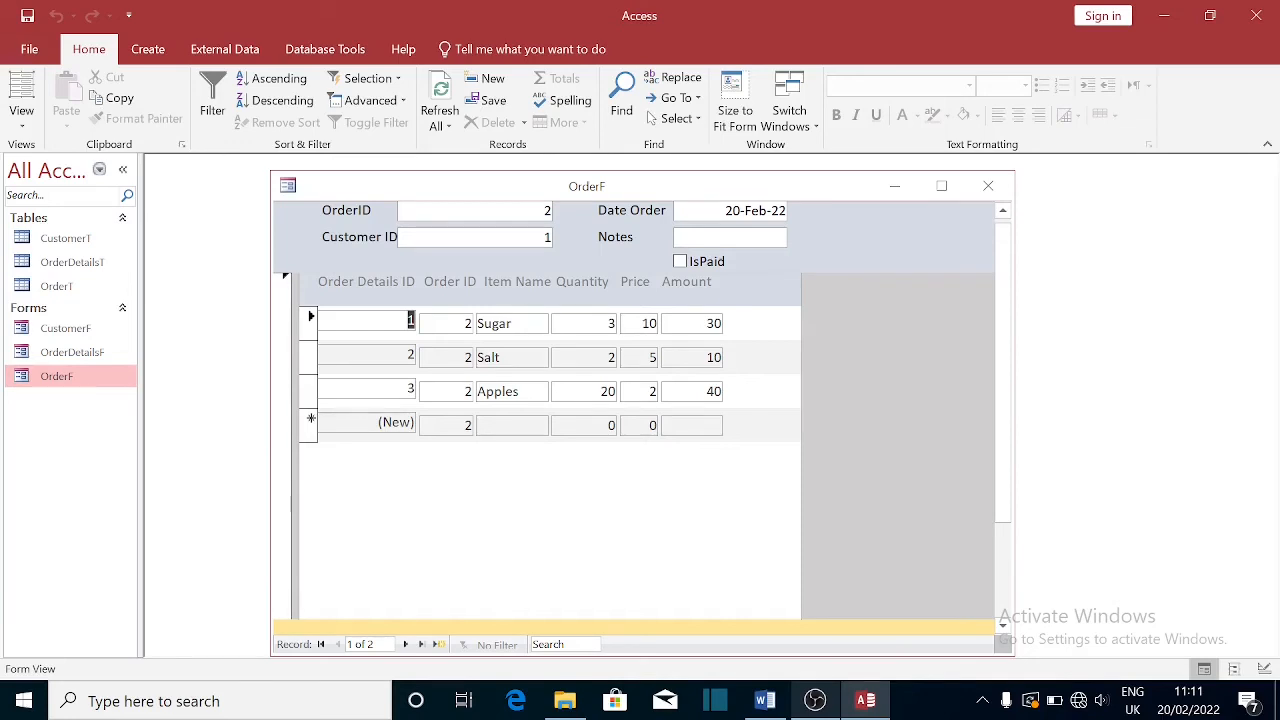
{"action": "left_click", "coordinate": [544, 211]}
{"action": "left_click", "coordinate": [500, 357]}
{"action": "left_click", "coordinate": [518, 391]}
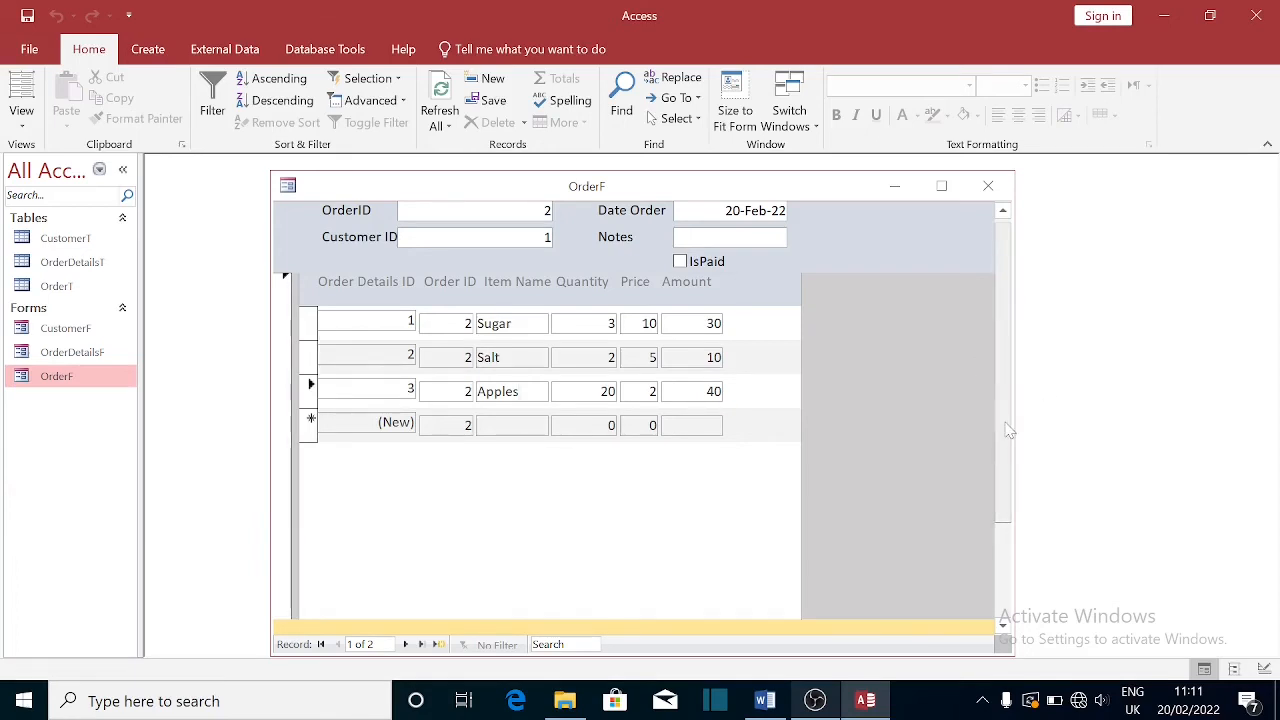
{"action": "left_click_drag", "start_coordinate": [1004, 424], "coordinate": [1004, 388]}
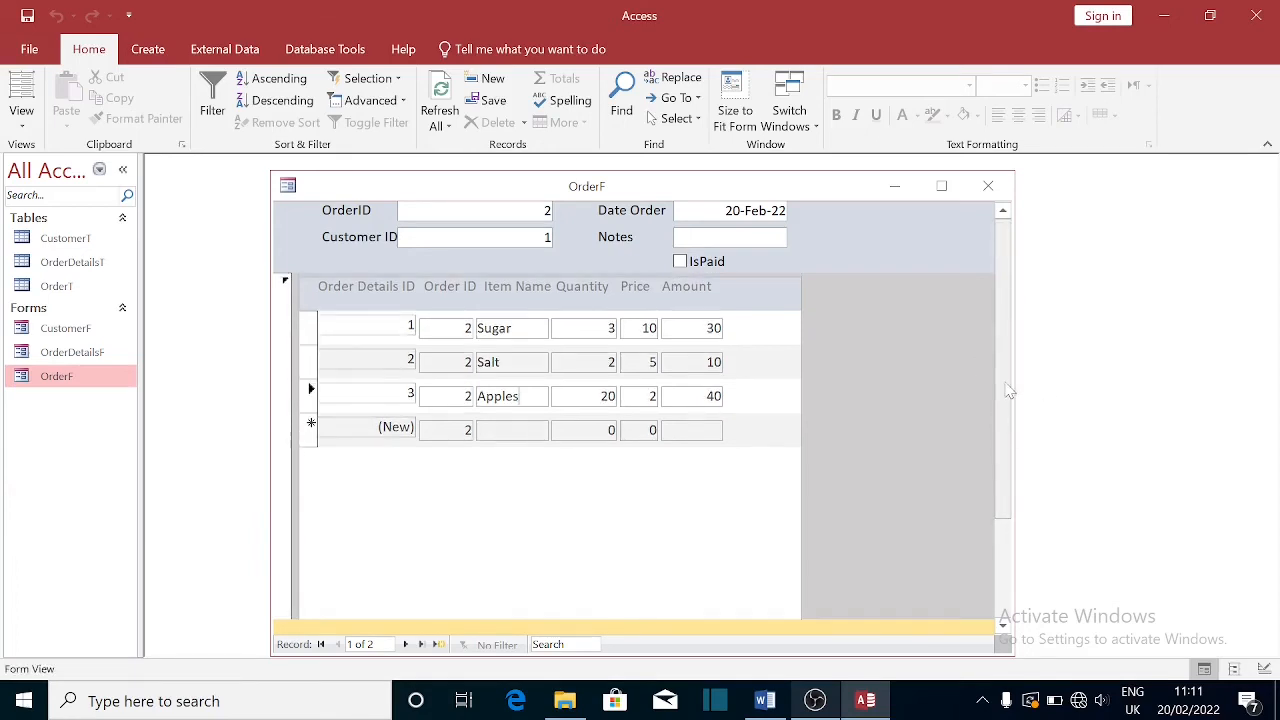
{"action": "left_click", "coordinate": [406, 645]}
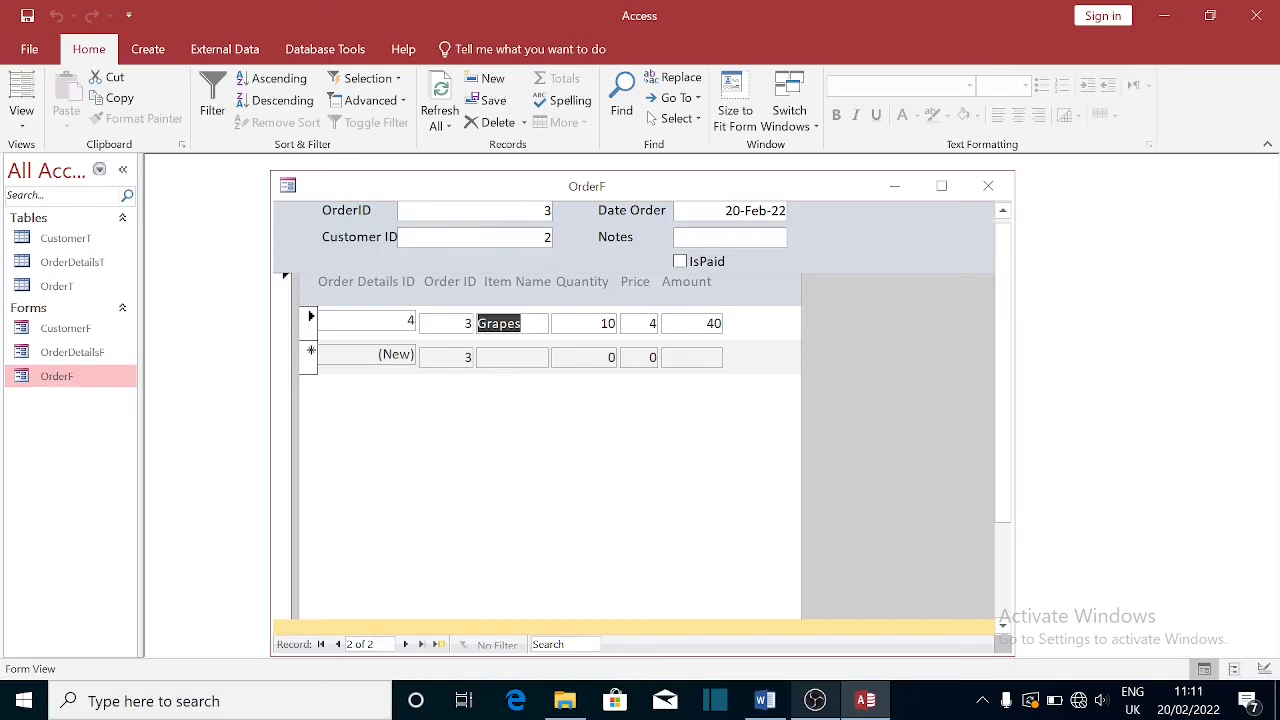
{"action": "left_click", "coordinate": [992, 192]}
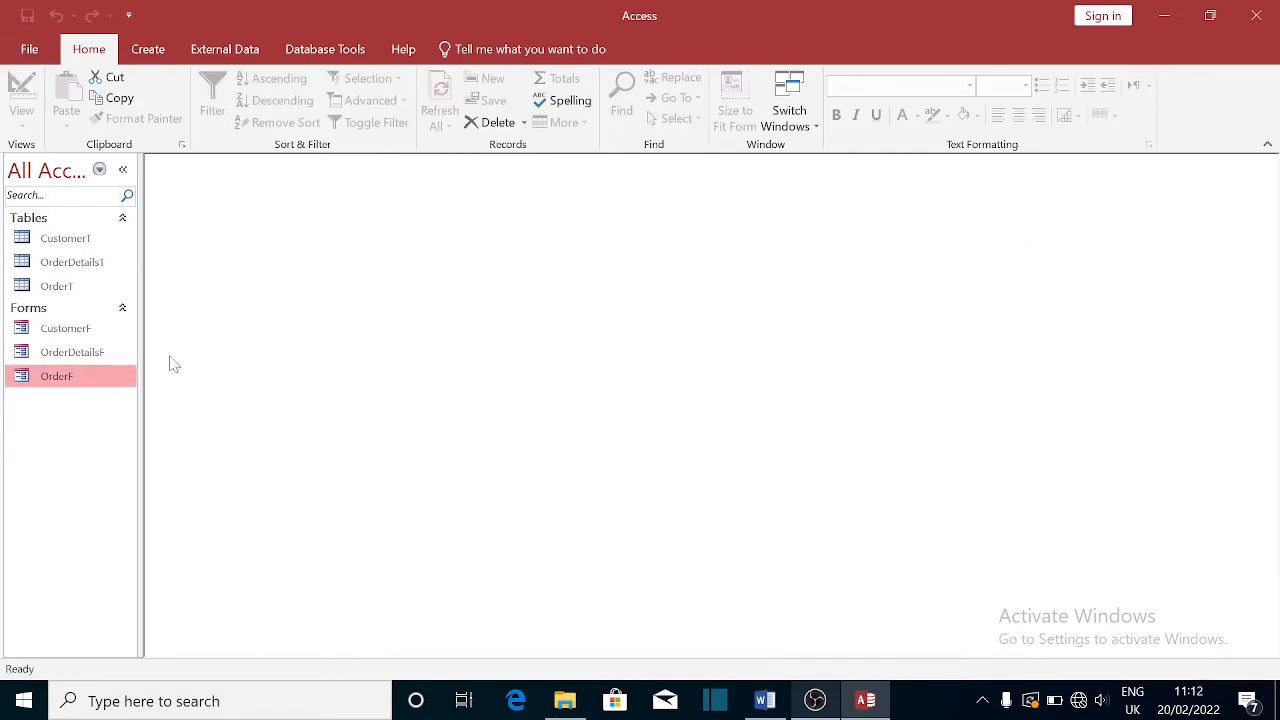
- Open CustomerF, view the second customer record, and close it
{"action": "double_click", "coordinate": [86, 330]}
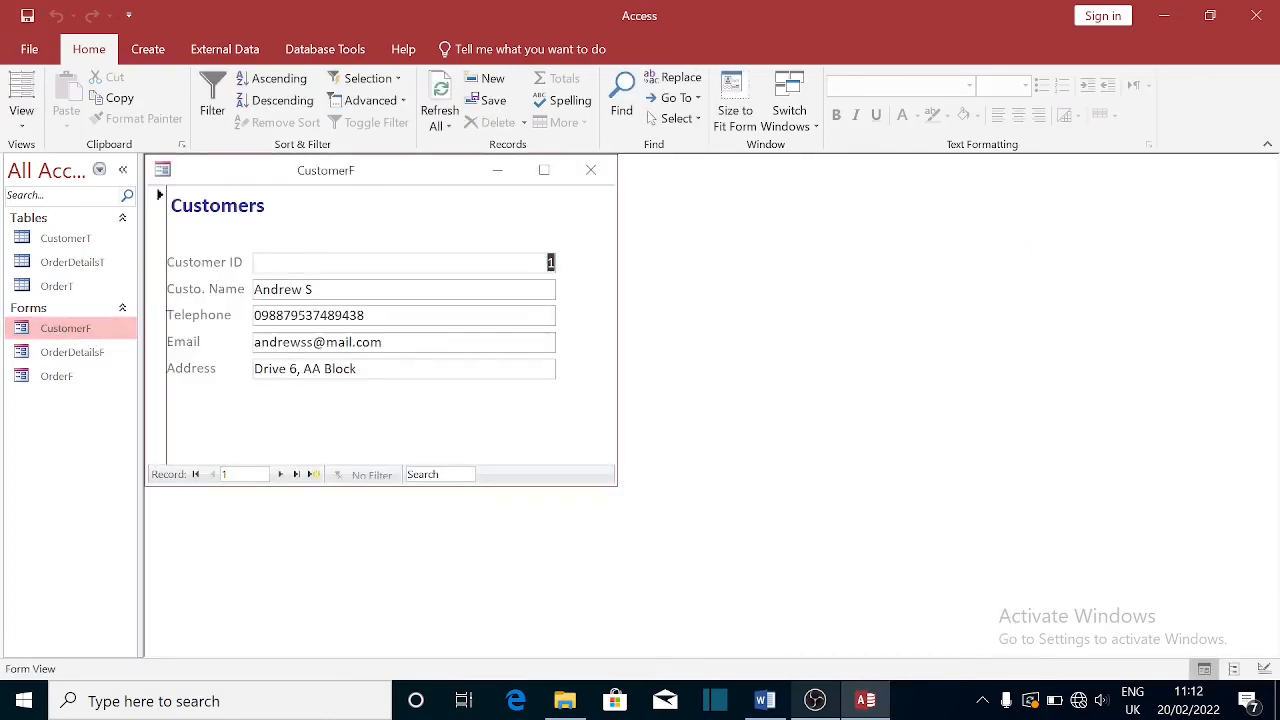
{"action": "left_click", "coordinate": [280, 474]}
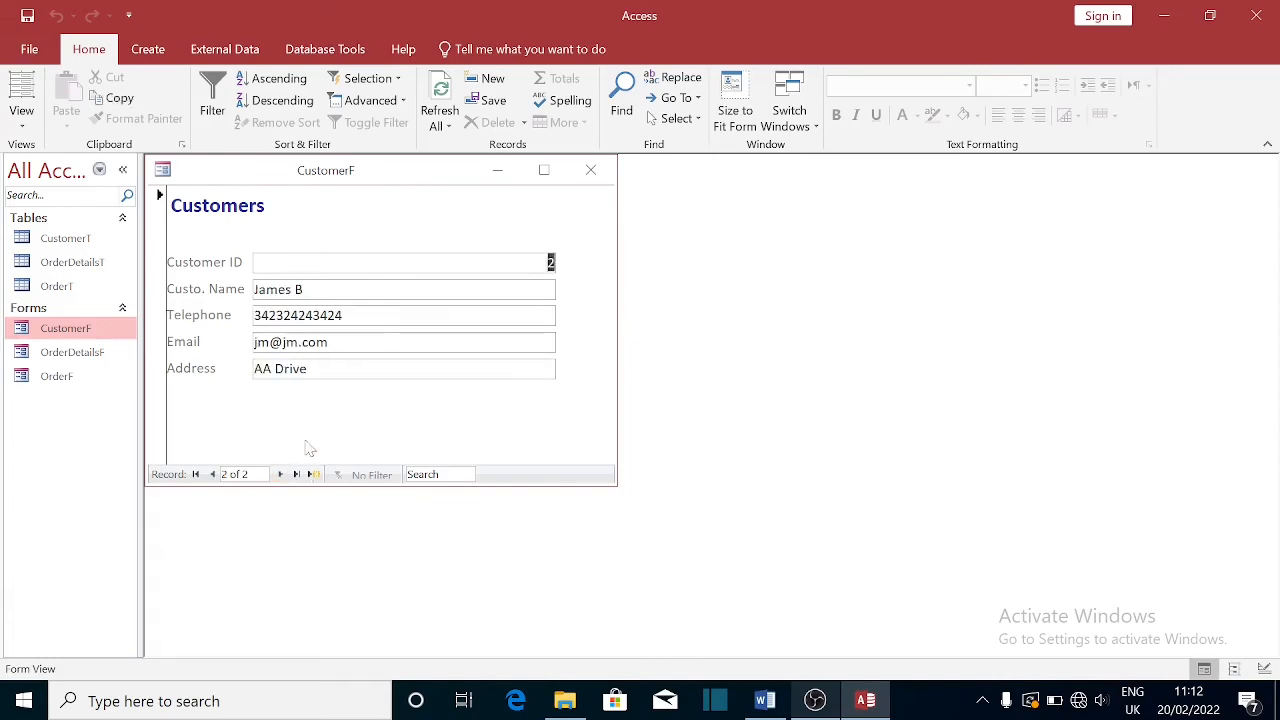
{"action": "left_click", "coordinate": [591, 170]}
- Open and close OrderDetailsF, then open the OrderF form
{"action": "double_click", "coordinate": [80, 356]}
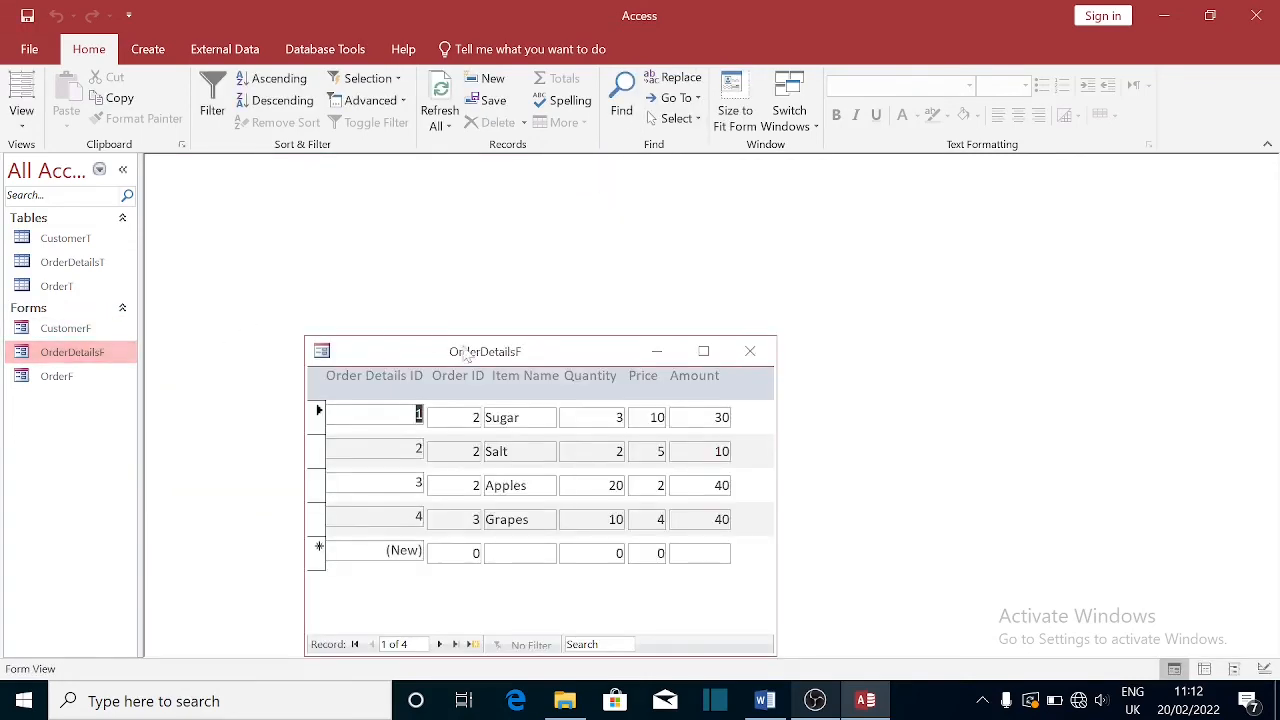
{"action": "left_click", "coordinate": [750, 358]}
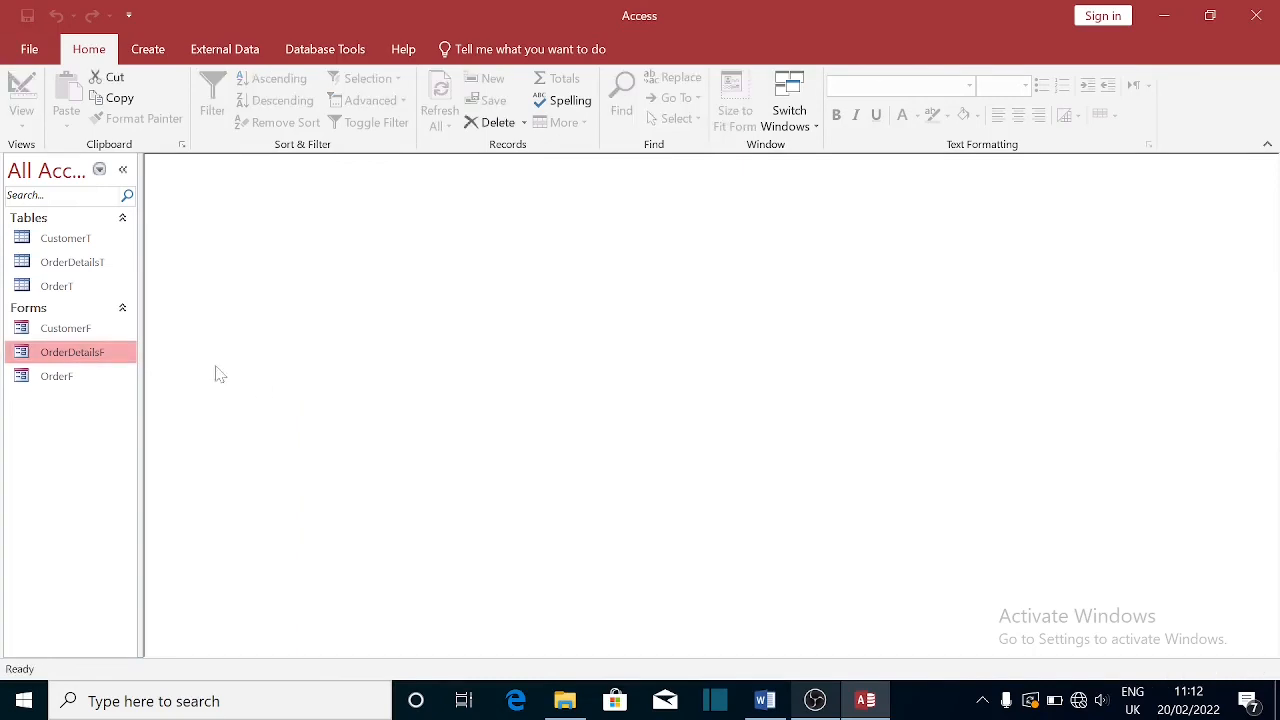
{"action": "left_click", "coordinate": [70, 380]}
{"action": "double_click", "coordinate": [72, 380]}
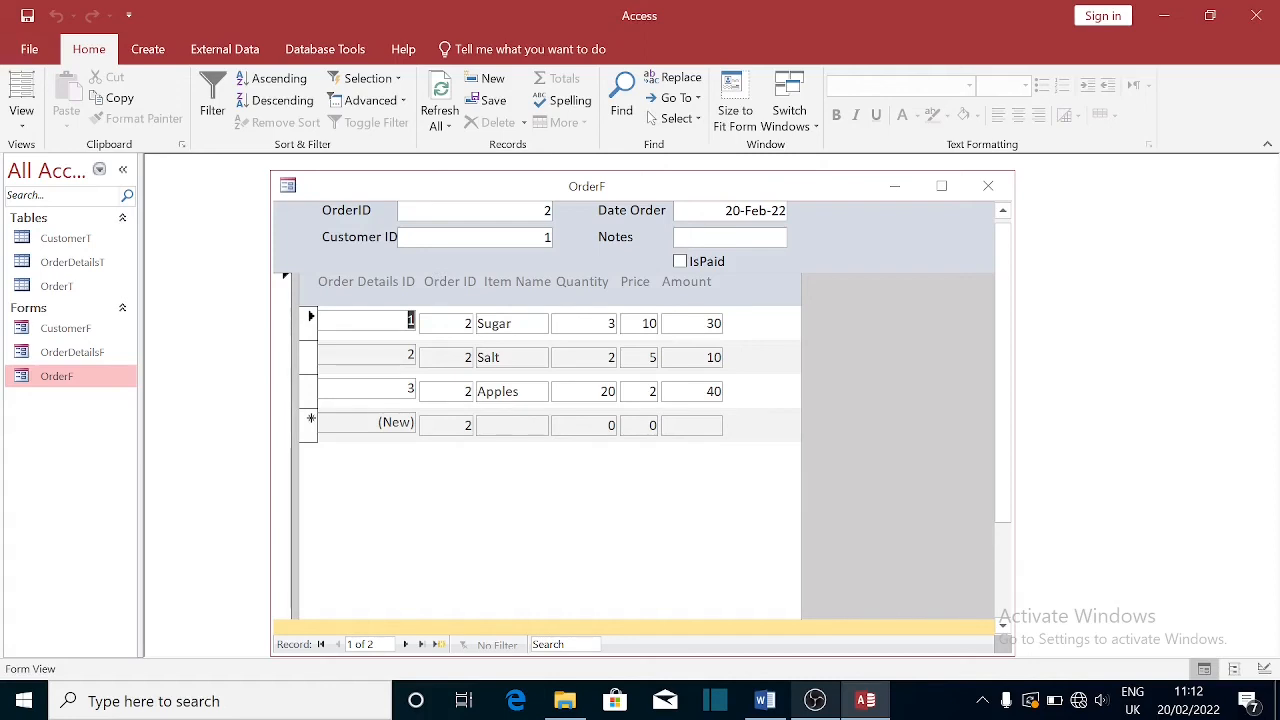
- Switch OrderF to Design View and select the OrderID label and text box
{"action": "right_click", "coordinate": [485, 203]}
{"action": "left_click", "coordinate": [515, 335]}
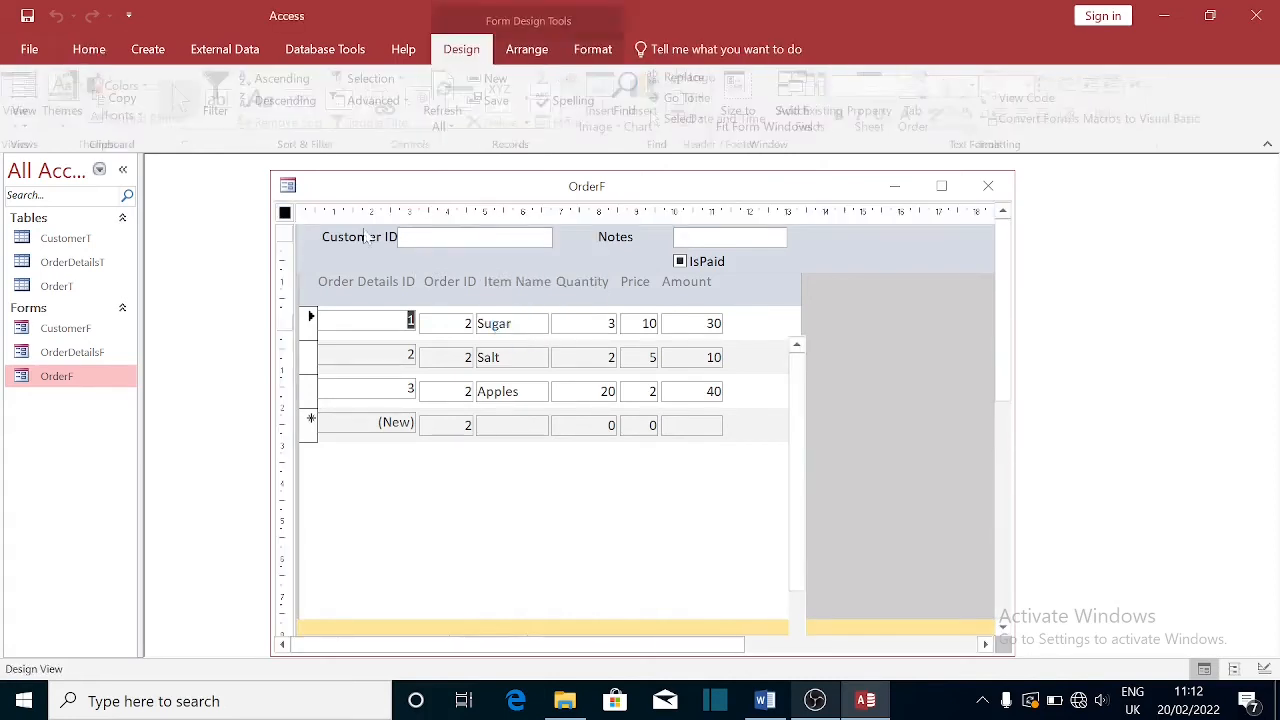
{"action": "left_click", "coordinate": [367, 255]}
{"action": "left_click", "coordinate": [367, 255]}
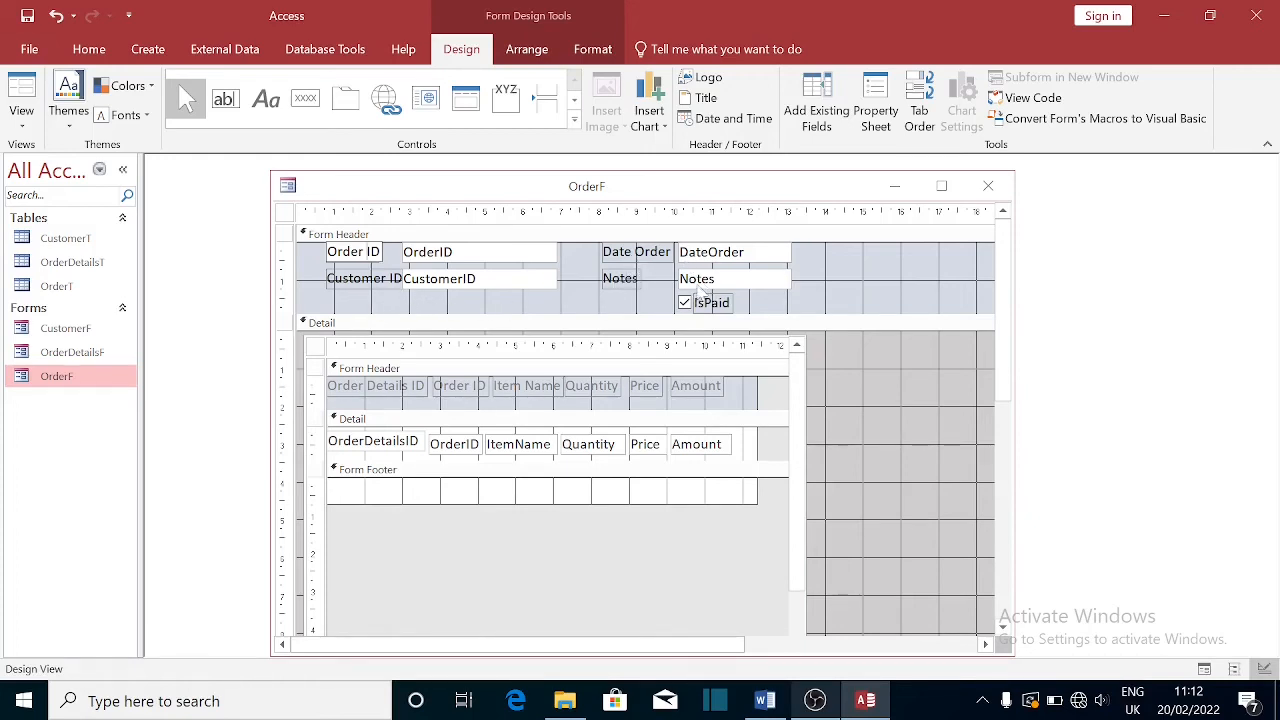
{"action": "left_click", "coordinate": [484, 258]}
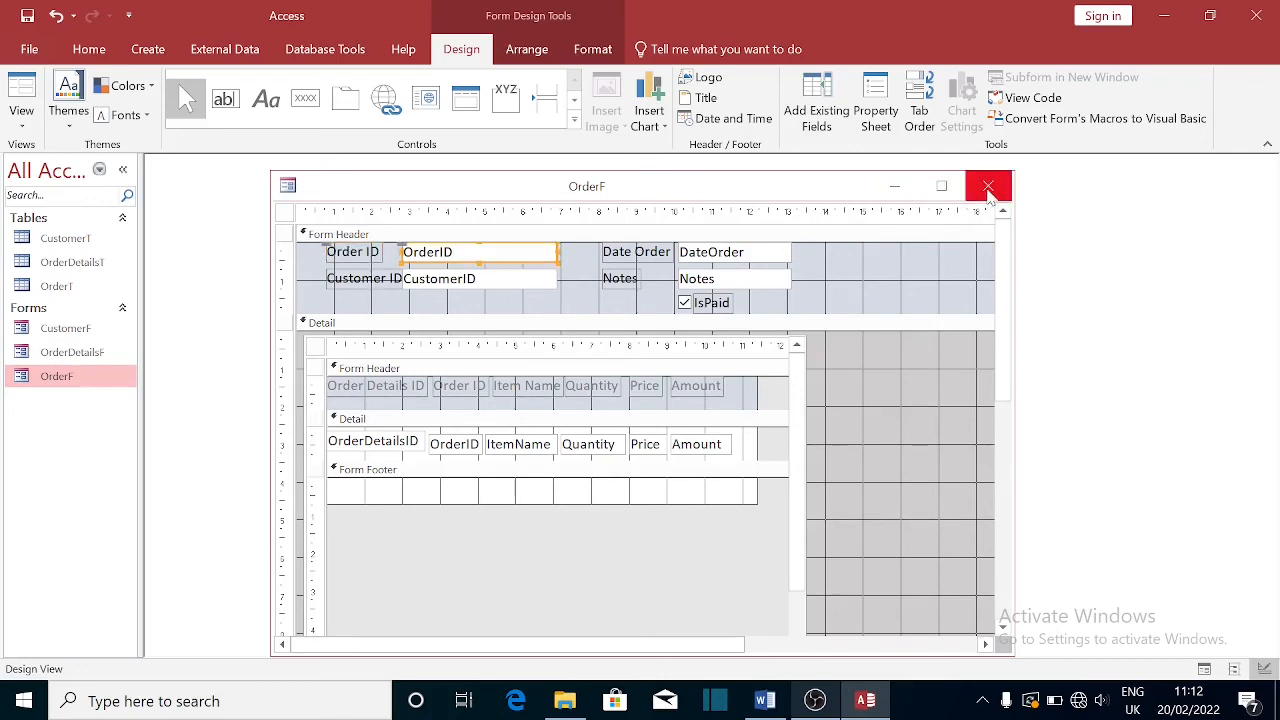
- Shrink the order details subform's height and shorten the Detail section
{"action": "left_click_drag", "start_coordinate": [1004, 340], "coordinate": [1022, 495]}
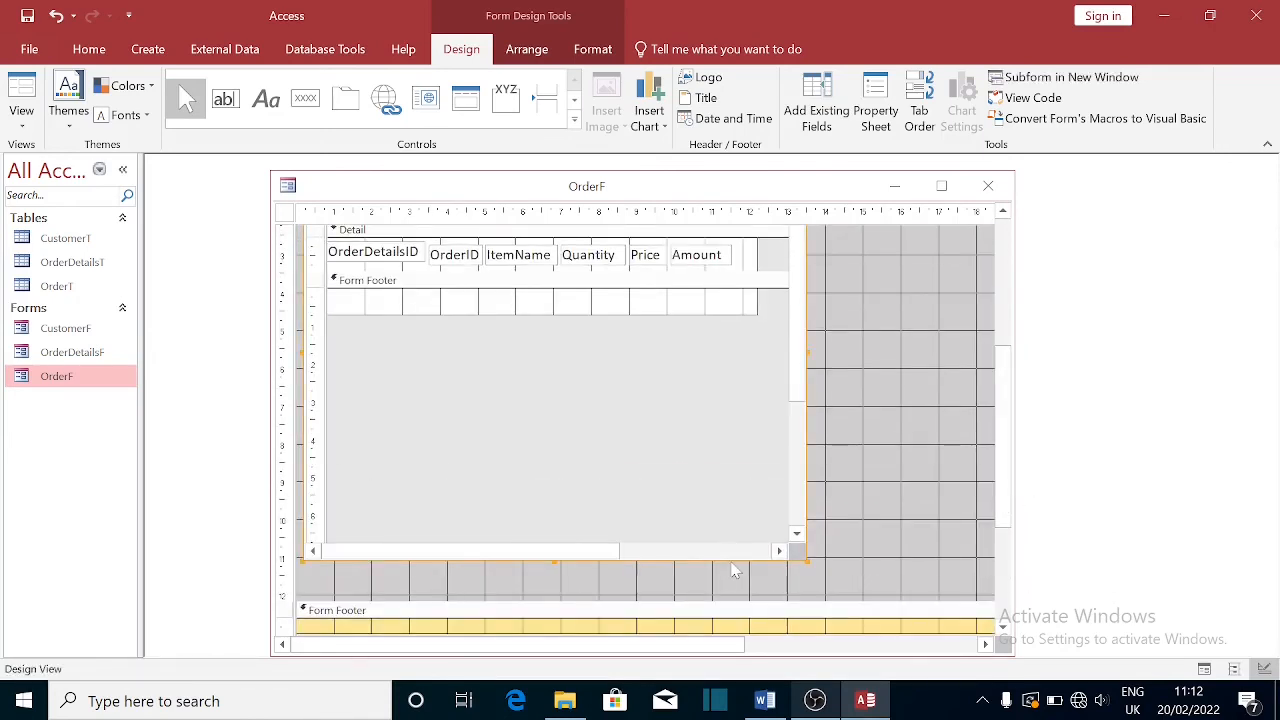
{"action": "left_click", "coordinate": [556, 563]}
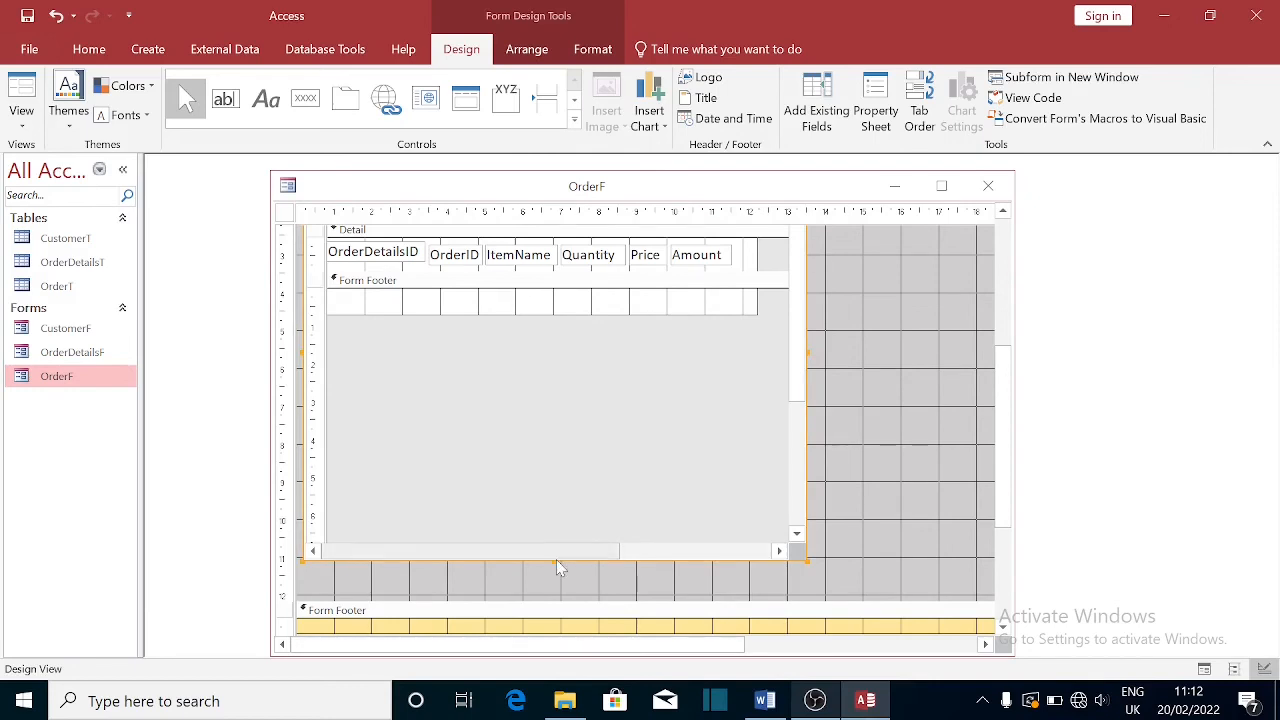
{"action": "left_click_drag", "start_coordinate": [556, 563], "coordinate": [557, 434]}
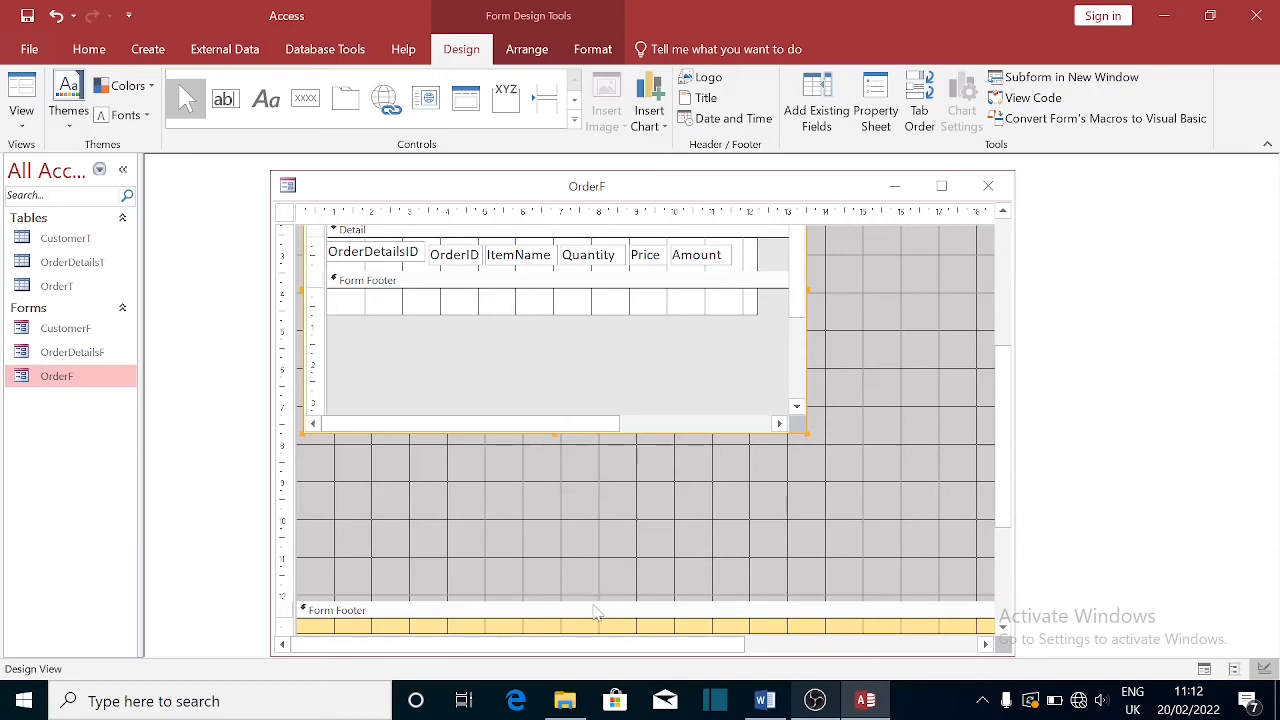
{"action": "left_click_drag", "start_coordinate": [591, 603], "coordinate": [582, 478]}
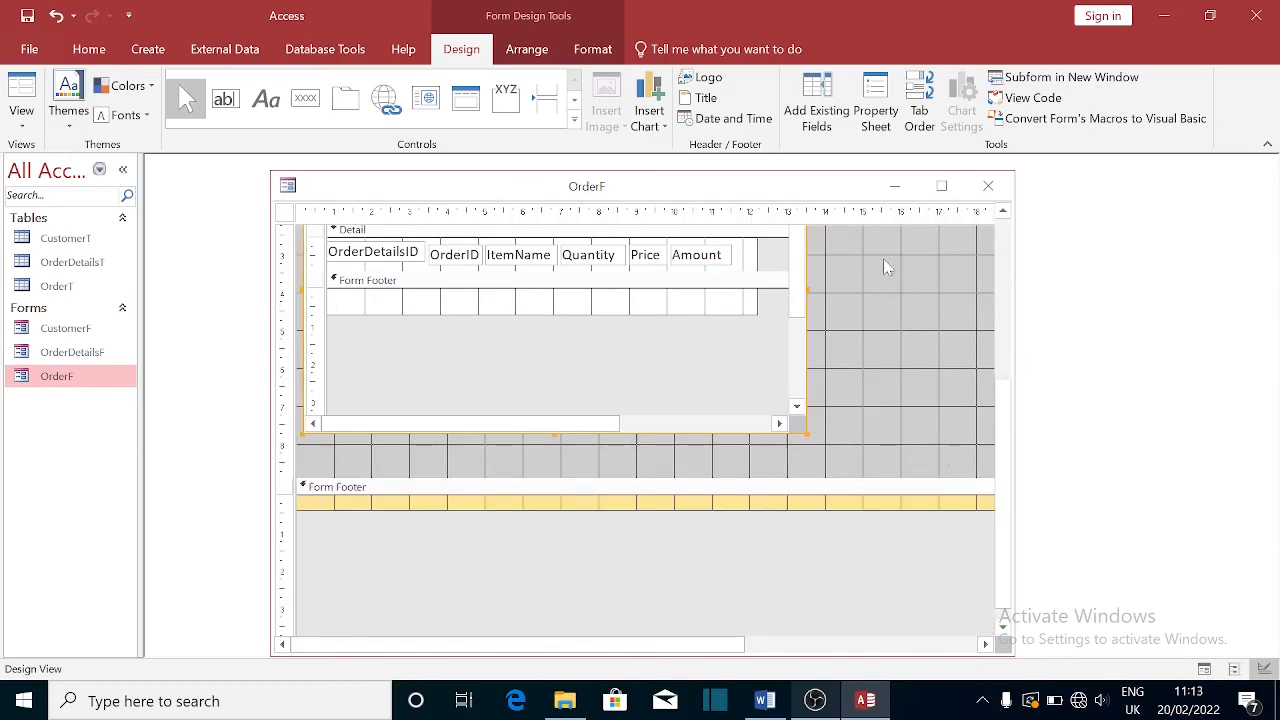
{"action": "left_click_drag", "start_coordinate": [1006, 409], "coordinate": [1006, 255]}
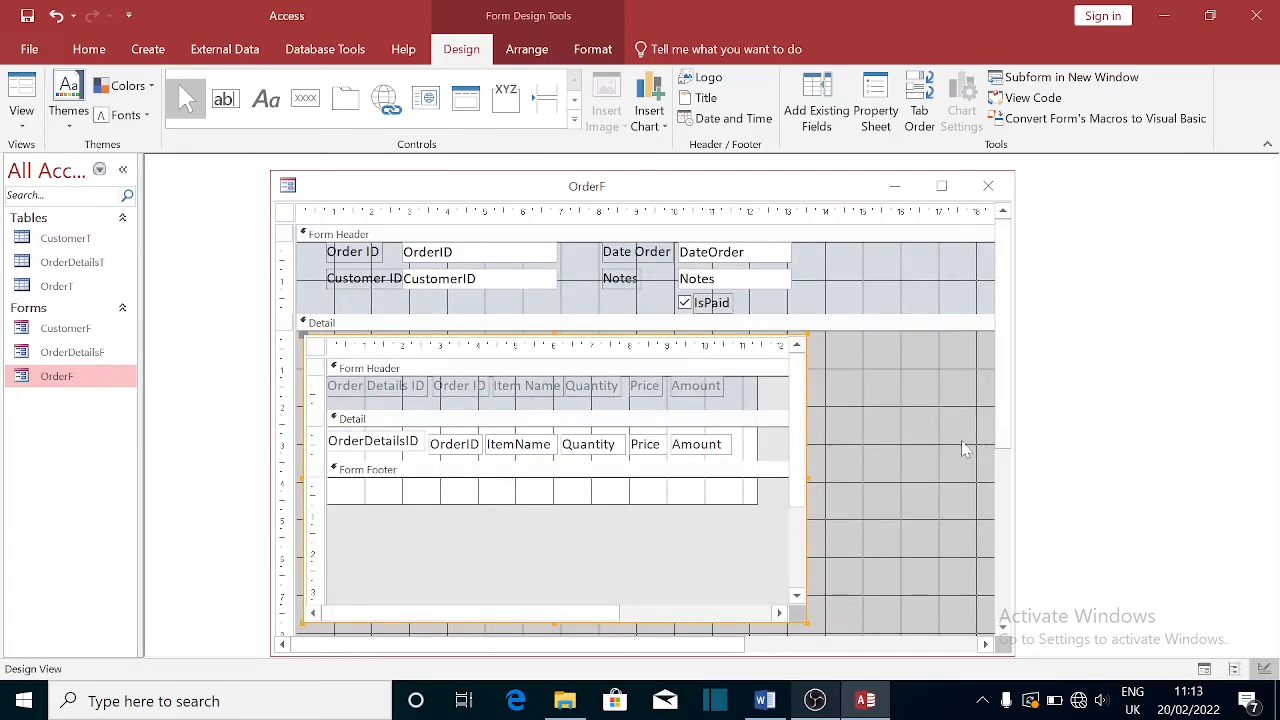
{"action": "left_click_drag", "start_coordinate": [1000, 451], "coordinate": [990, 545]}
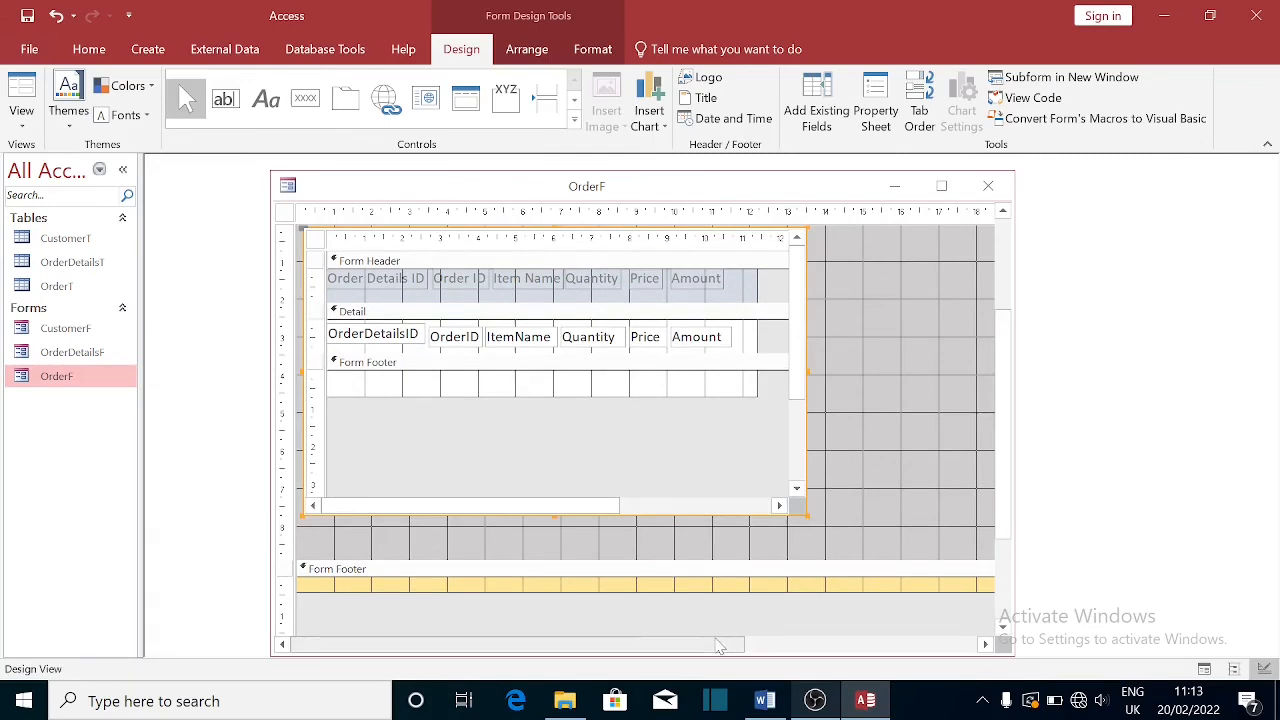
{"action": "left_click_drag", "start_coordinate": [718, 646], "coordinate": [816, 646]}
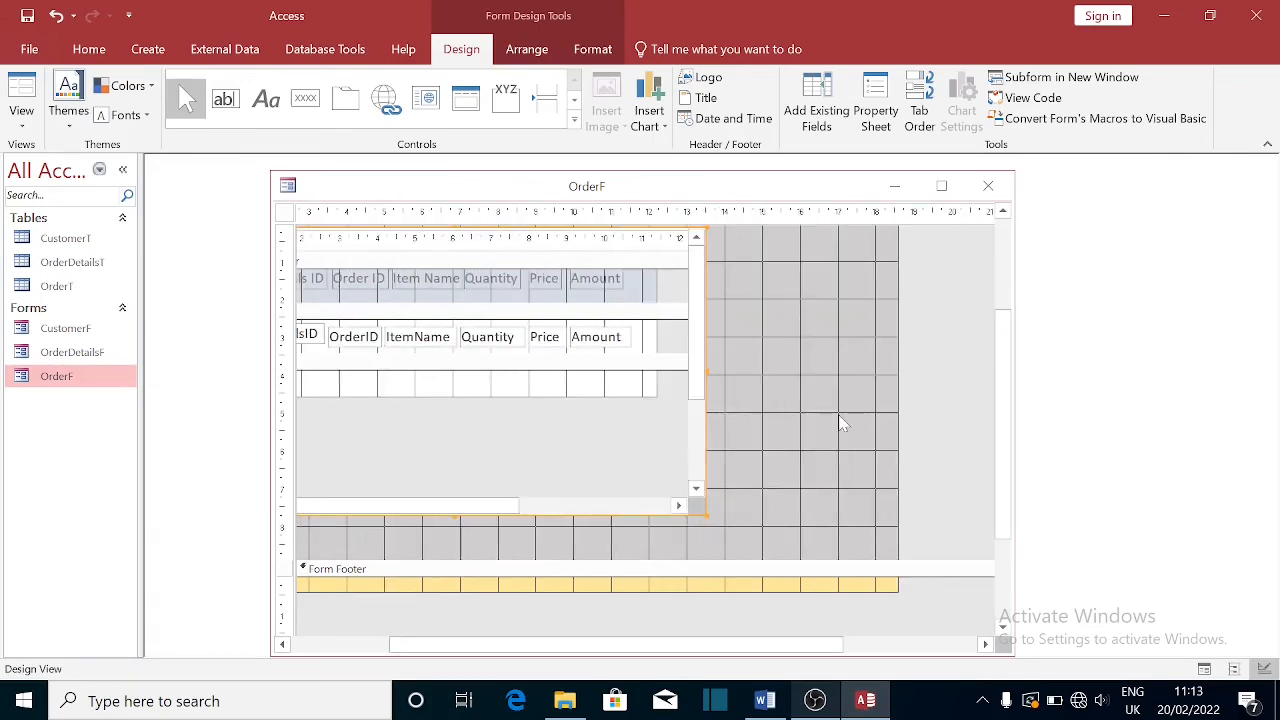
- Narrow the form's overall width and the OrderF design window
{"action": "left_click", "coordinate": [895, 409]}
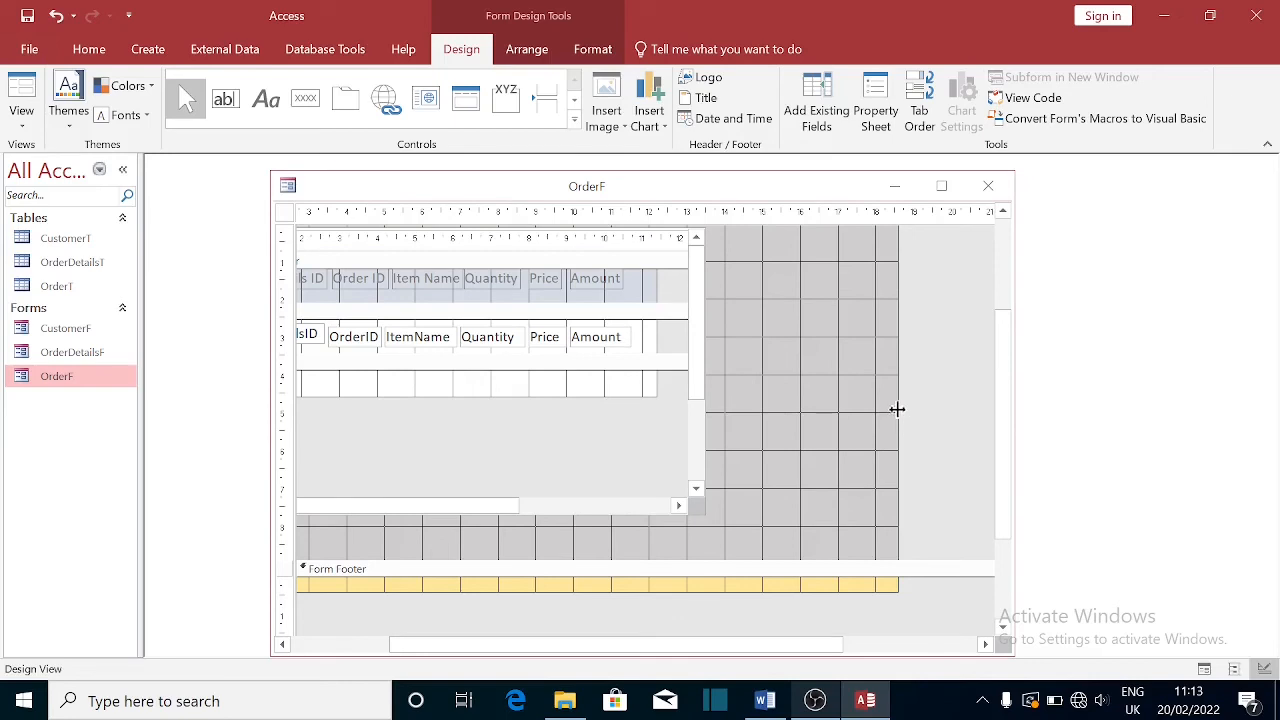
{"action": "left_click_drag", "start_coordinate": [897, 409], "coordinate": [733, 420]}
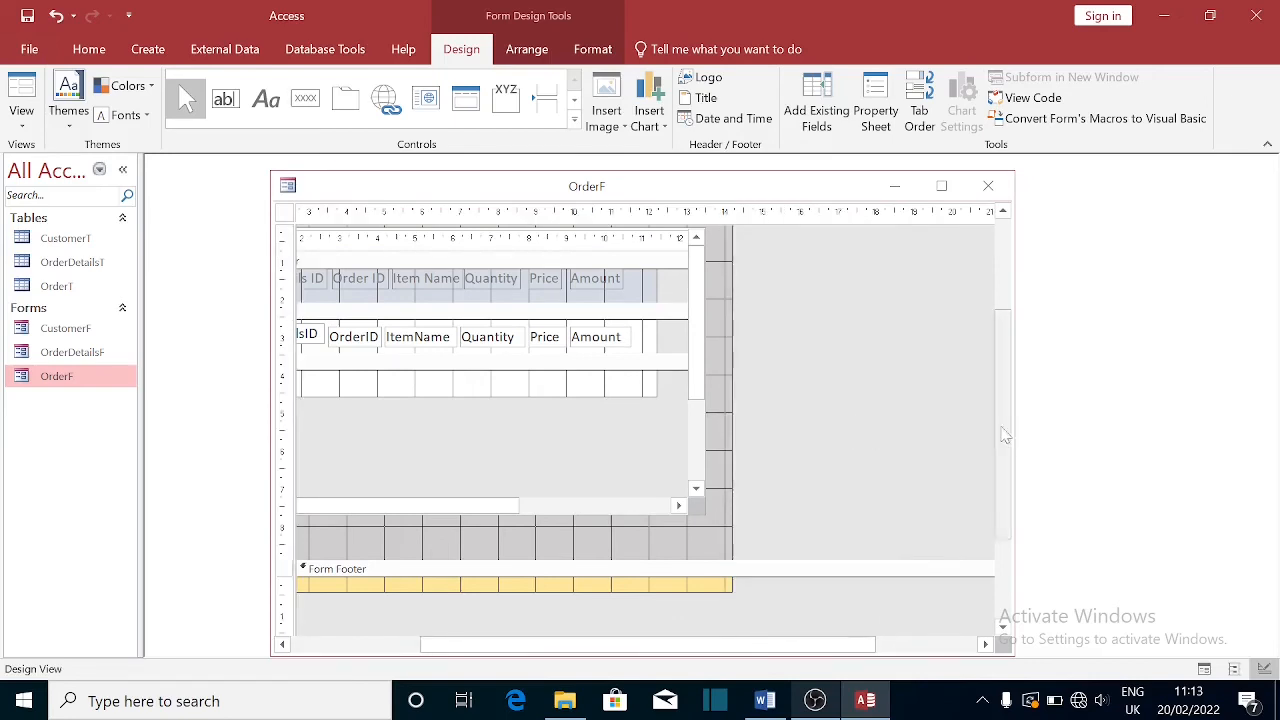
{"action": "scroll", "coordinate": [1003, 470], "scroll_direction": "up", "scroll_amount": 3}
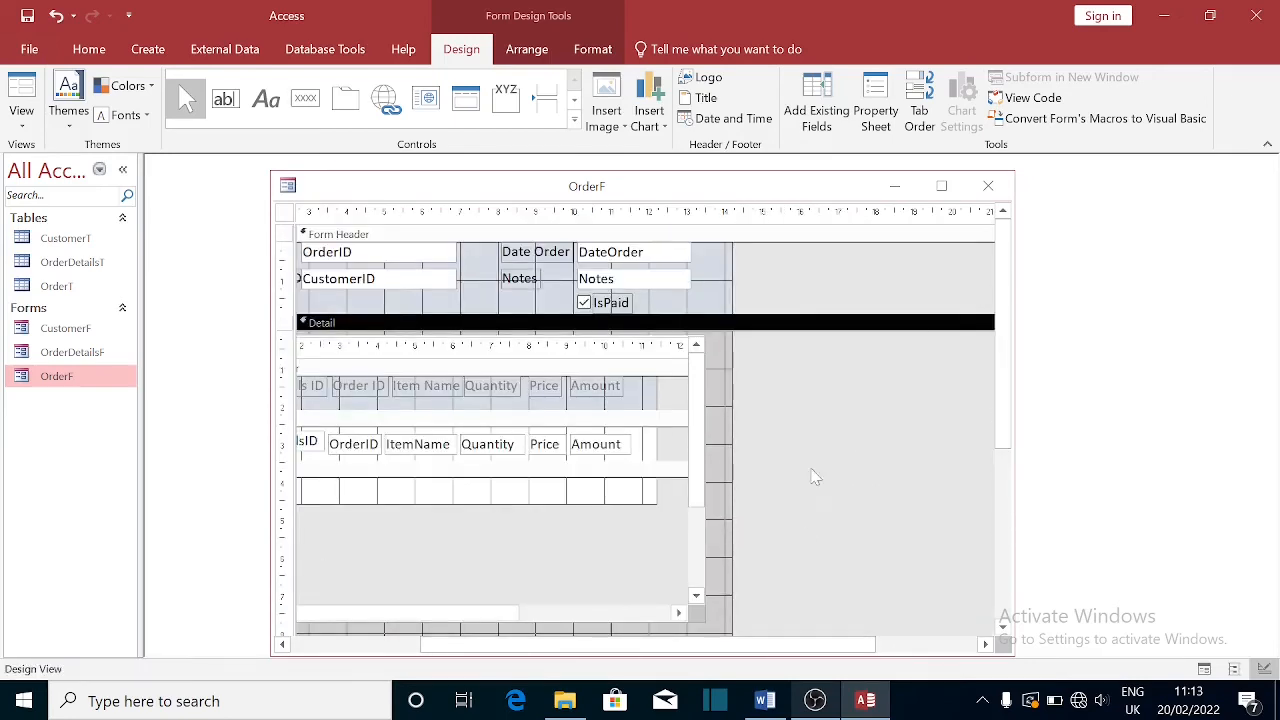
{"action": "left_click_drag", "start_coordinate": [841, 645], "coordinate": [460, 665]}
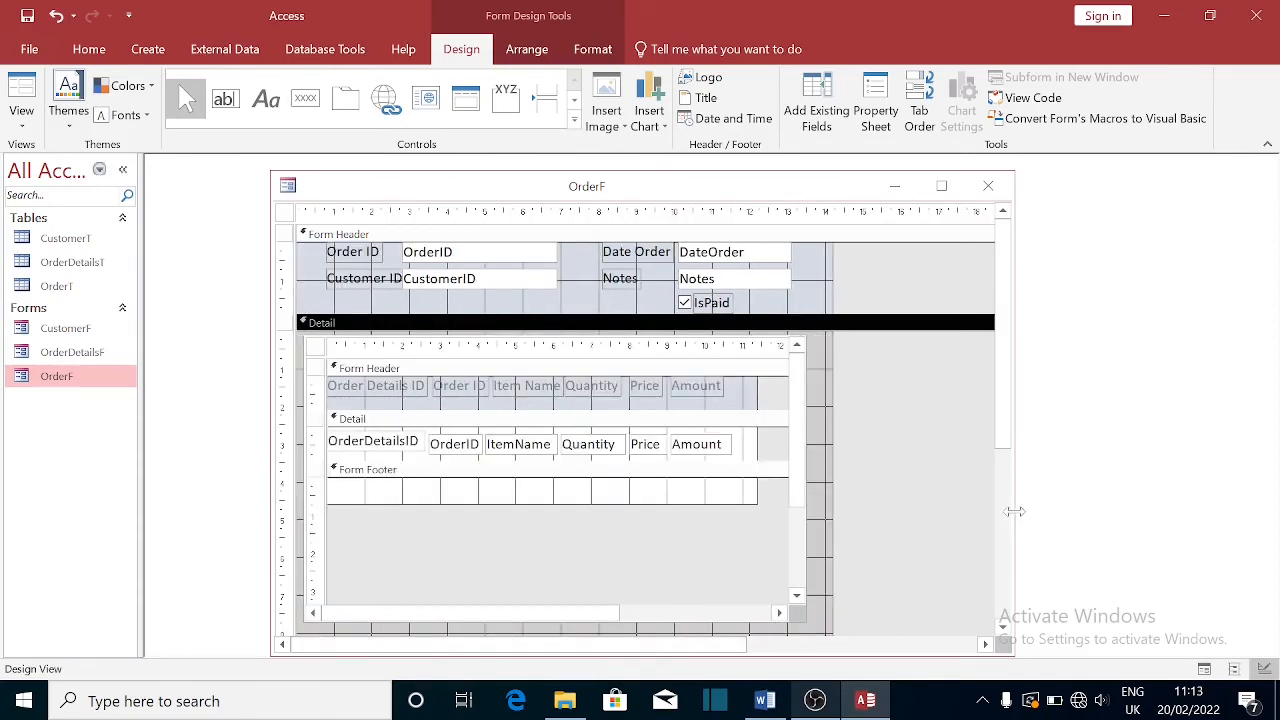
{"action": "left_click_drag", "start_coordinate": [1013, 514], "coordinate": [836, 512]}
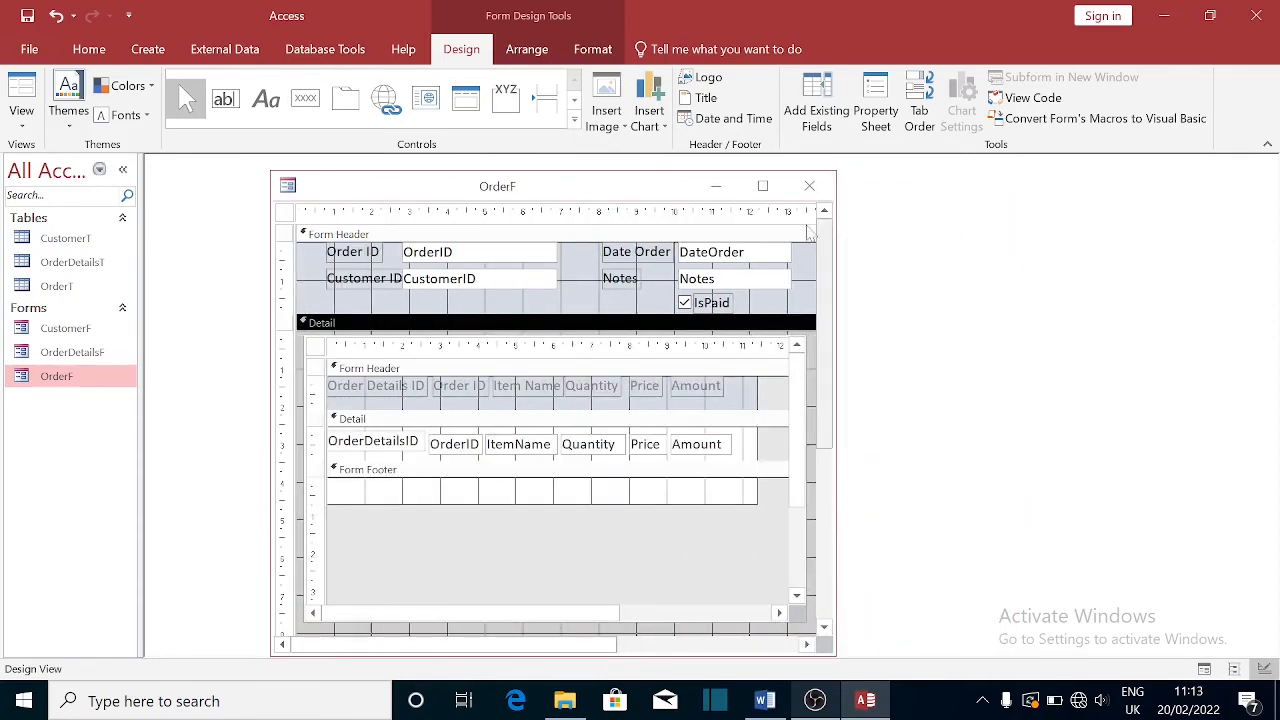
- Nudge the Notes and CustomerID boxes up and move the IsPaid checkbox left
{"action": "left_click", "coordinate": [739, 284]}
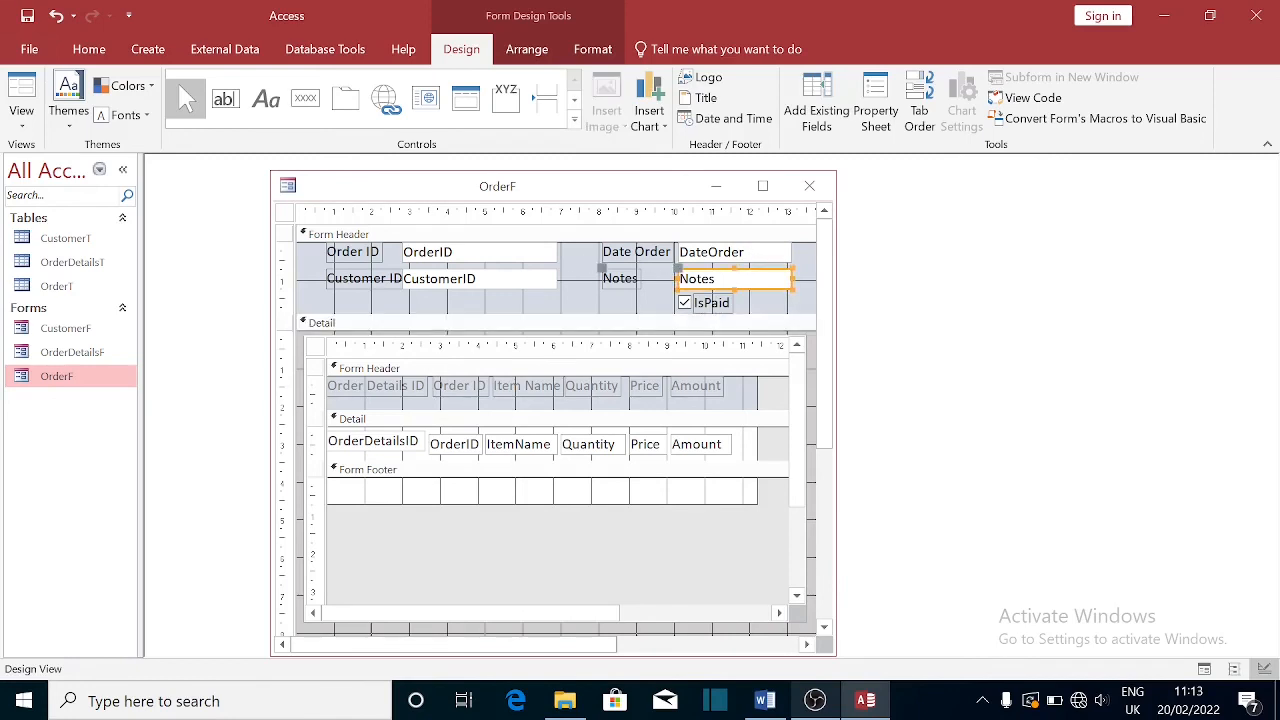
{"action": "key", "text": "Up"}
{"action": "key", "text": "Up"}
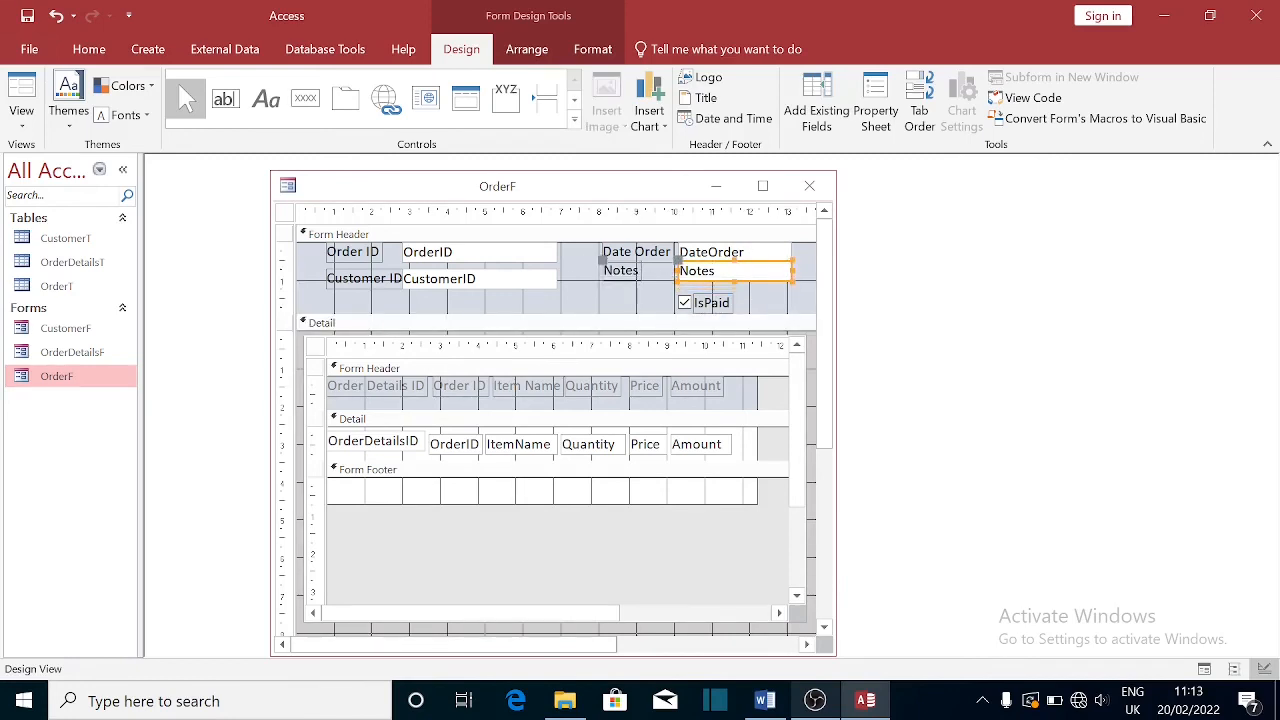
{"action": "left_click", "coordinate": [508, 283]}
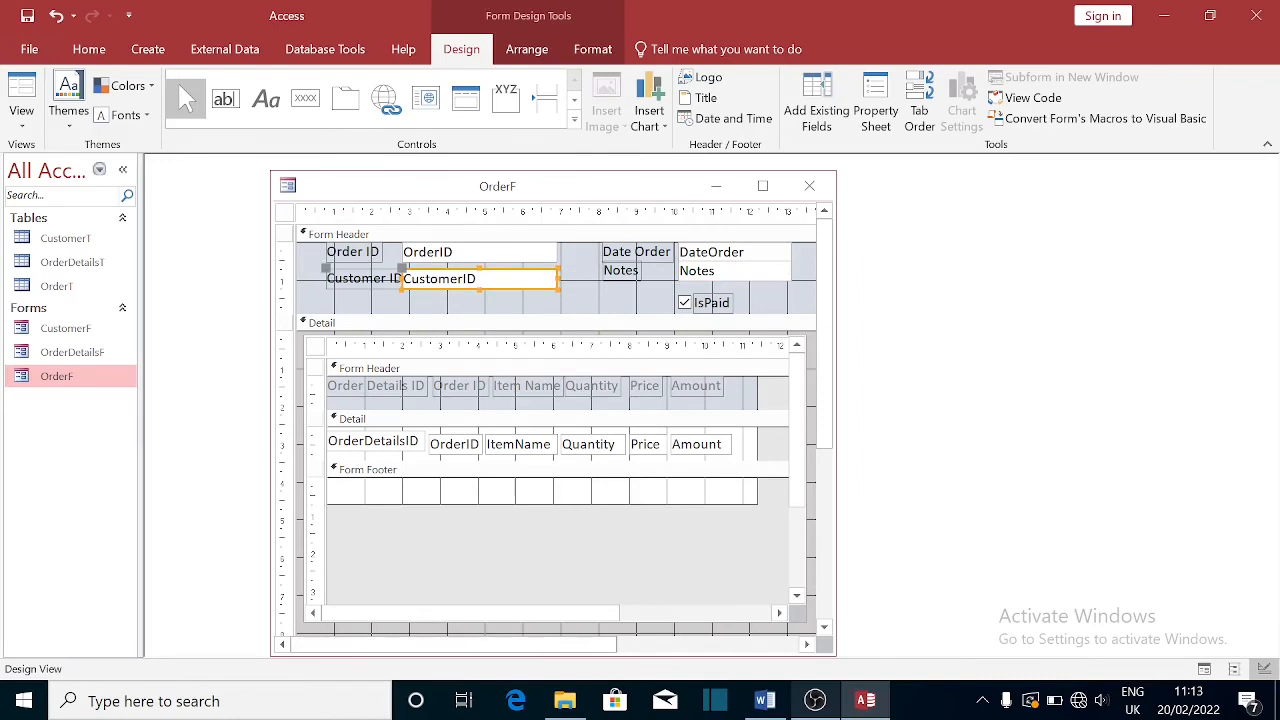
{"action": "key", "text": "Up"}
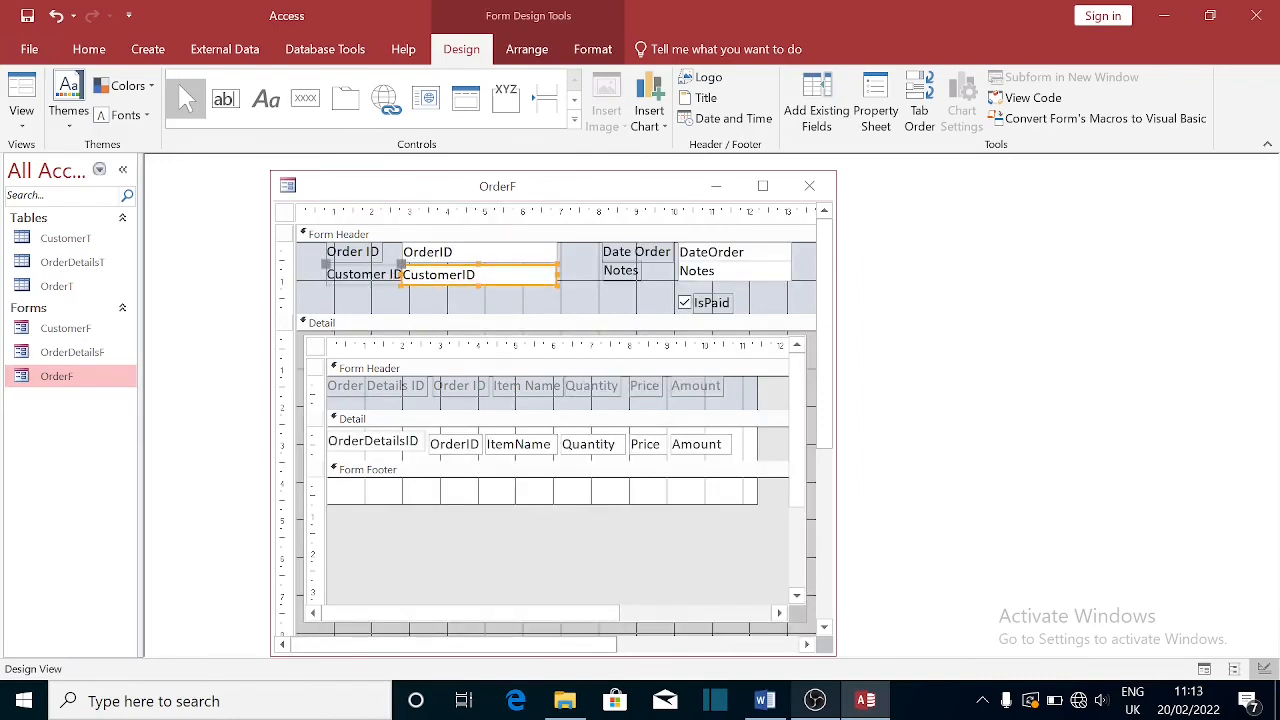
{"action": "key", "text": "Up"}
{"action": "left_click", "coordinate": [705, 302]}
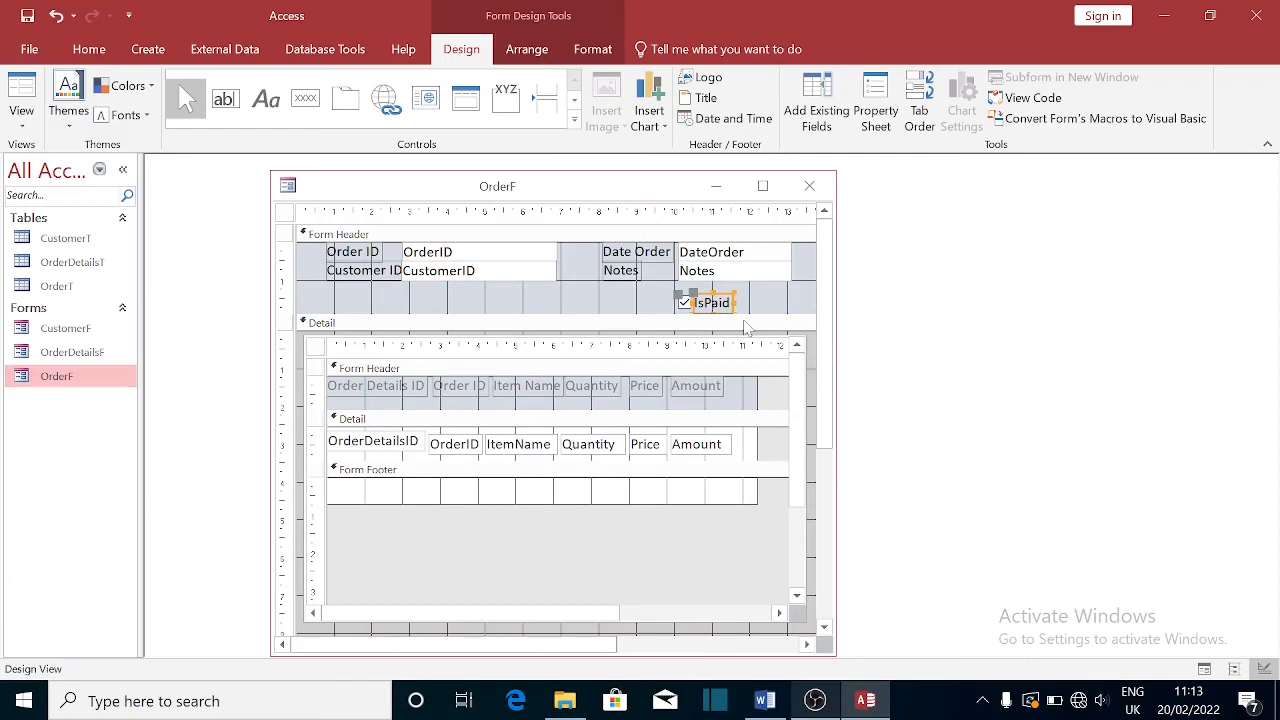
{"action": "key", "text": "Left"}
{"action": "key", "text": "Left"}
{"action": "key", "text": "Left"}
{"action": "key", "text": "Left"}
{"action": "key", "text": "Left"}
{"action": "key", "text": "Left"}
{"action": "key", "text": "Left"}
{"action": "key", "text": "Left"}
{"action": "key", "text": "Left"}
{"action": "key", "text": "Left"}
{"action": "key", "text": "Left"}
{"action": "key", "text": "Left"}
{"action": "key", "text": "Left"}
{"action": "key", "text": "Left"}
{"action": "key", "text": "Left"}
{"action": "key", "text": "Left"}
{"action": "key", "text": "Left"}
{"action": "key", "text": "Left"}
{"action": "key", "text": "Left"}
{"action": "key", "text": "Left"}
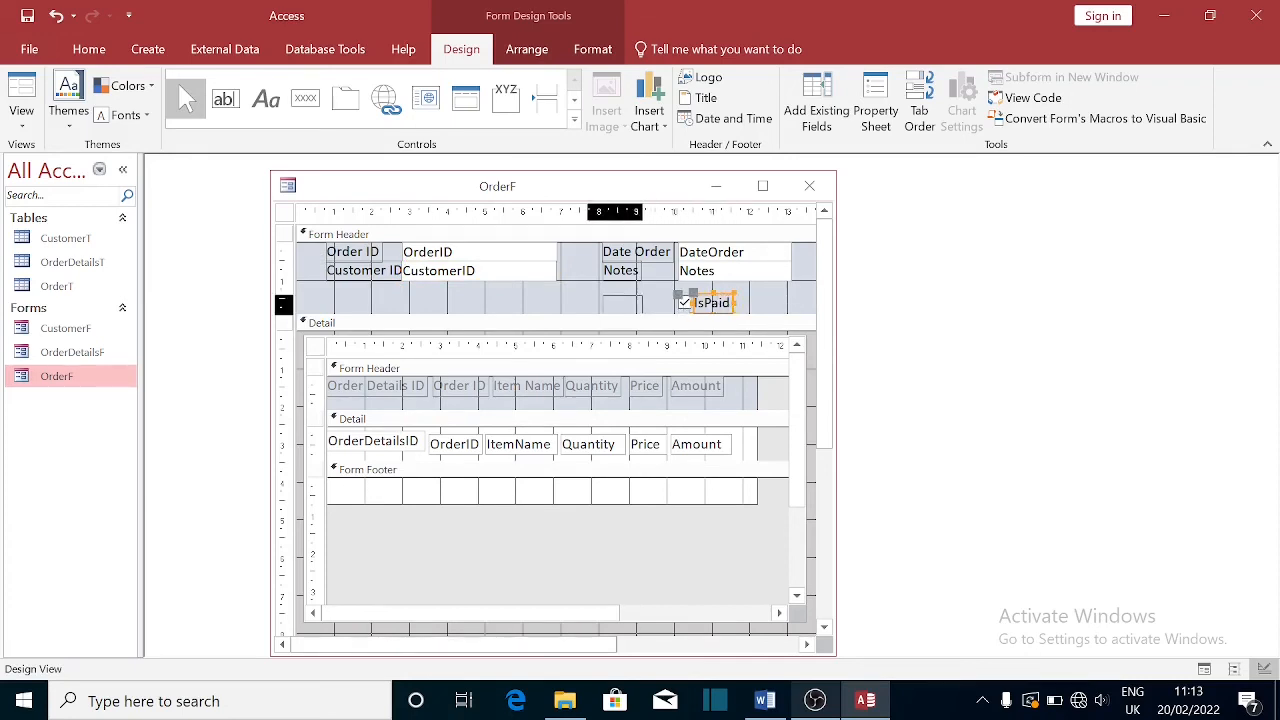
- Make the Notes box taller, then save and close OrderF
{"action": "left_click", "coordinate": [733, 279]}
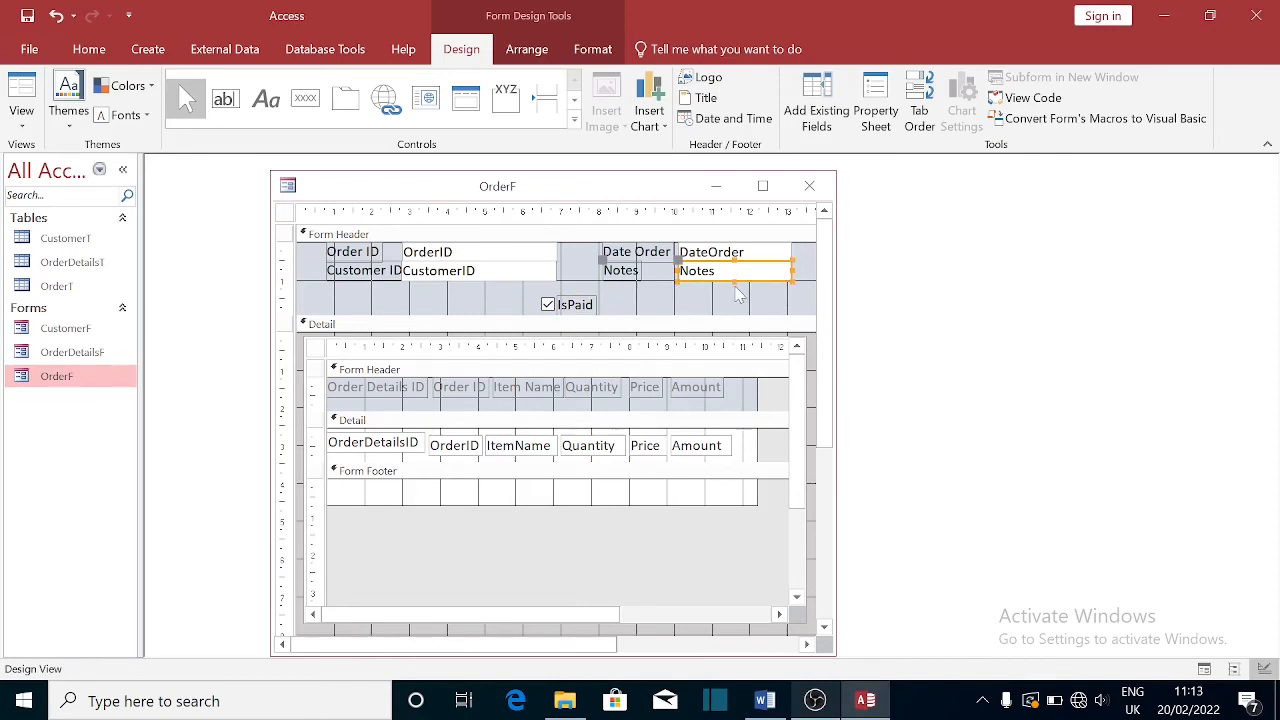
{"action": "left_click_drag", "start_coordinate": [732, 280], "coordinate": [727, 313]}
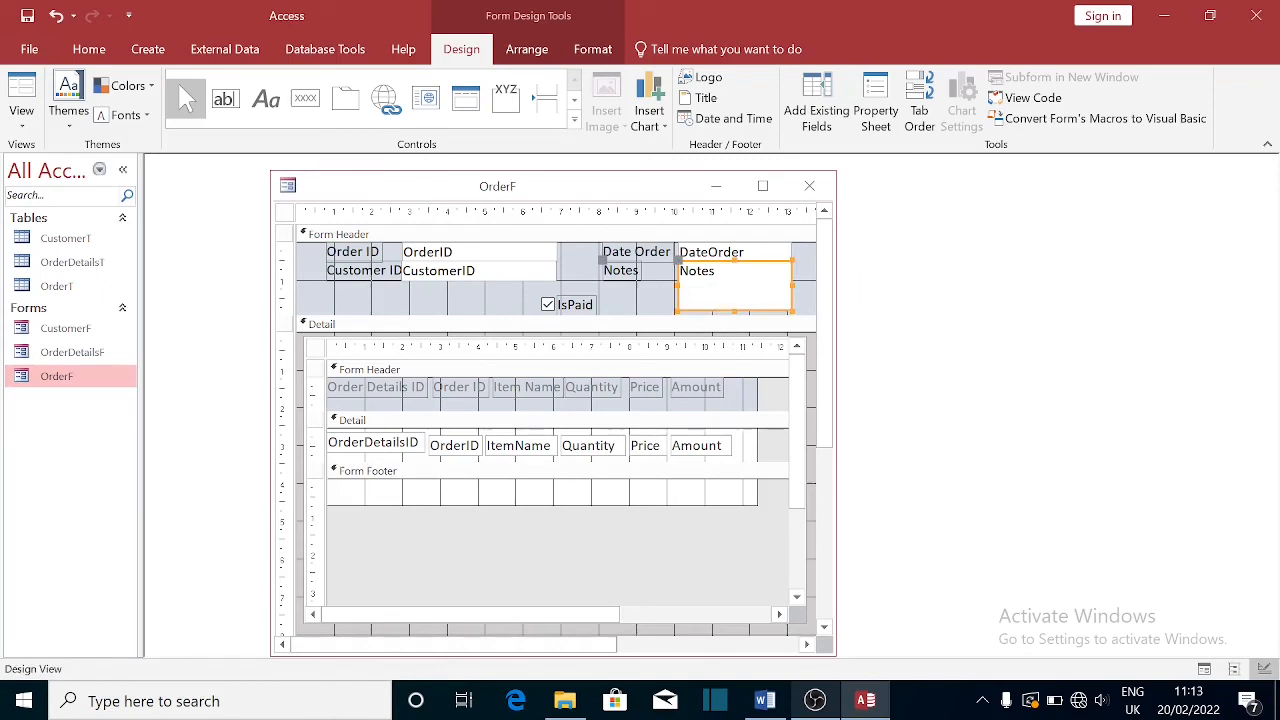
{"action": "left_click", "coordinate": [809, 186]}
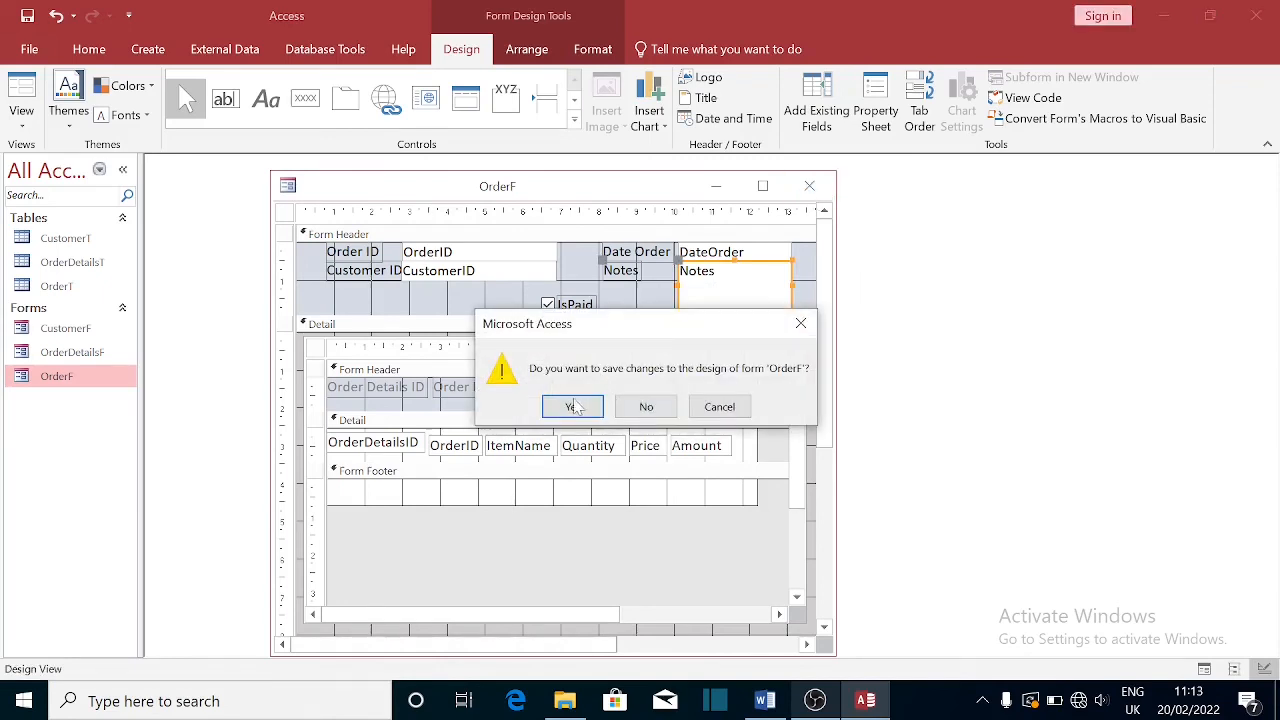
{"action": "left_click", "coordinate": [573, 407]}
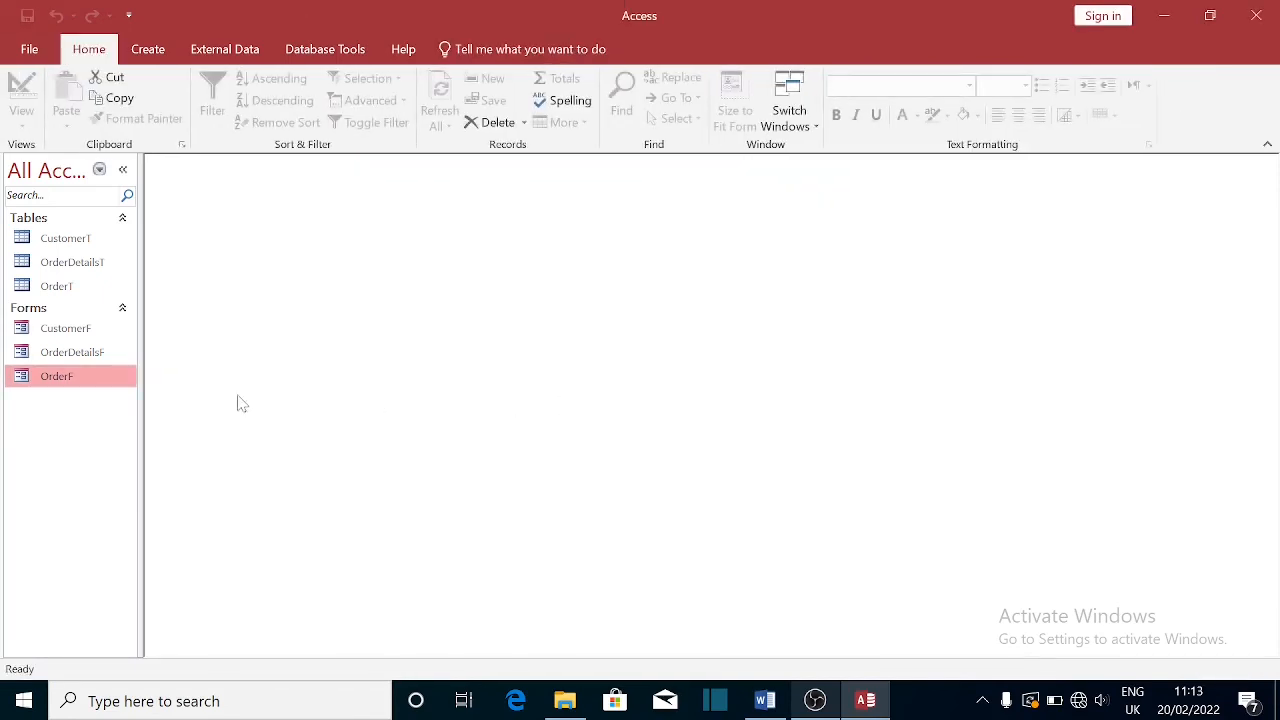
{"action": "double_click", "coordinate": [55, 380]}
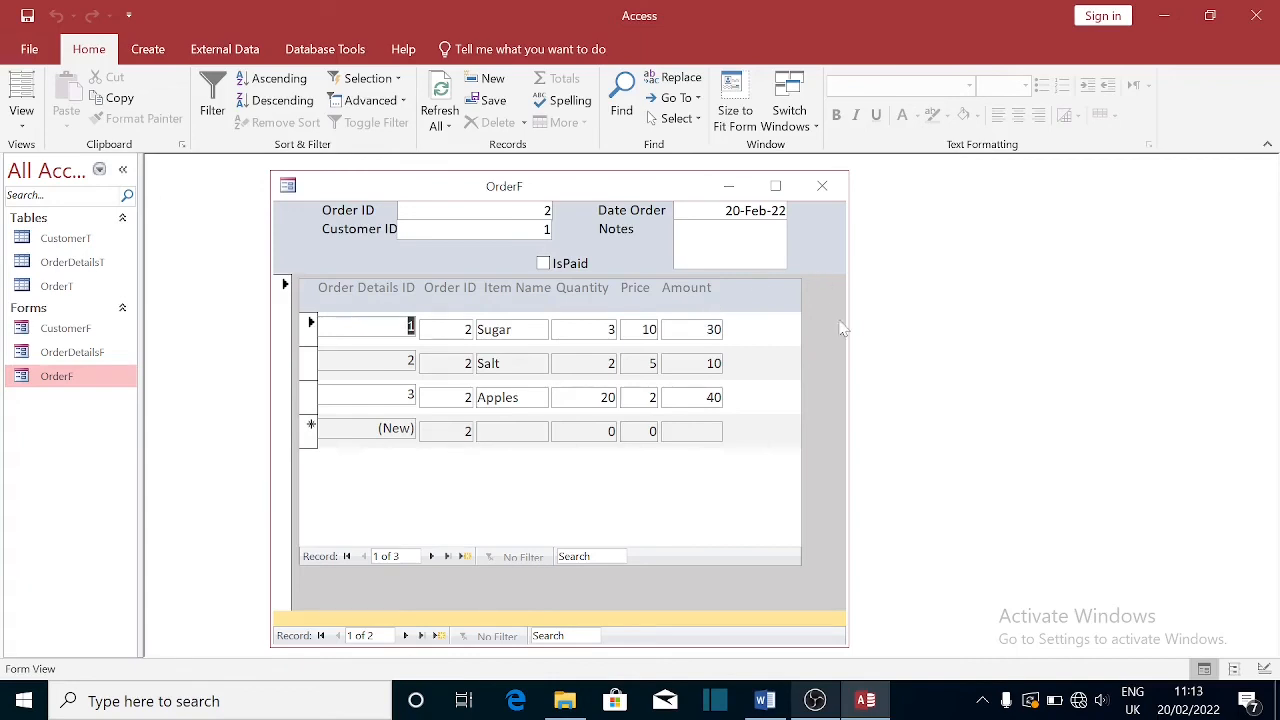
{"action": "left_click", "coordinate": [406, 637]}
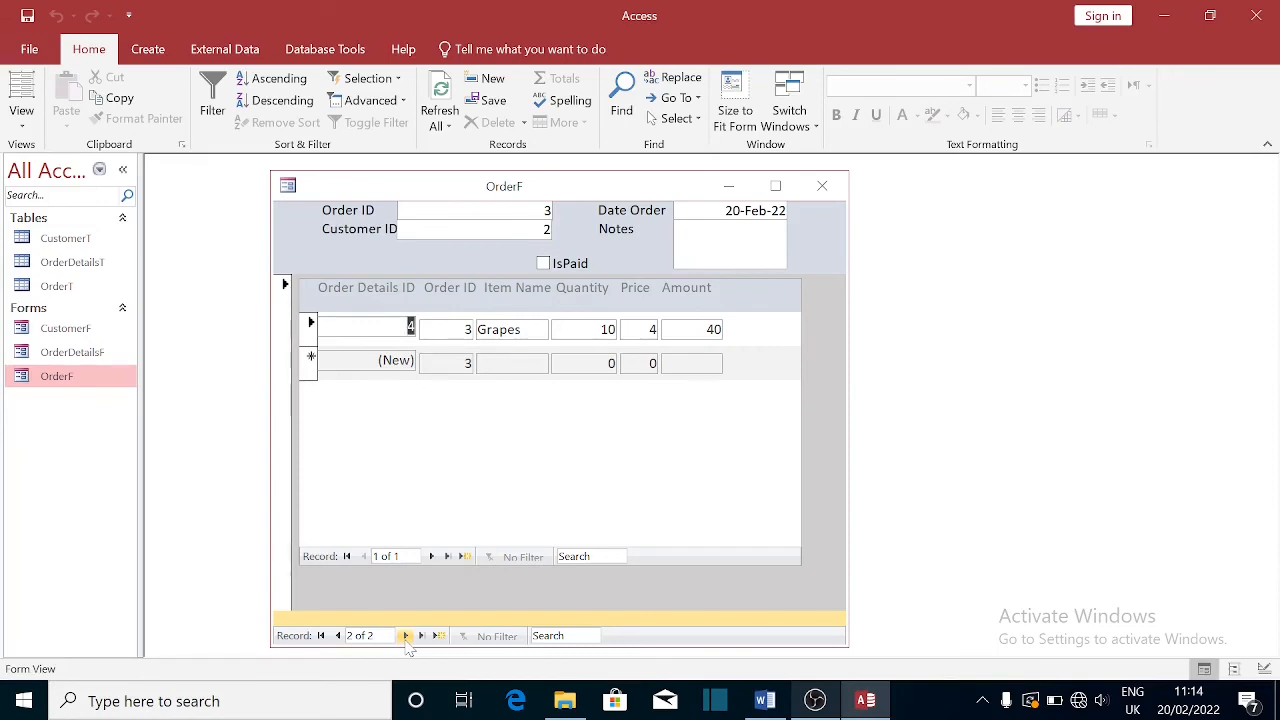
{"action": "left_click", "coordinate": [339, 637]}
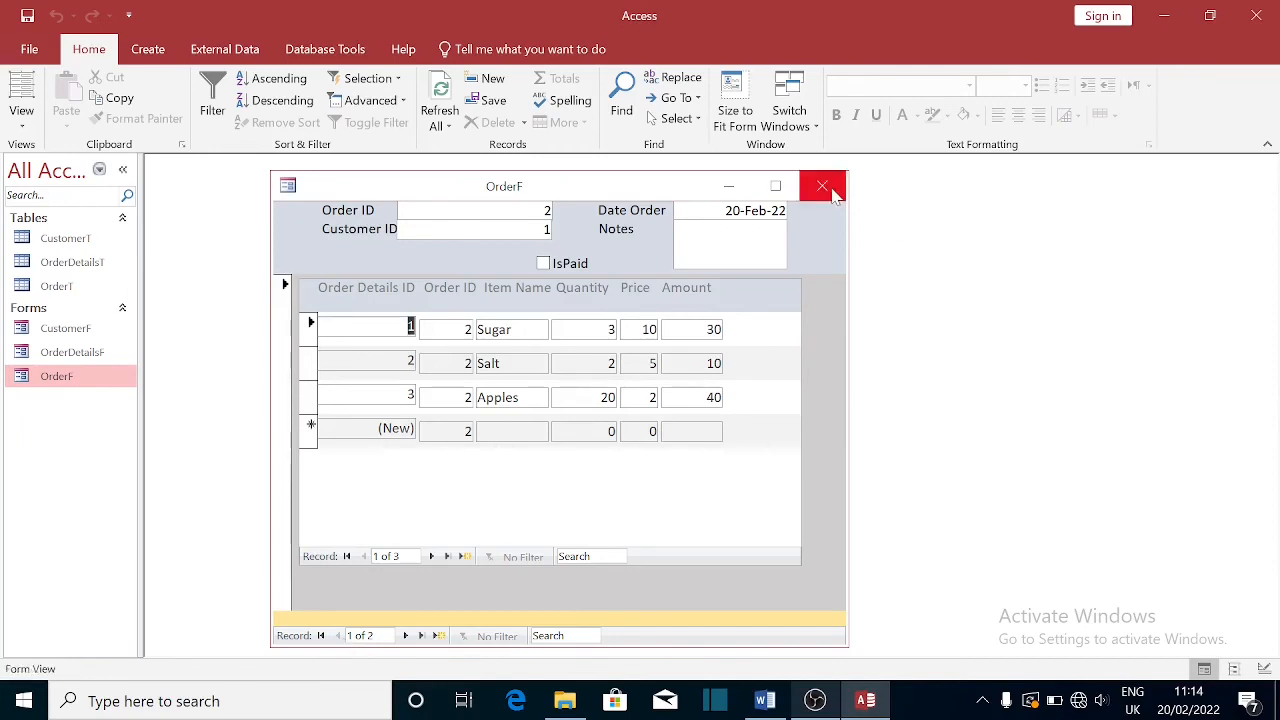
{"action": "left_click", "coordinate": [822, 186]}
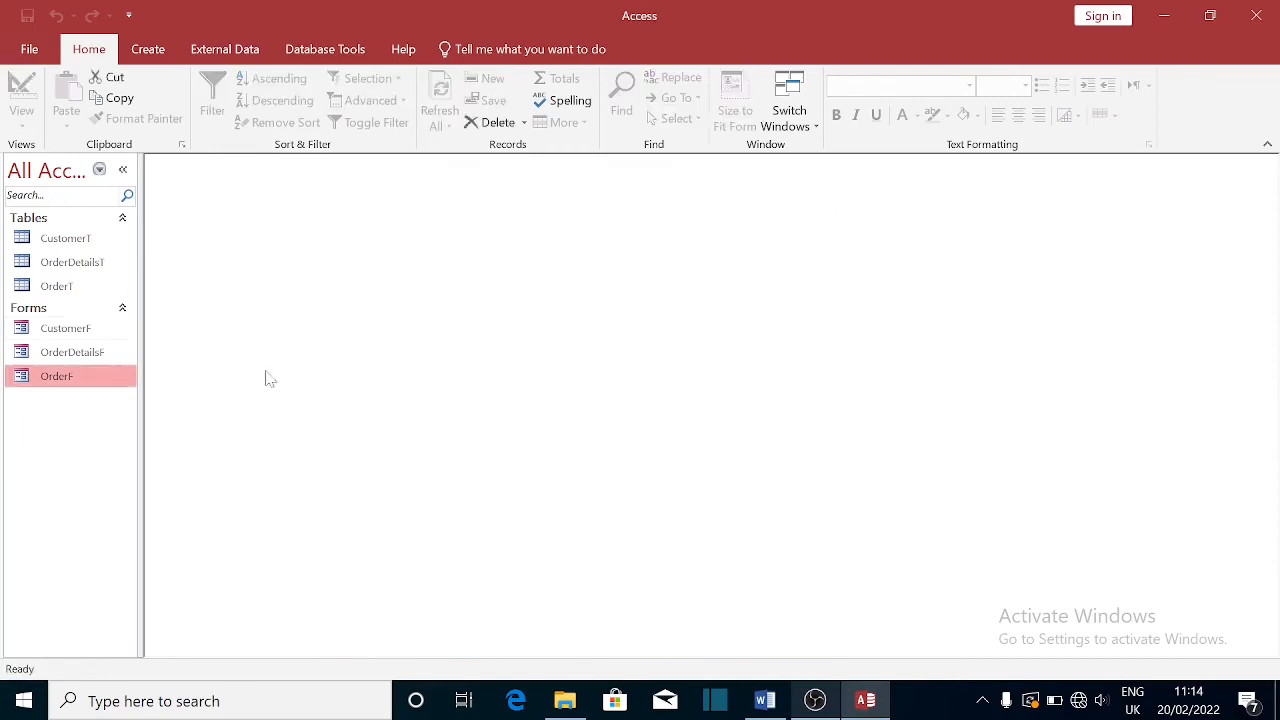
{"action": "double_click", "coordinate": [72, 332]}
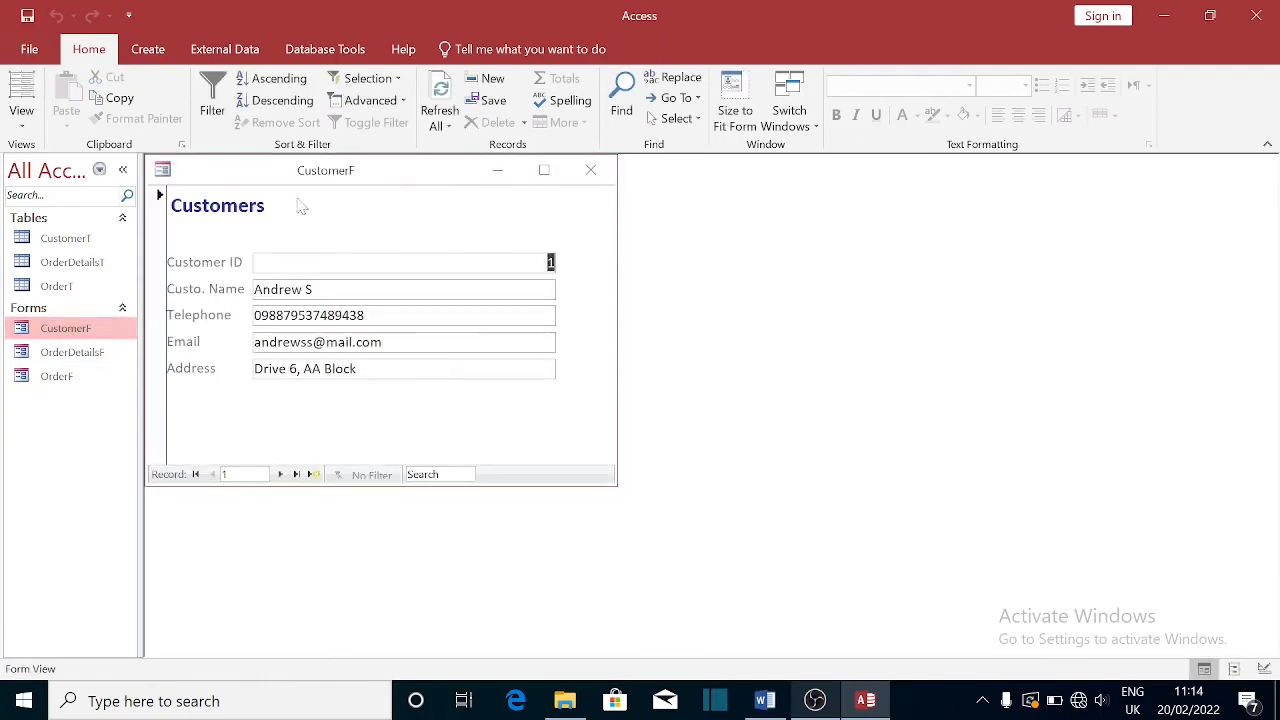
- Put CustomerF in Design View and place a new command button below the Address field
{"action": "left_click_drag", "start_coordinate": [355, 178], "coordinate": [583, 243]}
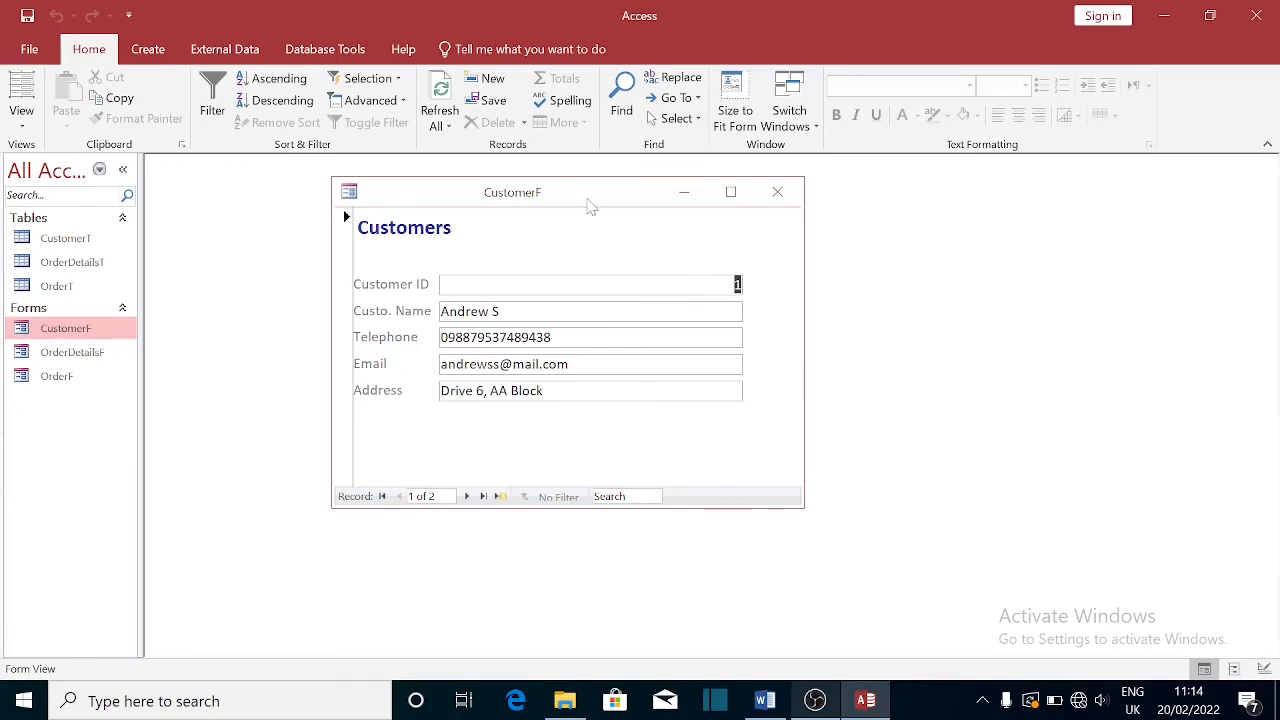
{"action": "right_click", "coordinate": [590, 206]}
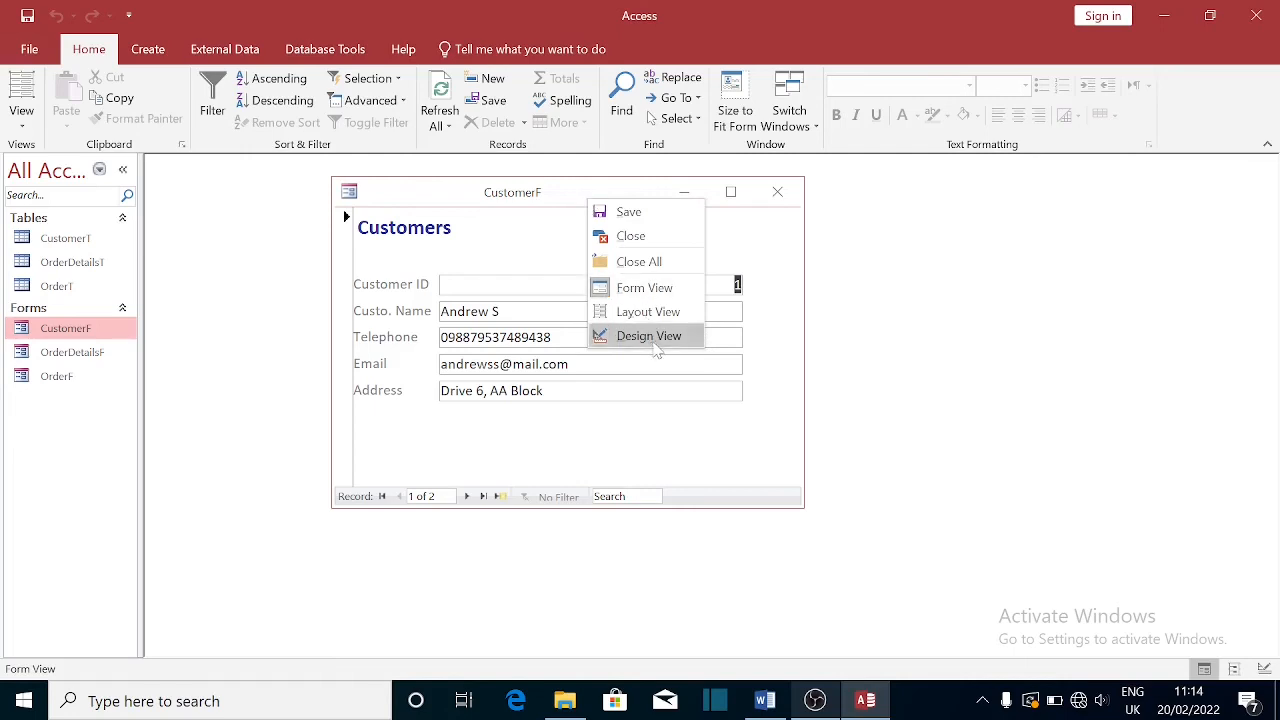
{"action": "left_click", "coordinate": [650, 336]}
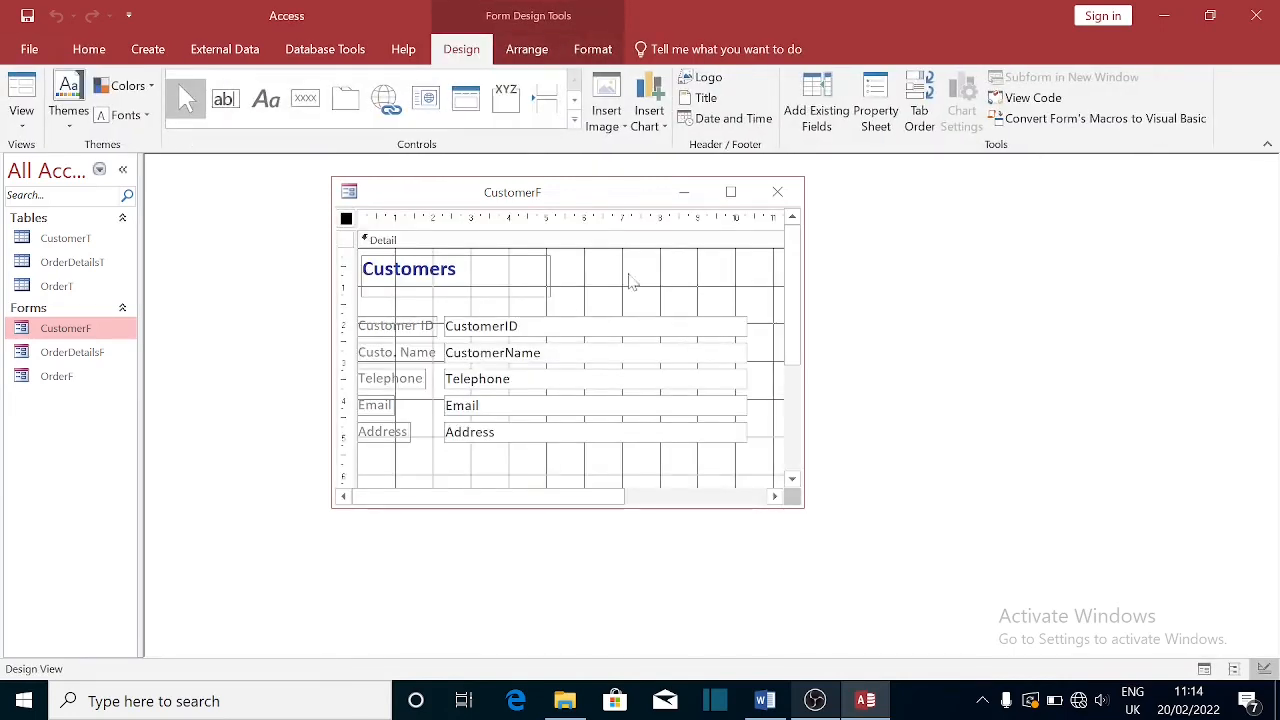
{"action": "left_click", "coordinate": [305, 108]}
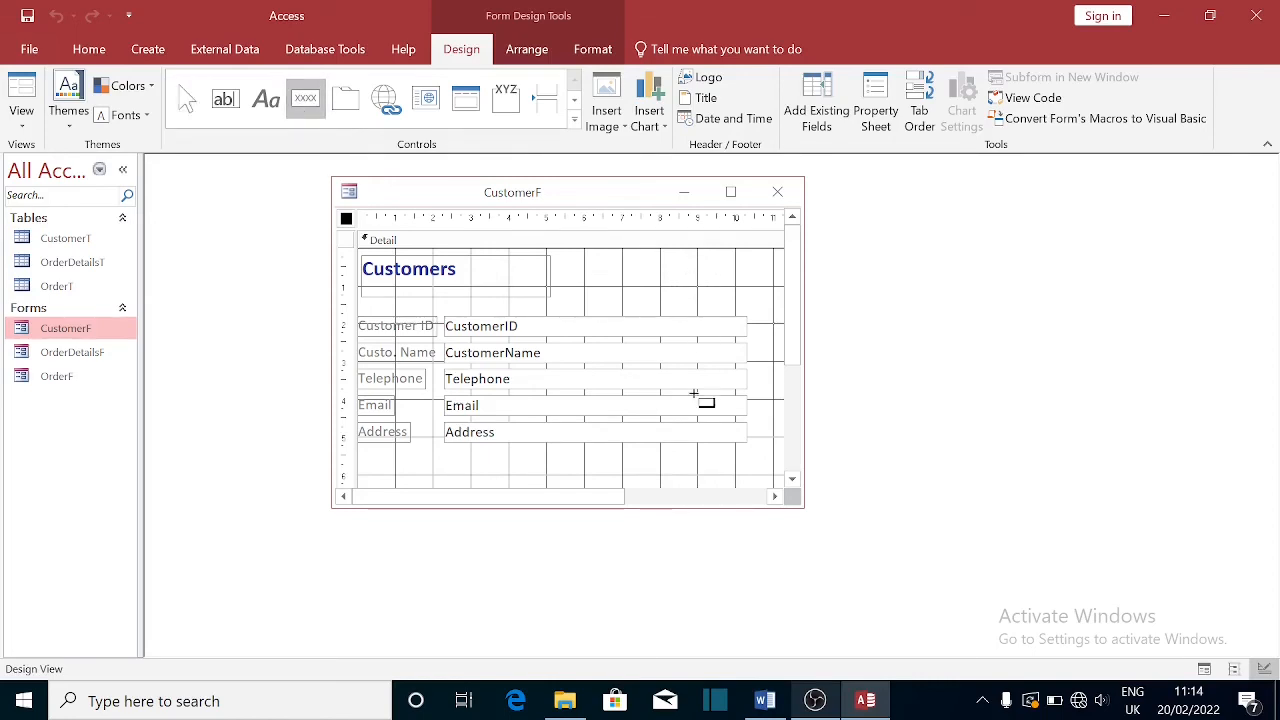
{"action": "left_click", "coordinate": [639, 458]}
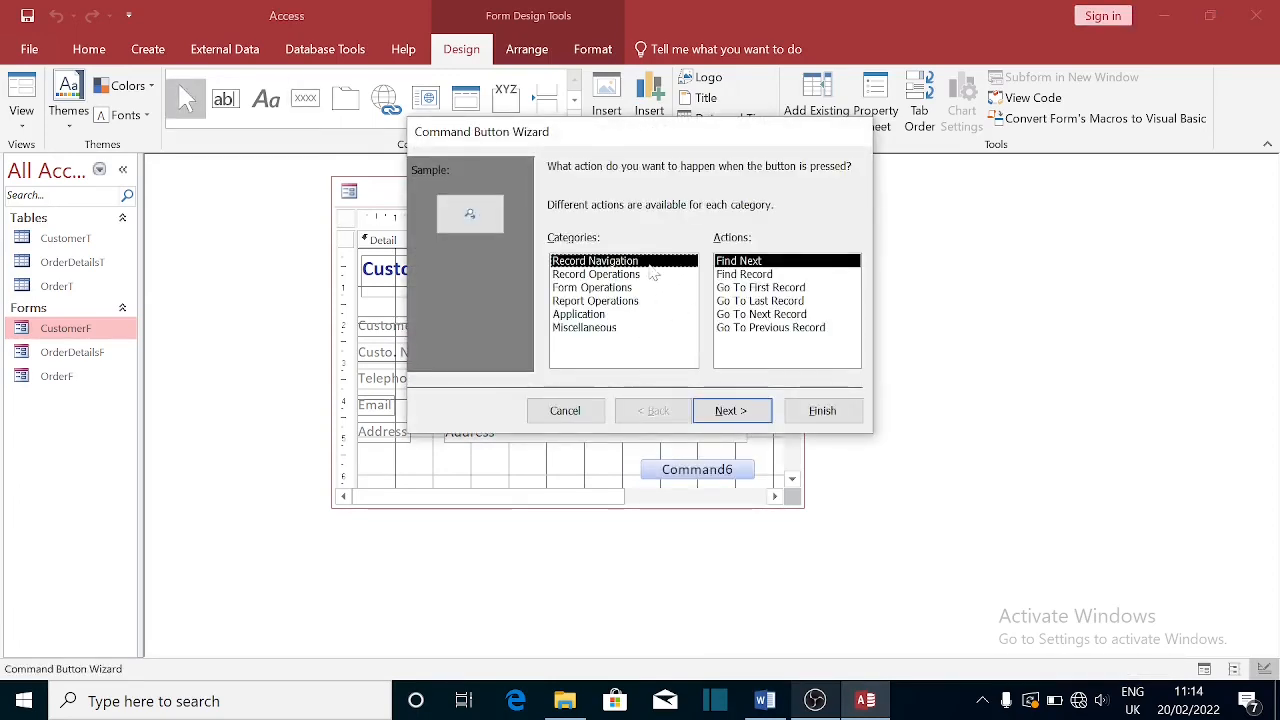
- Make the button open OrderF showing only records matching specific data
{"action": "left_click", "coordinate": [597, 288]}
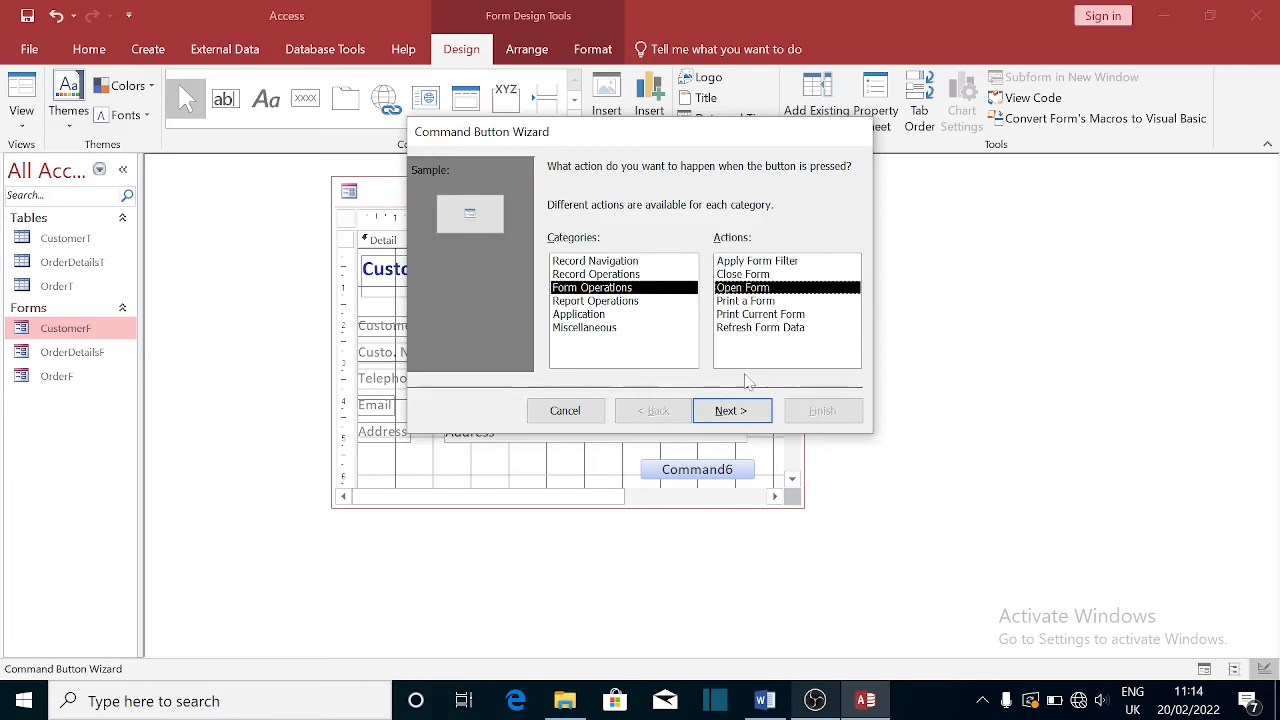
{"action": "left_click", "coordinate": [742, 413]}
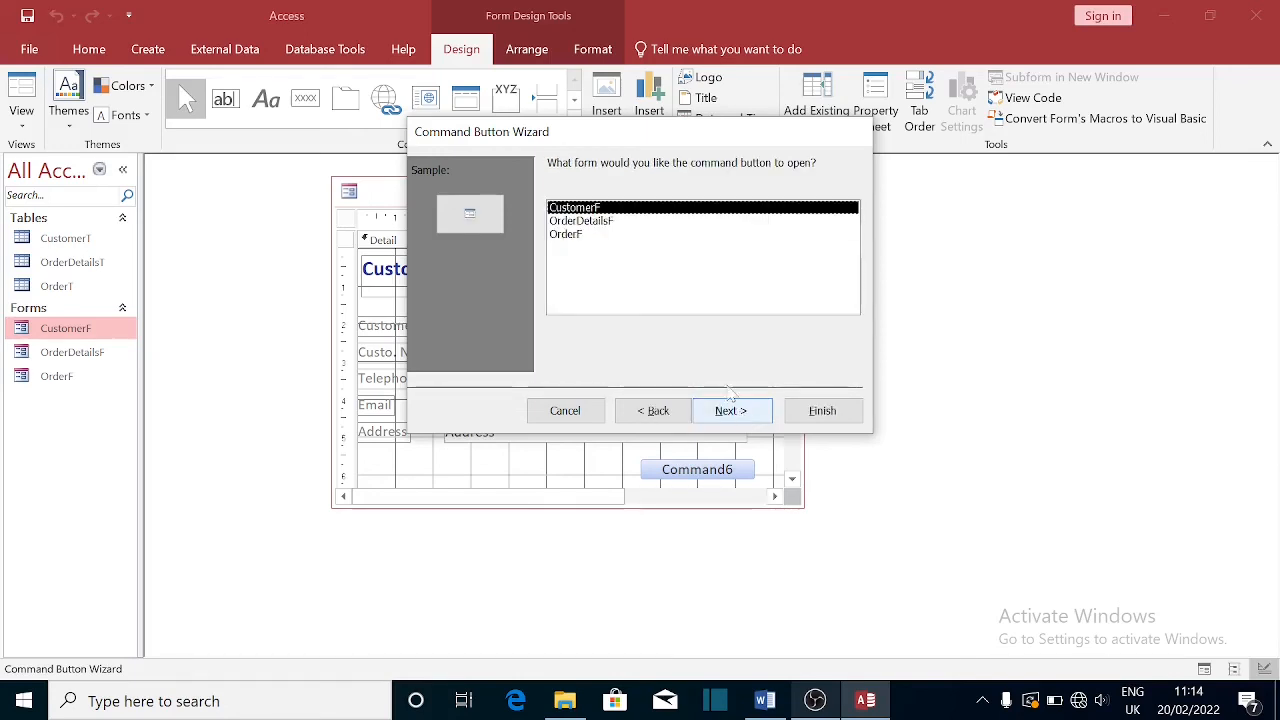
{"action": "left_click", "coordinate": [566, 236]}
{"action": "left_click", "coordinate": [736, 412]}
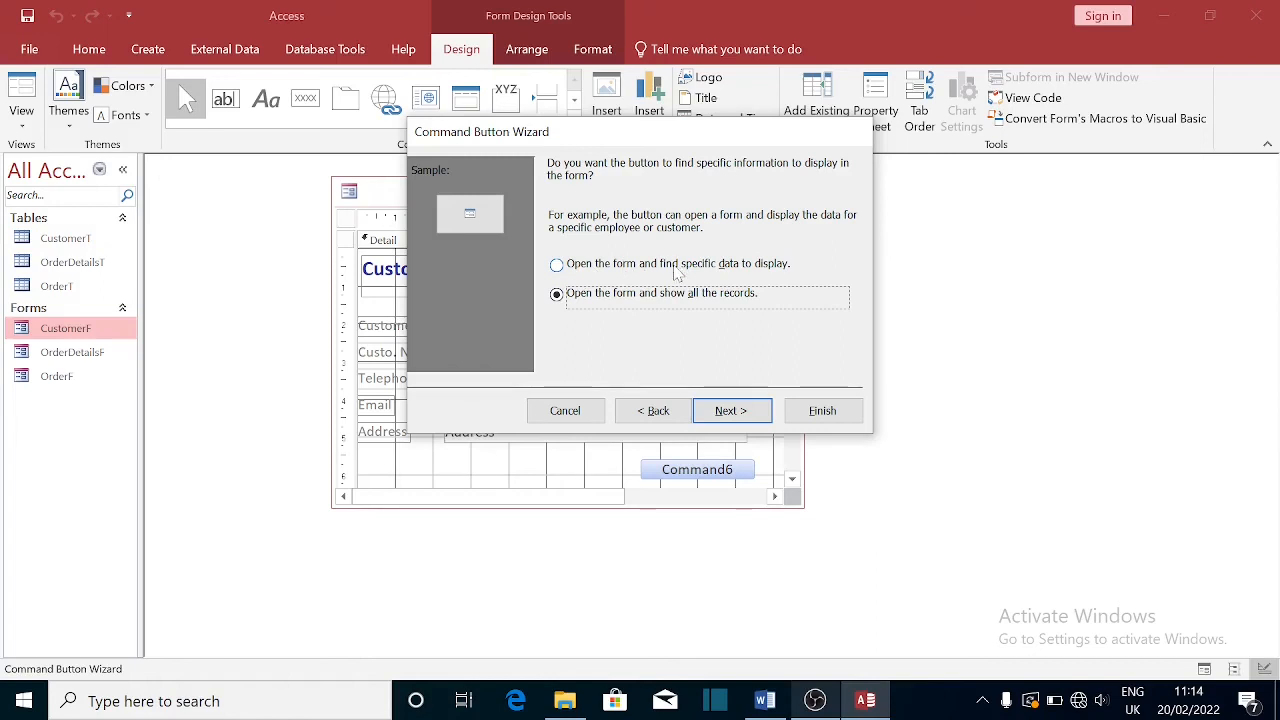
{"action": "left_click", "coordinate": [588, 266]}
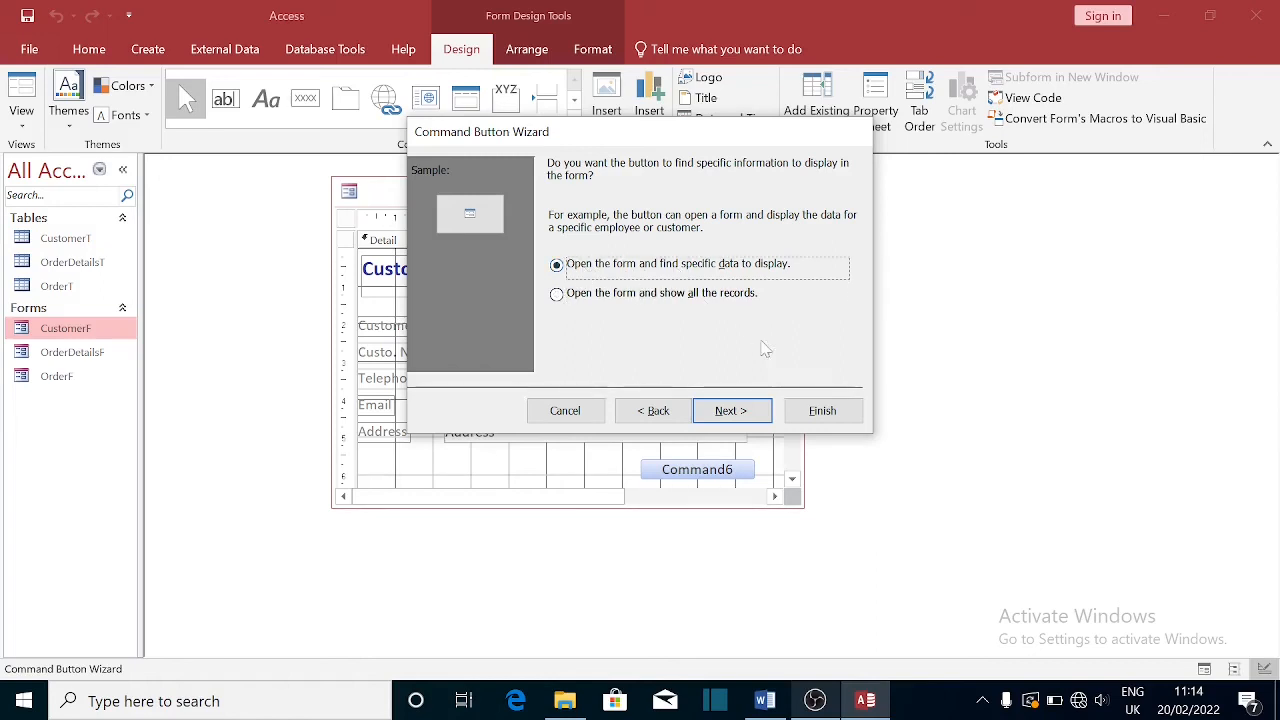
{"action": "left_click", "coordinate": [731, 411]}
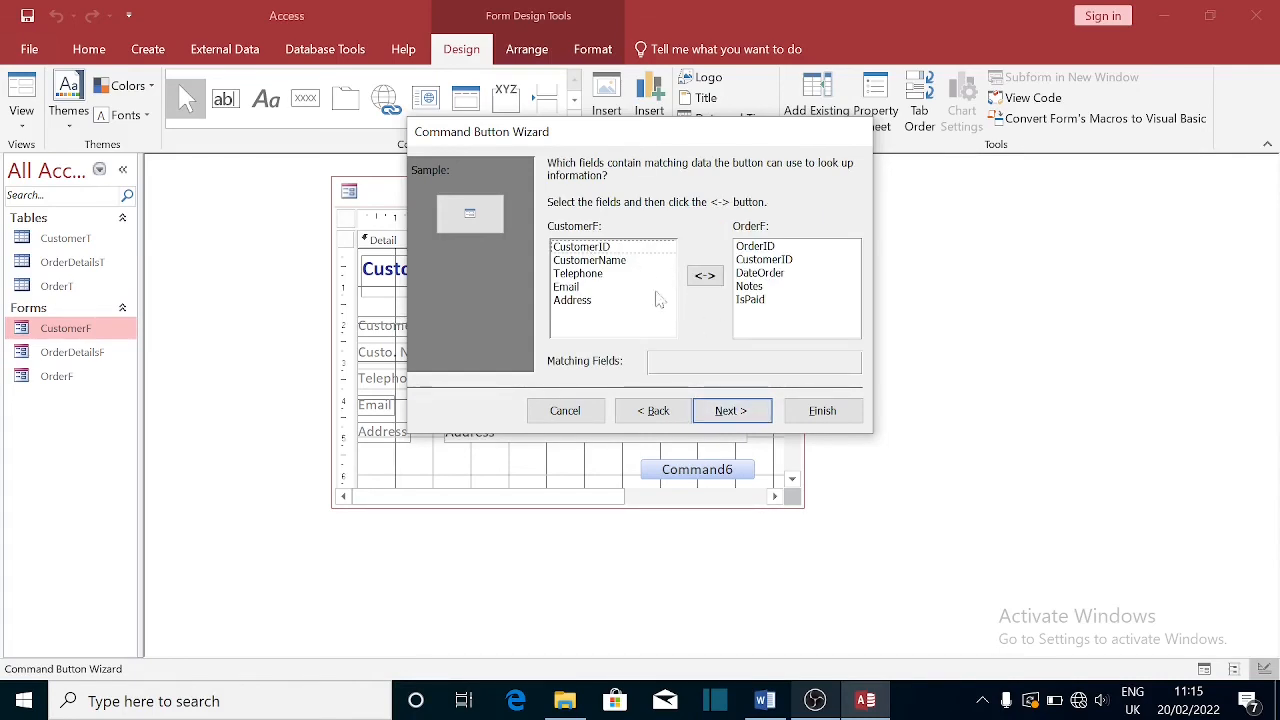
- Match CustomerF's CustomerID to OrderF's CustomerID in the wizard
{"action": "left_click", "coordinate": [590, 248]}
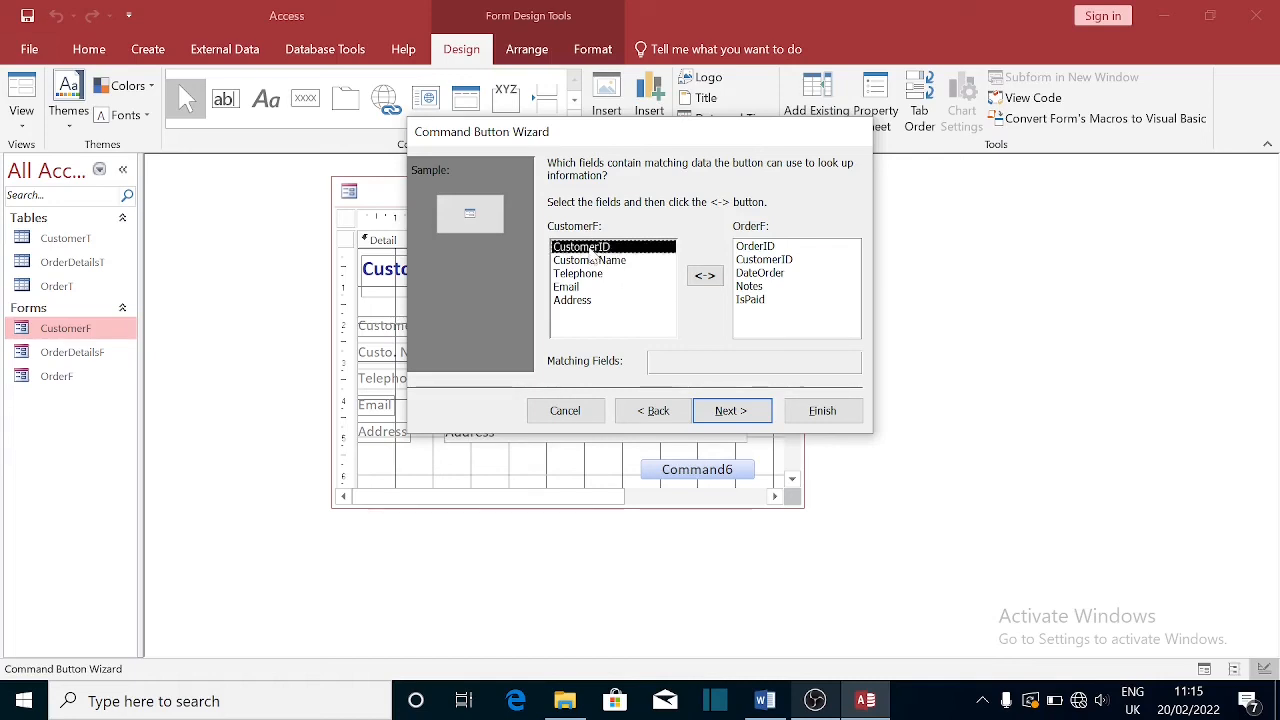
{"action": "left_click", "coordinate": [766, 260]}
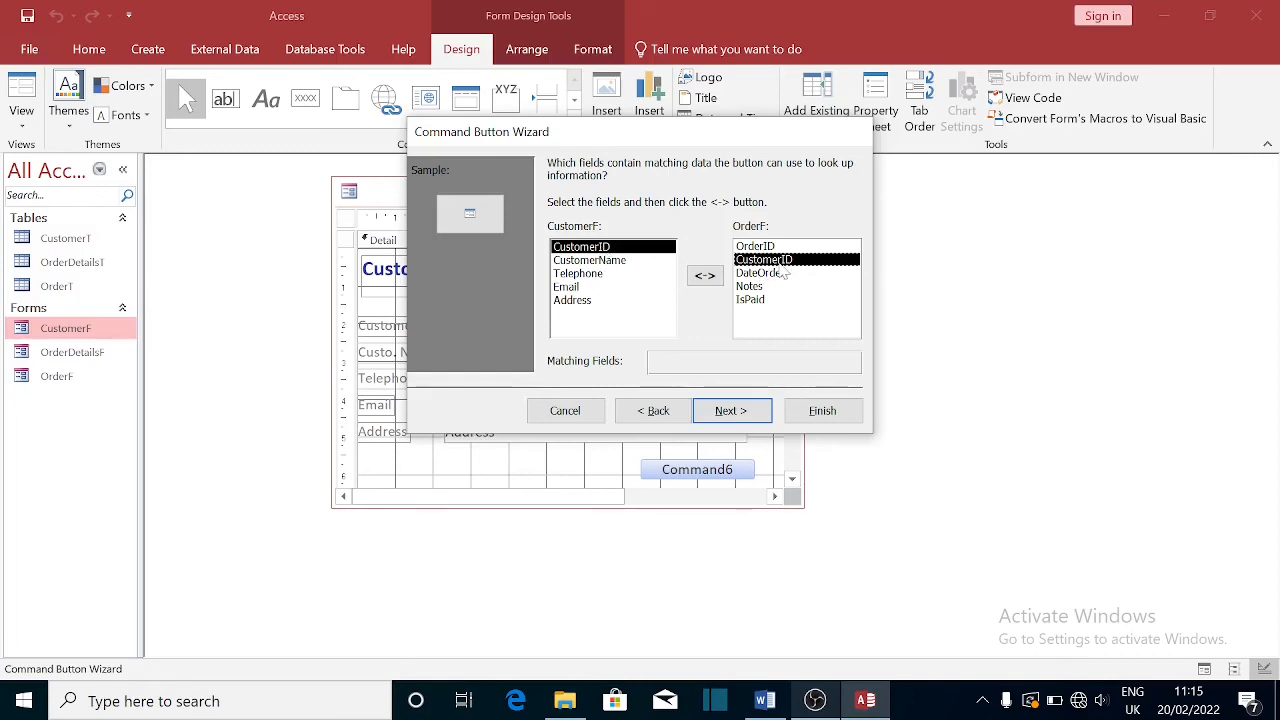
{"action": "left_click", "coordinate": [705, 277]}
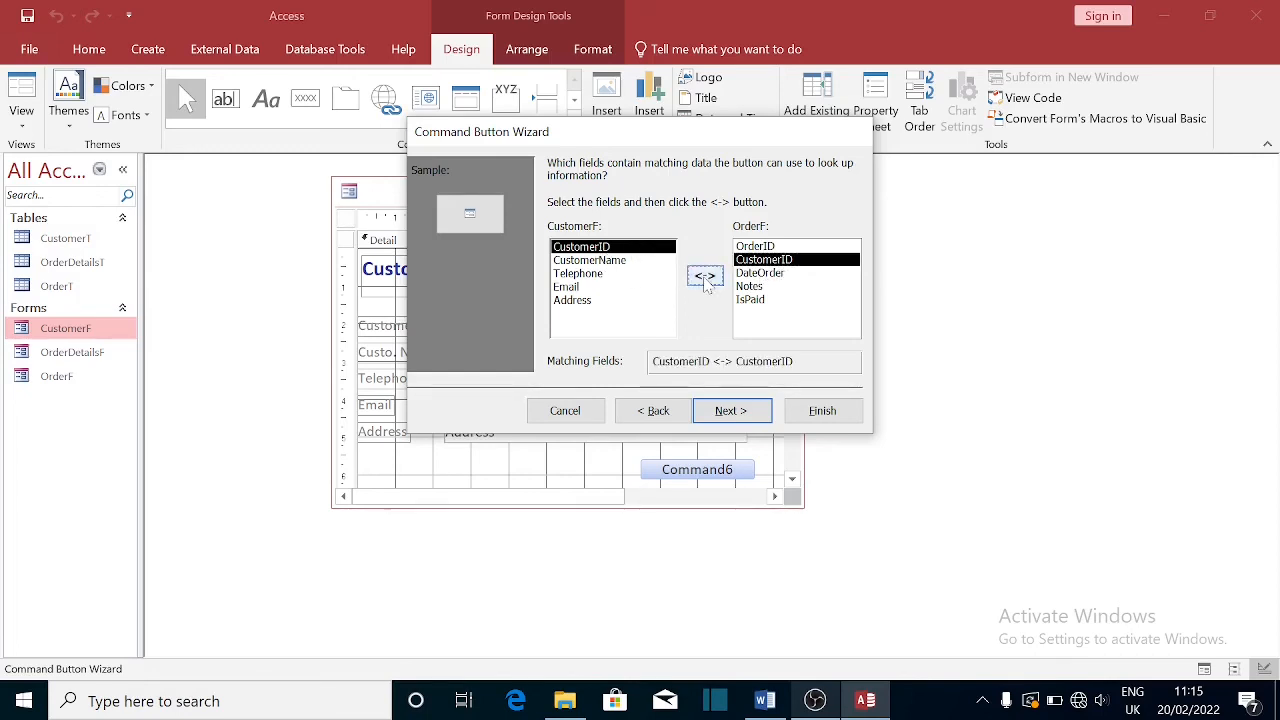
{"action": "left_click", "coordinate": [729, 412]}
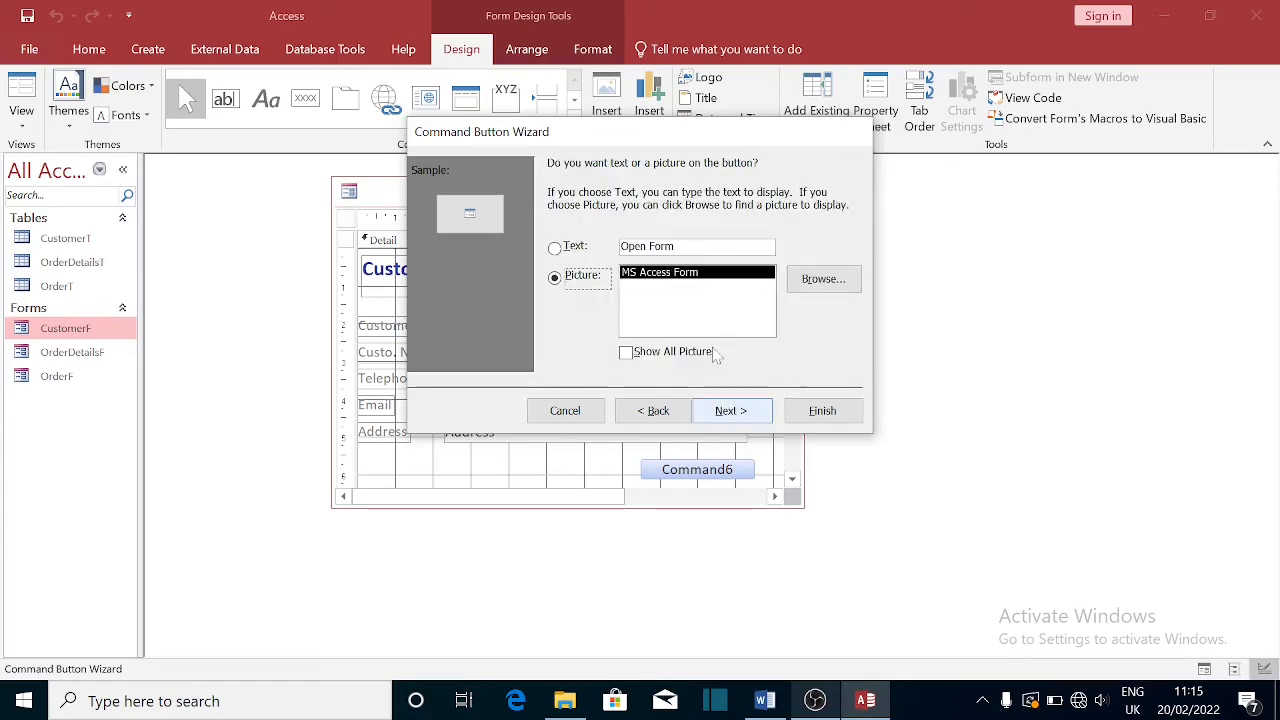
- Caption the button 'Open Customer Orders' and finish the wizard
{"action": "left_click", "coordinate": [556, 250]}
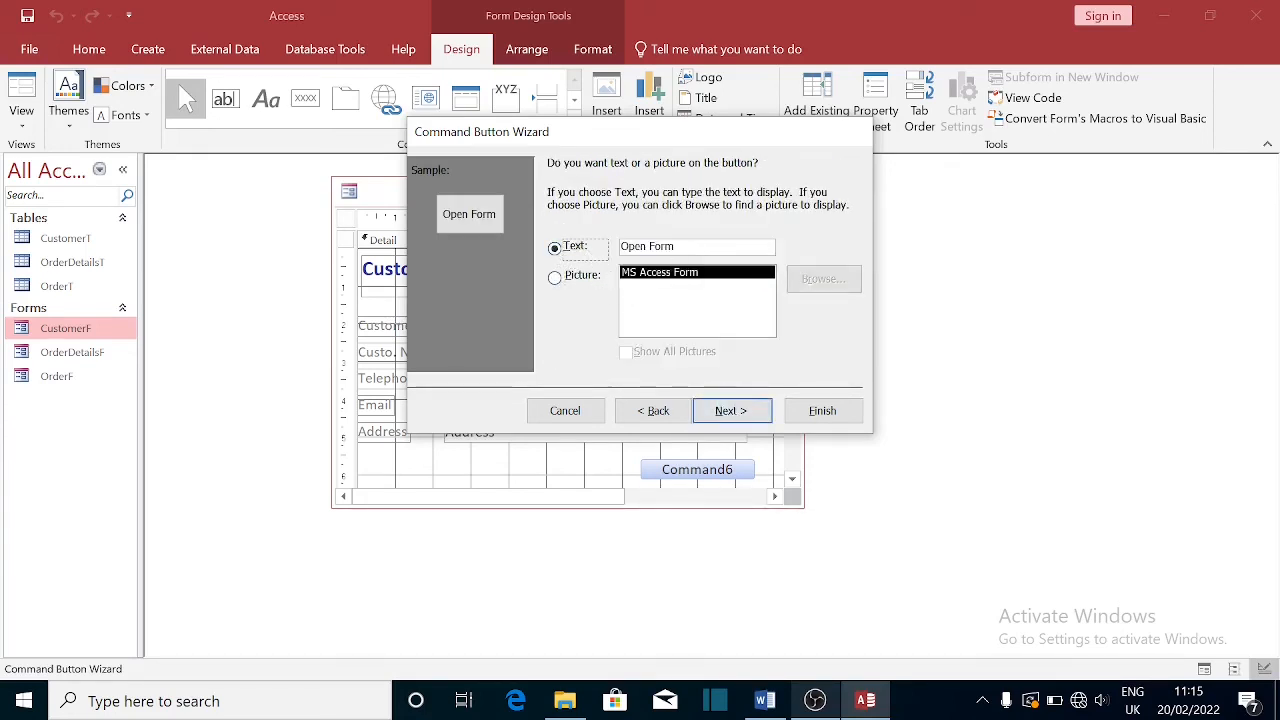
{"action": "left_click", "coordinate": [690, 246]}
{"action": "key", "text": "BackSpace"}
{"action": "key", "text": "BackSpace"}
{"action": "key", "text": "BackSpace"}
{"action": "key", "text": "BackSpace"}
{"action": "key", "text": "BackSpace"}
{"action": "key", "text": "BackSpace"}
{"action": "key", "text": "BackSpace"}
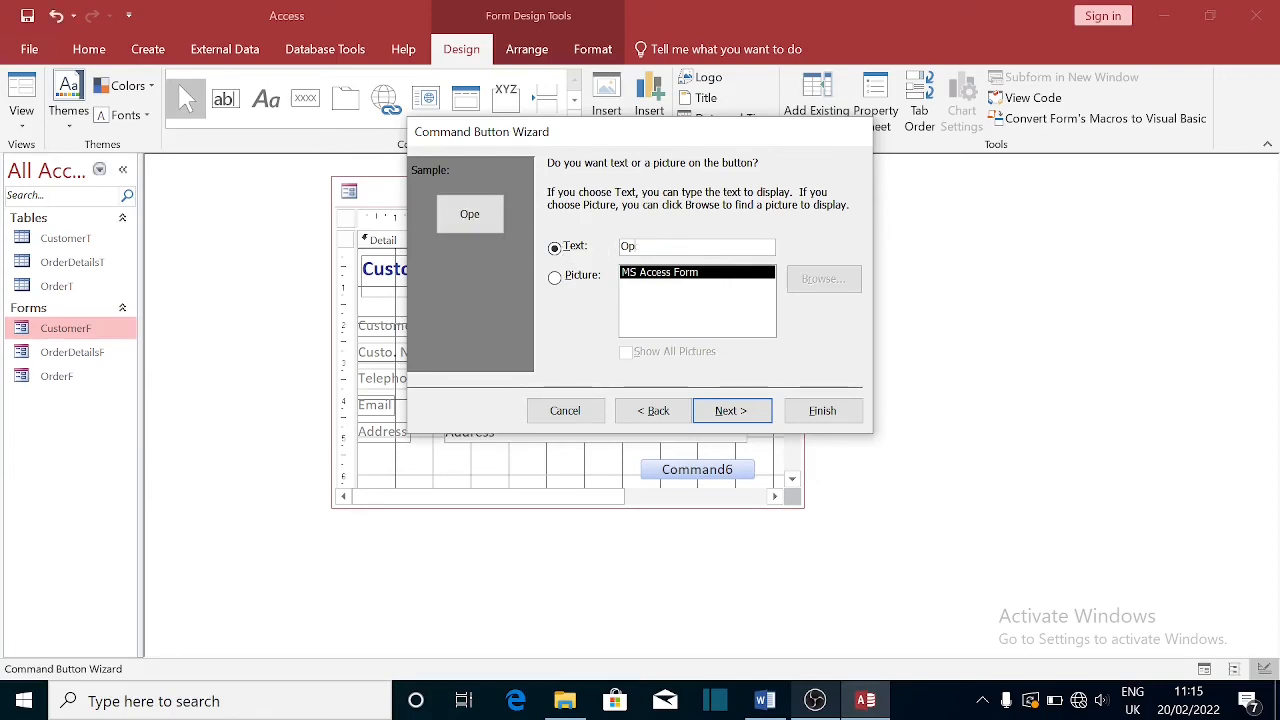
{"action": "type", "text": "en Customer "}
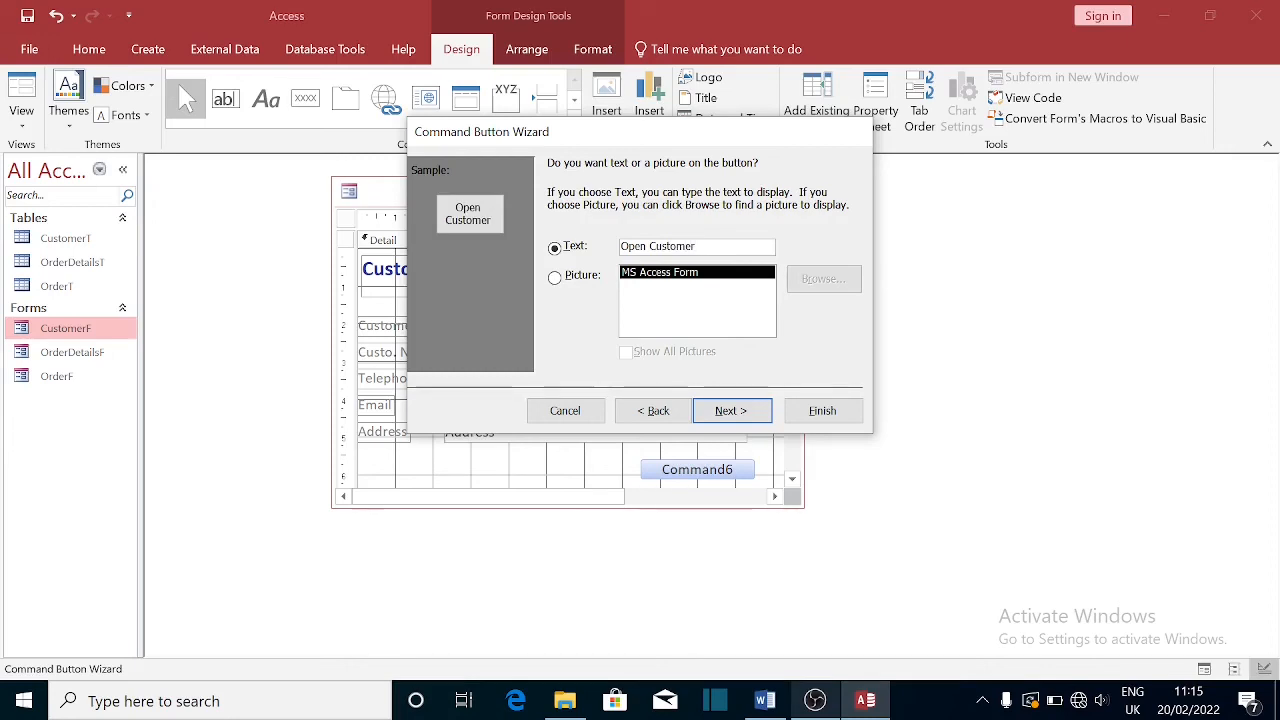
{"action": "type", "text": "Order"}
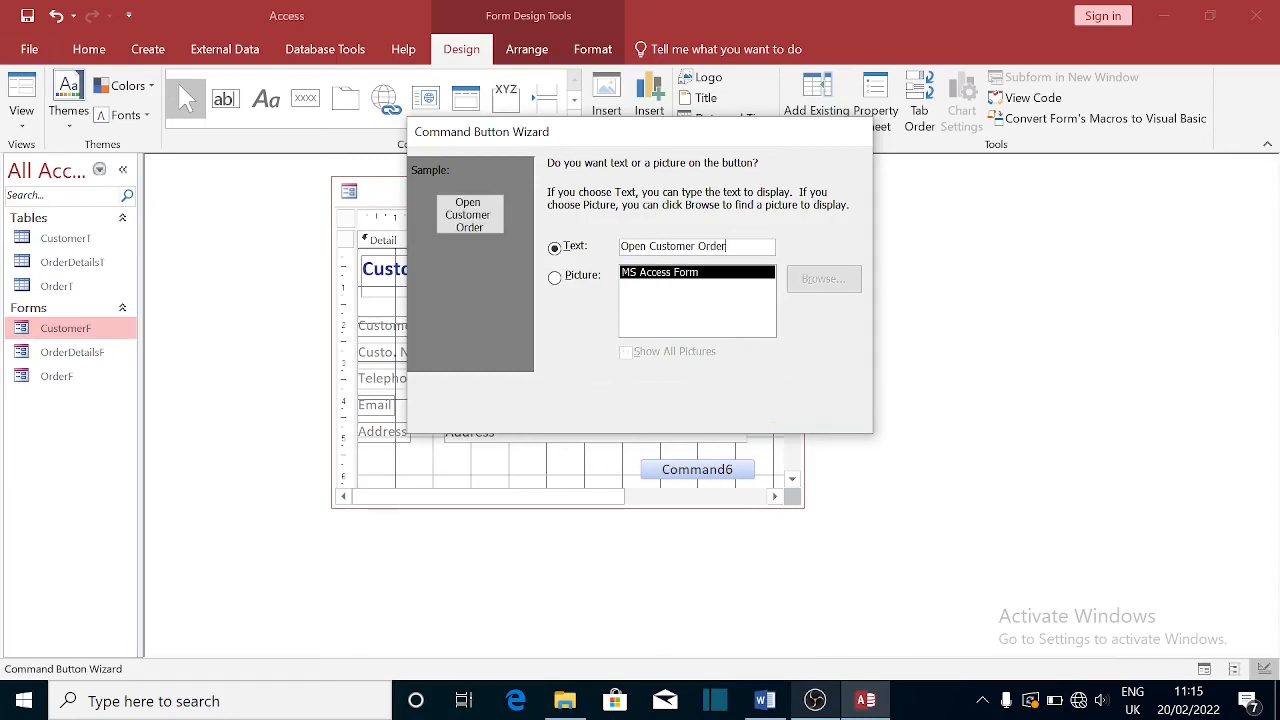
{"action": "type", "text": "s"}
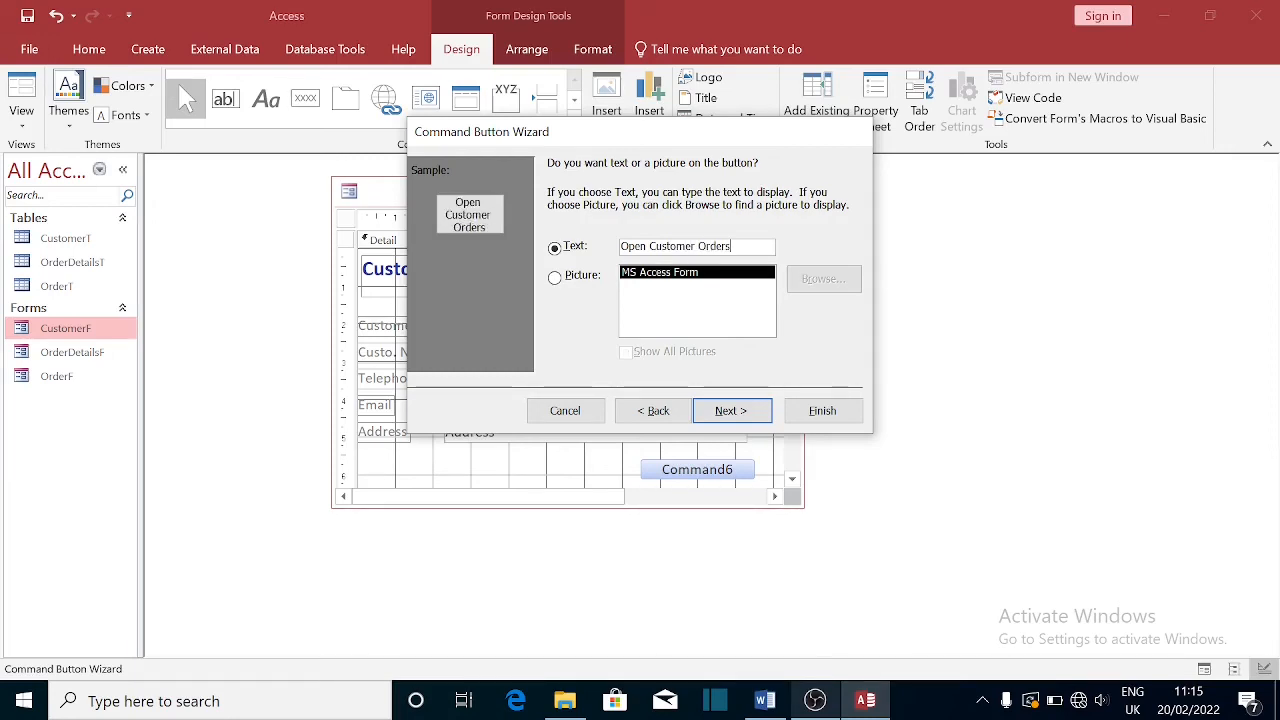
{"action": "left_click", "coordinate": [744, 412]}
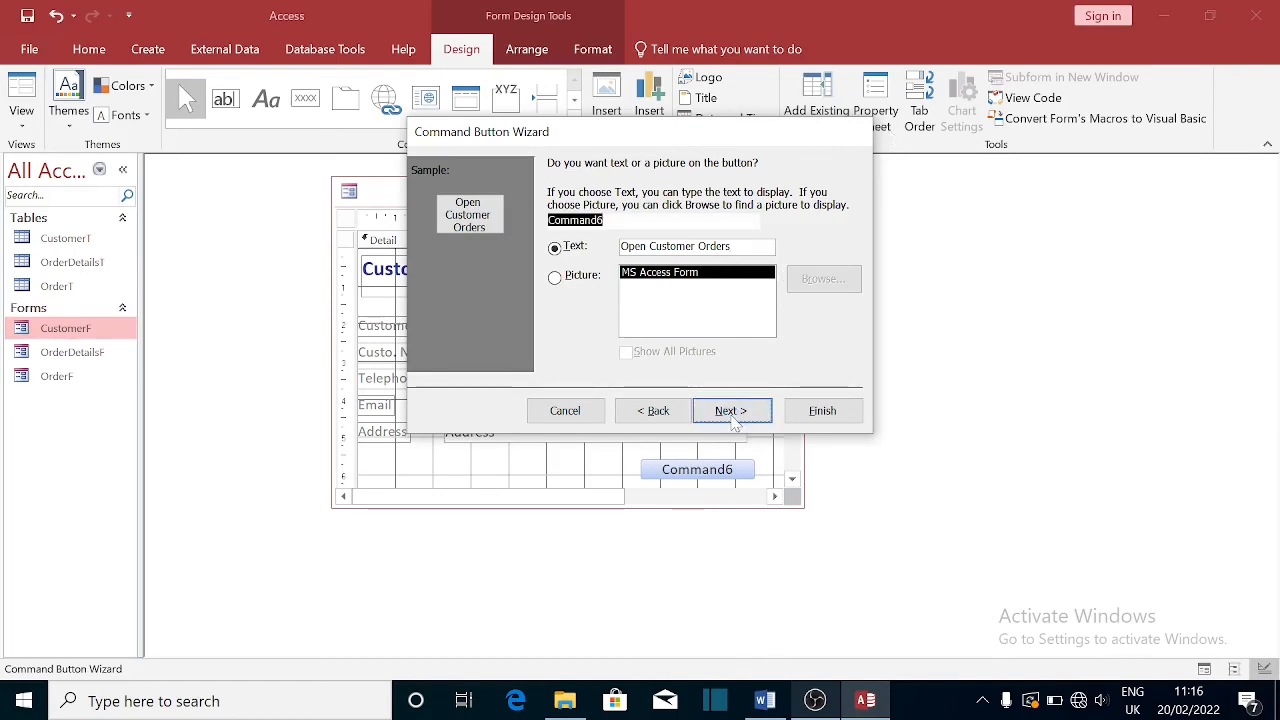
{"action": "left_click", "coordinate": [822, 412]}
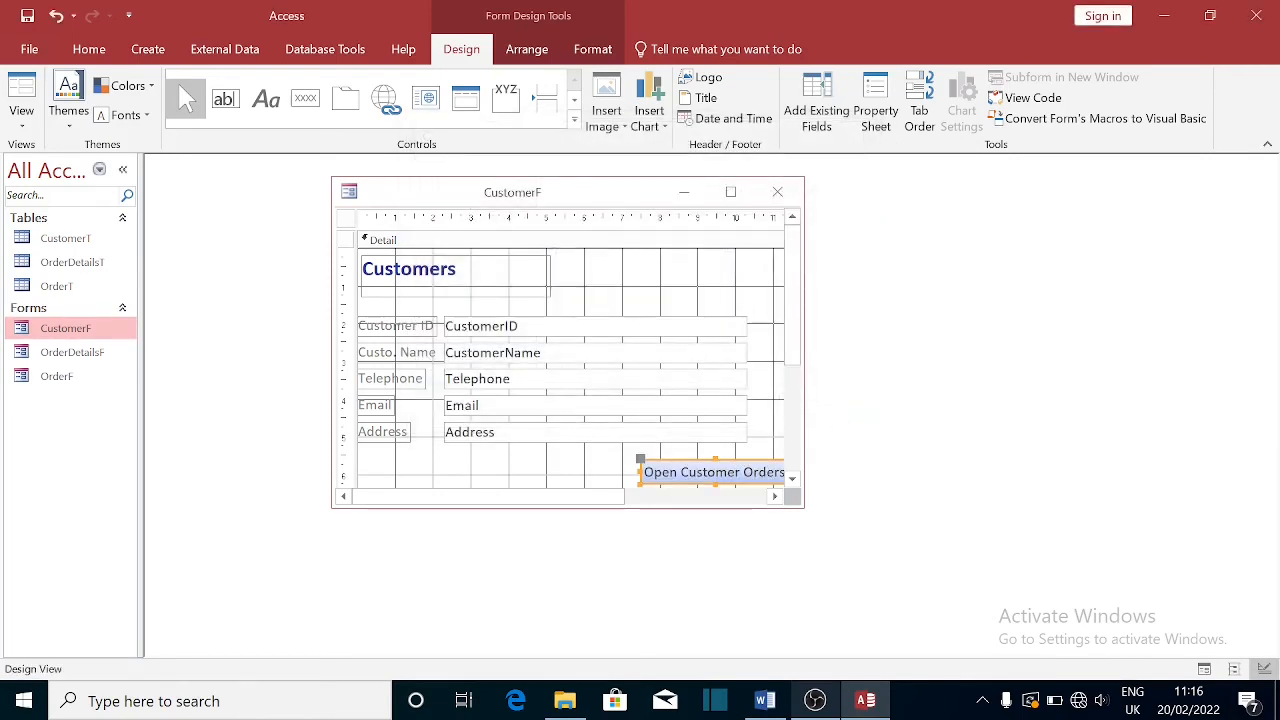
- Move the Open Customer Orders button left under Address, make it slightly taller, and save CustomerF
{"action": "left_click_drag", "start_coordinate": [718, 458], "coordinate": [612, 457]}
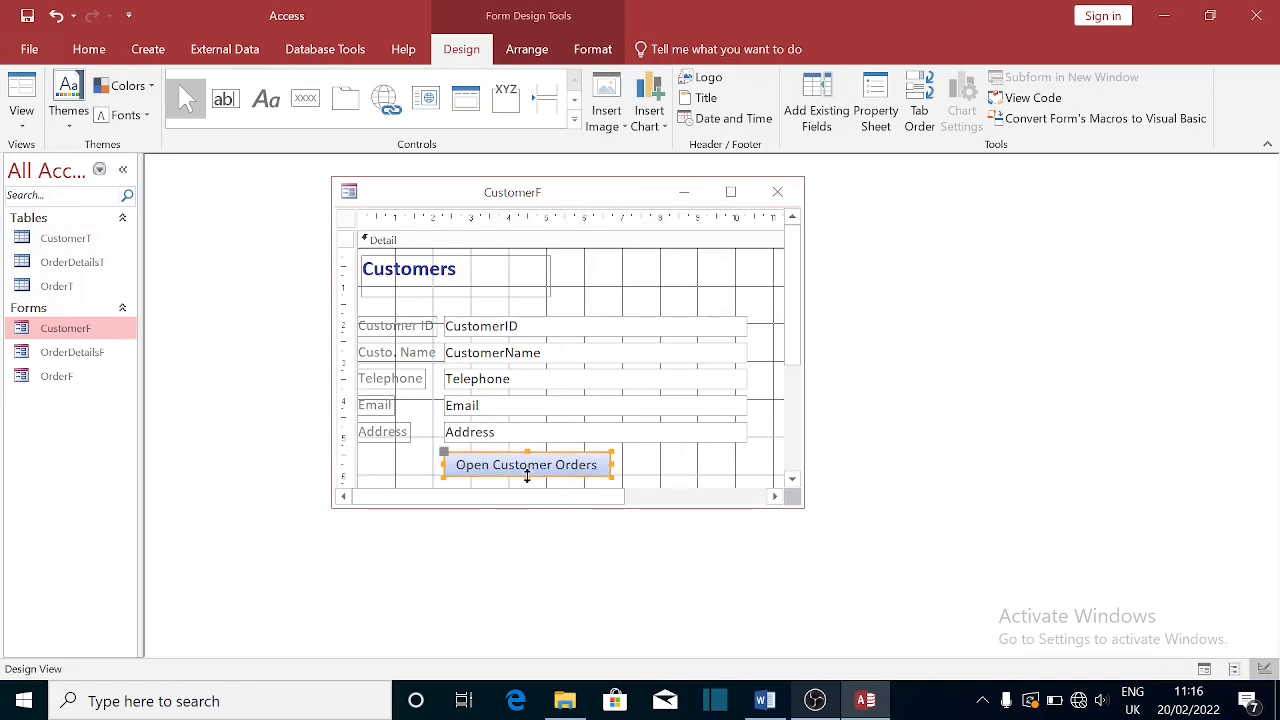
{"action": "left_click_drag", "start_coordinate": [527, 476], "coordinate": [529, 480]}
{"action": "left_click", "coordinate": [777, 191]}
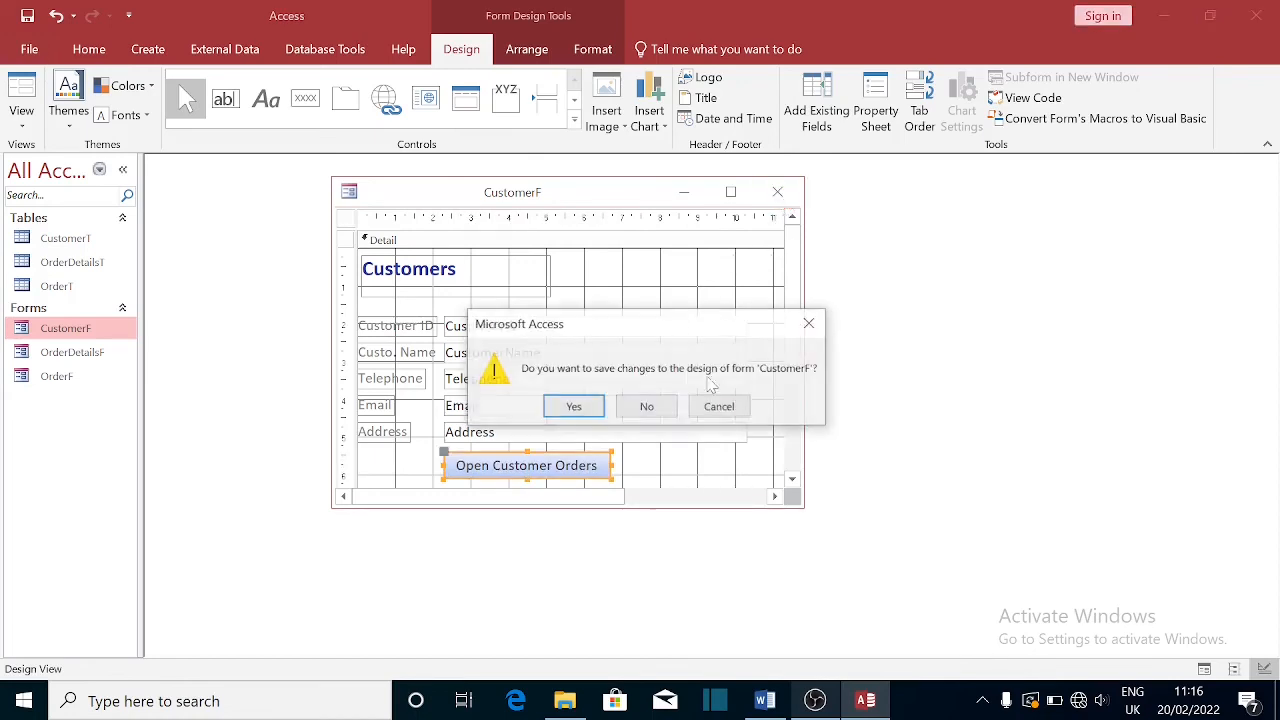
{"action": "left_click", "coordinate": [576, 406]}
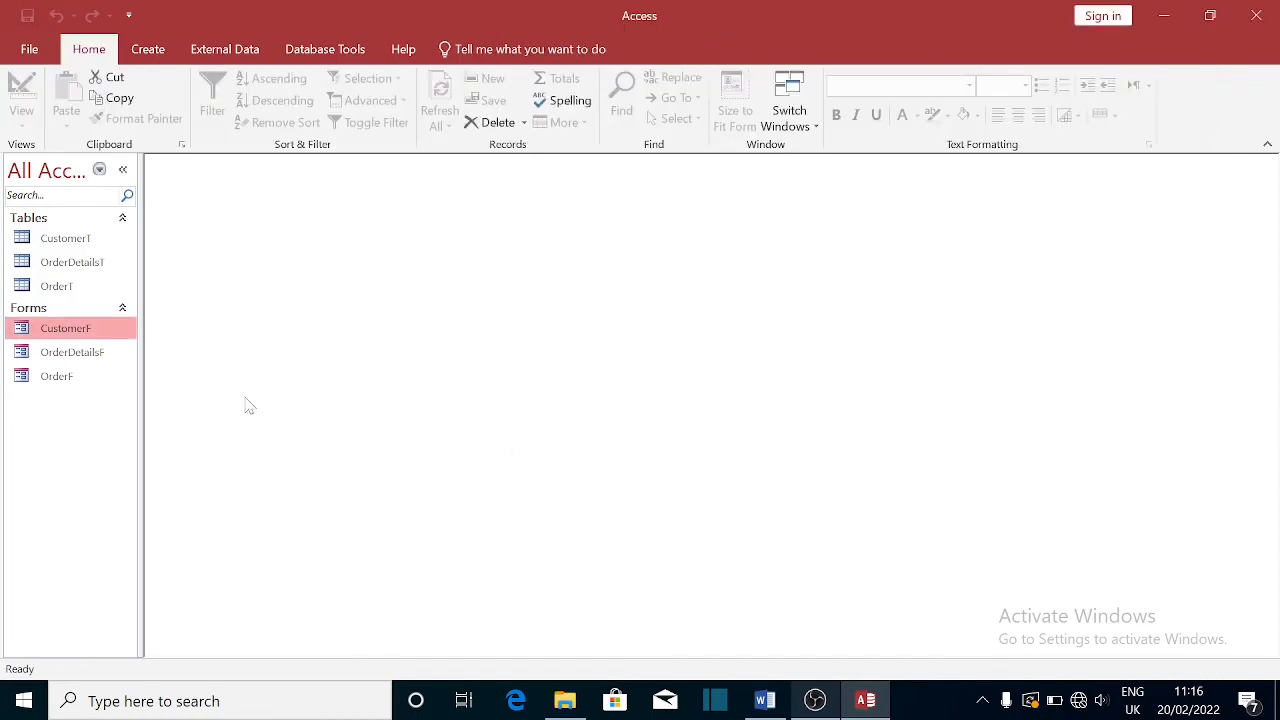
- Narrow the CustomerID text box in Design View, save, and reopen CustomerF in Form View
{"action": "double_click", "coordinate": [44, 330]}
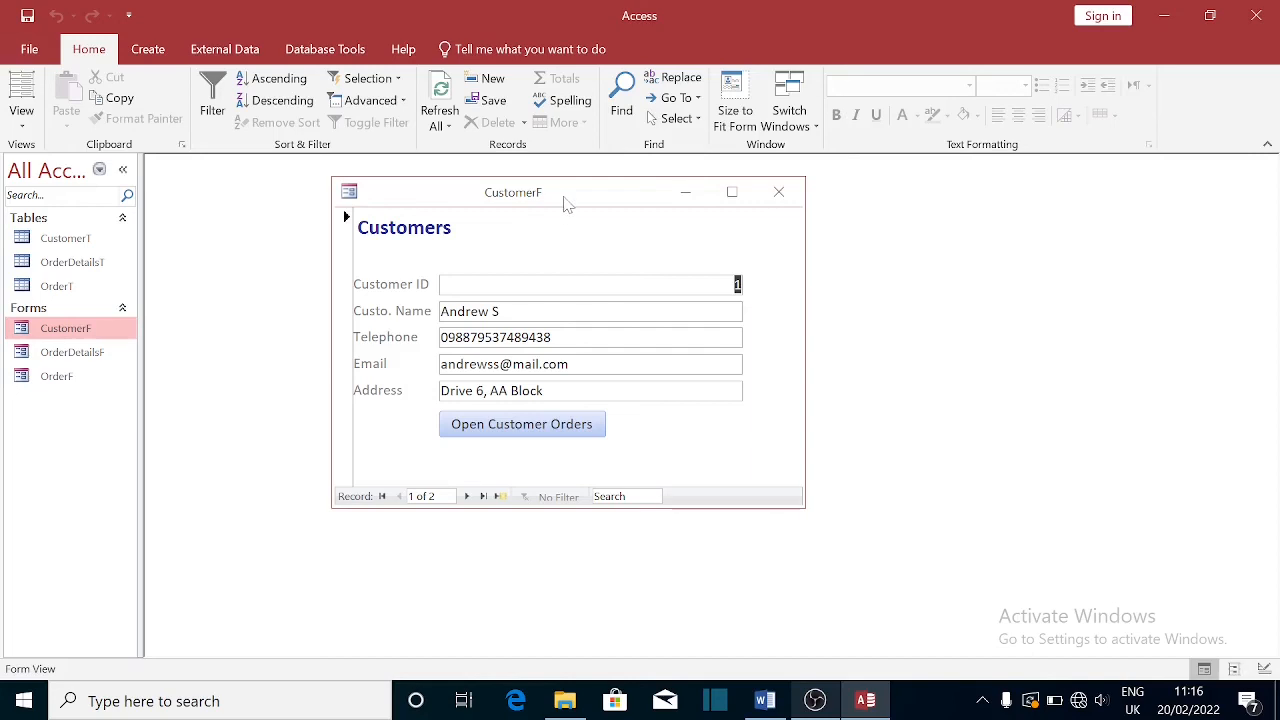
{"action": "right_click", "coordinate": [561, 210]}
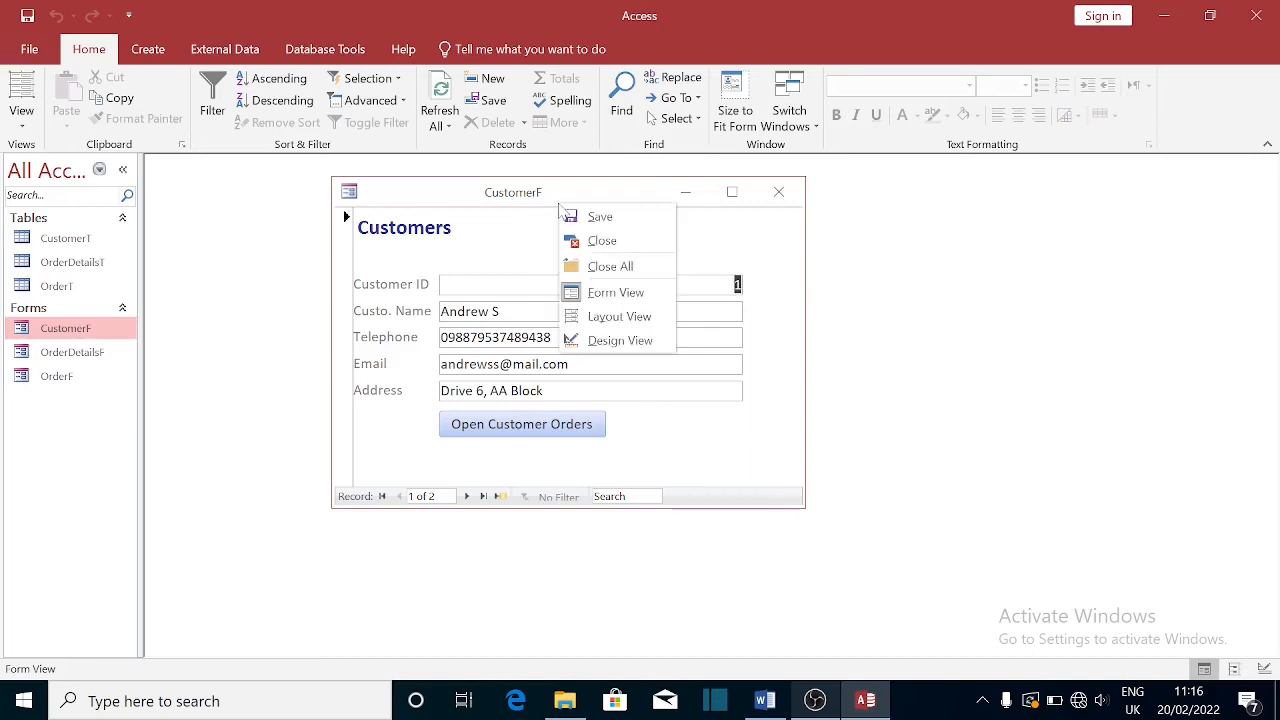
{"action": "left_click", "coordinate": [608, 342]}
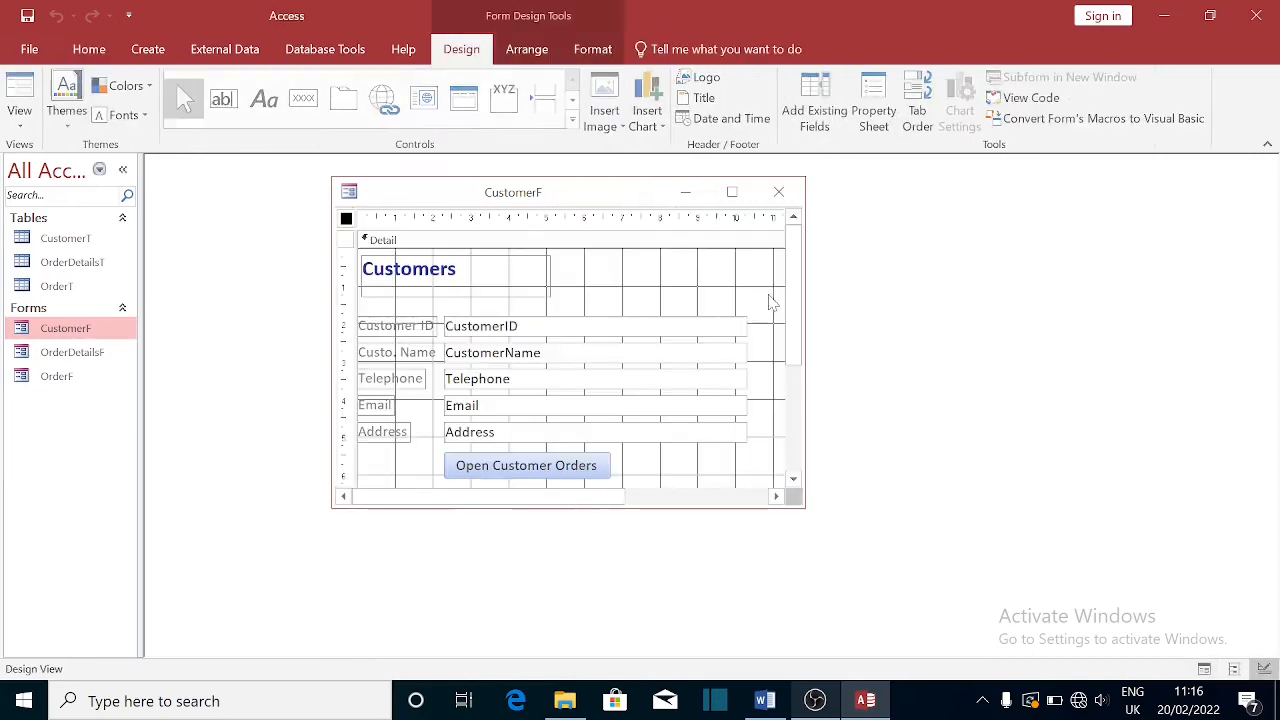
{"action": "left_click", "coordinate": [716, 338]}
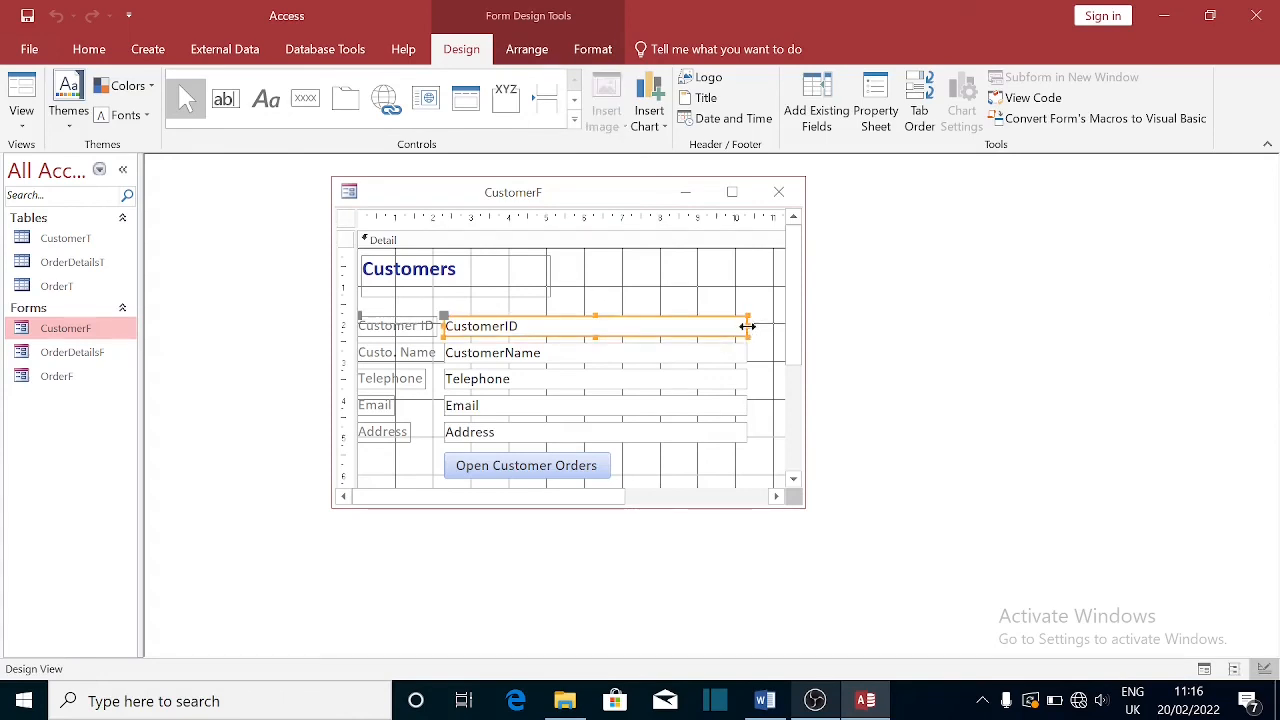
{"action": "left_click_drag", "start_coordinate": [749, 329], "coordinate": [530, 327]}
{"action": "left_click", "coordinate": [779, 192]}
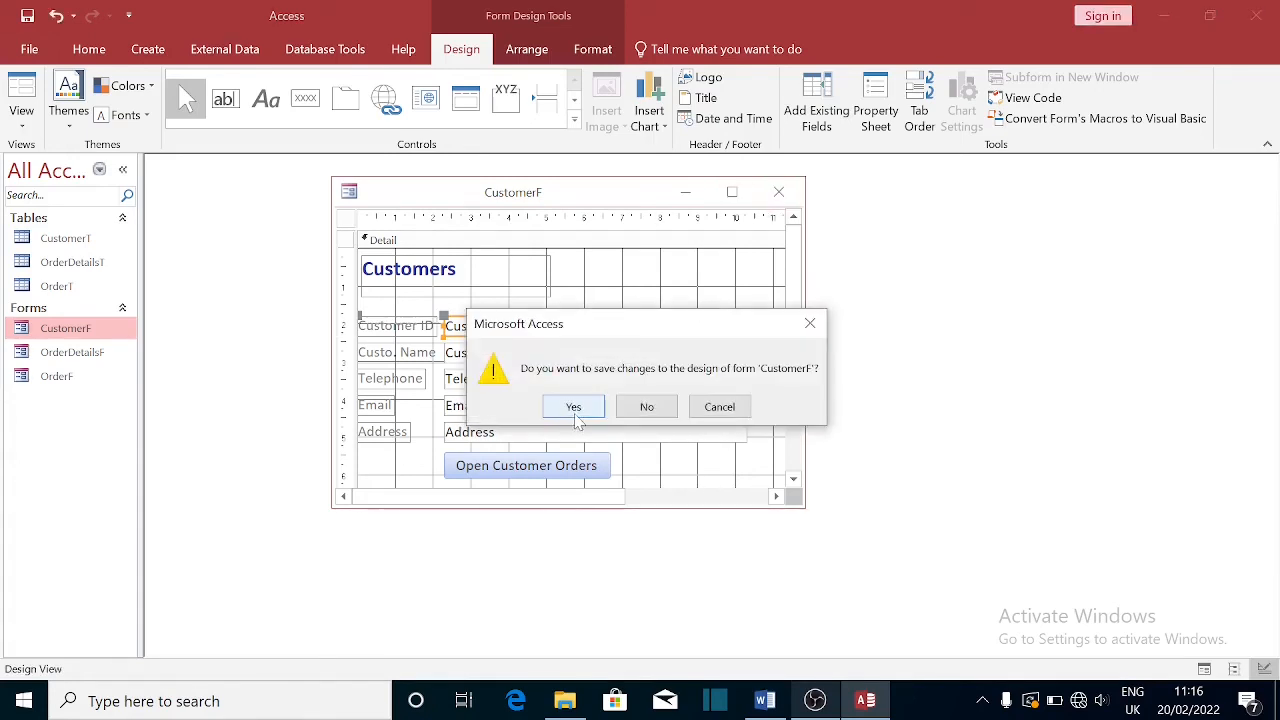
{"action": "left_click", "coordinate": [580, 405]}
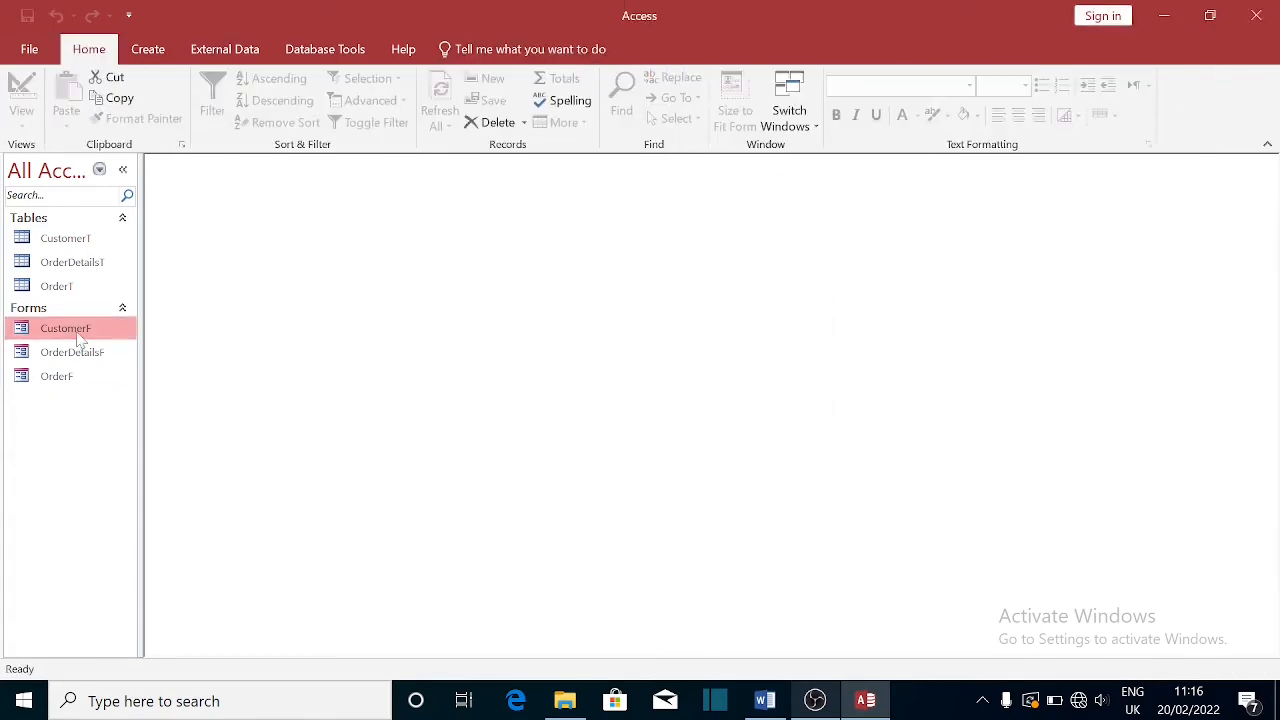
{"action": "double_click", "coordinate": [76, 337]}
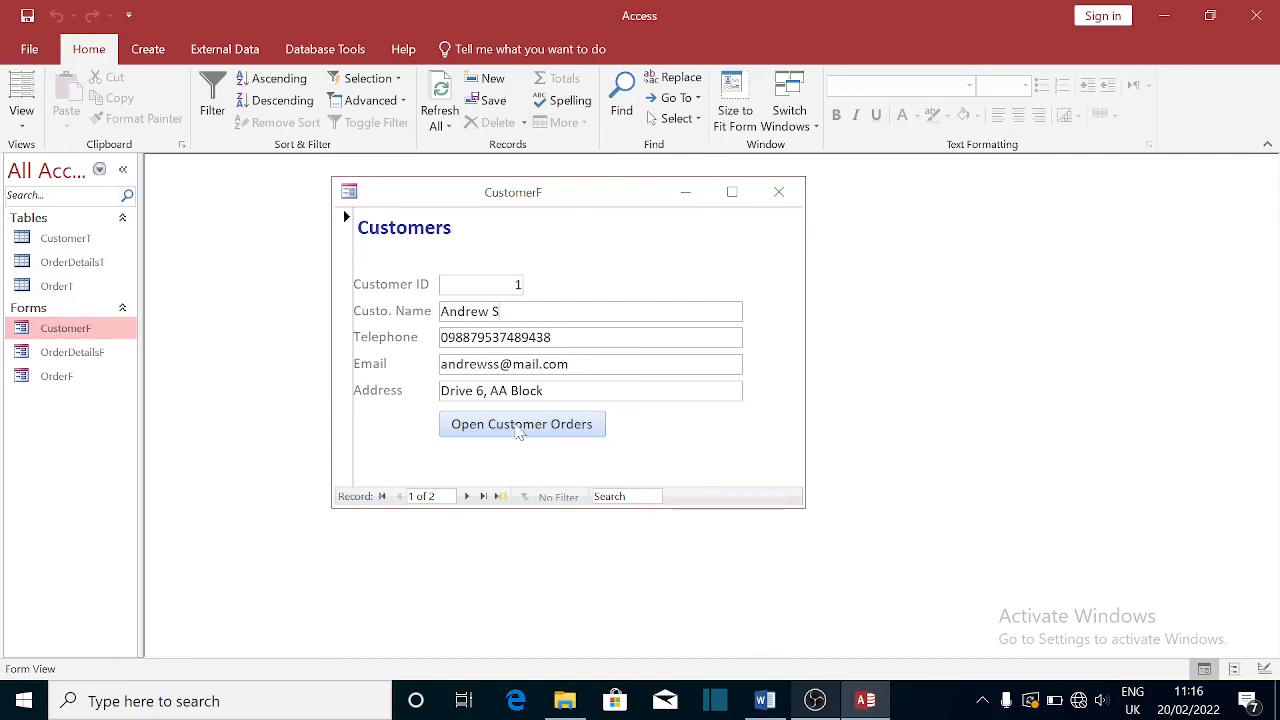
- Open customer 1's orders with Open Customer Orders and check the order's fields
{"action": "left_click", "coordinate": [519, 426]}
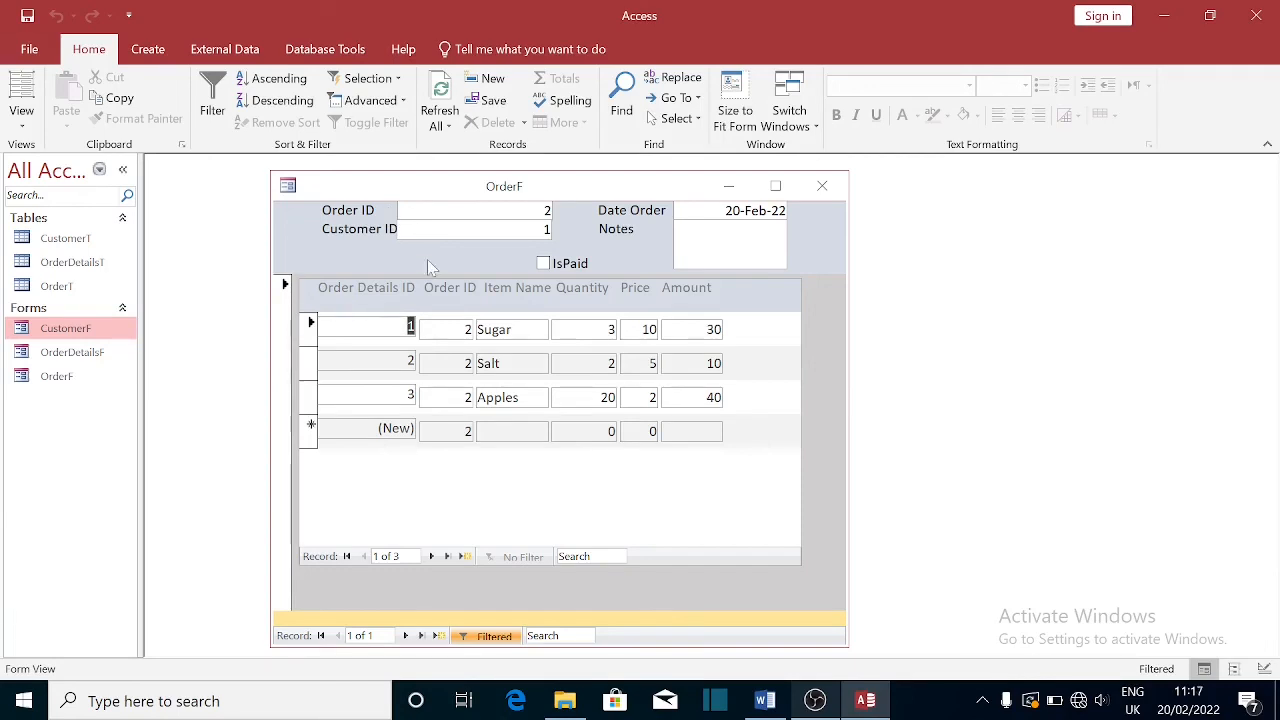
{"action": "left_click", "coordinate": [543, 230]}
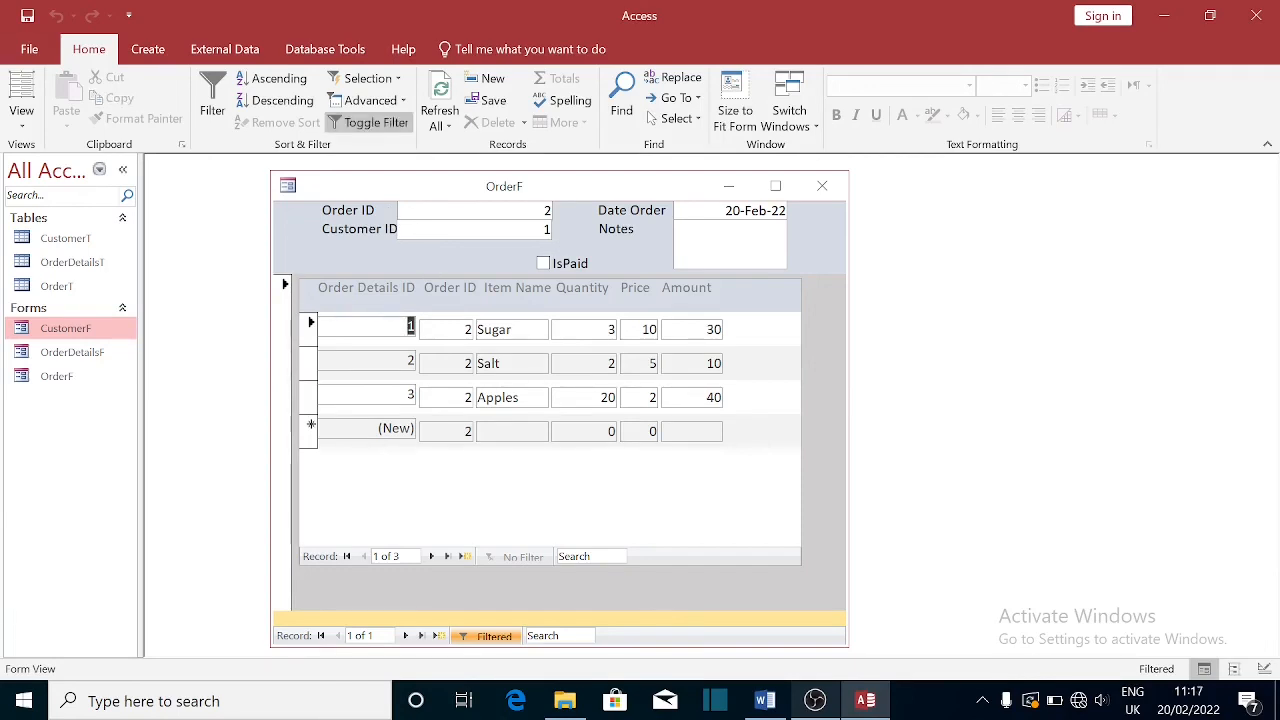
{"action": "left_click", "coordinate": [543, 211]}
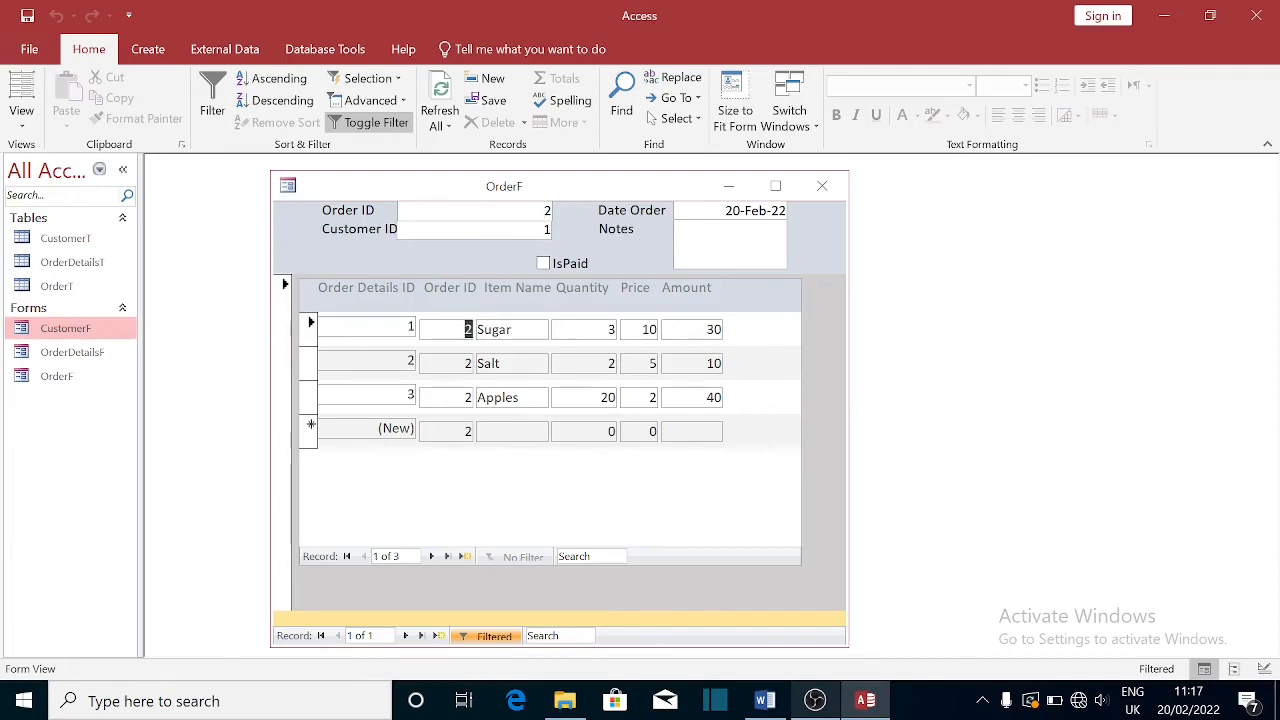
{"action": "double_click", "coordinate": [410, 327]}
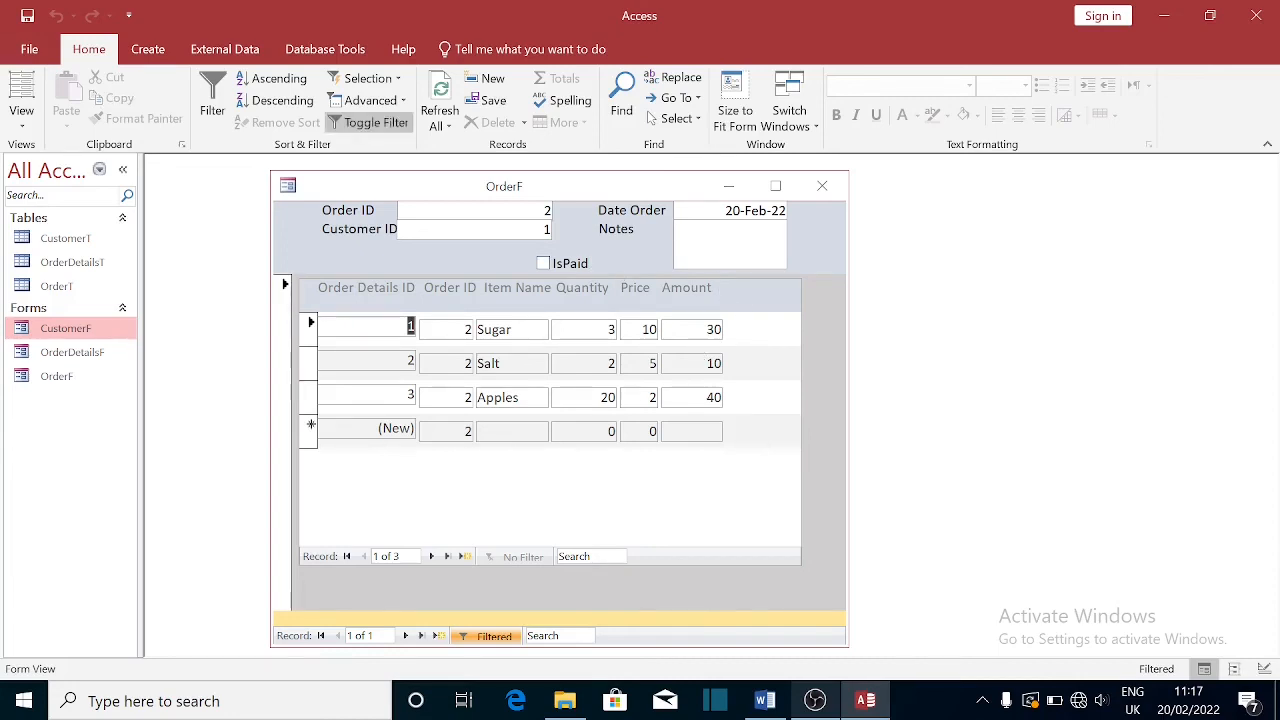
- Finish the order's Notes as 'To pay in 2 weeks' and close OrderF
{"action": "type", "text": "No"}
{"action": "key", "text": "BackSpace"}
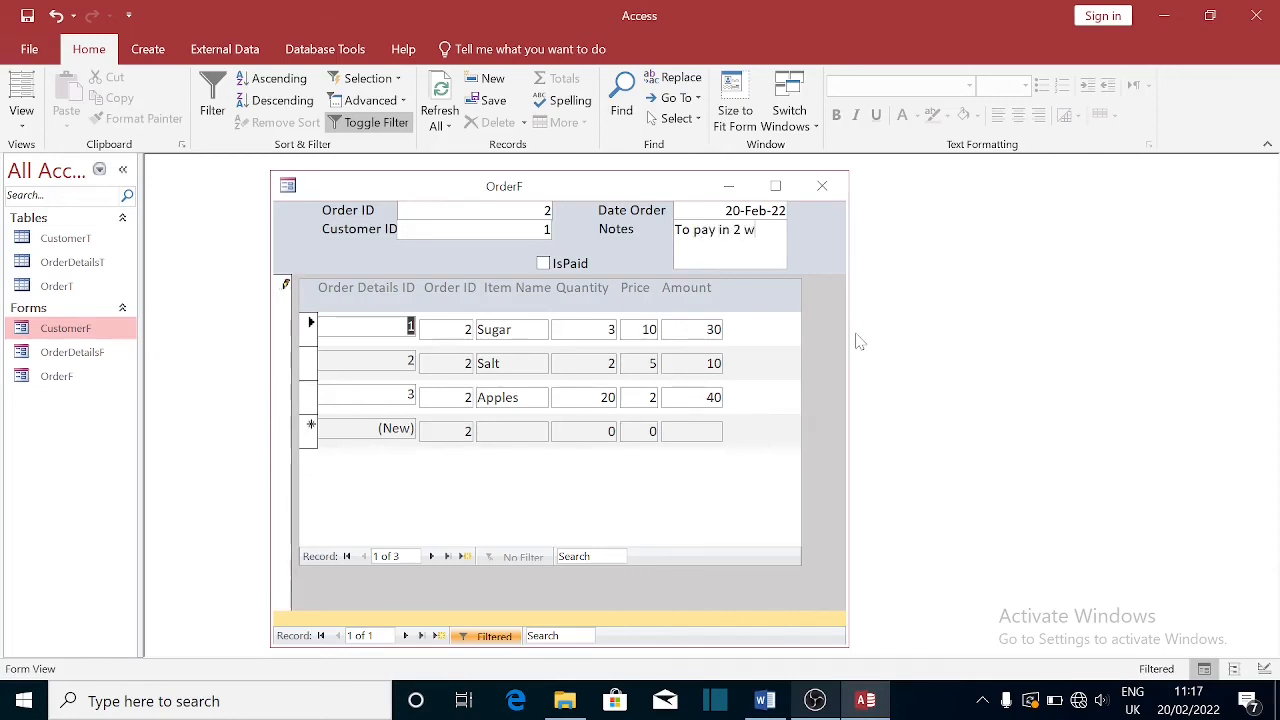
{"action": "type", "text": "eeks"}
{"action": "left_click", "coordinate": [822, 188]}
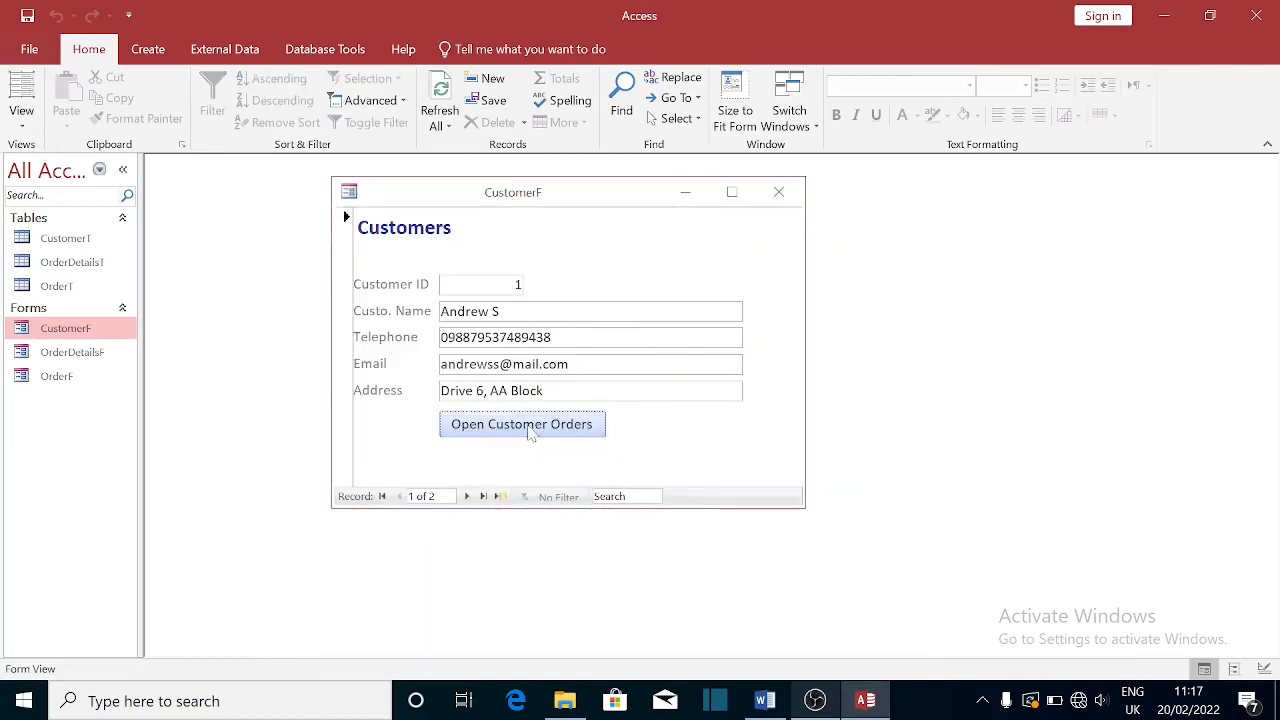
- Test Open Customer Orders on customer 1, then open customer 2's orders
{"action": "left_click", "coordinate": [530, 428]}
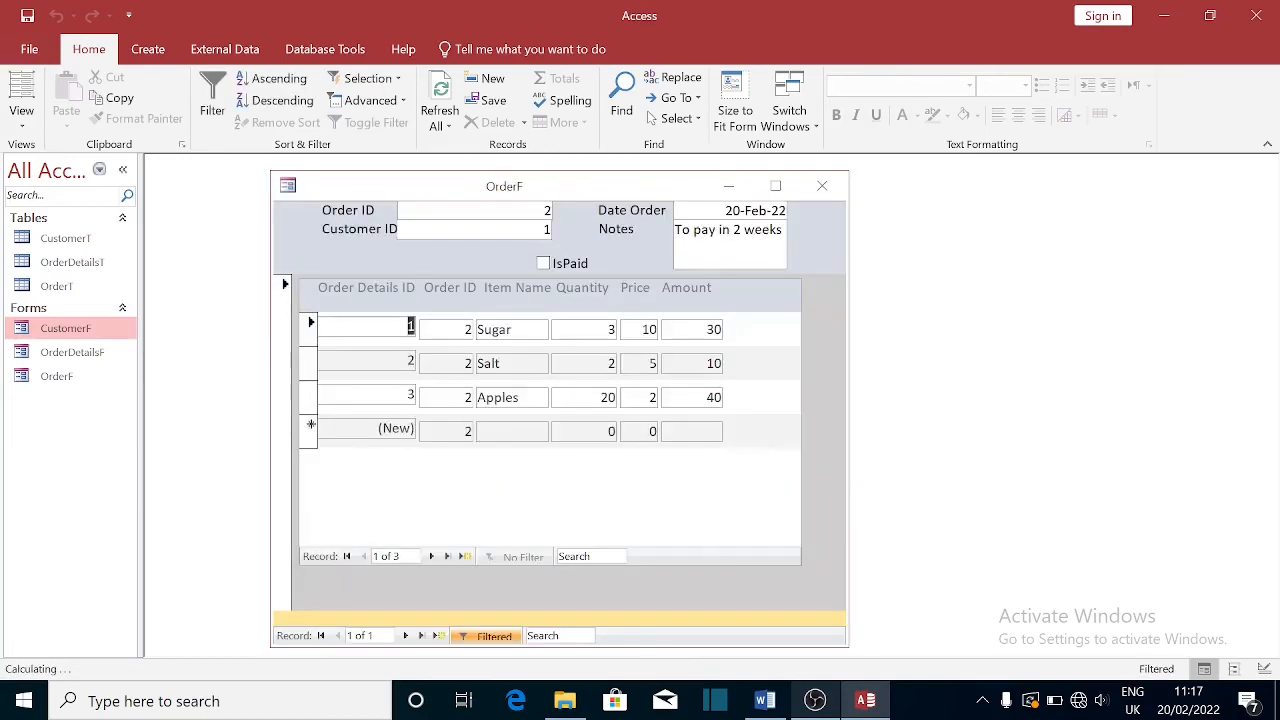
{"action": "left_click", "coordinate": [822, 187]}
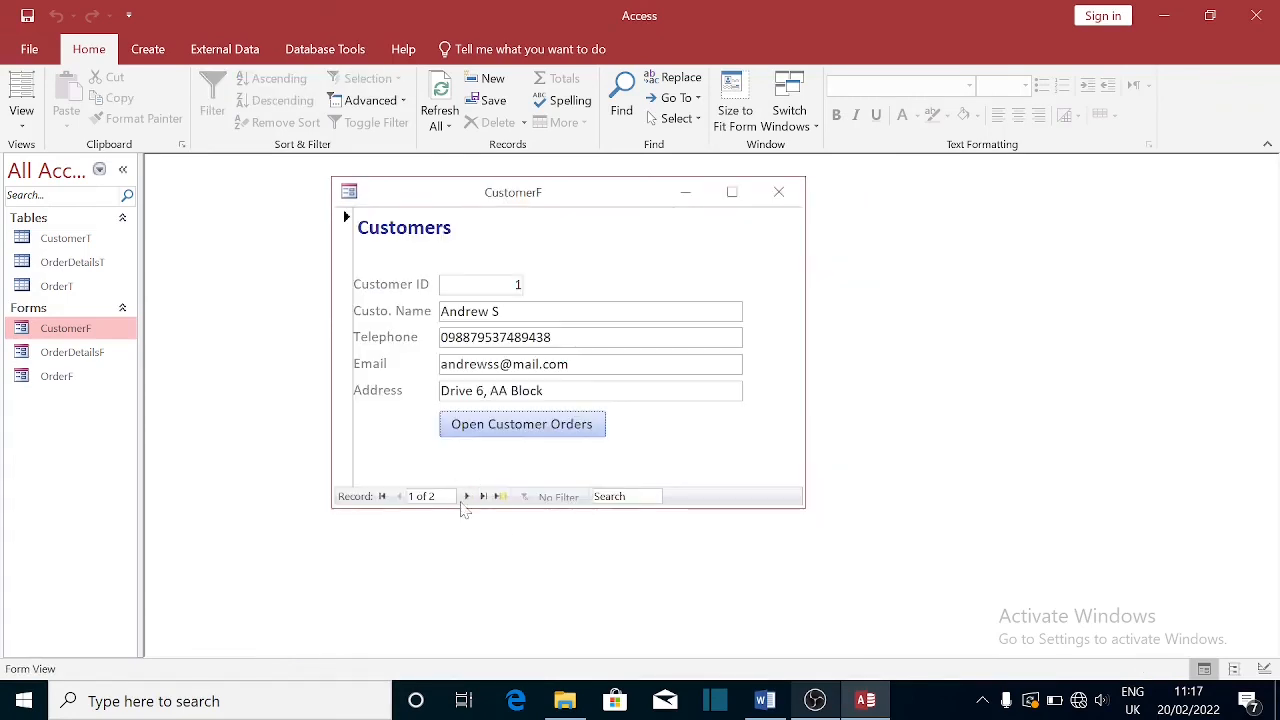
{"action": "left_click", "coordinate": [467, 497]}
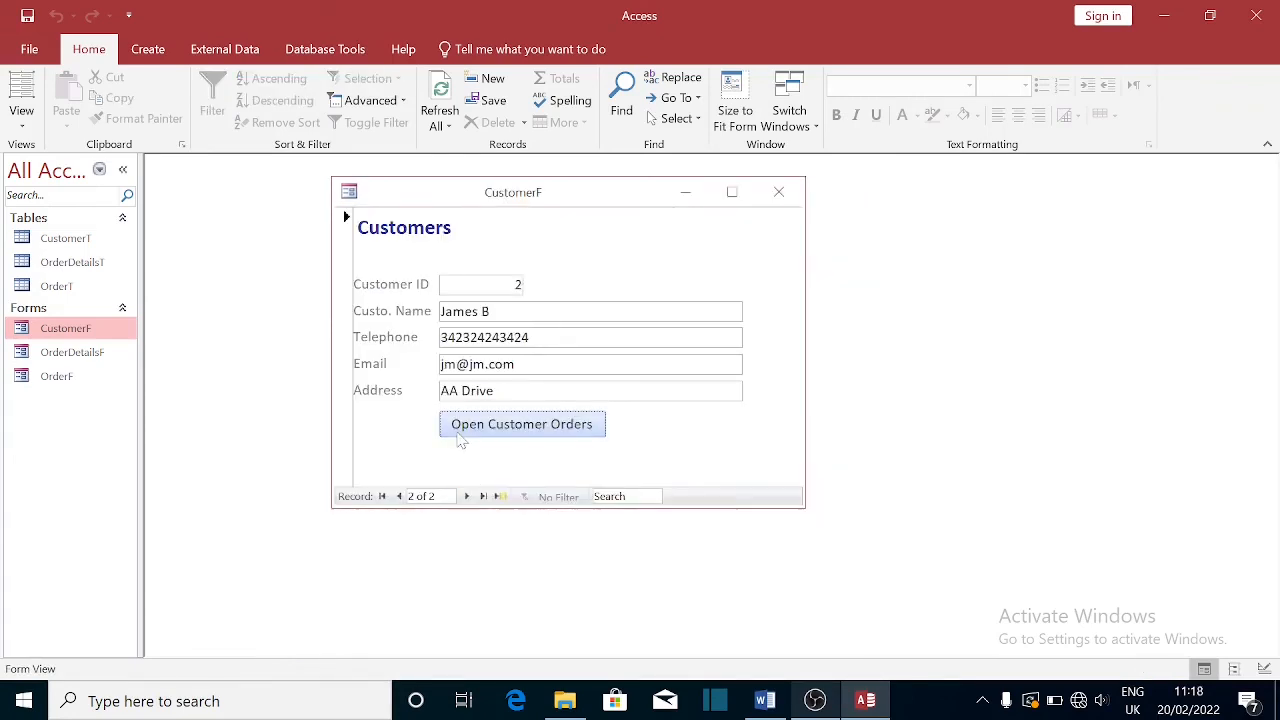
{"action": "left_click", "coordinate": [507, 427]}
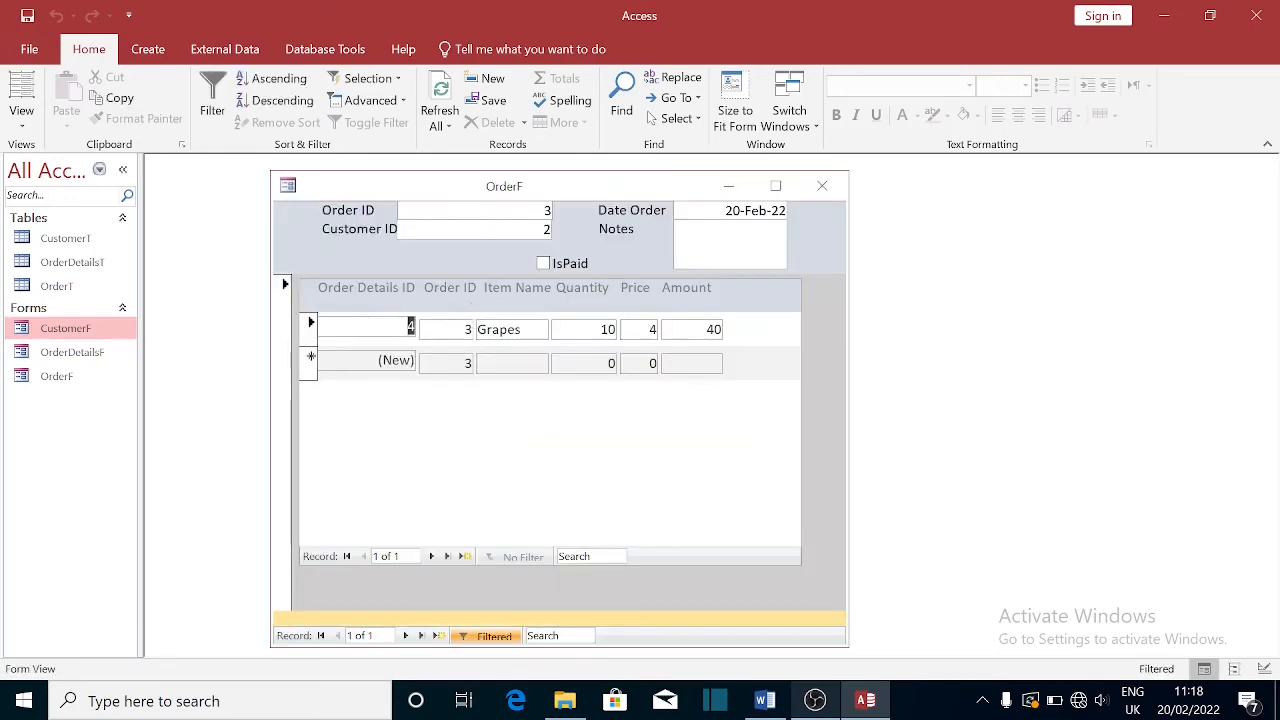
- Move from Order ID through Customer ID into order 3's Grapes line
{"action": "left_click", "coordinate": [549, 211]}
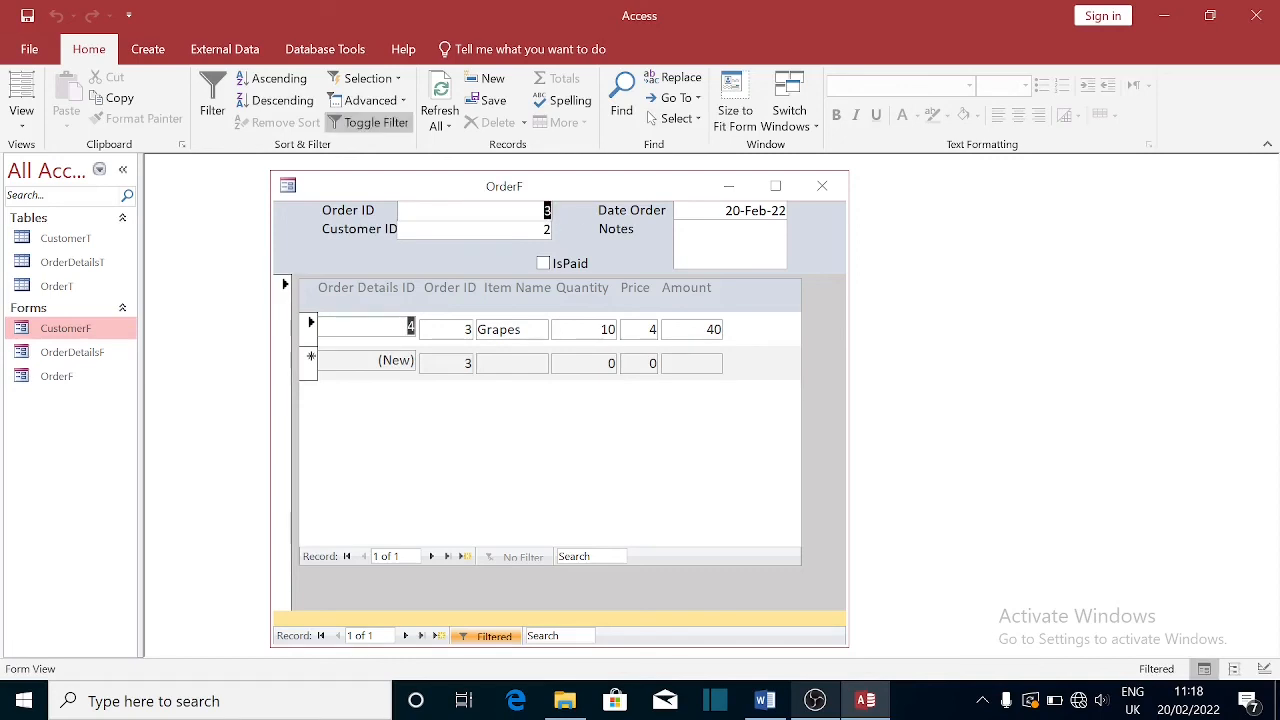
{"action": "key", "text": "Tab"}
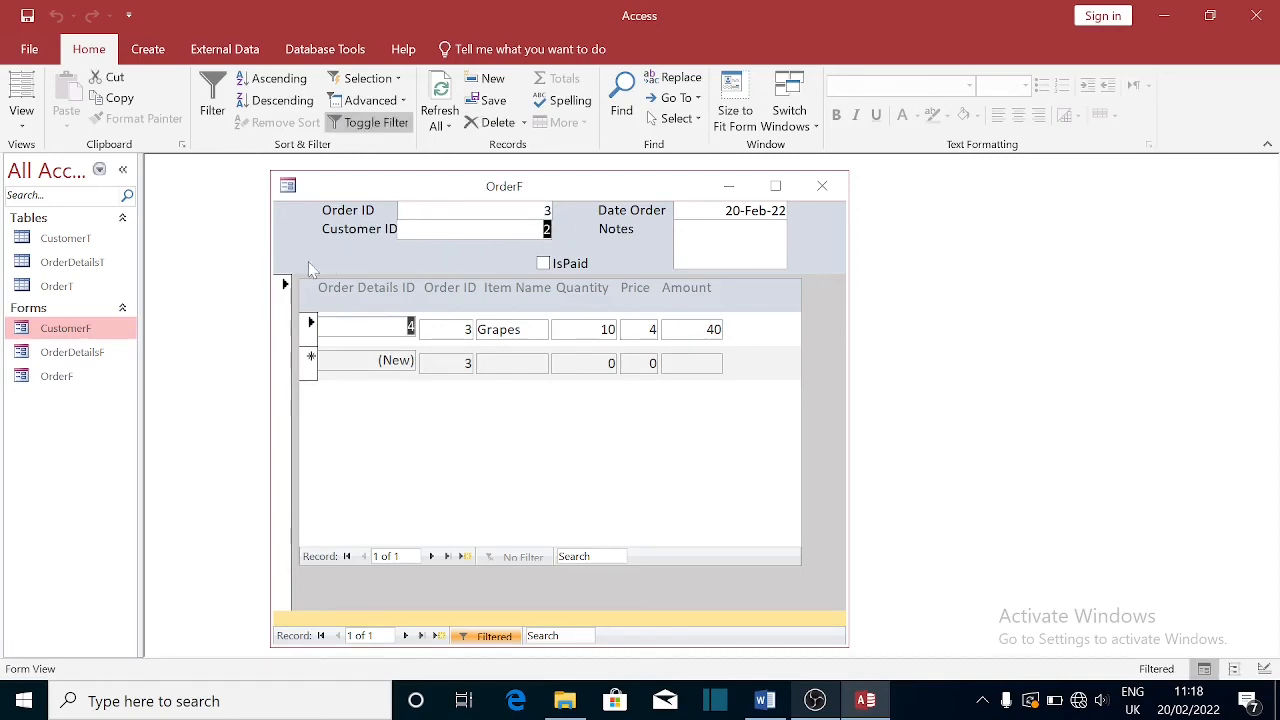
{"action": "left_click", "coordinate": [464, 329]}
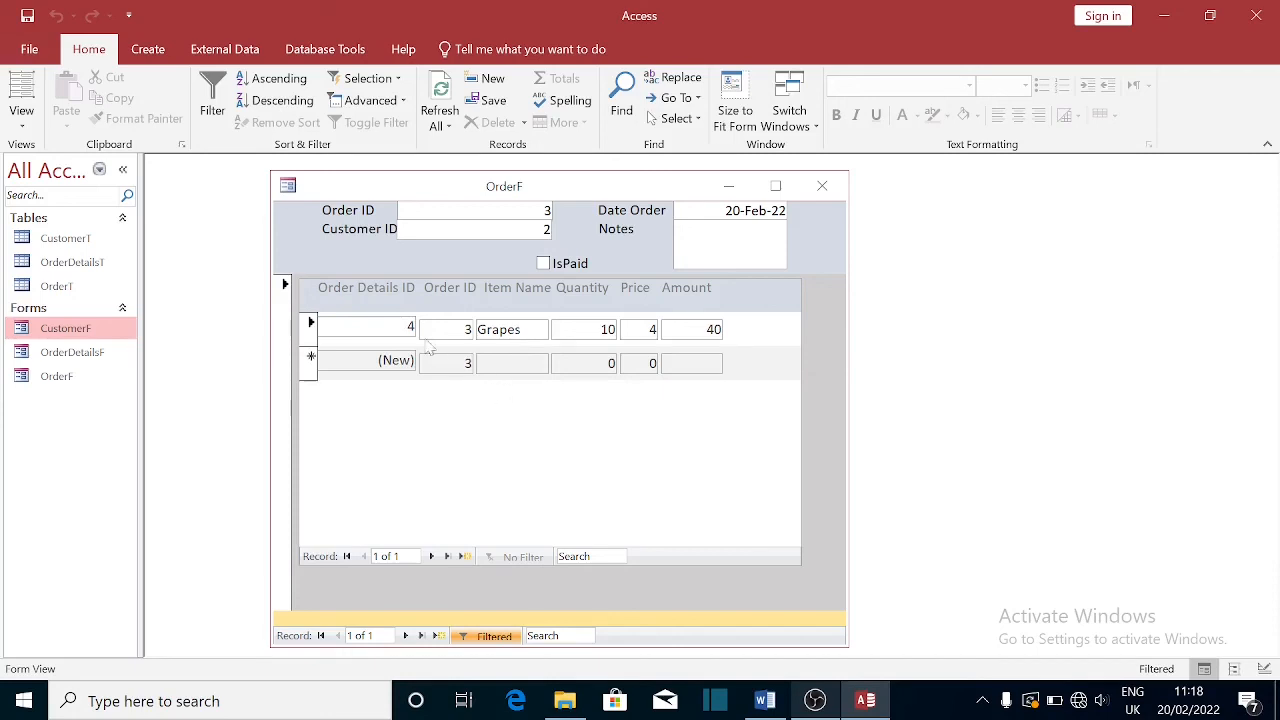
- Add a Cups line to order 3 with quantity 20 at price 3, totalling 60
{"action": "left_click", "coordinate": [530, 400]}
{"action": "type", "text": "Cups"}
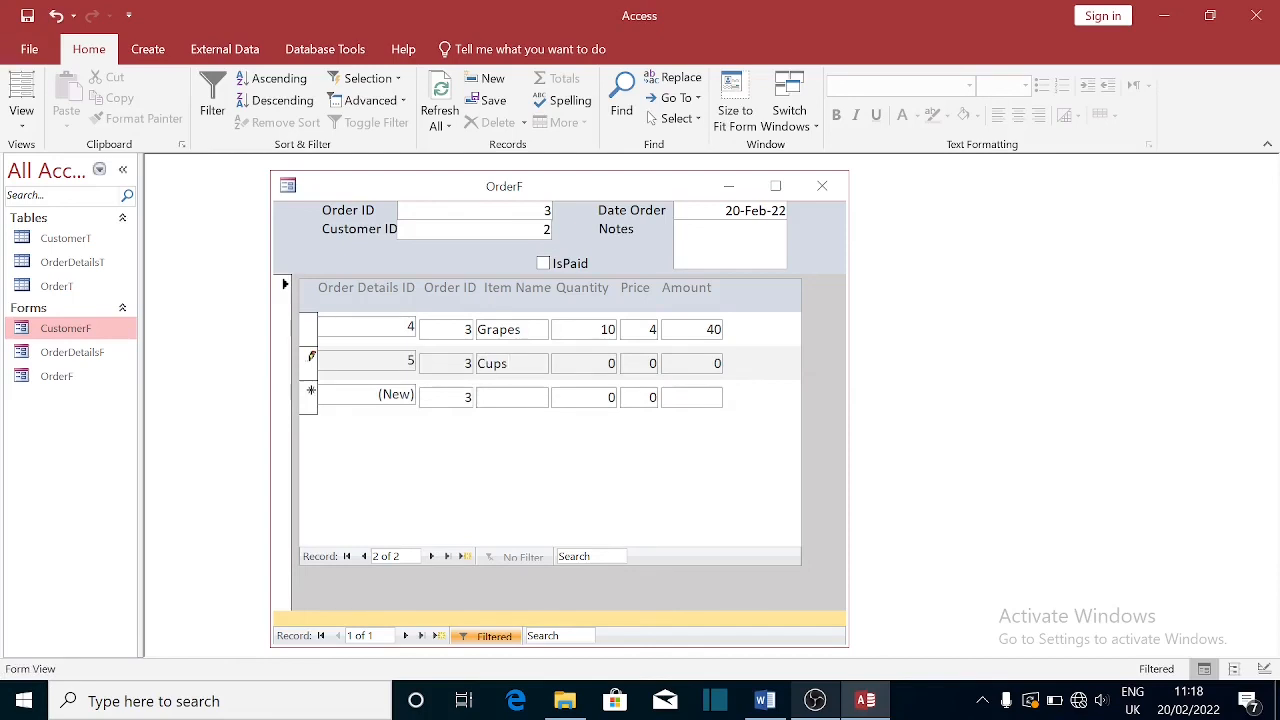
{"action": "left_click", "coordinate": [610, 363]}
{"action": "left_click", "coordinate": [651, 363]}
{"action": "key", "text": "Tab"}
{"action": "left_click", "coordinate": [703, 330]}
- Move to a new blank order record and close OrderF, returning to CustomerF
{"action": "left_click", "coordinate": [536, 212]}
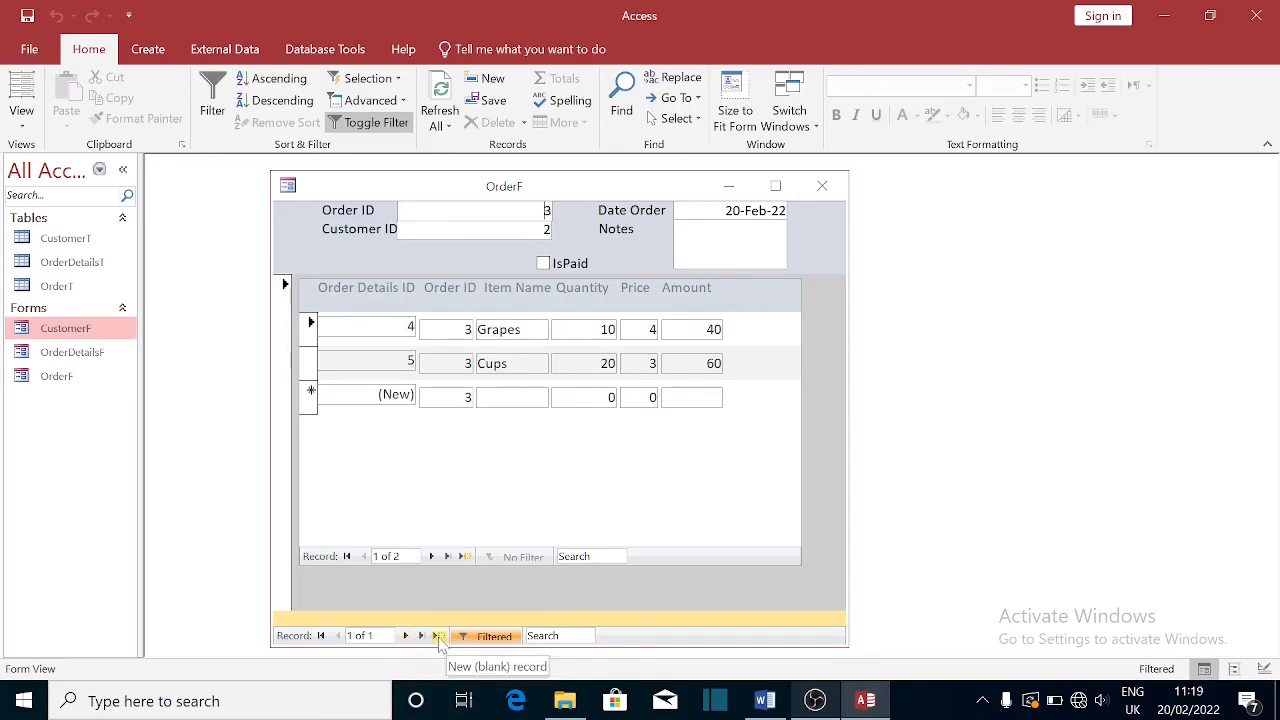
{"action": "left_click", "coordinate": [438, 637]}
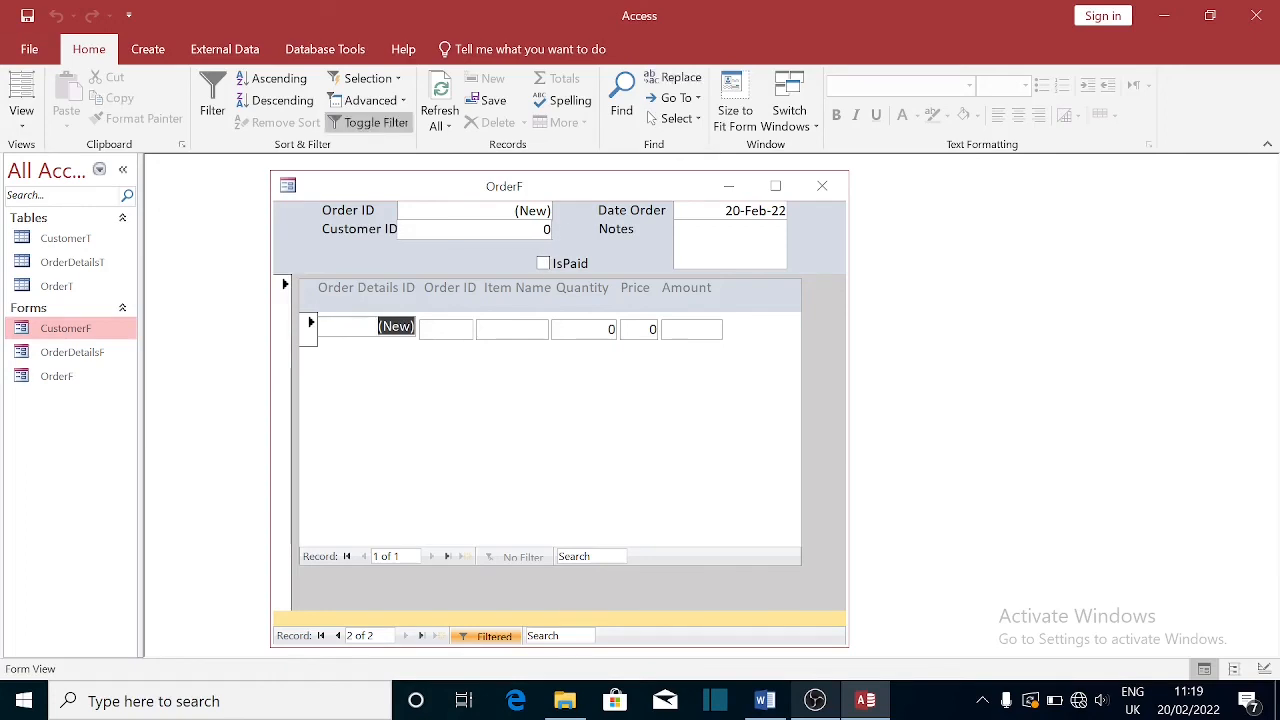
{"action": "left_click", "coordinate": [823, 188]}
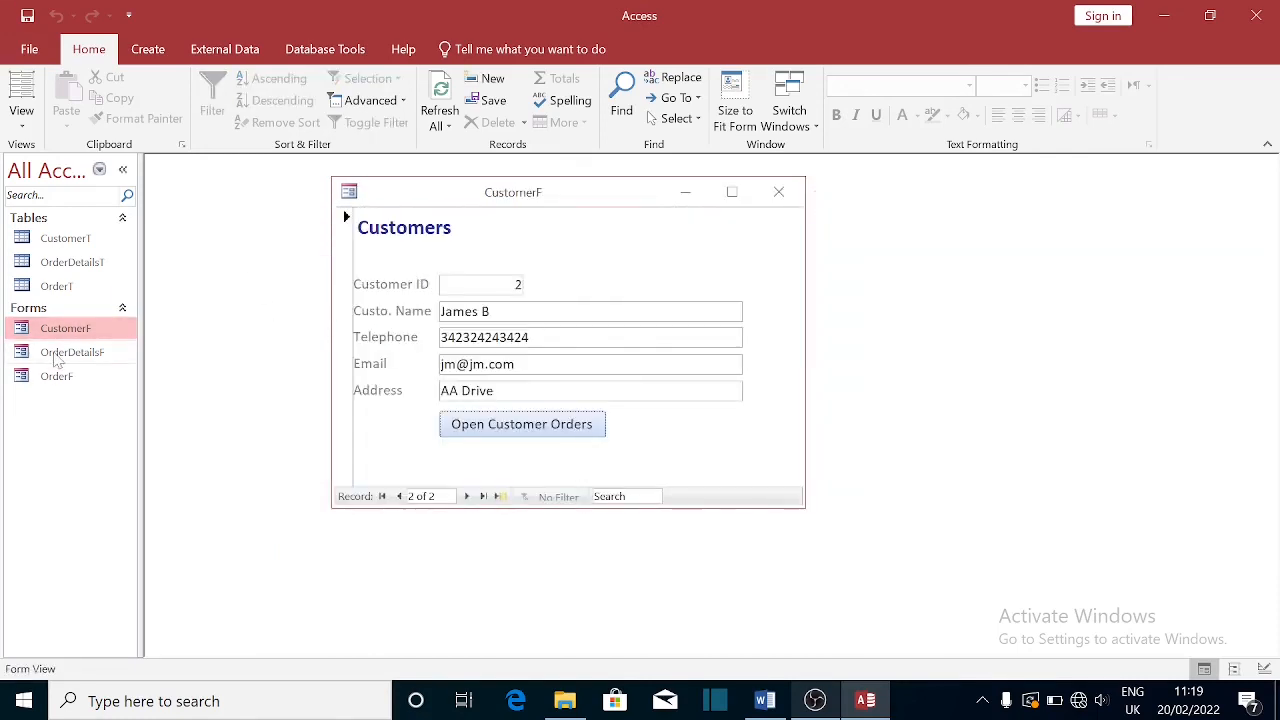
- Open OrderDetailsF in Design View, then close CustomerF and the OrderDetailsF design
{"action": "left_click", "coordinate": [57, 352]}
{"action": "right_click", "coordinate": [56, 353]}
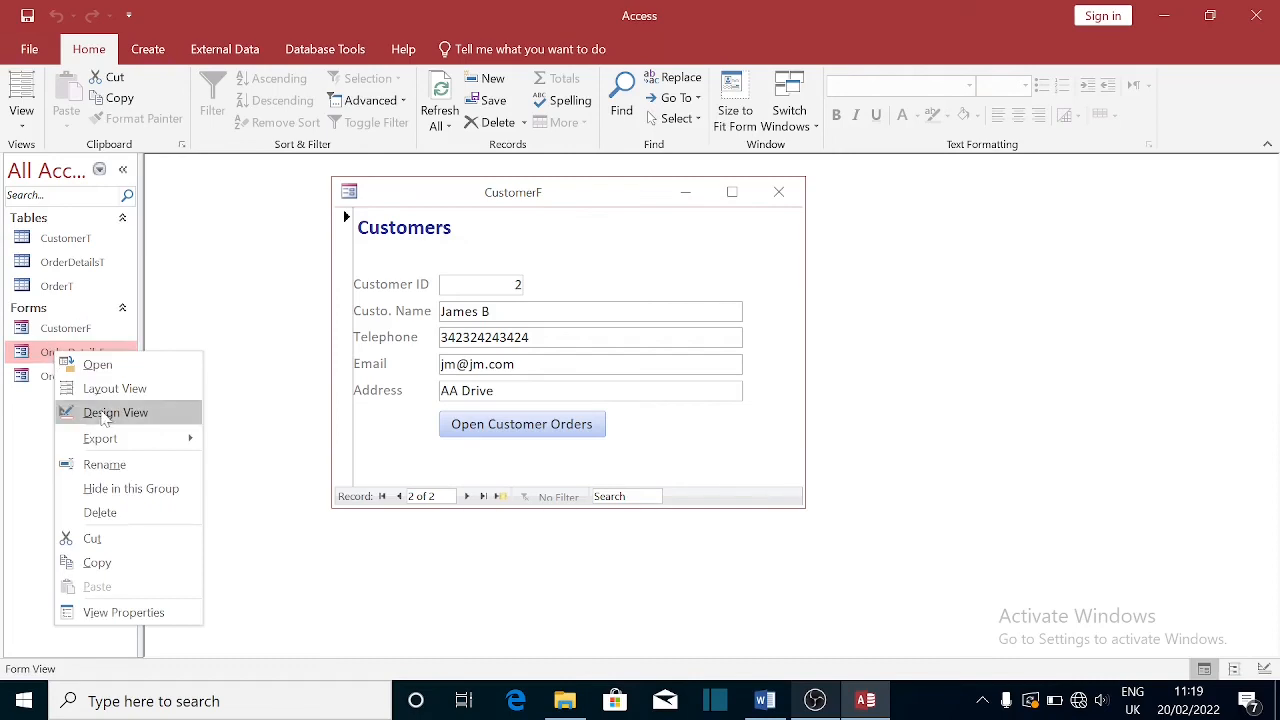
{"action": "left_click", "coordinate": [106, 412]}
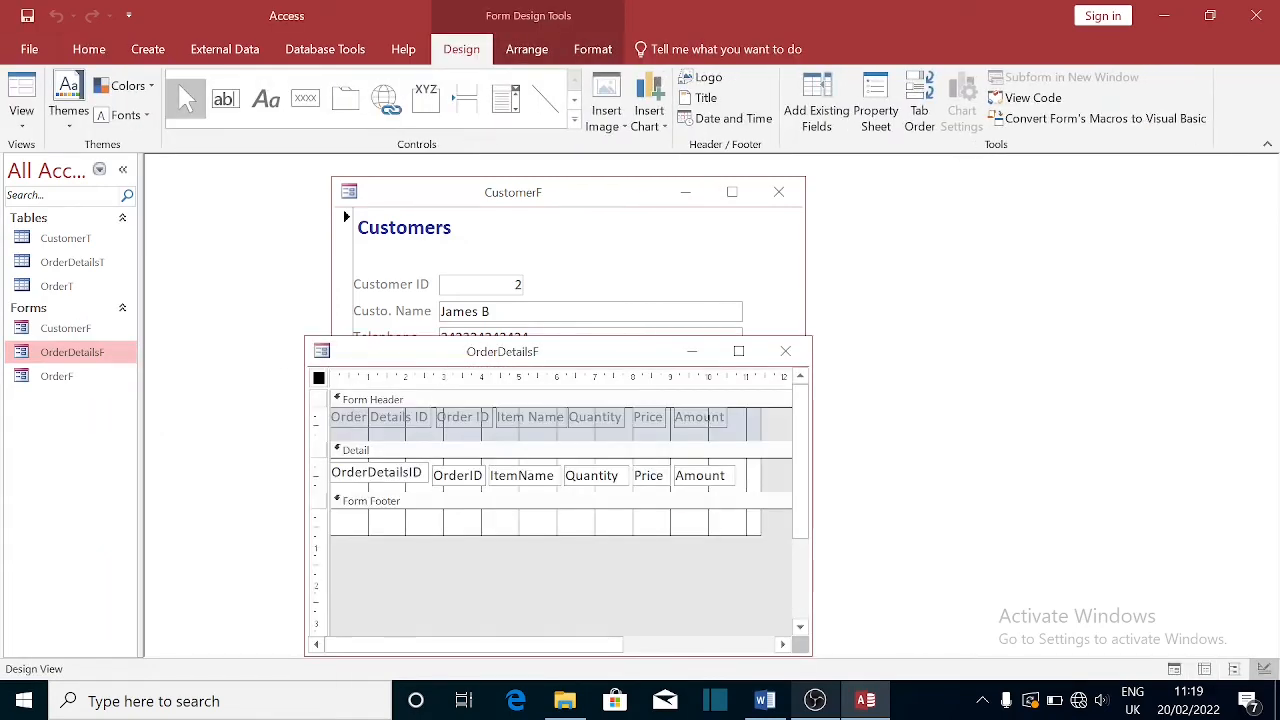
{"action": "left_click", "coordinate": [779, 192]}
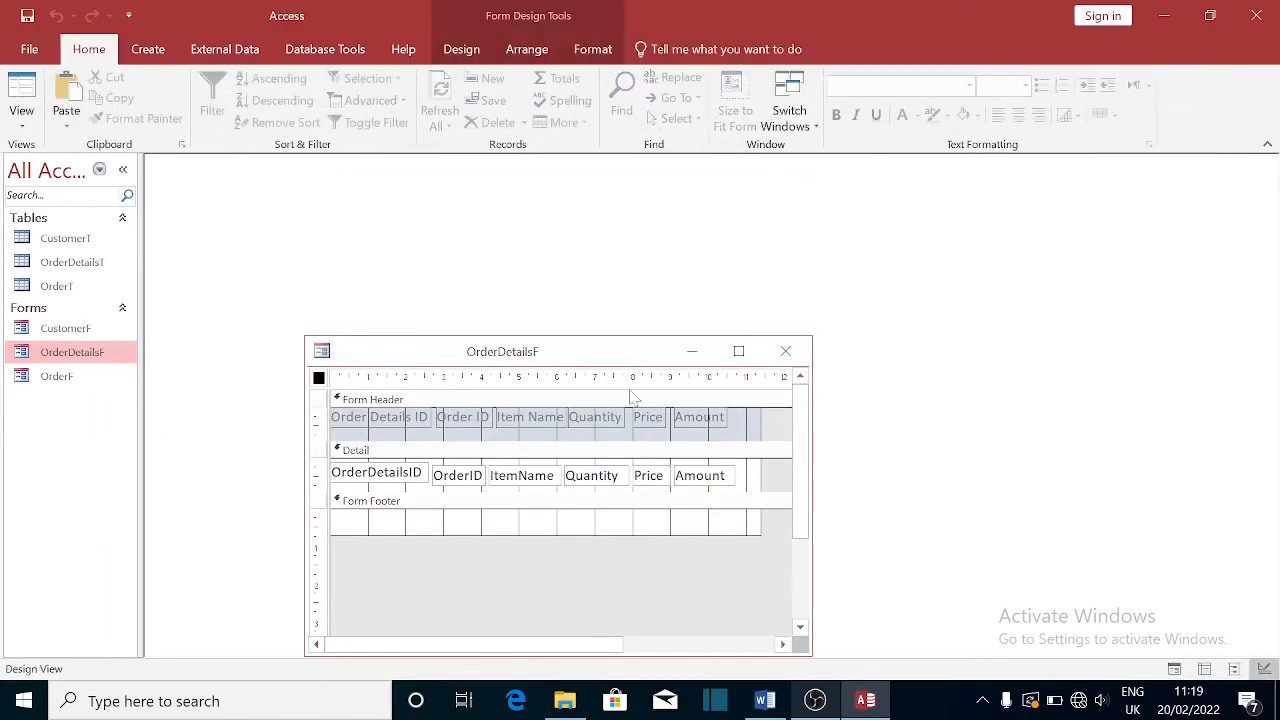
{"action": "left_click", "coordinate": [785, 351]}
- Inspect the order details subform's link properties in OrderF's Design View, then close it
{"action": "left_click", "coordinate": [72, 380]}
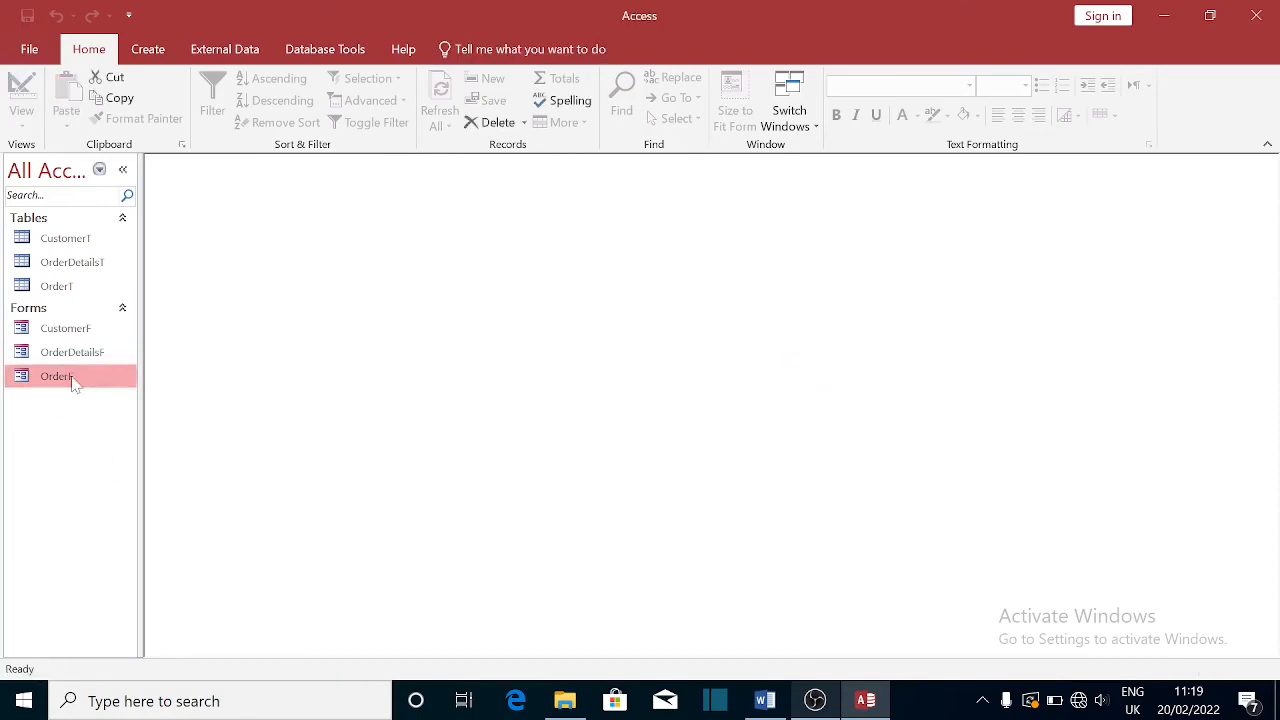
{"action": "right_click", "coordinate": [76, 382]}
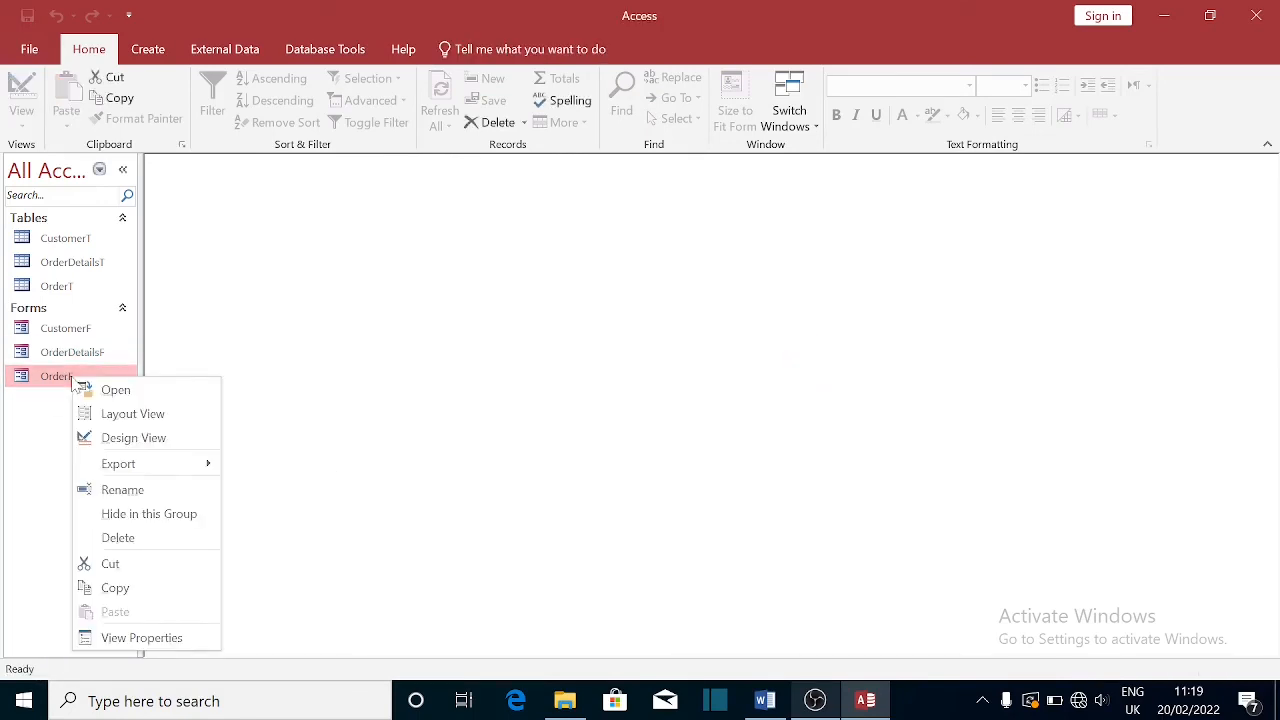
{"action": "left_click", "coordinate": [130, 437]}
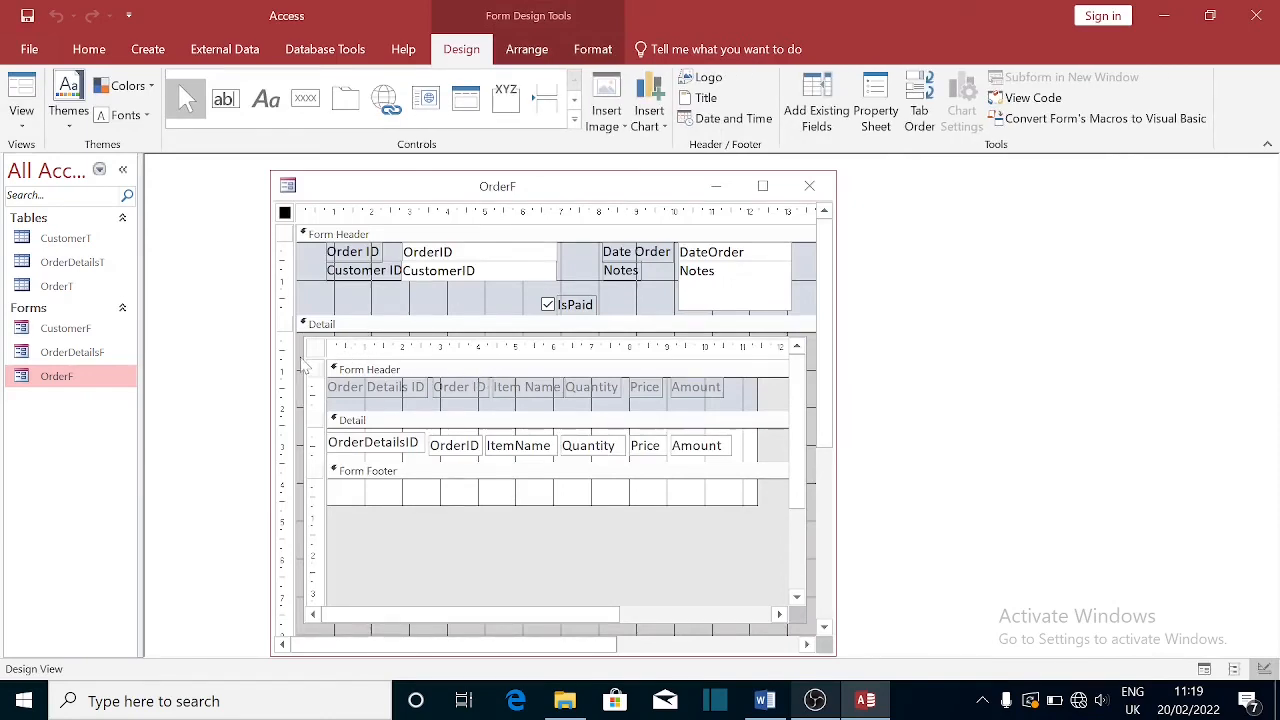
{"action": "double_click", "coordinate": [351, 341]}
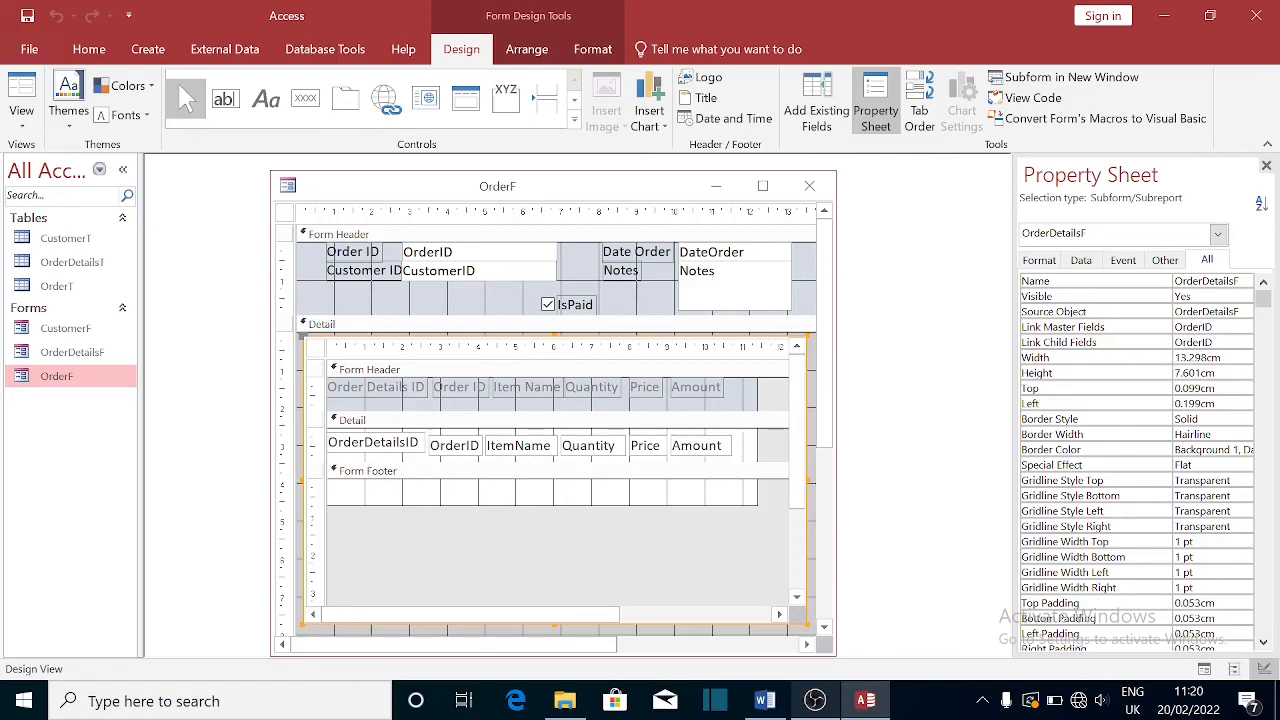
{"action": "left_click", "coordinate": [1266, 166]}
{"action": "left_click", "coordinate": [812, 187]}
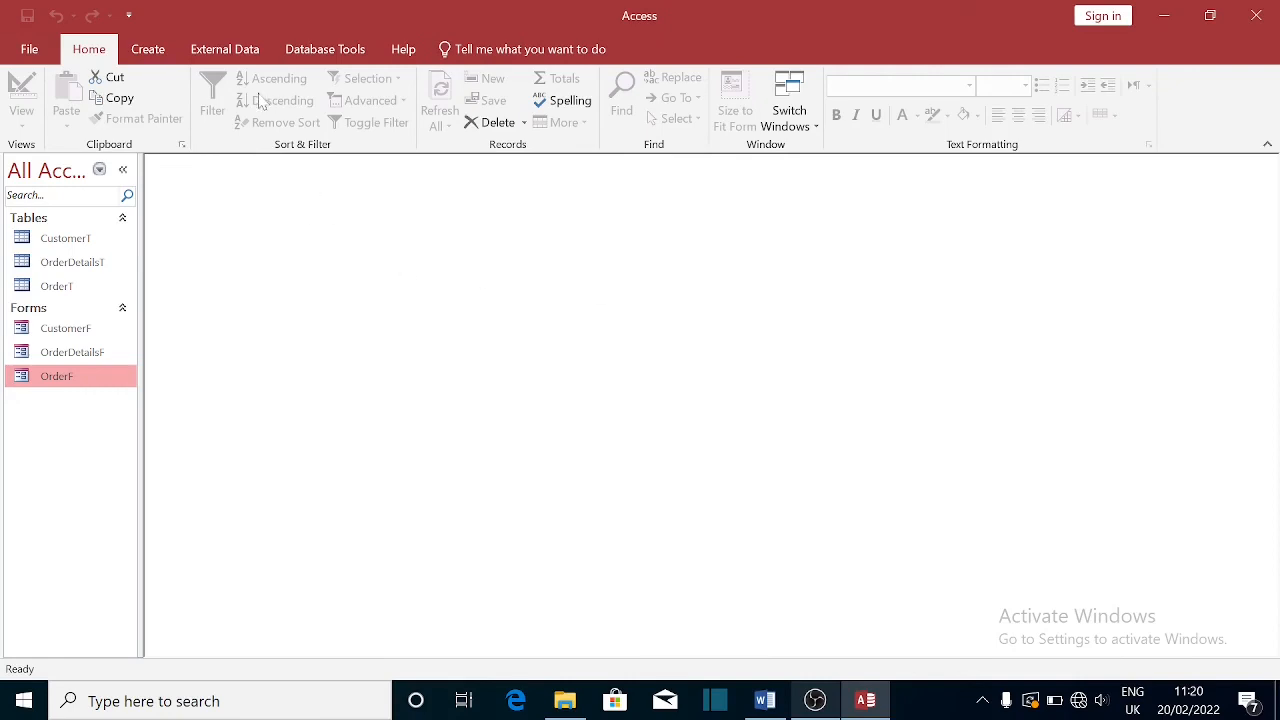
- Open the Relationships diagram and add CustomerT, OrderT and OrderDetailsT to it
{"action": "left_click", "coordinate": [330, 56]}
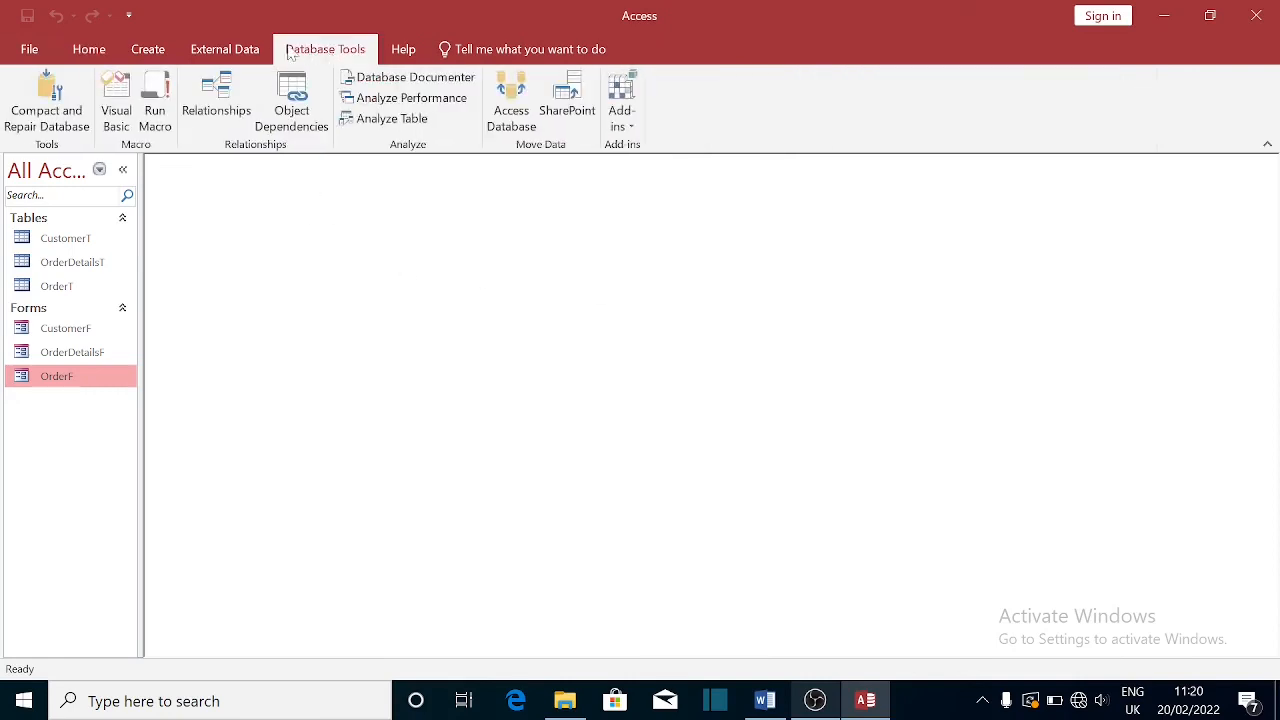
{"action": "left_click", "coordinate": [216, 97]}
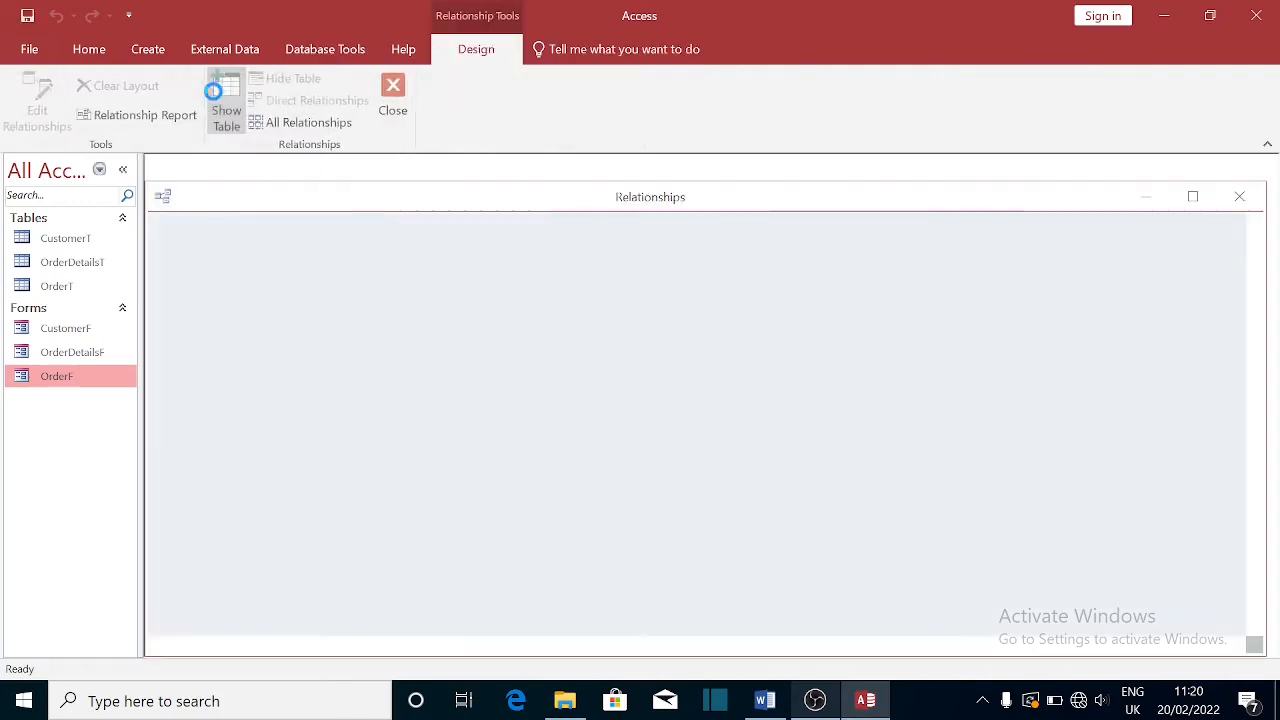
{"action": "left_click_drag", "start_coordinate": [492, 243], "coordinate": [531, 232]}
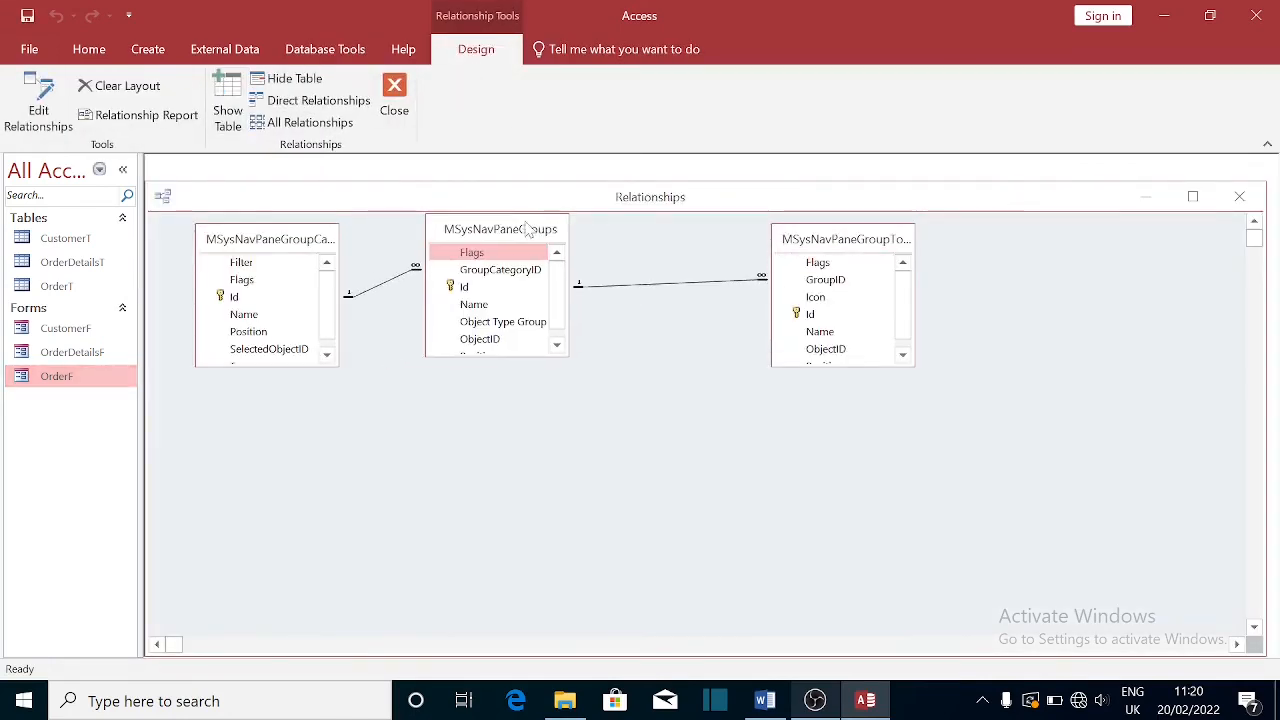
{"action": "right_click", "coordinate": [465, 411]}
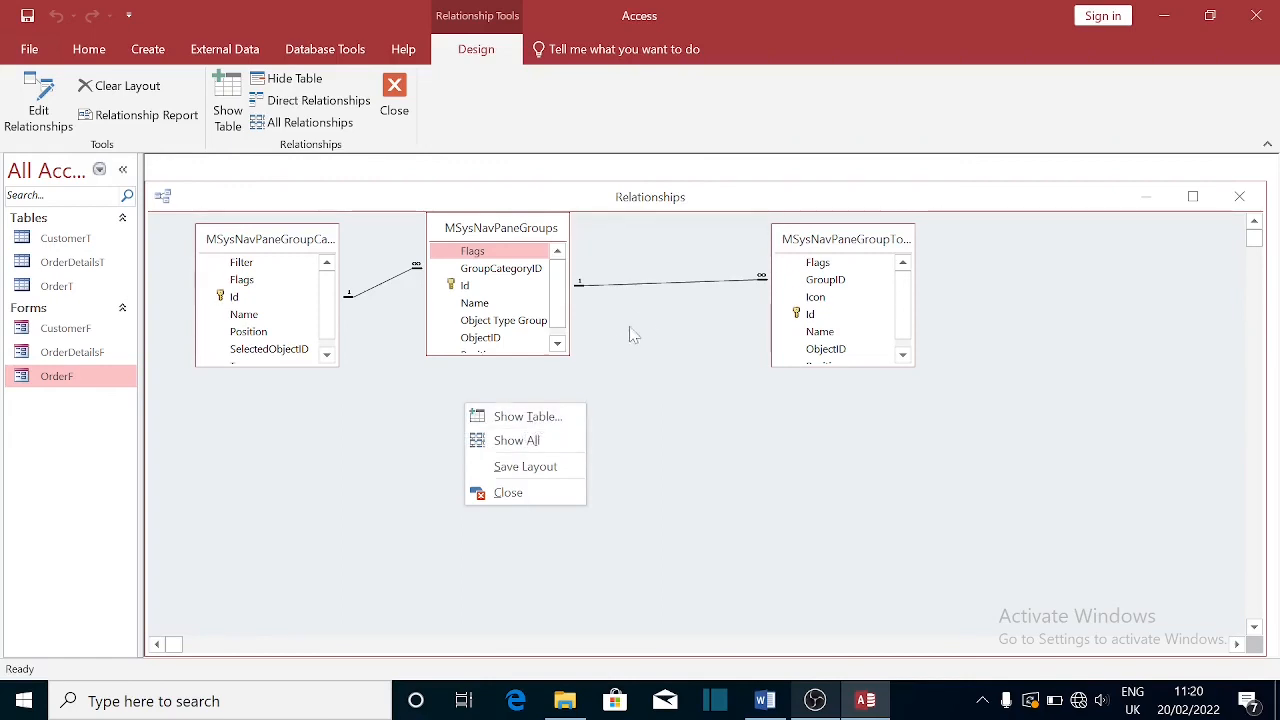
{"action": "left_click", "coordinate": [528, 418]}
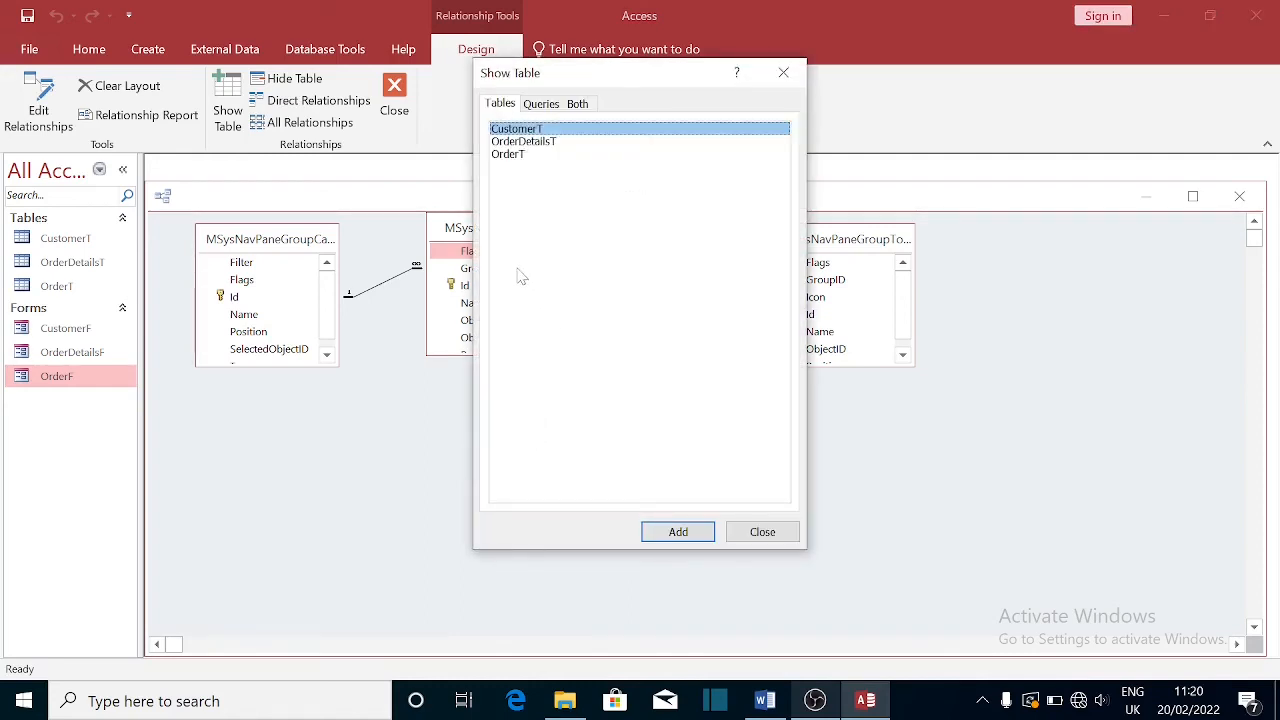
{"action": "key", "text": "shift+Down"}
{"action": "key", "text": "shift+Down"}
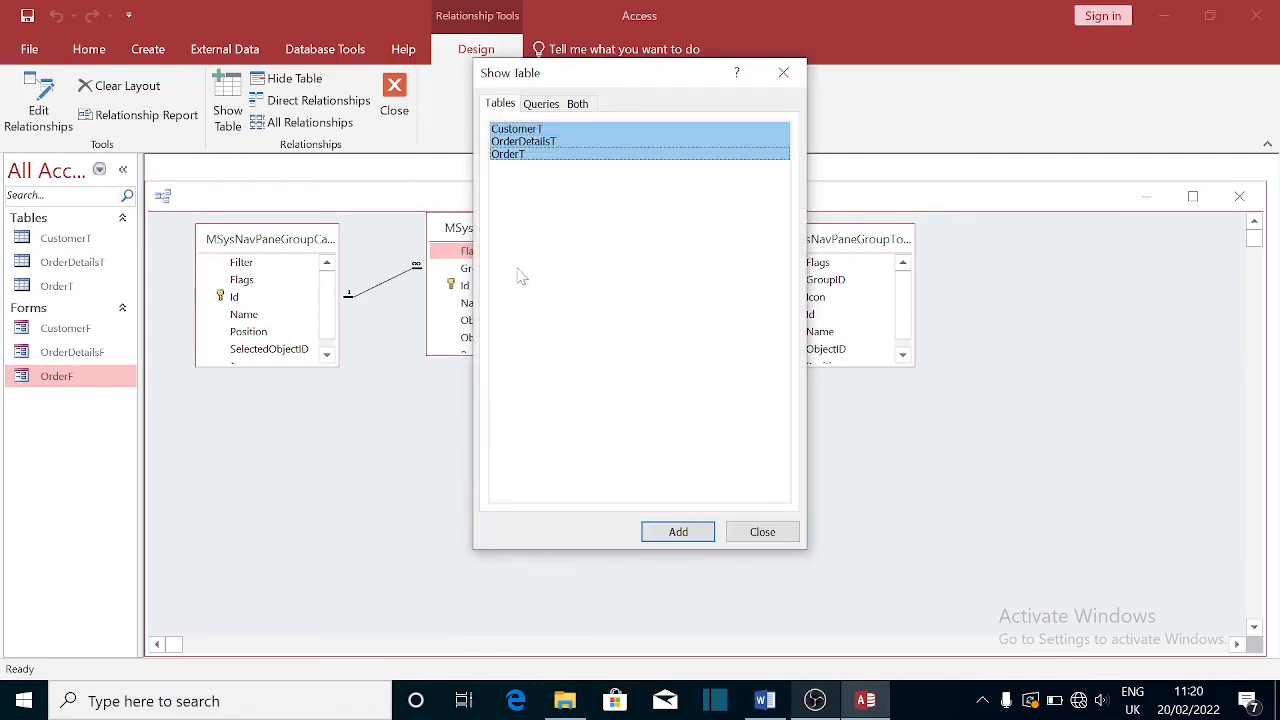
{"action": "left_click", "coordinate": [676, 530]}
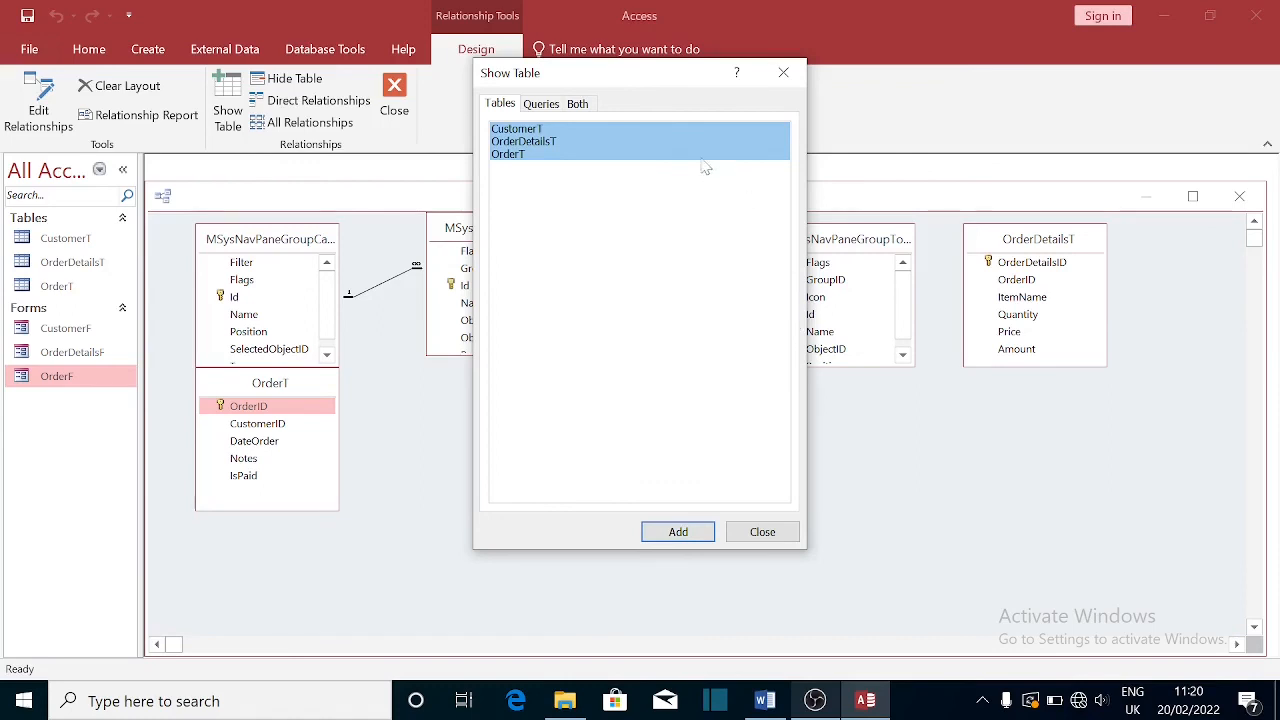
{"action": "left_click", "coordinate": [789, 70]}
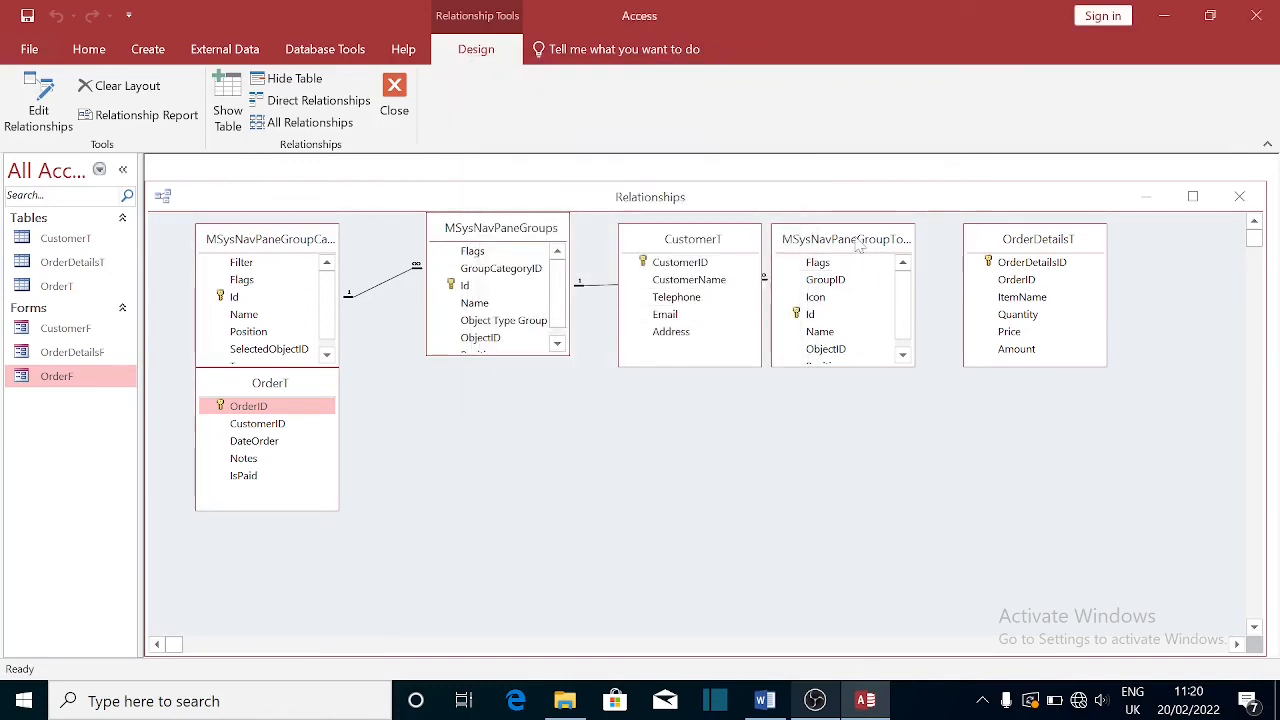
- Arrange CustomerT, OrderT and OrderDetailsT side by side in one row
{"action": "left_click_drag", "start_coordinate": [696, 246], "coordinate": [656, 436]}
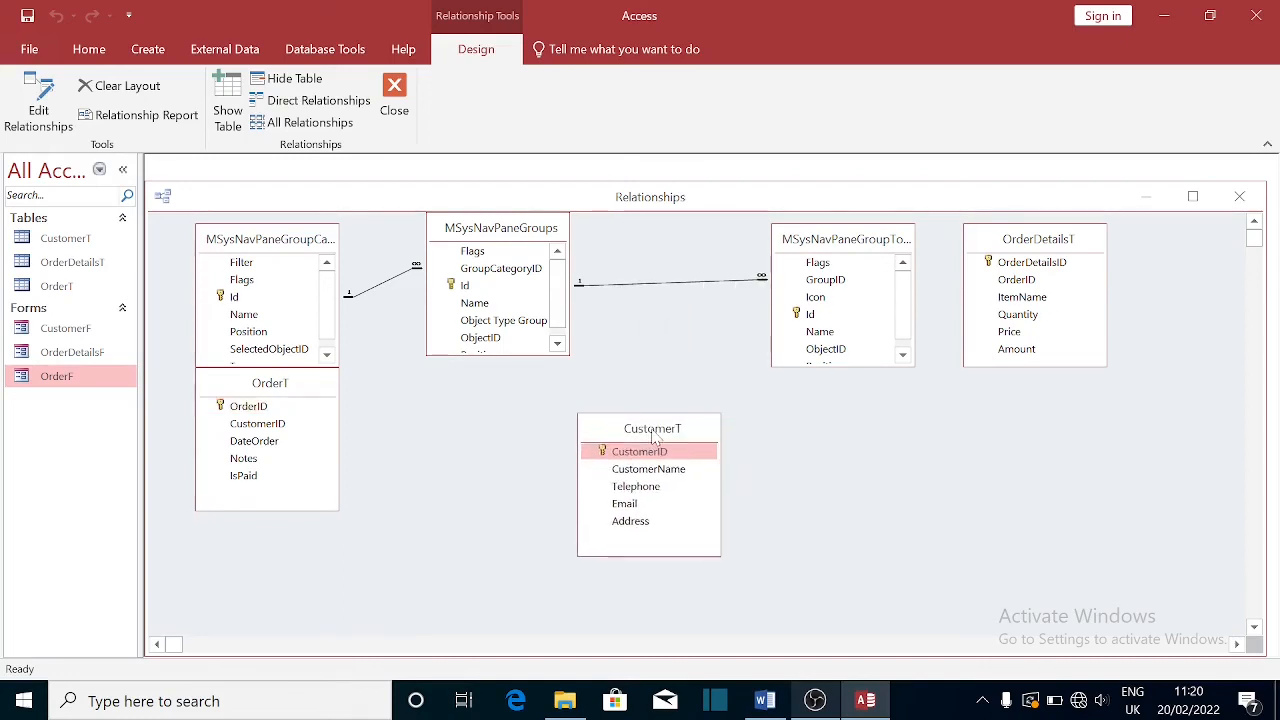
{"action": "left_click_drag", "start_coordinate": [280, 390], "coordinate": [465, 461]}
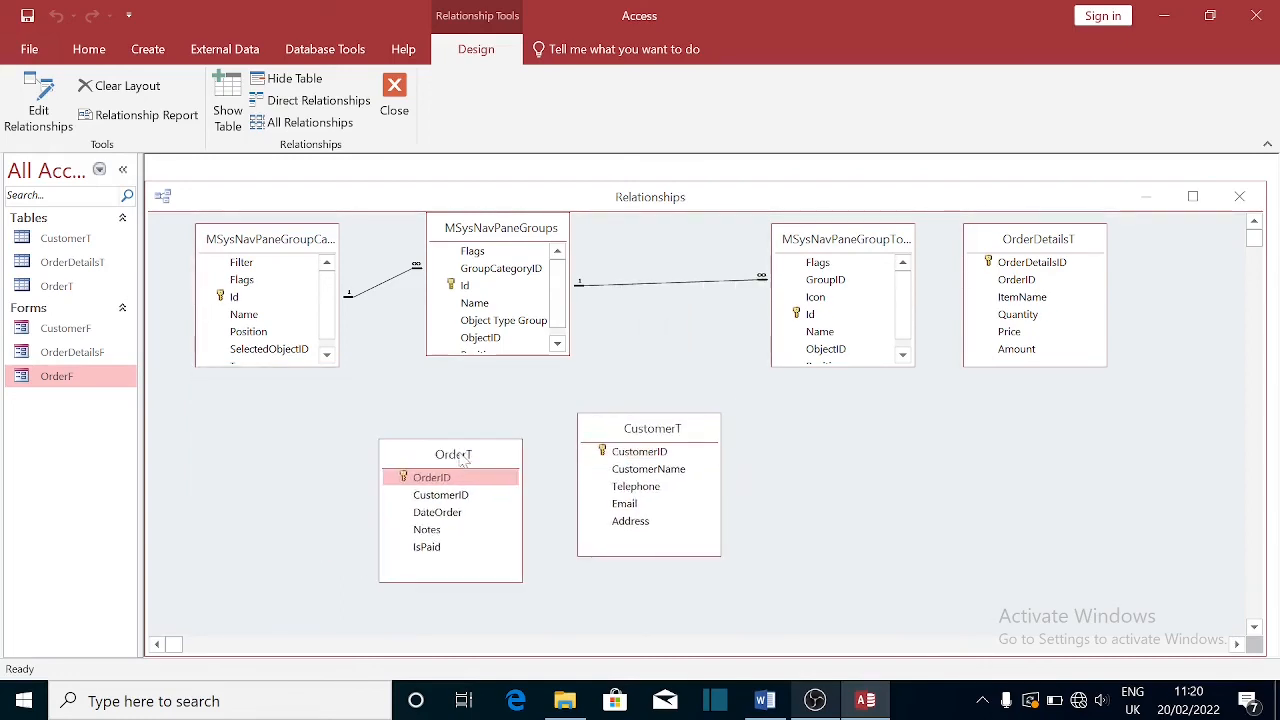
{"action": "left_click_drag", "start_coordinate": [1027, 252], "coordinate": [795, 450]}
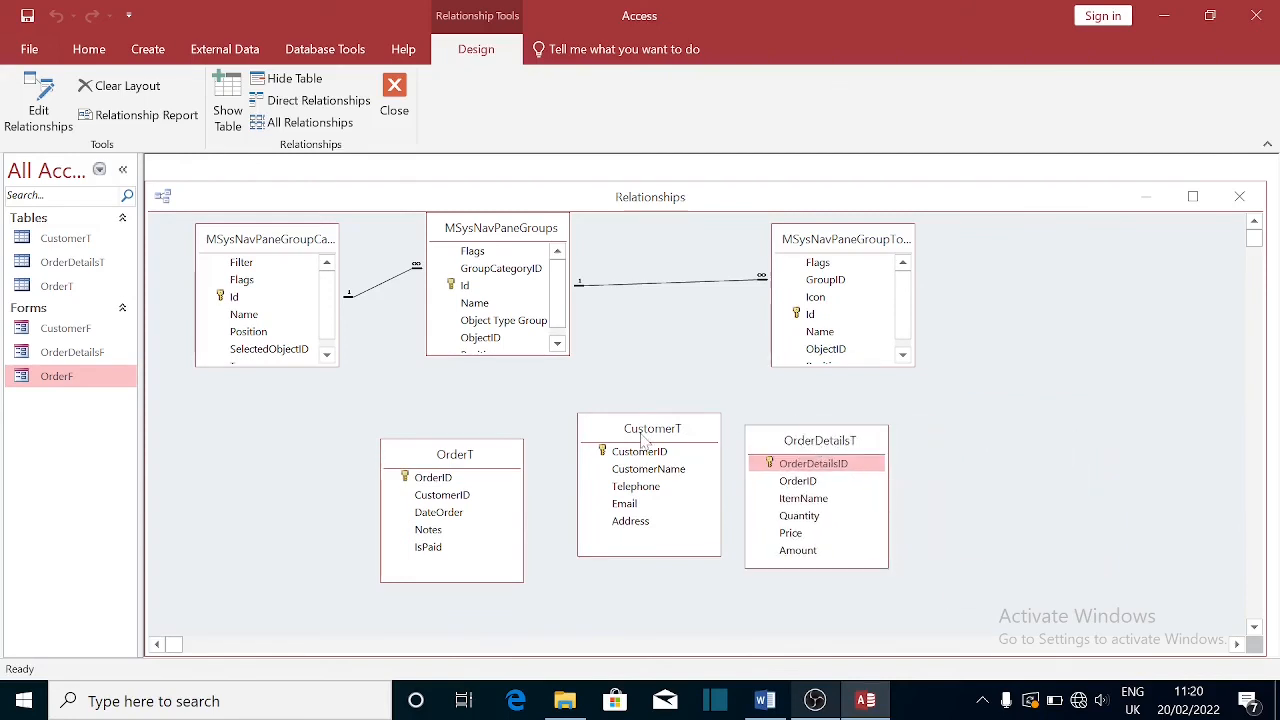
{"action": "left_click_drag", "start_coordinate": [641, 432], "coordinate": [626, 394]}
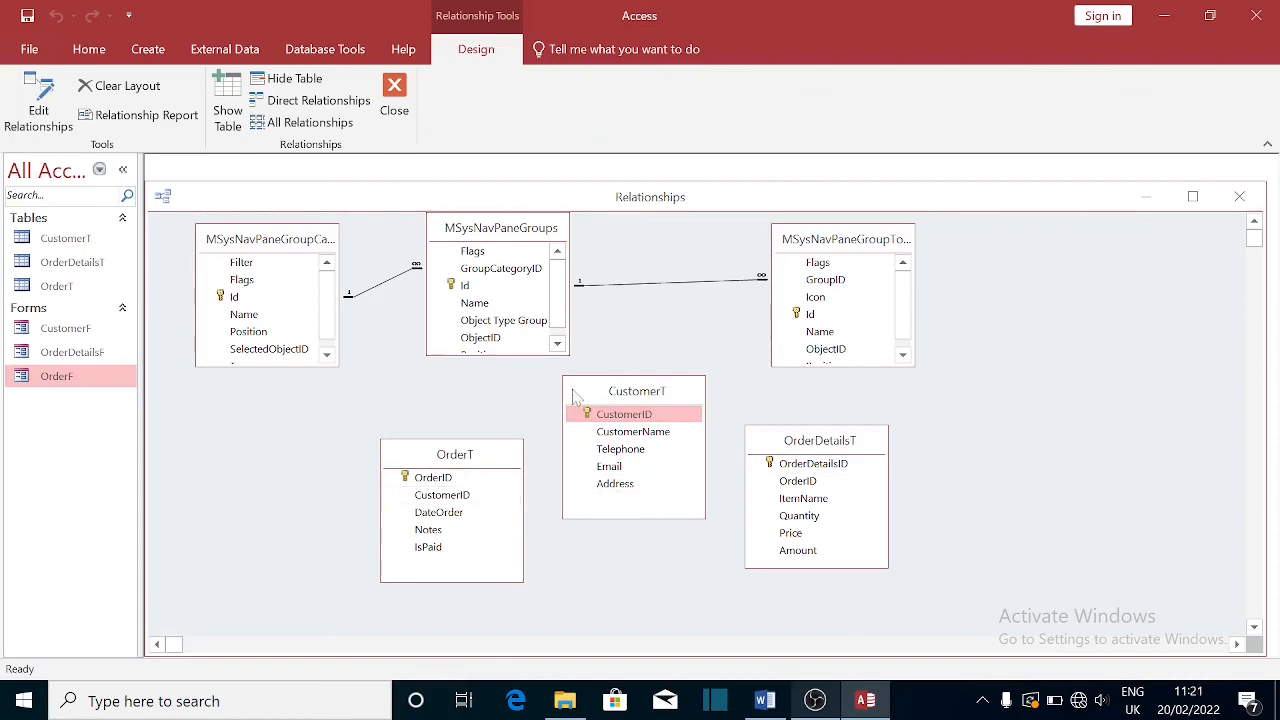
{"action": "left_click_drag", "start_coordinate": [600, 392], "coordinate": [227, 438]}
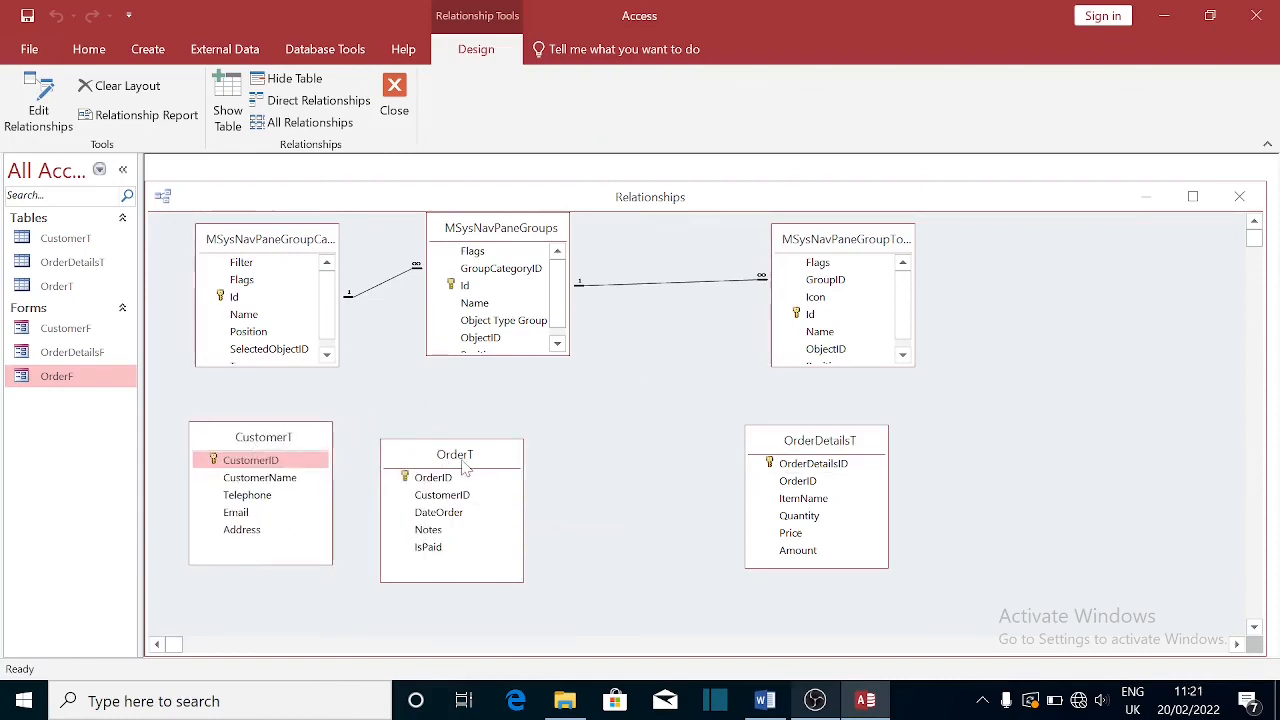
{"action": "left_click_drag", "start_coordinate": [462, 456], "coordinate": [581, 400]}
- Drag OrderT's OrderID toward OrderDetailsT, then close Relationships and save the layout
{"action": "left_click", "coordinate": [280, 462]}
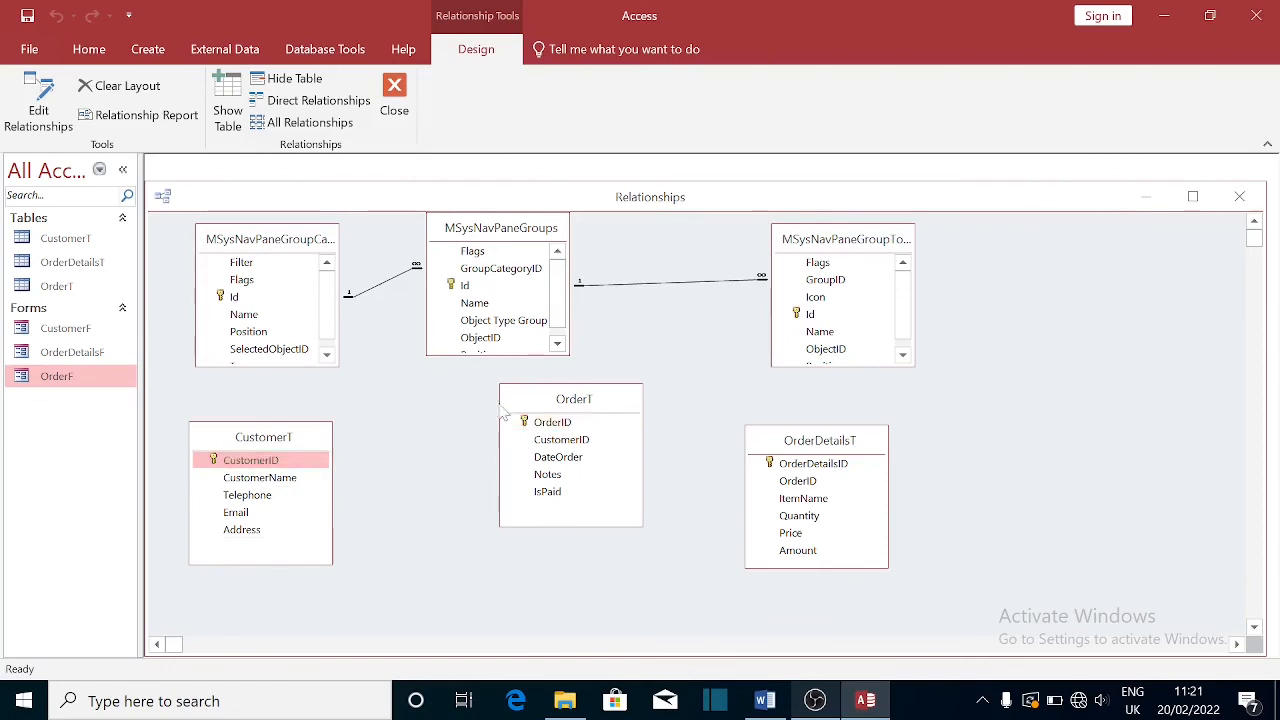
{"action": "left_click", "coordinate": [556, 424]}
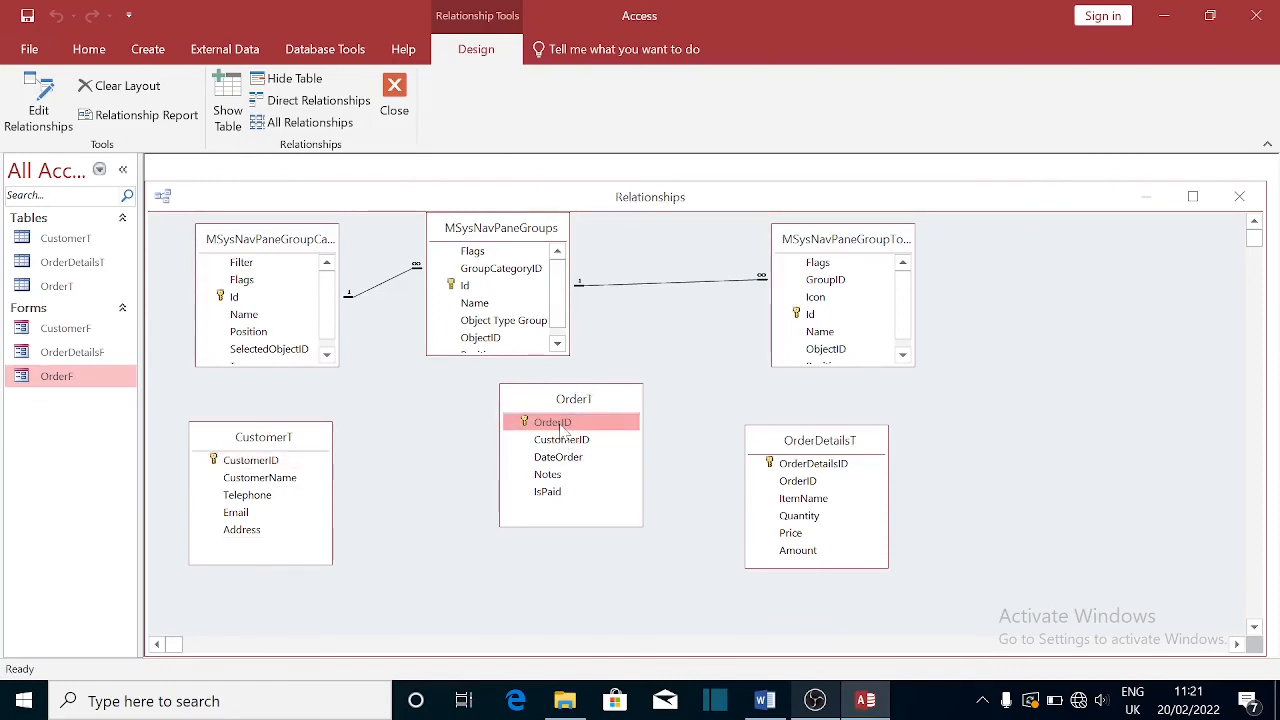
{"action": "left_click_drag", "start_coordinate": [560, 428], "coordinate": [820, 468]}
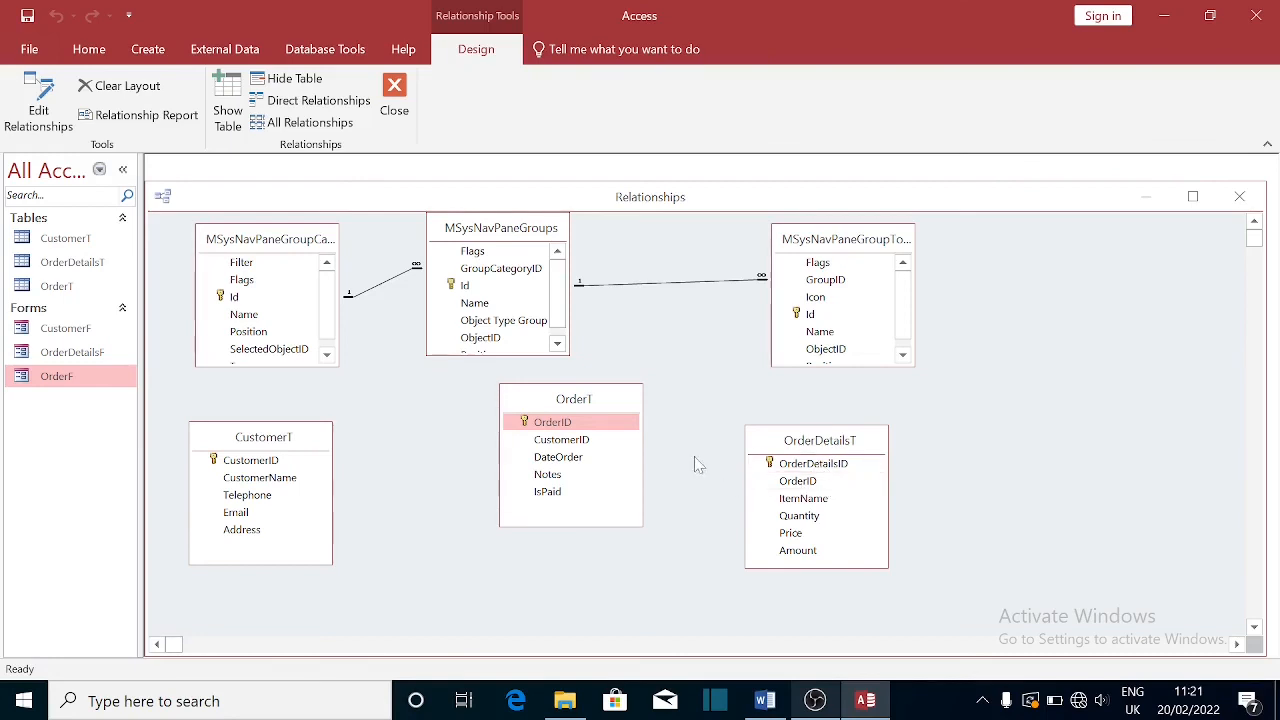
{"action": "left_click", "coordinate": [848, 470]}
{"action": "left_click", "coordinate": [1235, 200]}
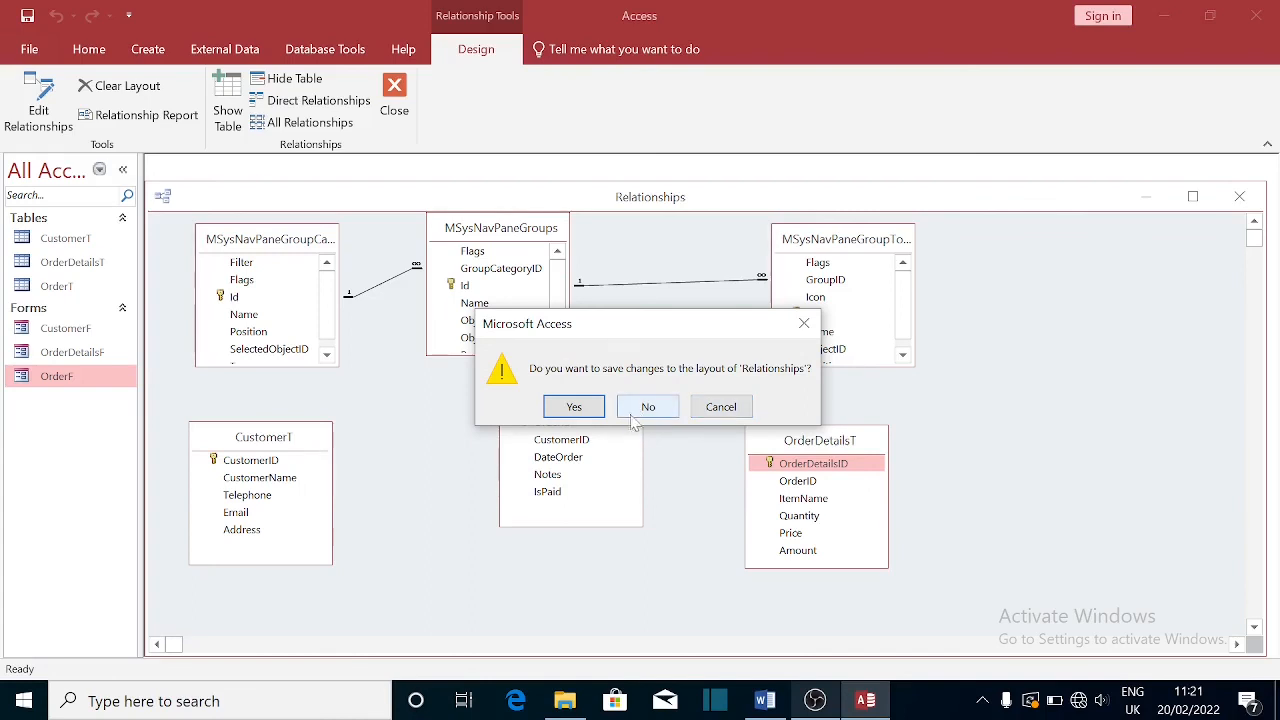
{"action": "left_click", "coordinate": [572, 408]}
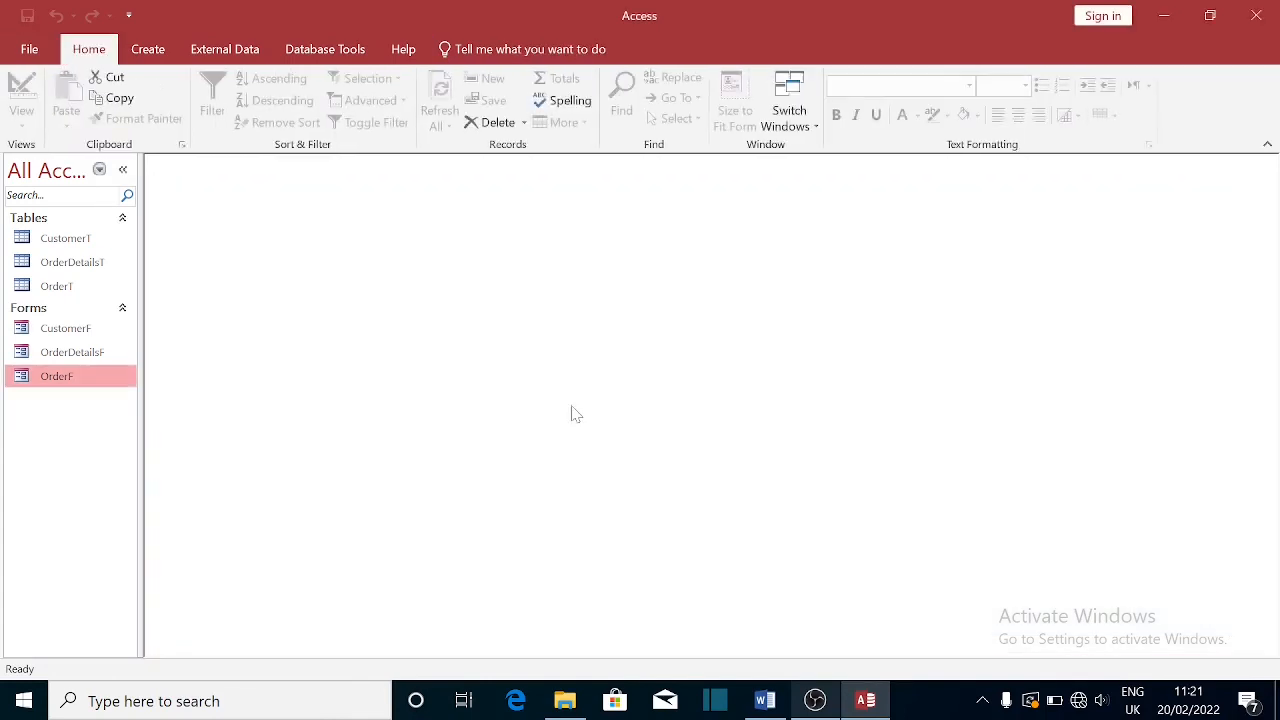
{"action": "left_click", "coordinate": [147, 50]}
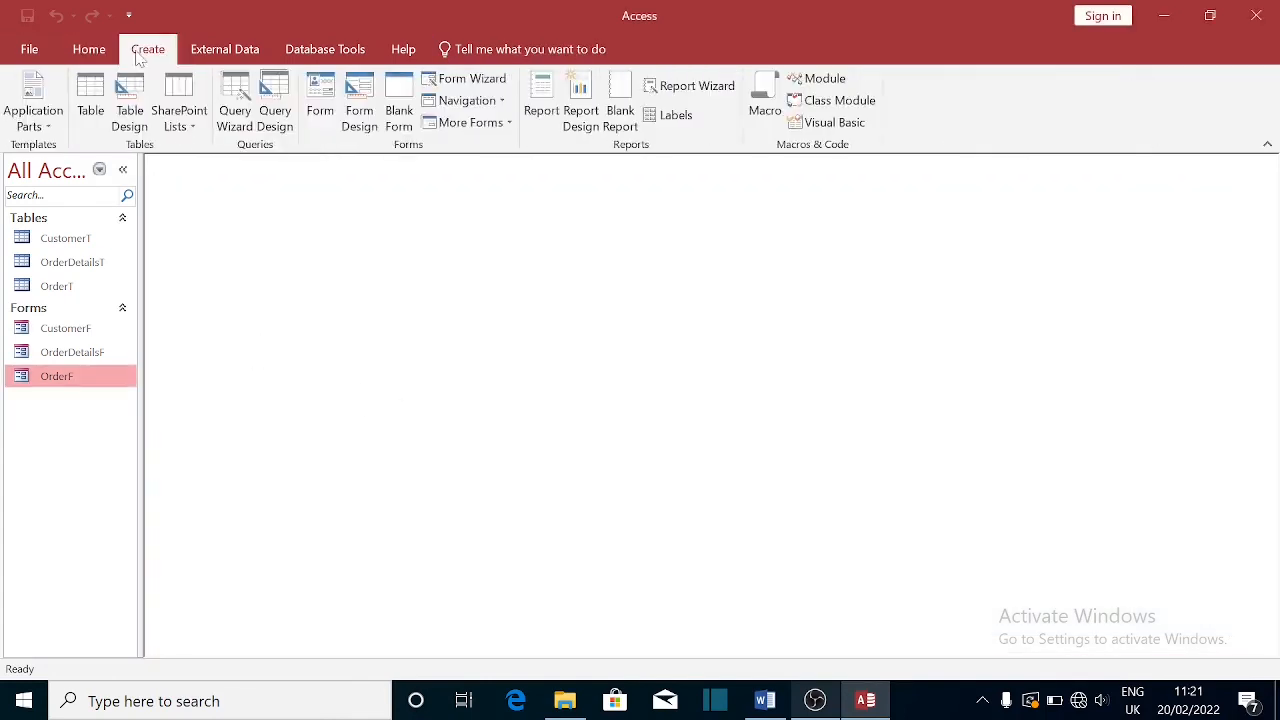
{"action": "left_click", "coordinate": [238, 100]}
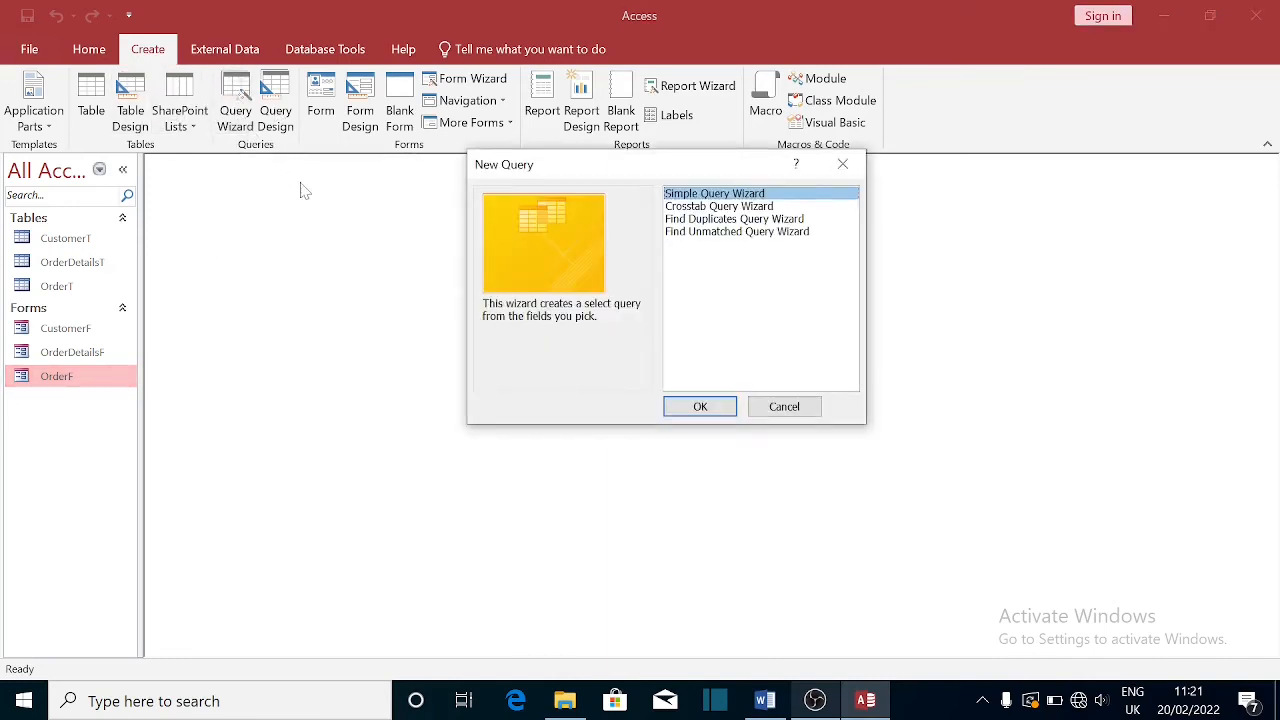
{"action": "left_click", "coordinate": [806, 410]}
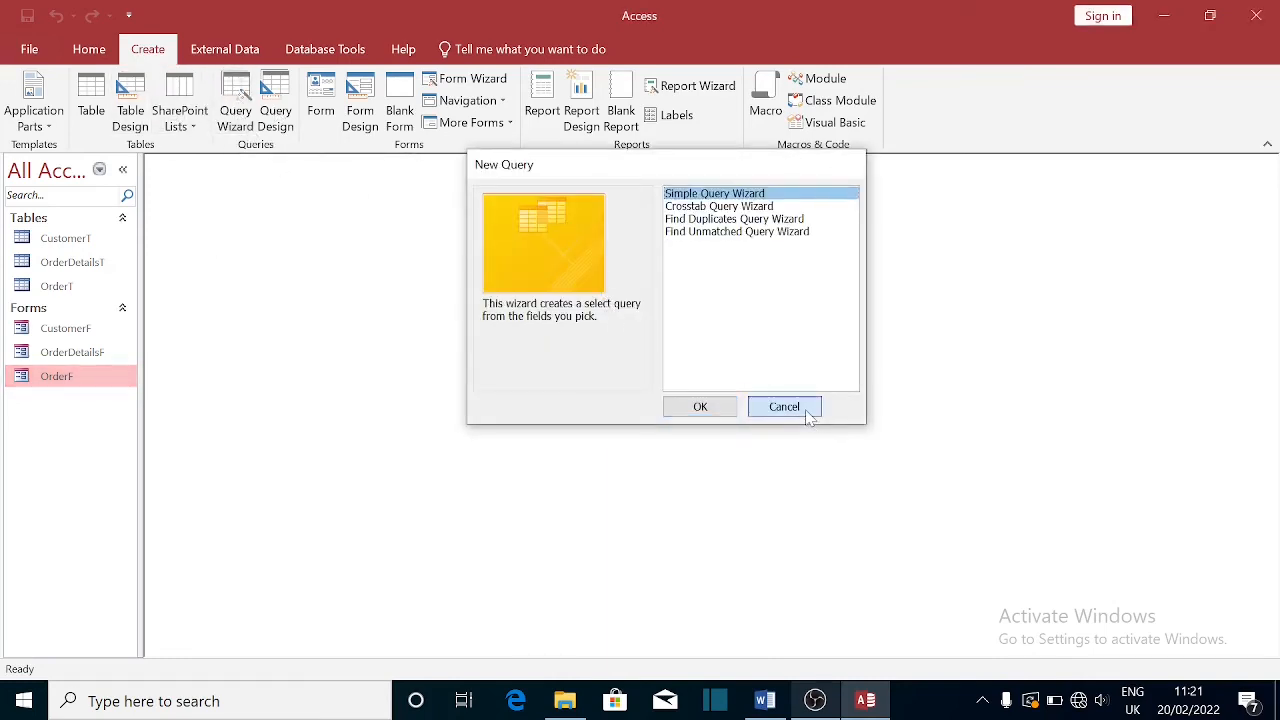
{"action": "left_click", "coordinate": [276, 108]}
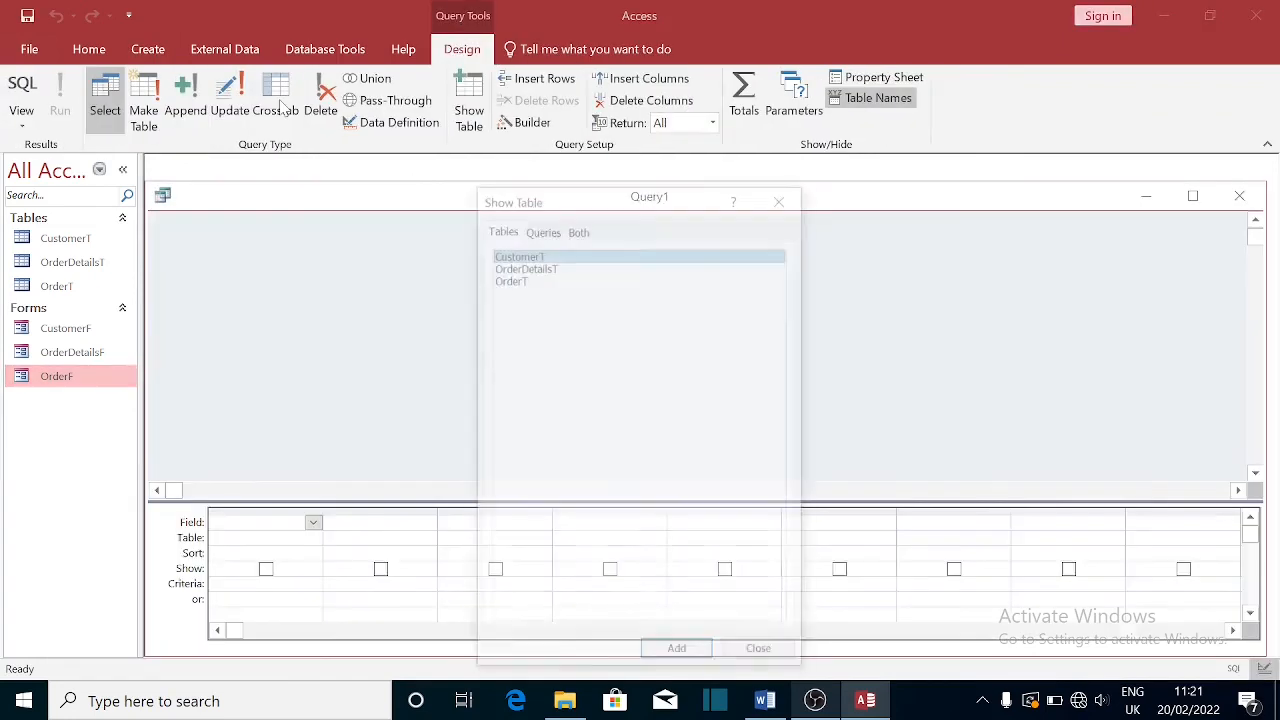
{"action": "key", "text": "shift+Down"}
{"action": "key", "text": "shift+Down"}
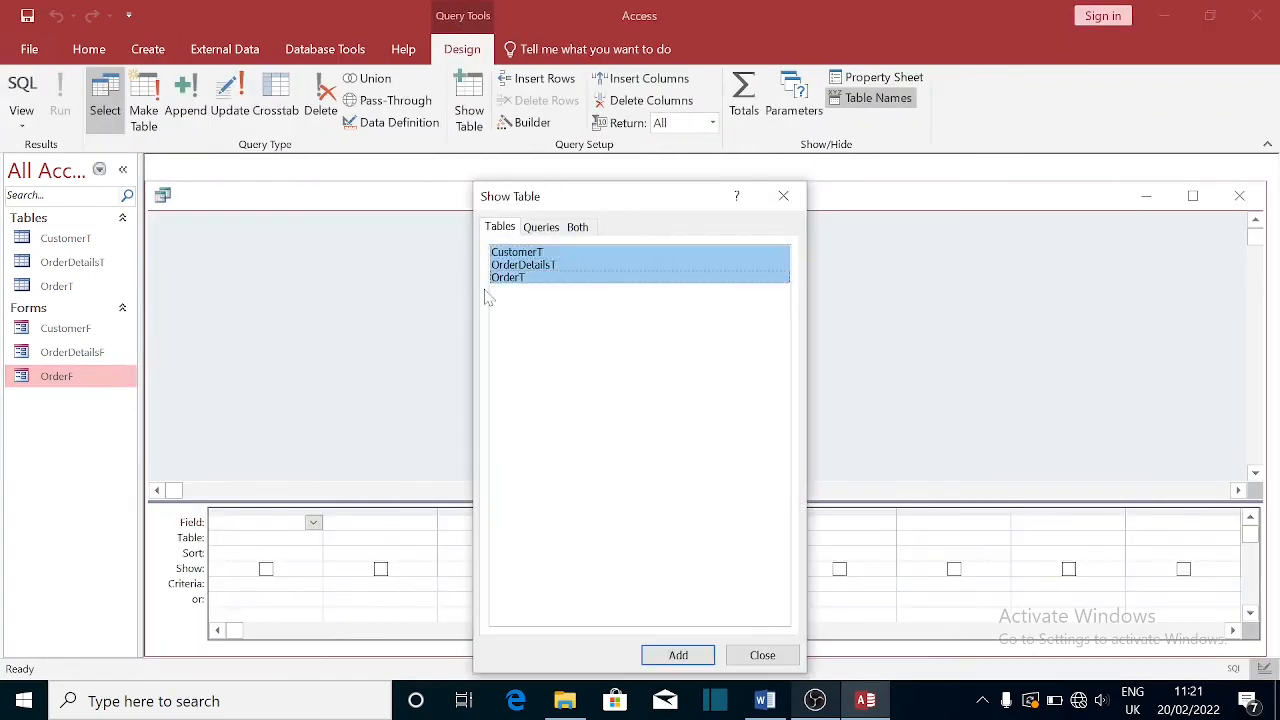
{"action": "left_click", "coordinate": [680, 655]}
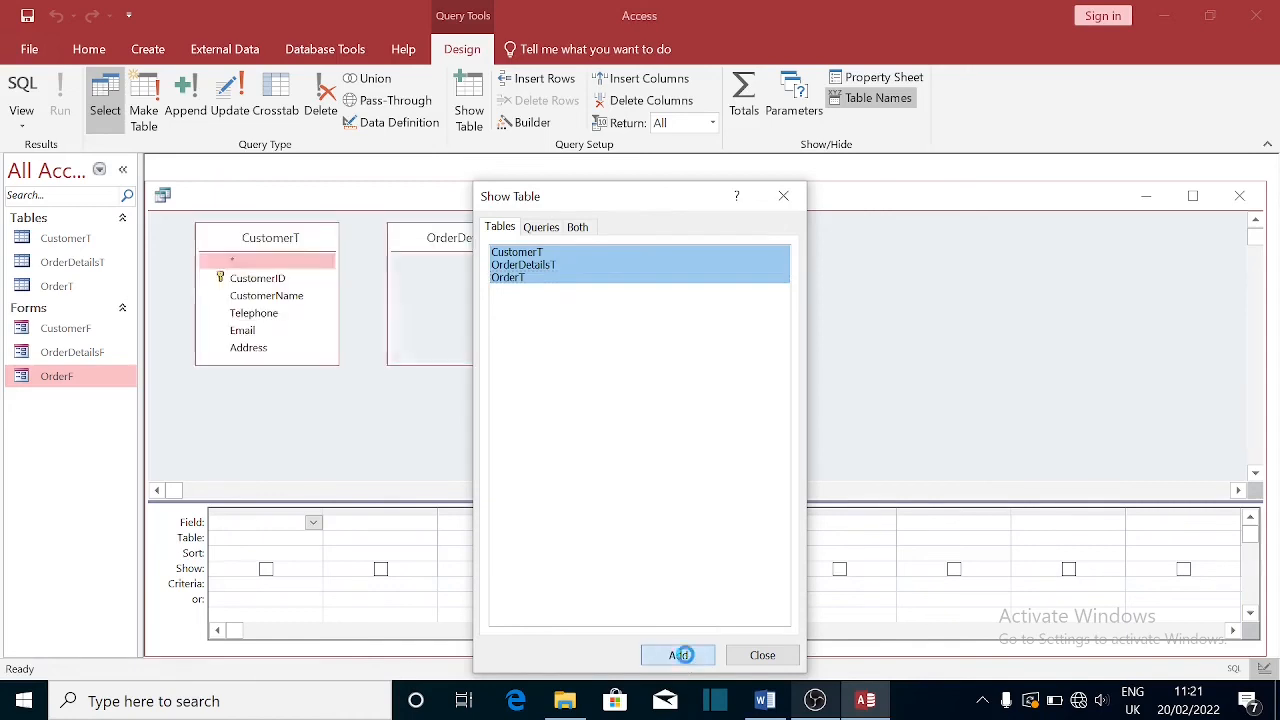
{"action": "left_click", "coordinate": [780, 199]}
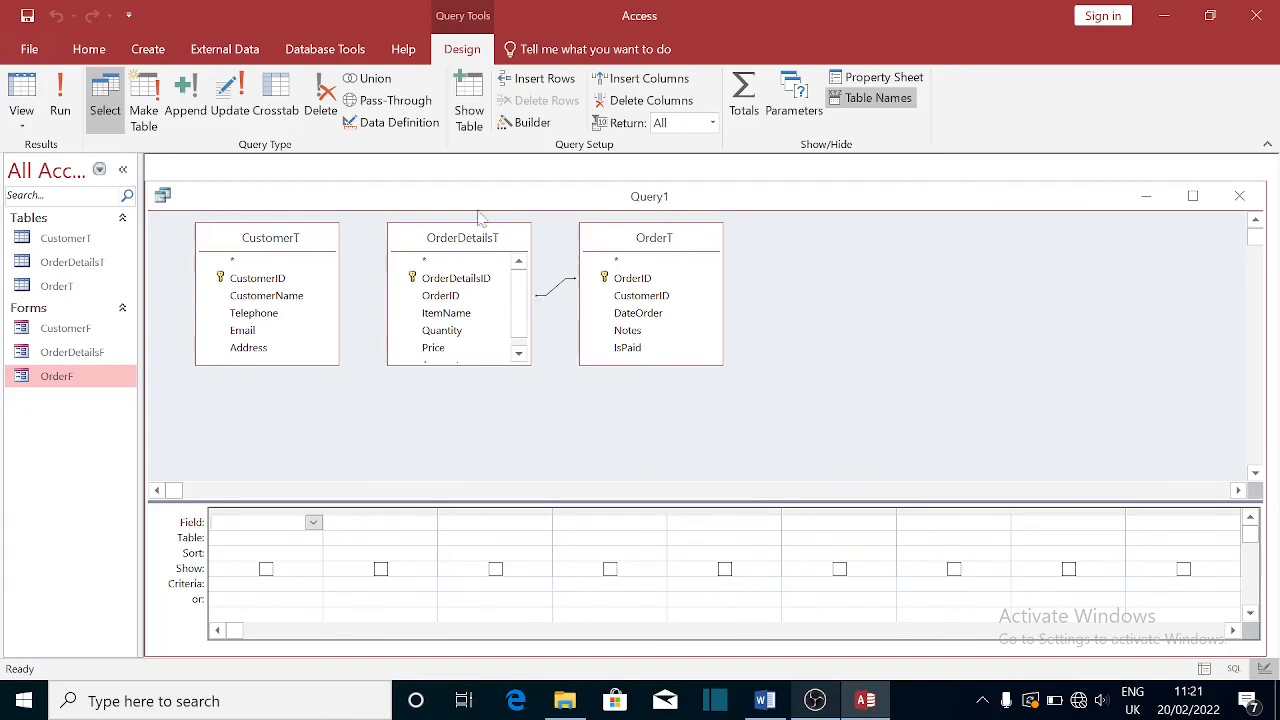
{"action": "mouse_move", "coordinate": [483, 244]}
{"action": "left_mouse_down"}
{"action": "mouse_move", "coordinate": [452, 247]}
{"action": "mouse_move", "coordinate": [485, 246]}
{"action": "left_mouse_up"}
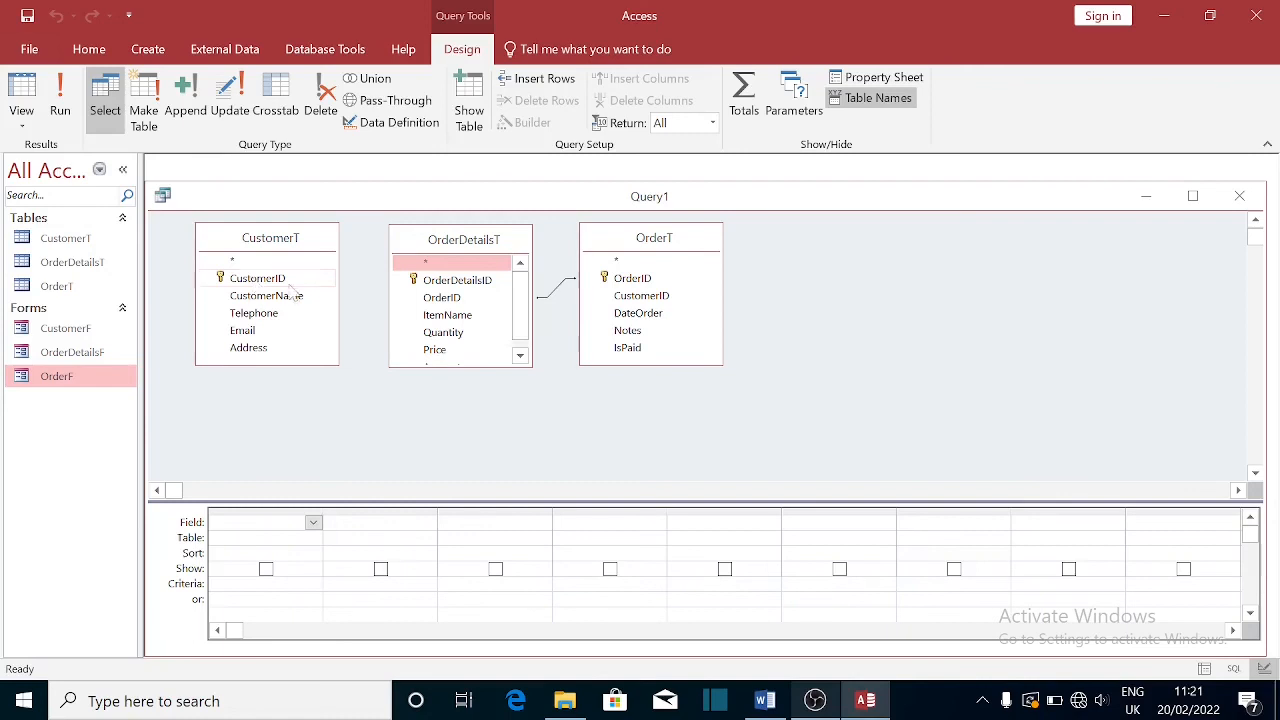
{"action": "left_click_drag", "start_coordinate": [450, 250], "coordinate": [783, 250]}
{"action": "left_click_drag", "start_coordinate": [651, 249], "coordinate": [506, 237]}
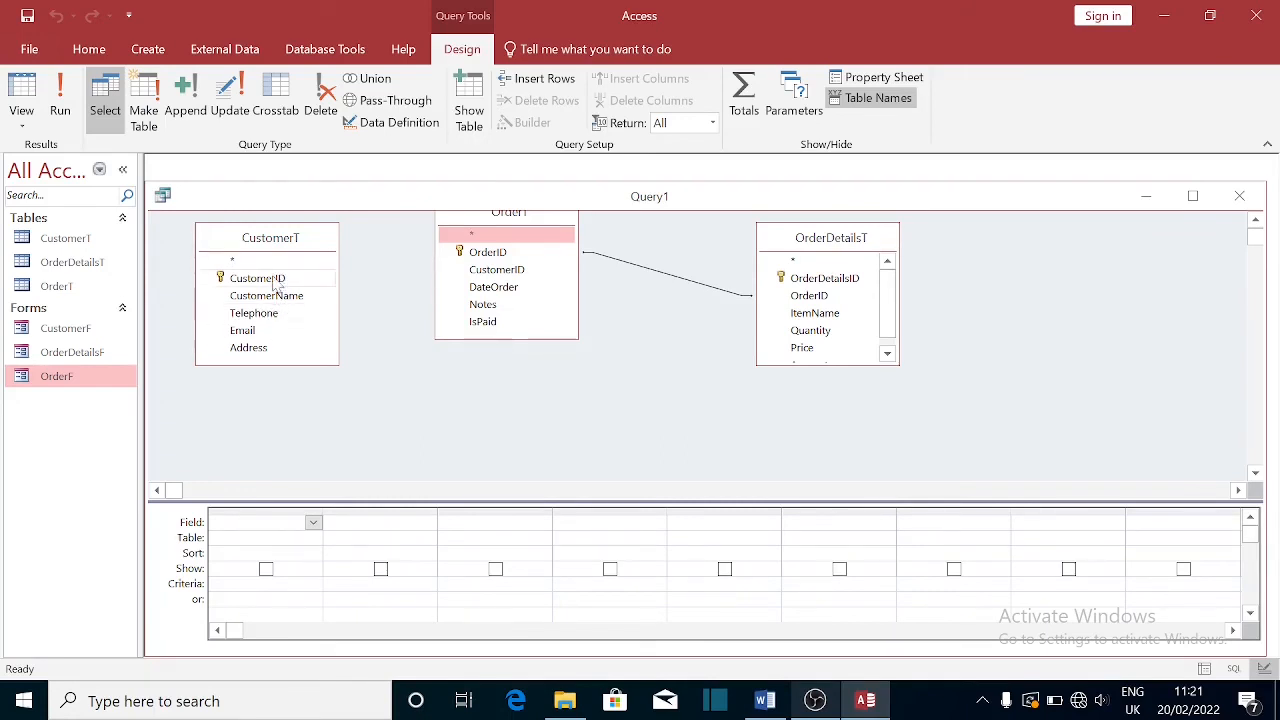
{"action": "left_click_drag", "start_coordinate": [280, 279], "coordinate": [486, 276]}
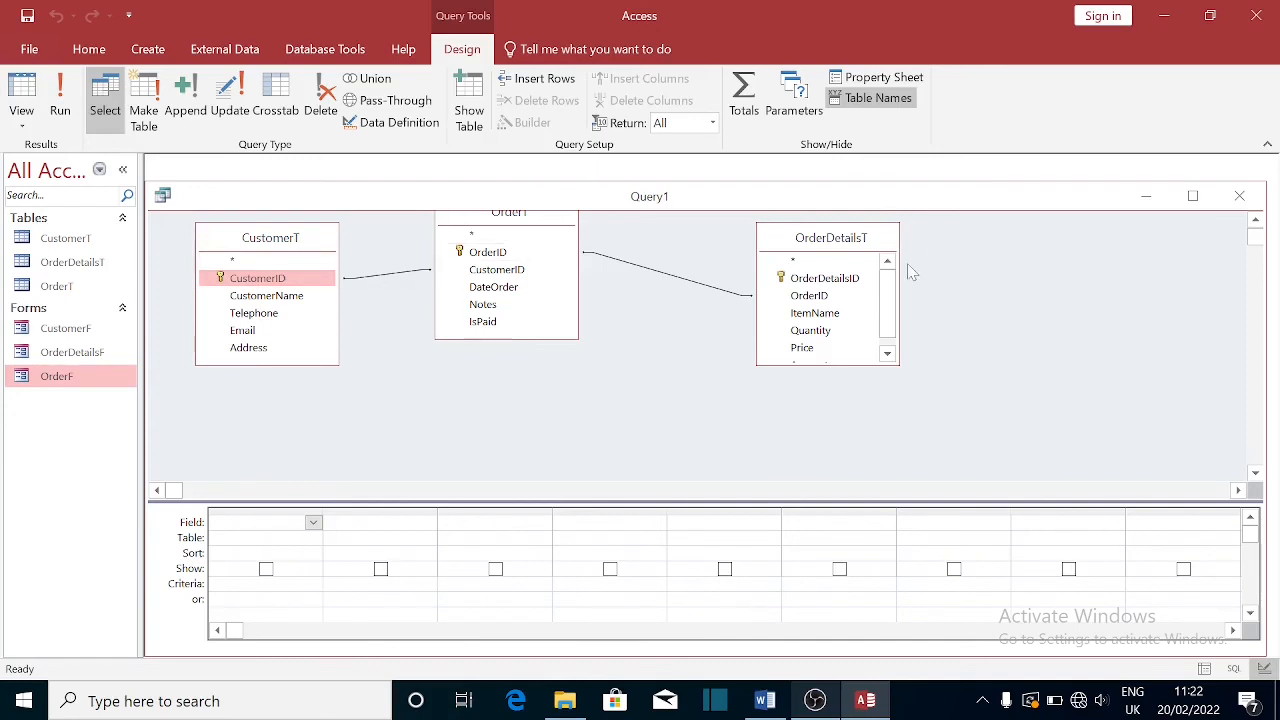
{"action": "left_click", "coordinate": [1239, 198]}
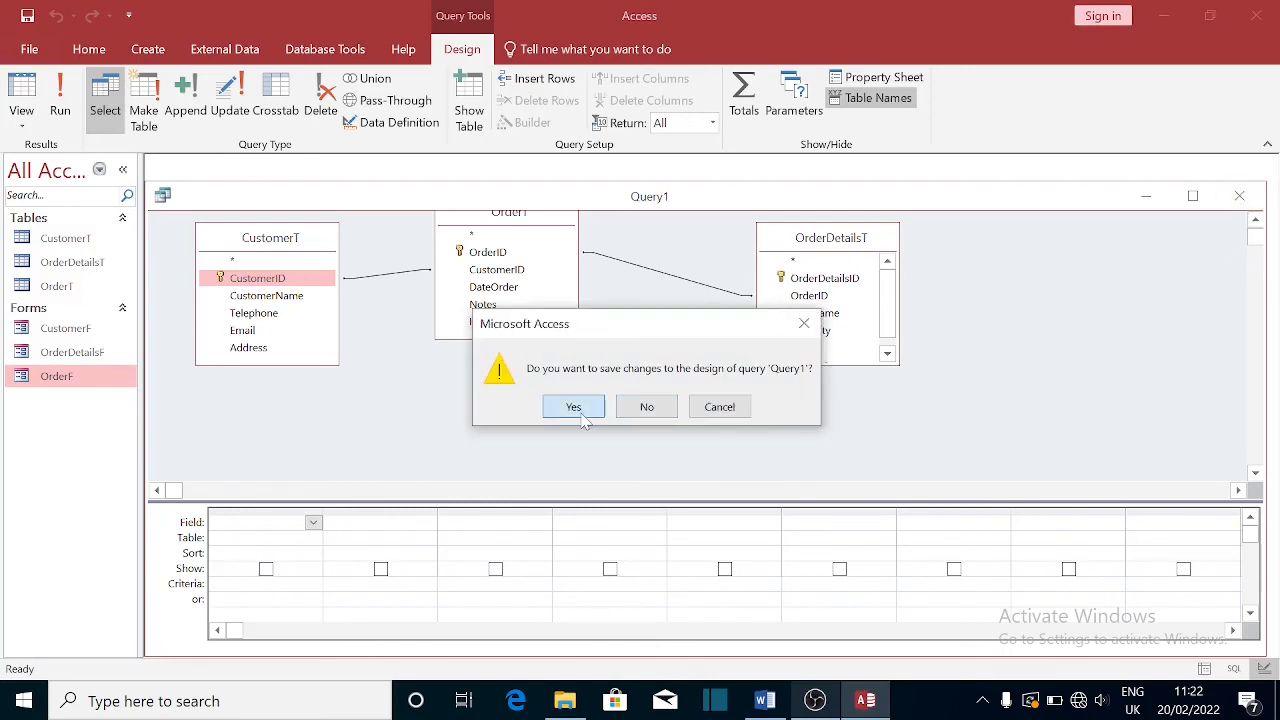
{"action": "left_click", "coordinate": [647, 406]}
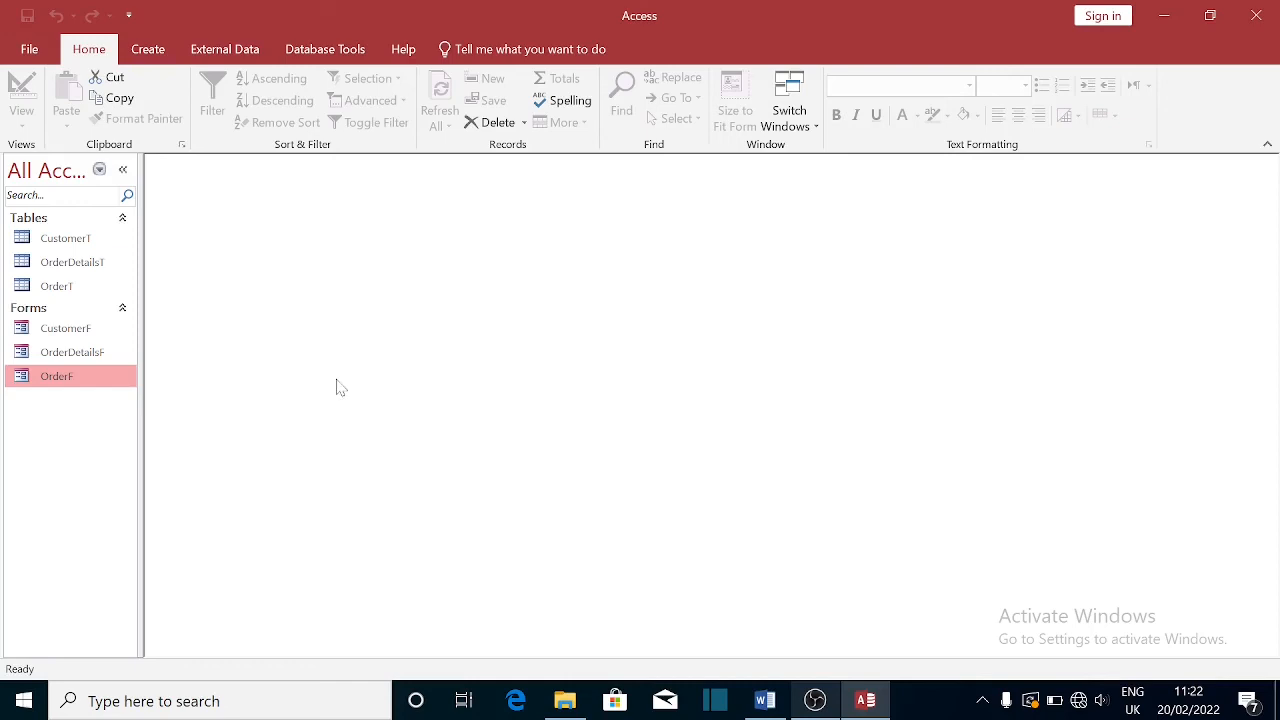
{"action": "double_click", "coordinate": [62, 331]}
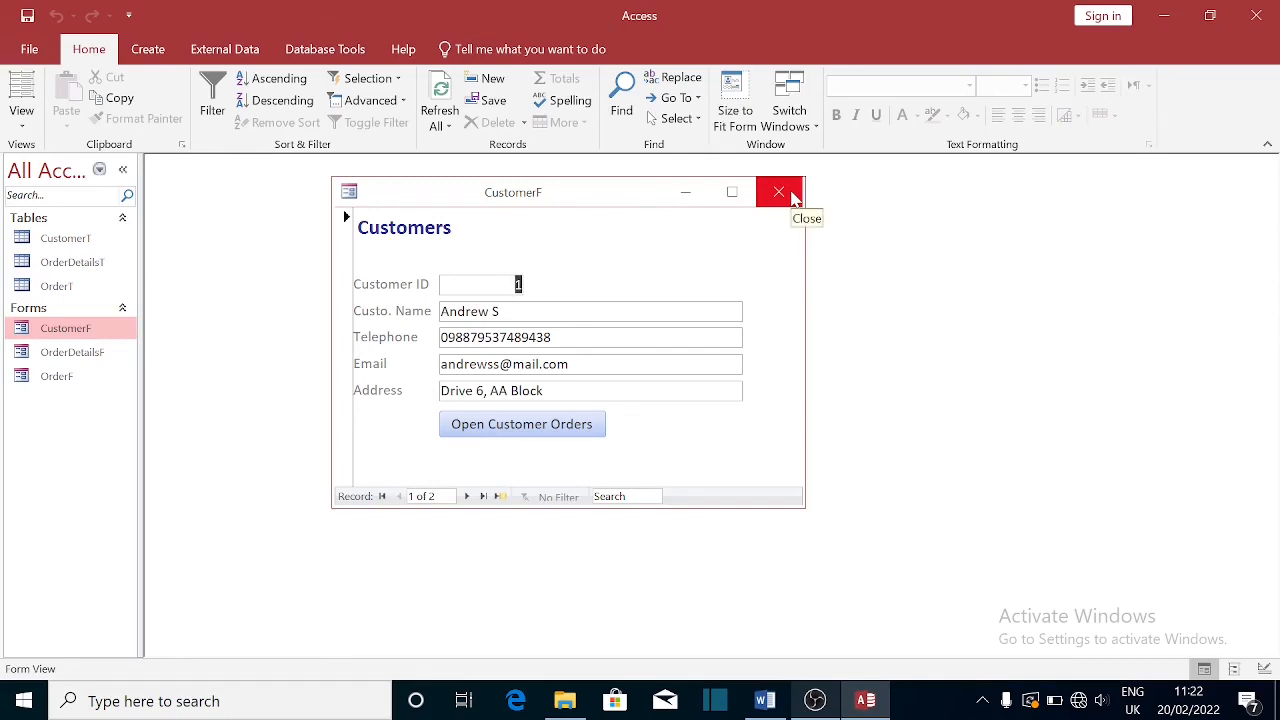
{"action": "left_click", "coordinate": [784, 193]}
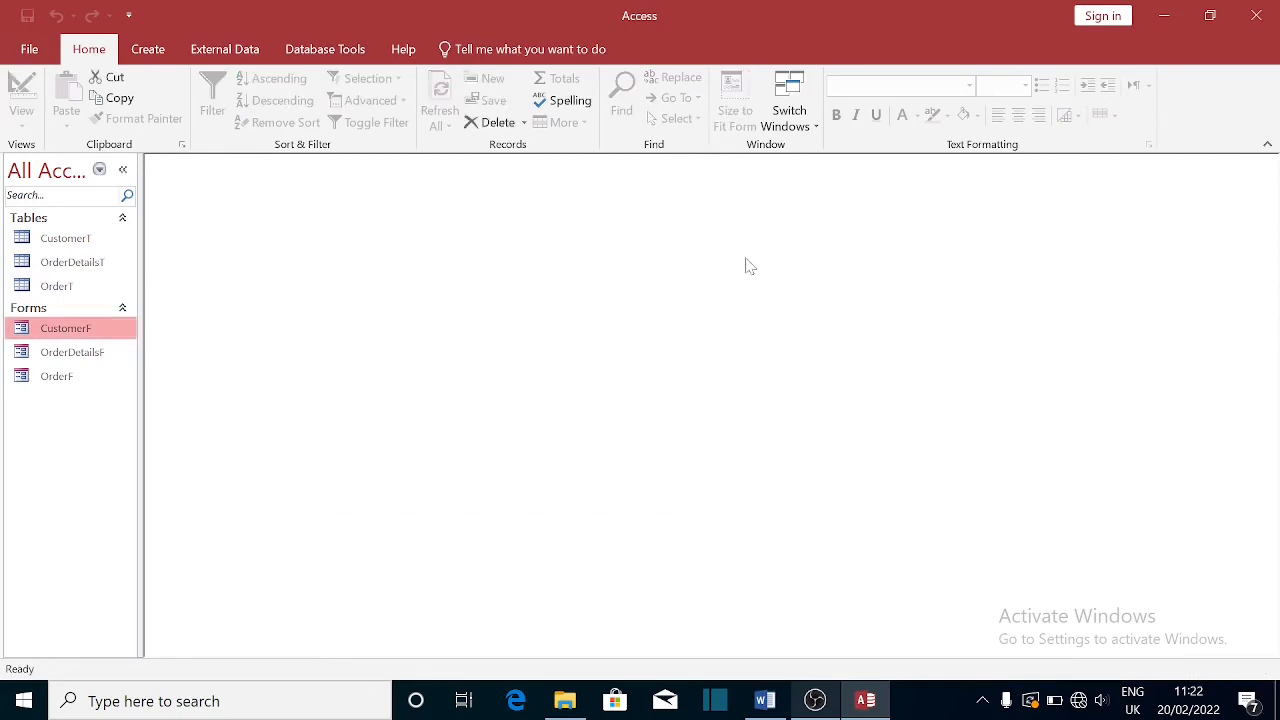